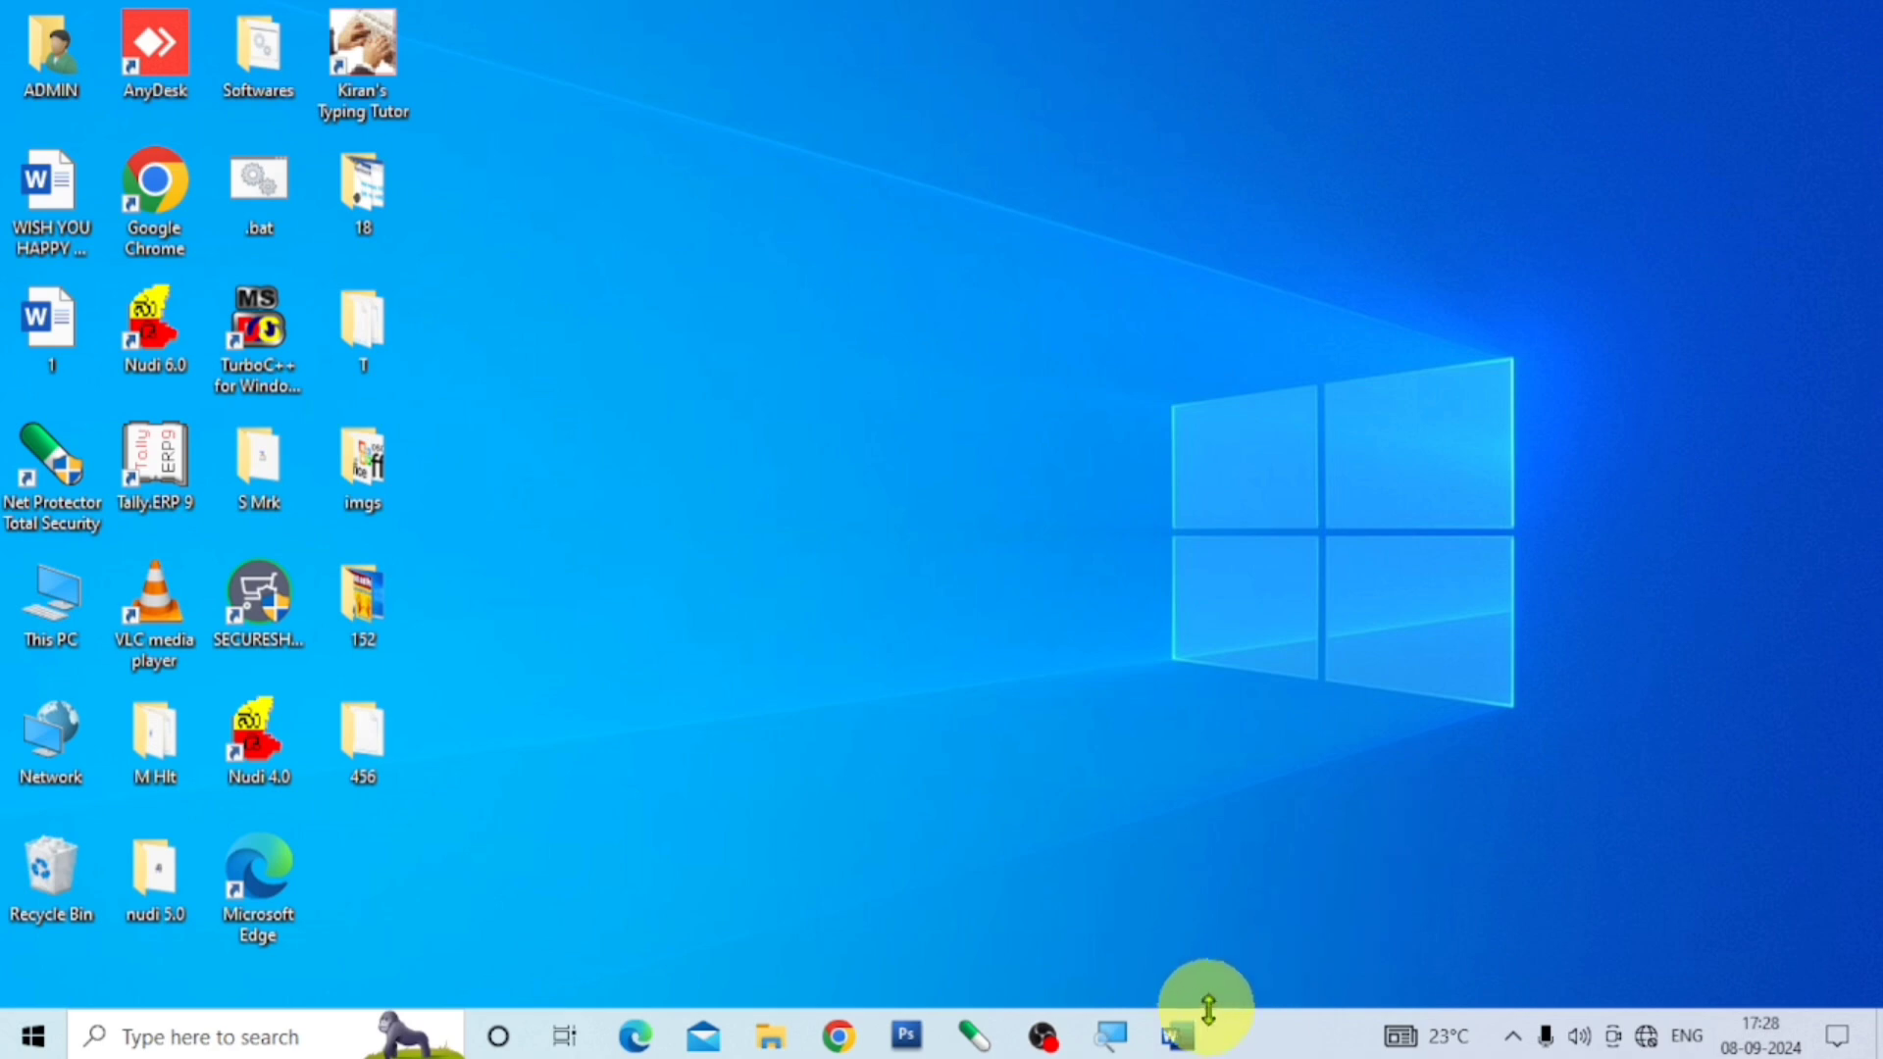
Open Word and draw a circle about 12.14 cm in diameter in the middle of the blank page.
{"action": "left_click", "coordinate": [1180, 1038]}
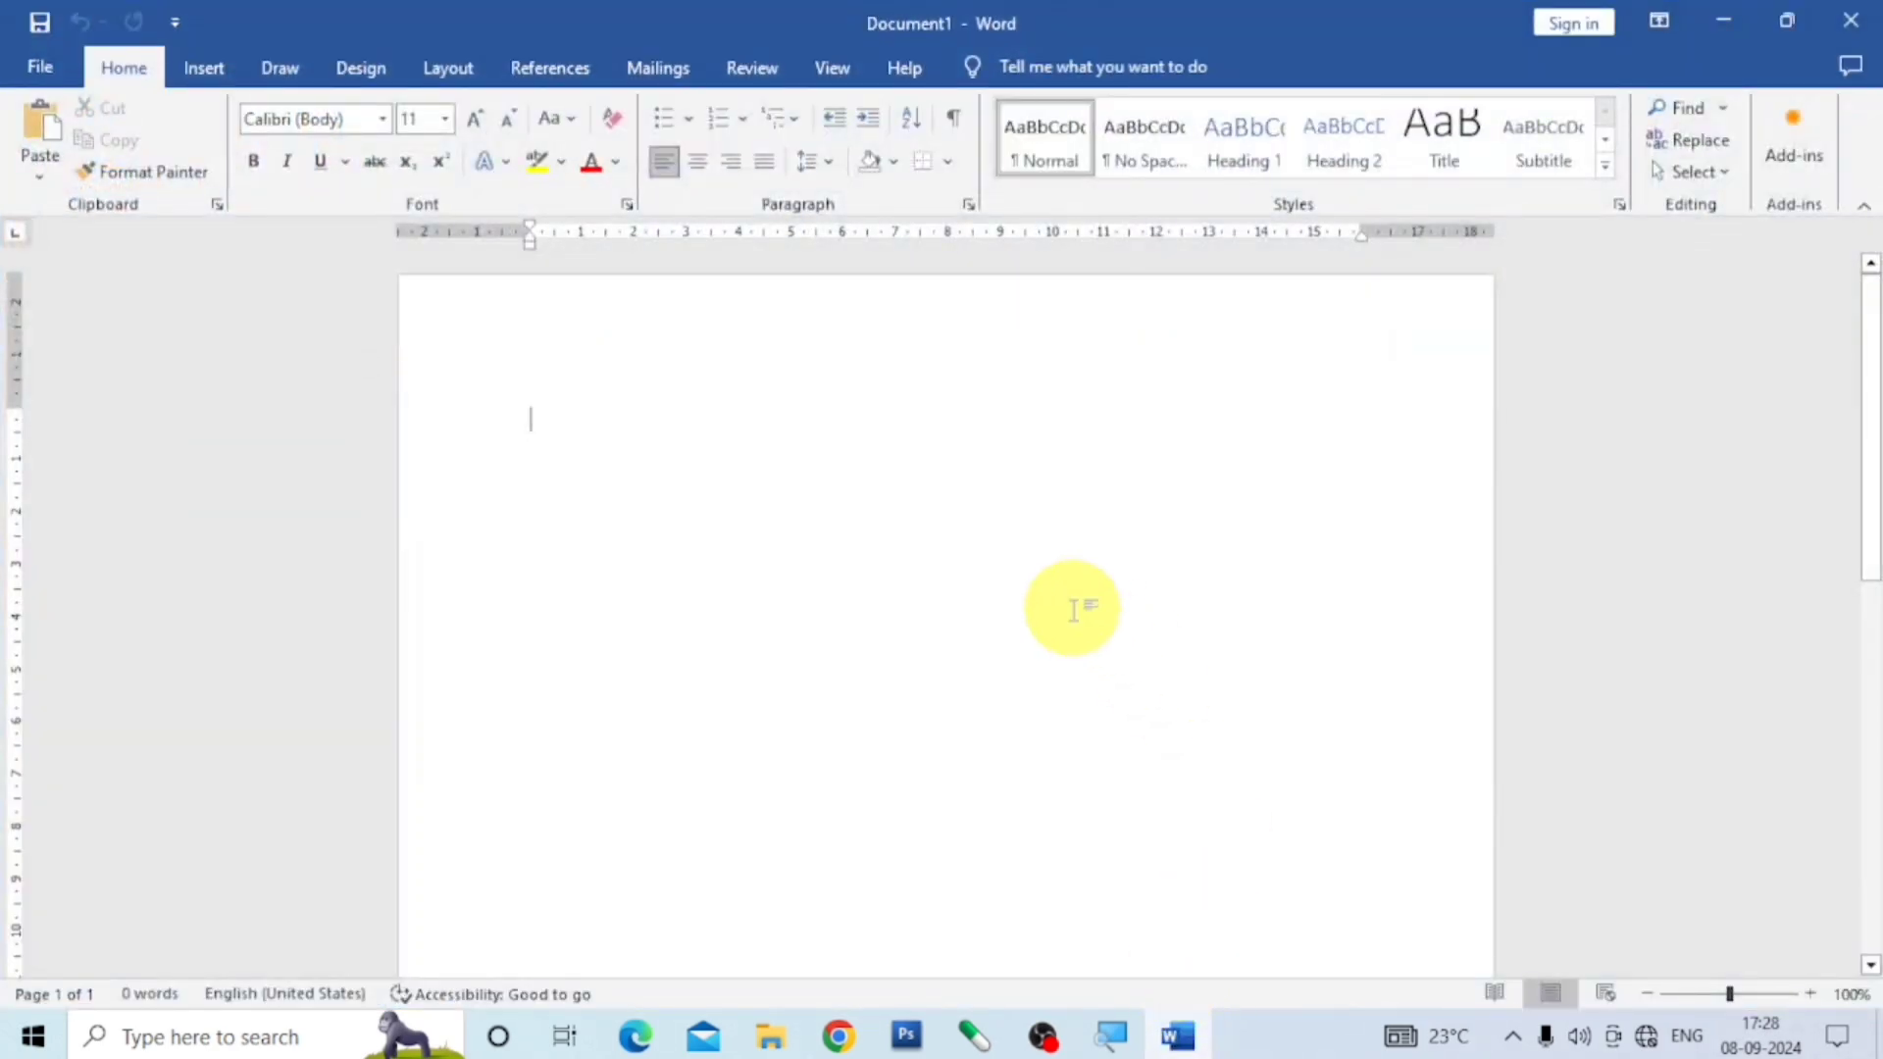
{"action": "left_click", "coordinate": [208, 71]}
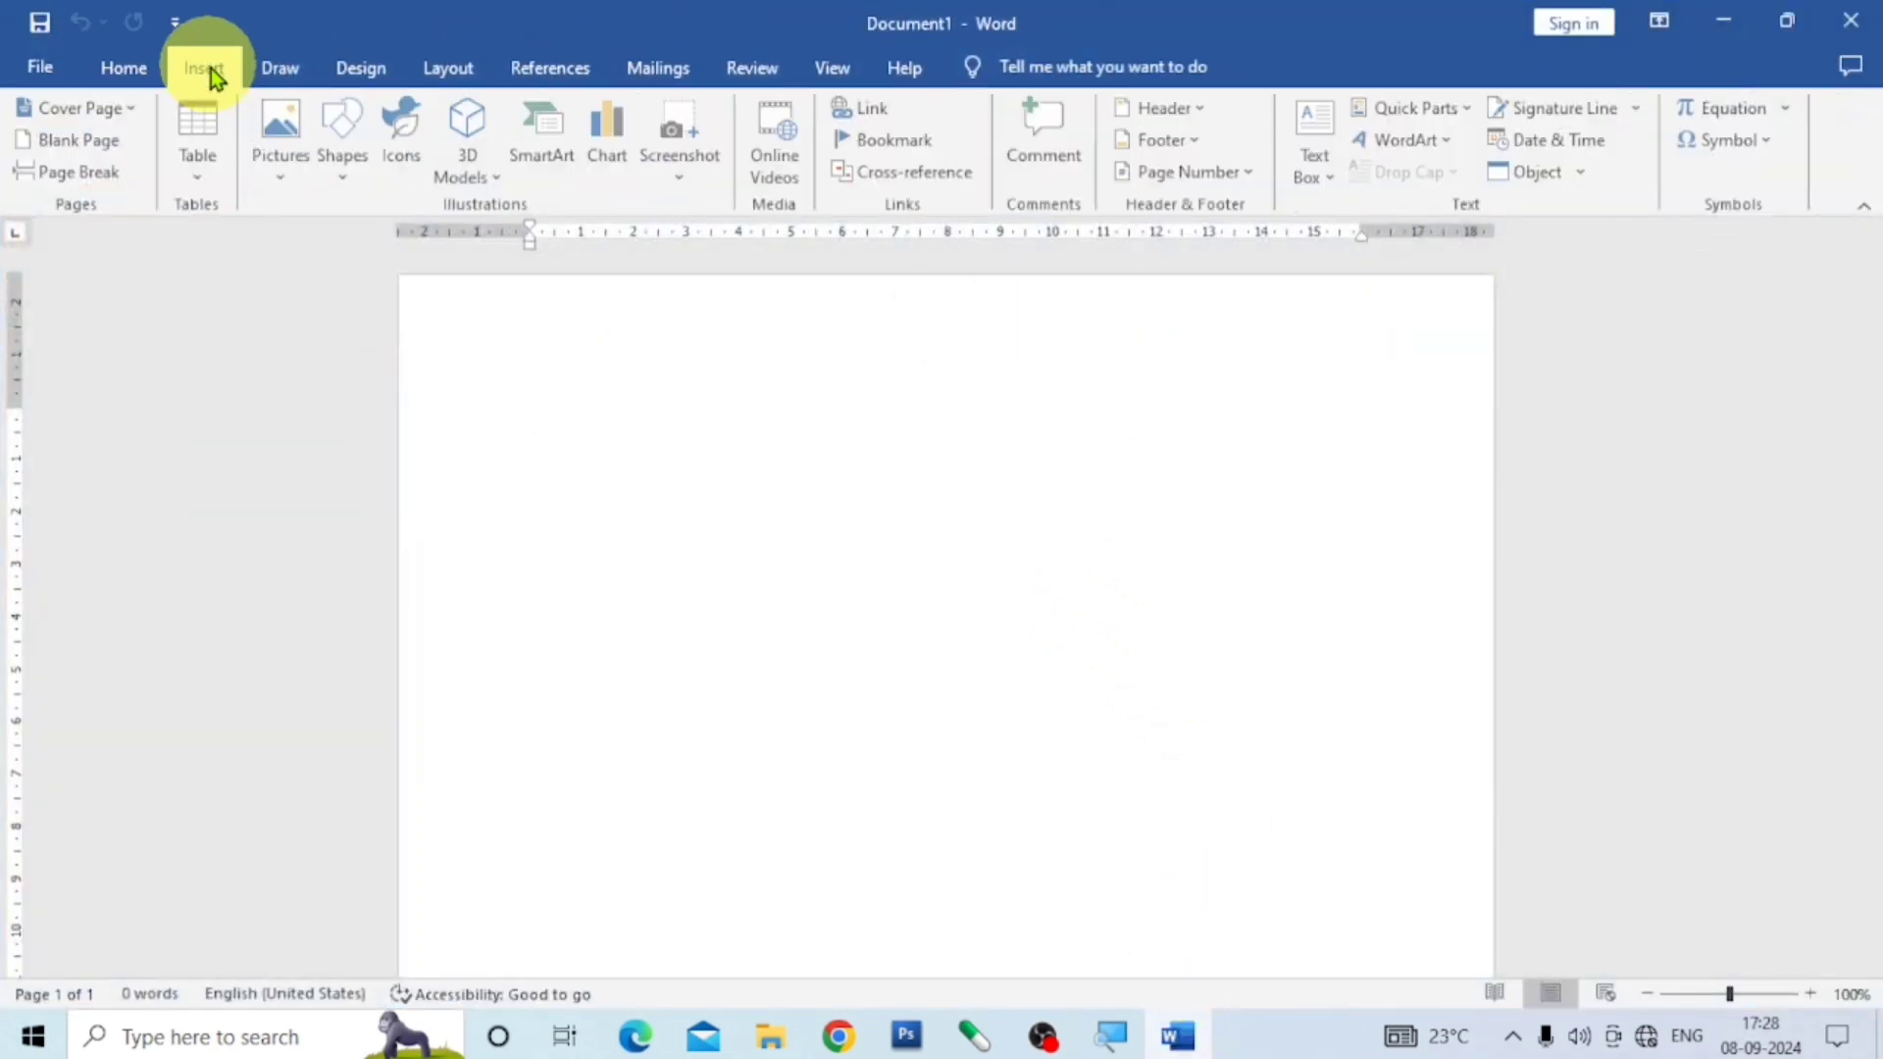
{"action": "left_click", "coordinate": [351, 179]}
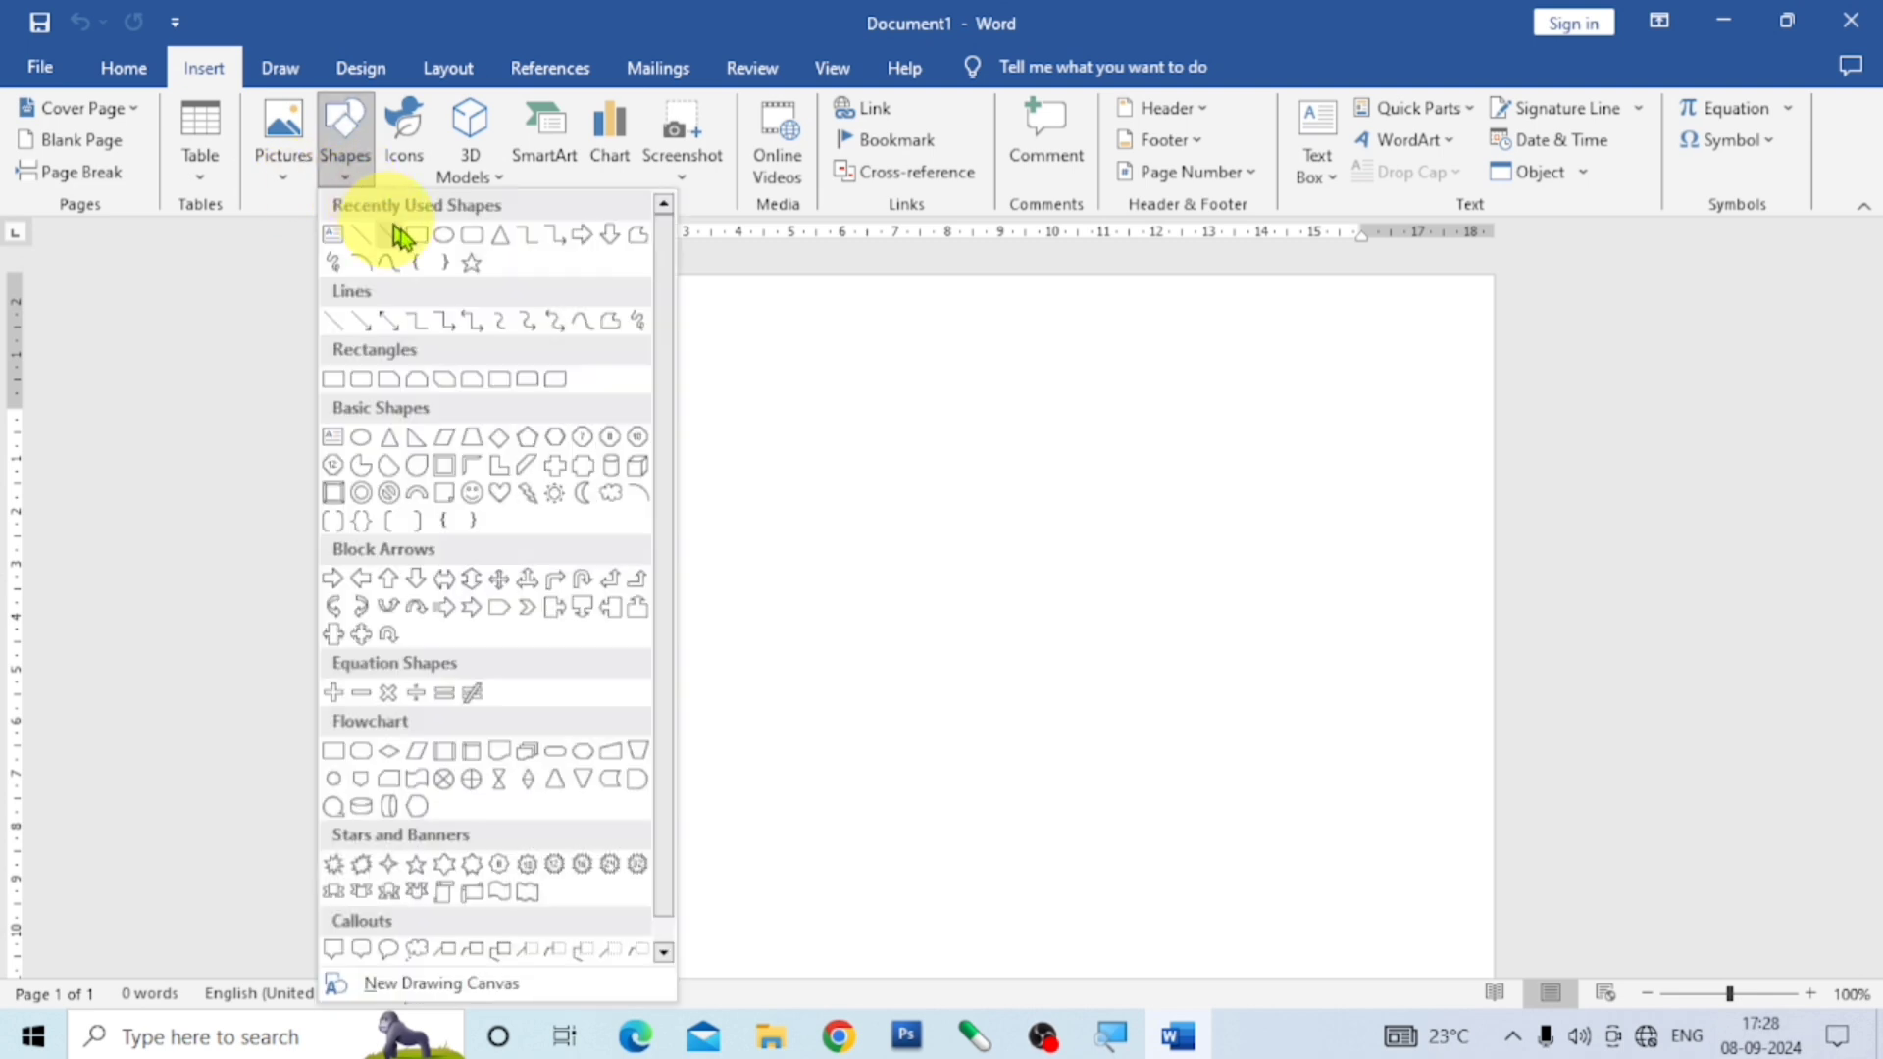
{"action": "left_click", "coordinate": [443, 246]}
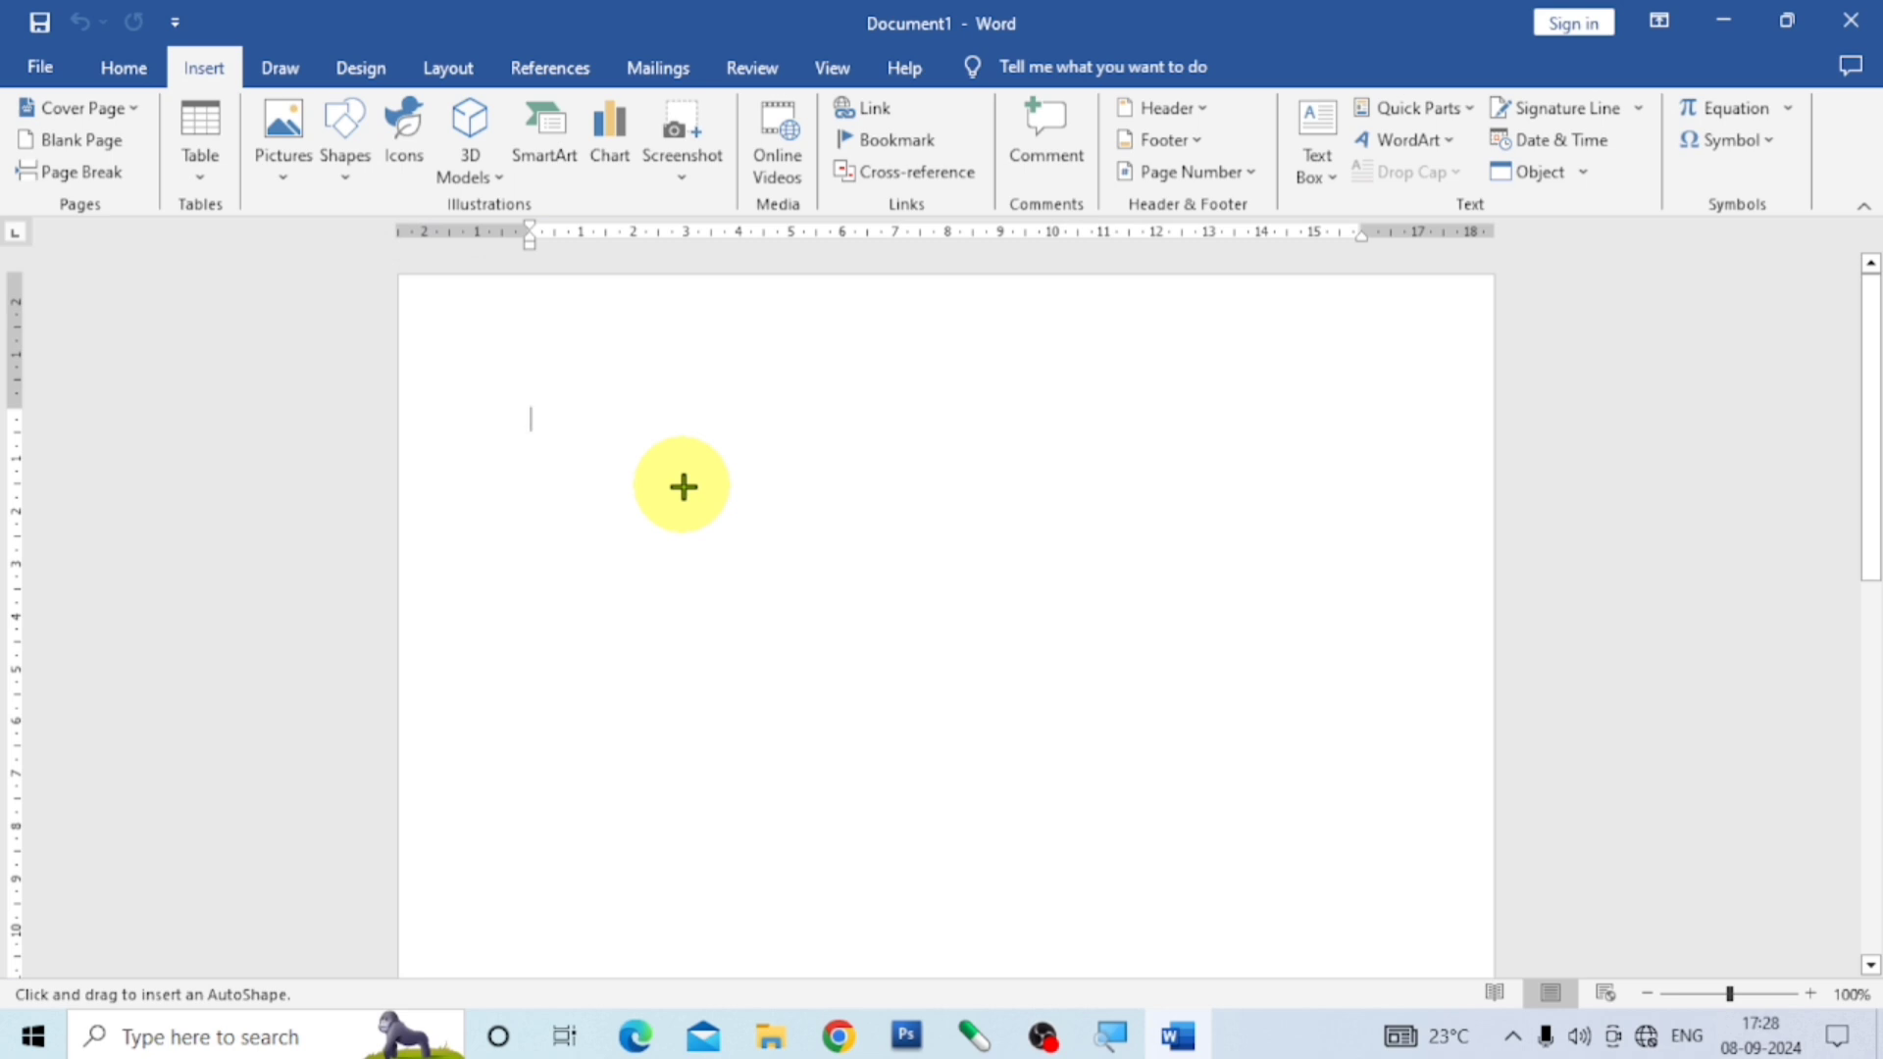
{"action": "left_click_drag", "start_coordinate": [628, 407], "coordinate": [1265, 993]}
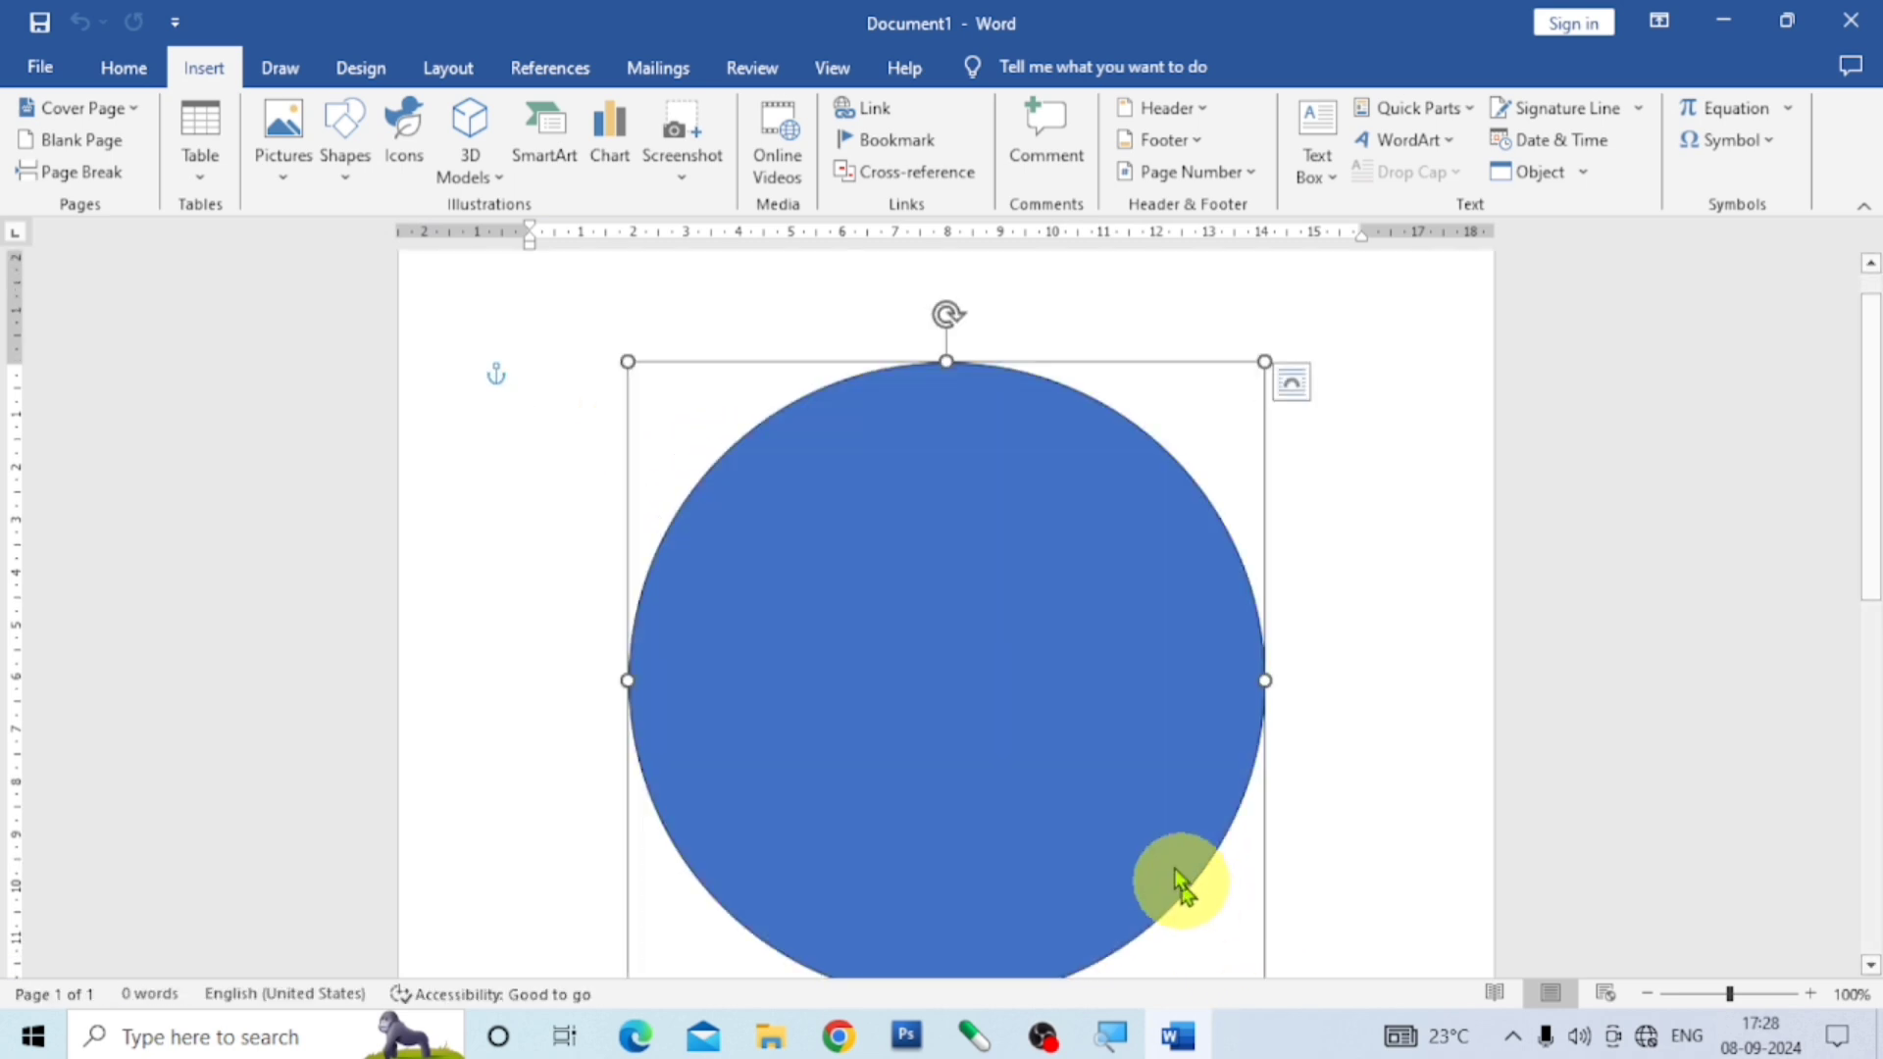
{"action": "left_click_drag", "start_coordinate": [1123, 769], "coordinate": [1077, 747]}
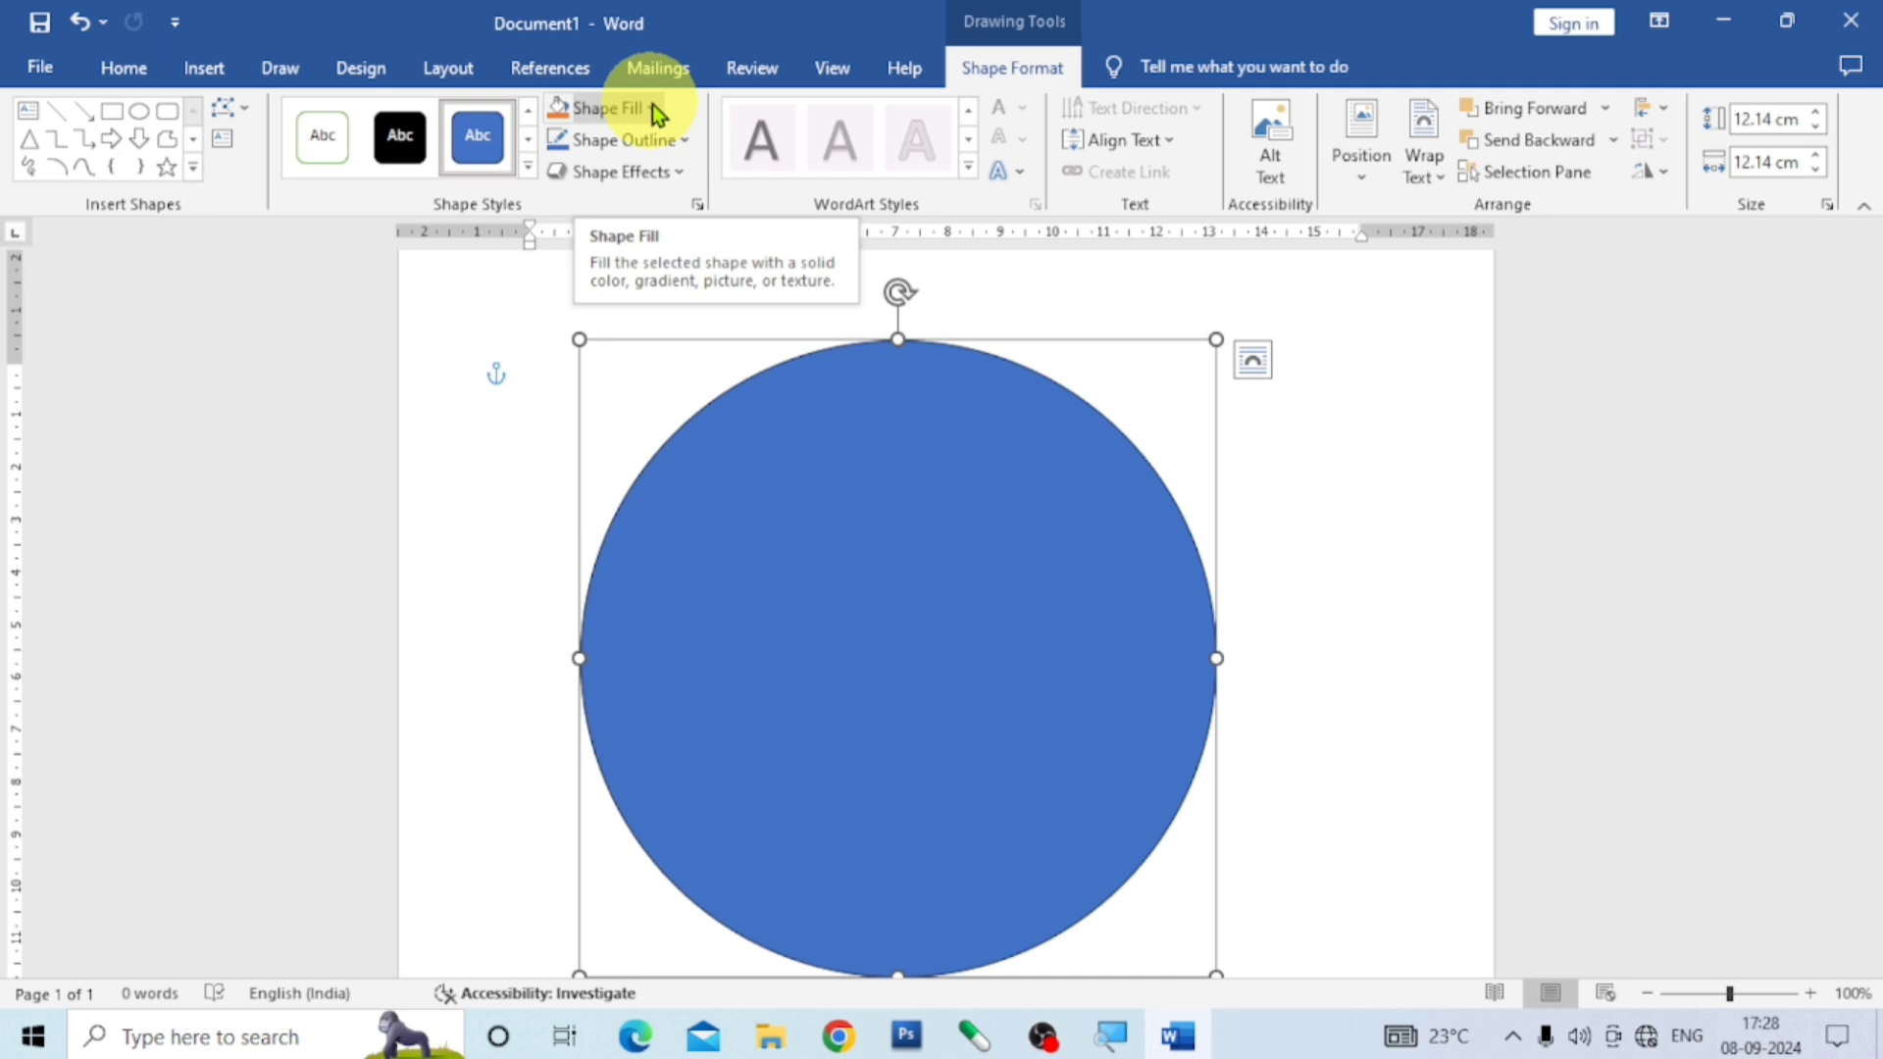
Fill the circle with yellow and give it a red outline.
{"action": "left_click", "coordinate": [652, 108]}
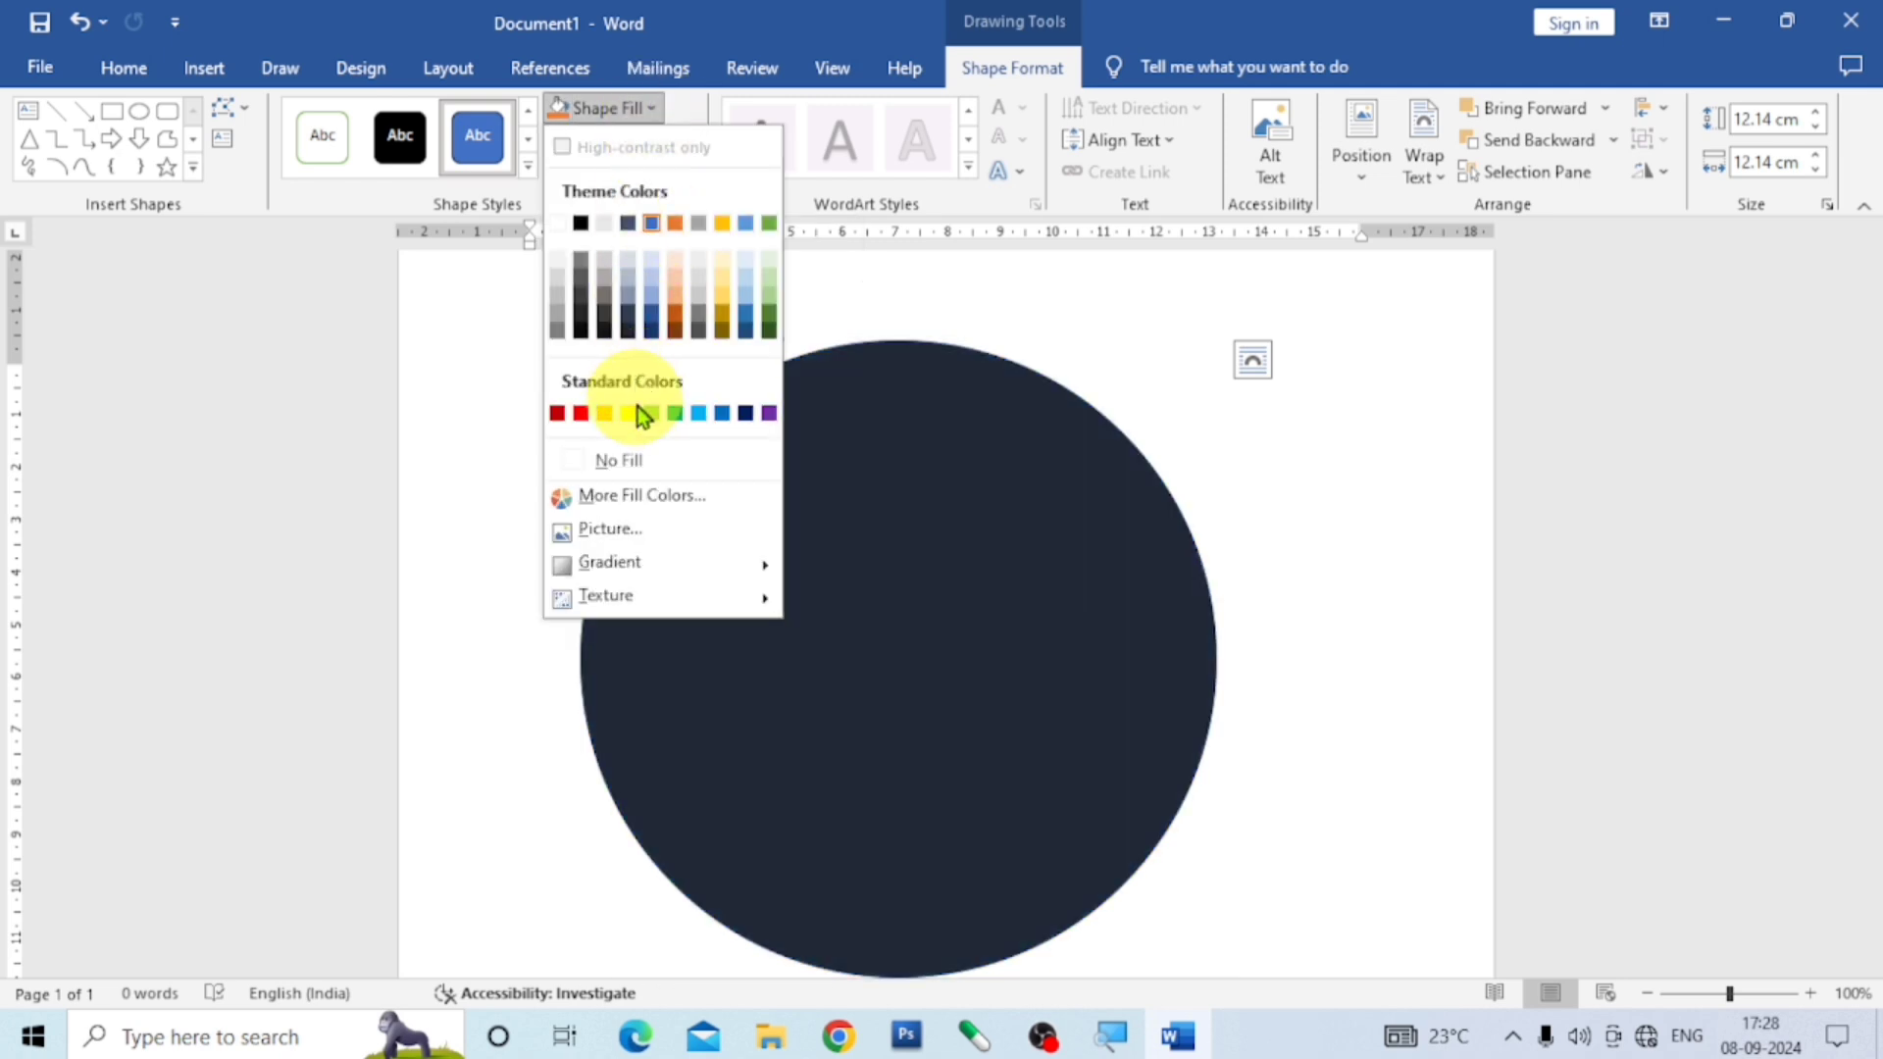
{"action": "left_click", "coordinate": [628, 413]}
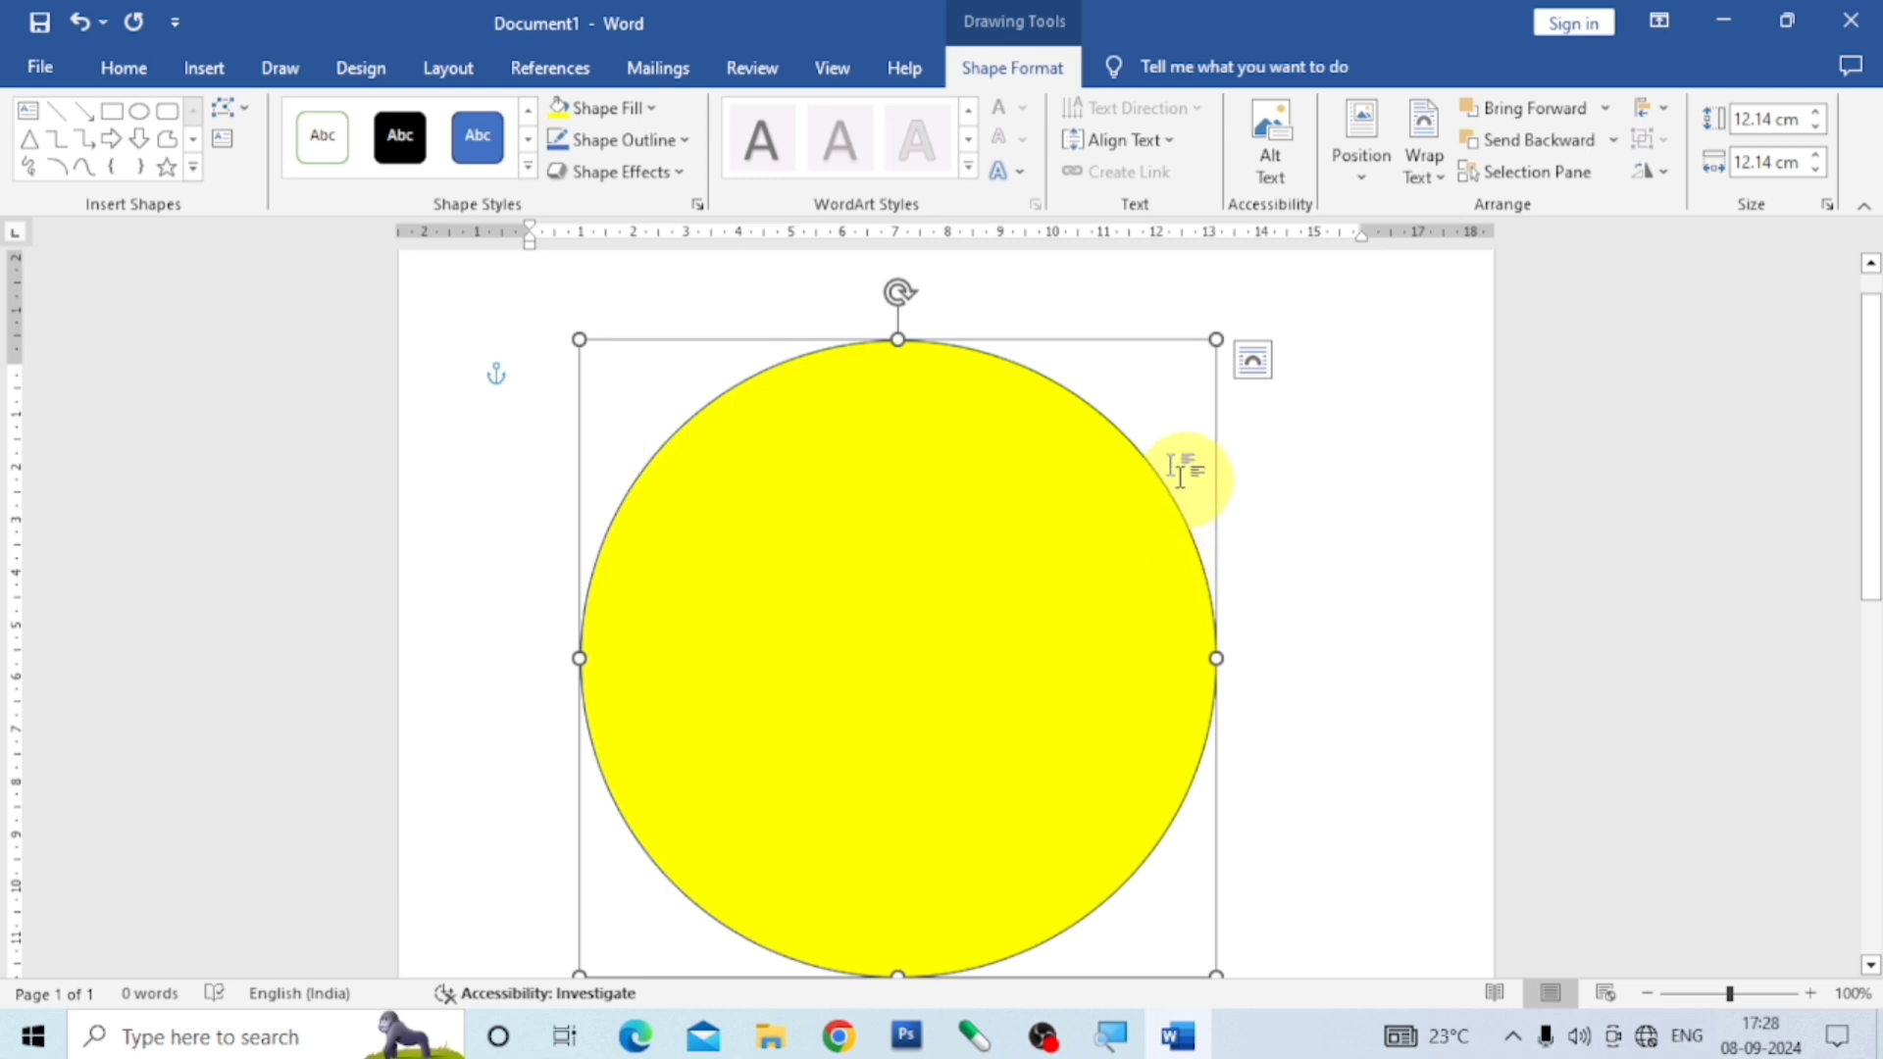
{"action": "left_click", "coordinate": [684, 145]}
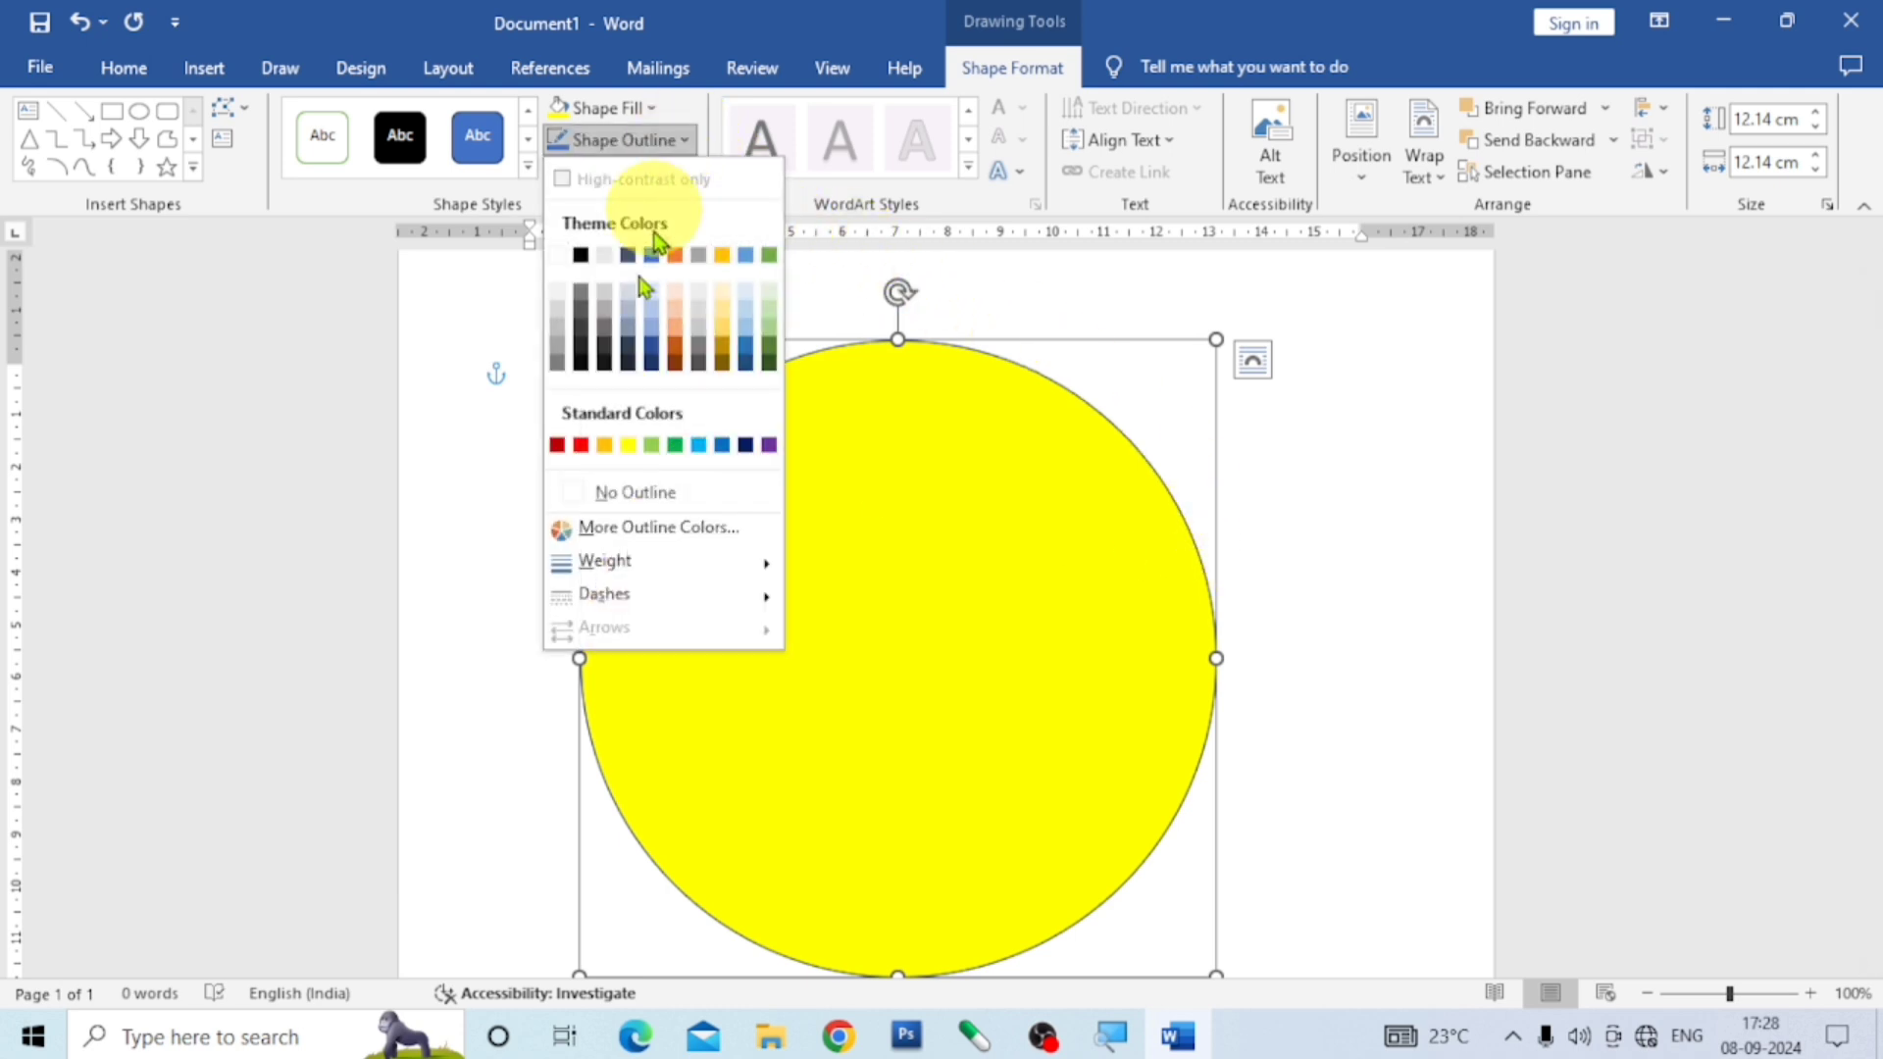
{"action": "left_click", "coordinate": [581, 444]}
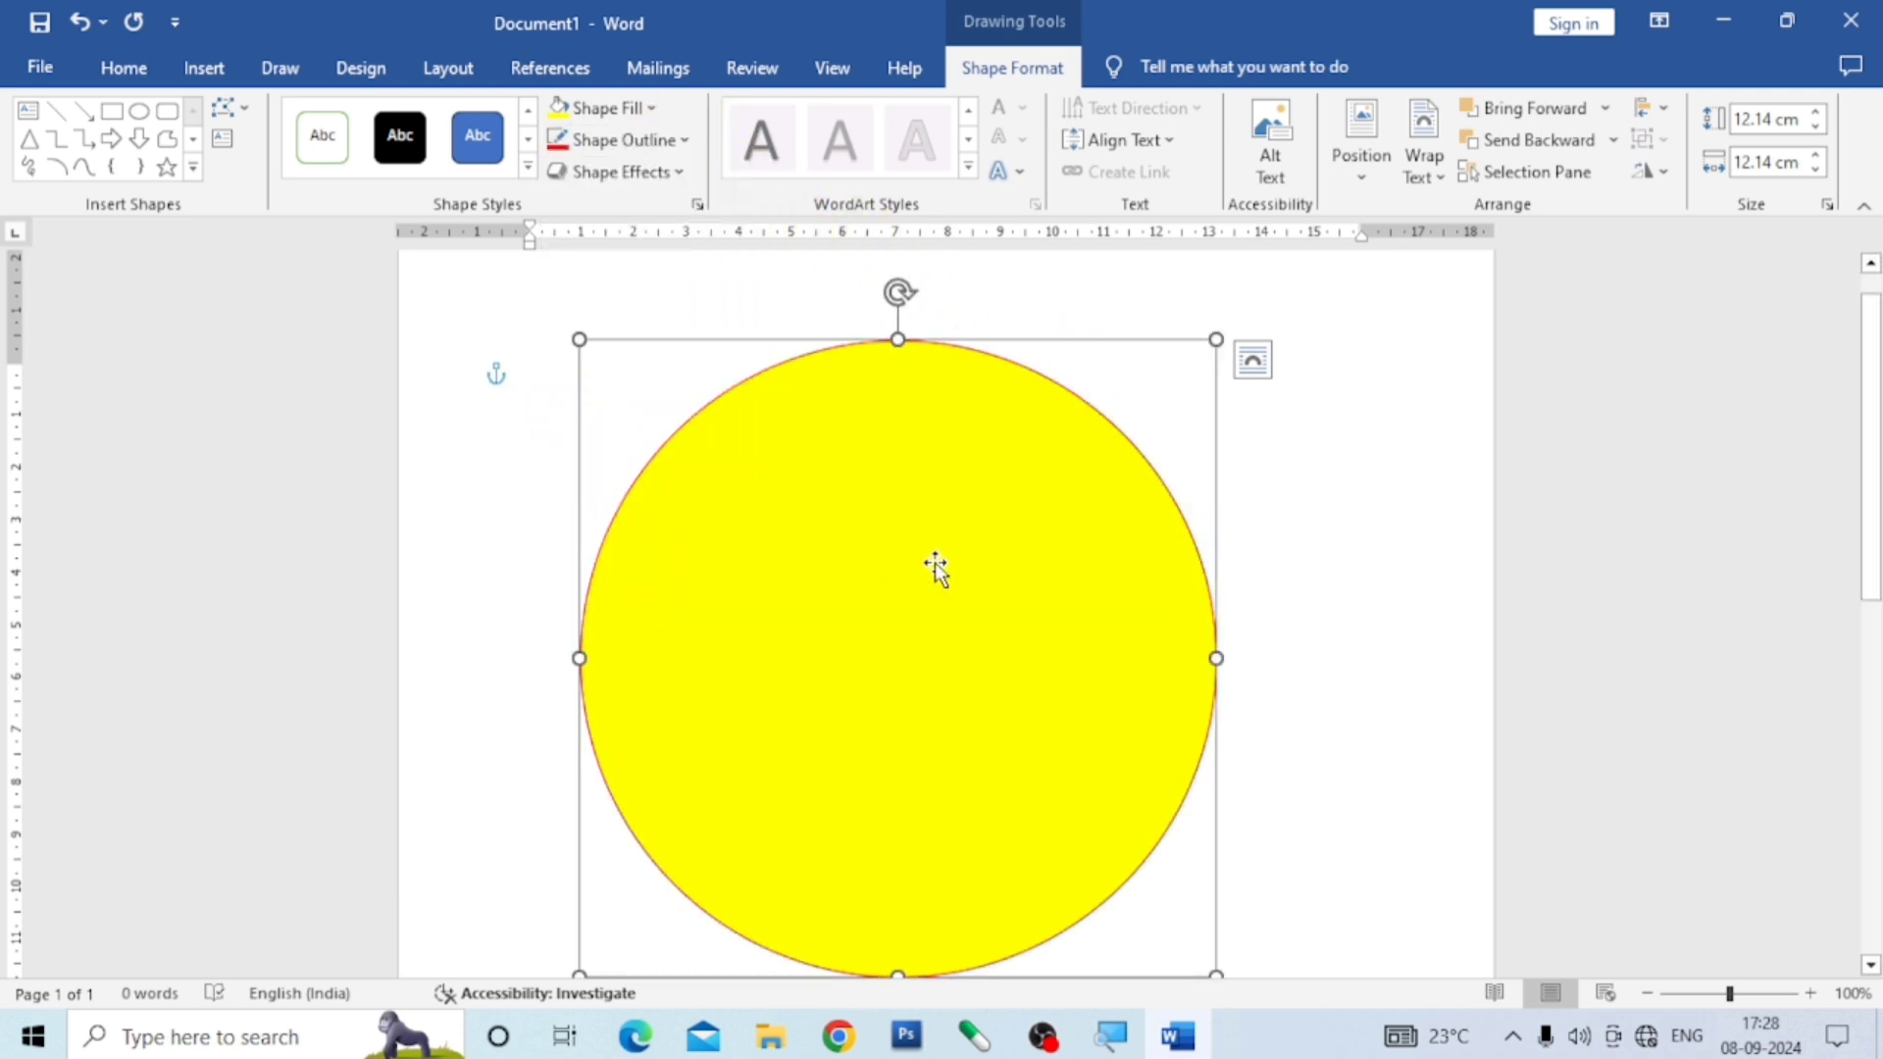
{"action": "left_click", "coordinate": [1323, 538]}
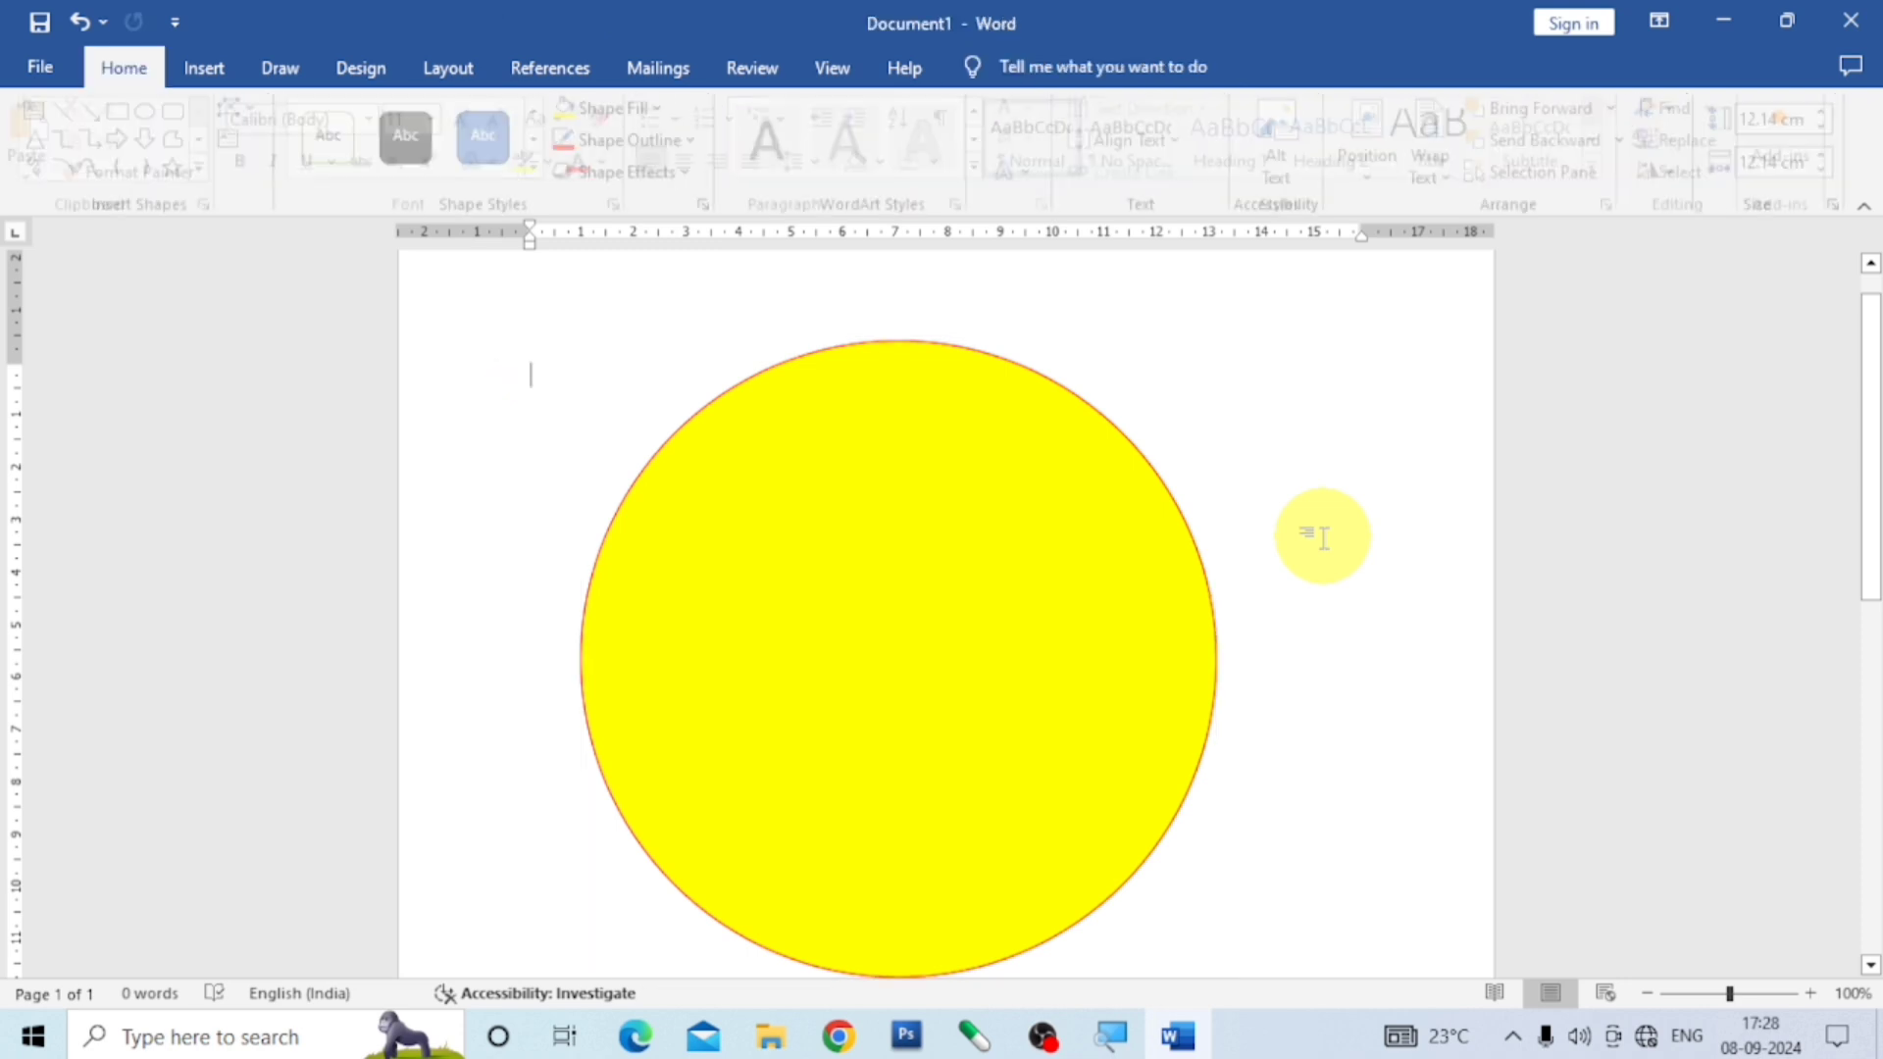
Draw a 32-point star about 13.97 cm wide and high and place it over the yellow circle.
{"action": "left_click", "coordinate": [209, 71]}
{"action": "left_click", "coordinate": [349, 177]}
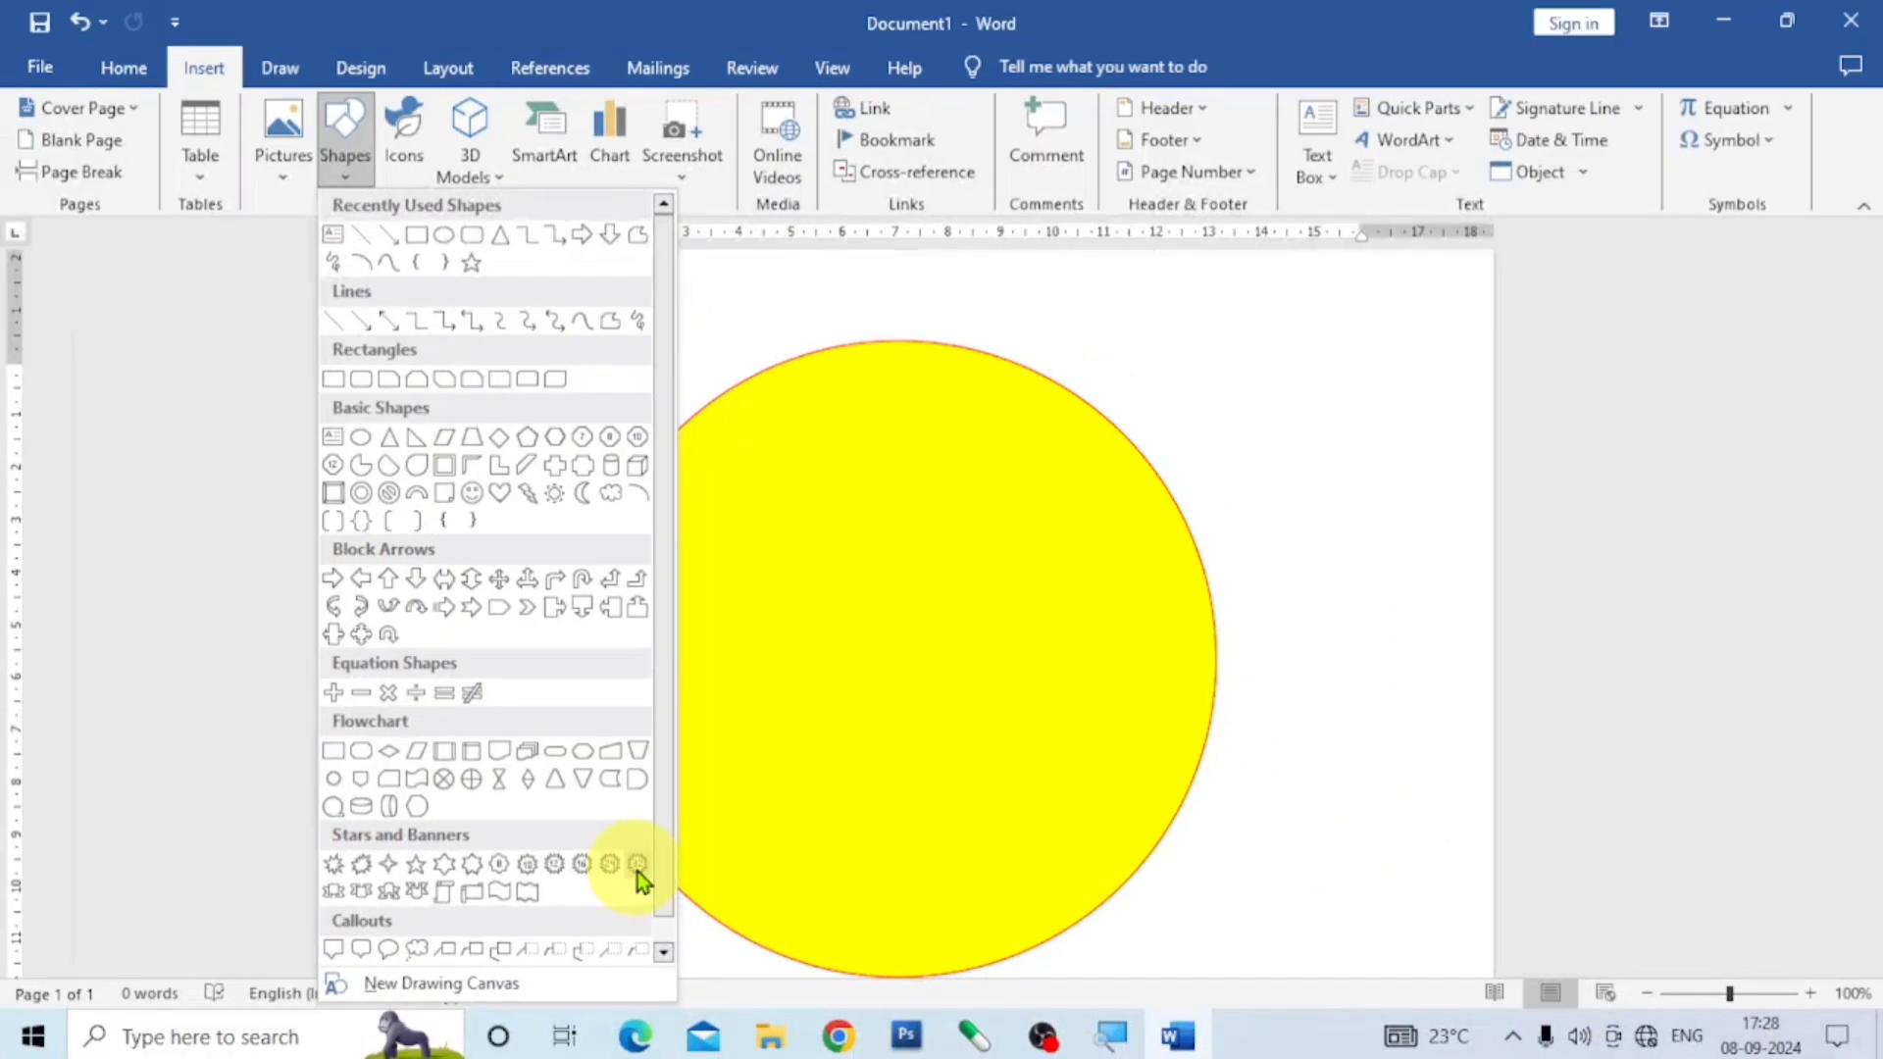
{"action": "left_click", "coordinate": [637, 863]}
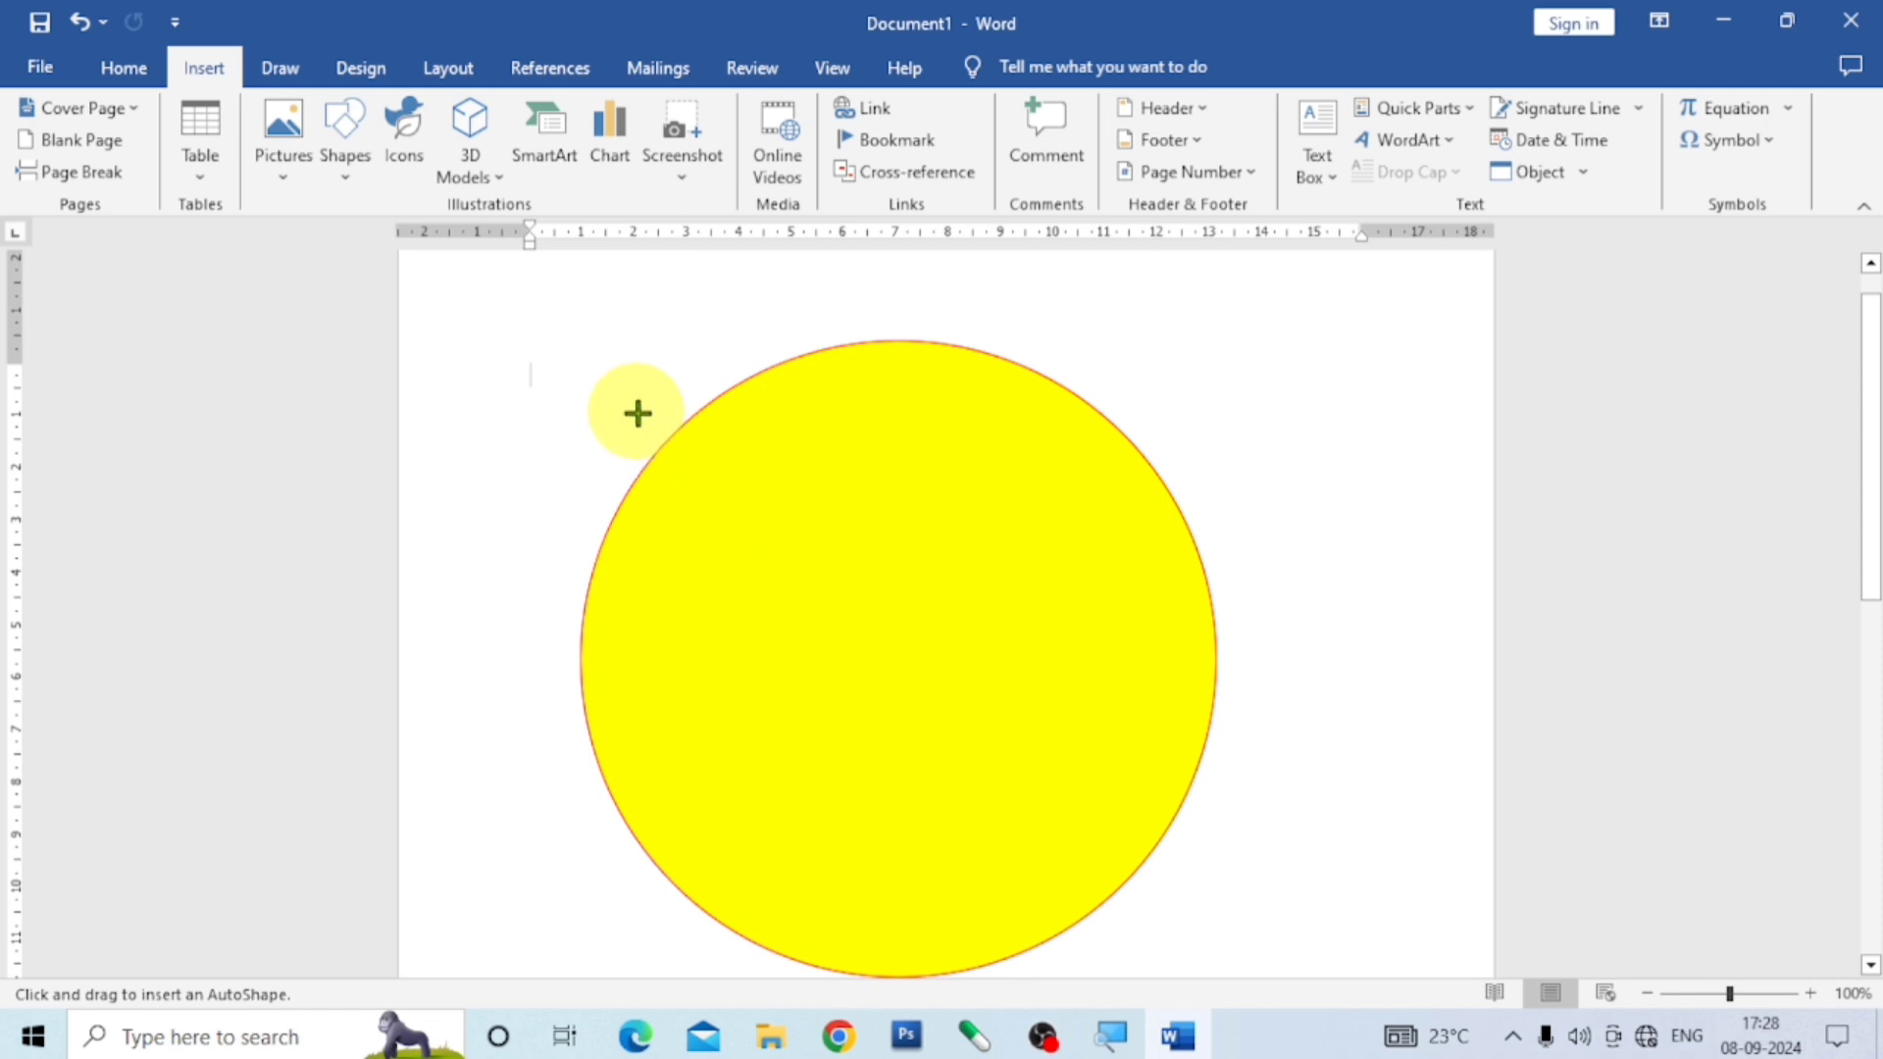
{"action": "left_click_drag", "start_coordinate": [618, 353], "coordinate": [1293, 1027]}
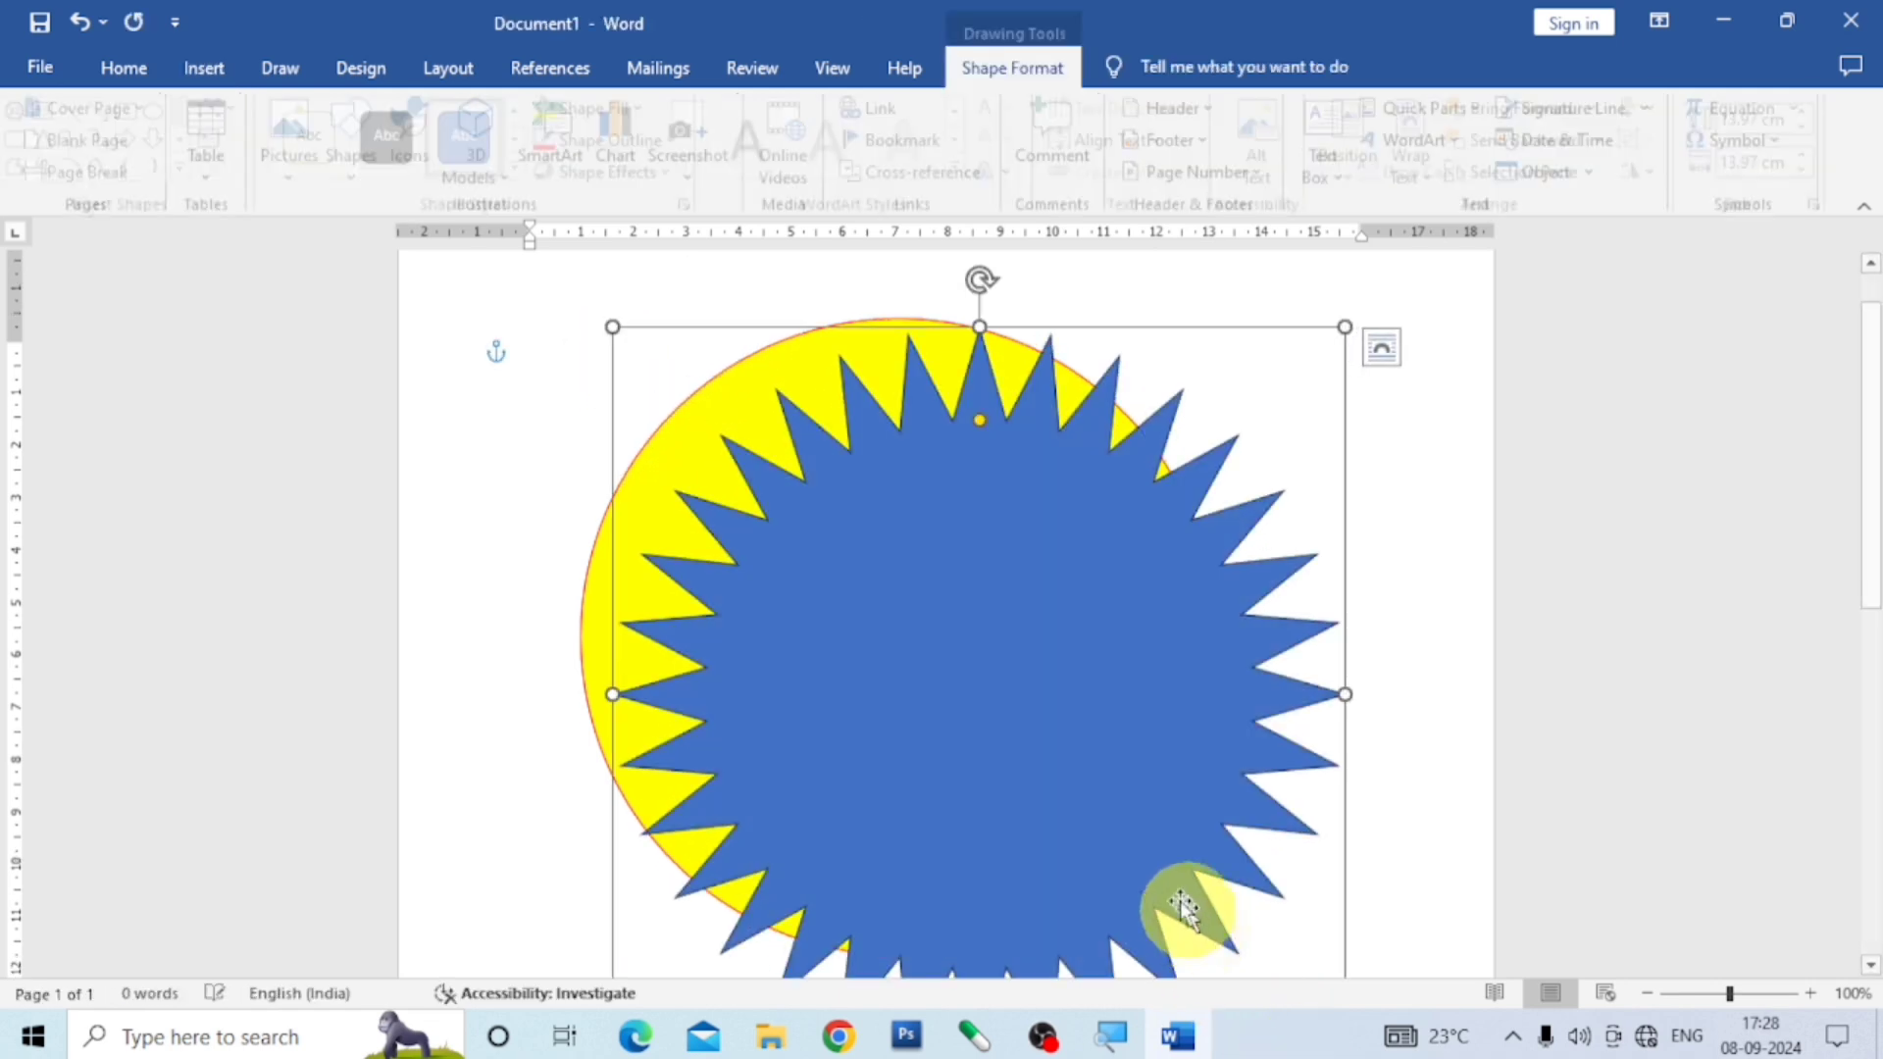
{"action": "left_click_drag", "start_coordinate": [1128, 826], "coordinate": [1067, 741]}
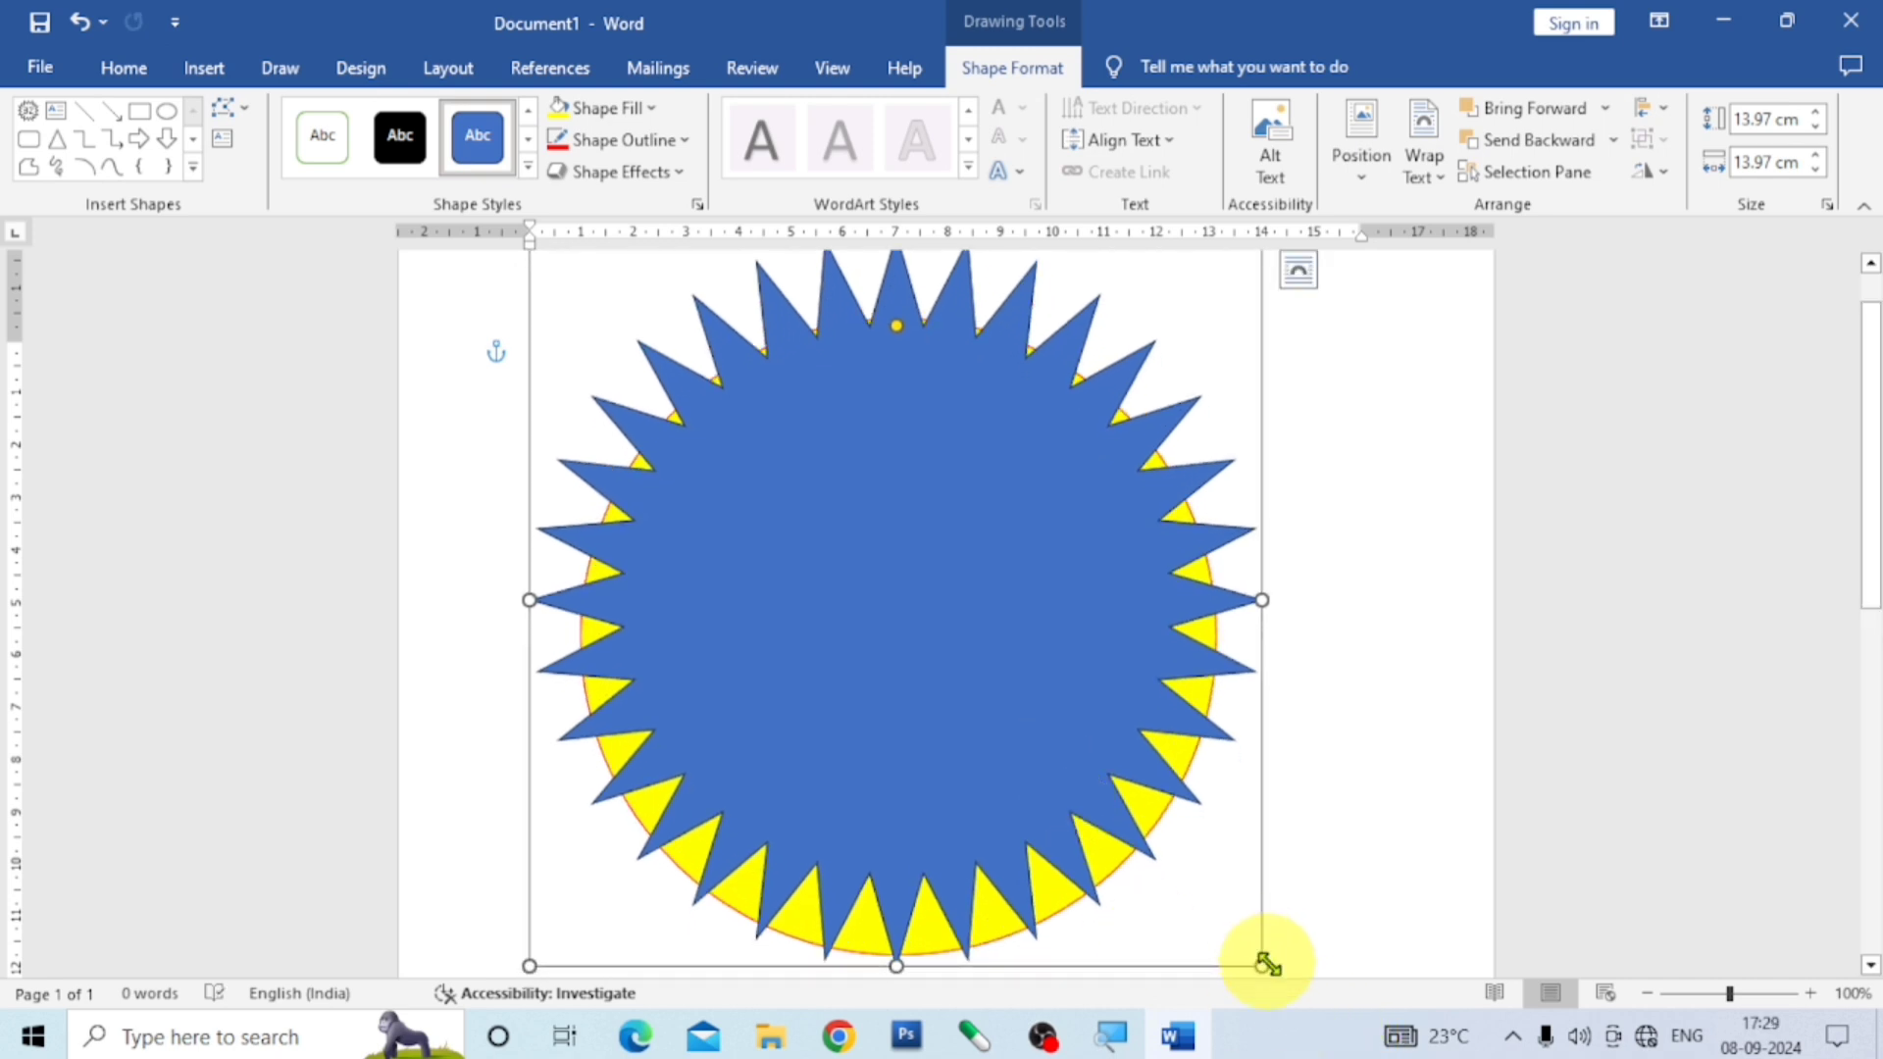
Enlarge the star to about 15.53 cm and centre it over the circle.
{"action": "left_click_drag", "start_coordinate": [1262, 966], "coordinate": [1317, 1026]}
{"action": "left_click_drag", "start_coordinate": [1108, 737], "coordinate": [1051, 732]}
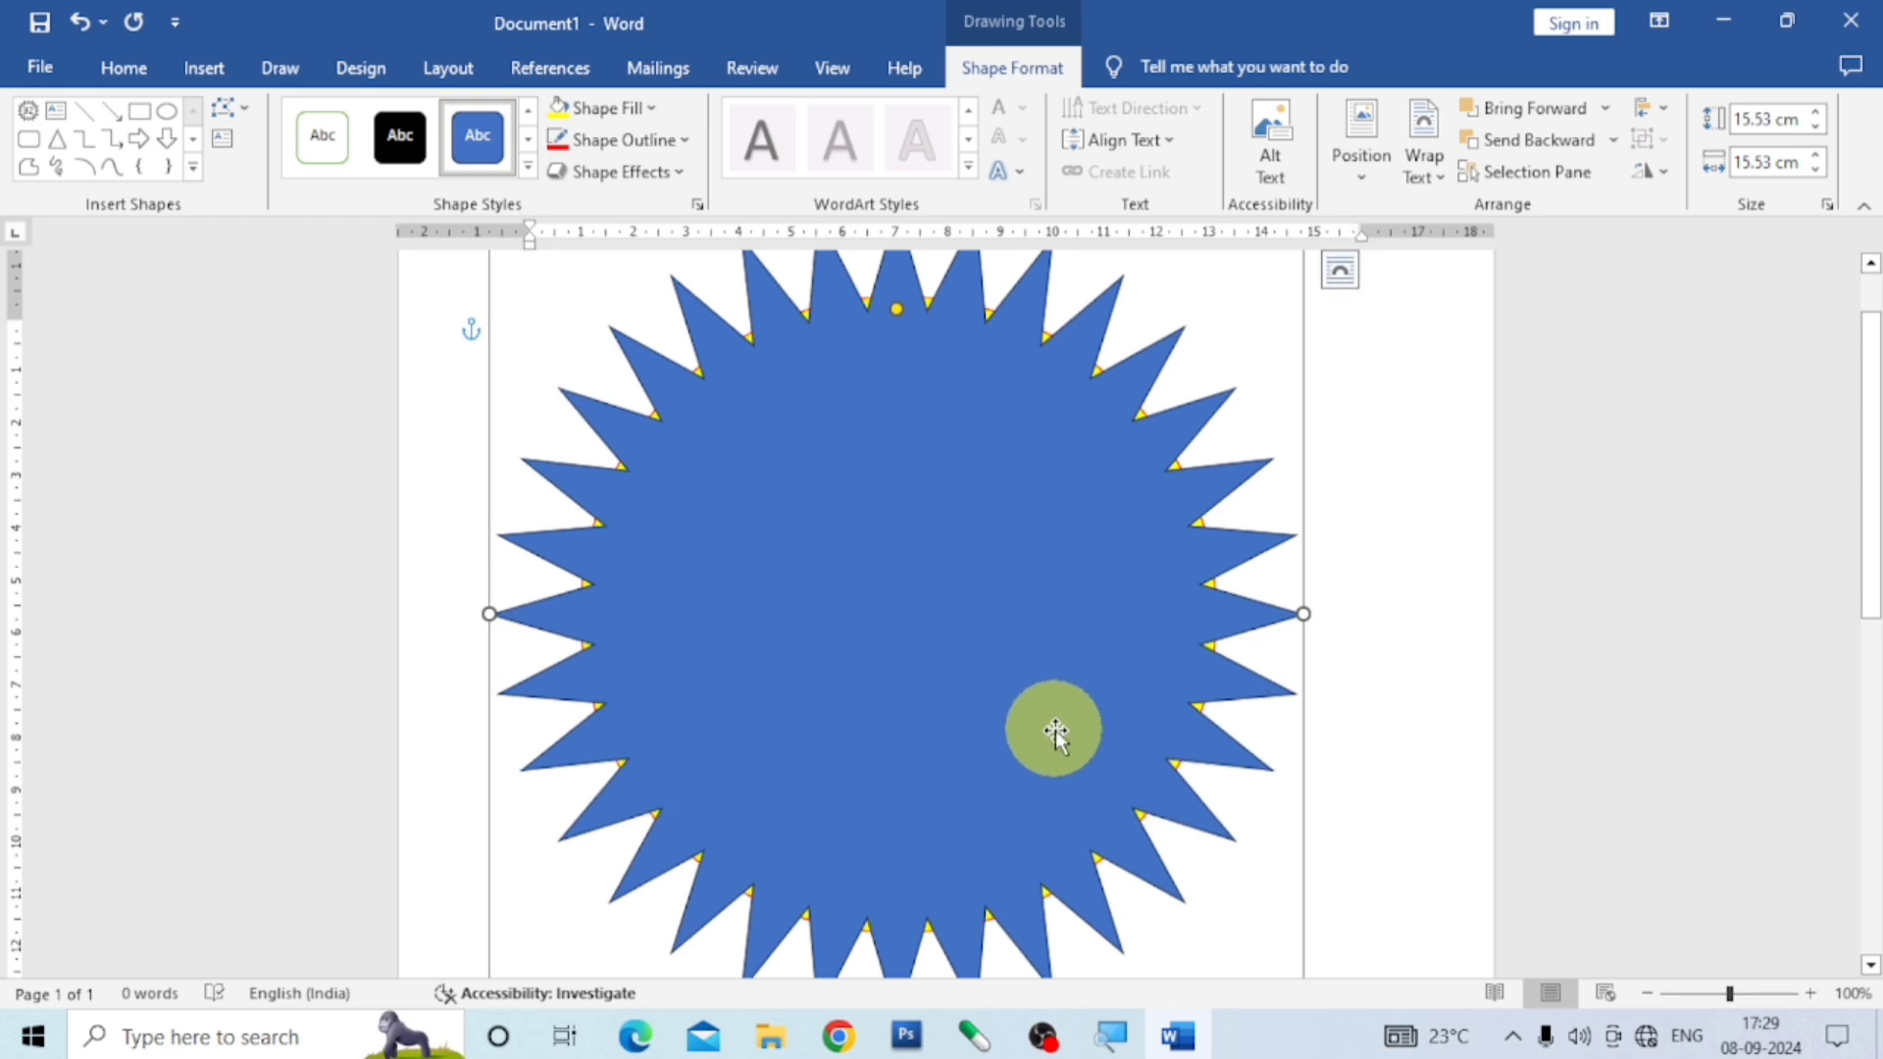
{"action": "key", "text": "ctrl+Right"}
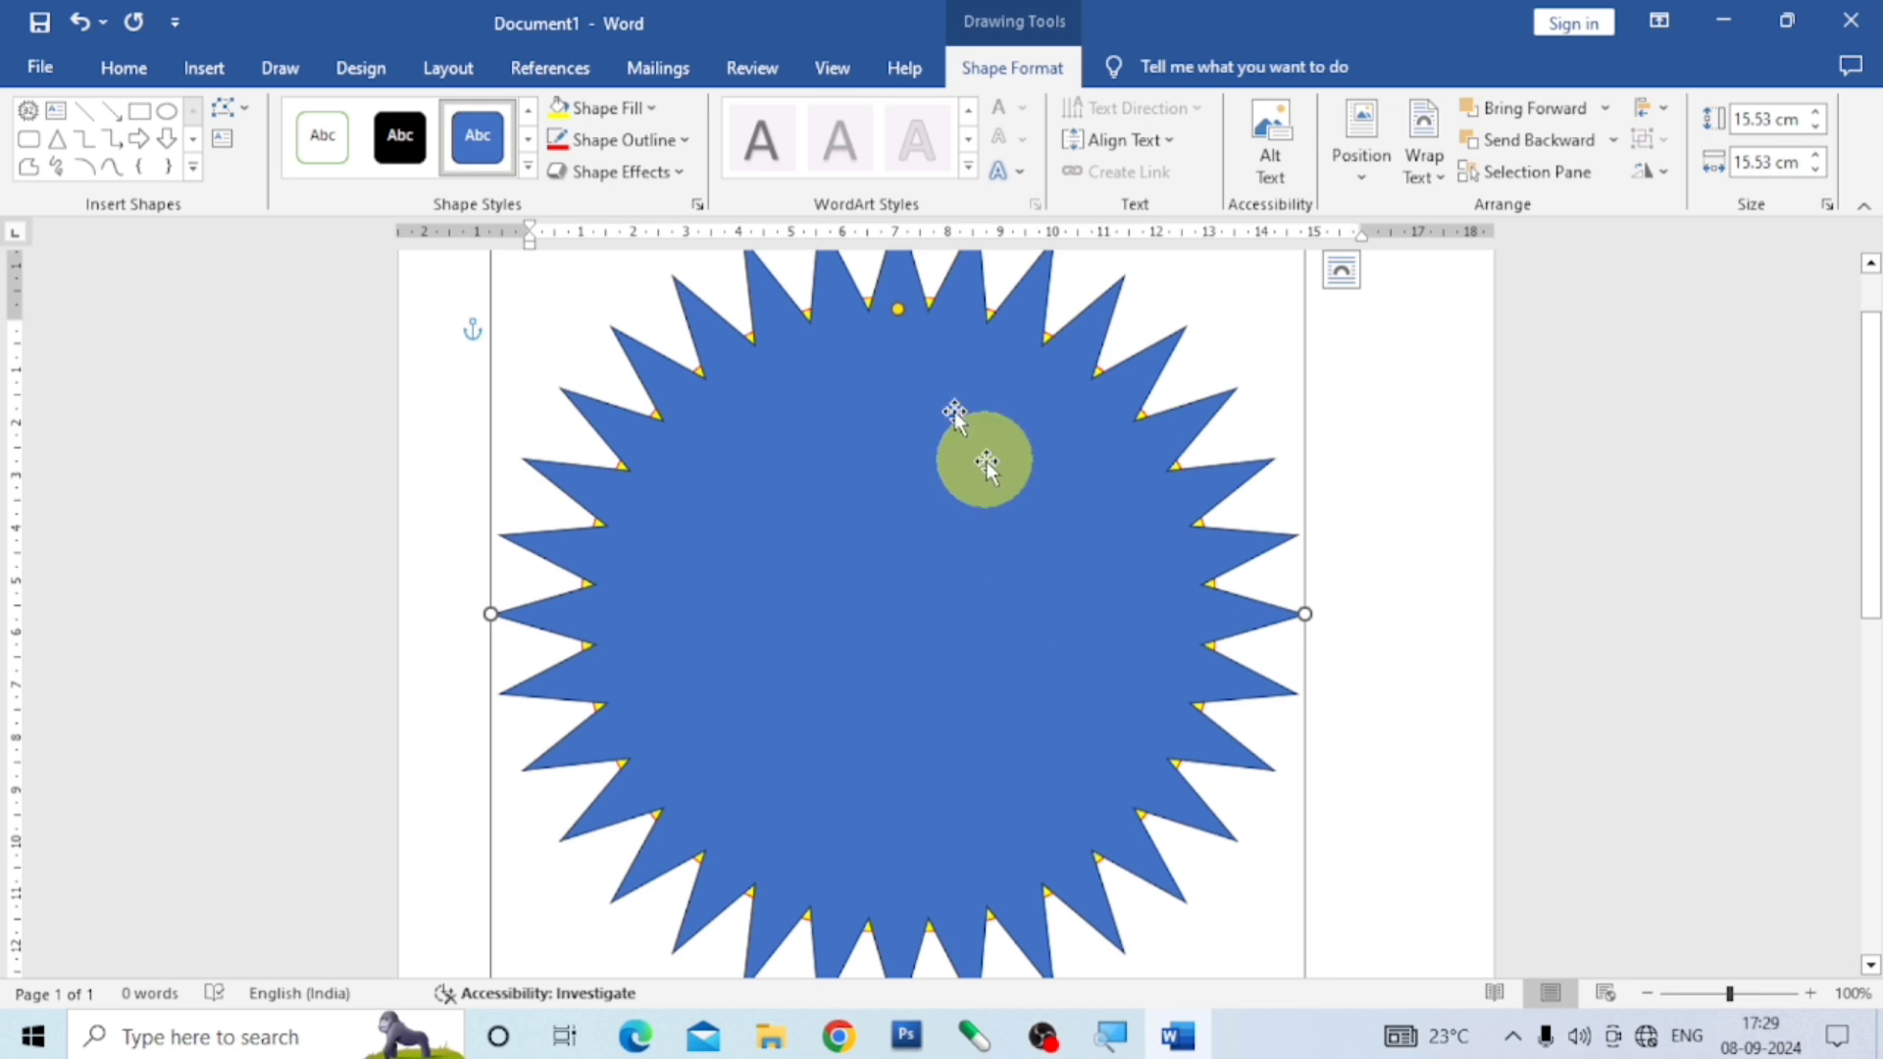
Fill the star with Orange, Accent 2, Darker 50% and give it a standard orange outline.
{"action": "left_click", "coordinate": [652, 110]}
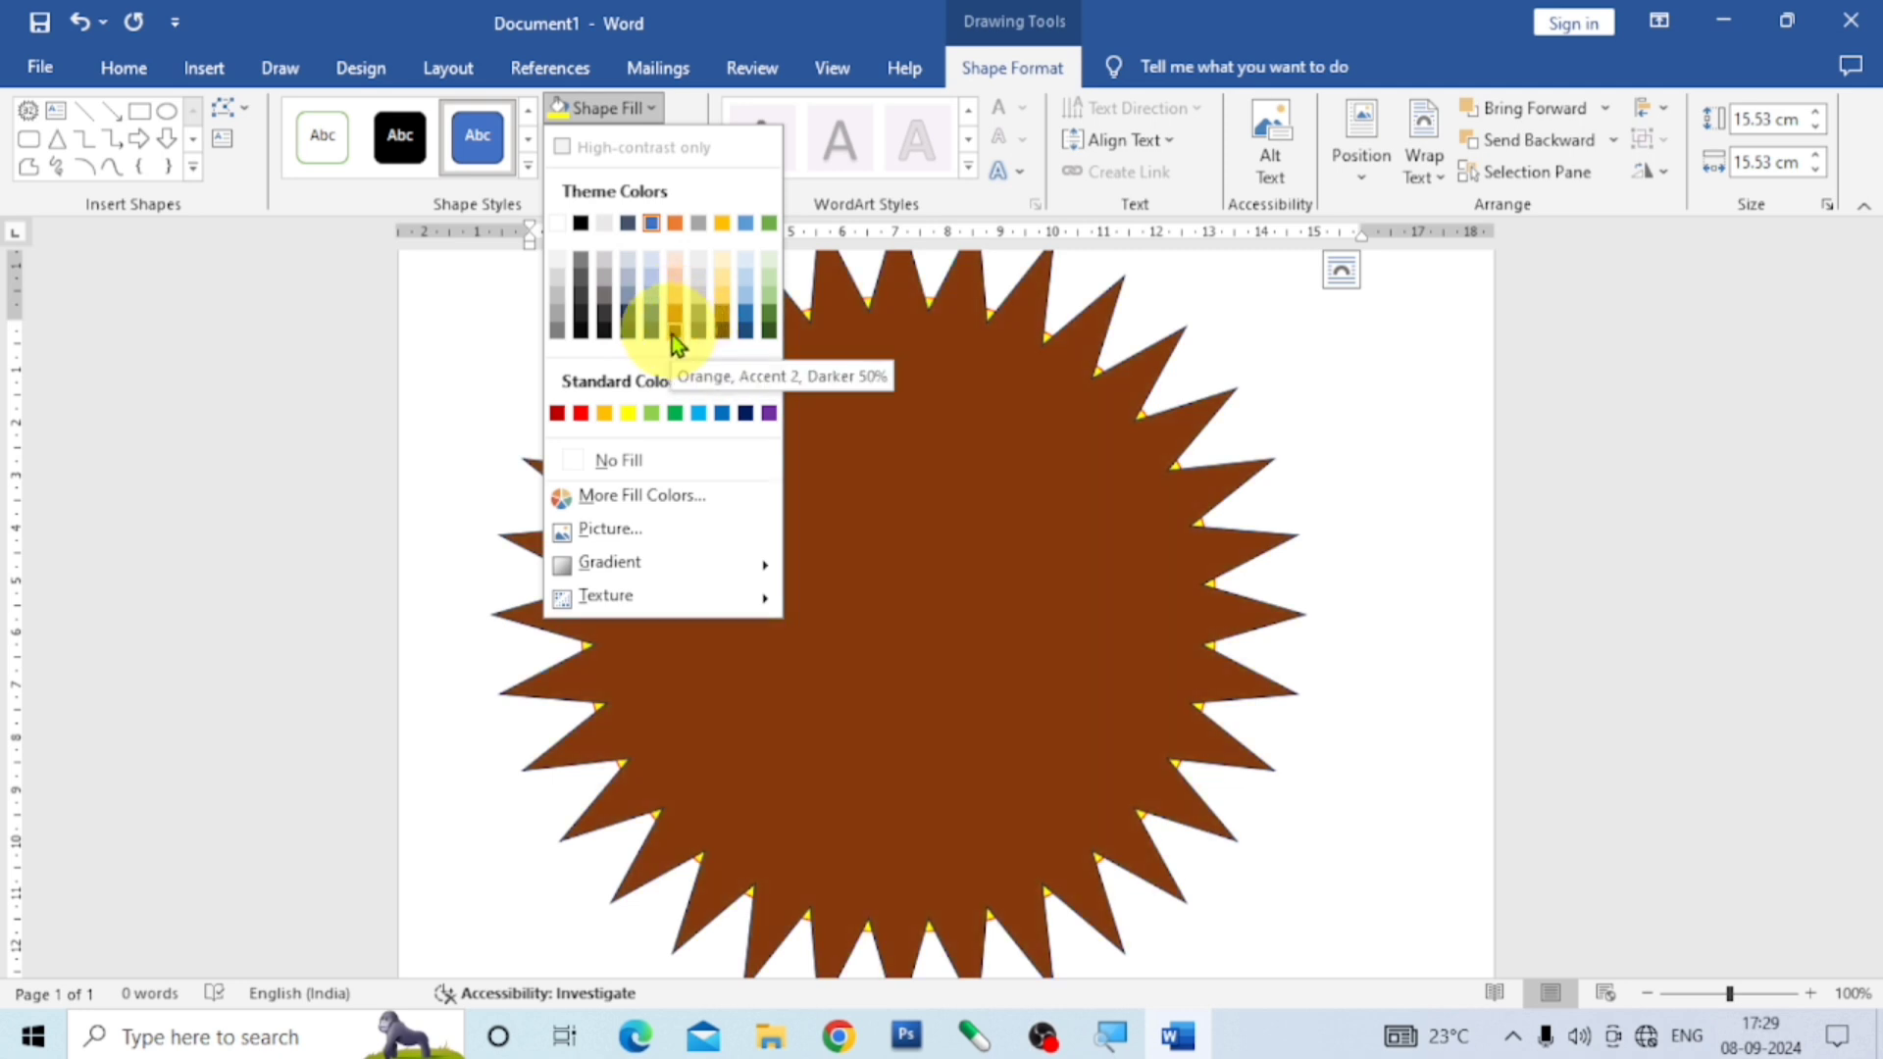
{"action": "left_click", "coordinate": [673, 334]}
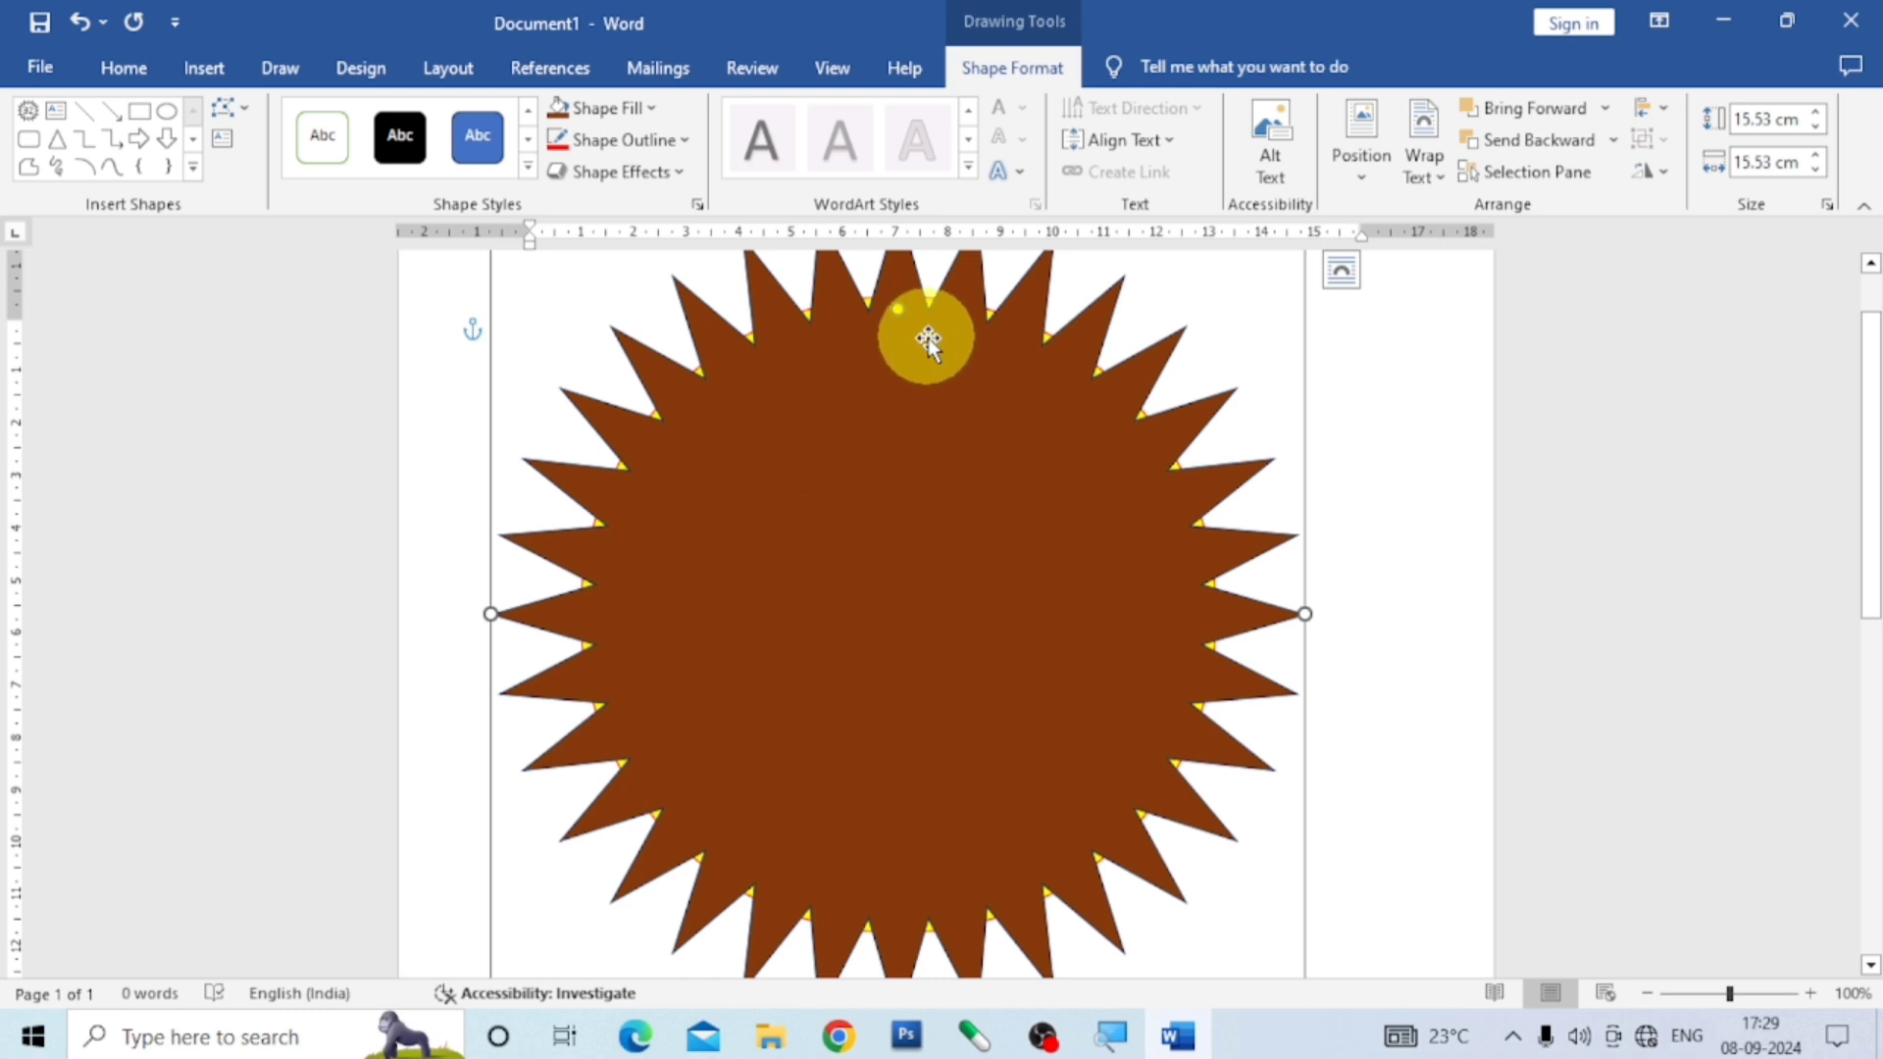
{"action": "left_click", "coordinate": [690, 150]}
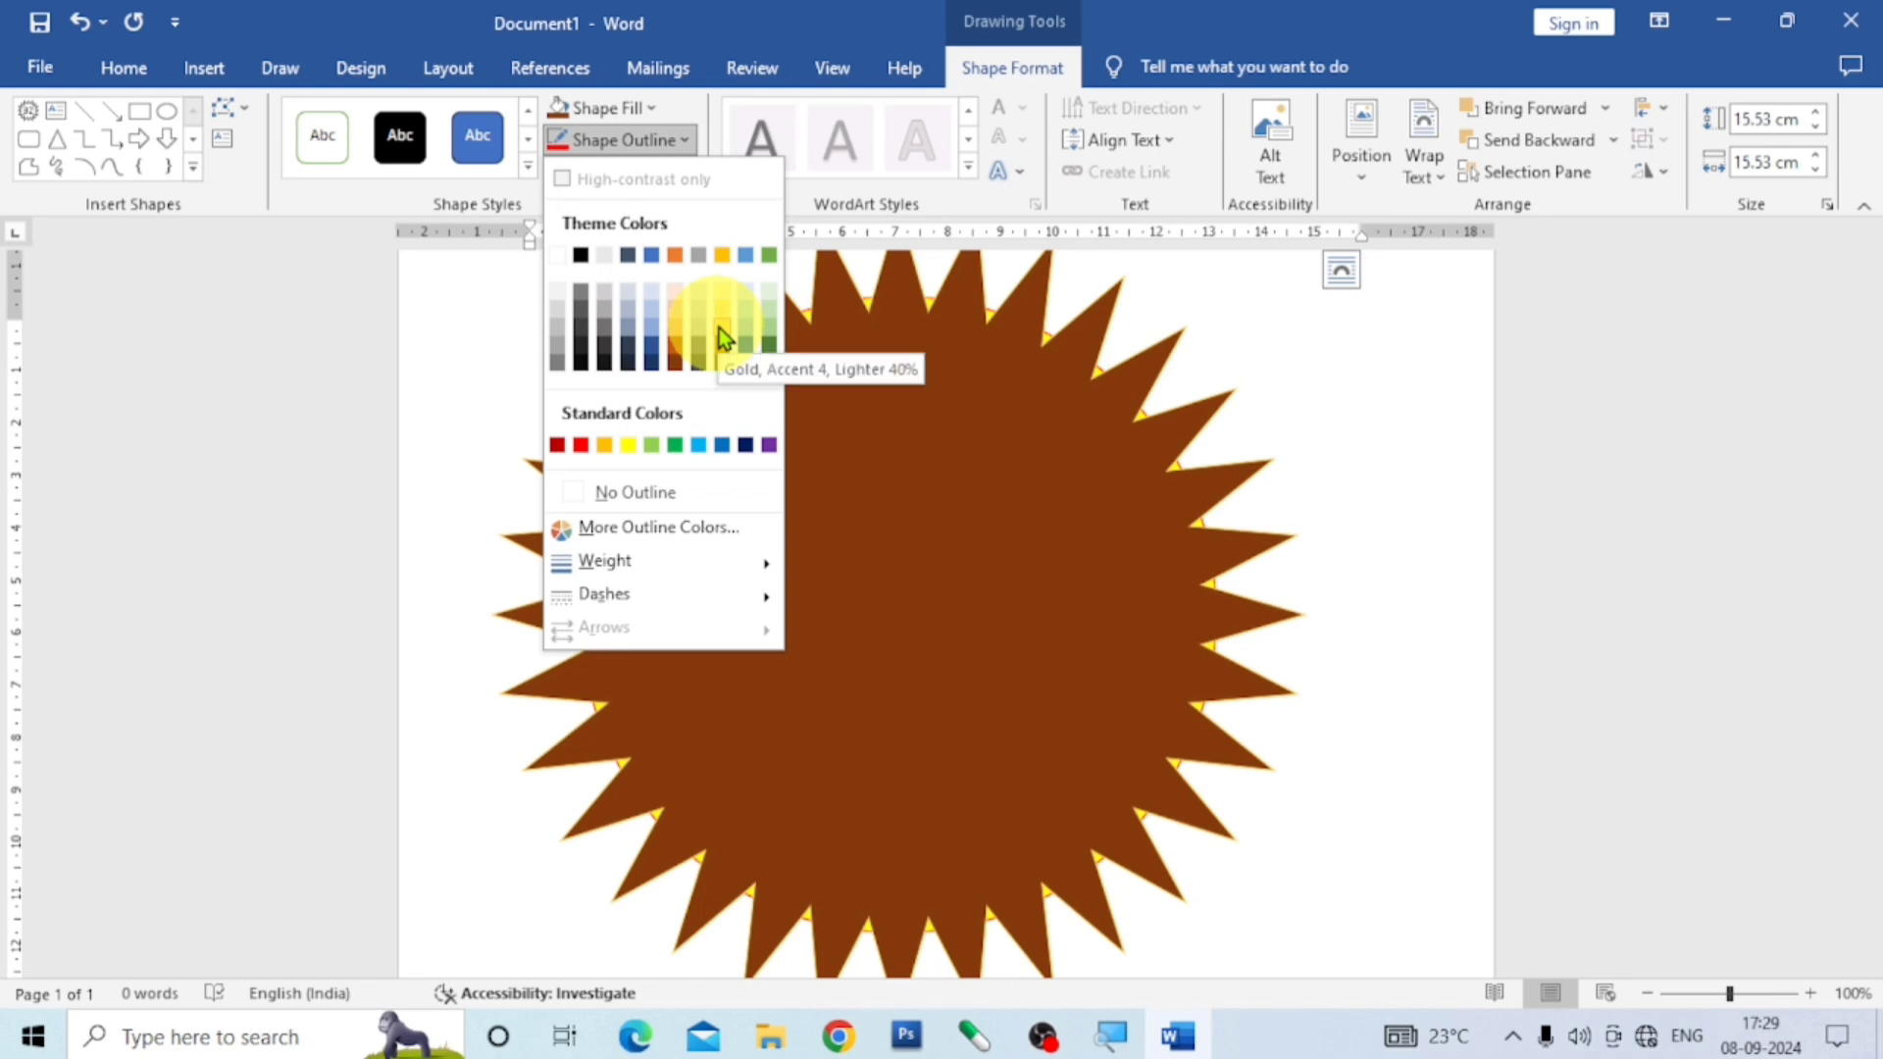
{"action": "left_click", "coordinate": [604, 446]}
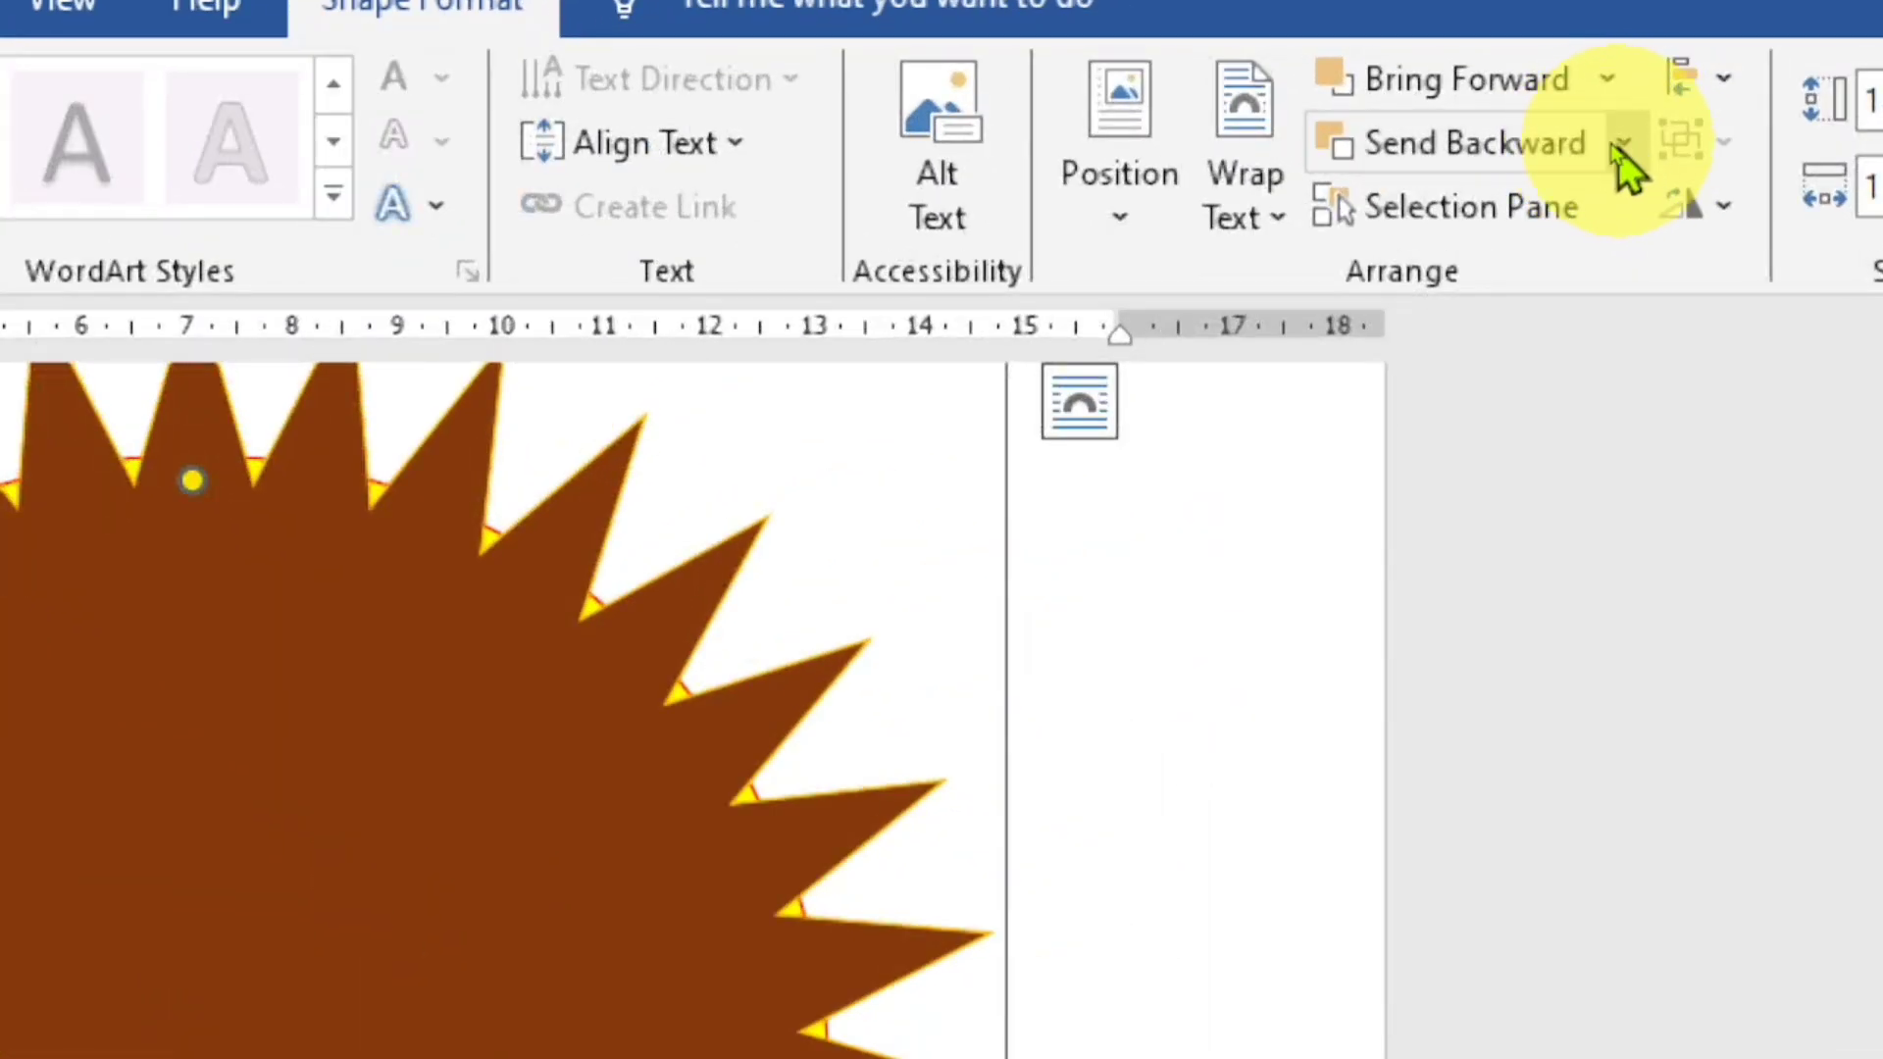
Send the star to the back, behind the yellow circle.
{"action": "left_click", "coordinate": [1625, 143]}
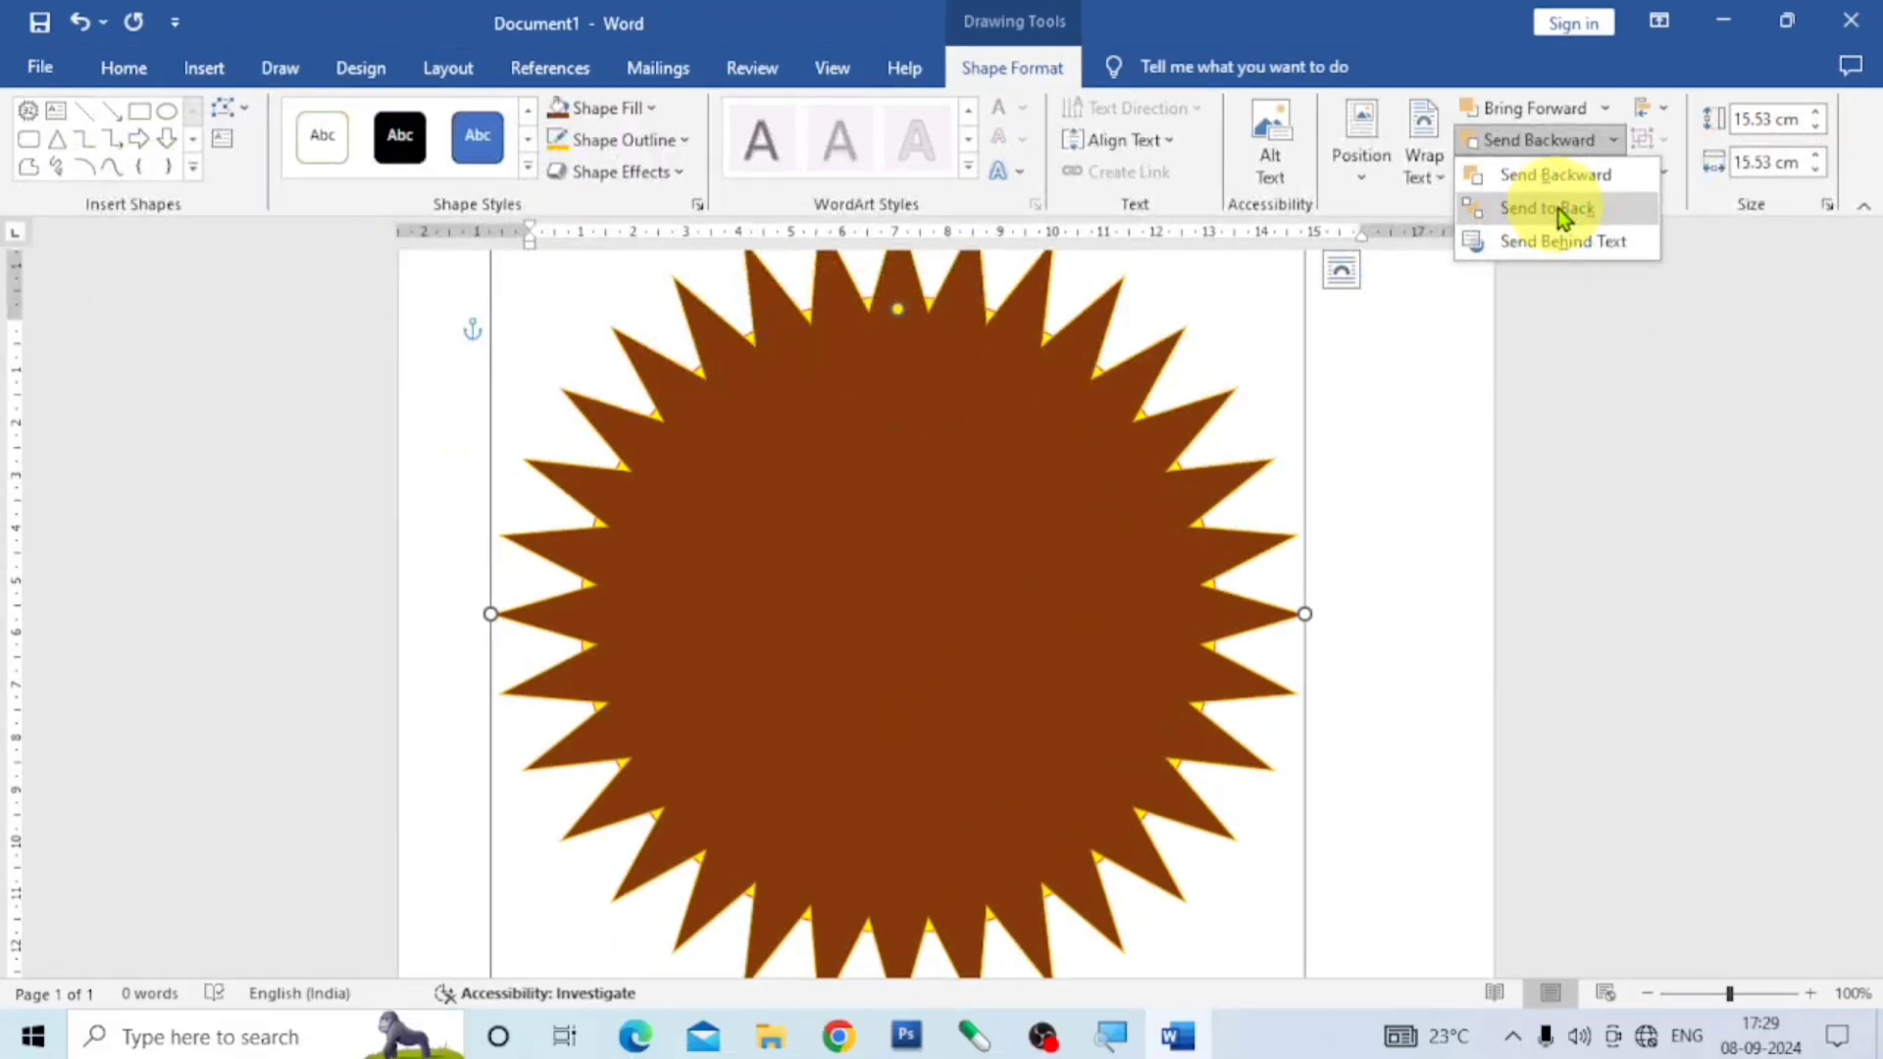
{"action": "left_click", "coordinate": [1550, 208]}
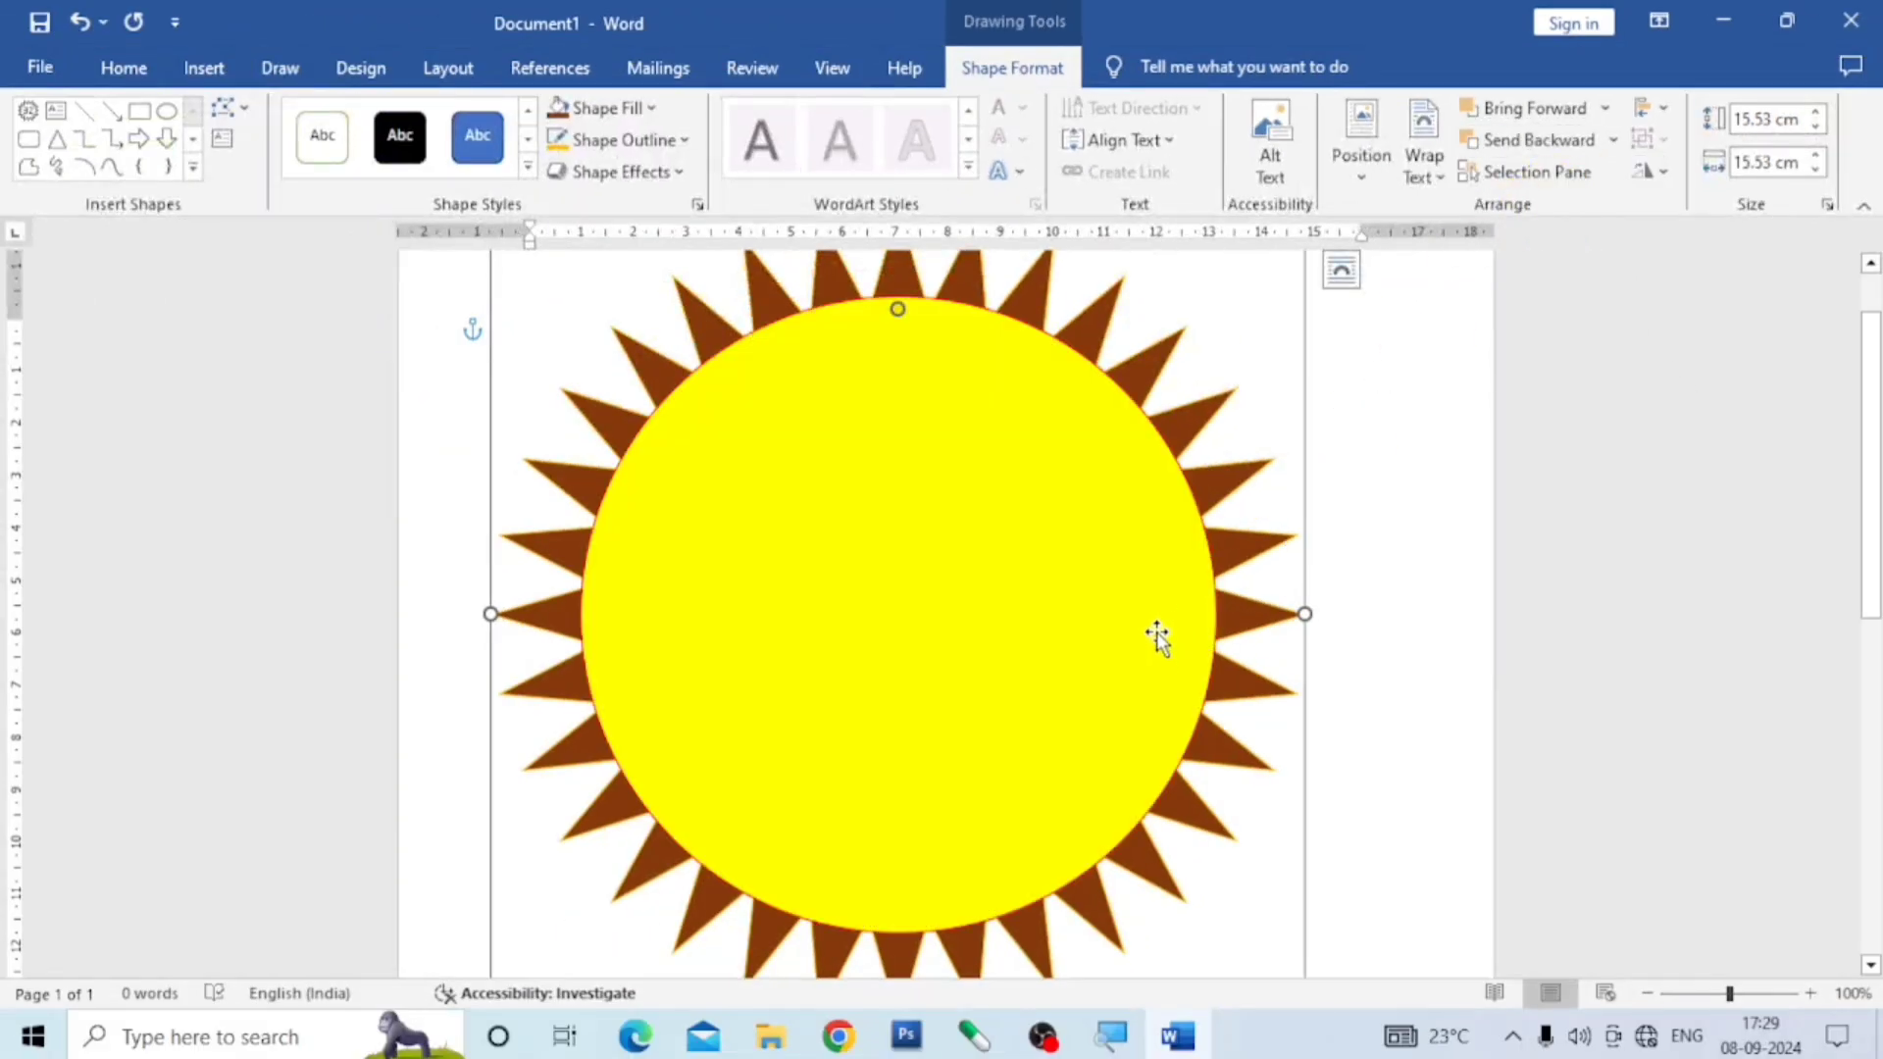
Select the star and the yellow circle together and group them into one object.
{"action": "left_click", "coordinate": [1167, 377]}
{"action": "left_click", "coordinate": [1157, 361]}
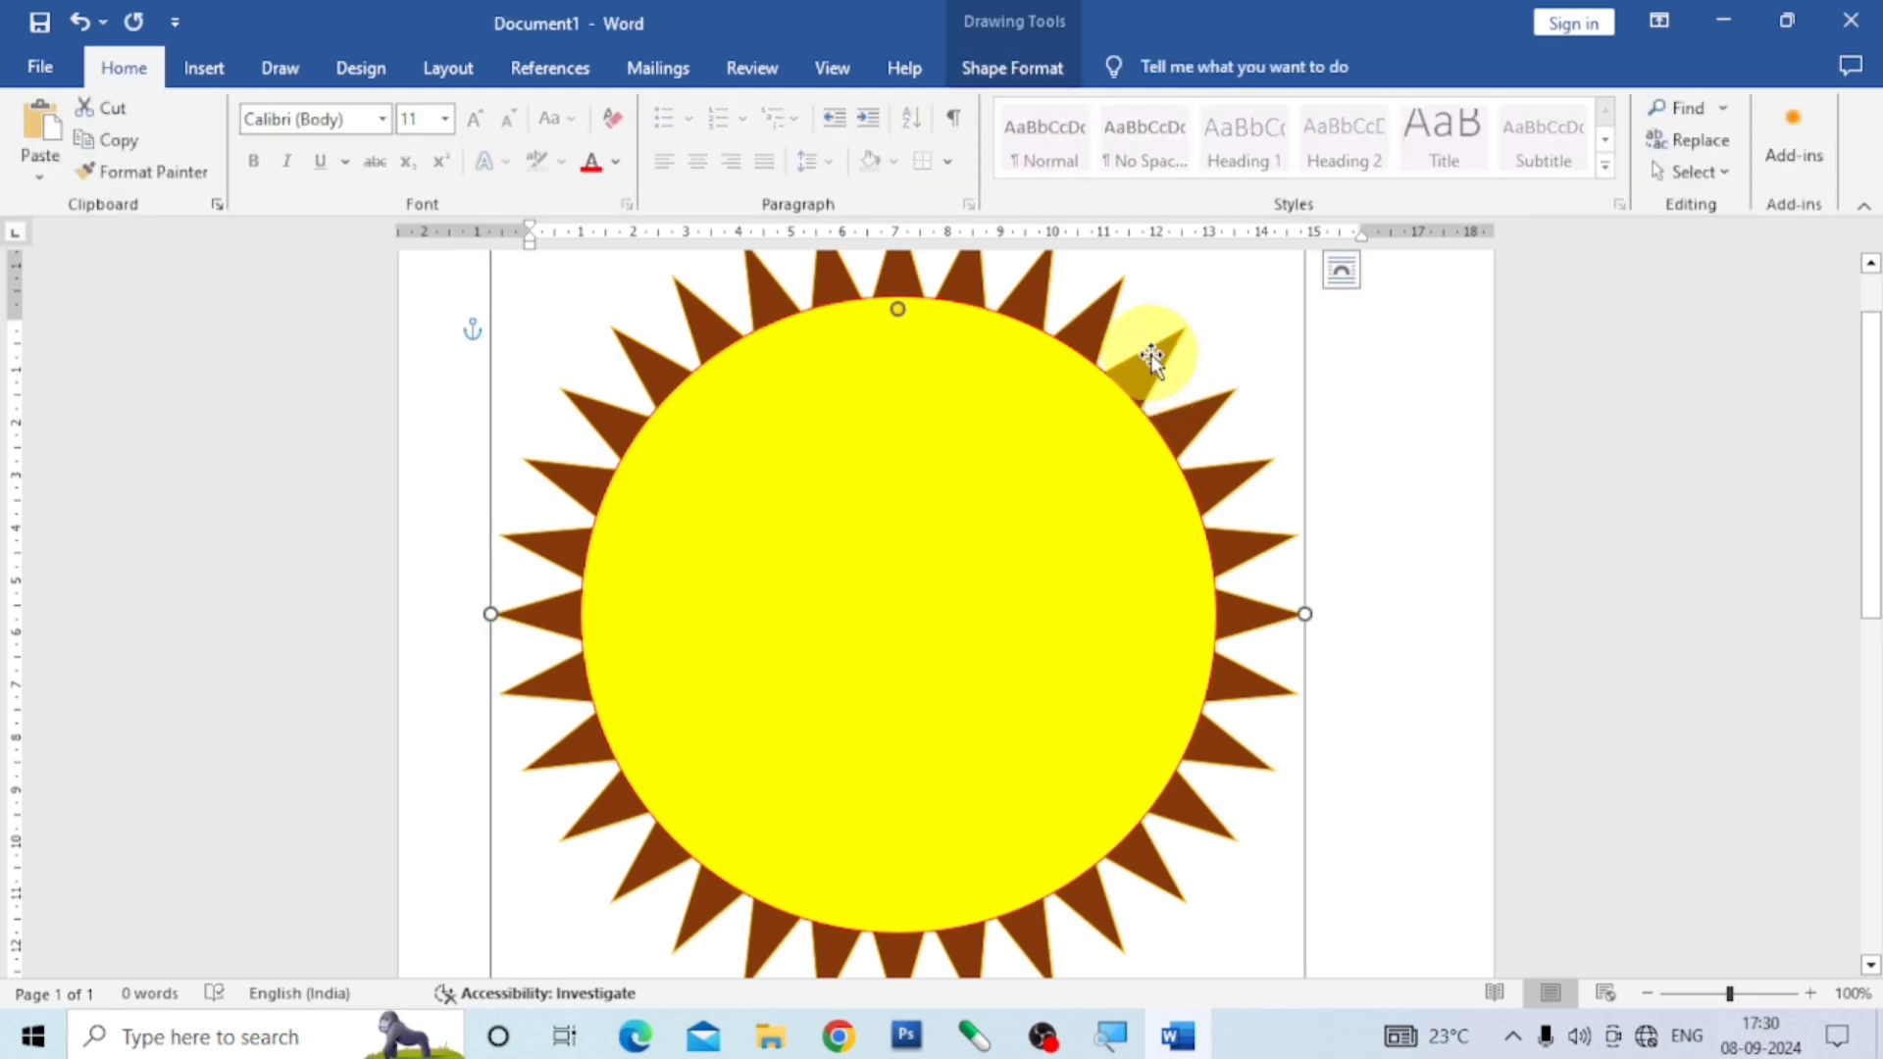
{"action": "left_click", "coordinate": [1063, 485]}
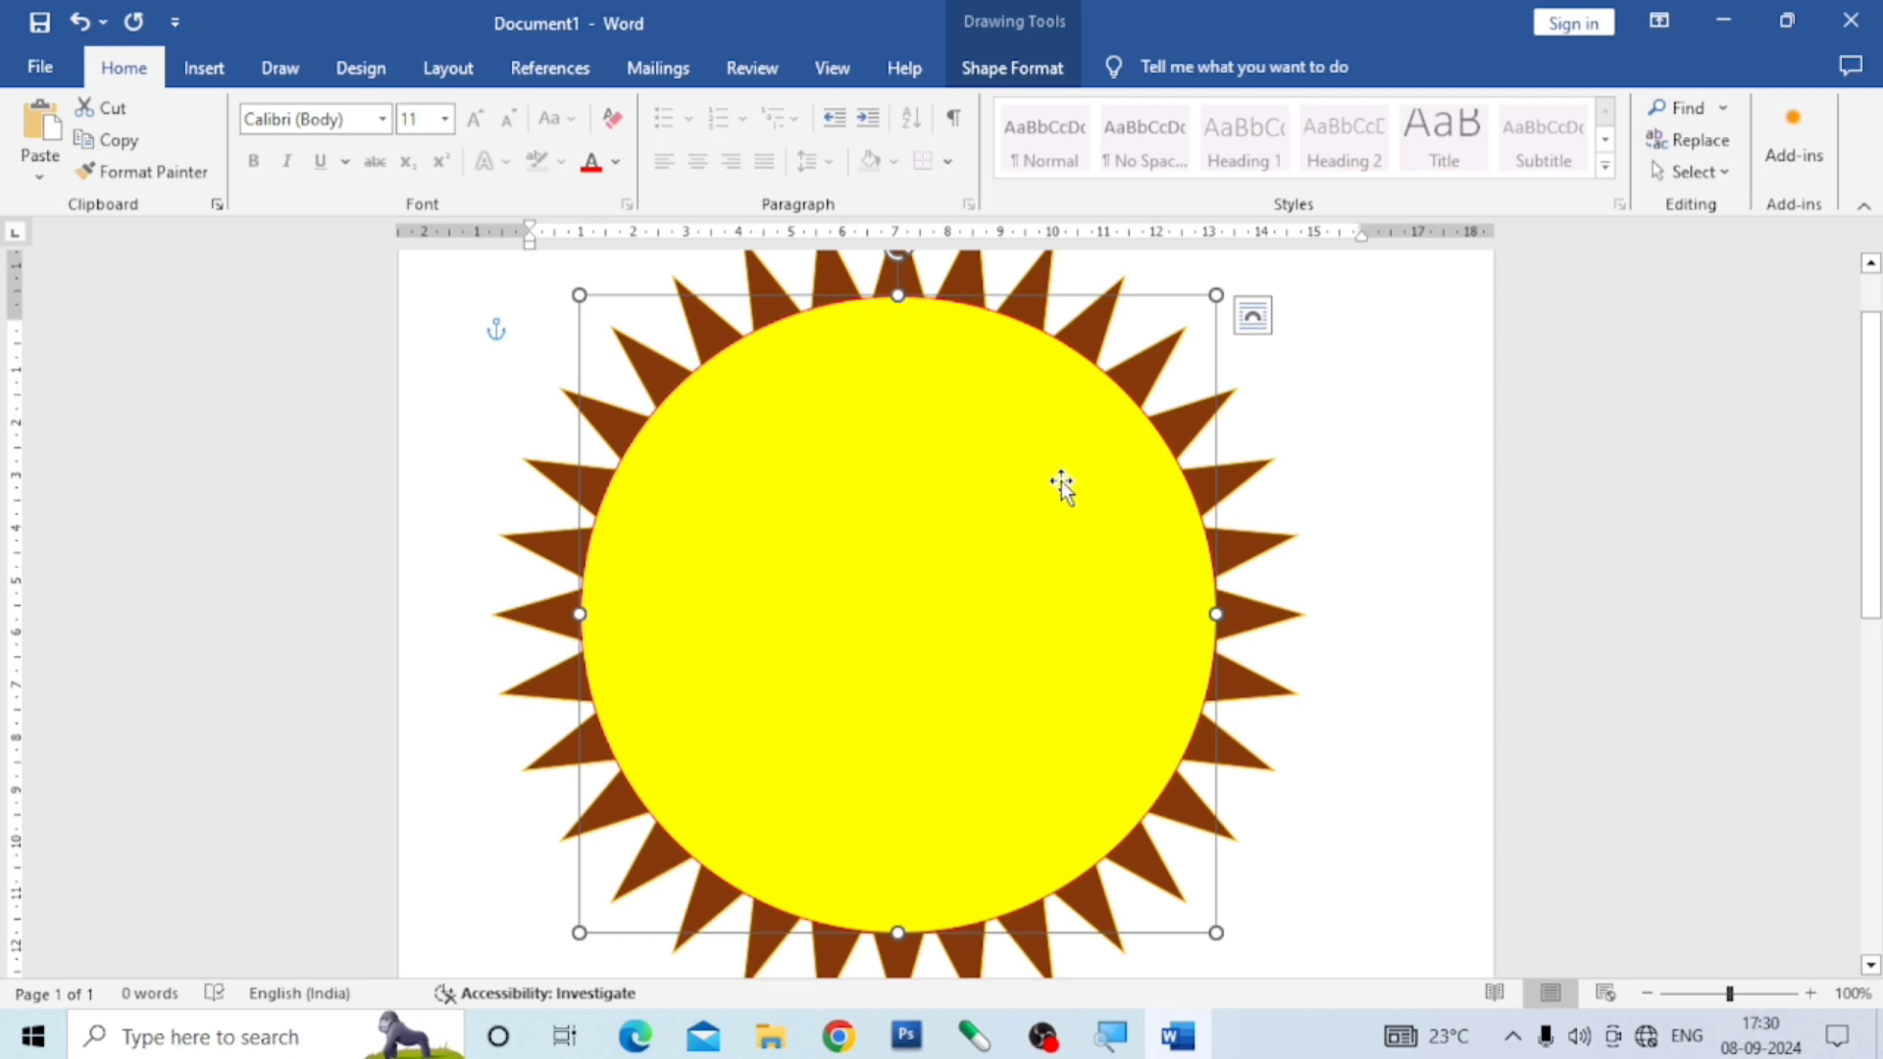
{"action": "left_click", "coordinate": [1160, 349]}
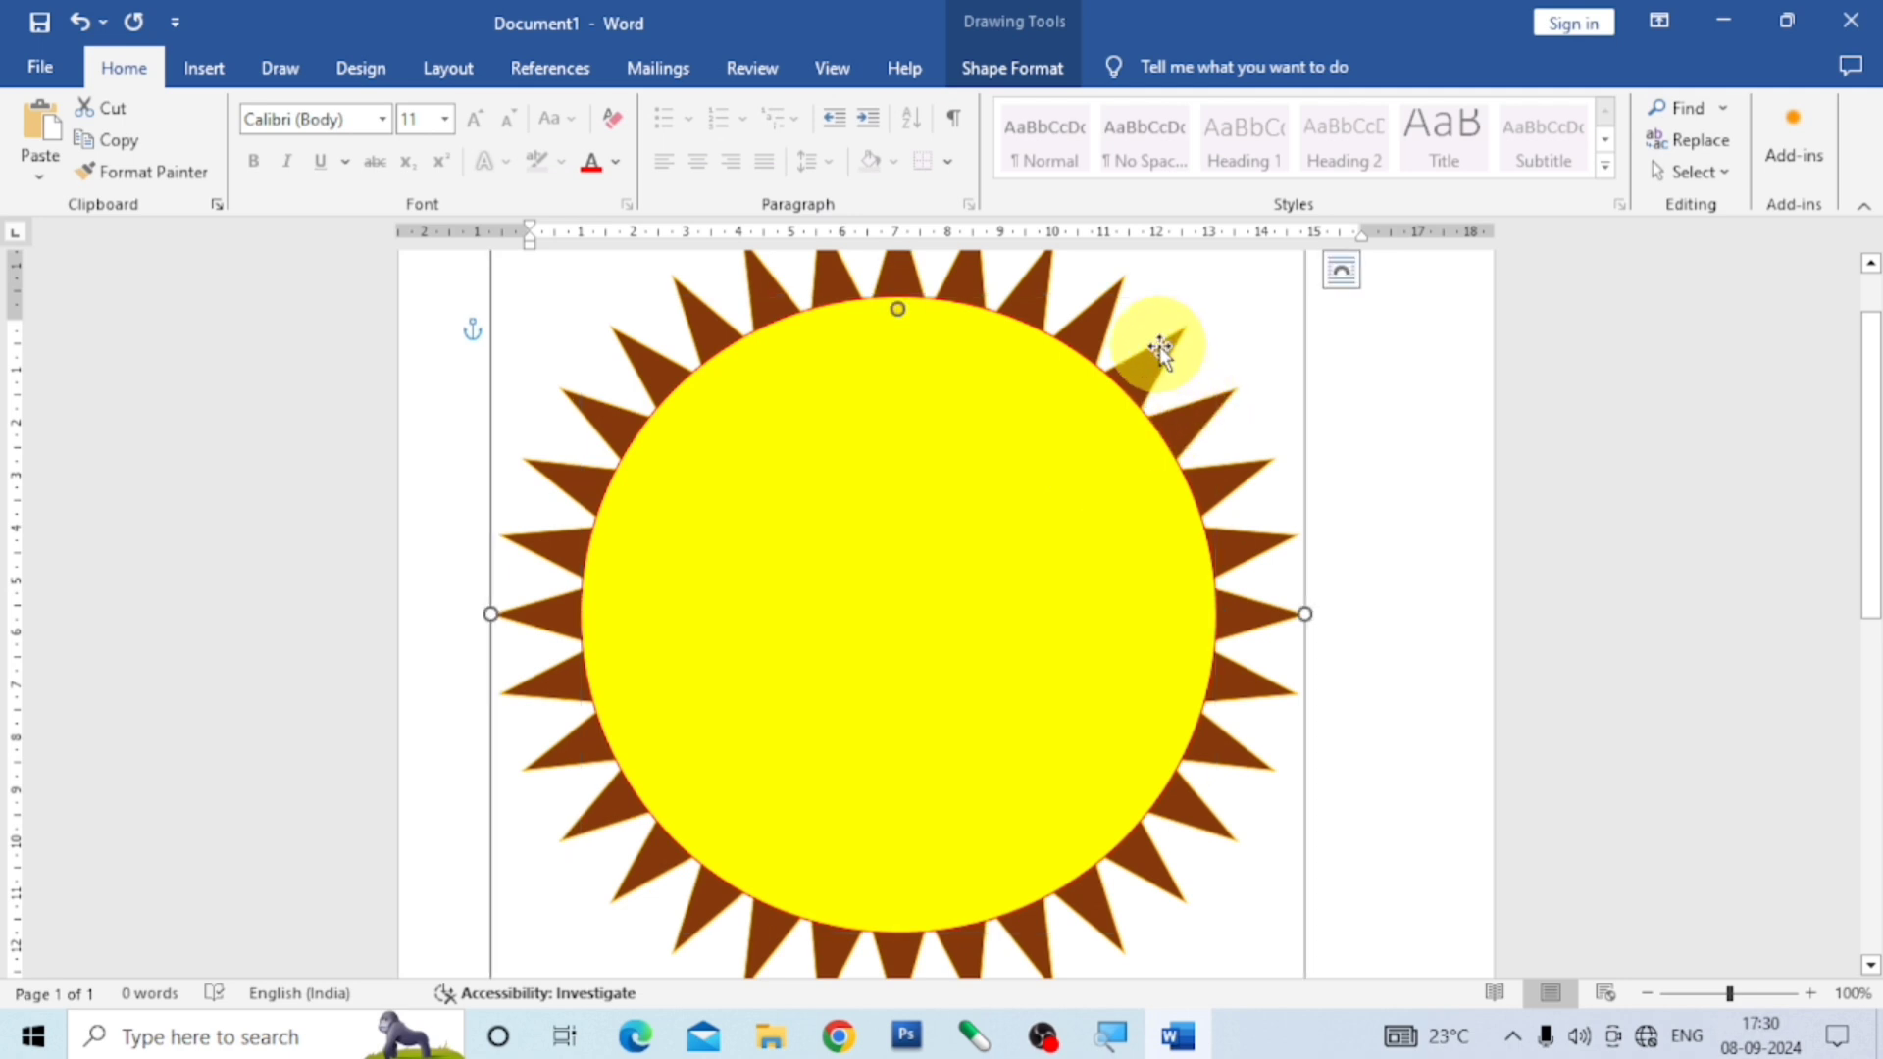
{"action": "left_click", "coordinate": [1048, 483], "text": "shift"}
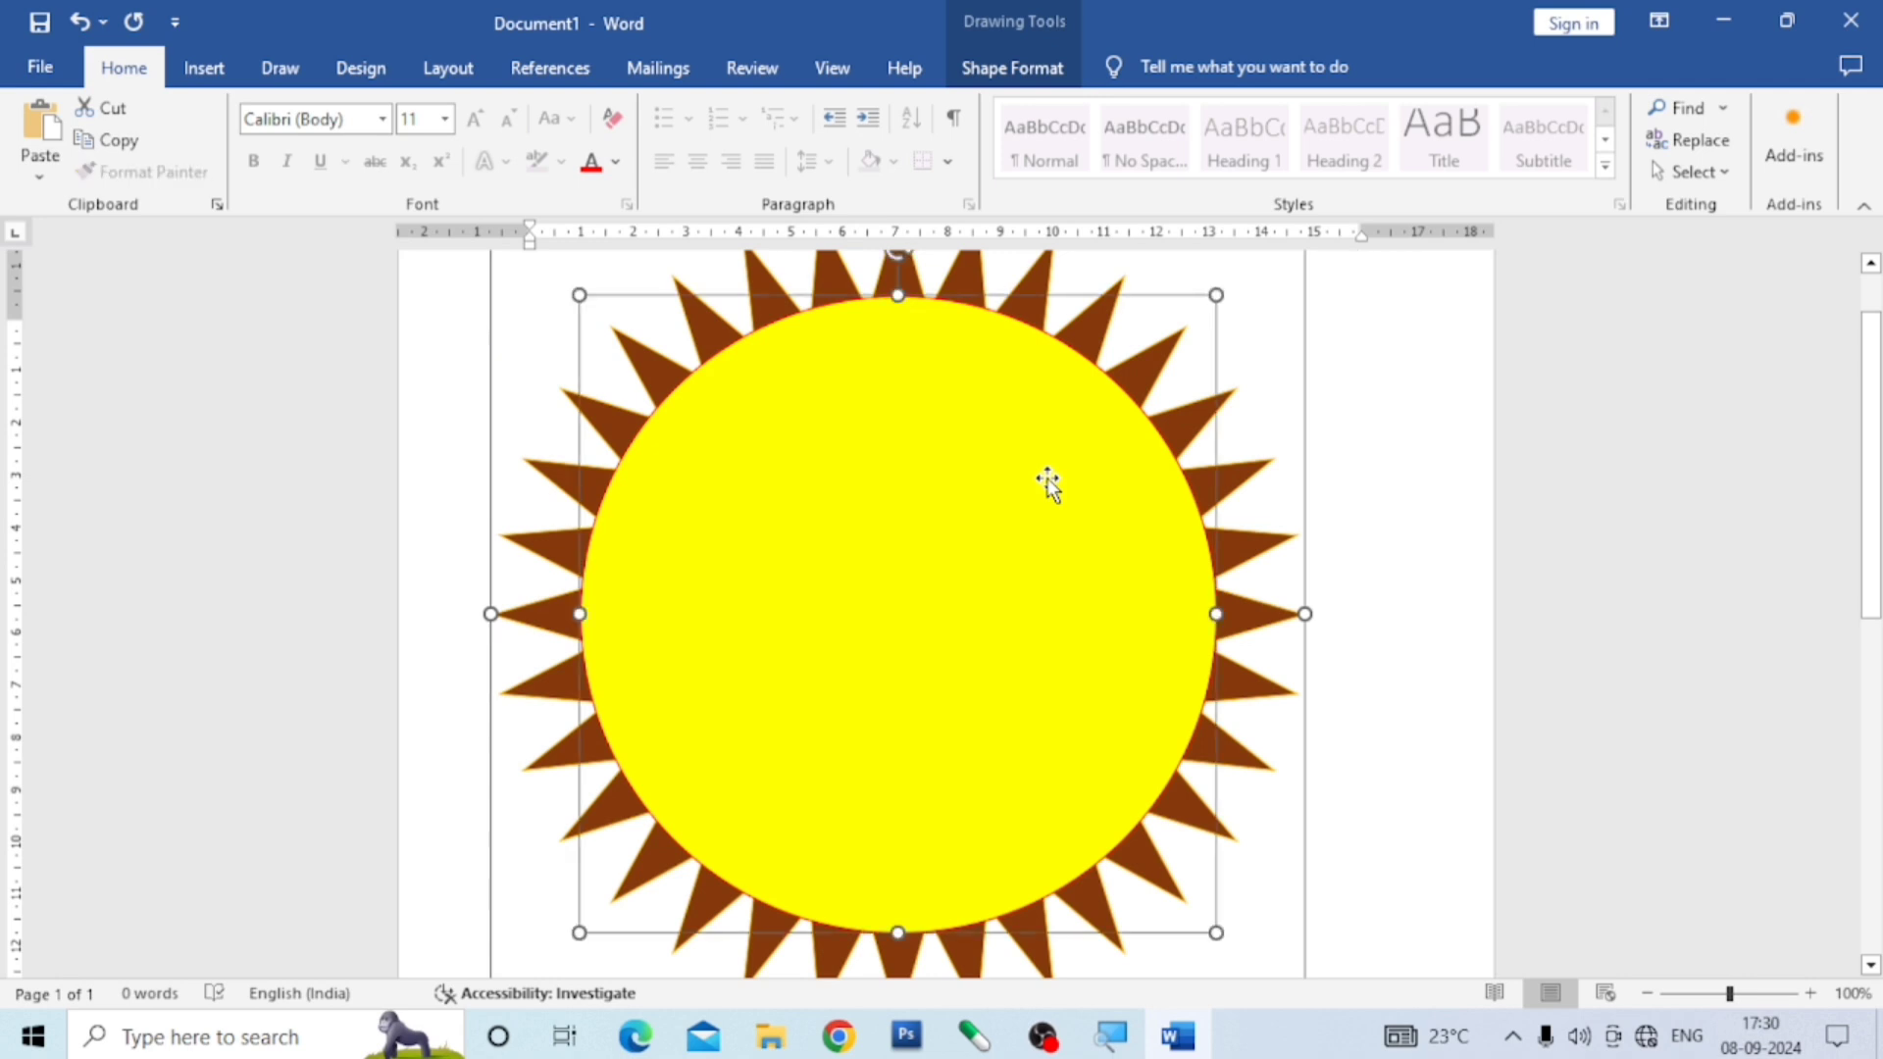
{"action": "scroll", "coordinate": [1235, 492], "scroll_direction": "up", "scroll_amount": 2}
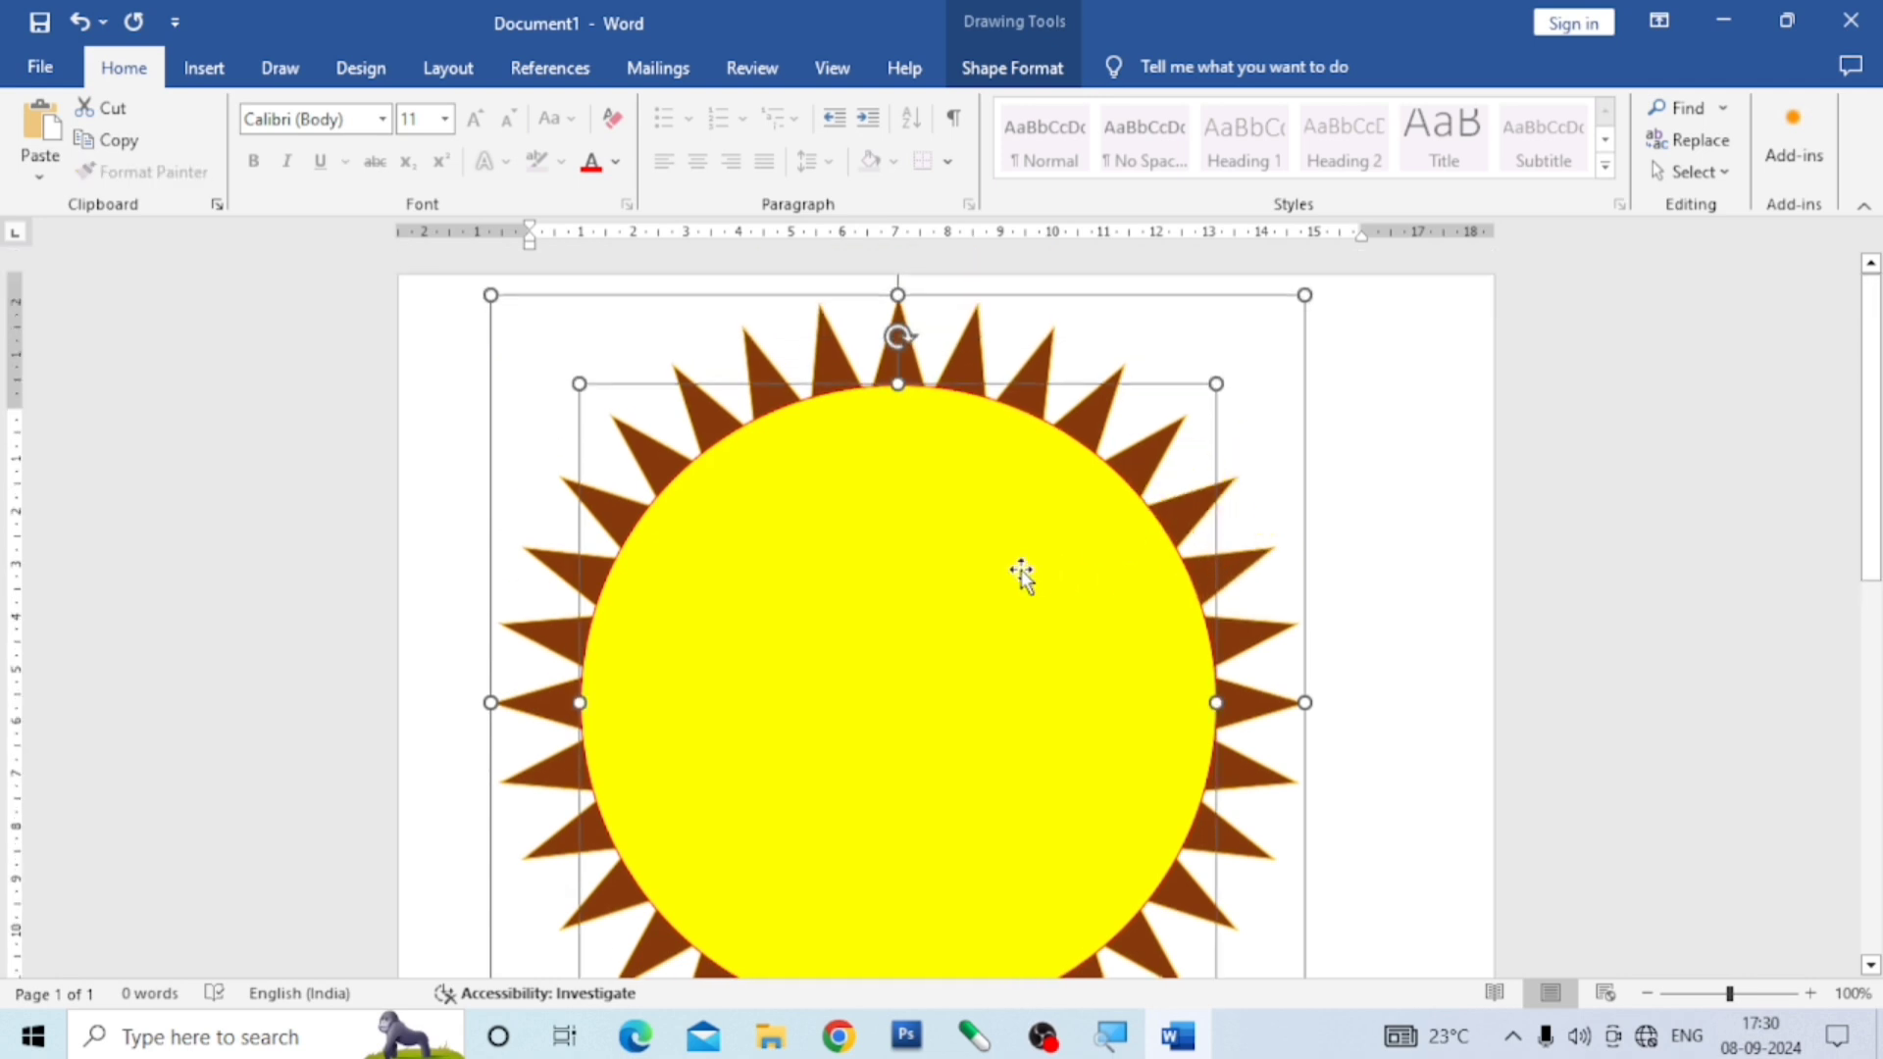
{"action": "left_click", "coordinate": [1050, 21]}
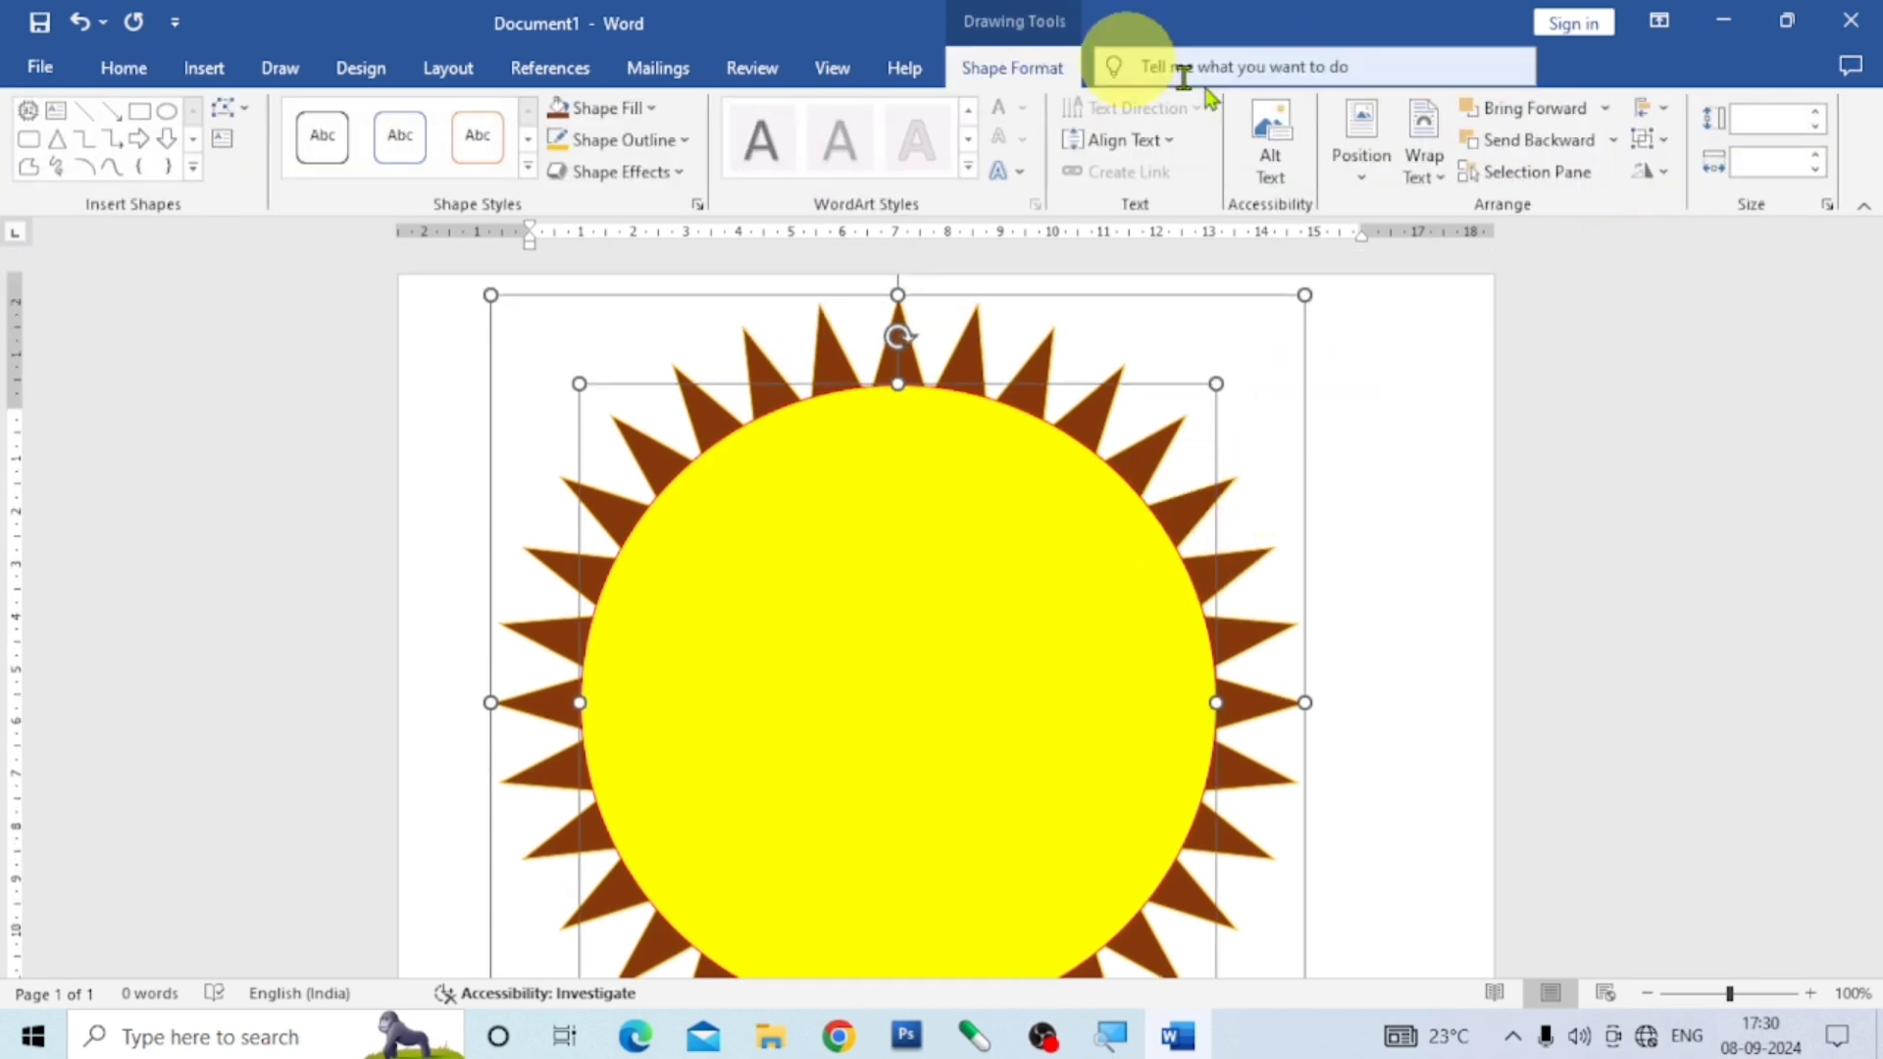
{"action": "left_click", "coordinate": [1668, 137]}
{"action": "left_click", "coordinate": [1691, 179]}
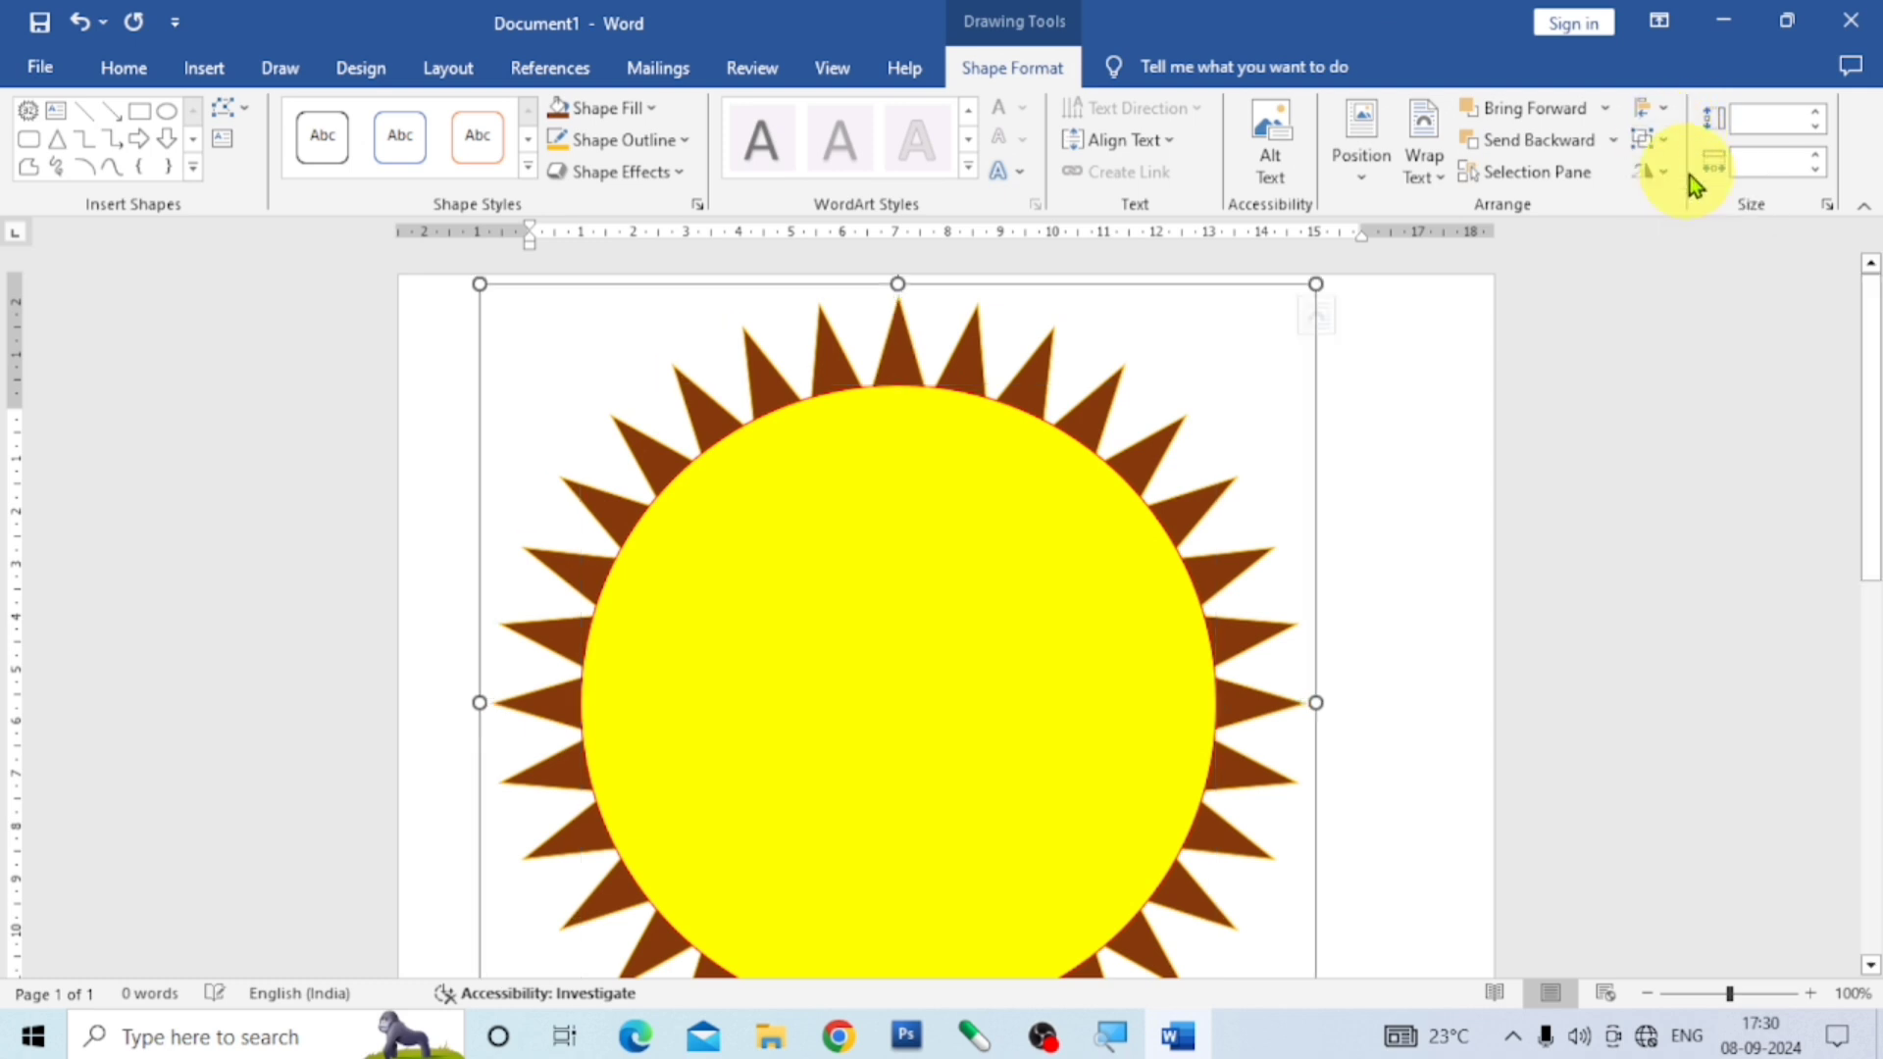
Move the grouped sun further down the page, roughly centred across its width.
{"action": "left_click_drag", "start_coordinate": [1046, 508], "coordinate": [1039, 626]}
{"action": "scroll", "coordinate": [1190, 639], "scroll_direction": "down", "scroll_amount": 5}
{"action": "left_click_drag", "start_coordinate": [1087, 486], "coordinate": [1091, 564]}
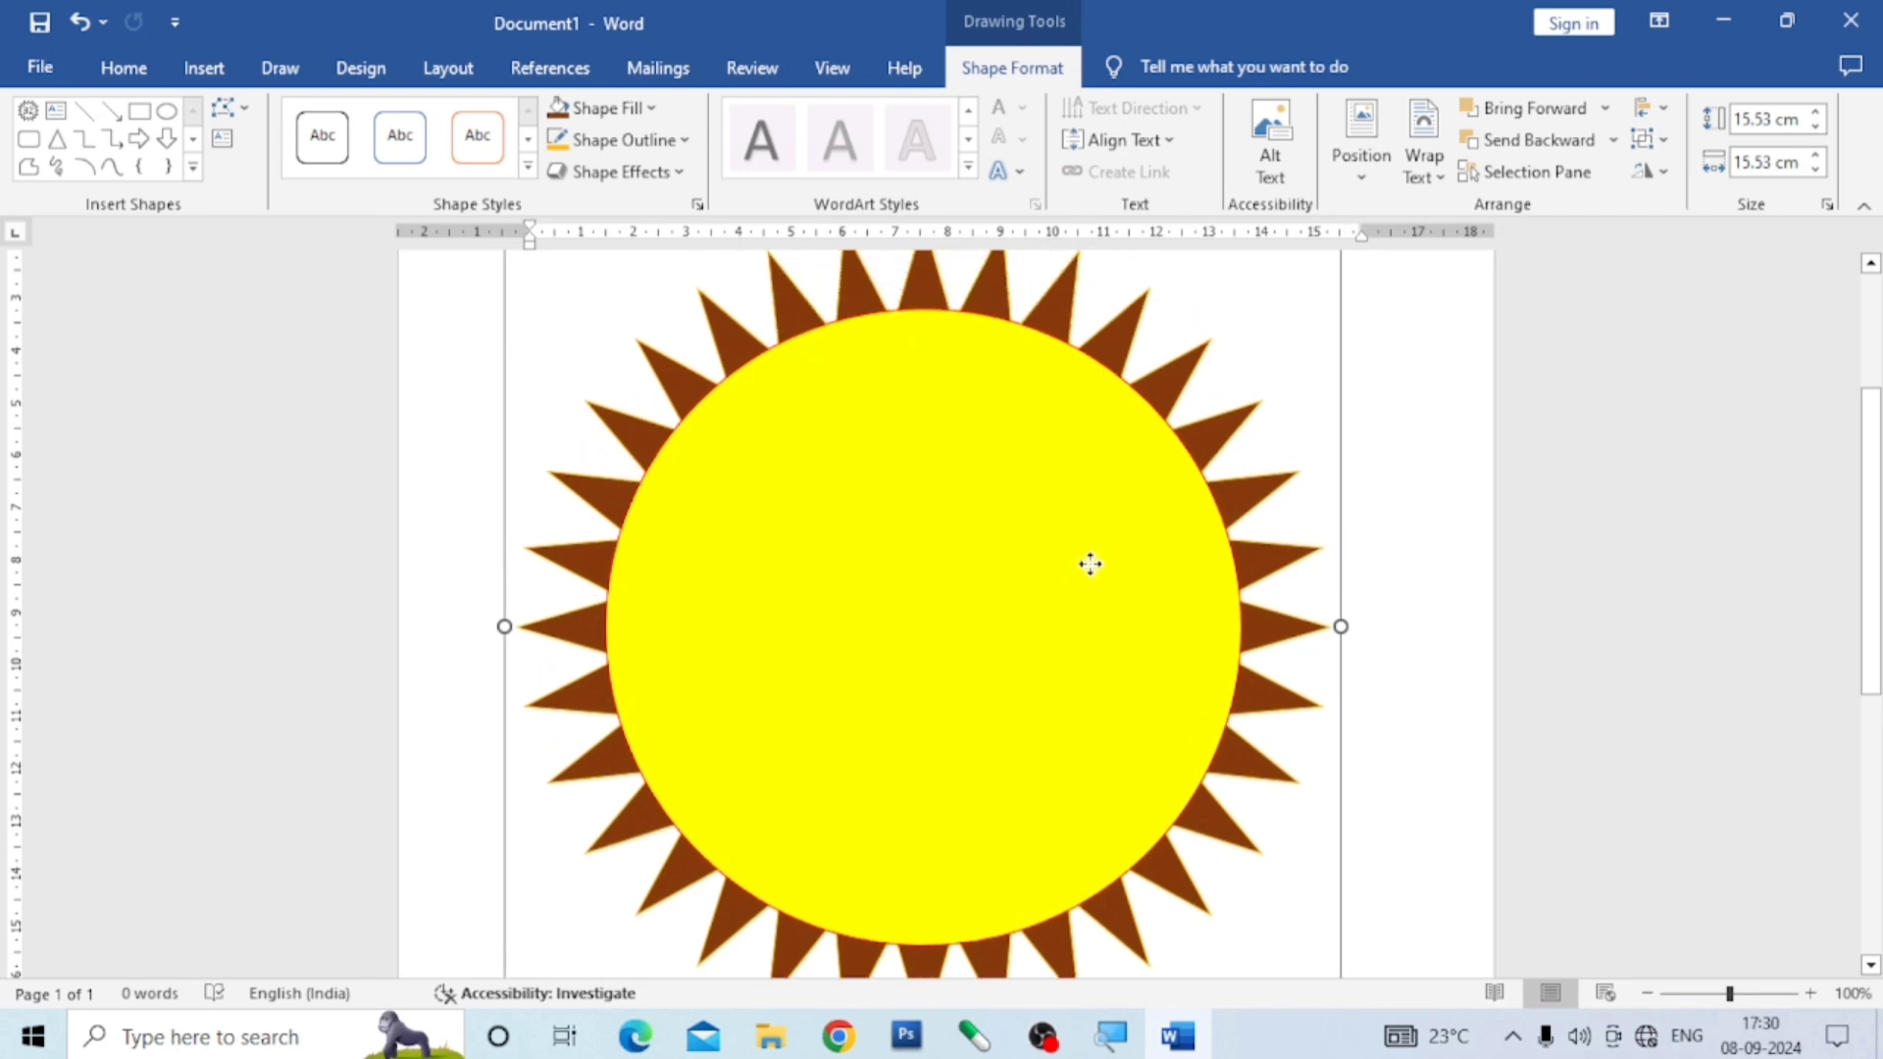
{"action": "left_click", "coordinate": [1387, 506]}
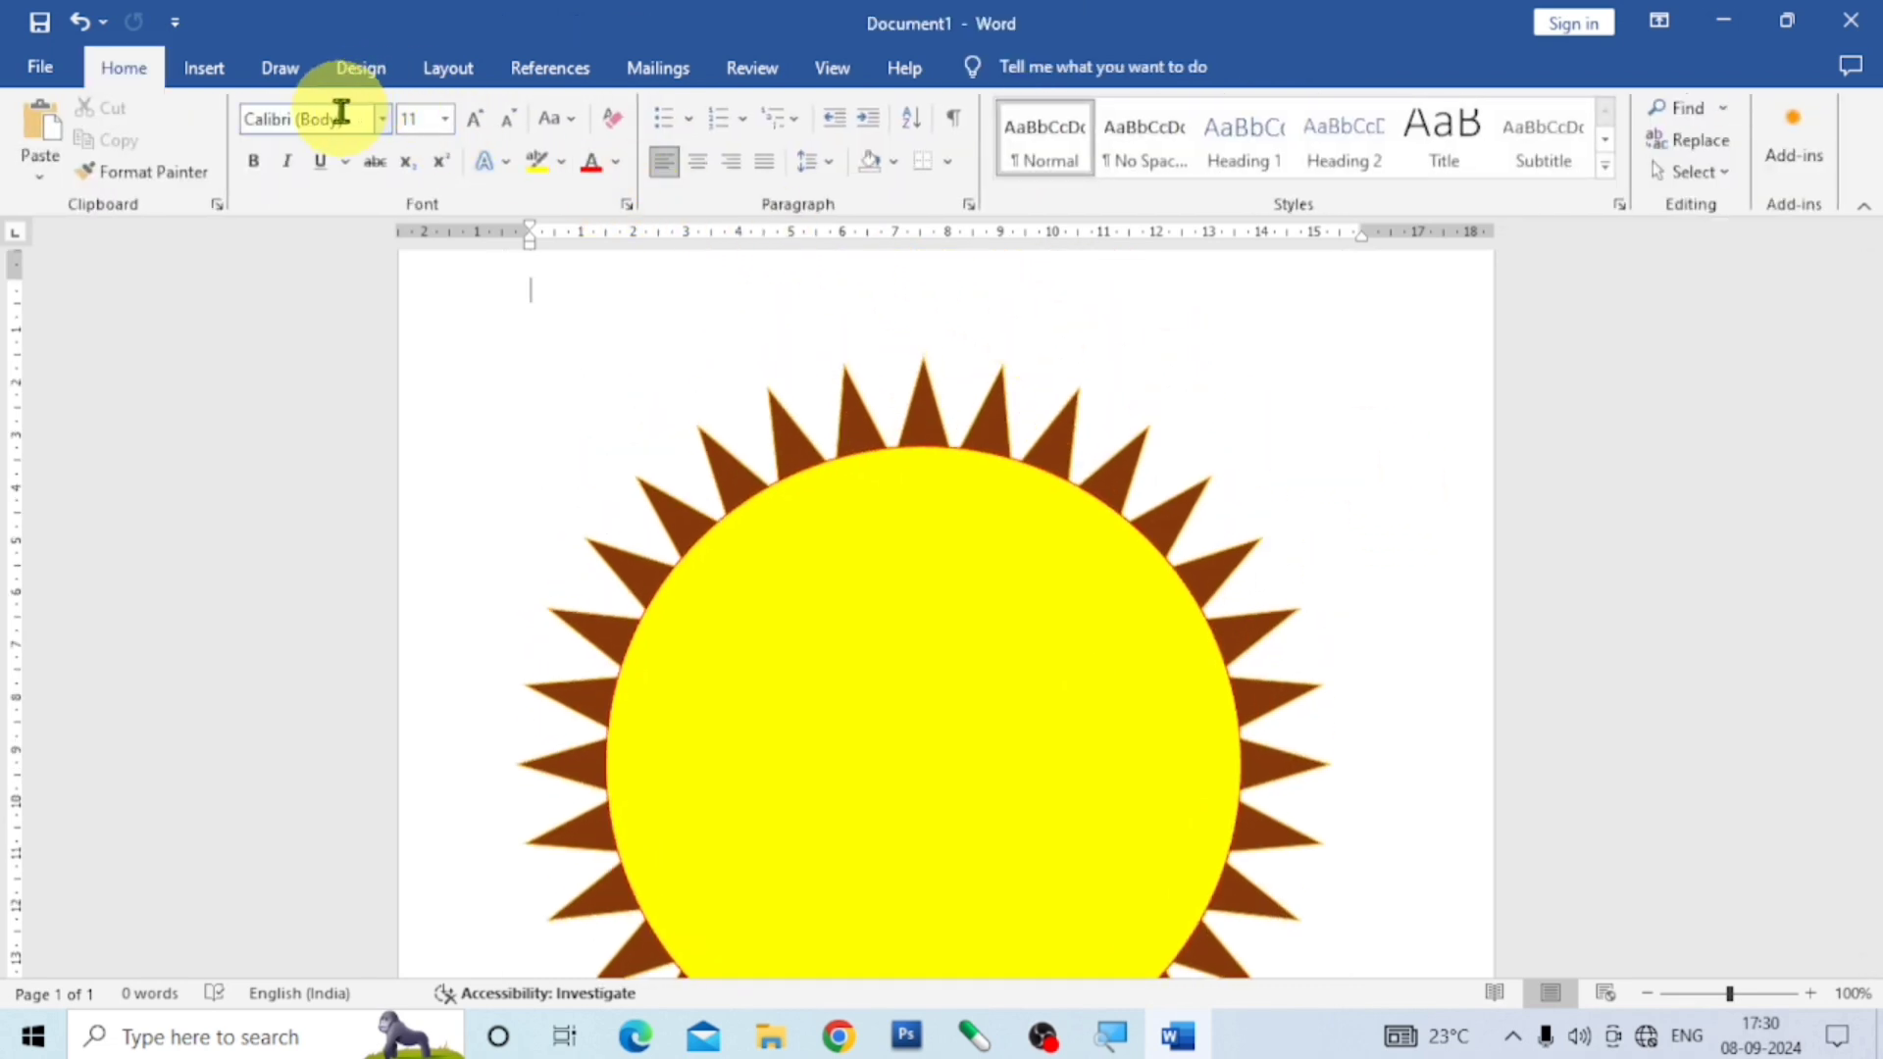
Draw a circle slightly smaller than the sun's yellow circle on top of it.
{"action": "left_click", "coordinate": [200, 68]}
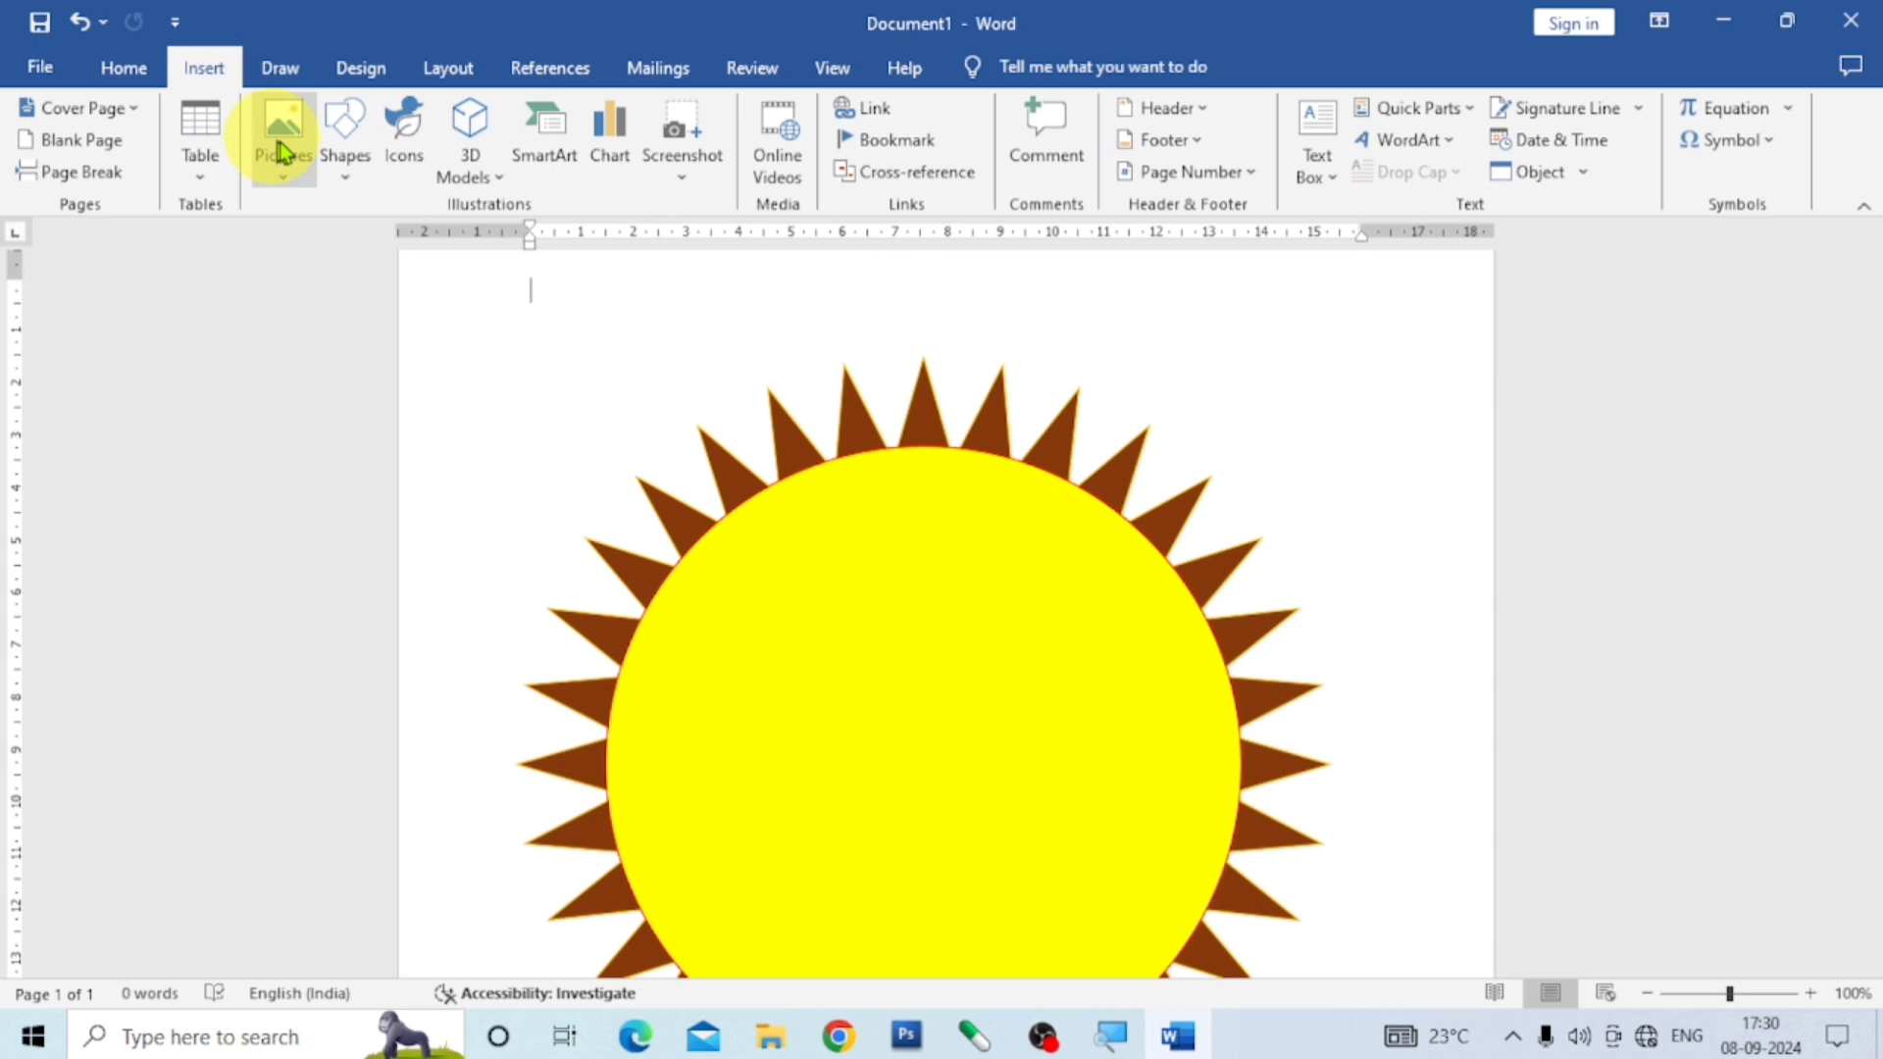
{"action": "left_click", "coordinate": [345, 157]}
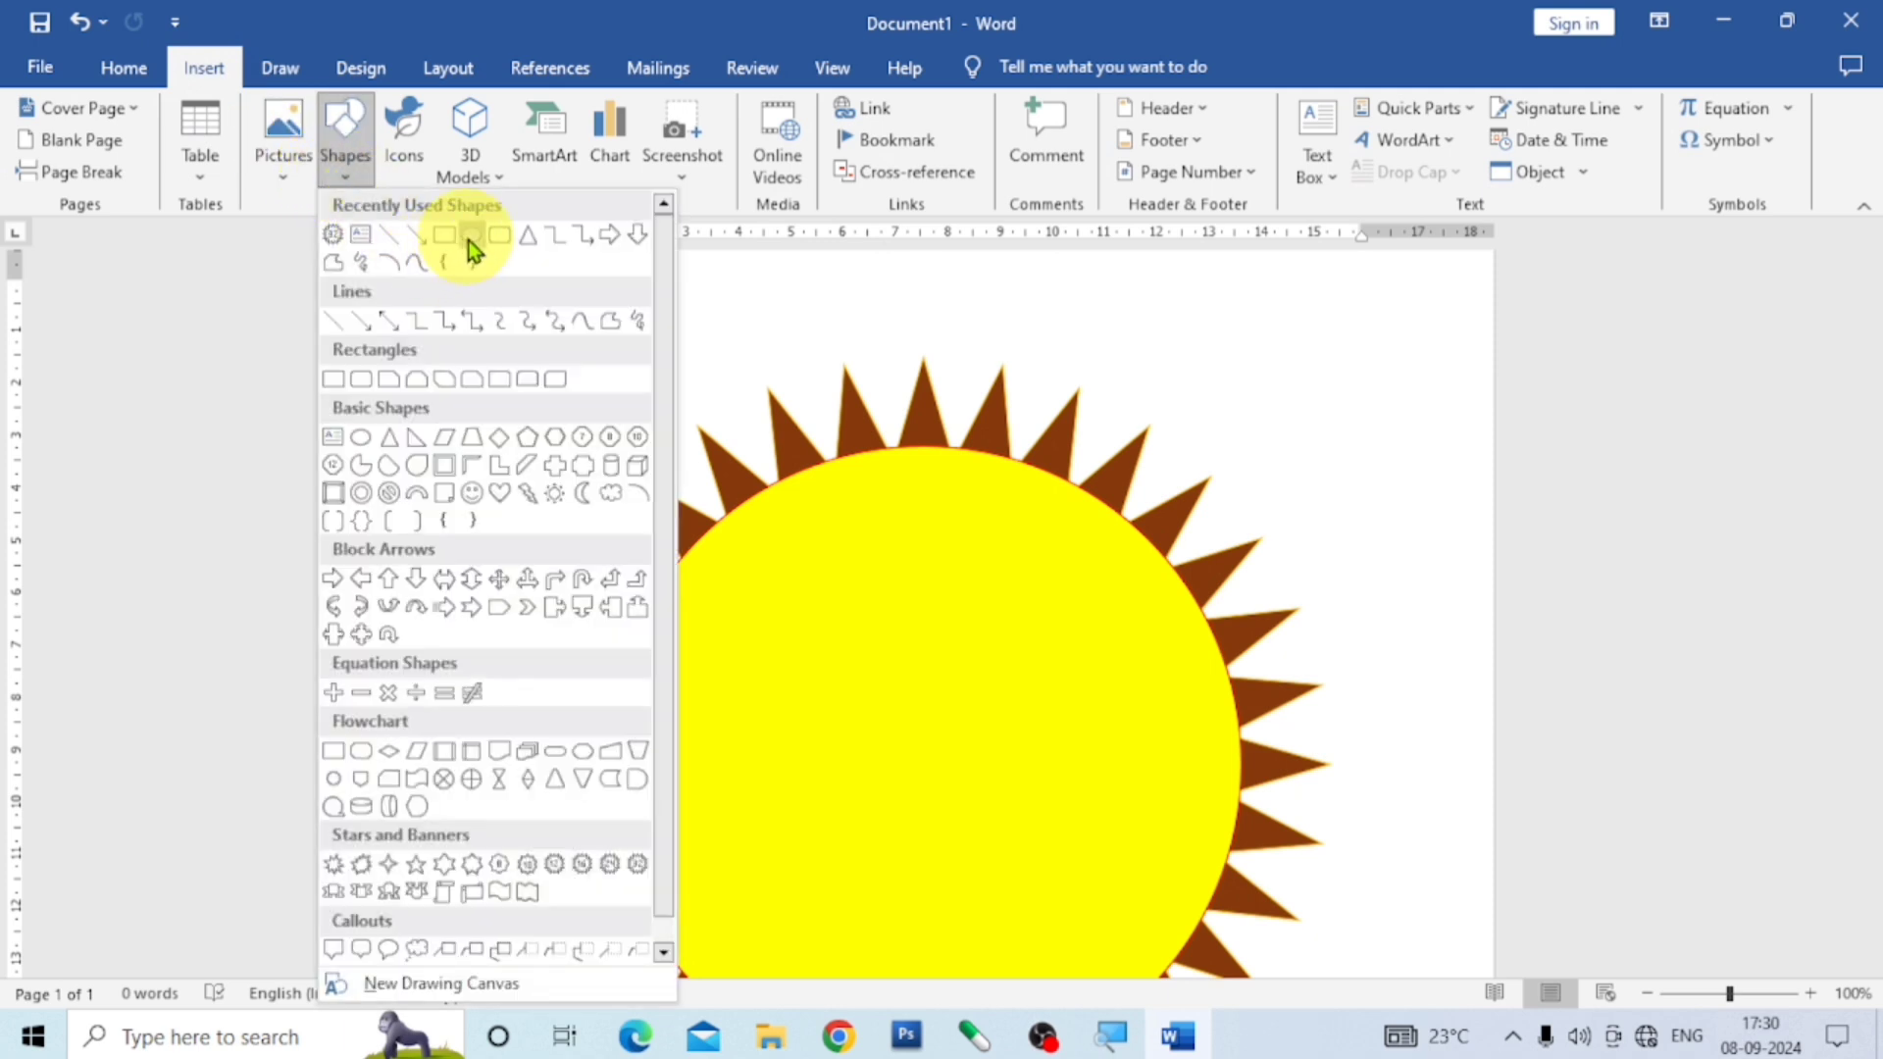
{"action": "left_click", "coordinate": [471, 235]}
{"action": "scroll", "coordinate": [925, 517], "scroll_direction": "down", "scroll_amount": 3}
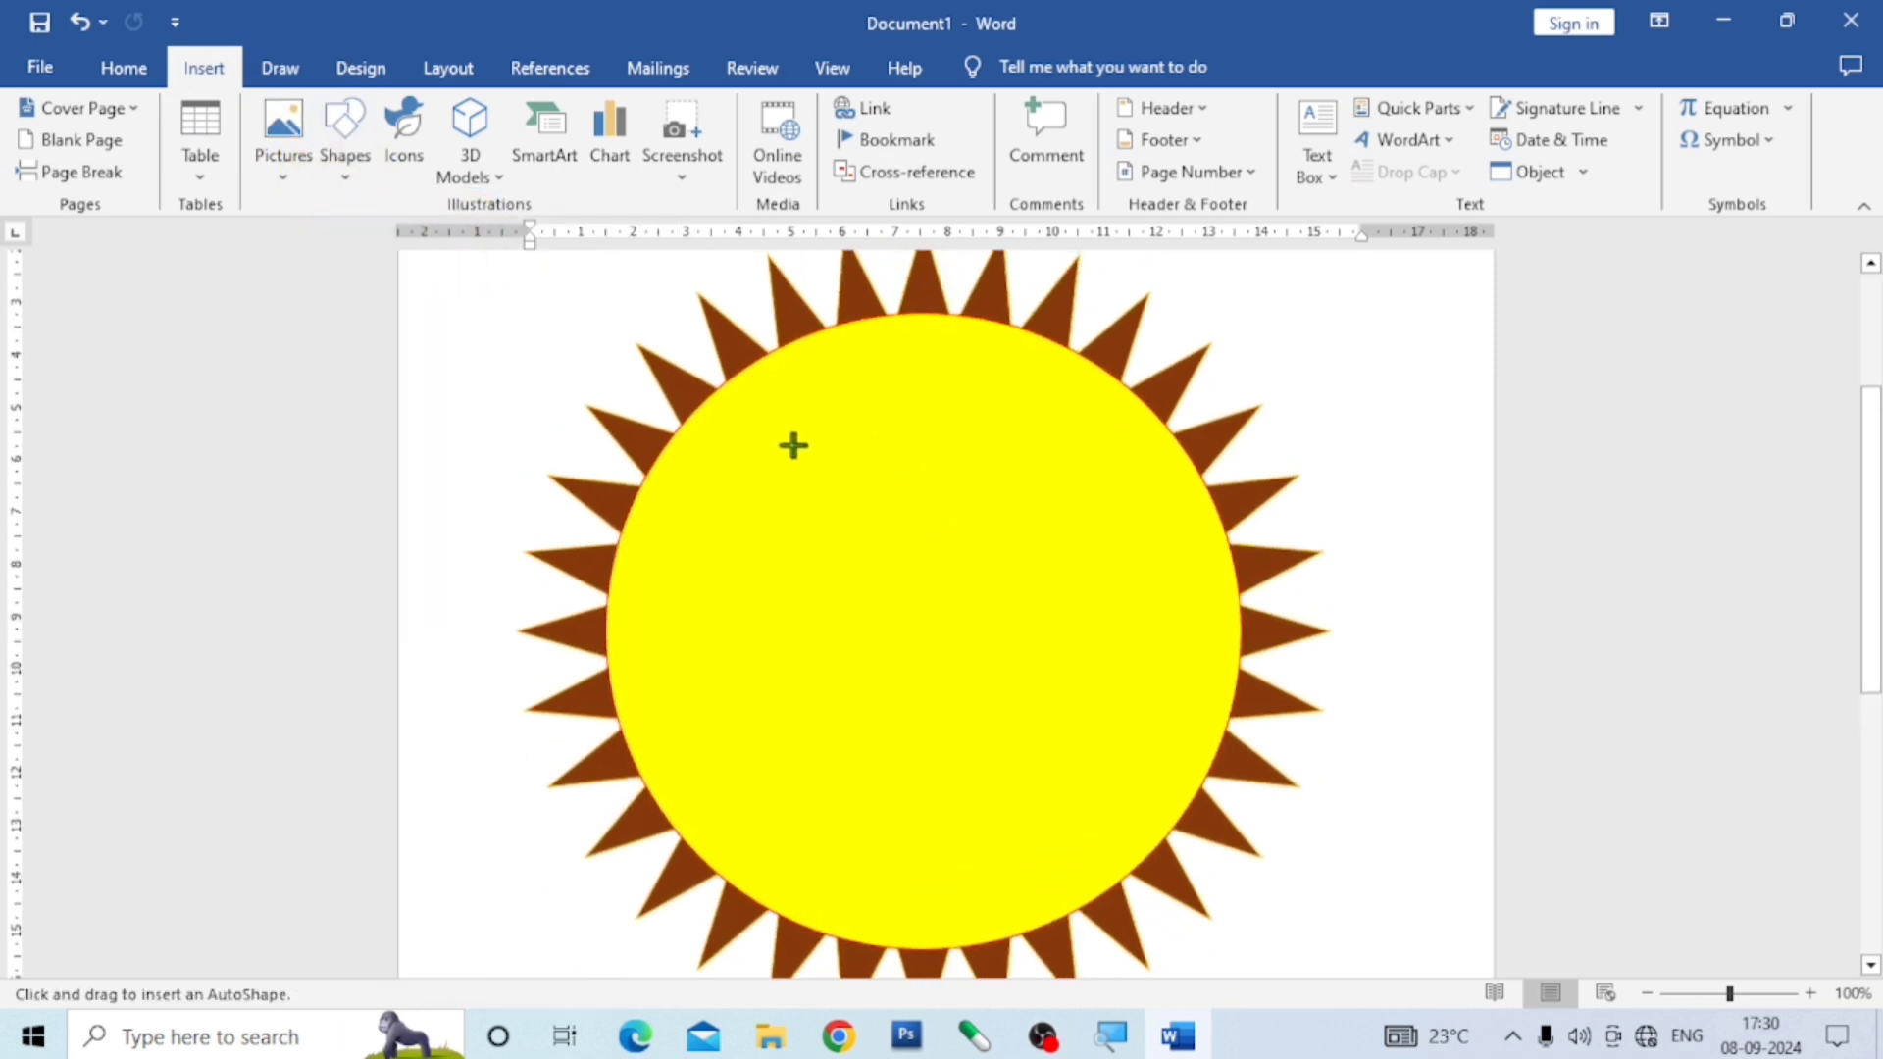
{"action": "left_click_drag", "start_coordinate": [743, 384], "coordinate": [1186, 947]}
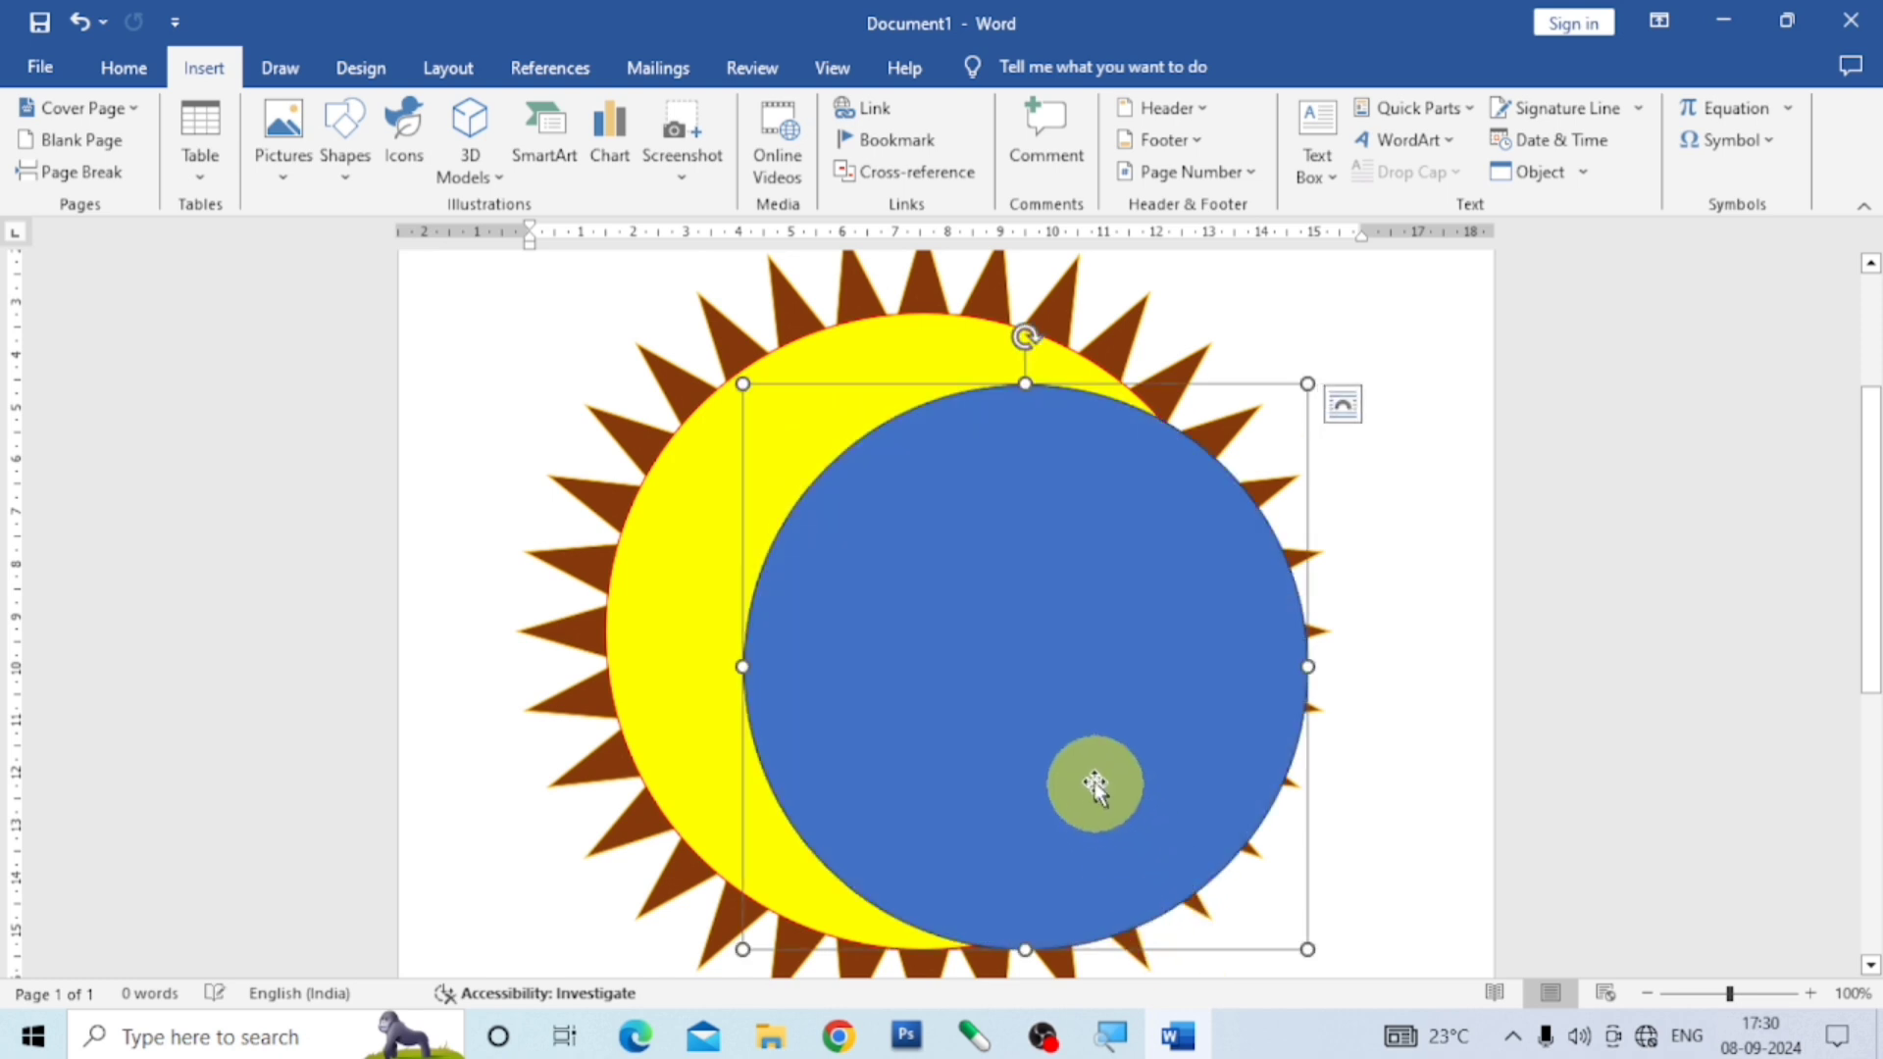
Resize the new circle to about 11.03 cm and centre it within the yellow circle, leaving an even yellow ring.
{"action": "left_click_drag", "start_coordinate": [1095, 784], "coordinate": [991, 705]}
{"action": "left_click_drag", "start_coordinate": [1206, 909], "coordinate": [1215, 921]}
{"action": "mouse_move", "coordinate": [1069, 770]}
{"action": "left_mouse_down"}
{"action": "mouse_move", "coordinate": [1043, 767]}
{"action": "mouse_move", "coordinate": [1064, 771]}
{"action": "left_mouse_up"}
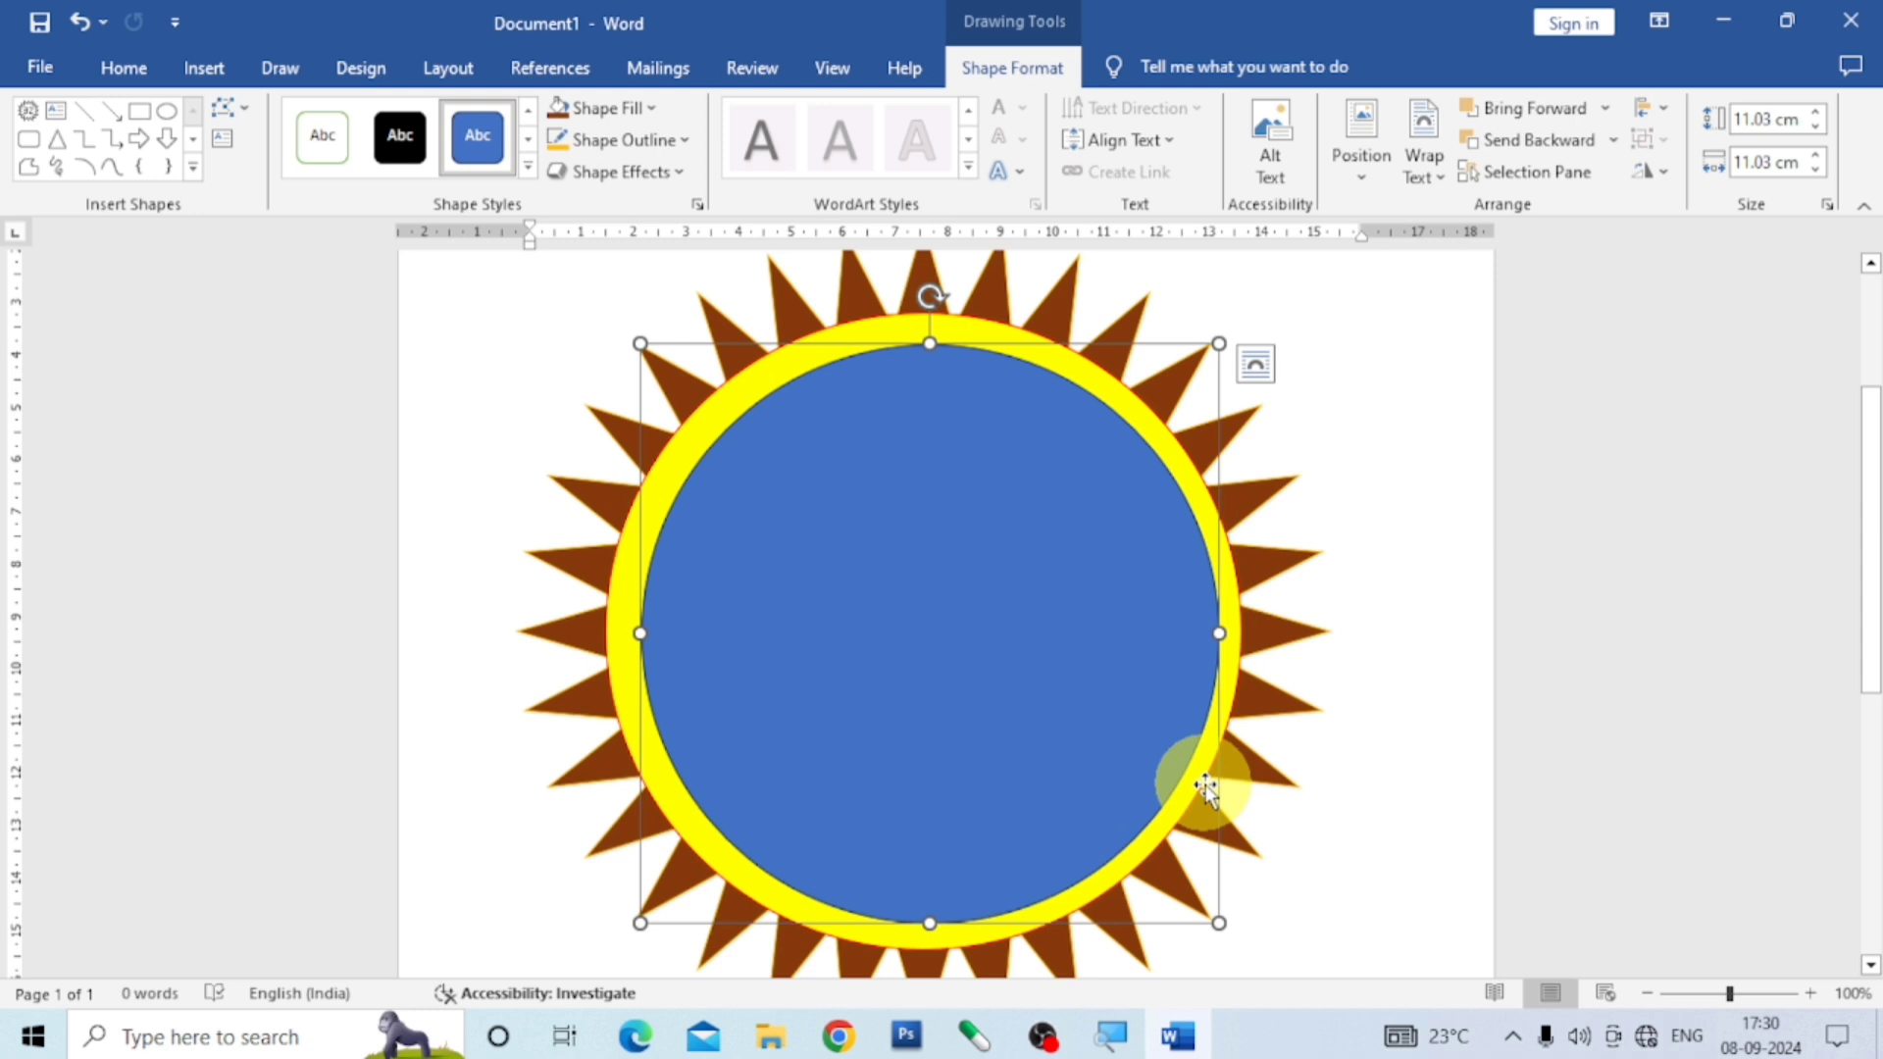
{"action": "key", "text": "Left"}
{"action": "key", "text": "Left"}
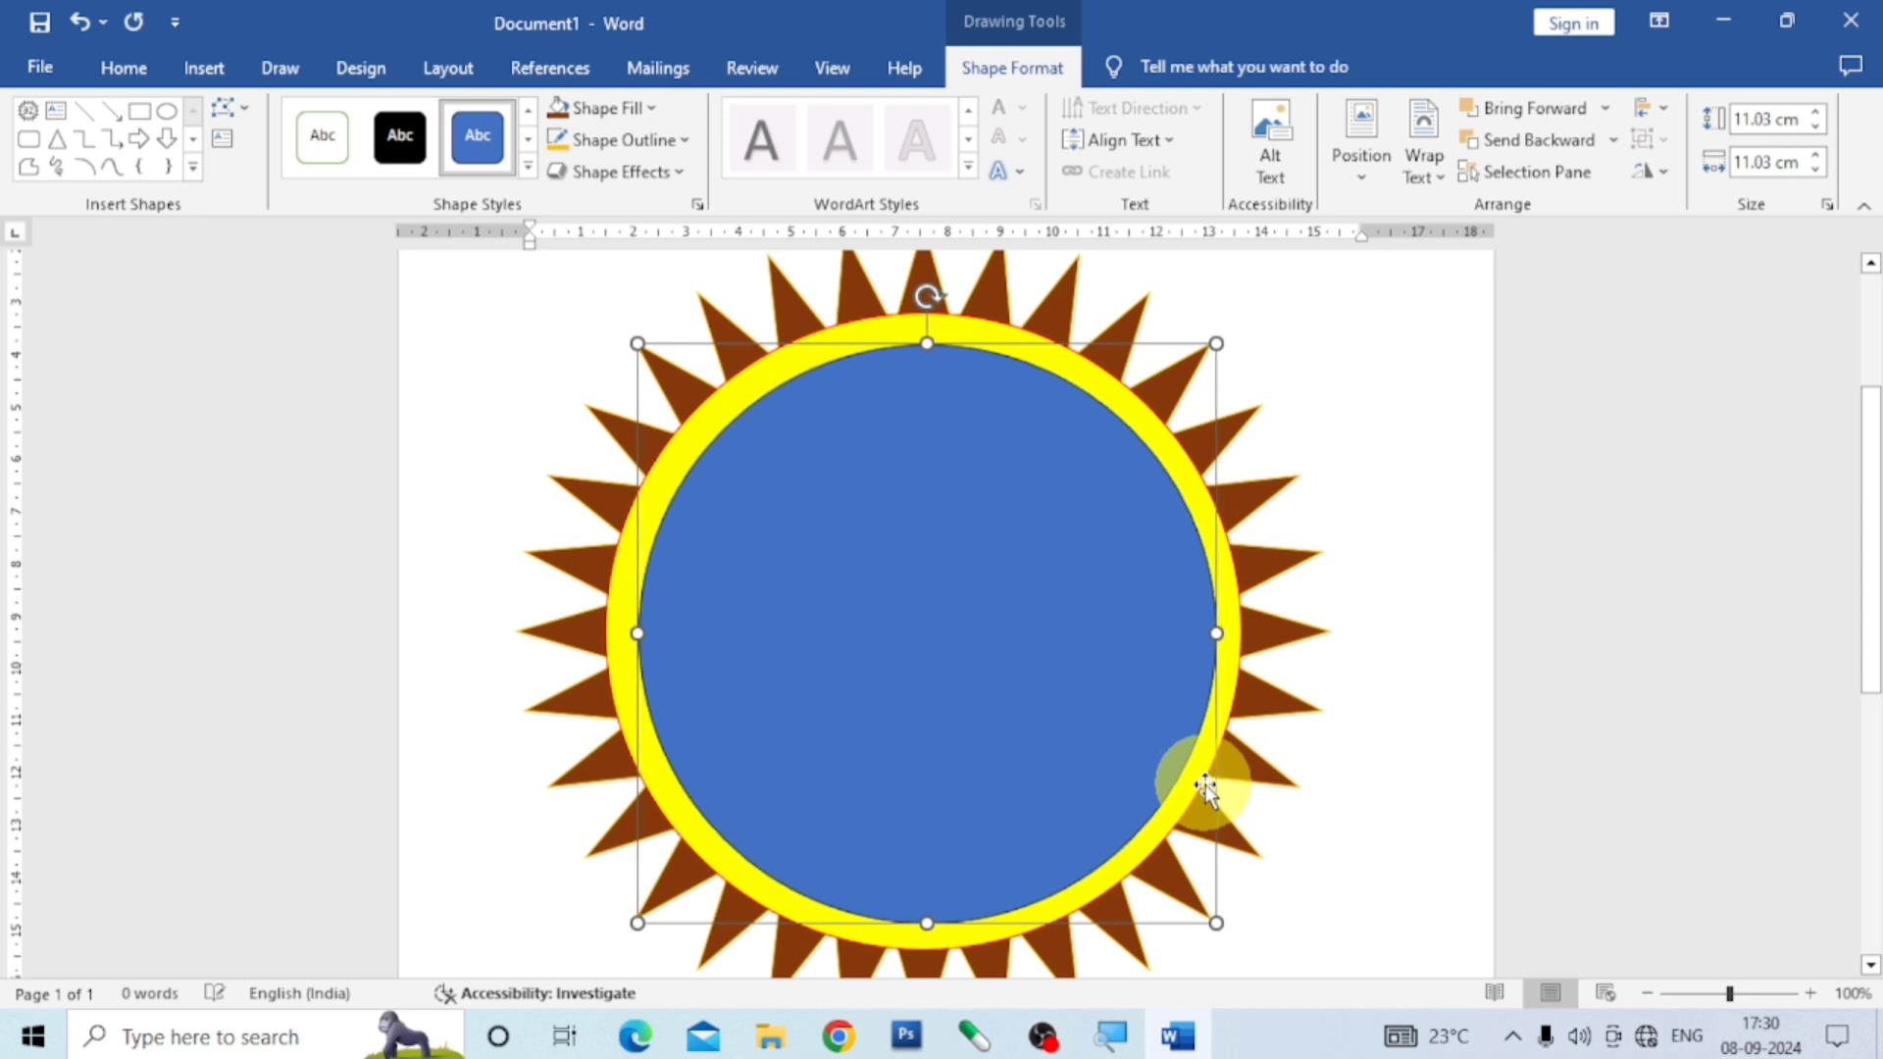
{"action": "key", "text": "Left"}
{"action": "key", "text": "Left"}
{"action": "key", "text": "Left"}
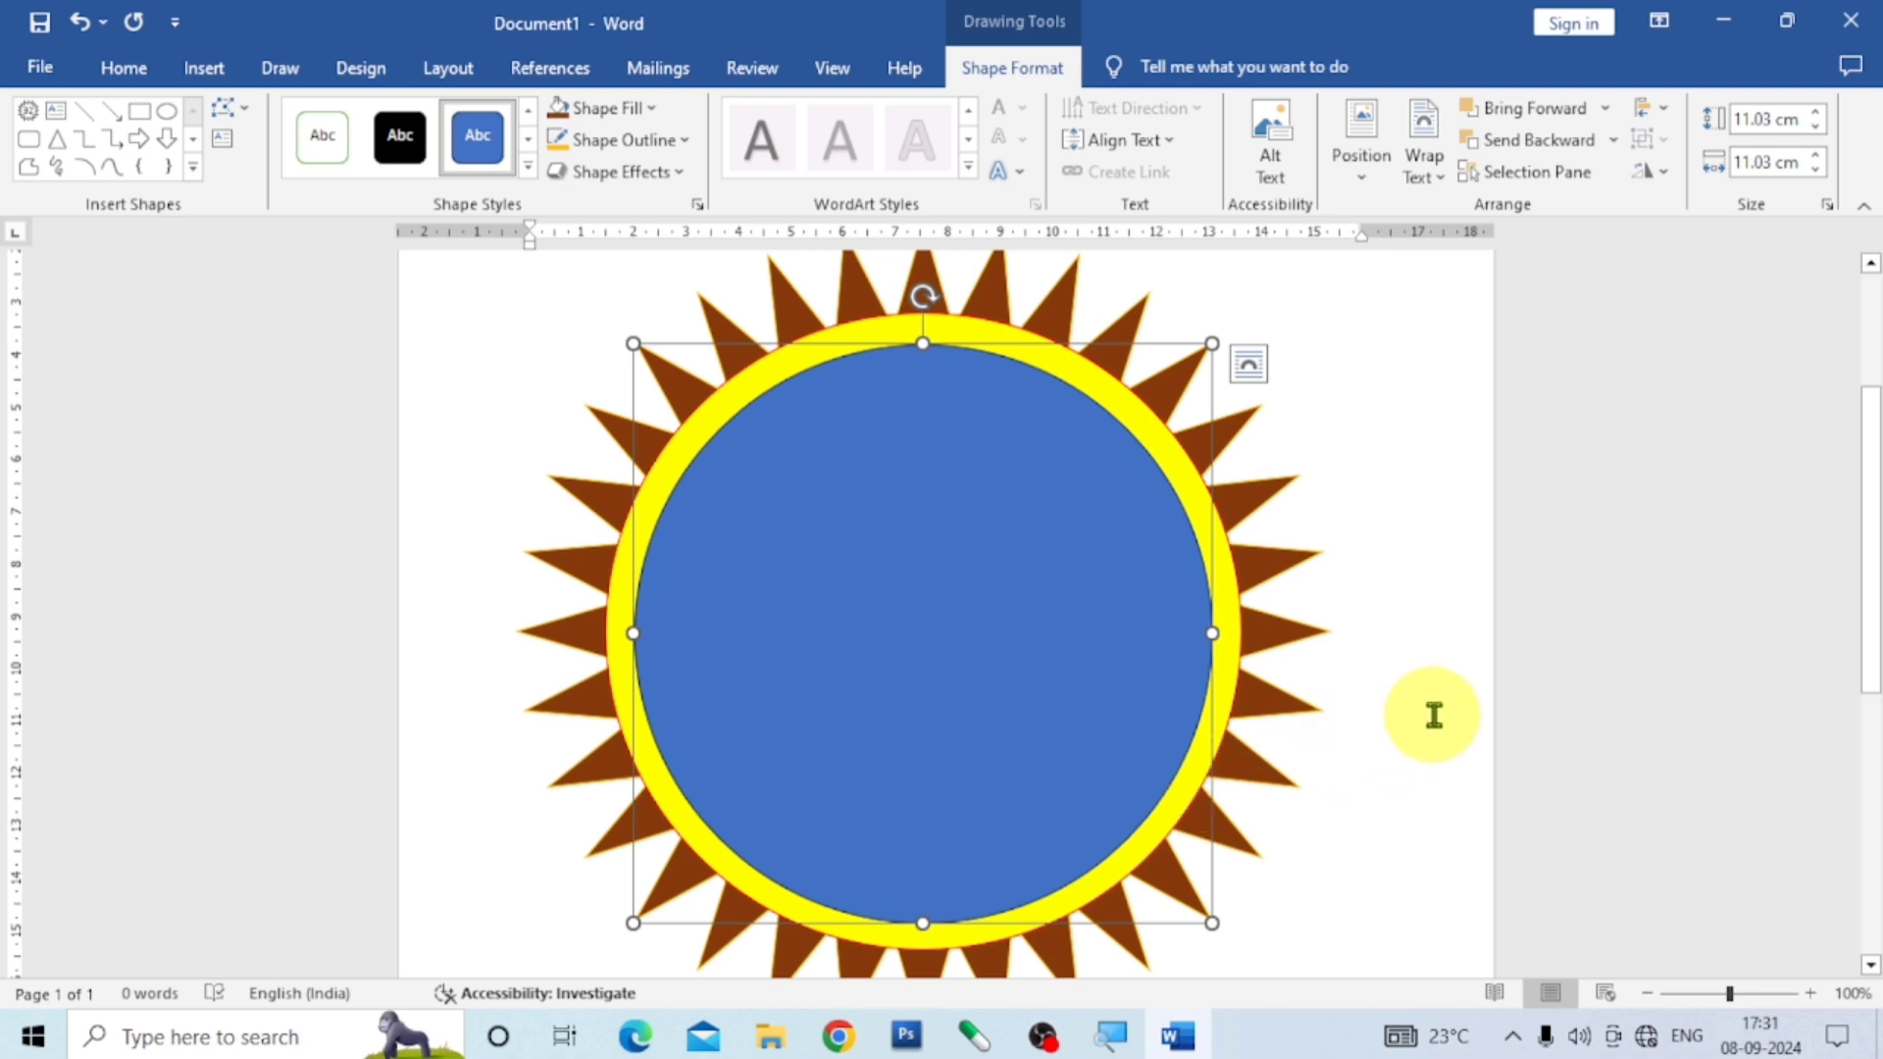
Fill the new circle with the custom light pink #F9B5DC and give it a standard light blue outline.
{"action": "left_click", "coordinate": [651, 108]}
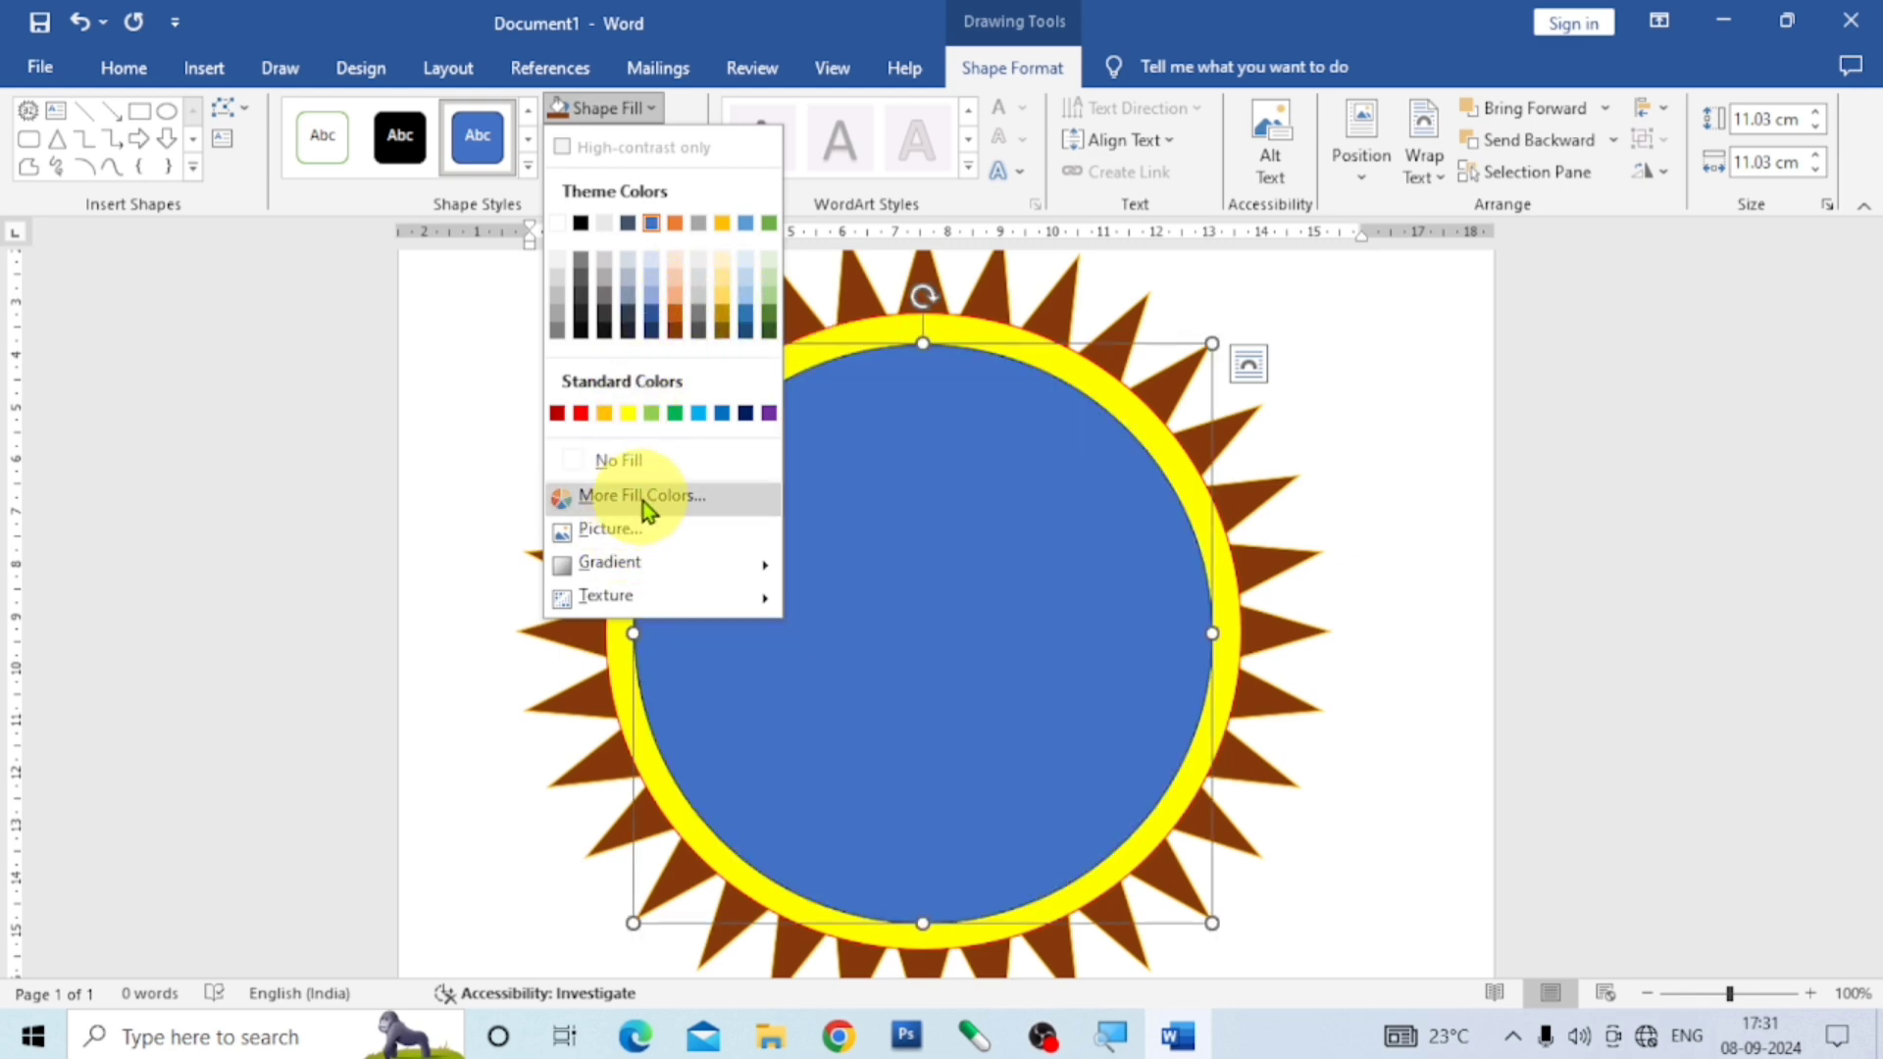
{"action": "left_click", "coordinate": [631, 496]}
{"action": "left_click", "coordinate": [1324, 405]}
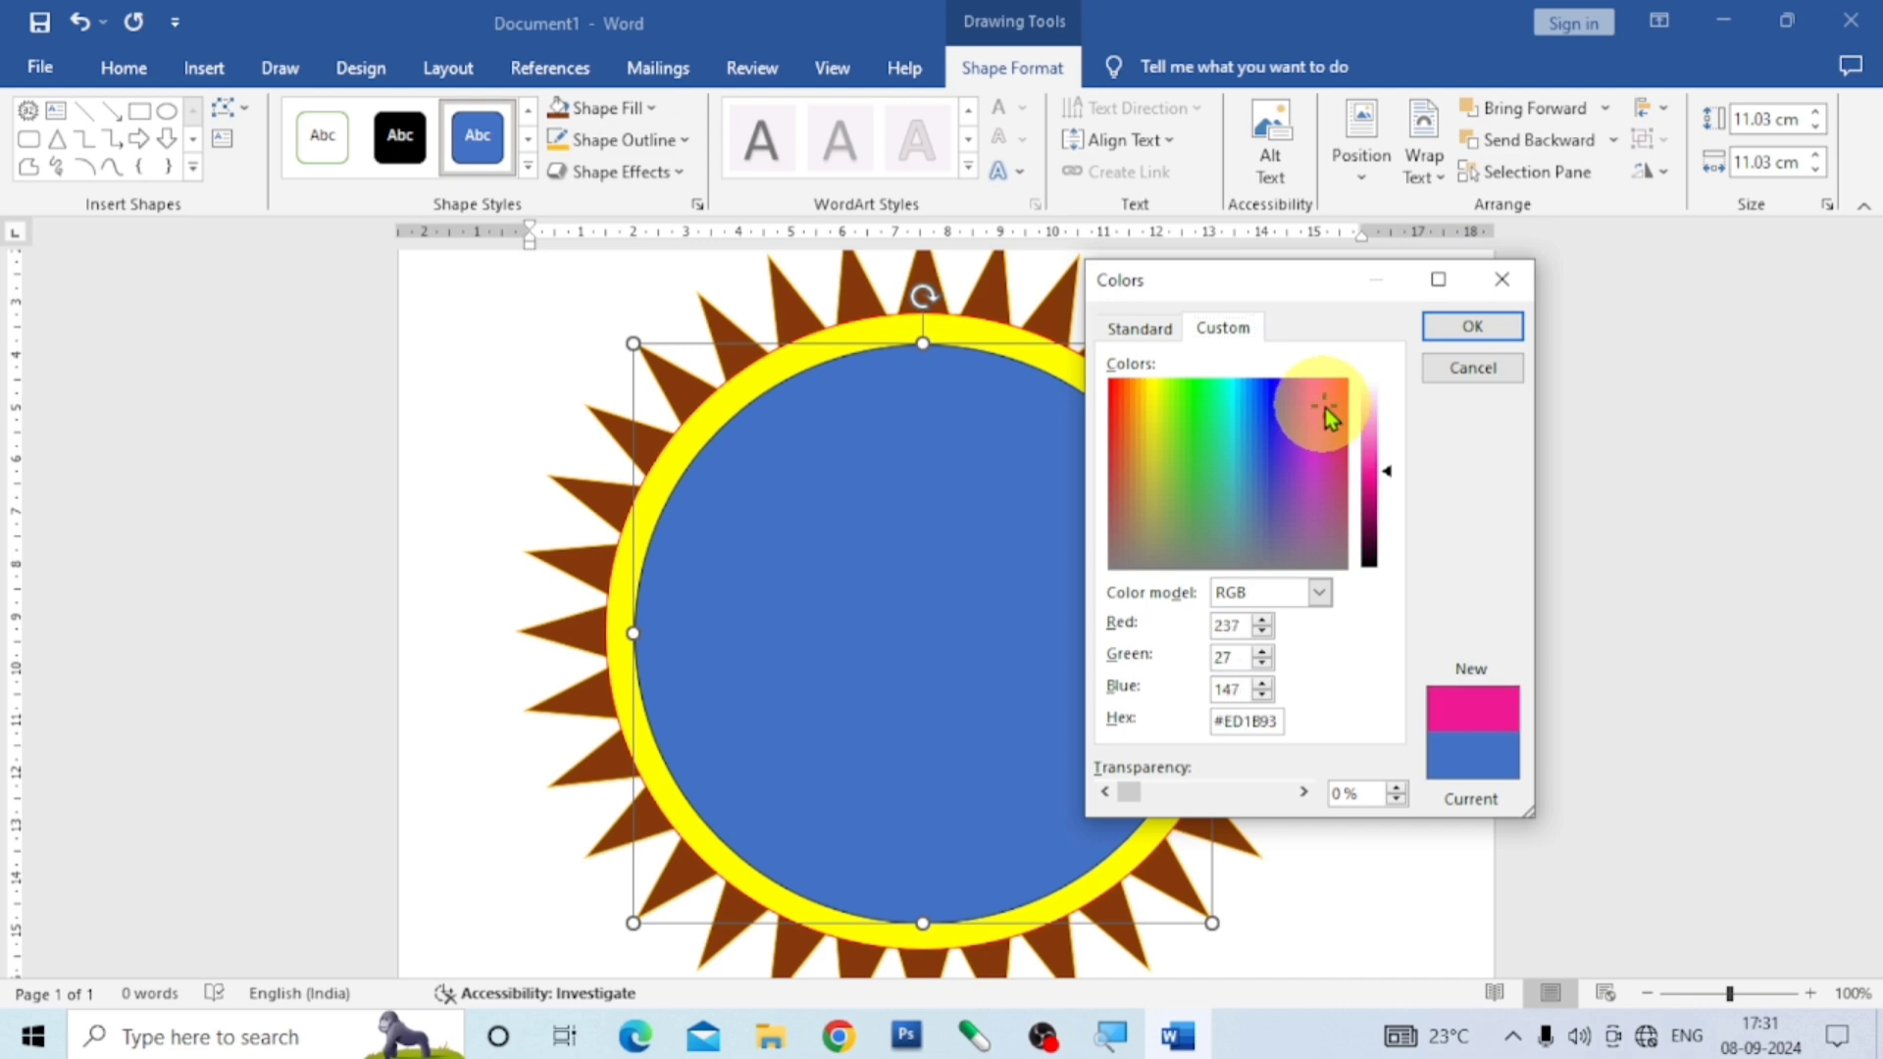
{"action": "left_click_drag", "start_coordinate": [1383, 480], "coordinate": [1371, 422]}
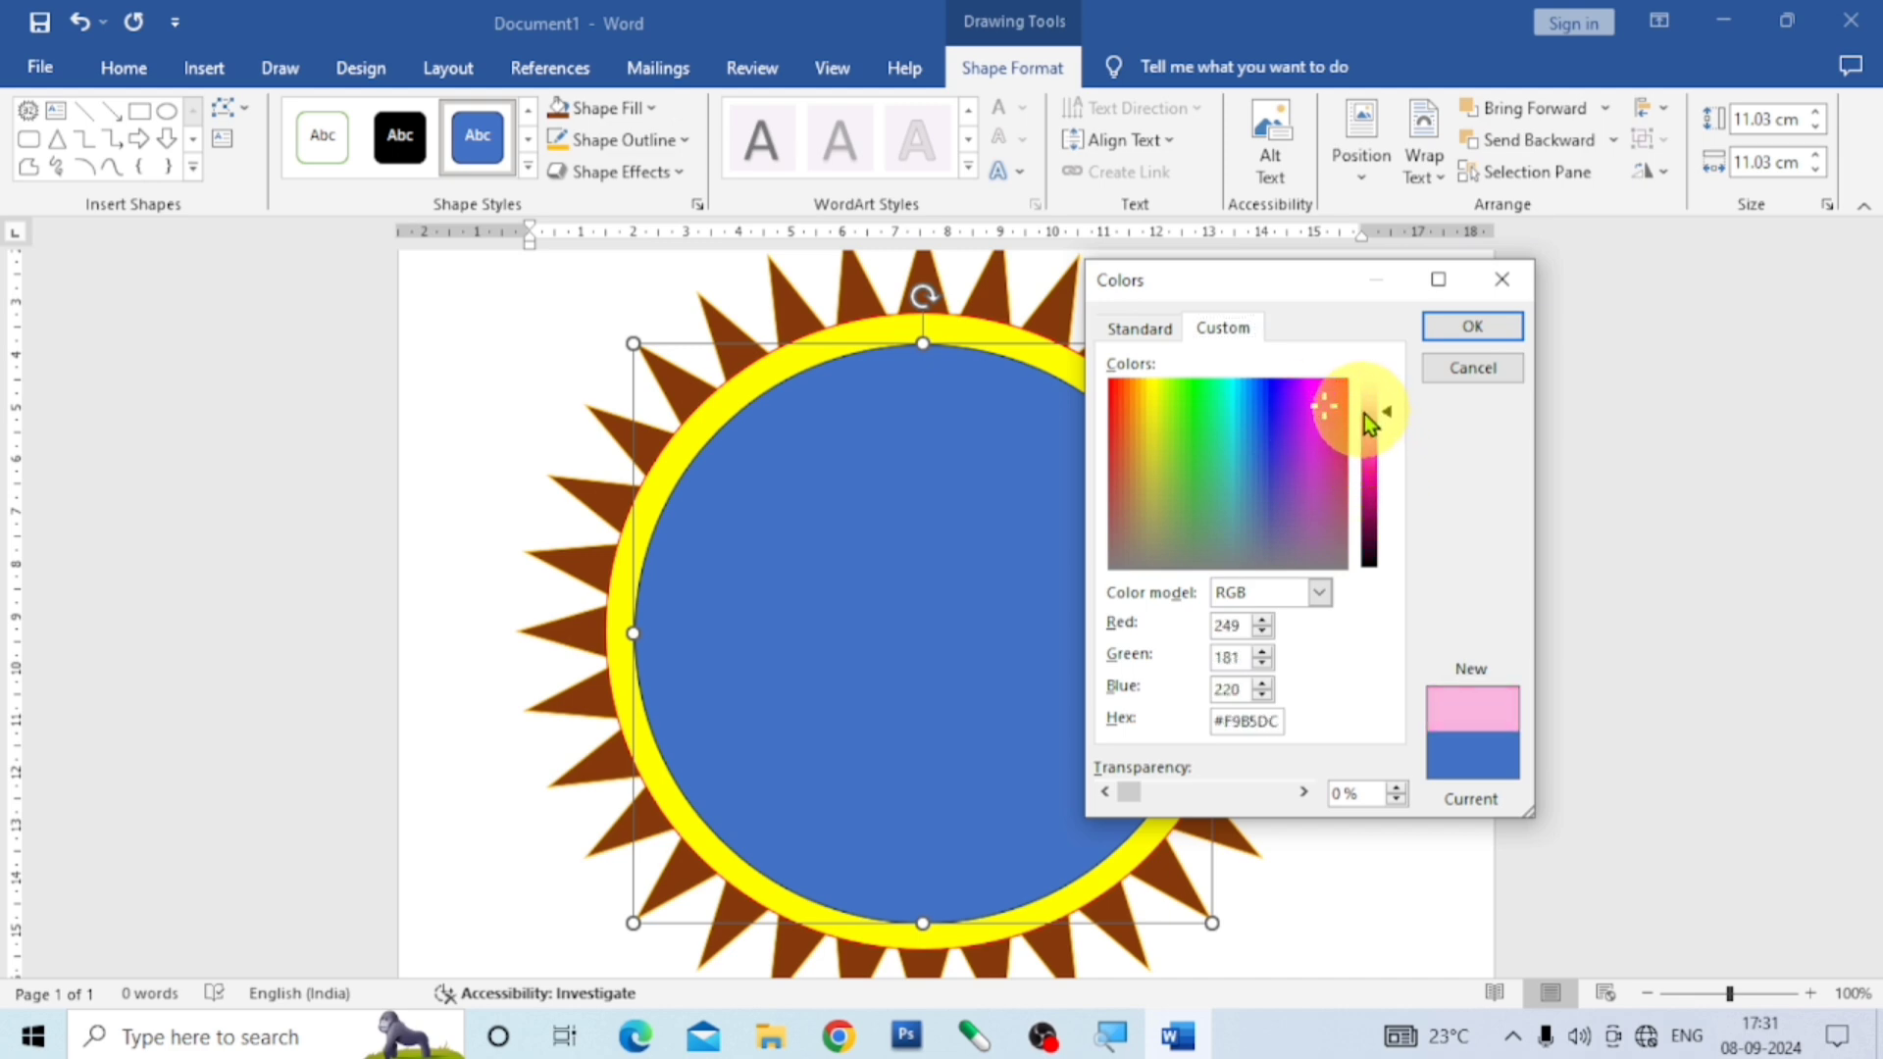
{"action": "left_click", "coordinate": [1481, 327]}
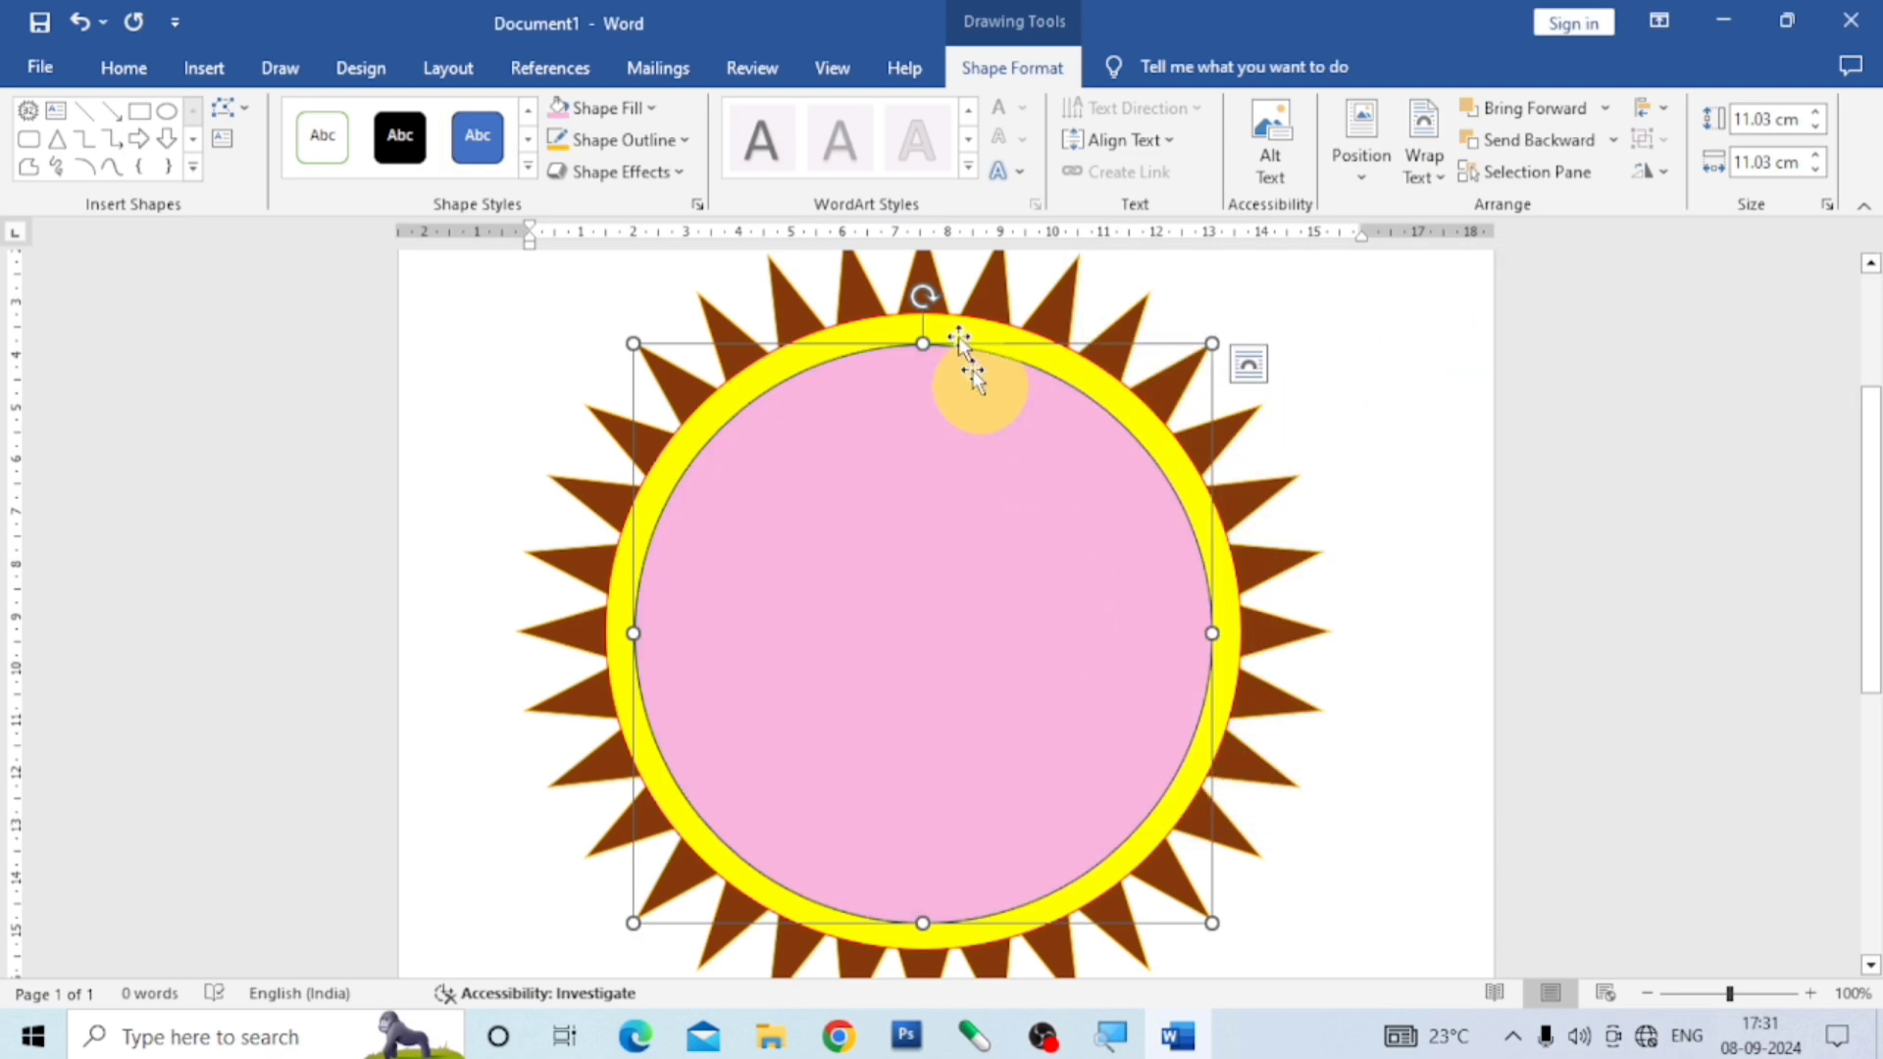
{"action": "left_click", "coordinate": [687, 142]}
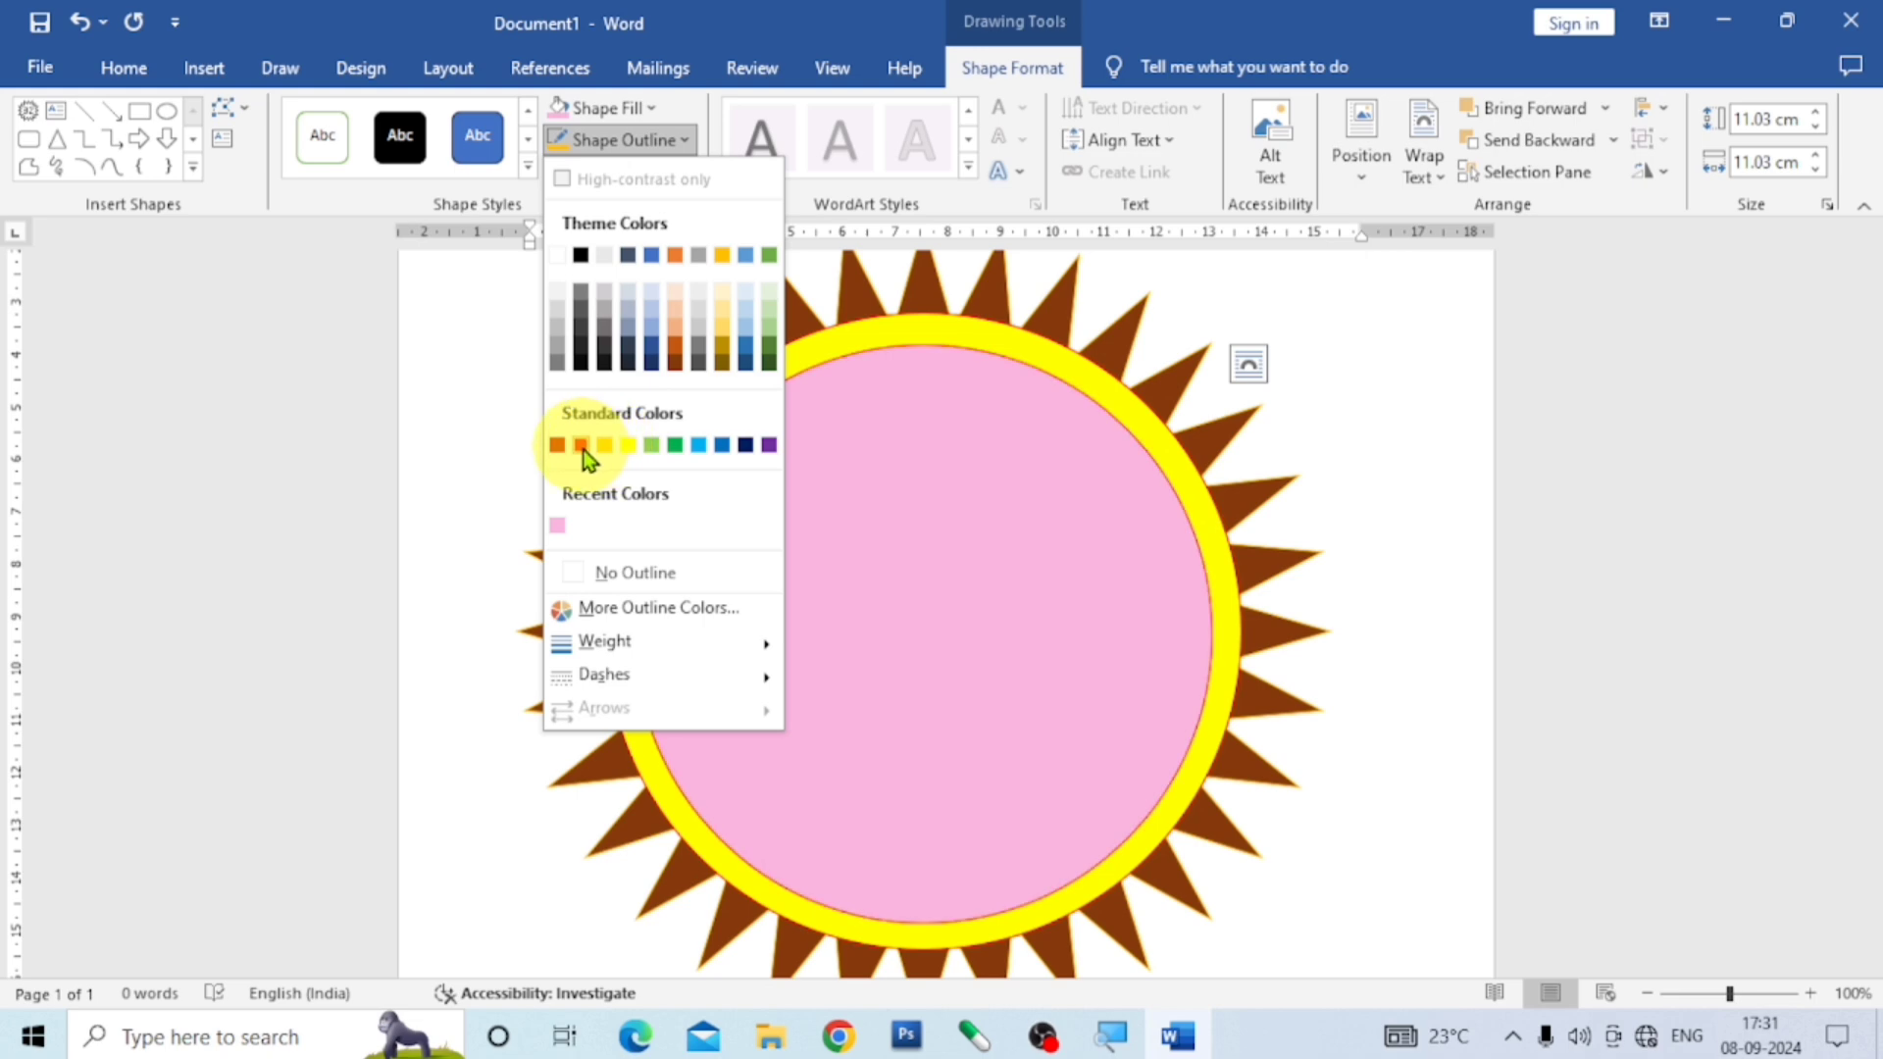
{"action": "left_click", "coordinate": [700, 447]}
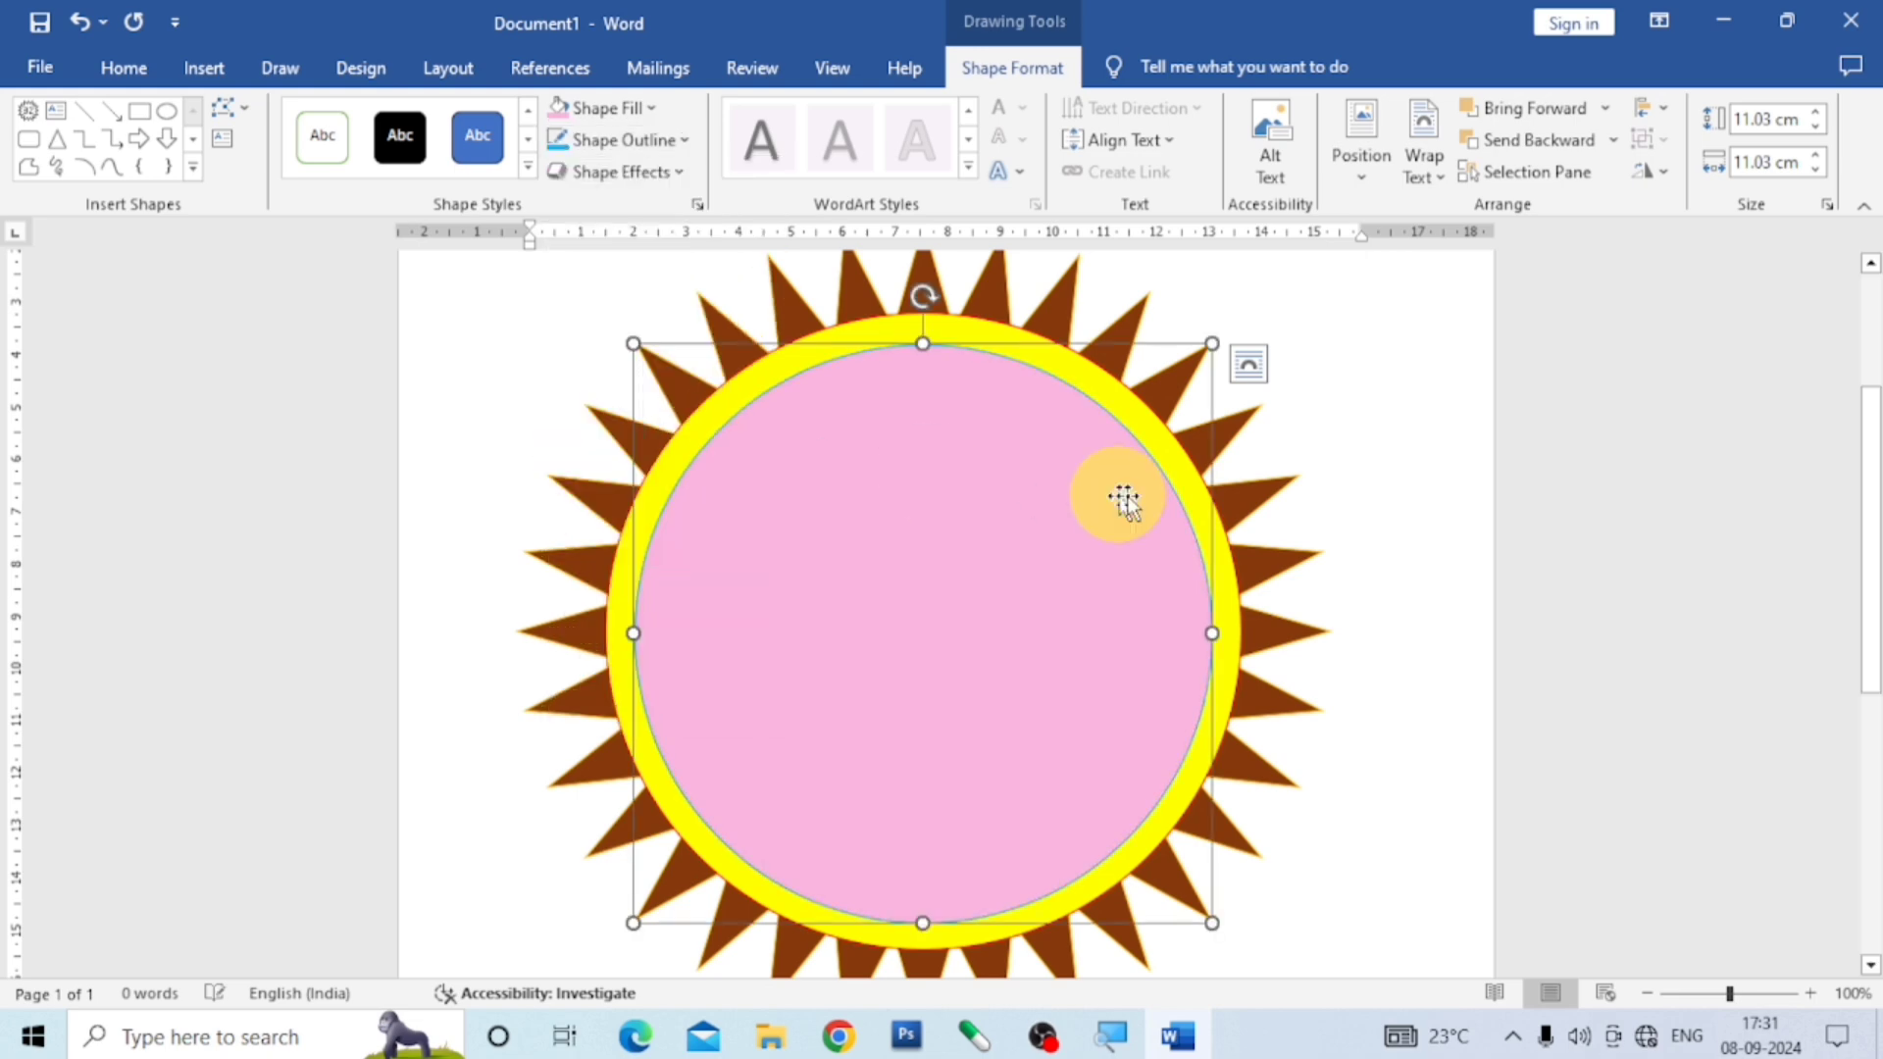
{"action": "left_click", "coordinate": [1349, 439]}
Select the sun group and the pink circle together and group them into one object.
{"action": "scroll", "coordinate": [1254, 425], "scroll_direction": "down", "scroll_amount": 4}
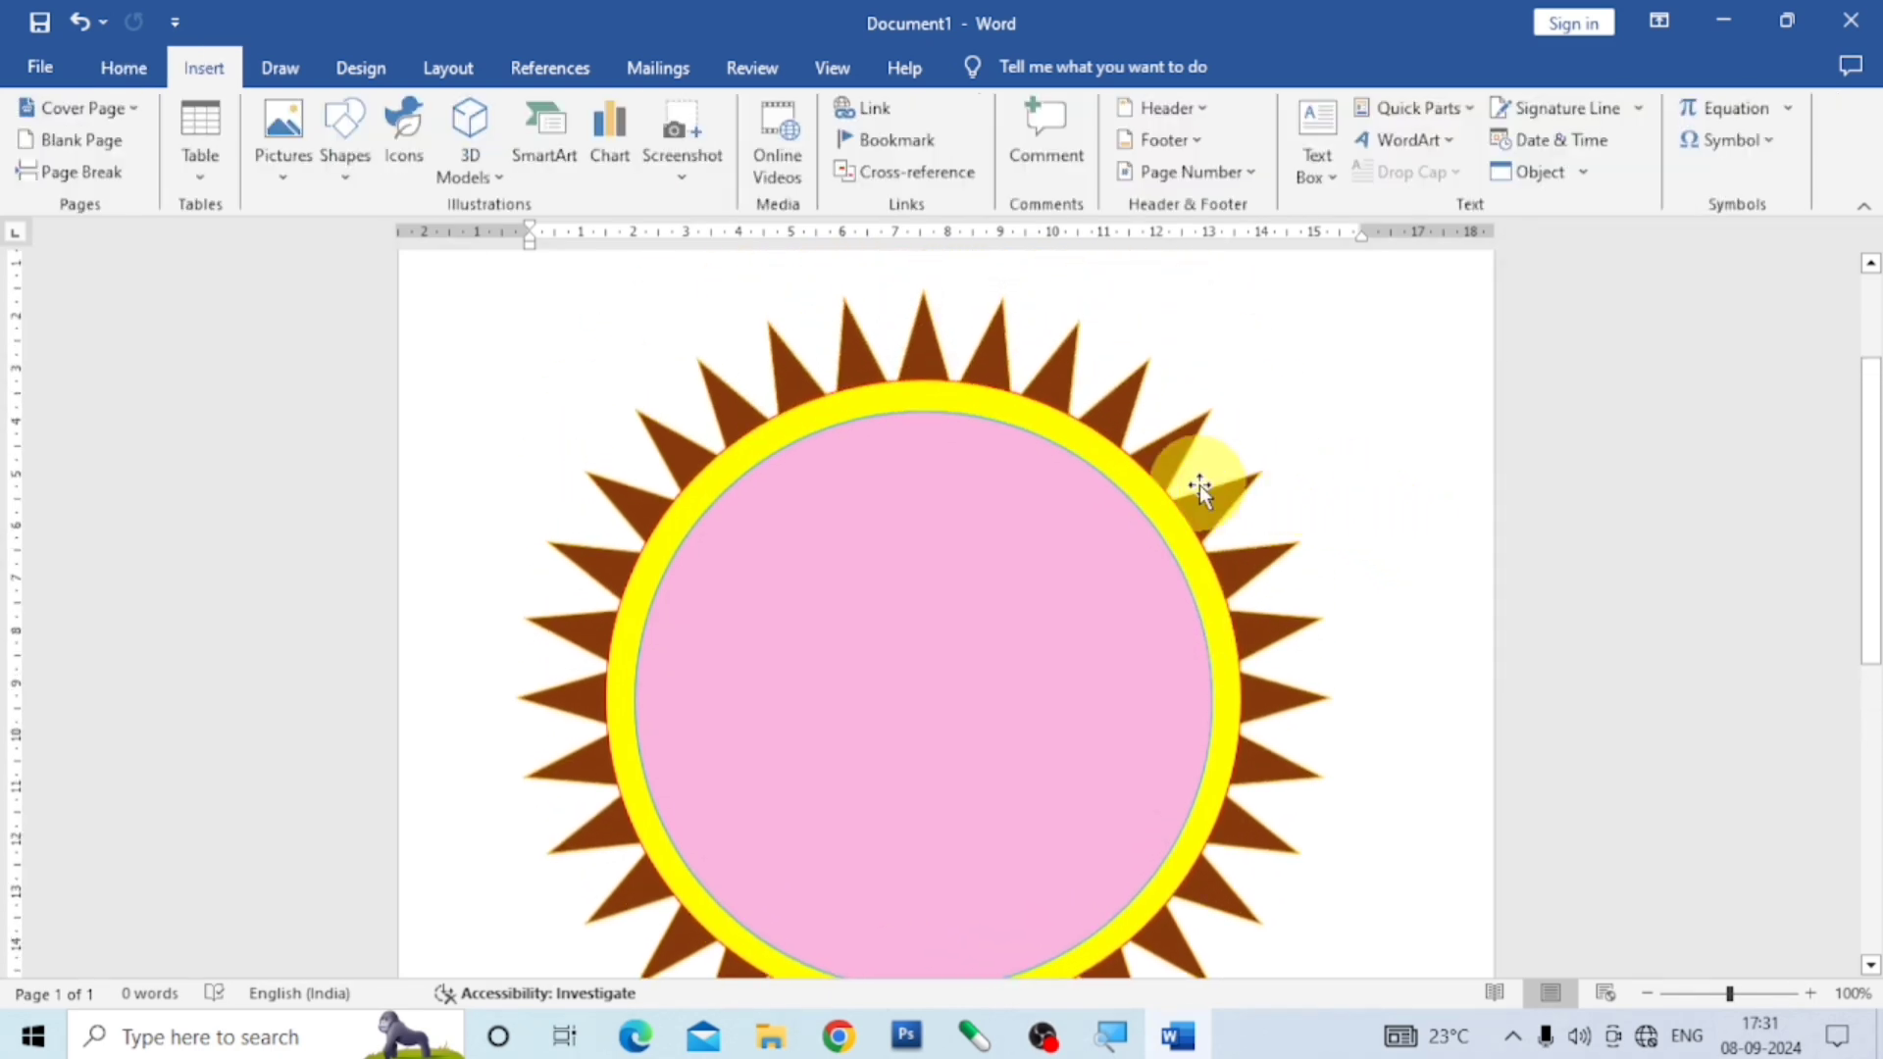
{"action": "left_click", "coordinate": [1199, 488]}
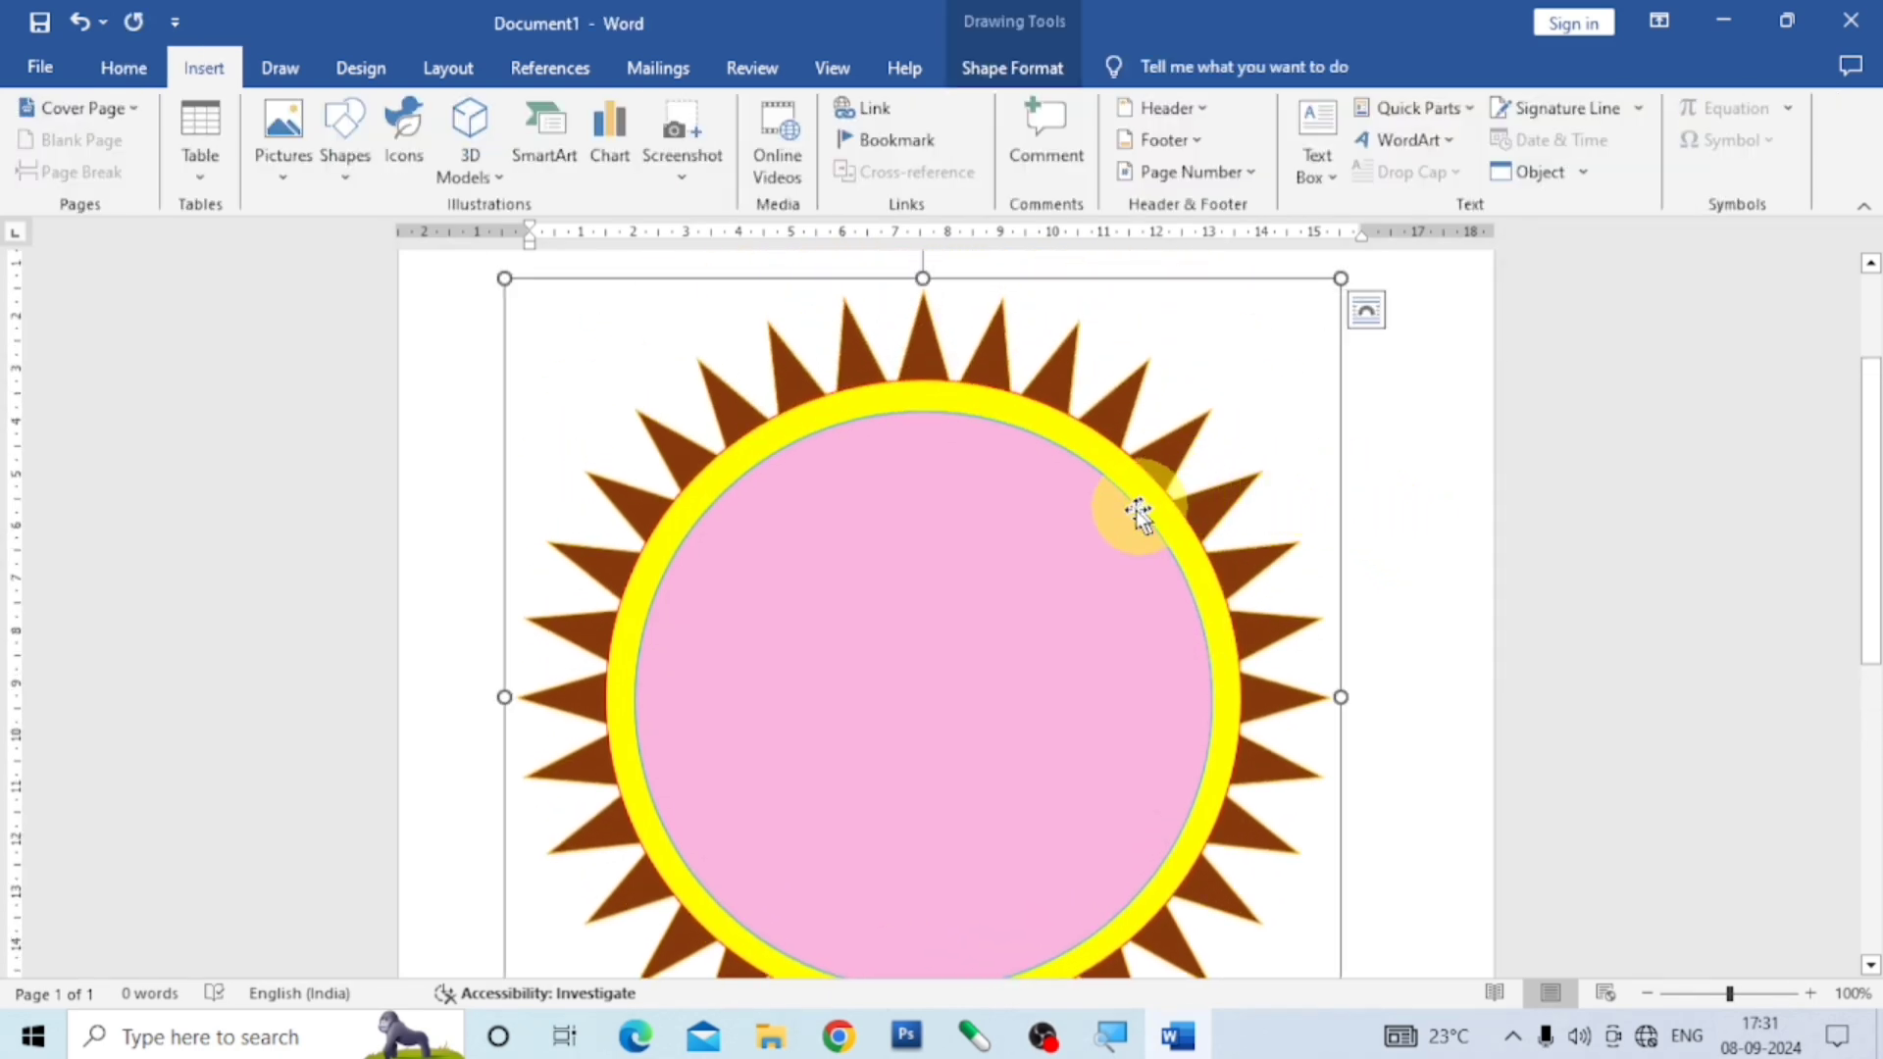
{"action": "left_click", "coordinate": [1046, 534]}
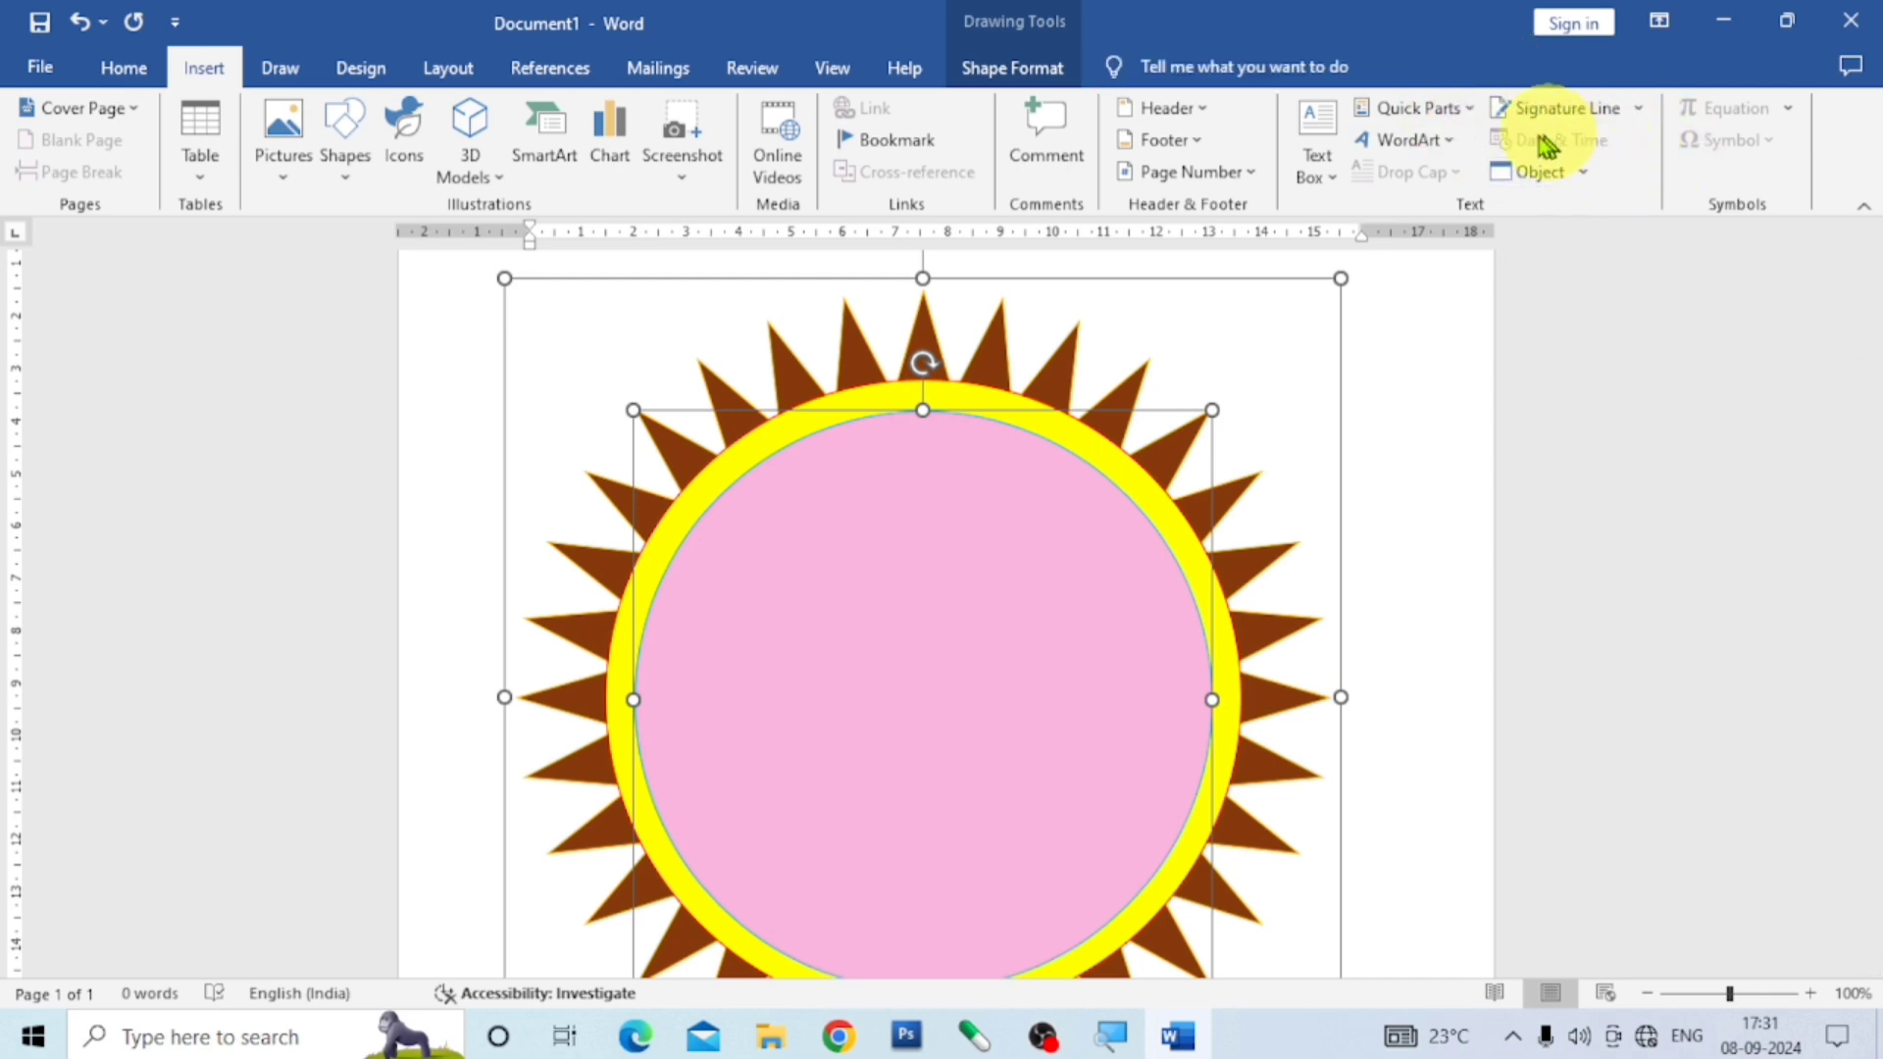
{"action": "left_click", "coordinate": [1015, 67]}
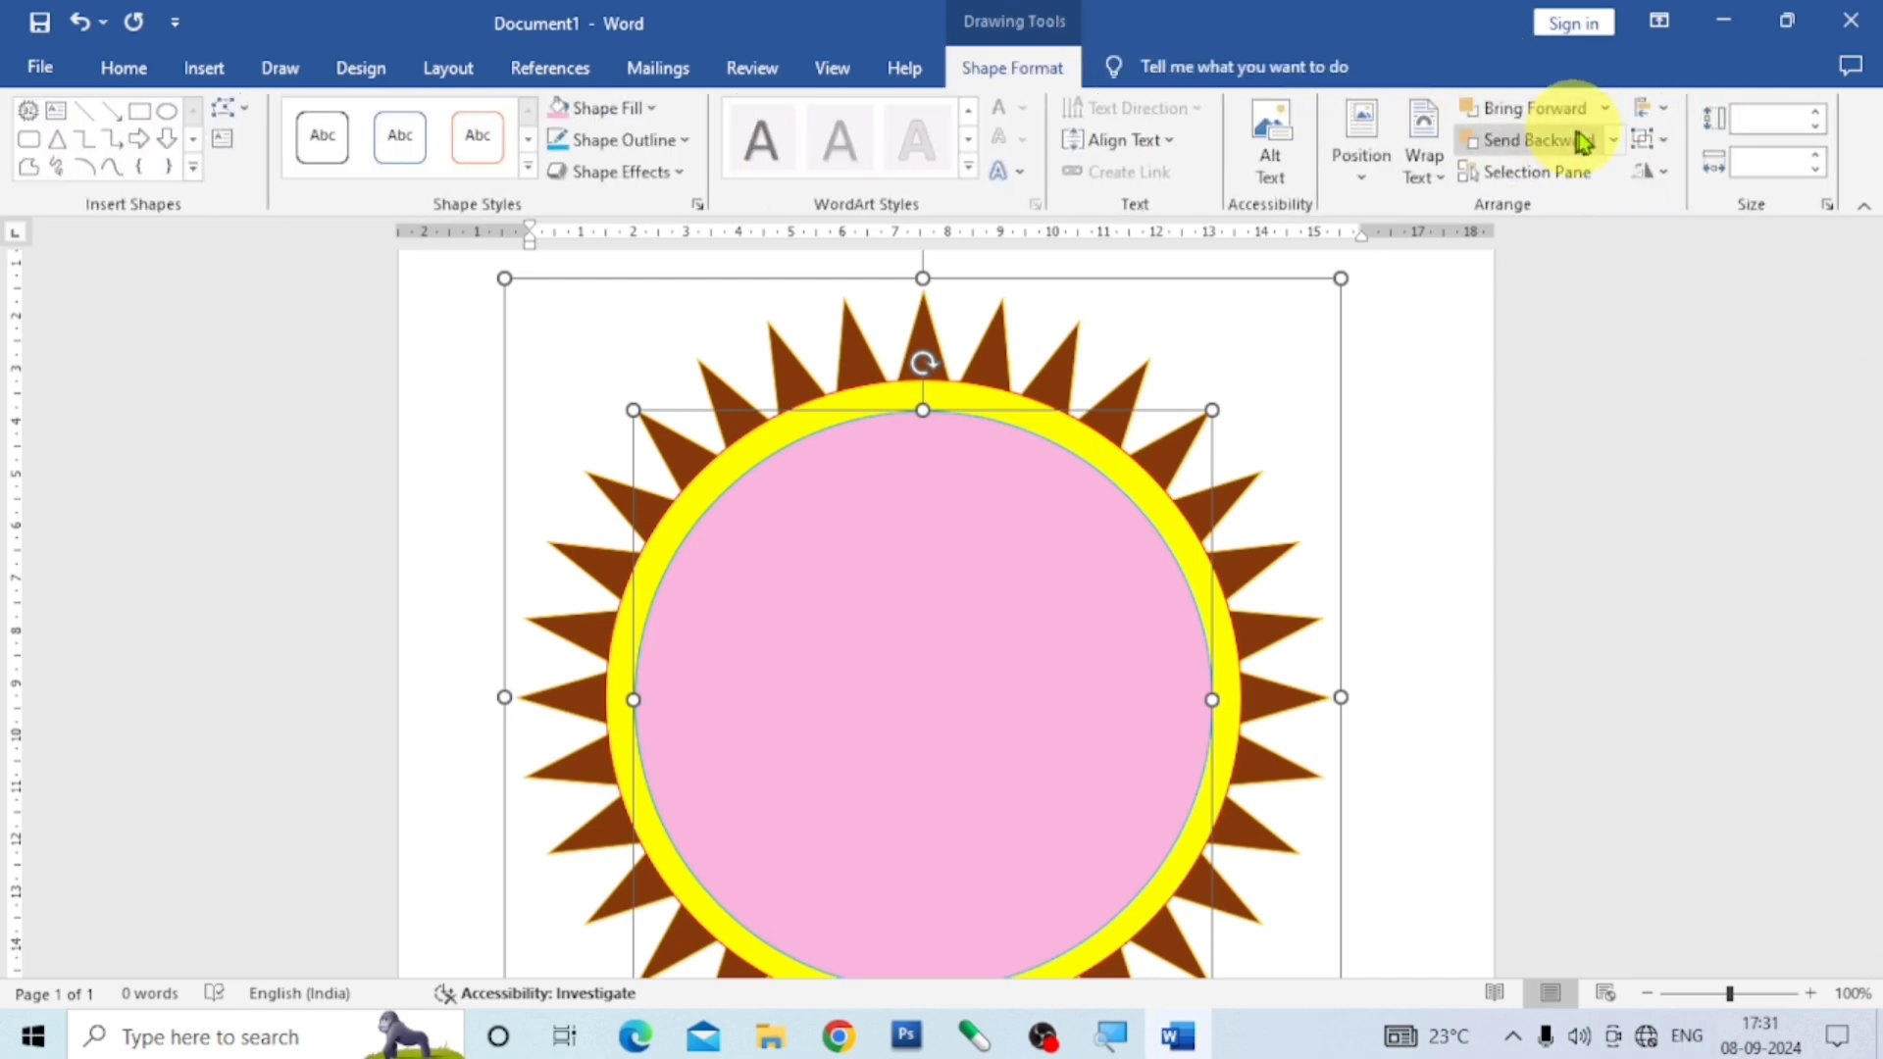
{"action": "left_click", "coordinate": [1664, 137]}
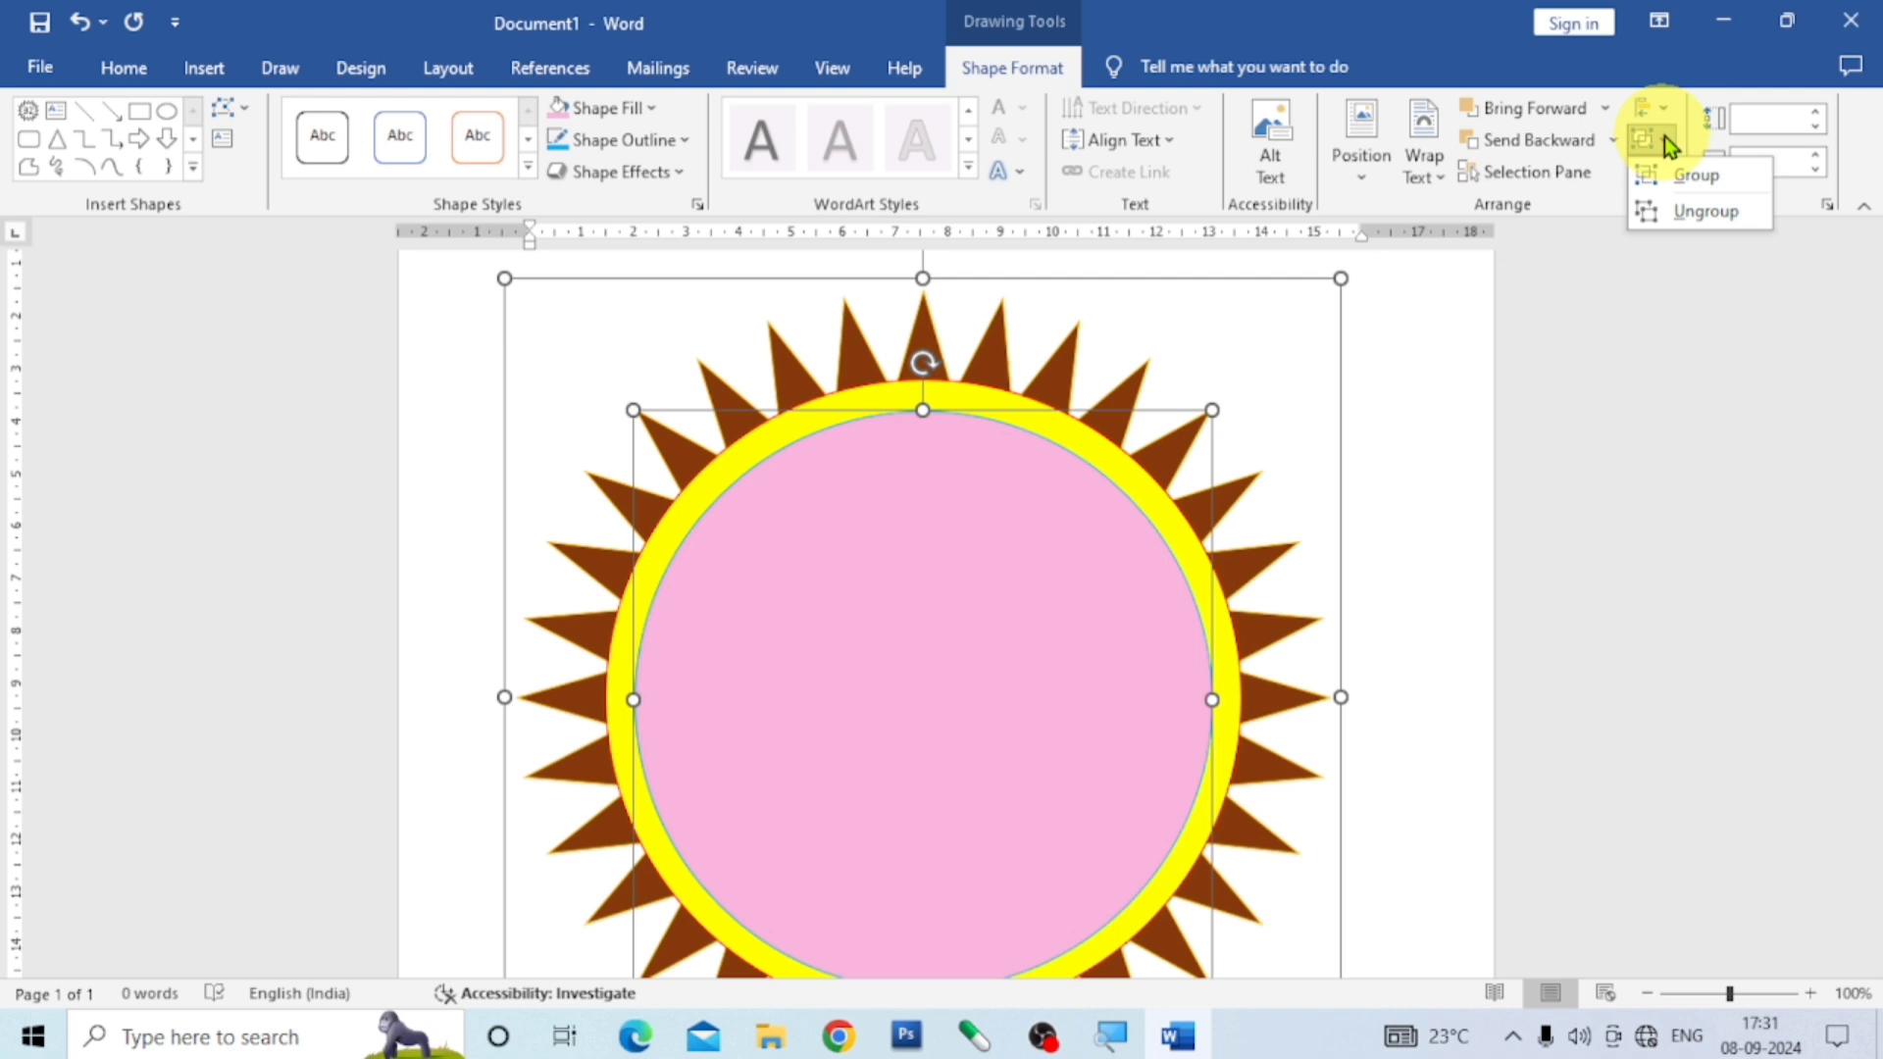
{"action": "left_click", "coordinate": [1698, 174]}
{"action": "scroll", "coordinate": [1378, 355], "scroll_direction": "down", "scroll_amount": 2}
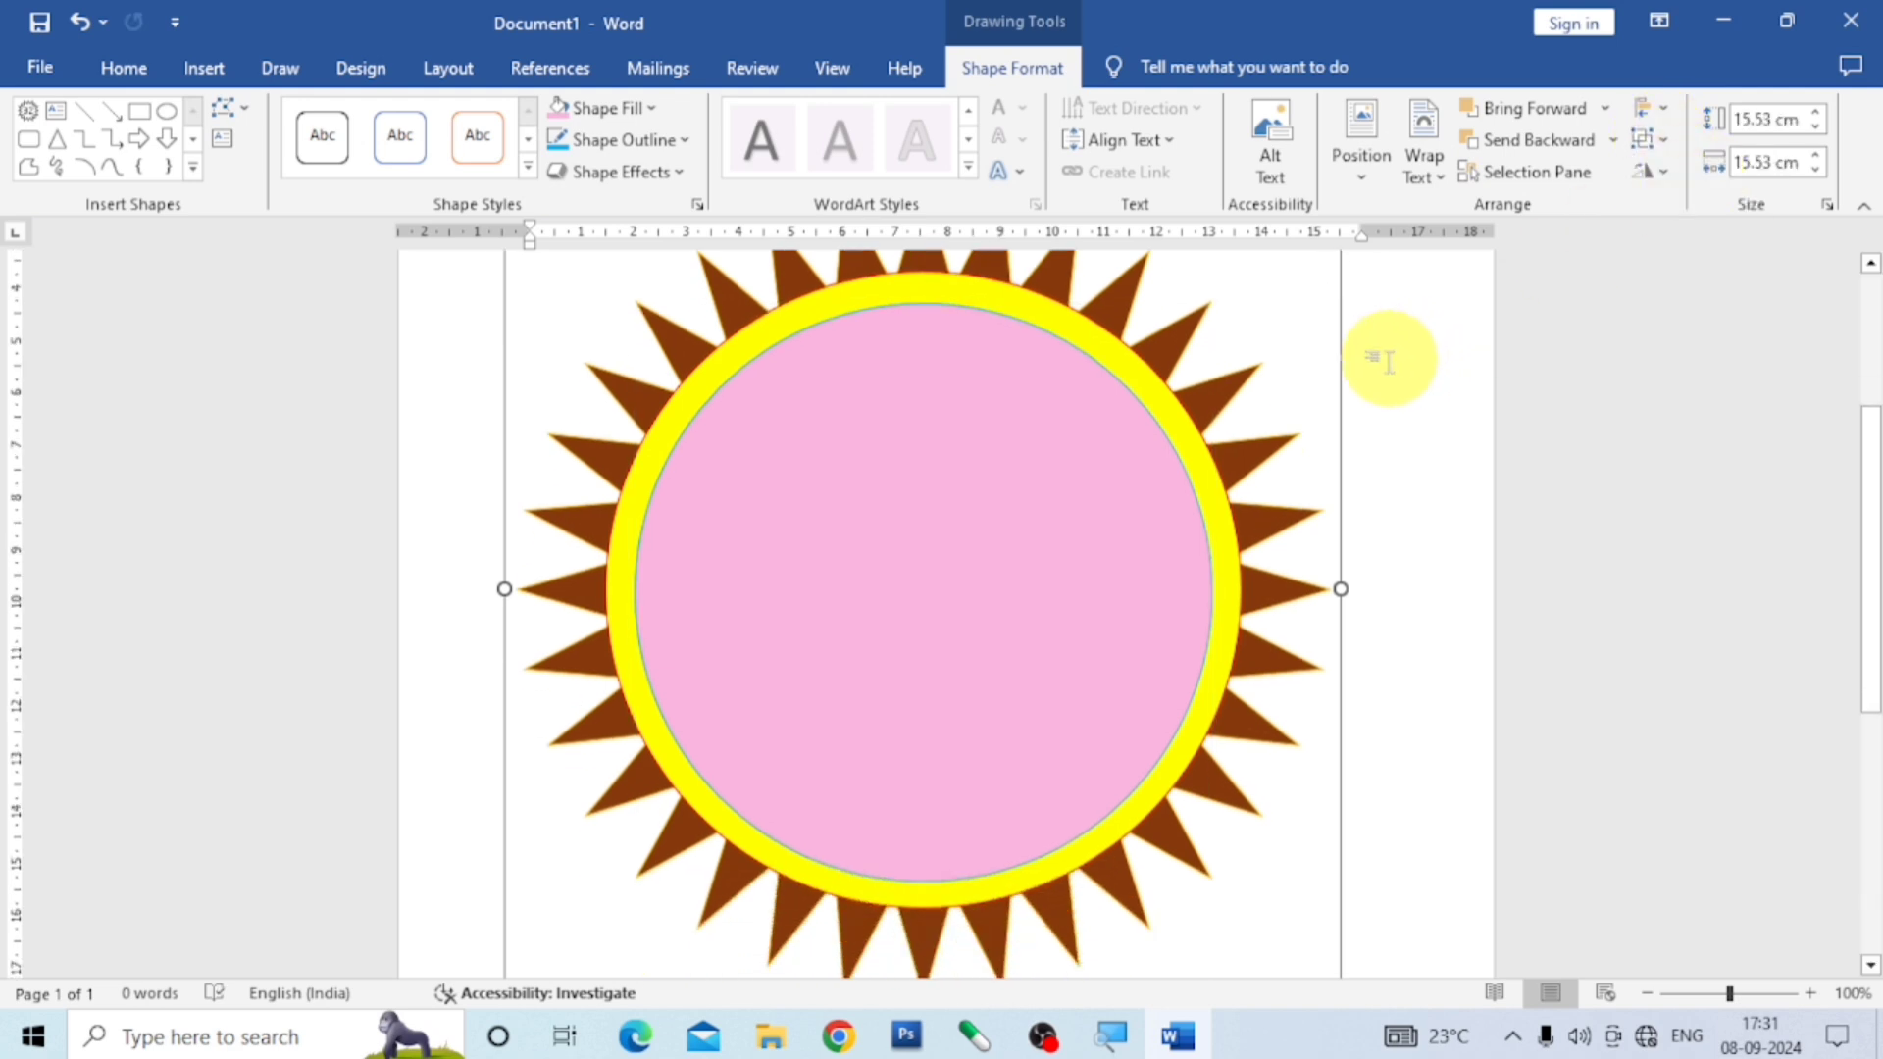
{"action": "scroll", "coordinate": [1175, 484], "scroll_direction": "up", "scroll_amount": 2}
{"action": "scroll", "coordinate": [1175, 484], "scroll_direction": "up", "scroll_amount": 2}
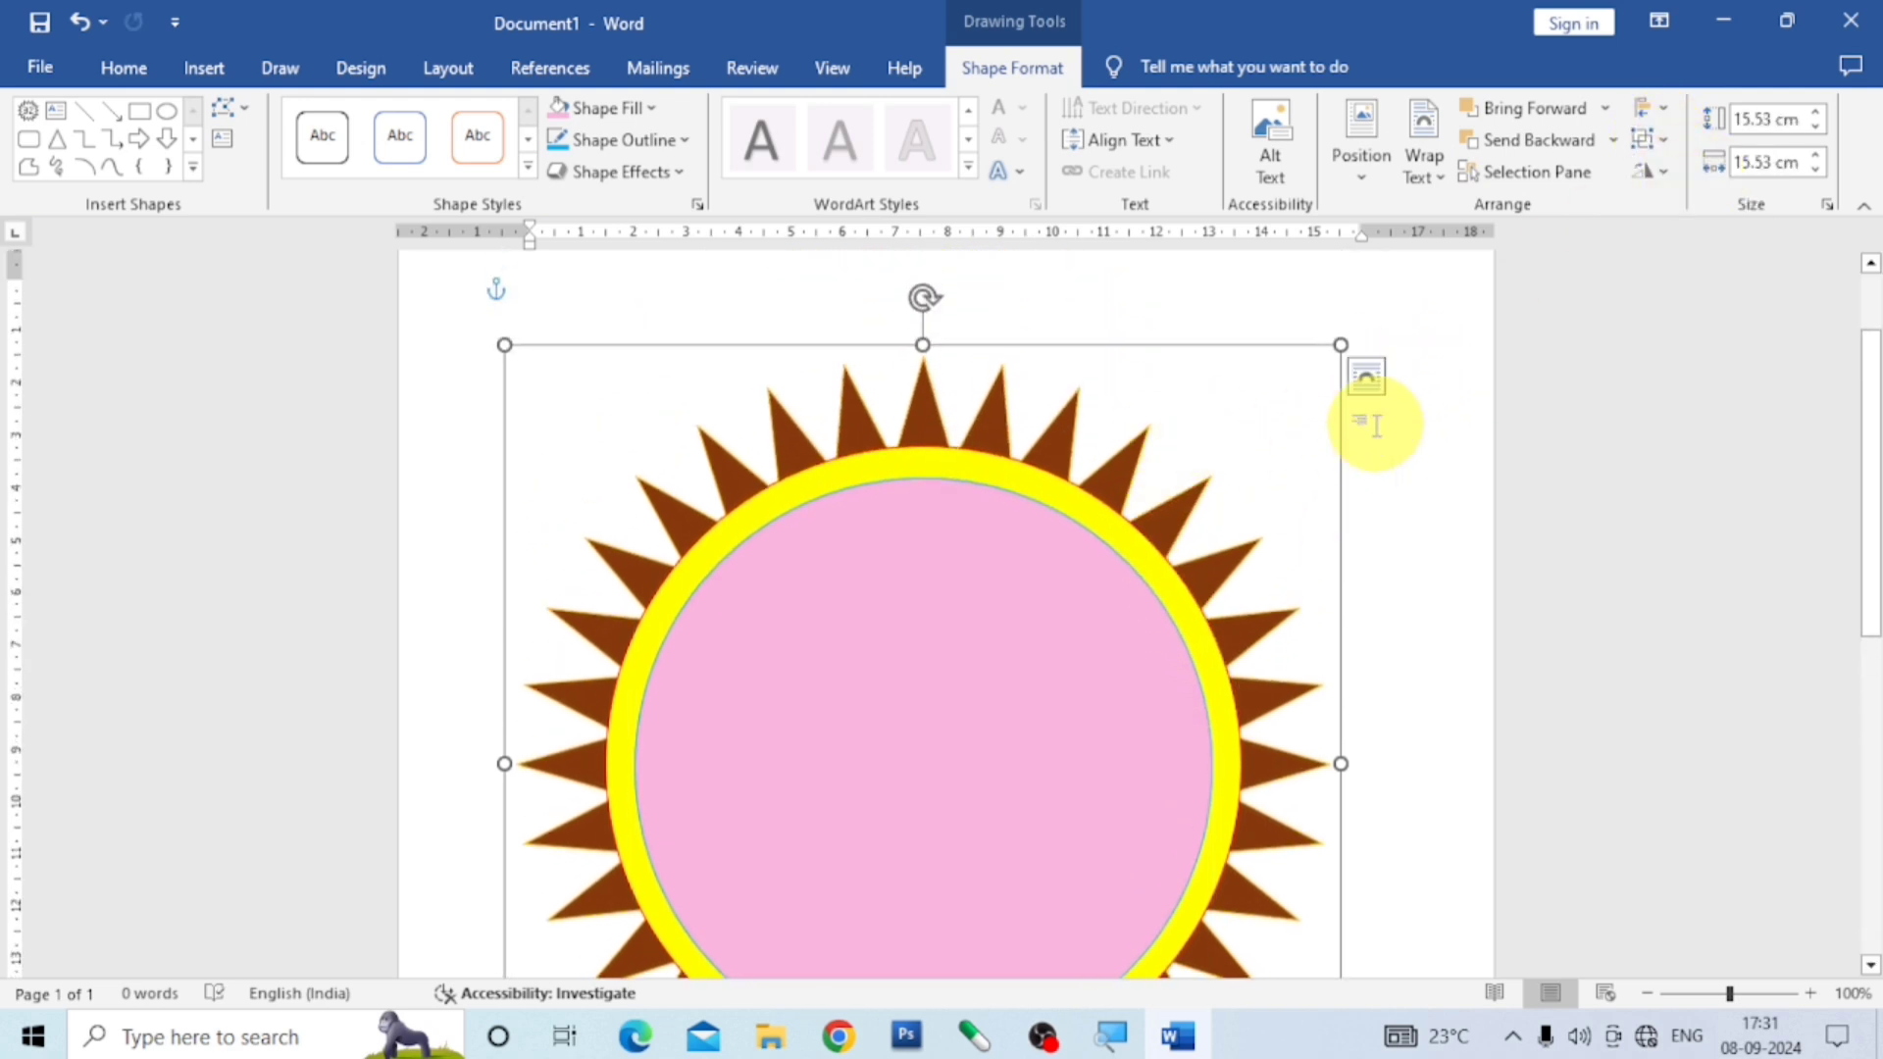
{"action": "left_click", "coordinate": [1377, 426]}
Draw another circle about 10.13 cm in diameter over the pink circle.
{"action": "left_click", "coordinate": [232, 65]}
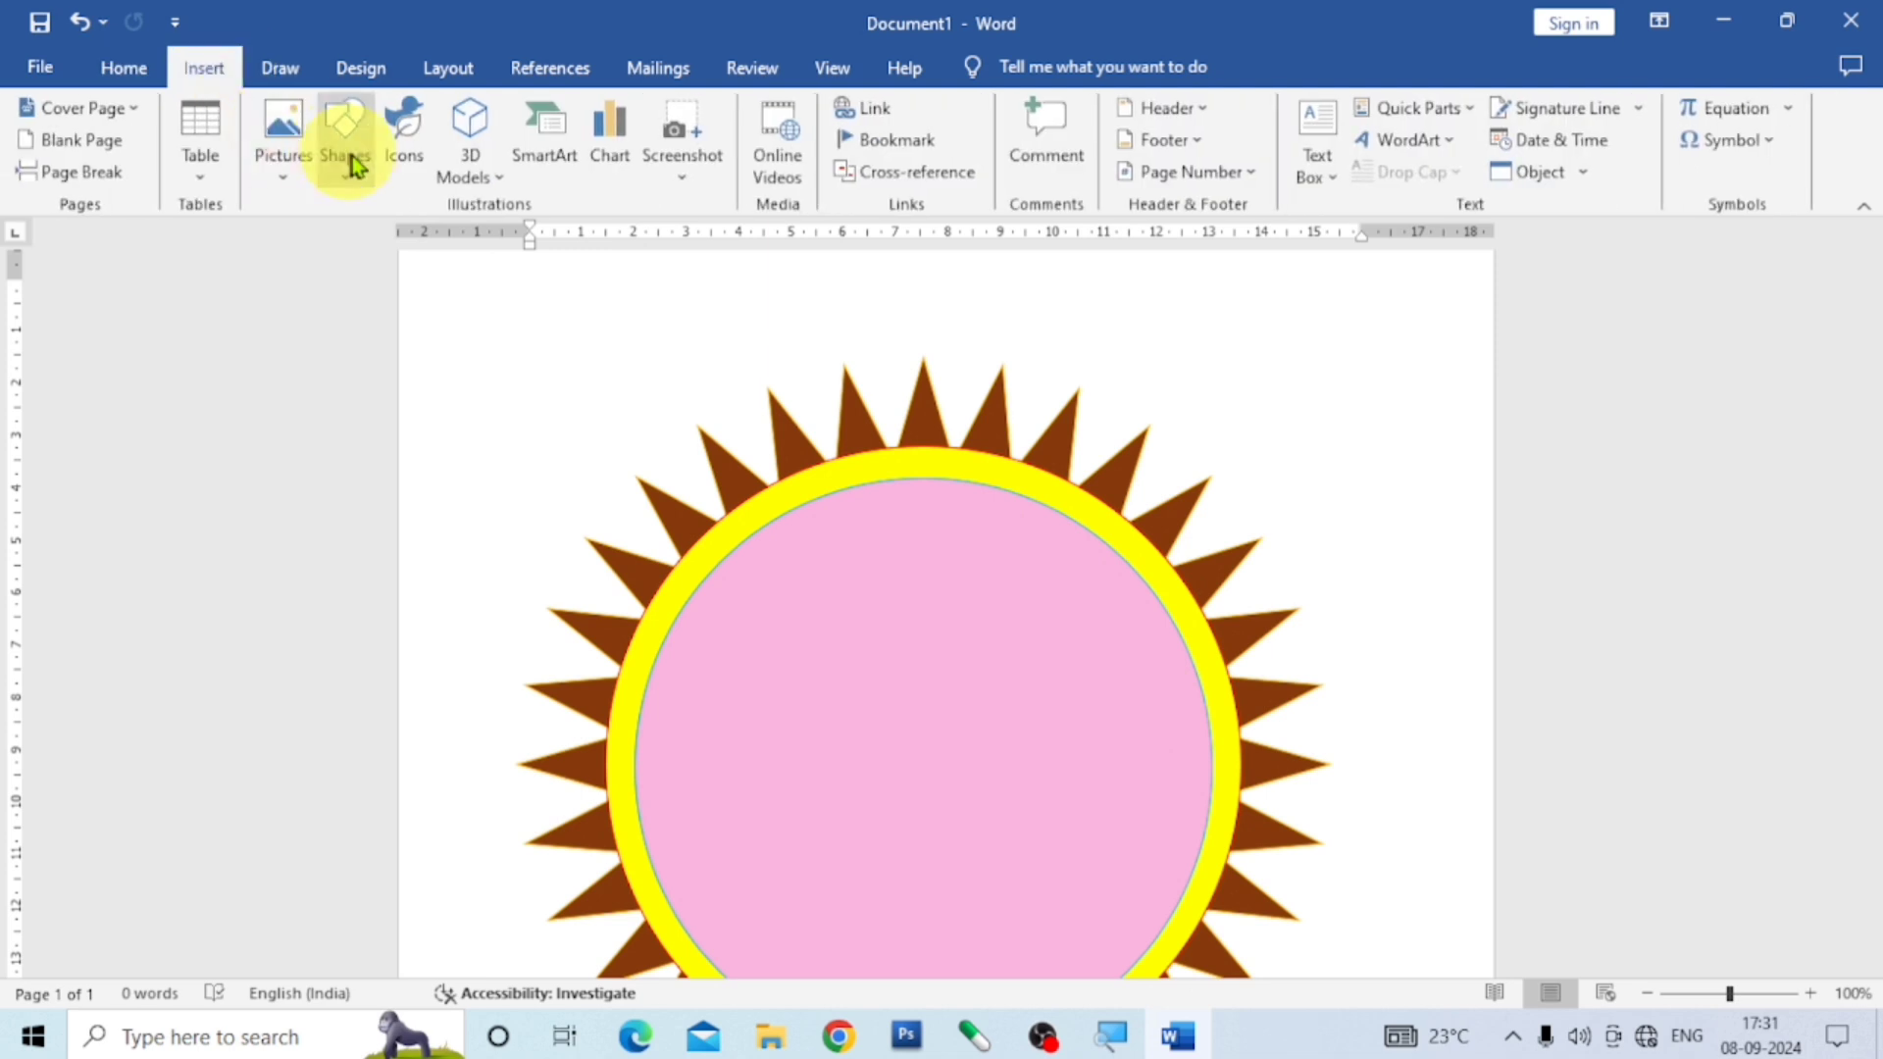
{"action": "left_click", "coordinate": [349, 178]}
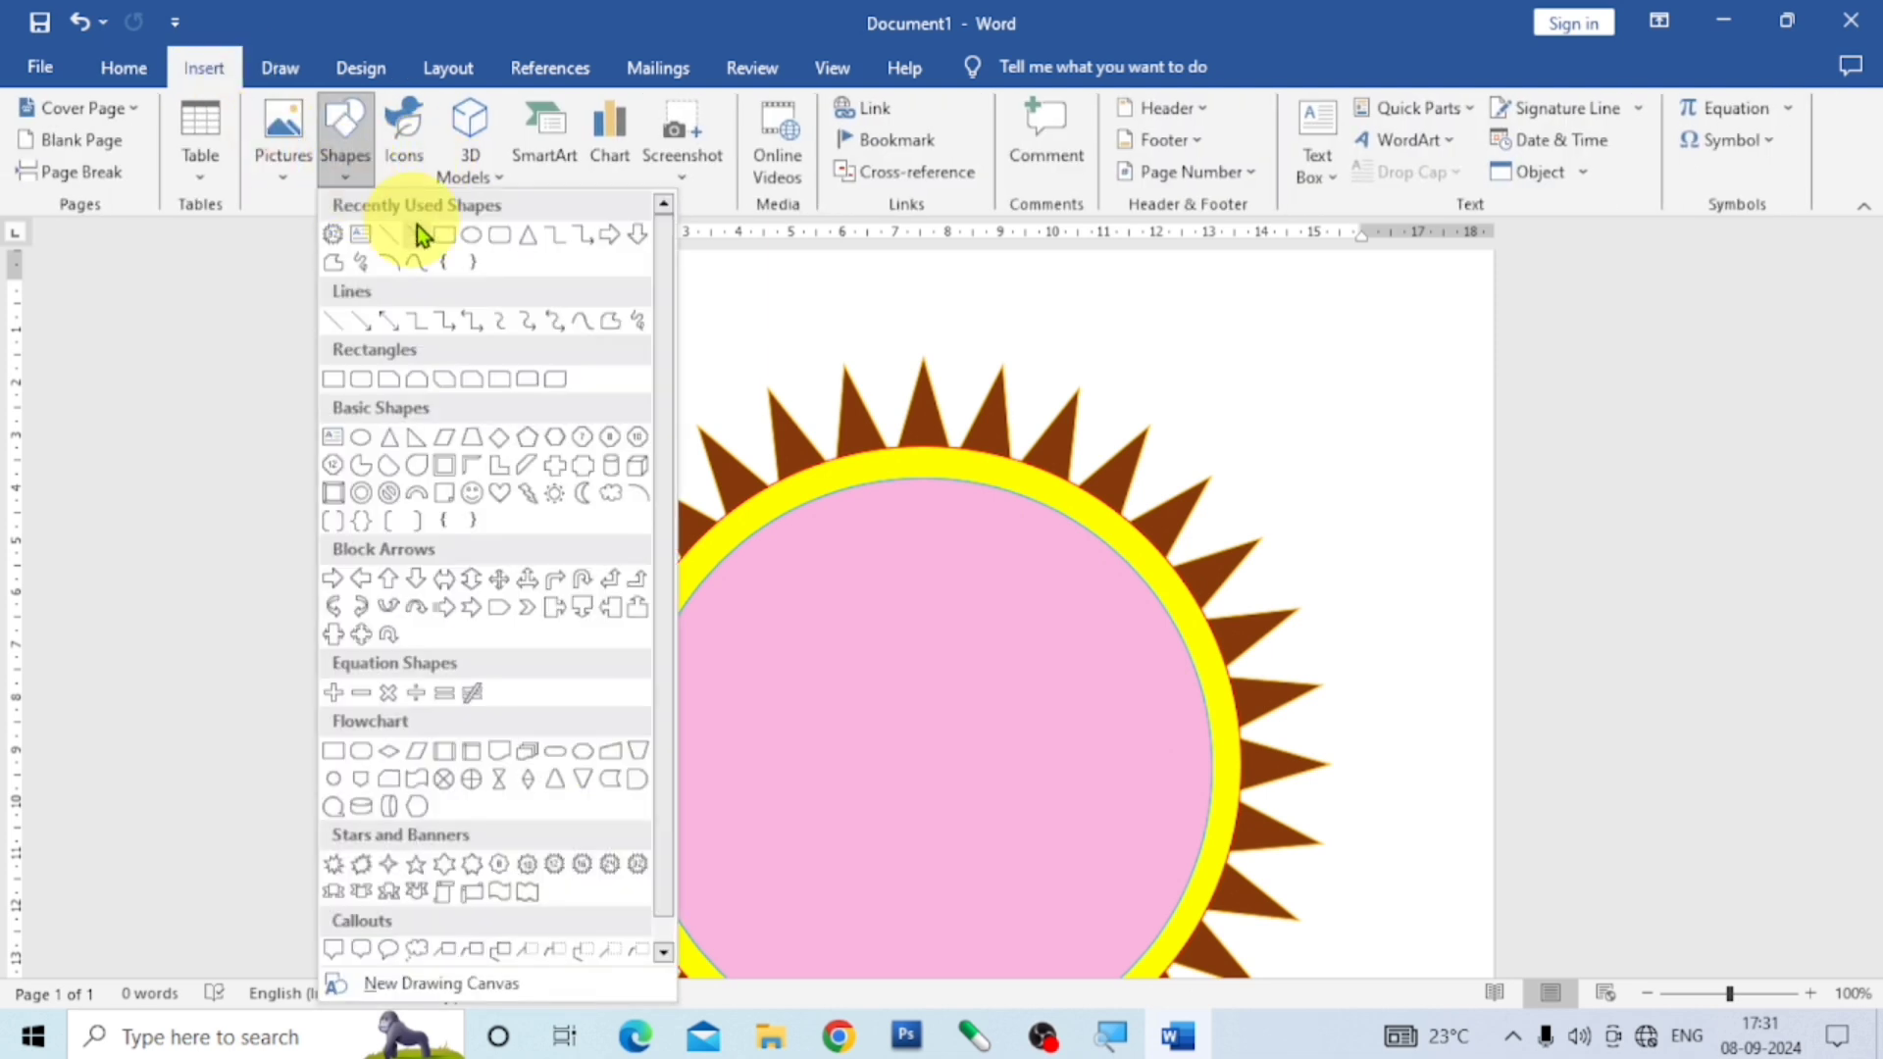
{"action": "left_click", "coordinate": [463, 240]}
{"action": "scroll", "coordinate": [883, 399], "scroll_direction": "down", "scroll_amount": 5}
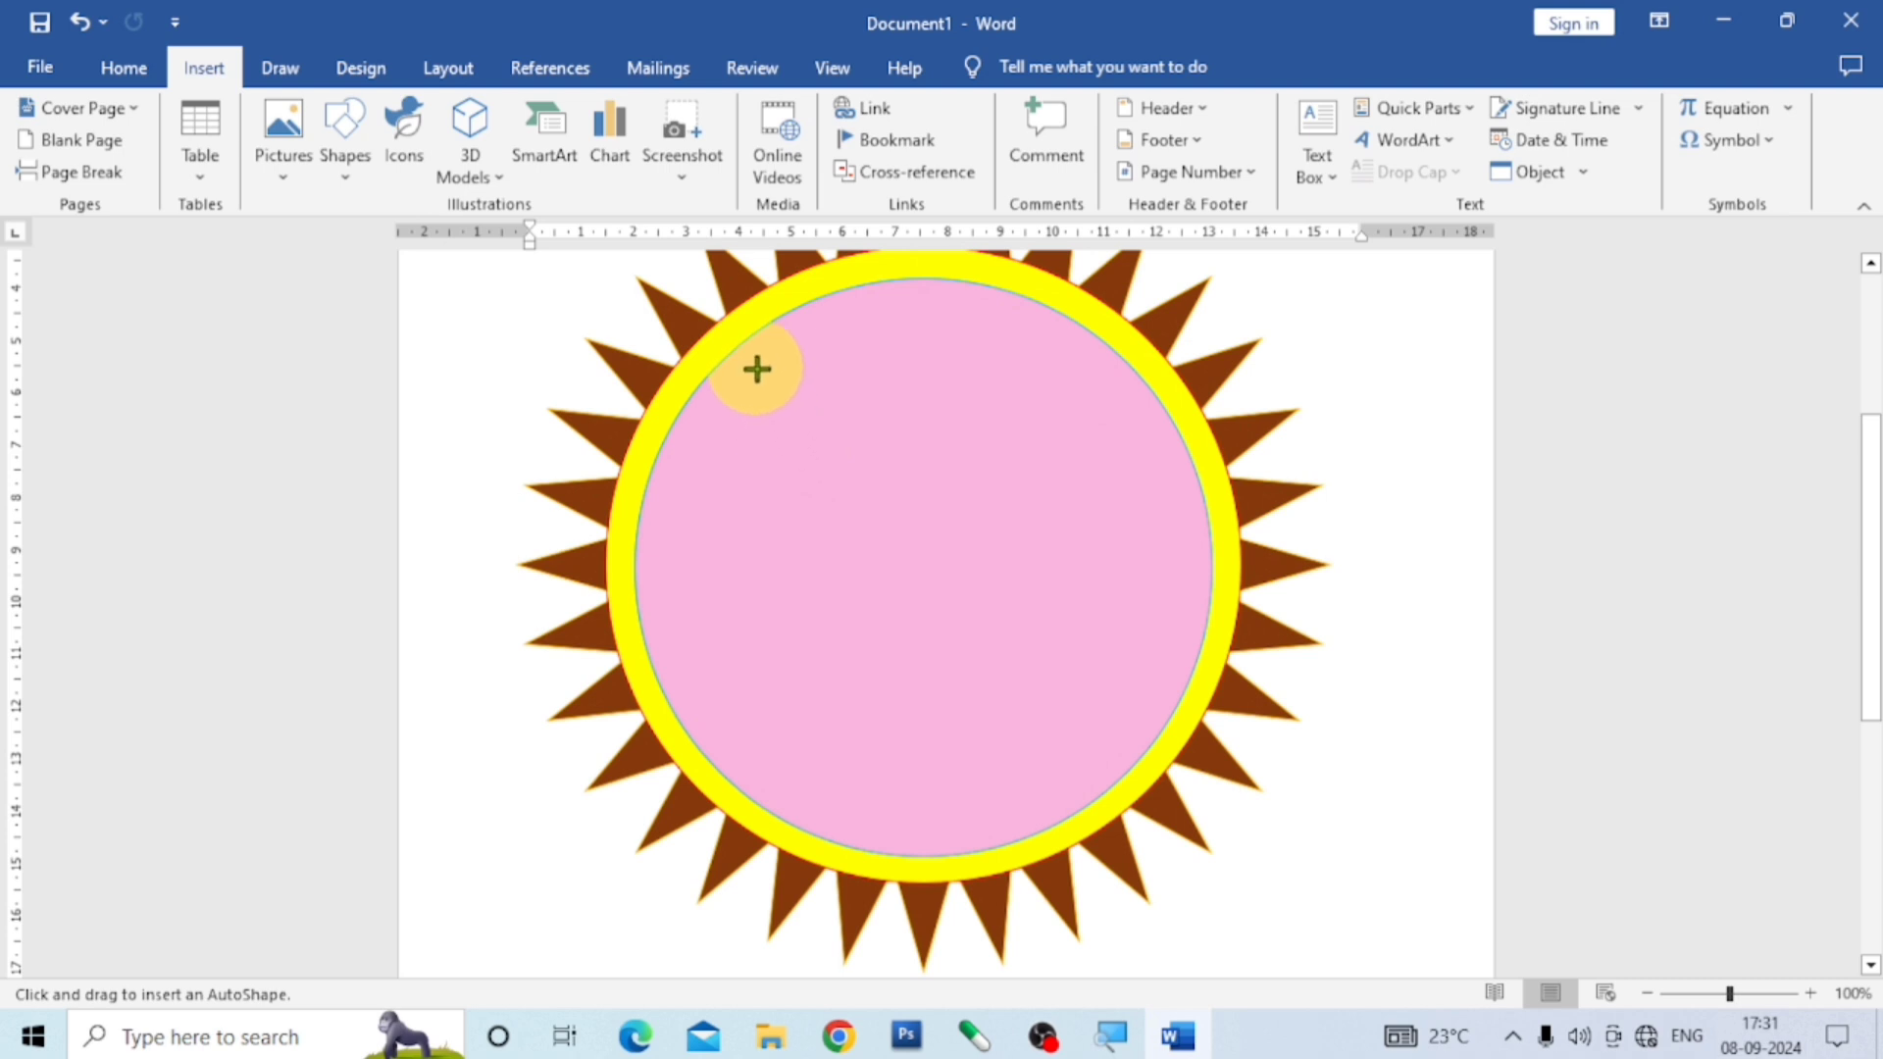
{"action": "left_click_drag", "start_coordinate": [752, 361], "coordinate": [1198, 890]}
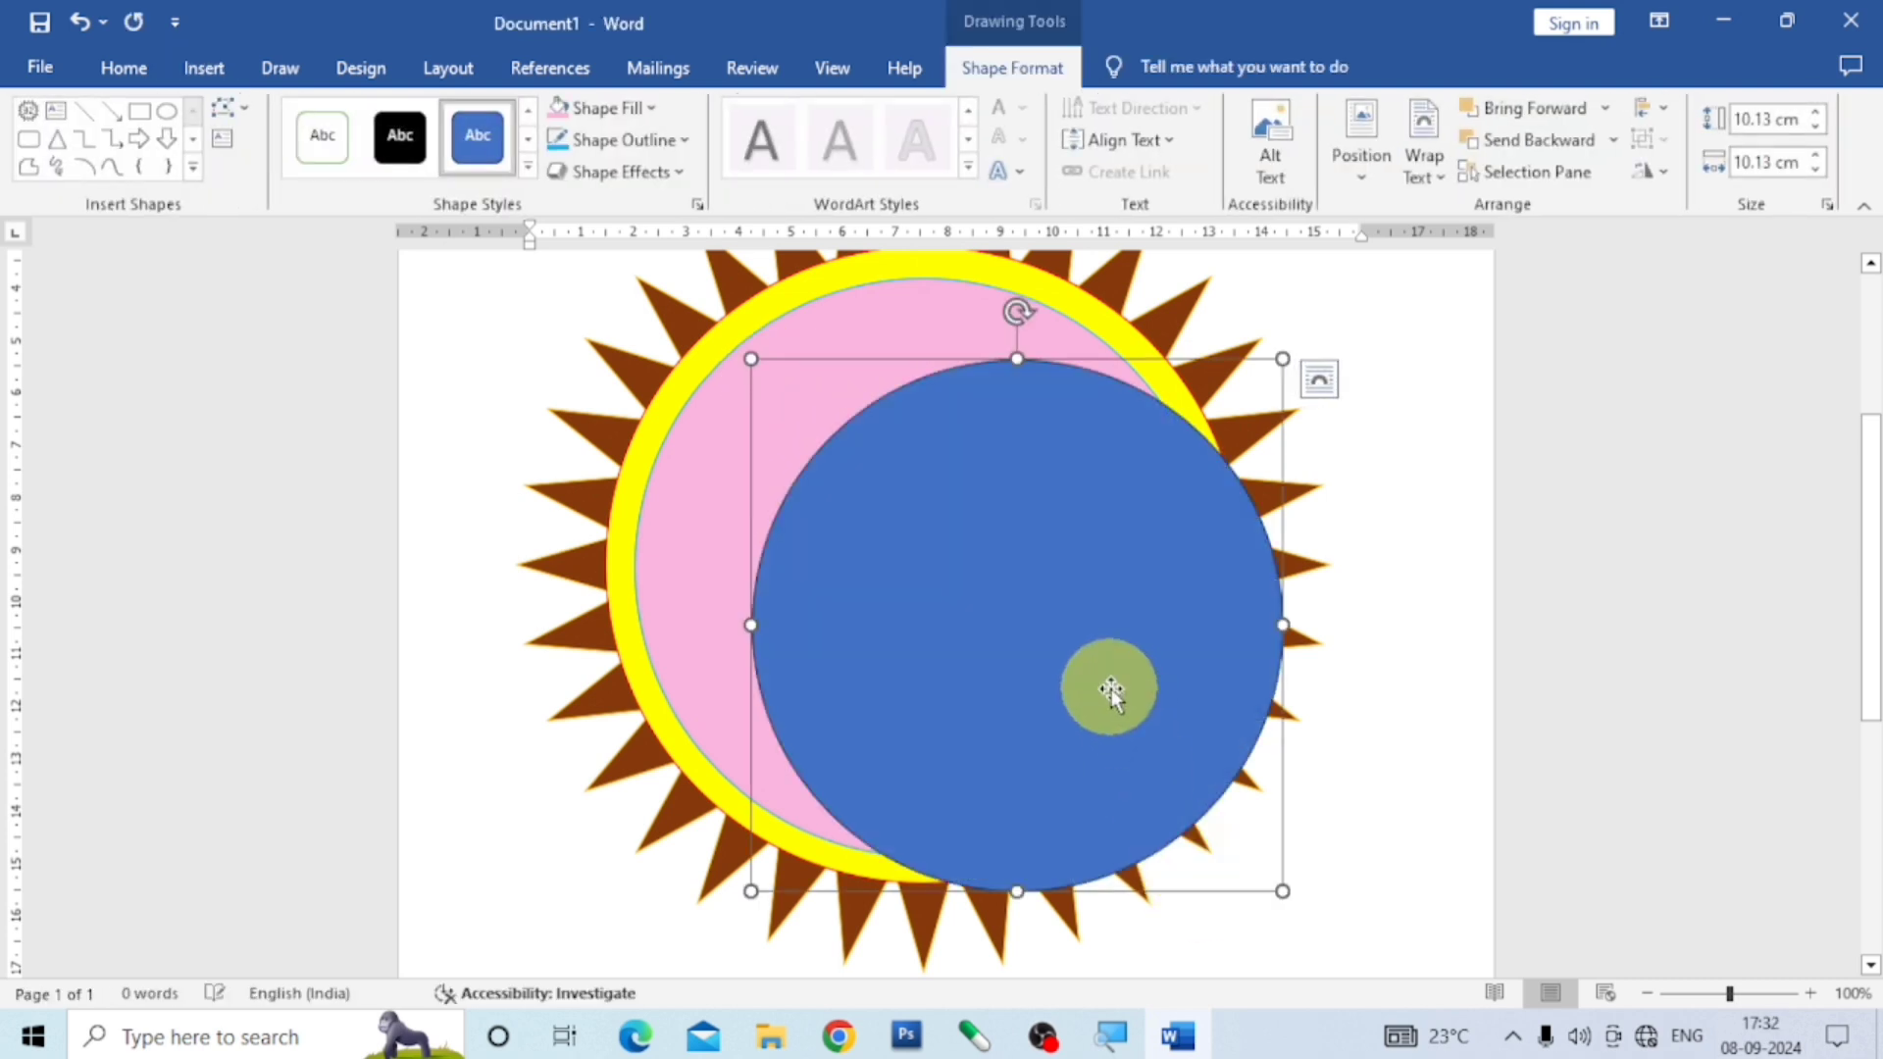
Centre the 10.13 cm circle inside the pink circle so an even pink ring surrounds it.
{"action": "left_click_drag", "start_coordinate": [1106, 686], "coordinate": [1016, 636]}
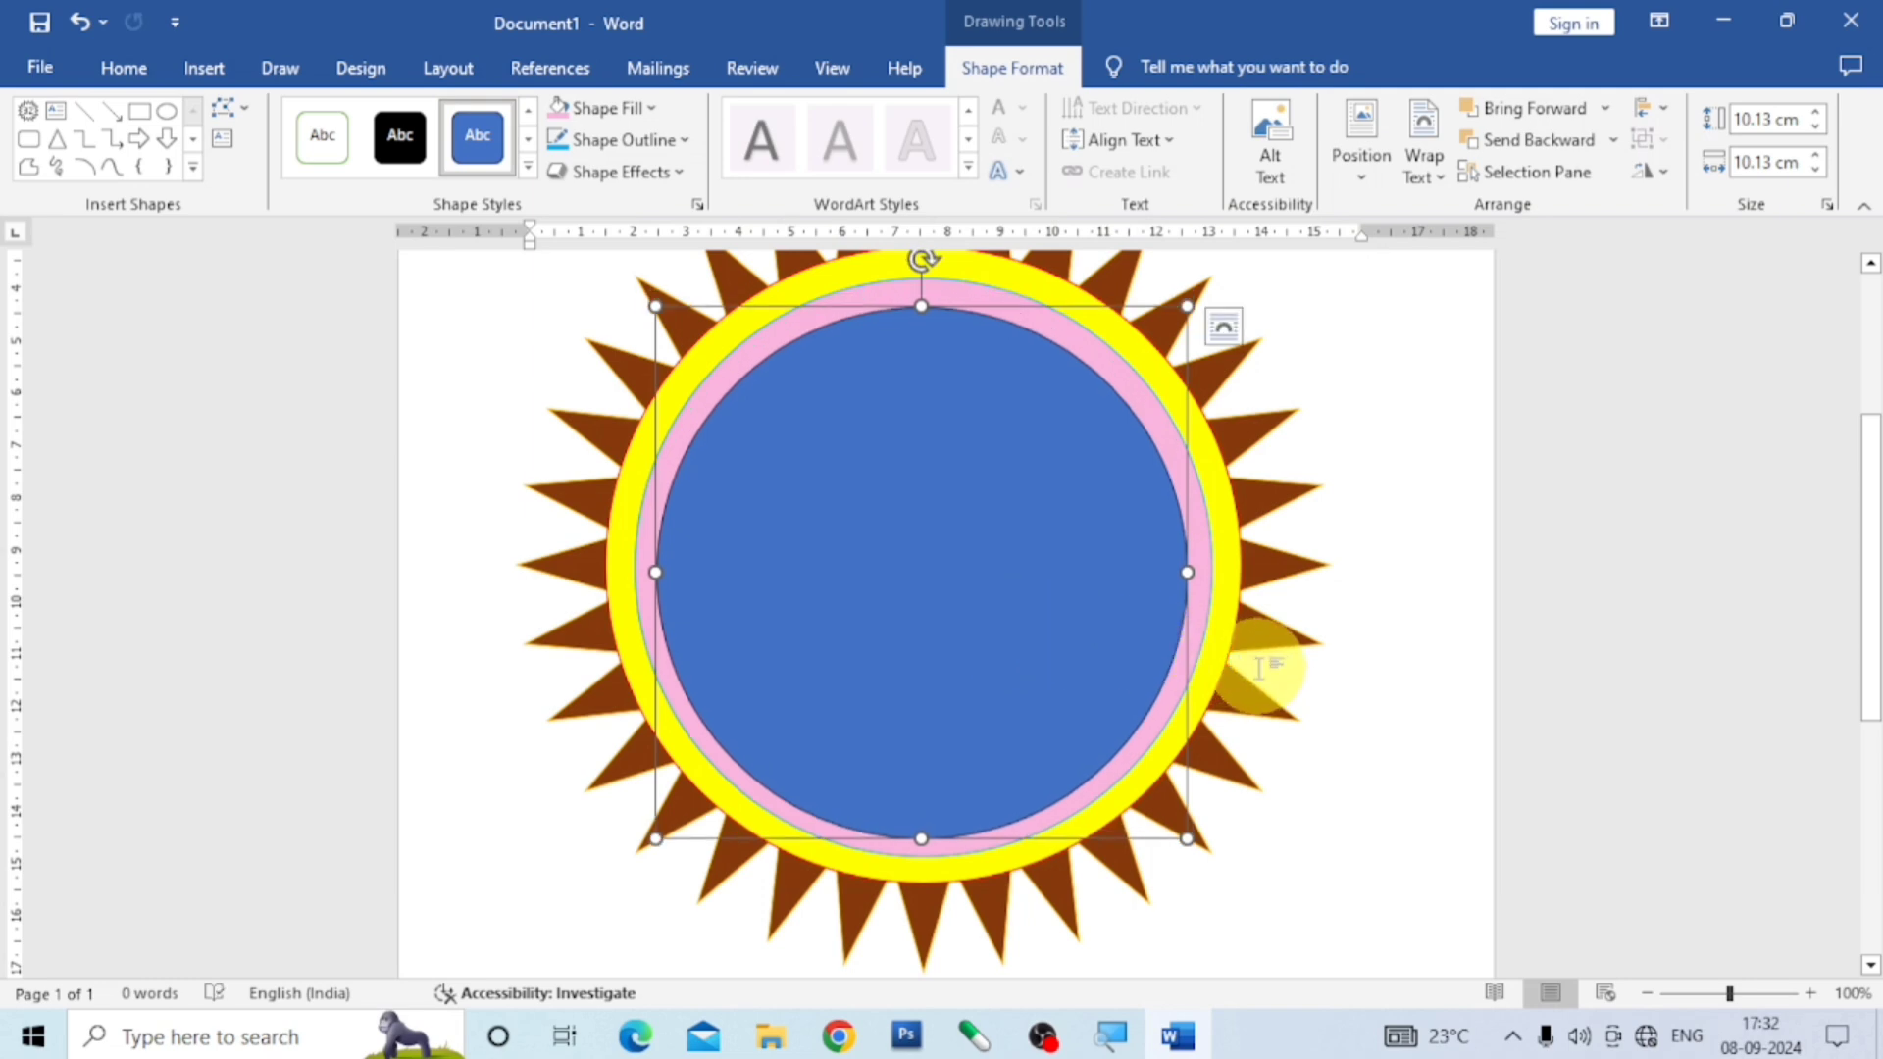
{"action": "key", "text": "Up"}
{"action": "key", "text": "Up"}
{"action": "key", "text": "Up"}
{"action": "key", "text": "Up"}
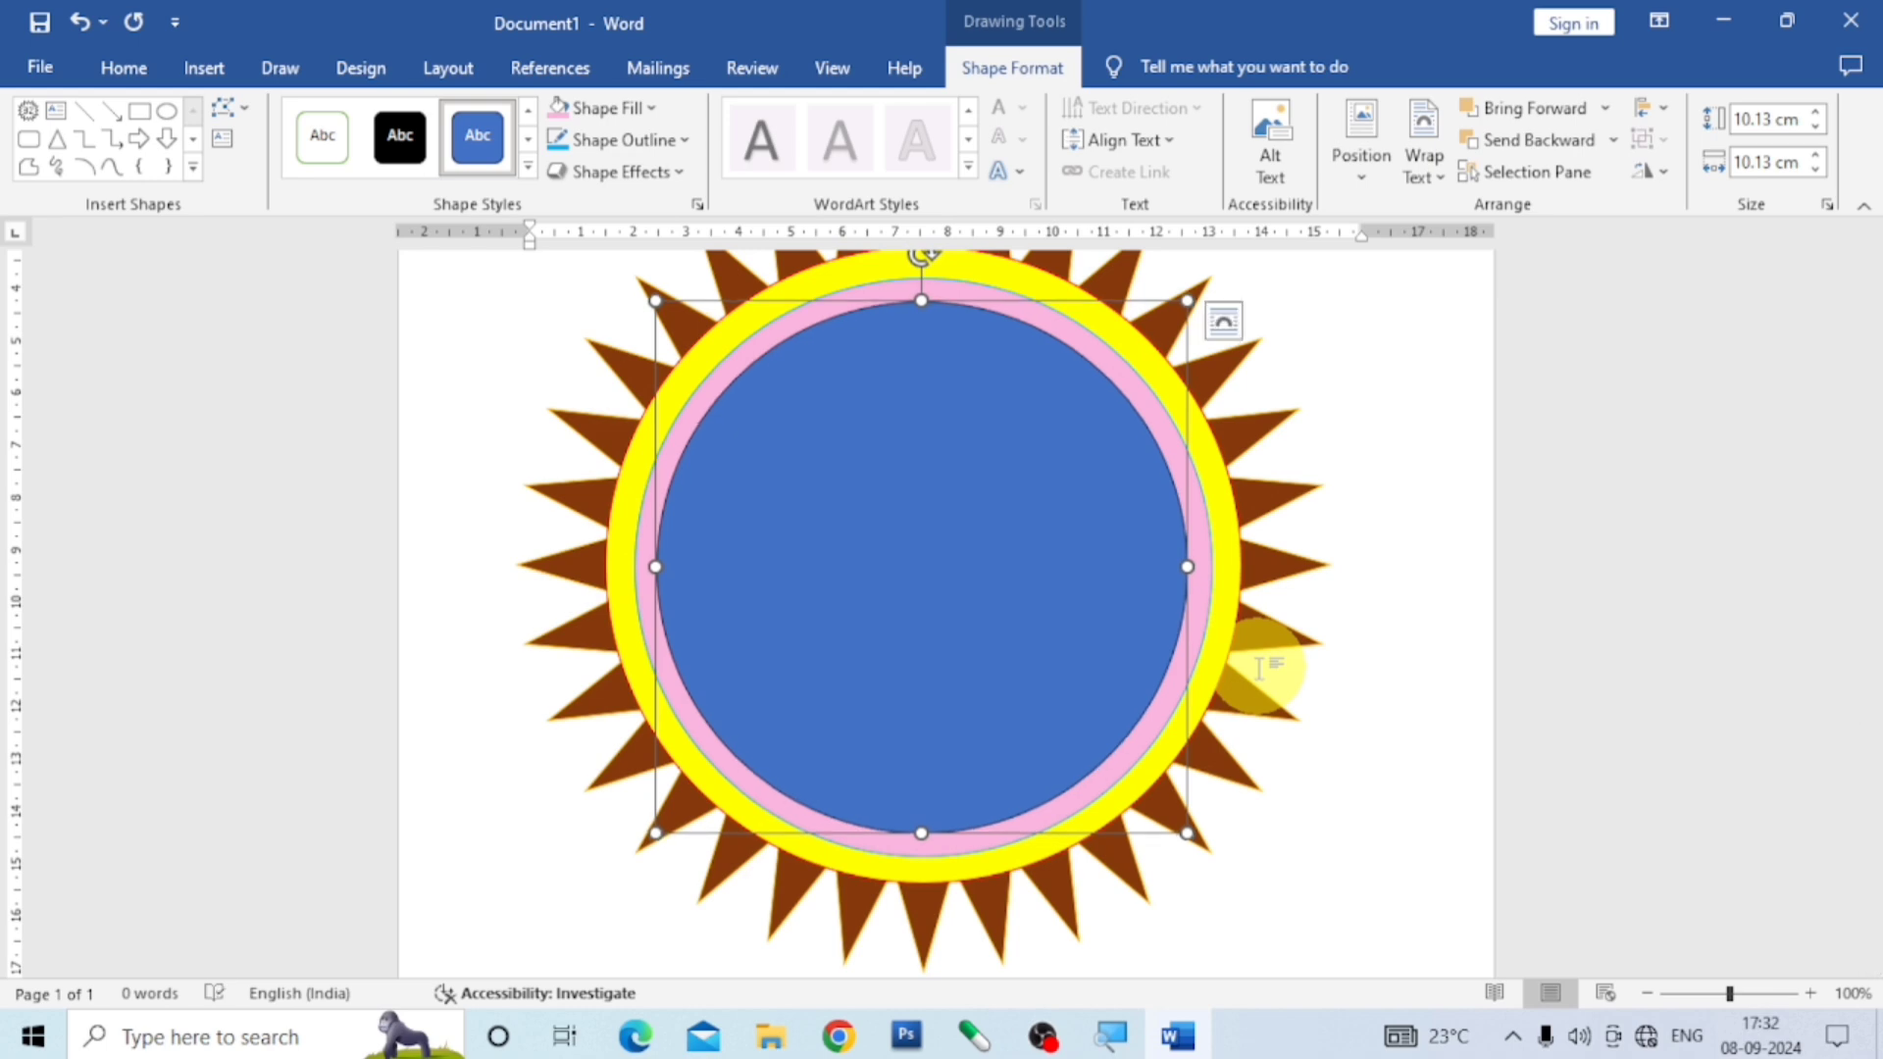
Fill the innermost circle with Blue, Accent 5, Darker 25% and give it a standard yellow outline.
{"action": "left_click", "coordinate": [651, 104]}
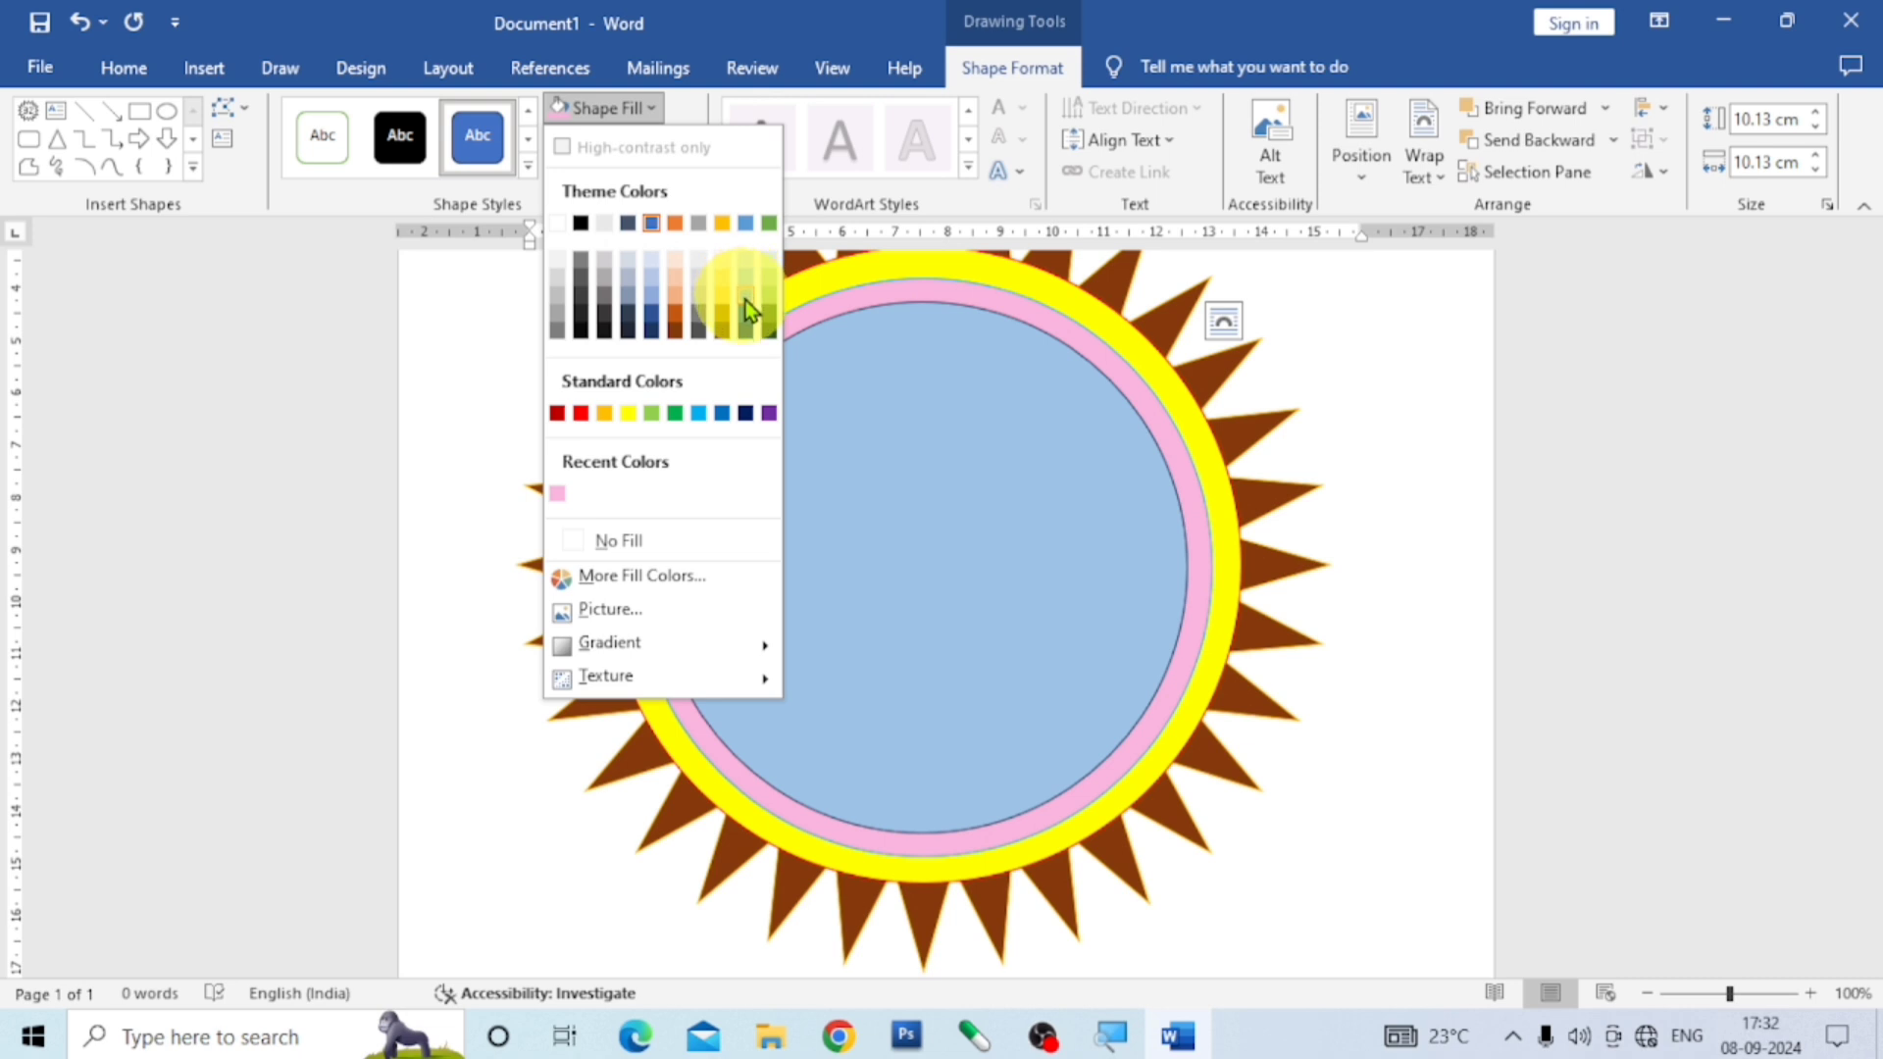
{"action": "left_click", "coordinate": [750, 308]}
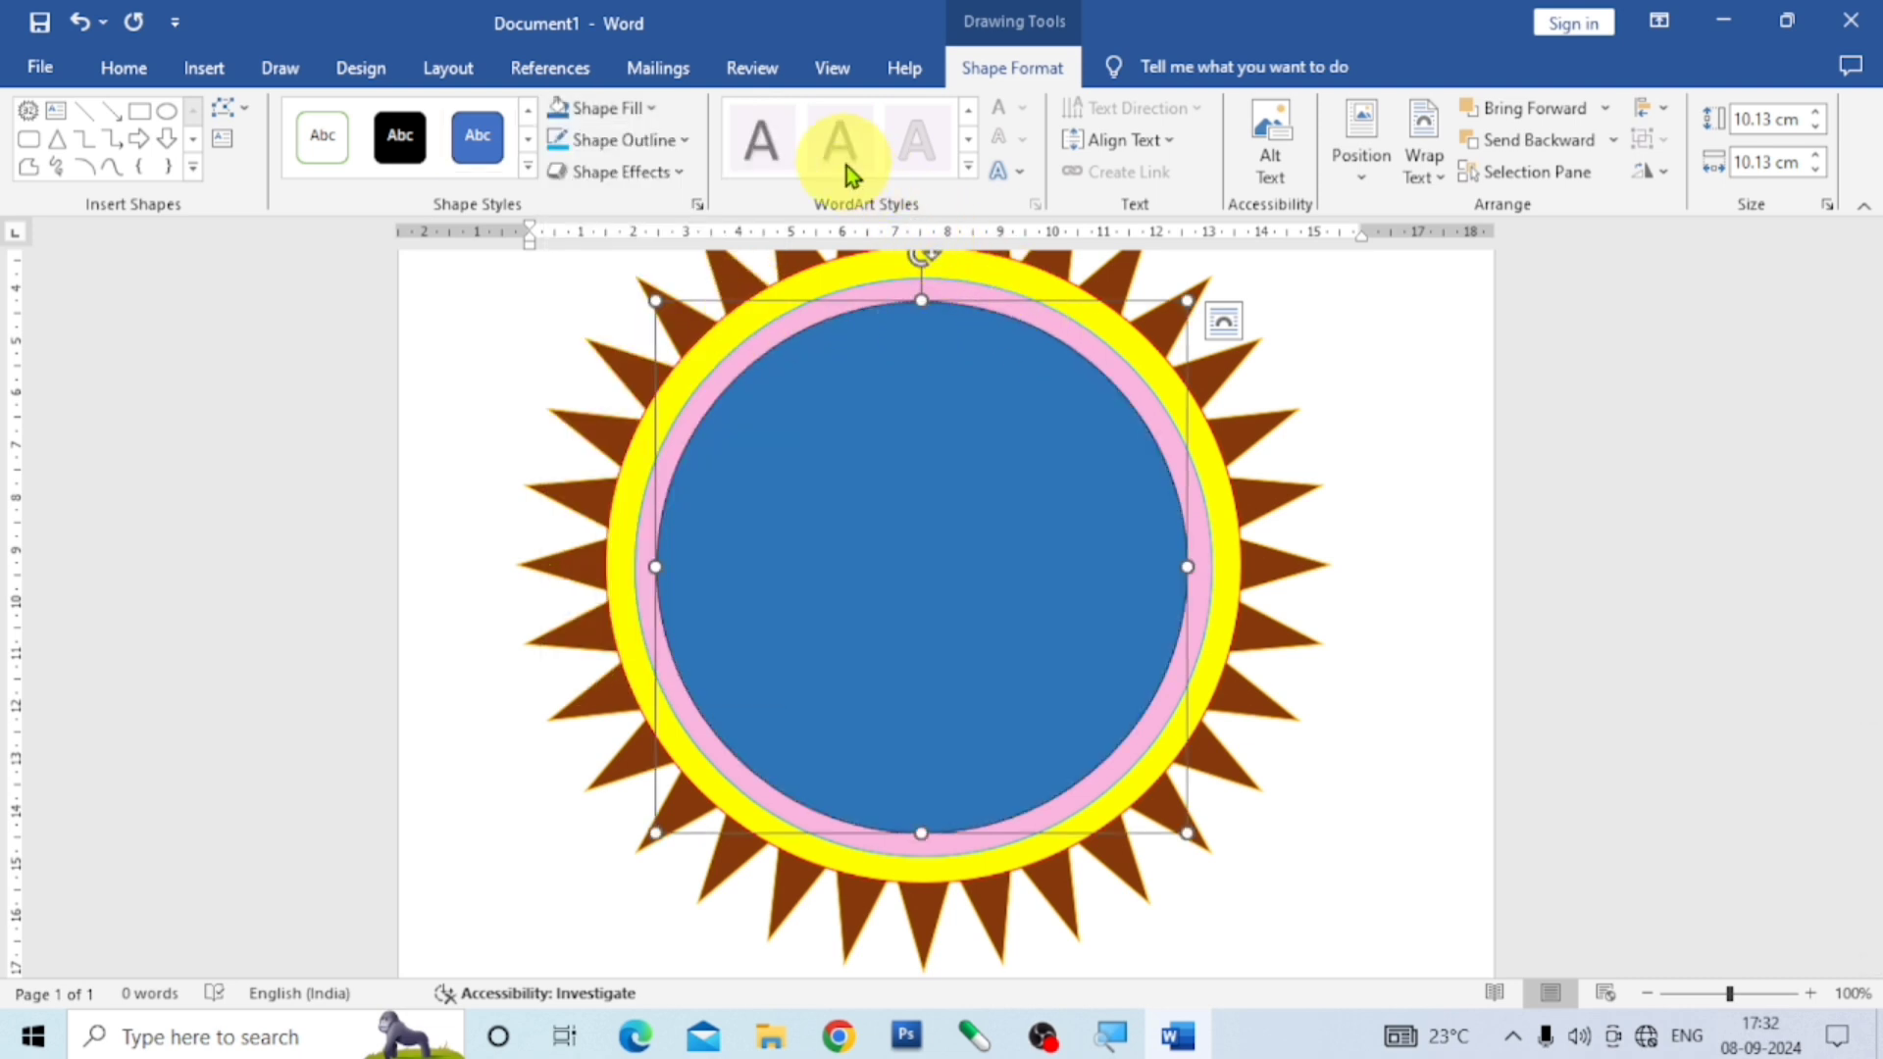
{"action": "left_click", "coordinate": [691, 142]}
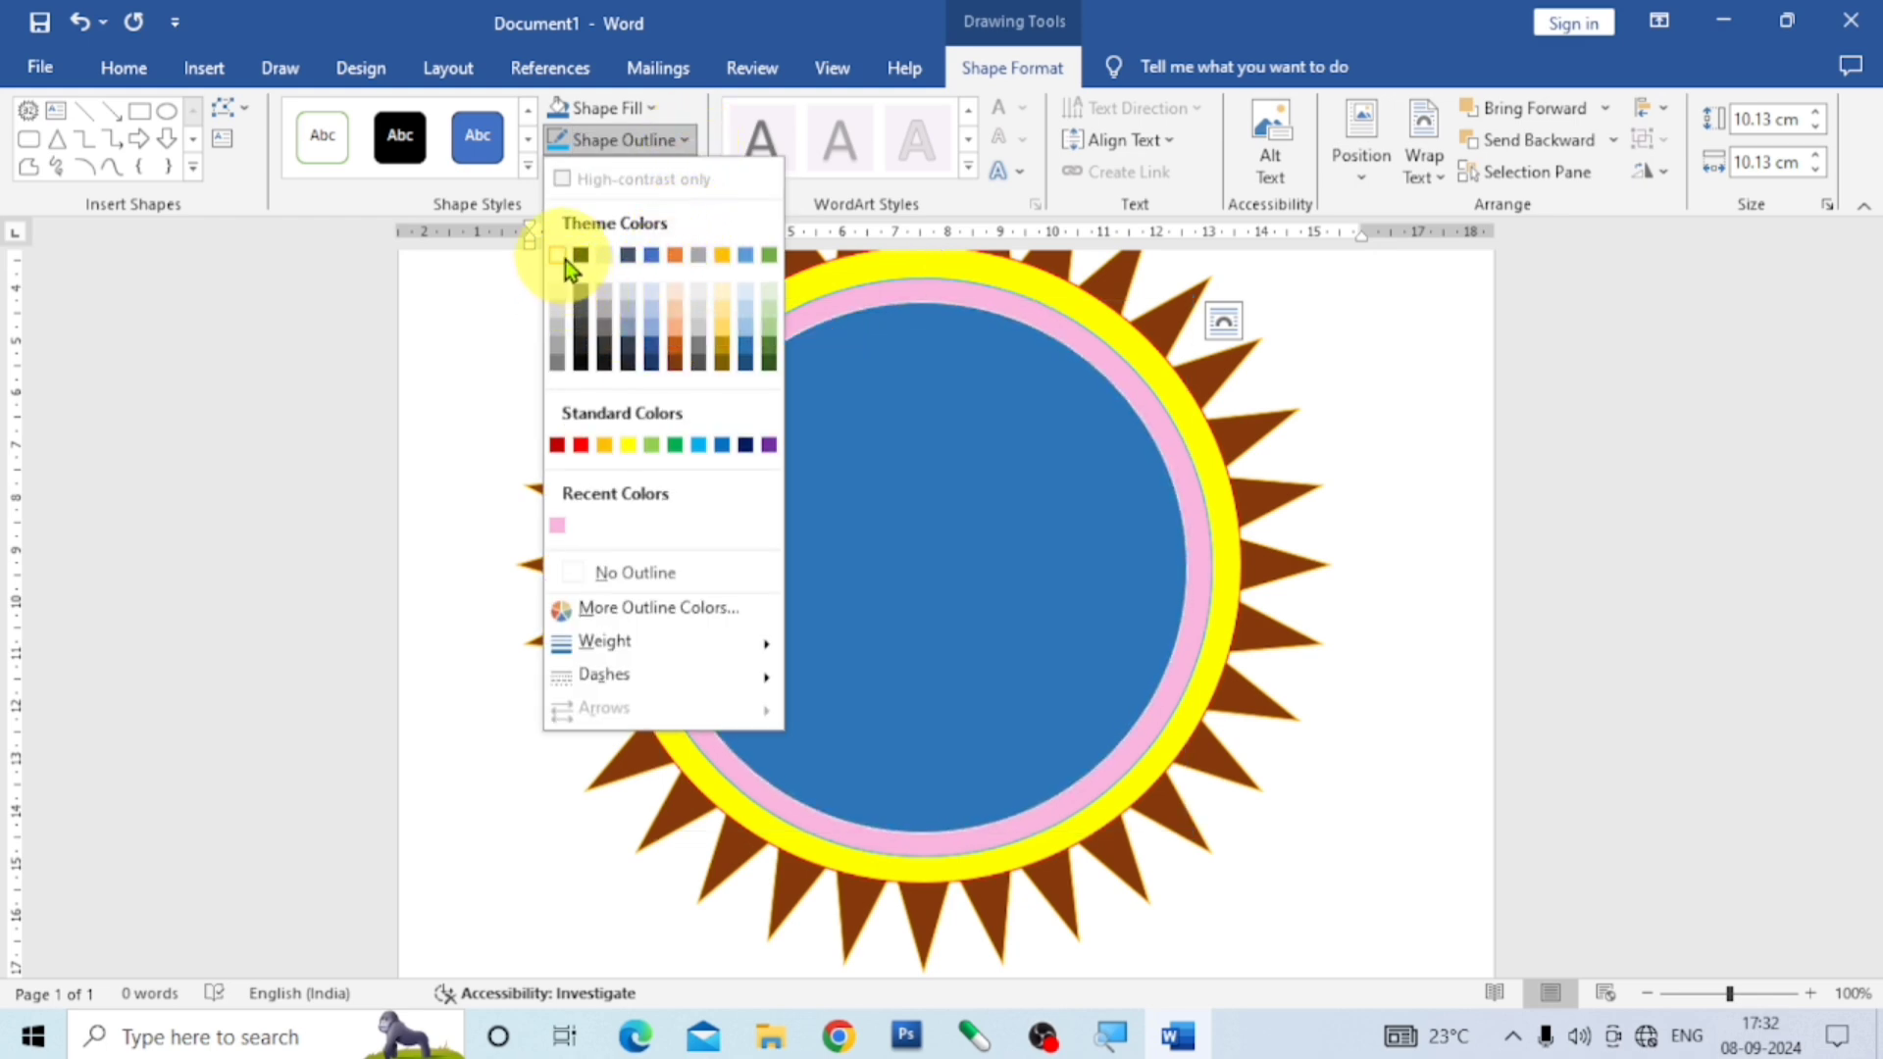
{"action": "left_click", "coordinate": [627, 451]}
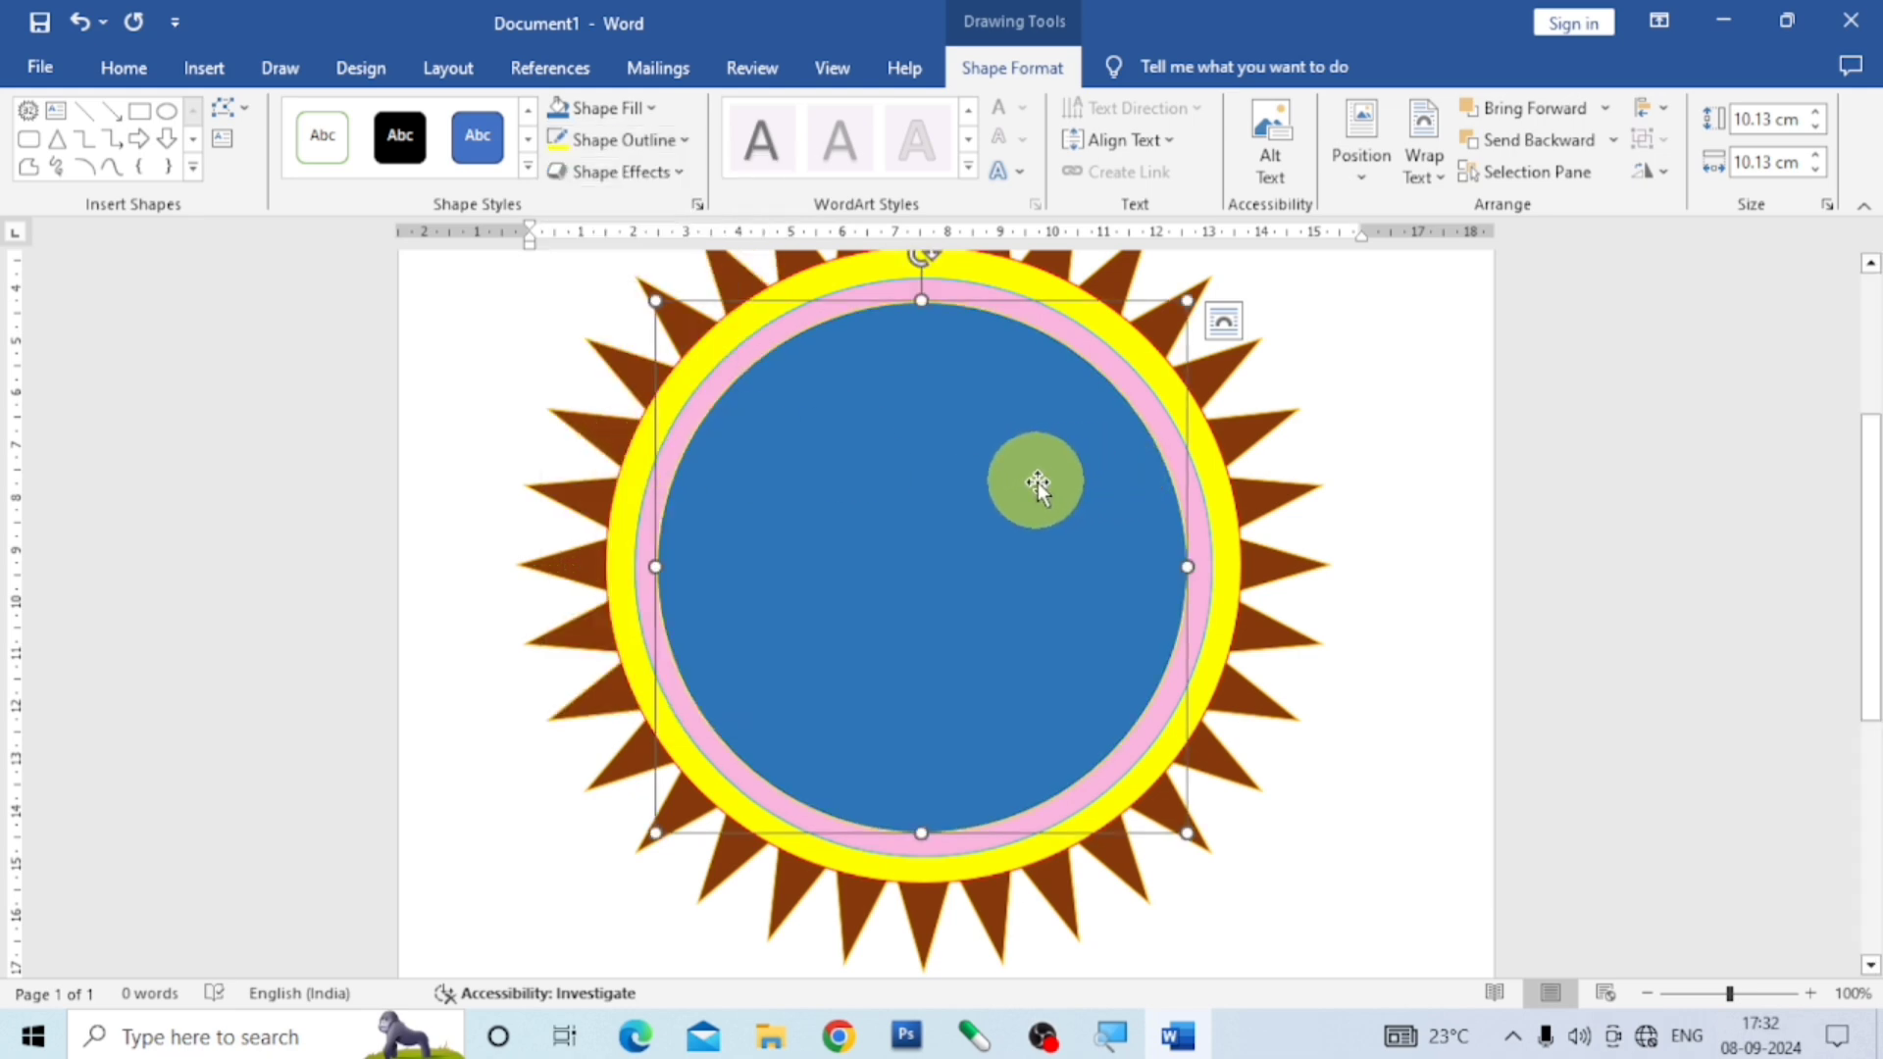
{"action": "left_click", "coordinate": [1314, 446]}
Select the blue circle and the sun group together and group them into one object.
{"action": "left_click", "coordinate": [981, 638]}
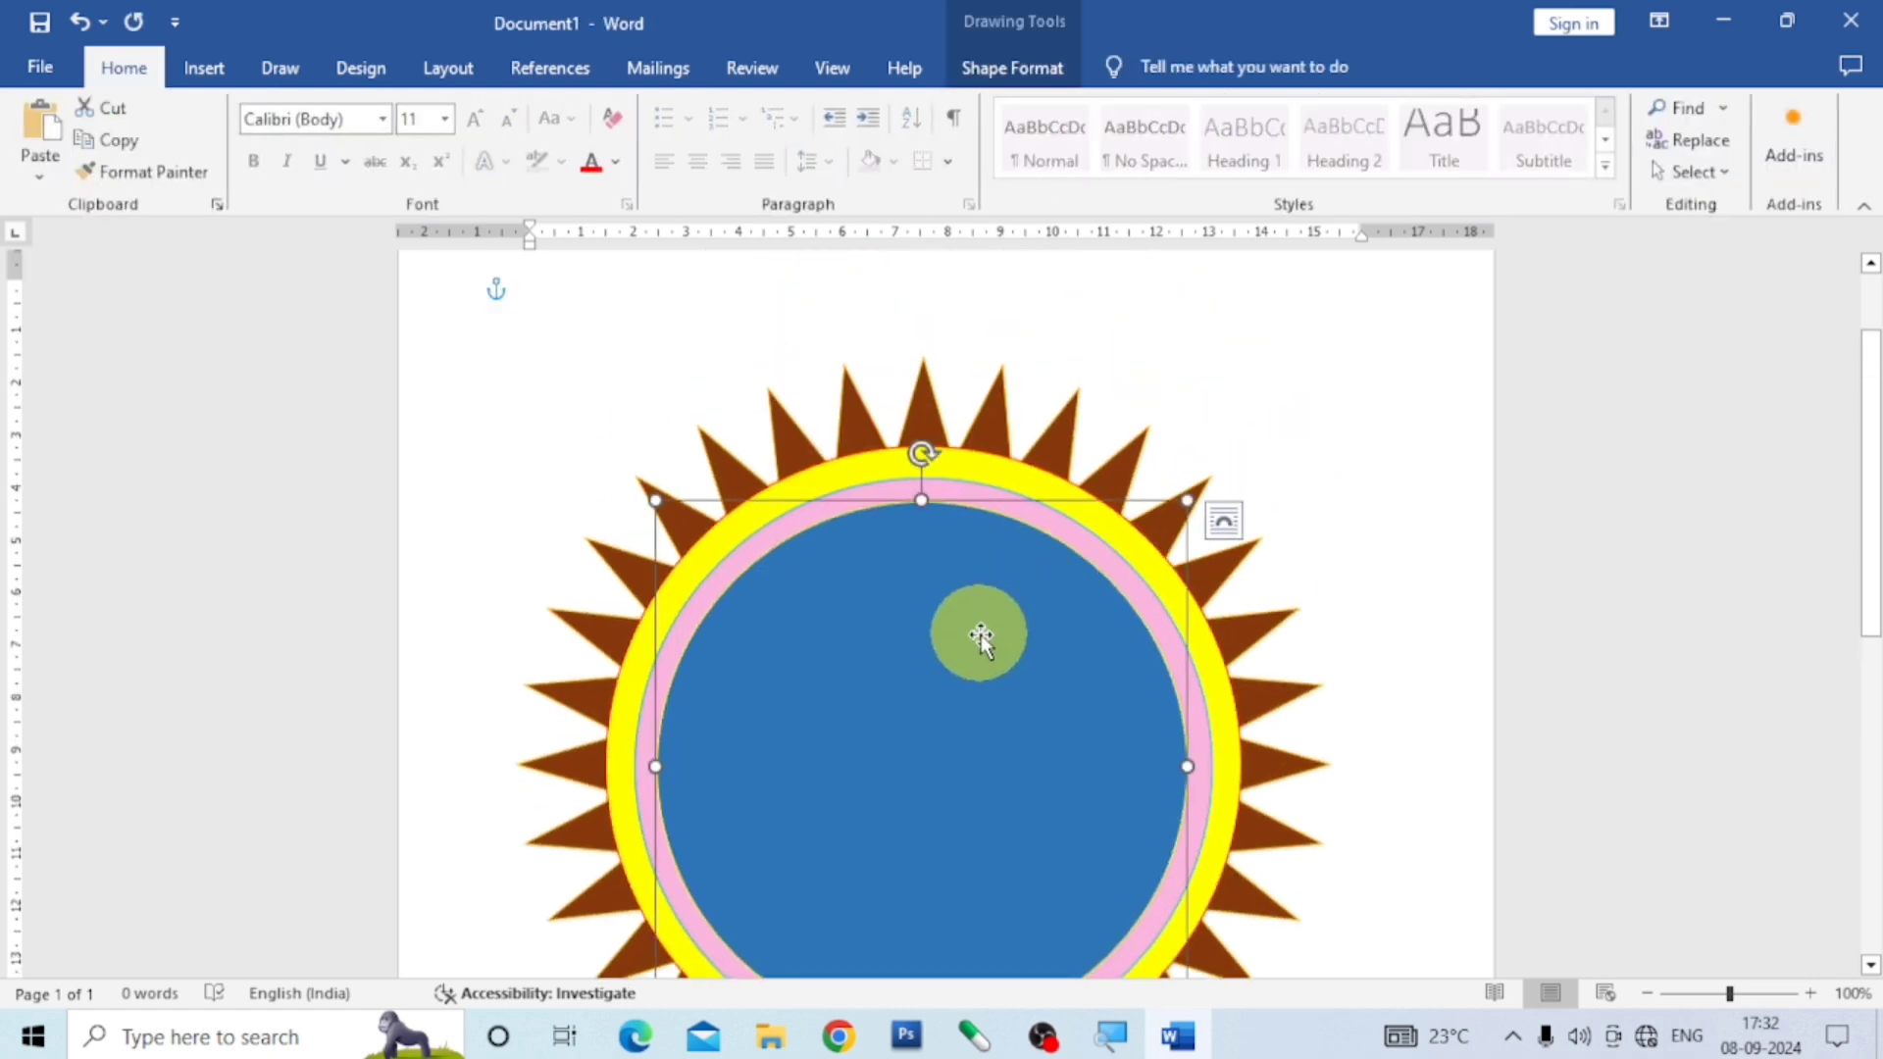
{"action": "left_click", "coordinate": [1128, 453], "text": "shift"}
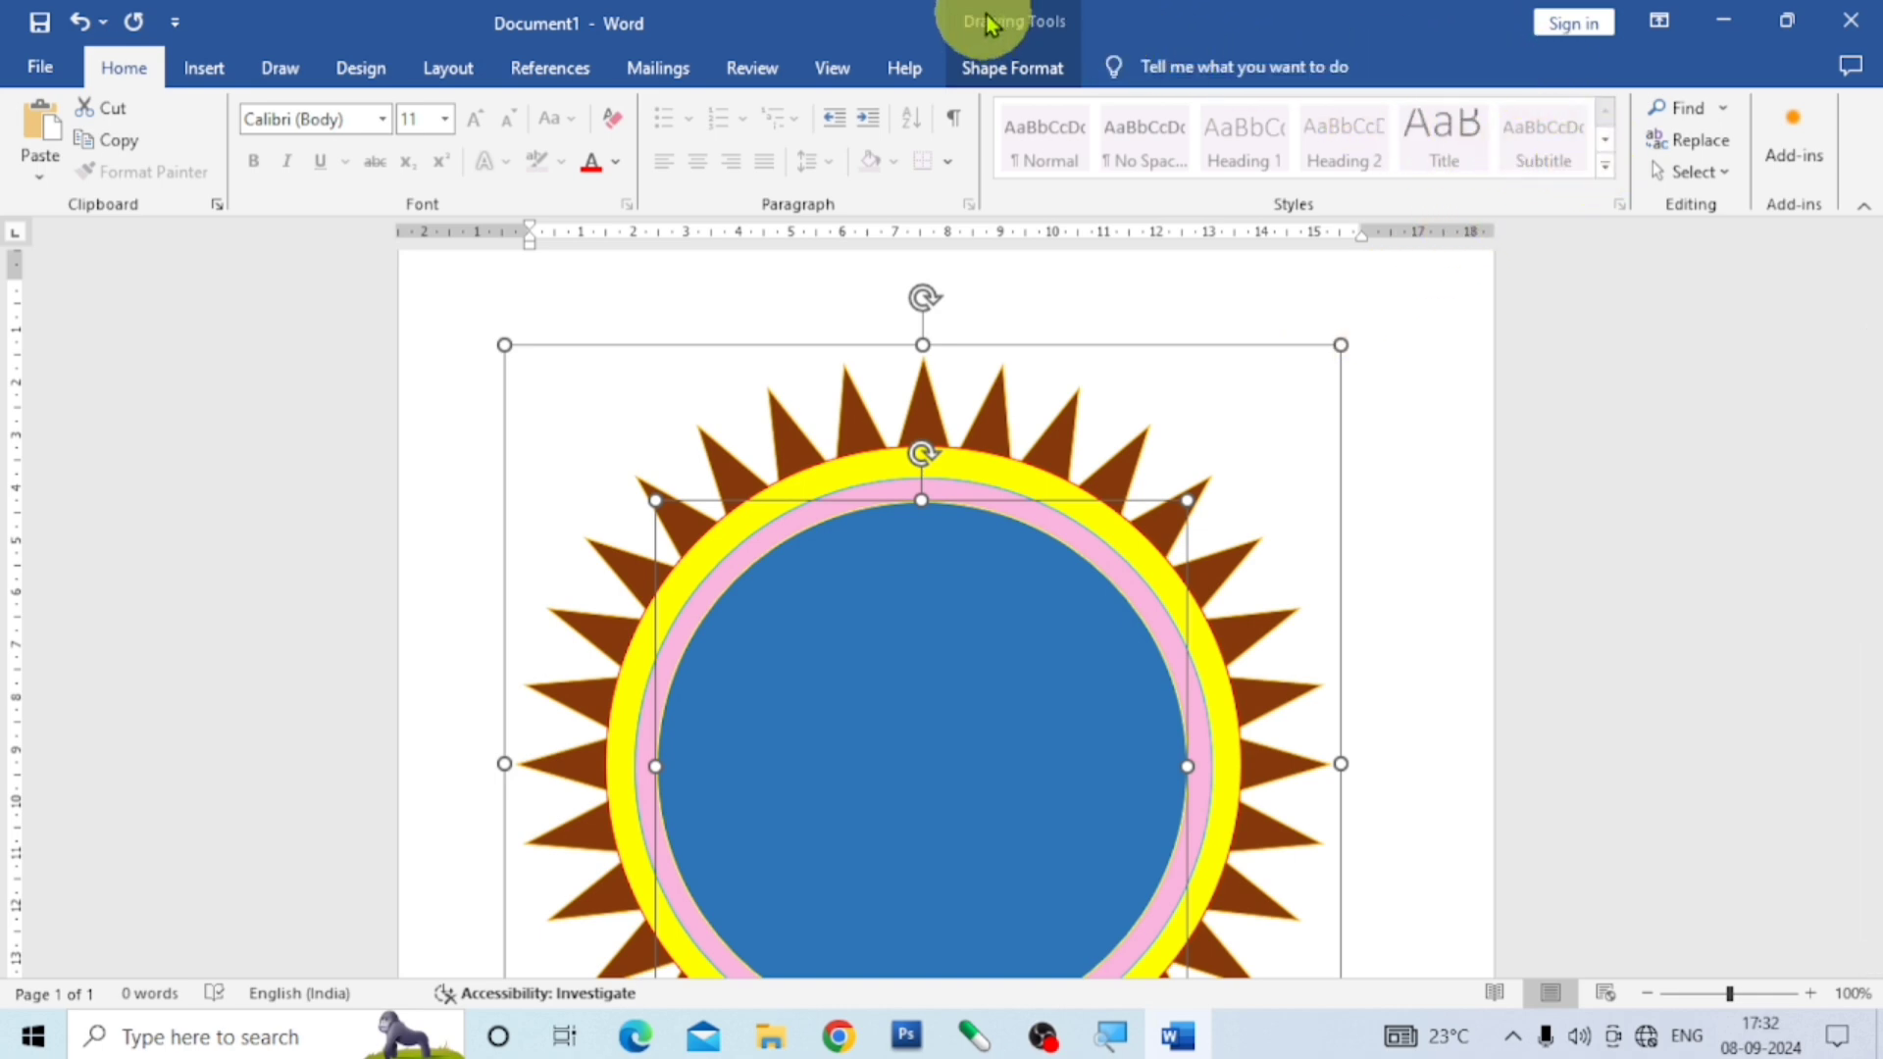
{"action": "left_click", "coordinate": [1000, 65]}
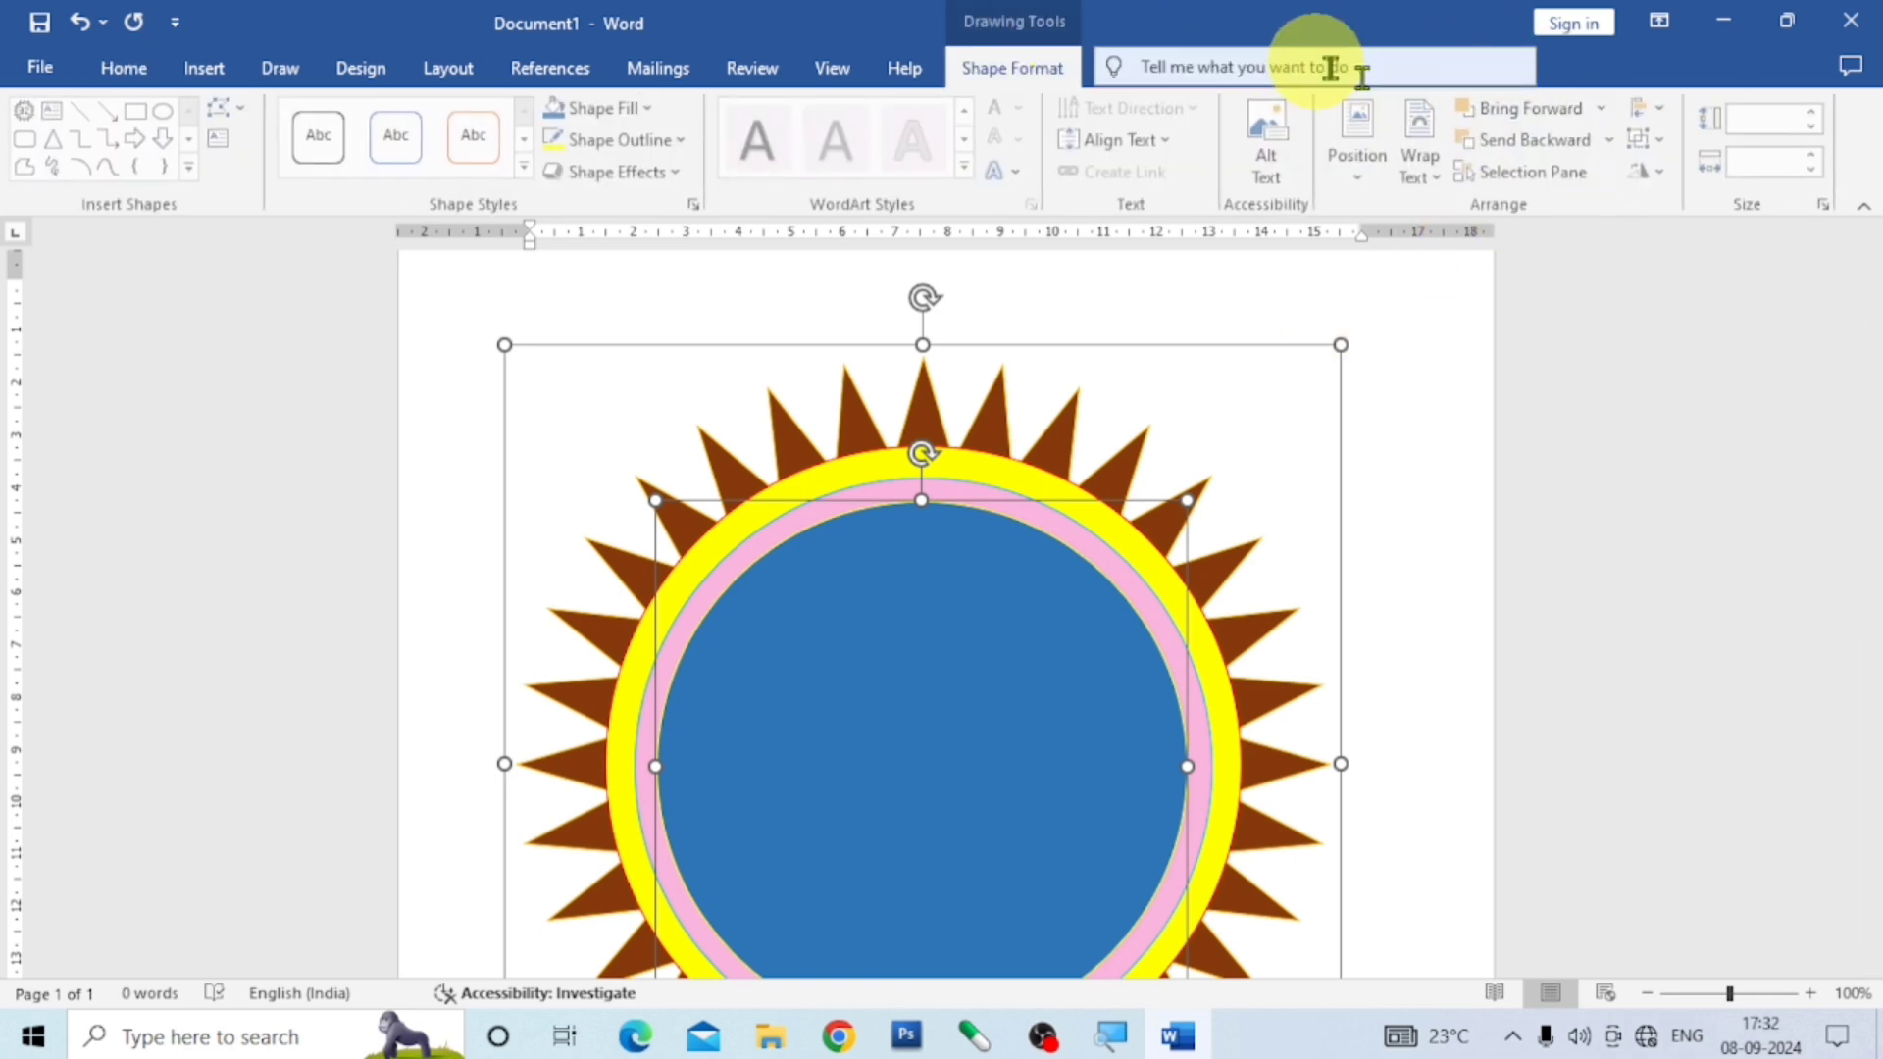
{"action": "left_click", "coordinate": [1664, 143]}
{"action": "left_click", "coordinate": [1687, 173]}
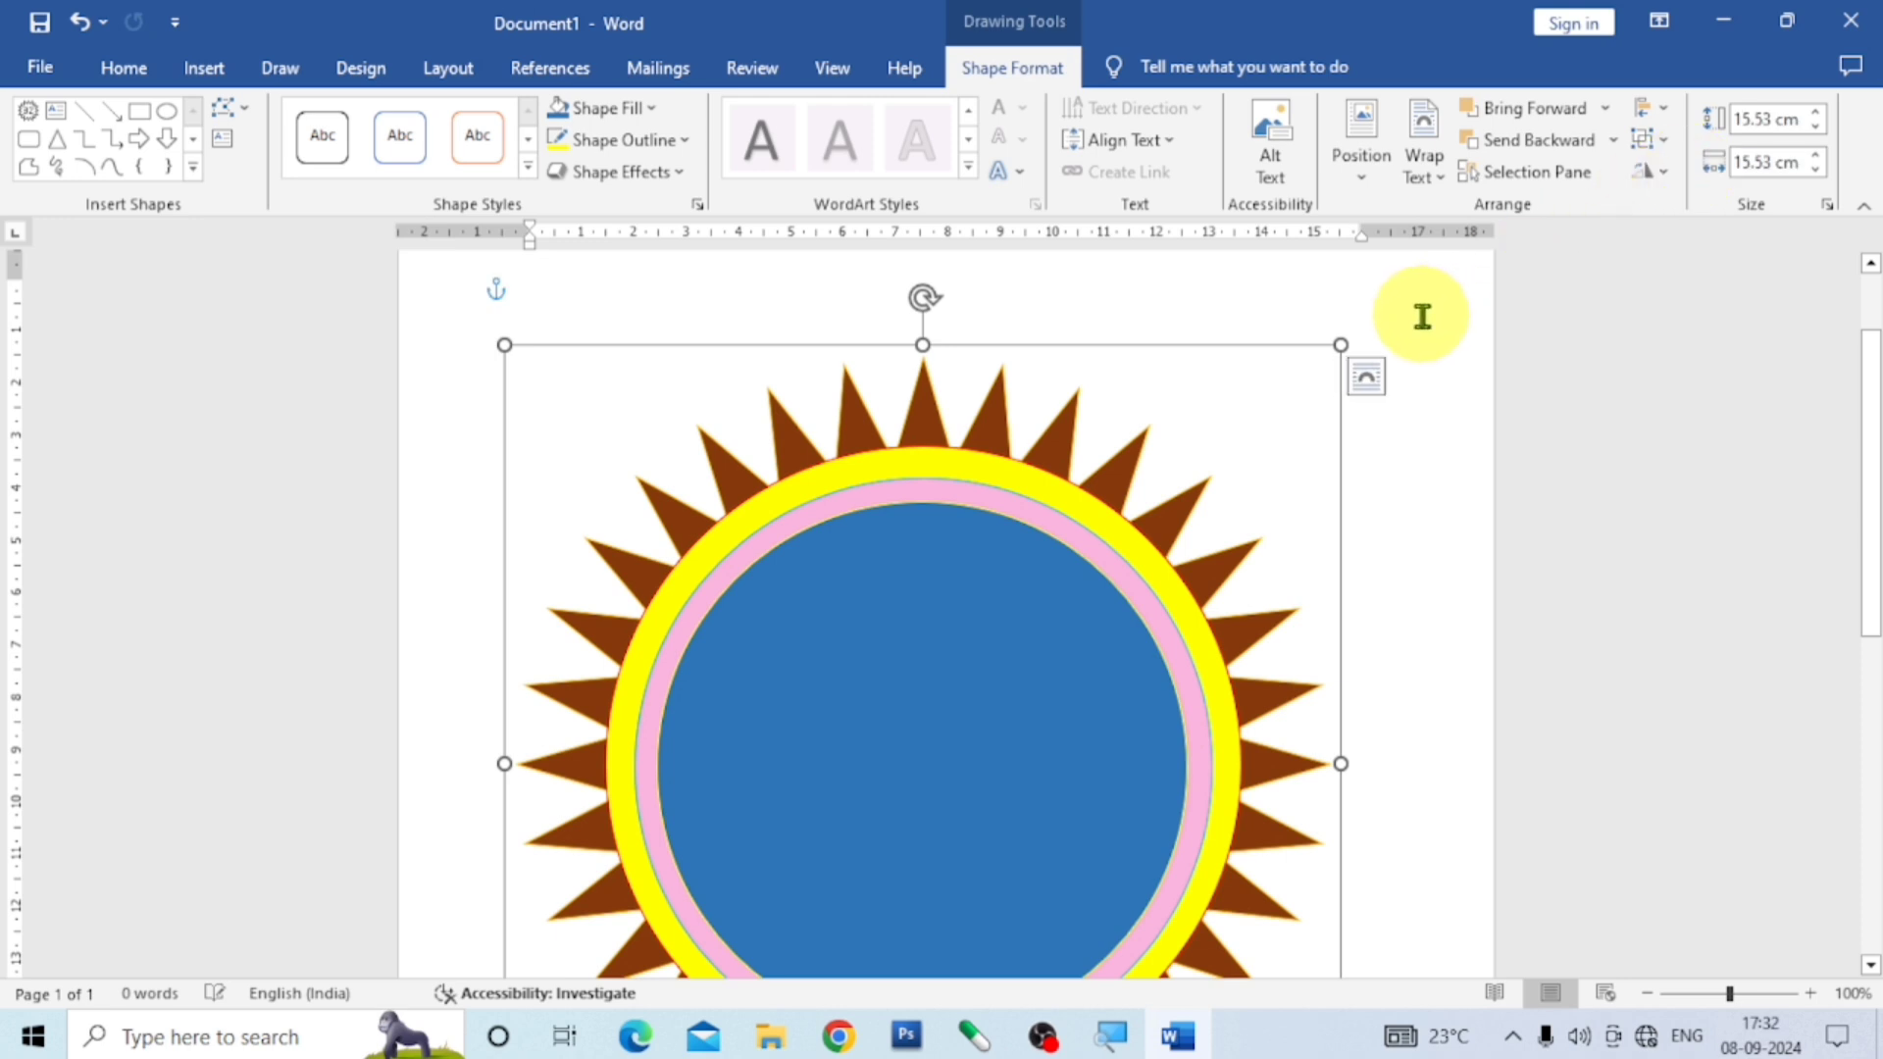
{"action": "scroll", "coordinate": [1282, 420], "scroll_direction": "down", "scroll_amount": 5}
{"action": "scroll", "coordinate": [1303, 437], "scroll_direction": "up", "scroll_amount": 4}
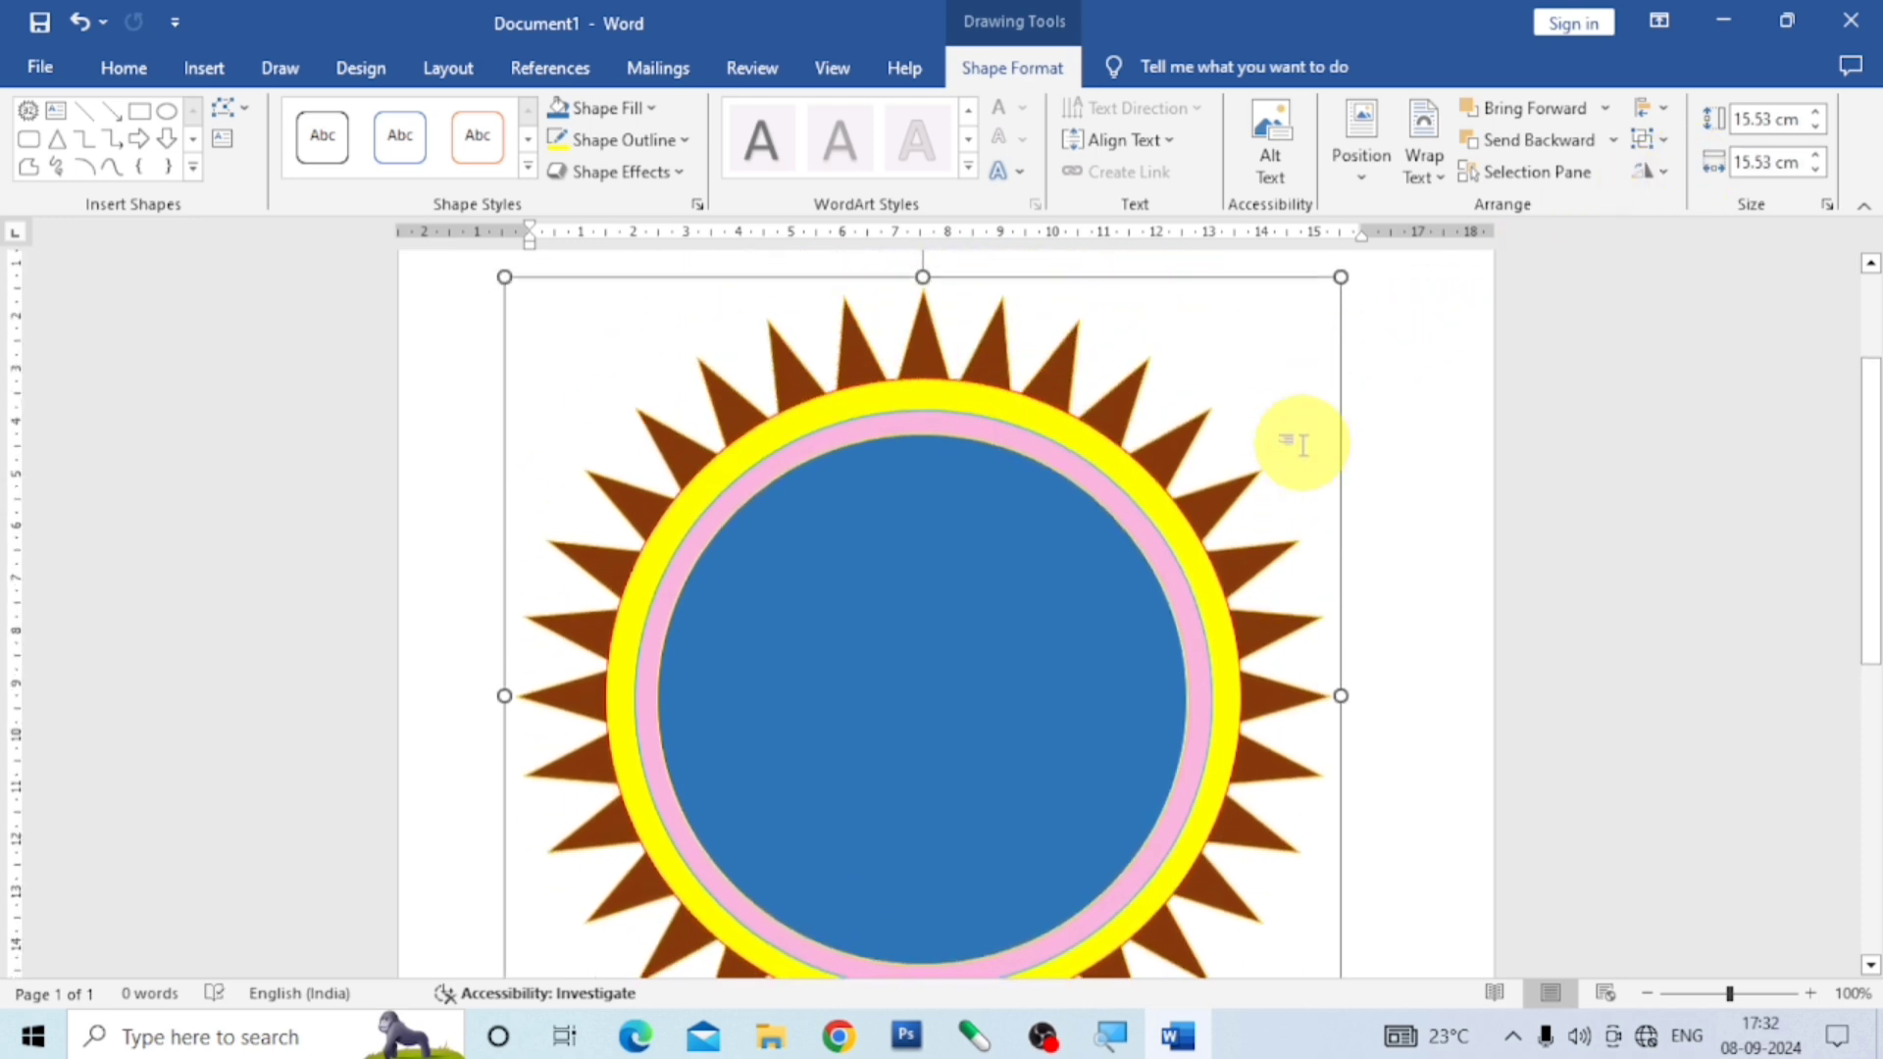
Draw a circle about 8.28 cm in diameter over the blue circle.
{"action": "left_click", "coordinate": [1386, 495]}
{"action": "left_click", "coordinate": [200, 68]}
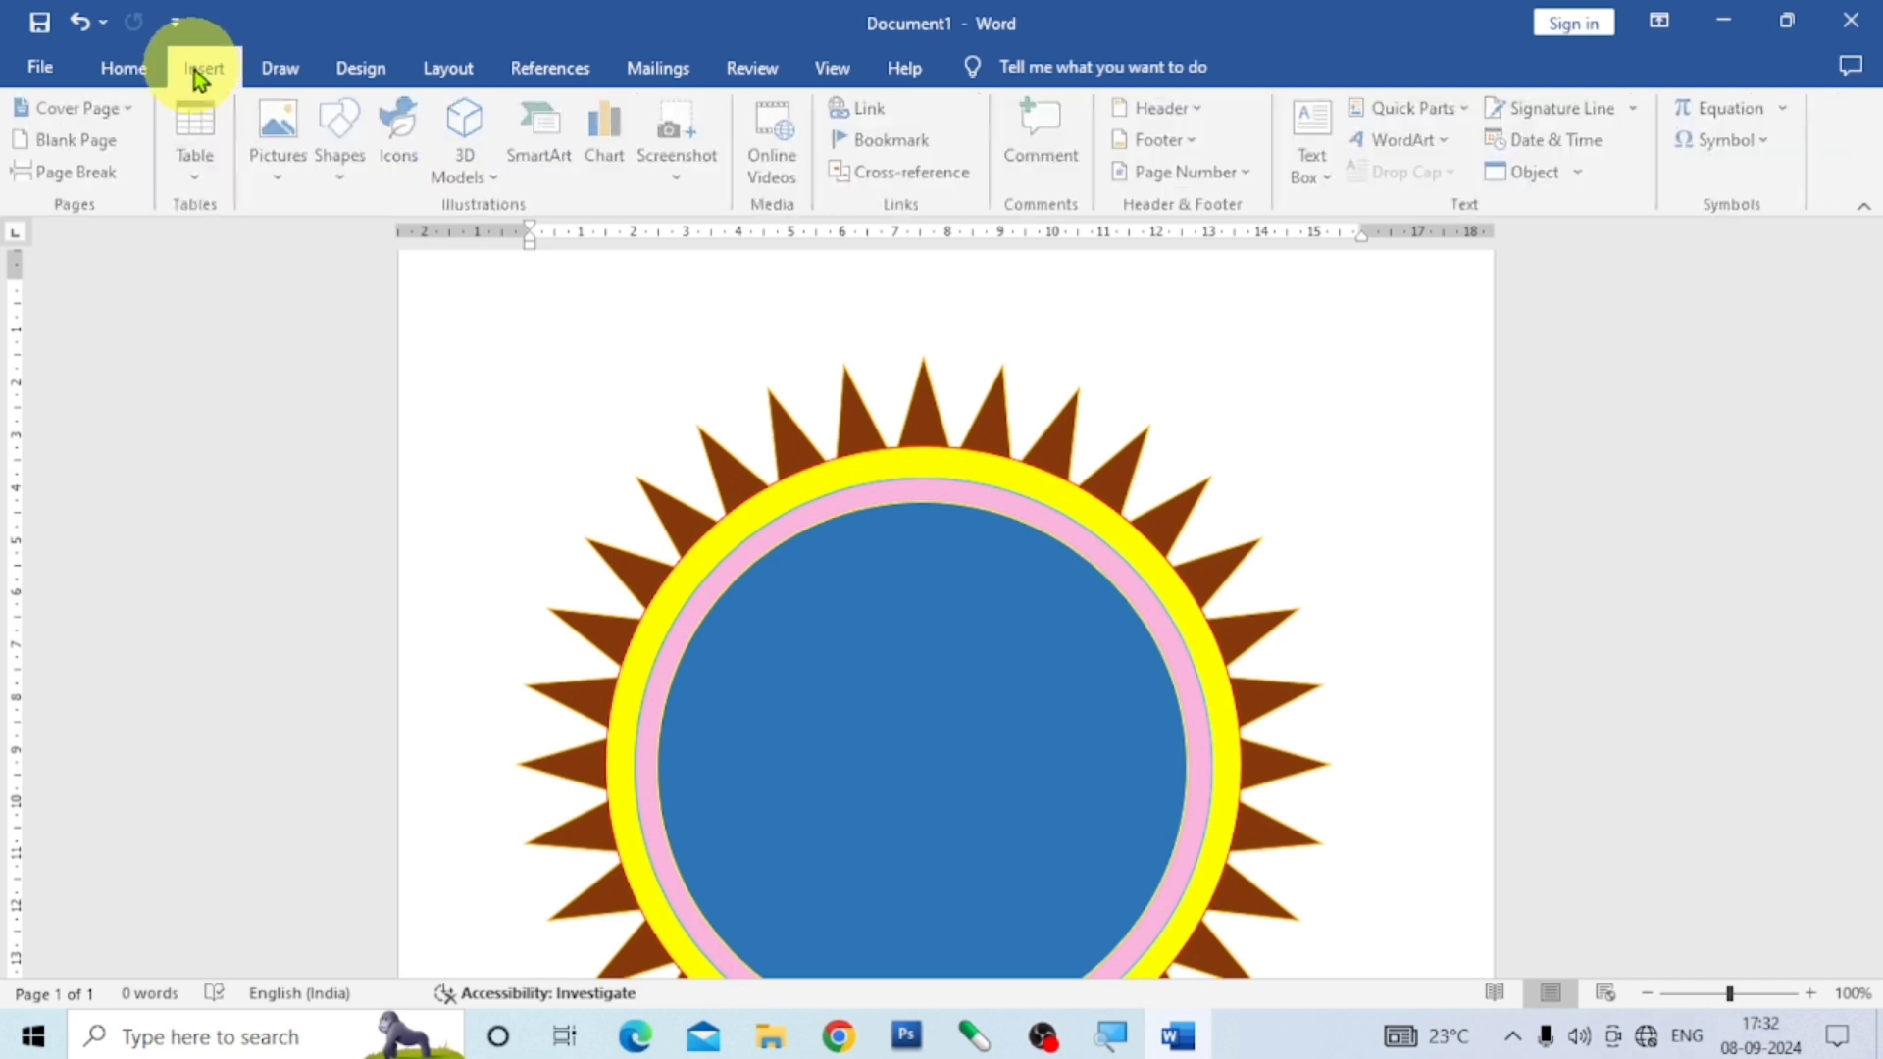
{"action": "left_click", "coordinate": [345, 181]}
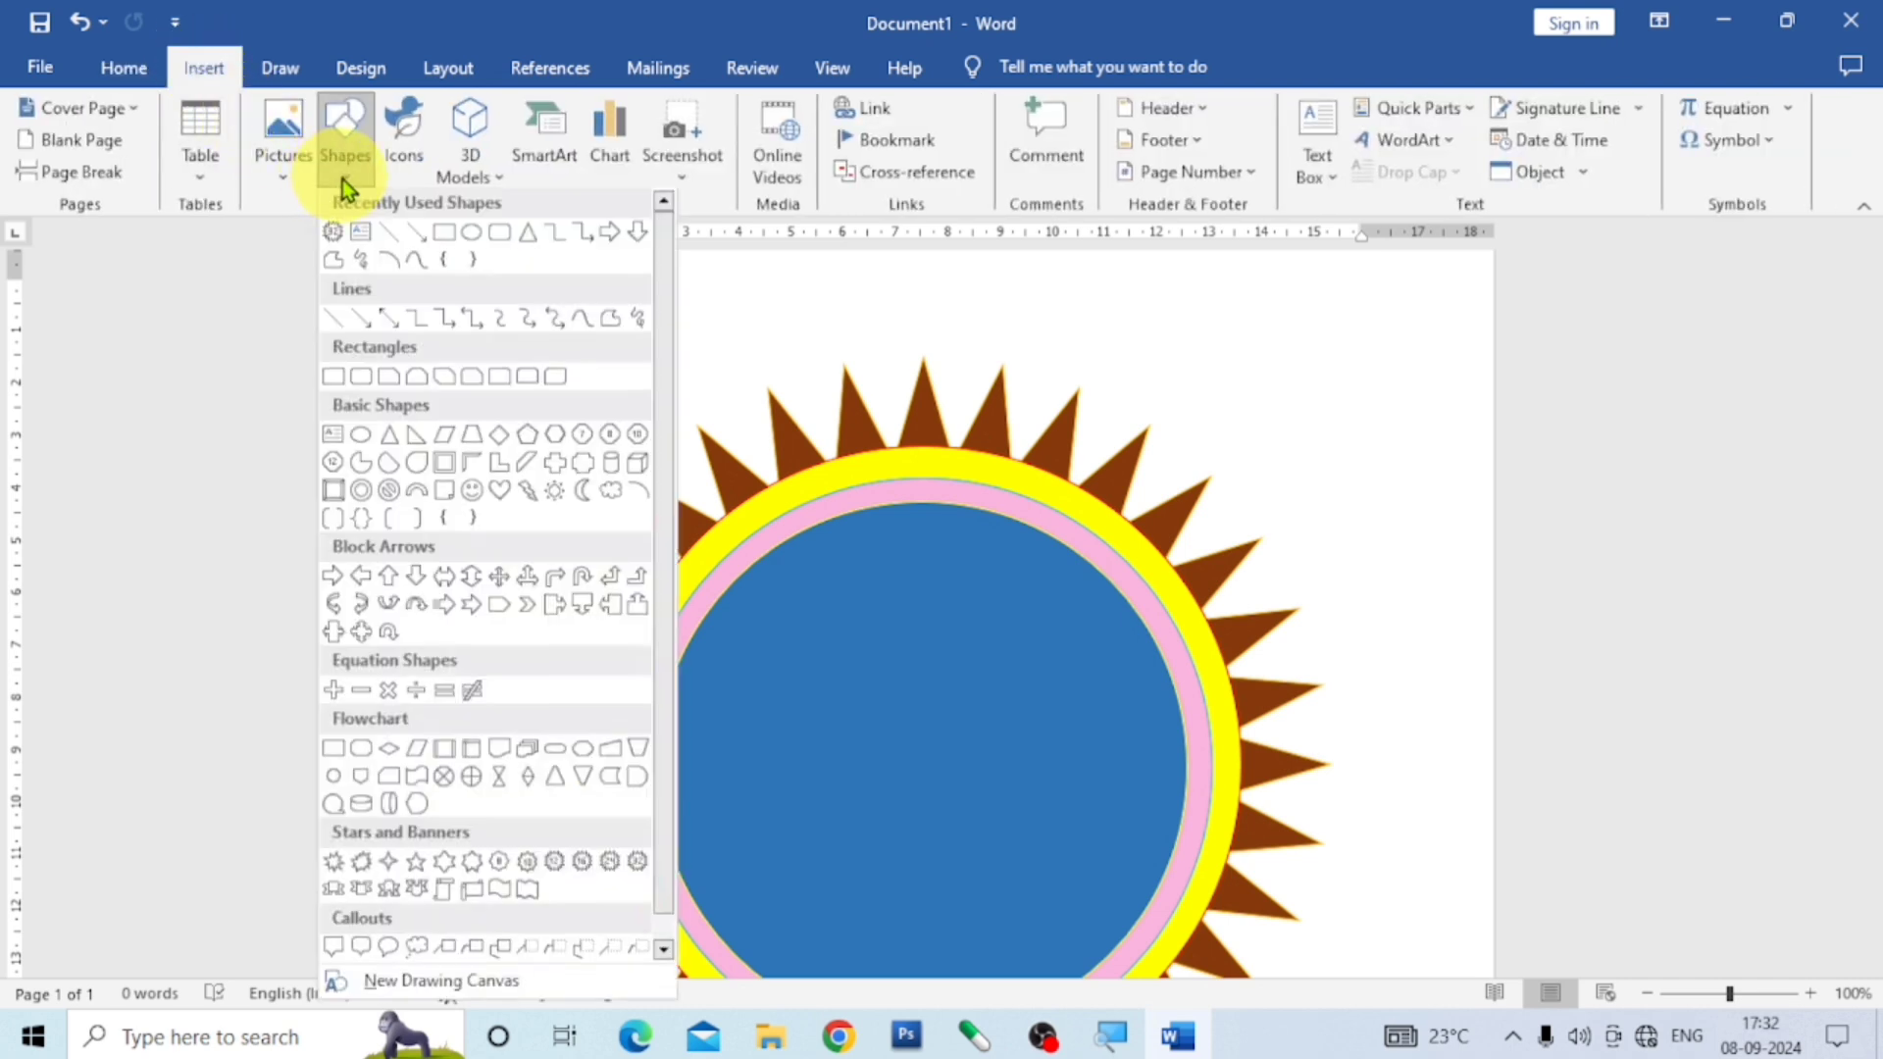
{"action": "left_click", "coordinate": [474, 233]}
{"action": "scroll", "coordinate": [1097, 436], "scroll_direction": "down", "scroll_amount": 4}
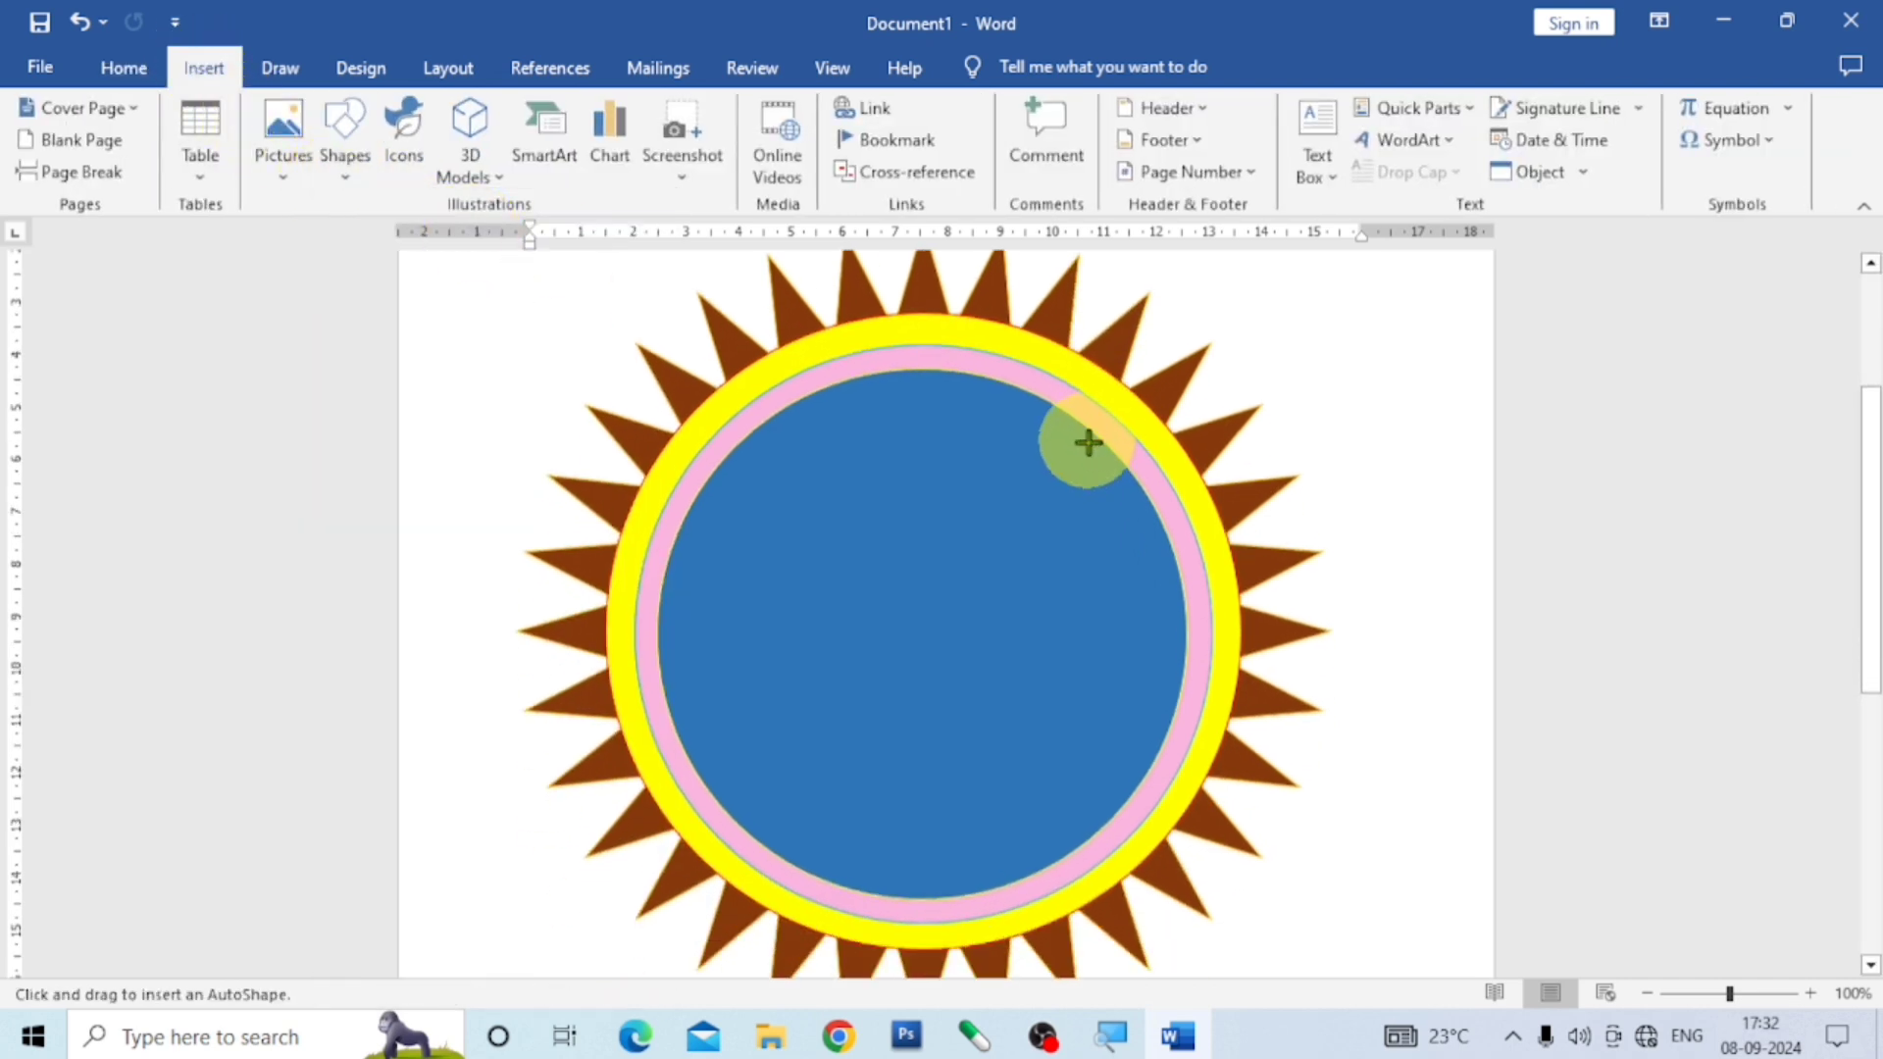
{"action": "scroll", "coordinate": [785, 362], "scroll_direction": "up", "scroll_amount": 1}
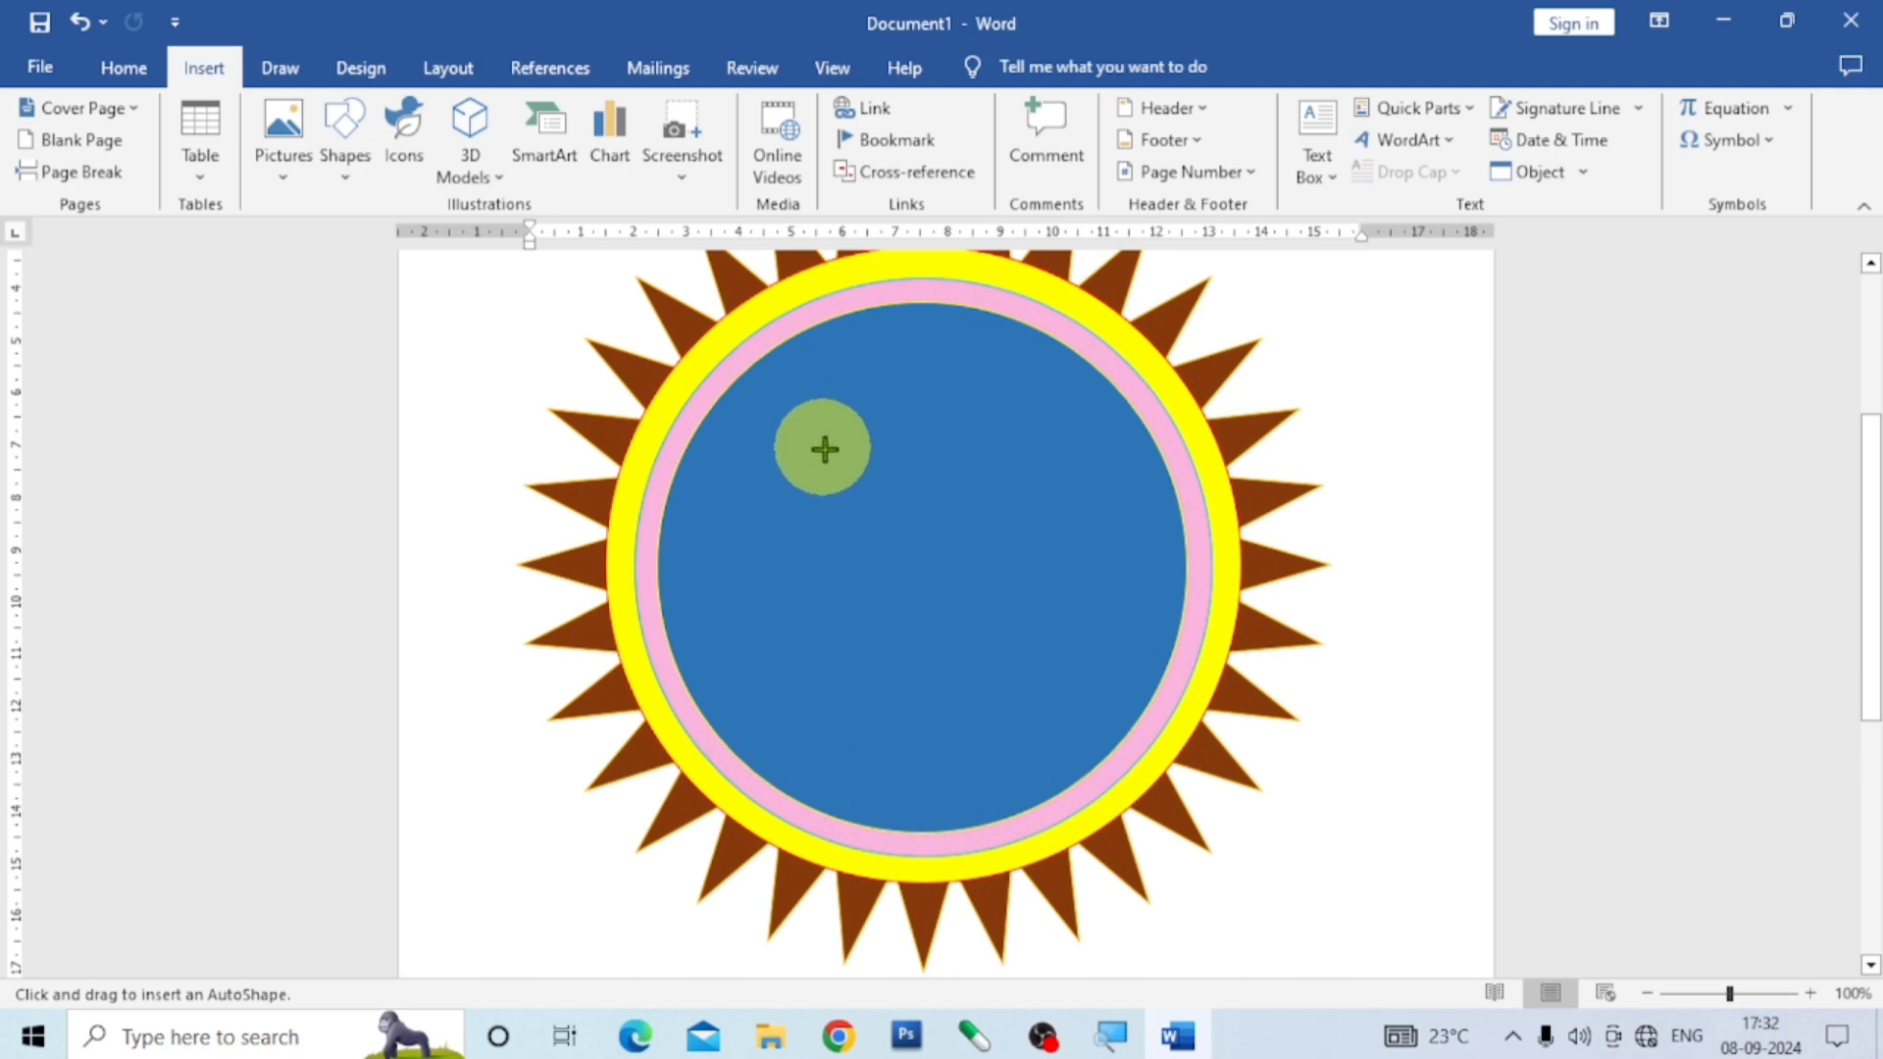
{"action": "left_click_drag", "start_coordinate": [774, 370], "coordinate": [1146, 803]}
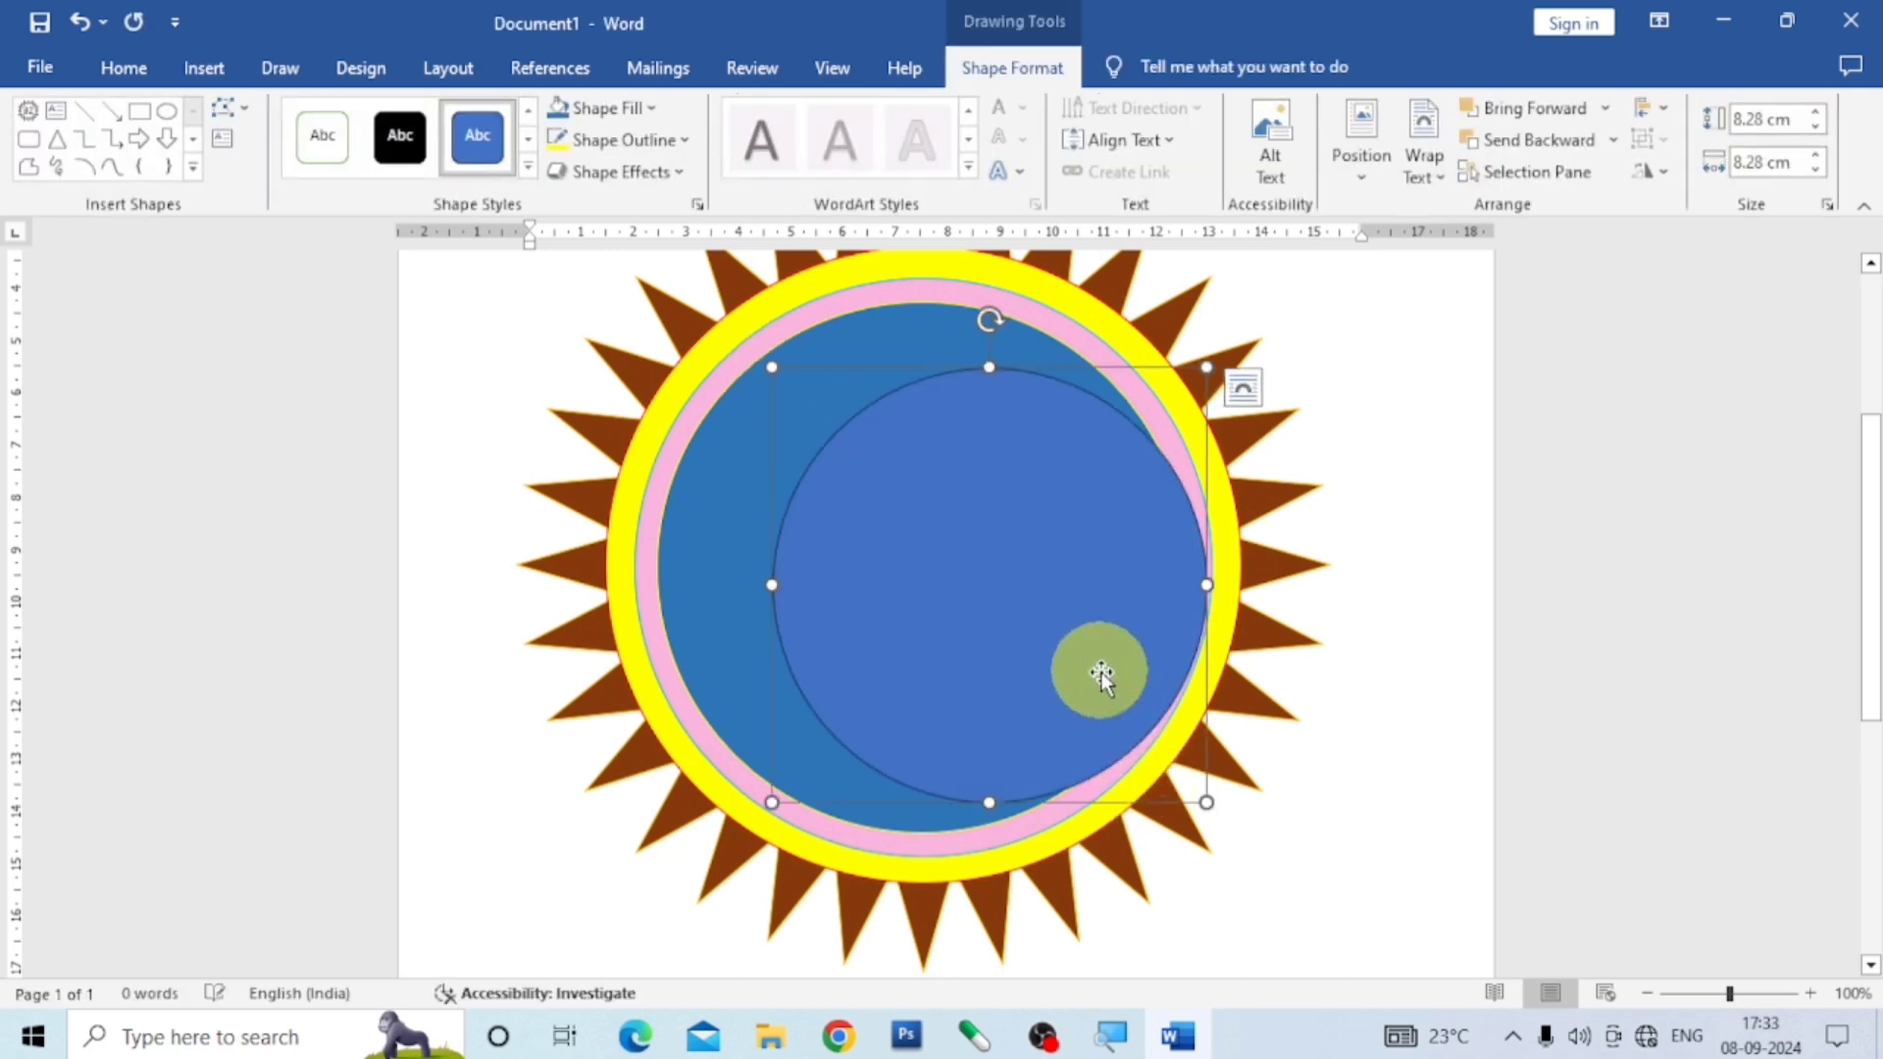
Reduce the new circle to about 8.15 cm in diameter and move it towards the centre of the blue circle.
{"action": "left_click_drag", "start_coordinate": [1101, 673], "coordinate": [1025, 641]}
{"action": "mouse_move", "coordinate": [1130, 771]}
{"action": "left_mouse_down"}
{"action": "mouse_move", "coordinate": [1152, 803]}
{"action": "mouse_move", "coordinate": [1105, 726]}
{"action": "mouse_move", "coordinate": [1122, 737]}
{"action": "left_mouse_up"}
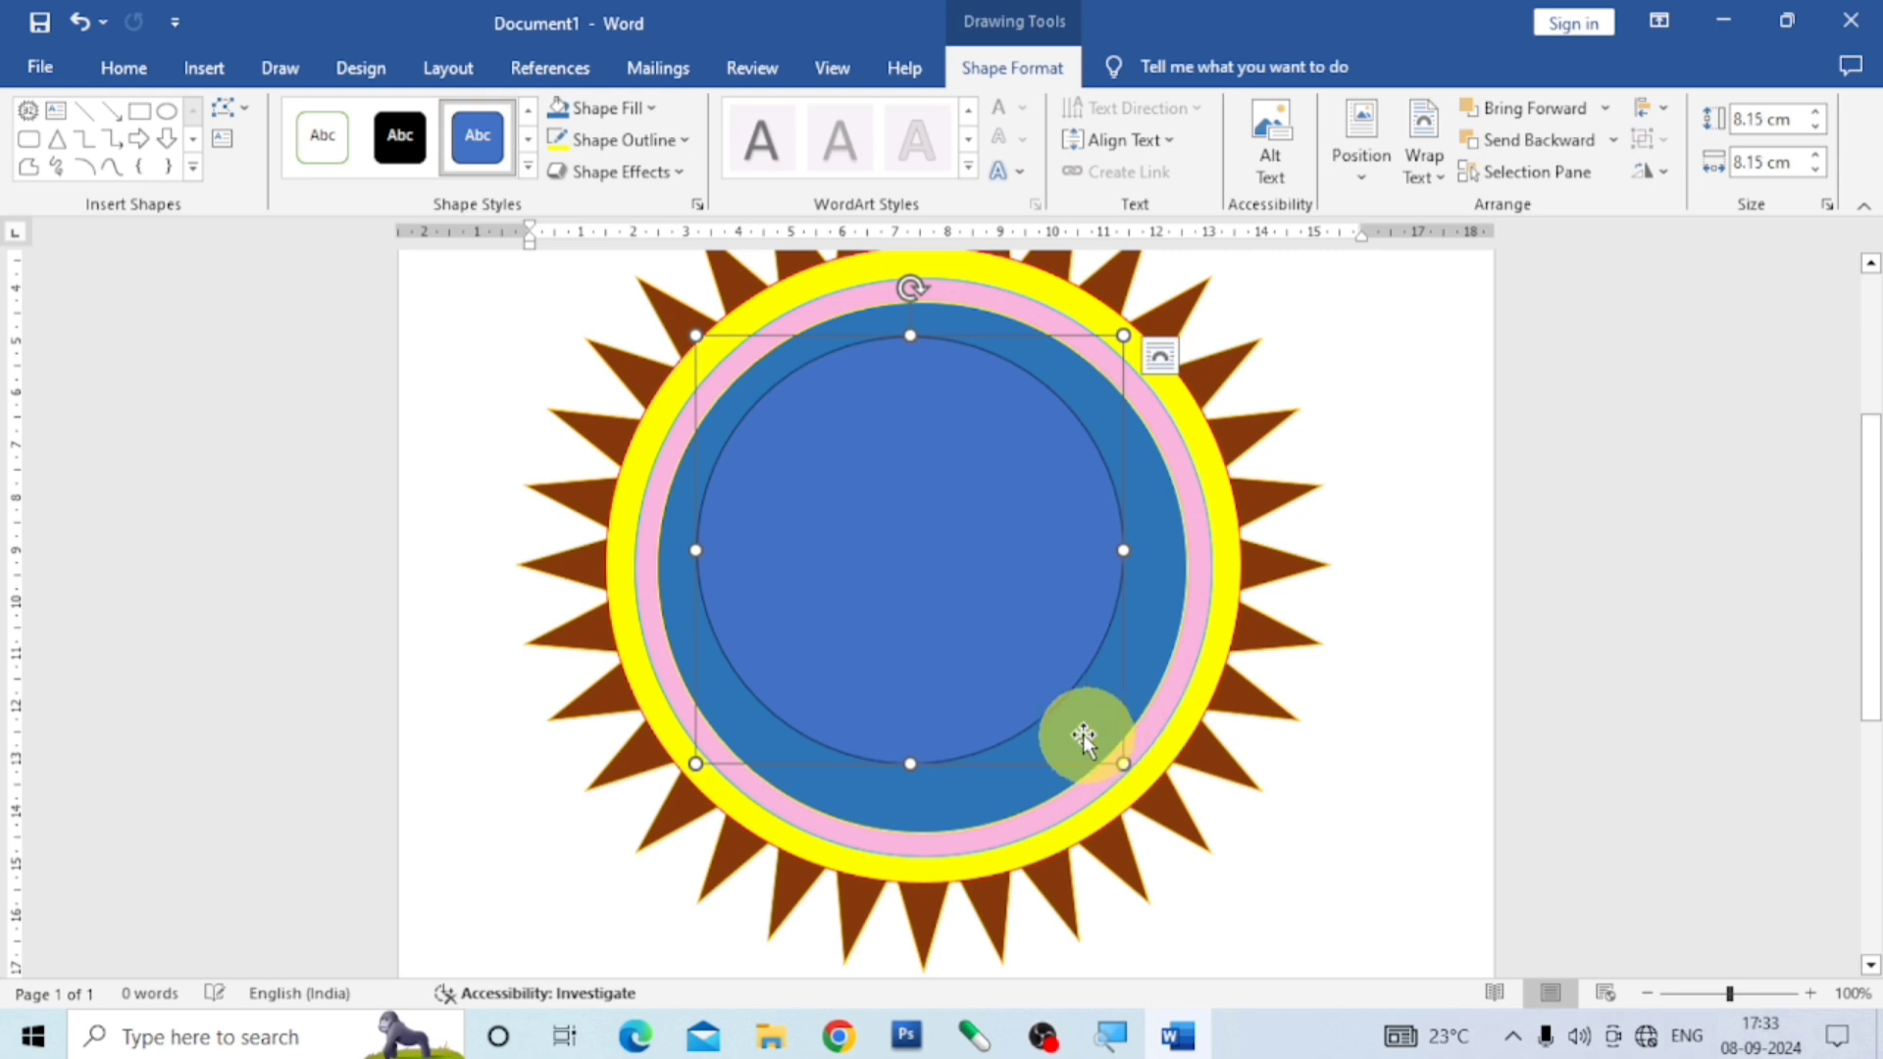
{"action": "mouse_move", "coordinate": [962, 571]}
{"action": "left_mouse_down"}
{"action": "mouse_move", "coordinate": [981, 593]}
{"action": "mouse_move", "coordinate": [971, 576]}
{"action": "left_mouse_up"}
{"action": "key", "text": "Down"}
{"action": "key", "text": "Down"}
{"action": "key", "text": "Down"}
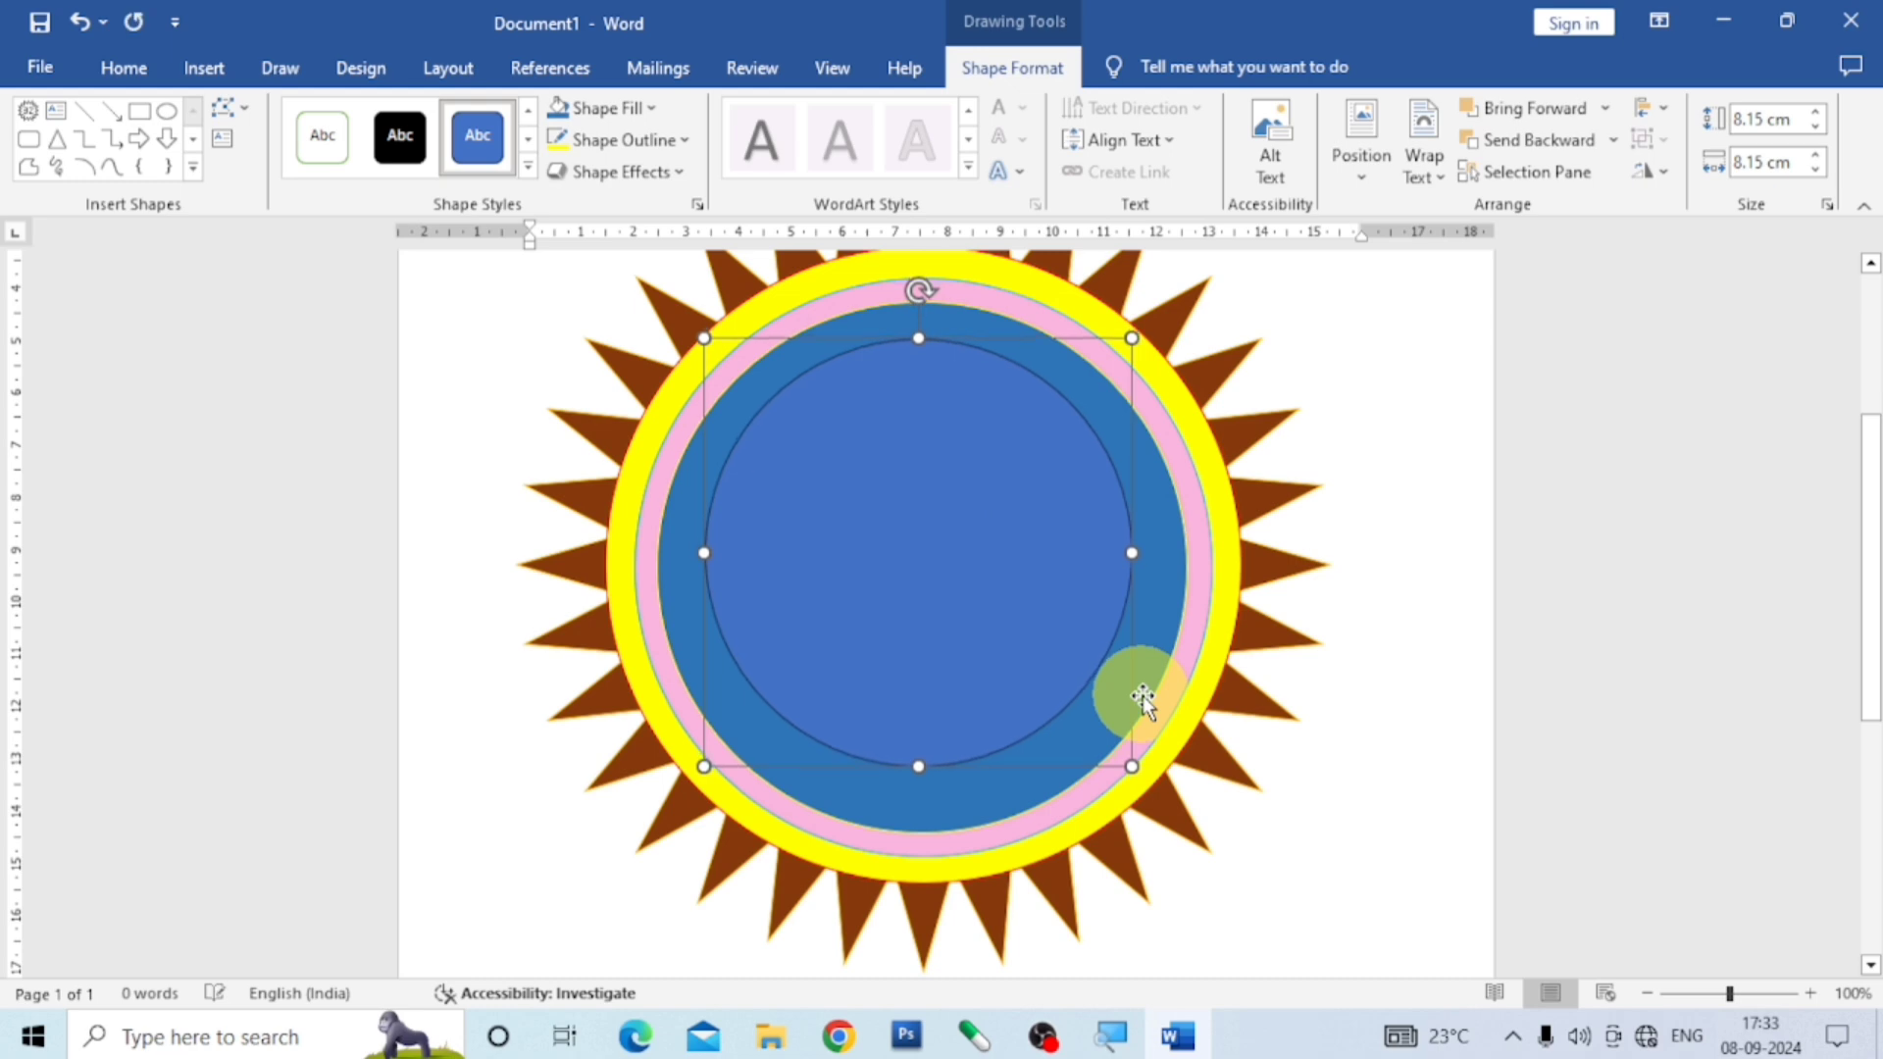
{"action": "key", "text": "Down"}
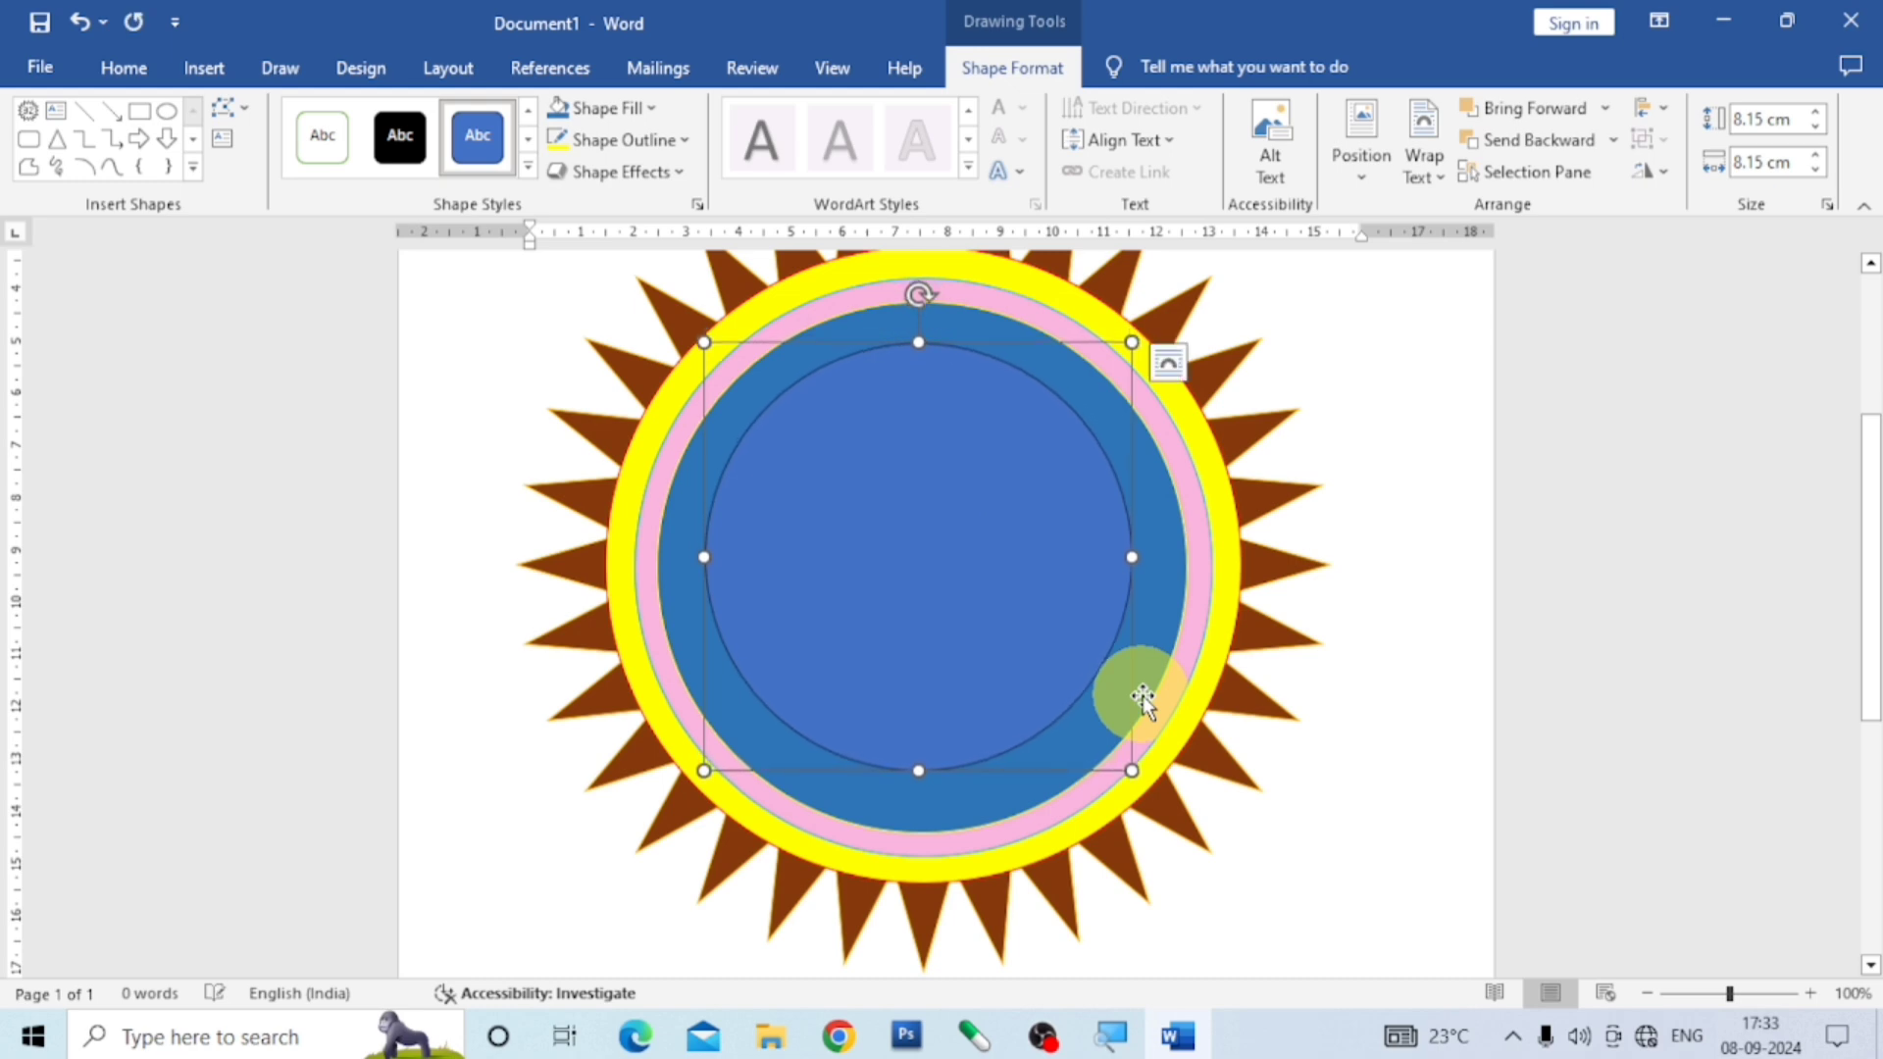
{"action": "key", "text": "Right"}
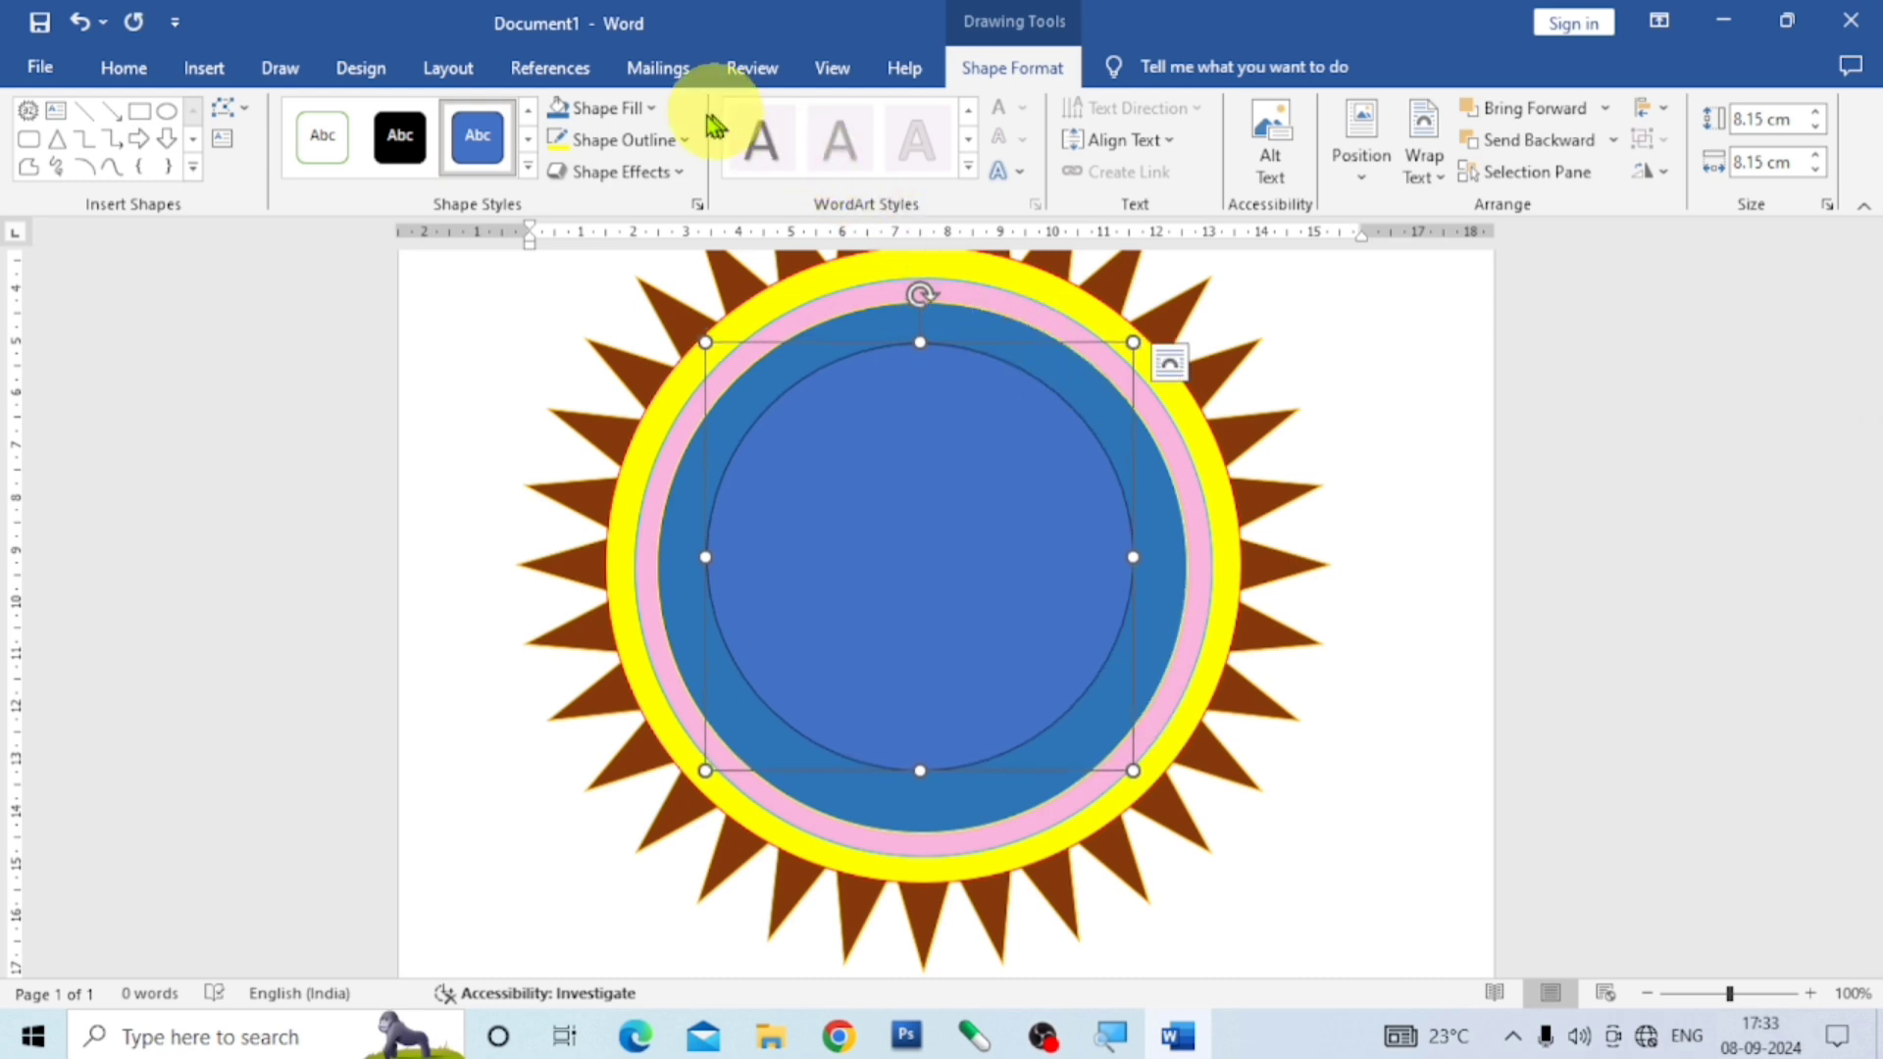
Fill the innermost circle with white and nudge it so an even blue ring surrounds it.
{"action": "left_click", "coordinate": [652, 108]}
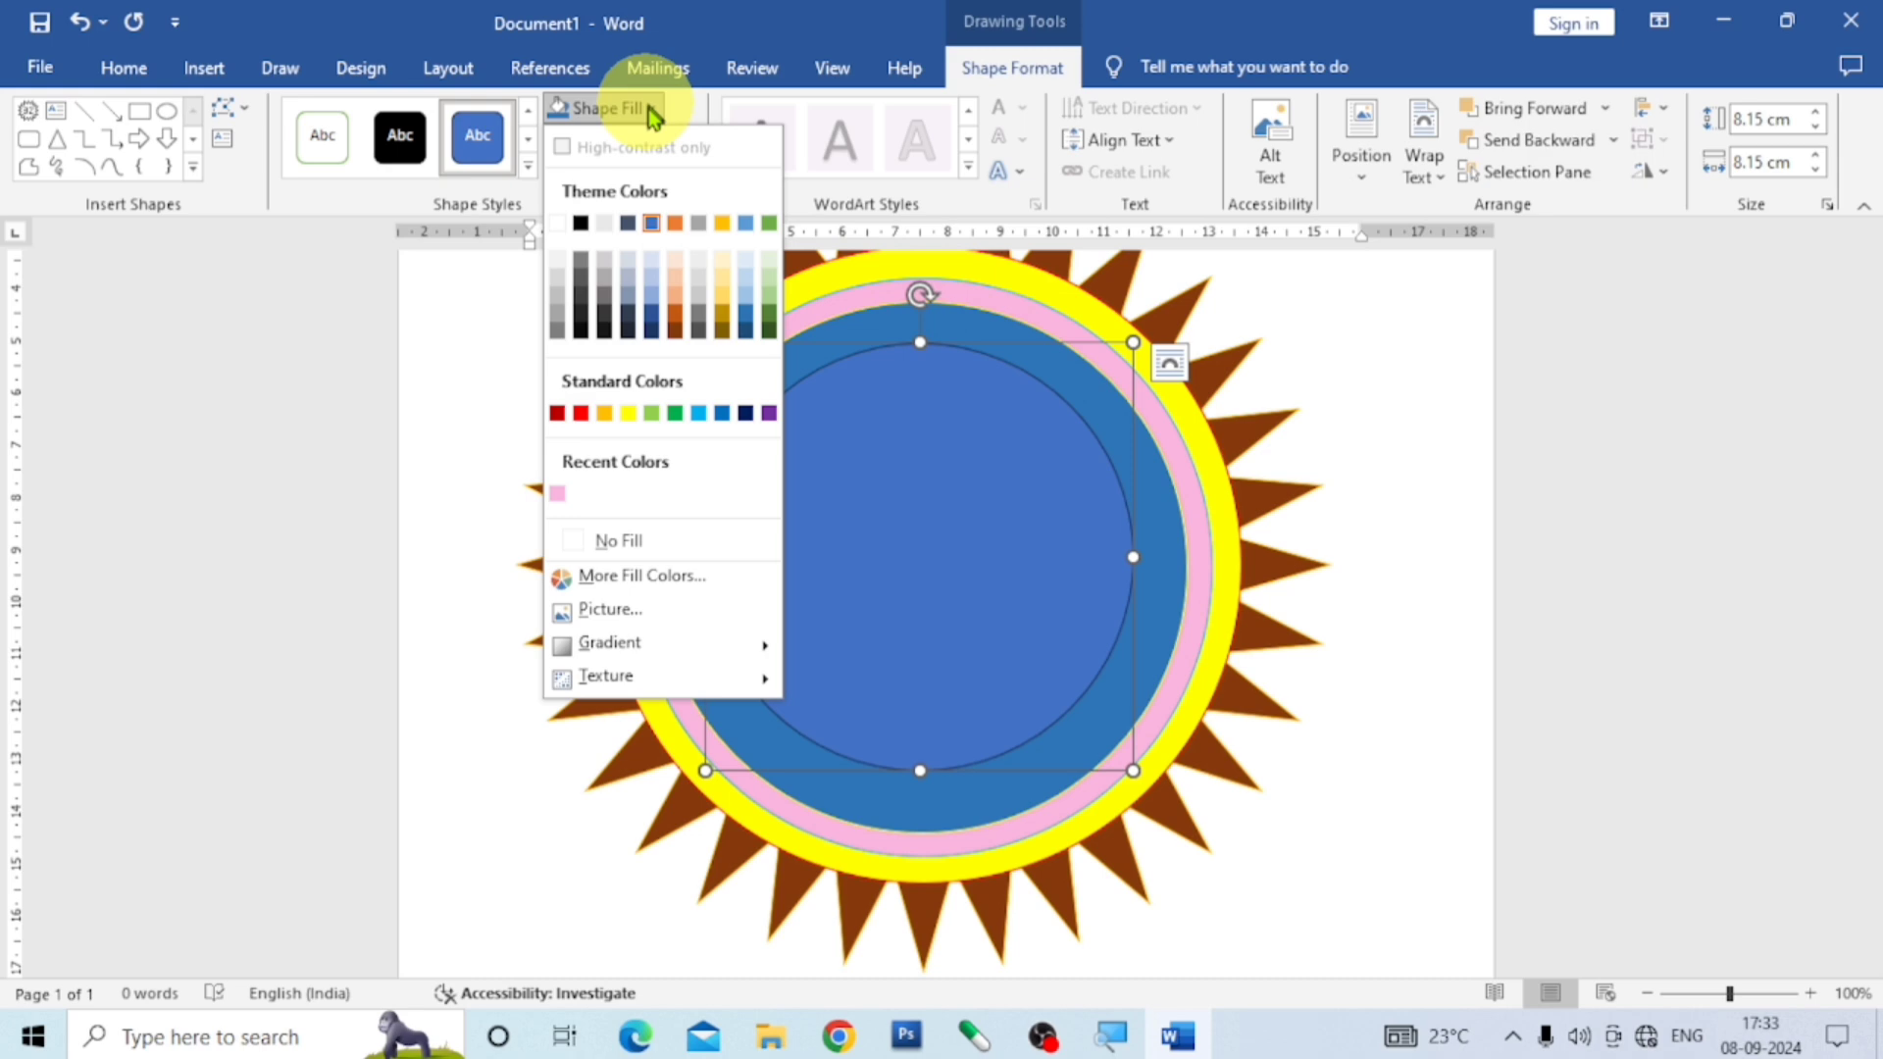
{"action": "left_click", "coordinate": [558, 222]}
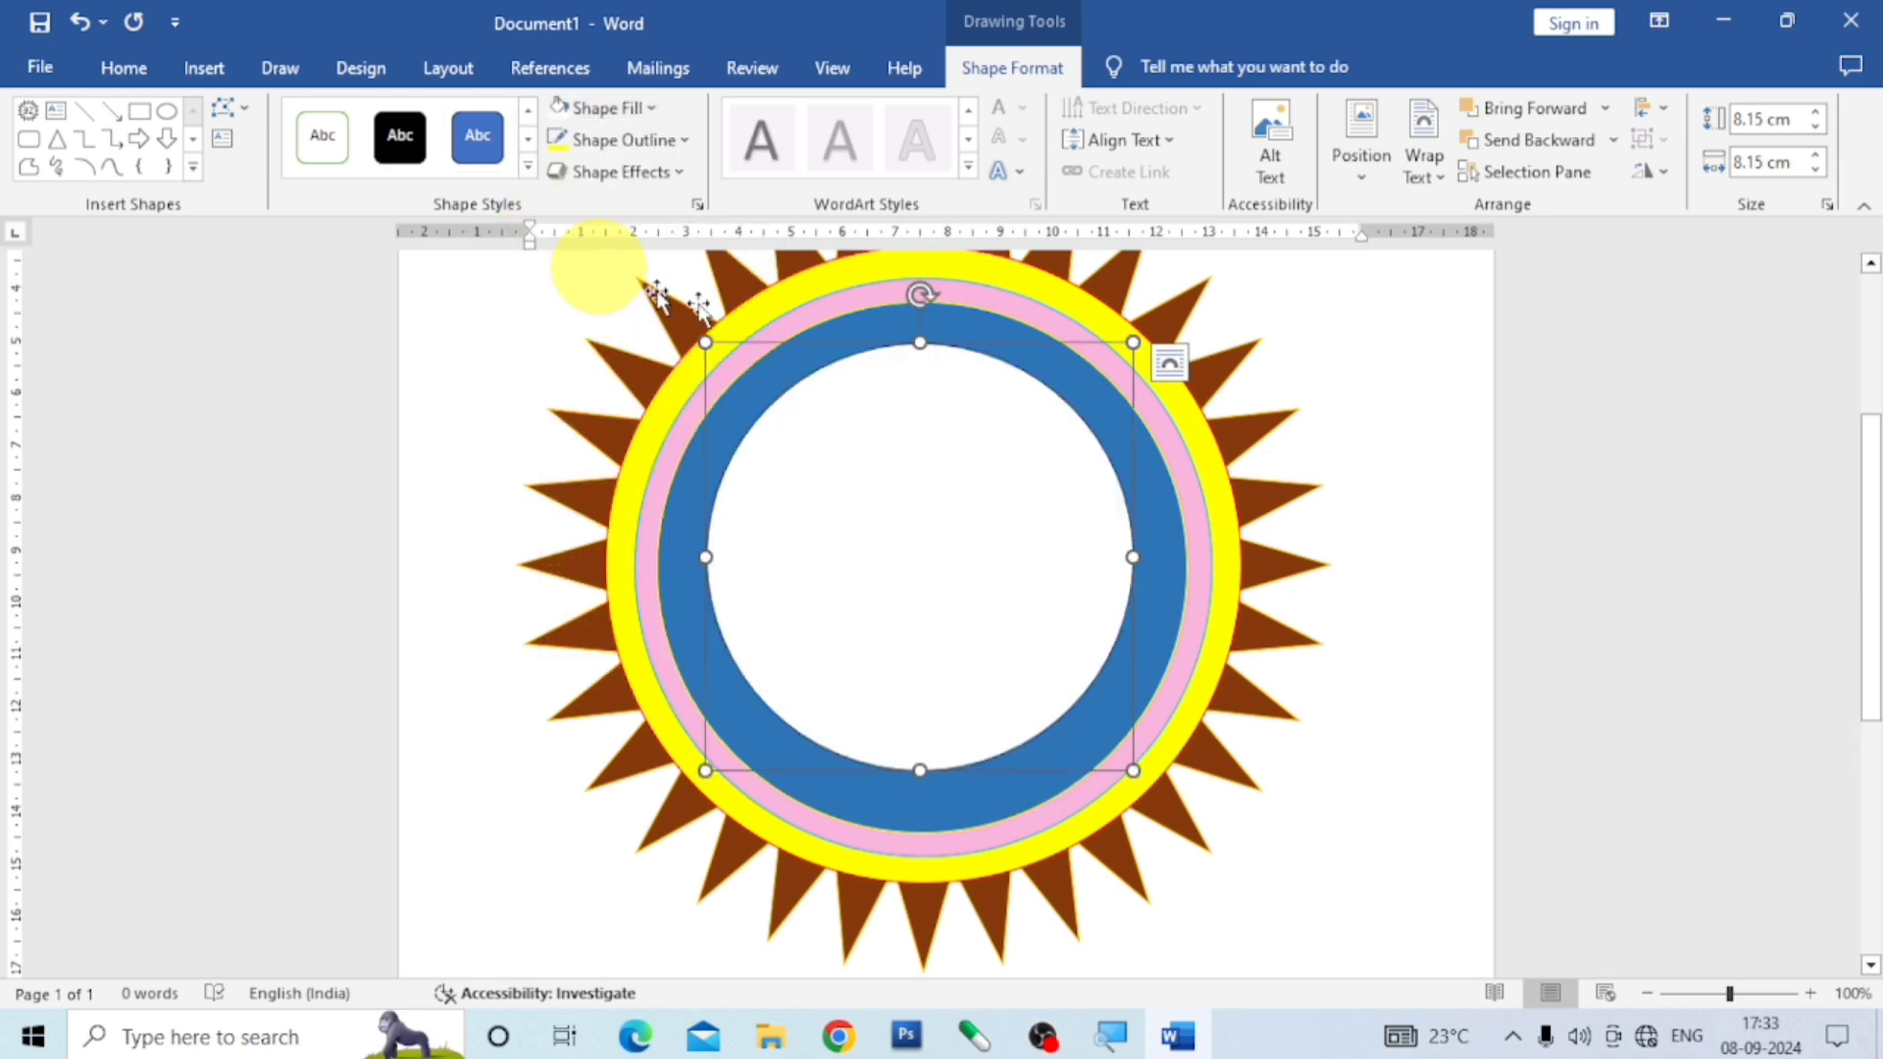
{"action": "key", "text": "Down"}
{"action": "key", "text": "Down"}
{"action": "key", "text": "Down"}
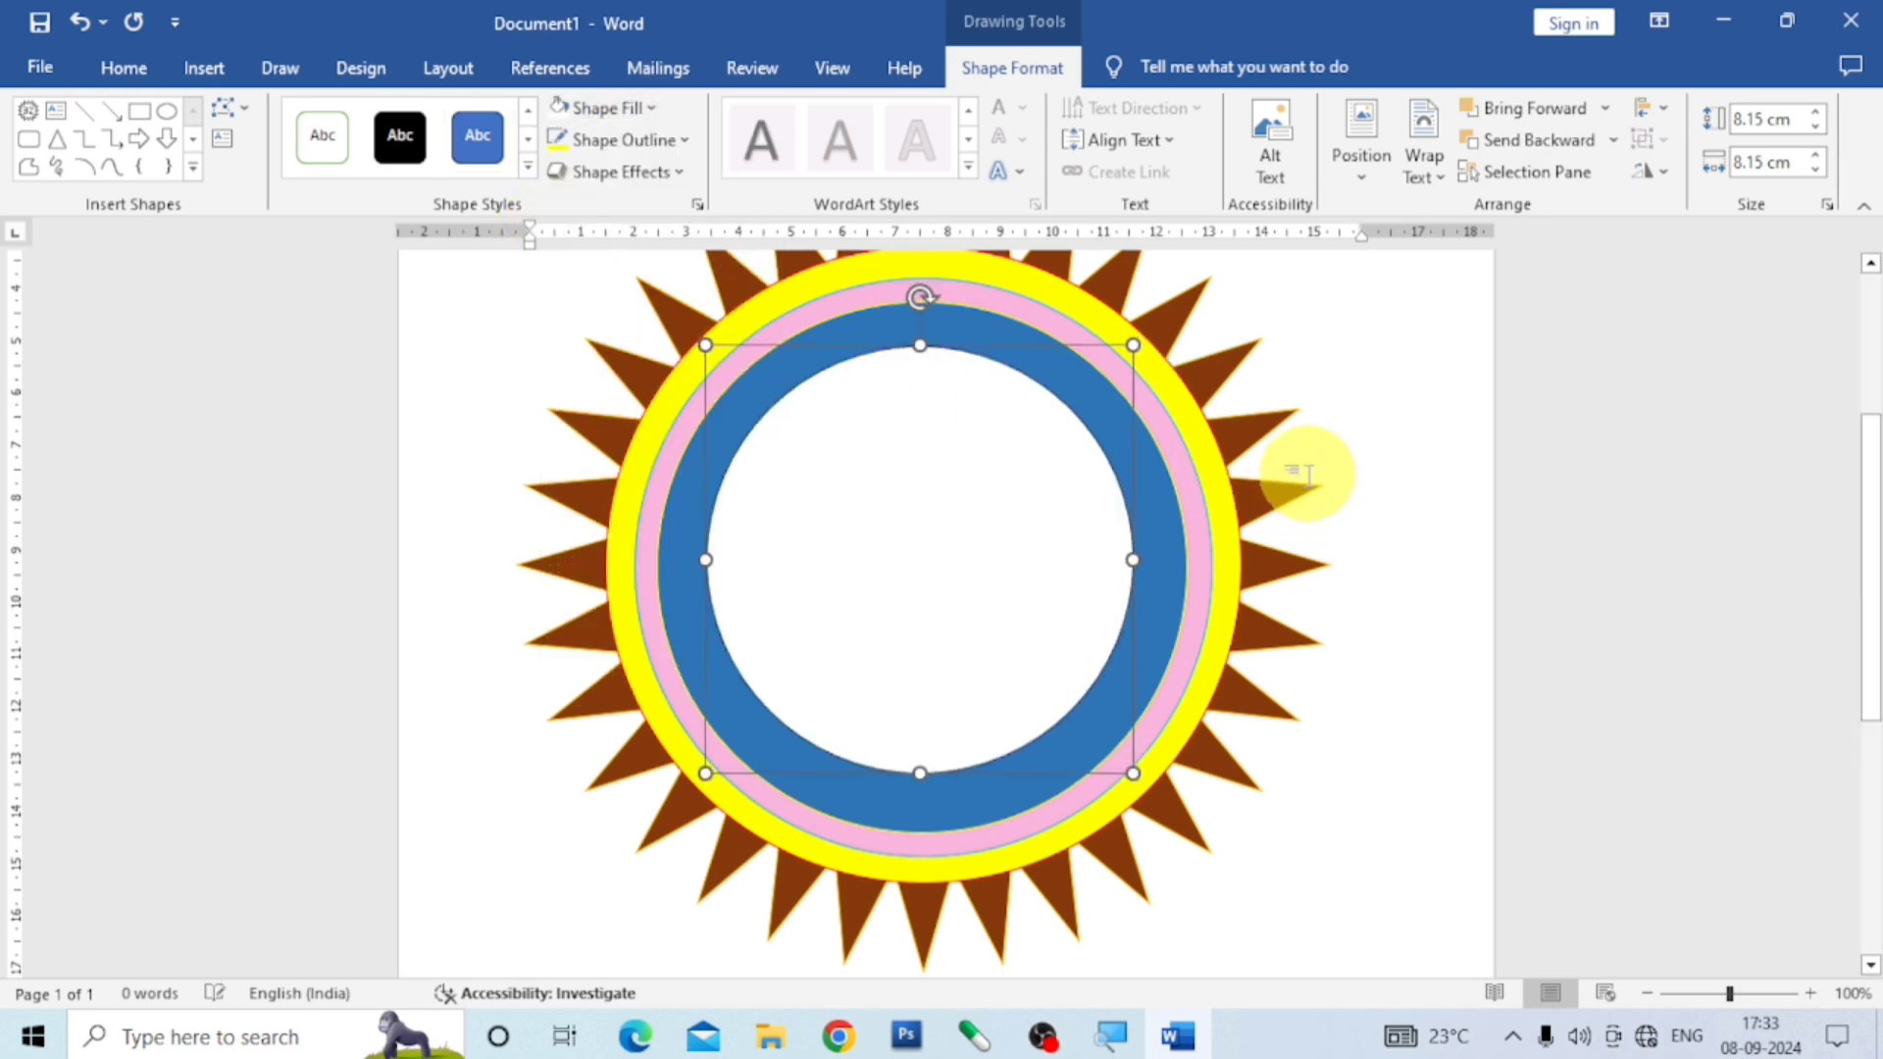
{"action": "key", "text": "Down"}
{"action": "key", "text": "Left"}
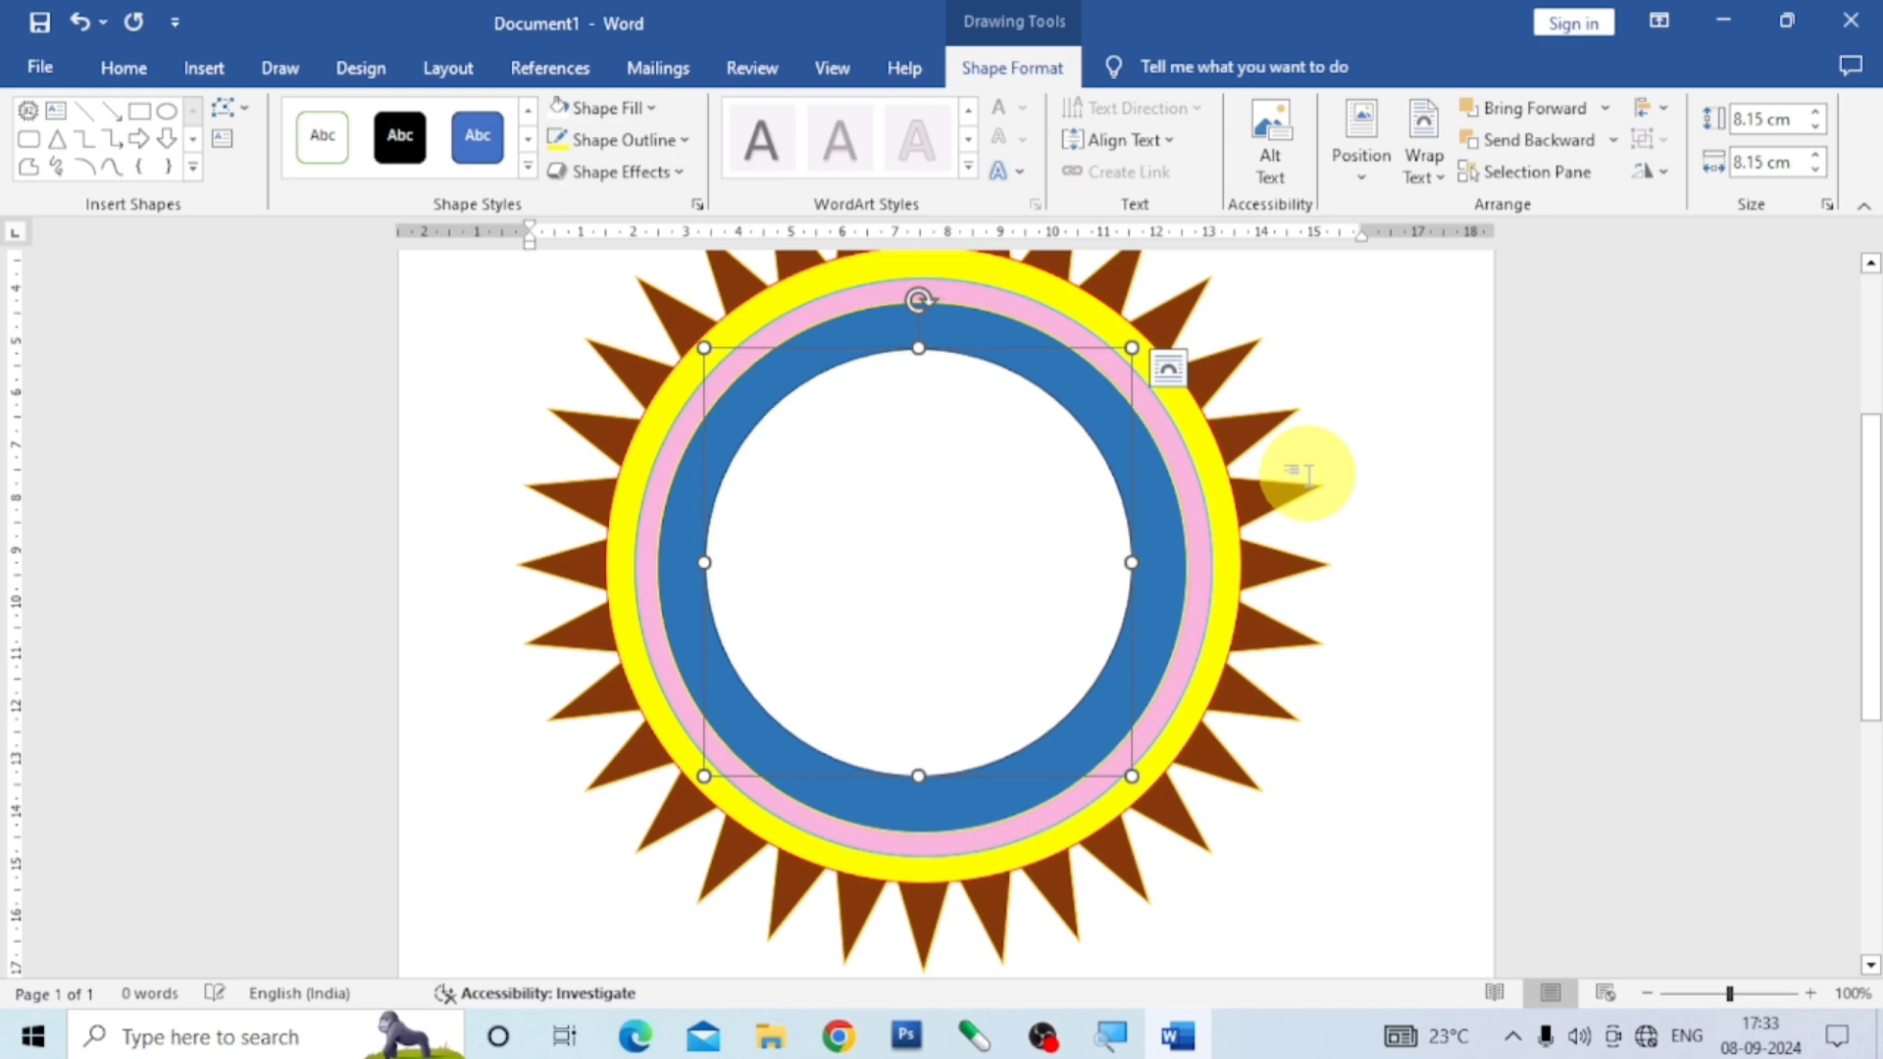
Give the white circle a standard dark red outline and deselect it.
{"action": "left_click", "coordinate": [689, 141]}
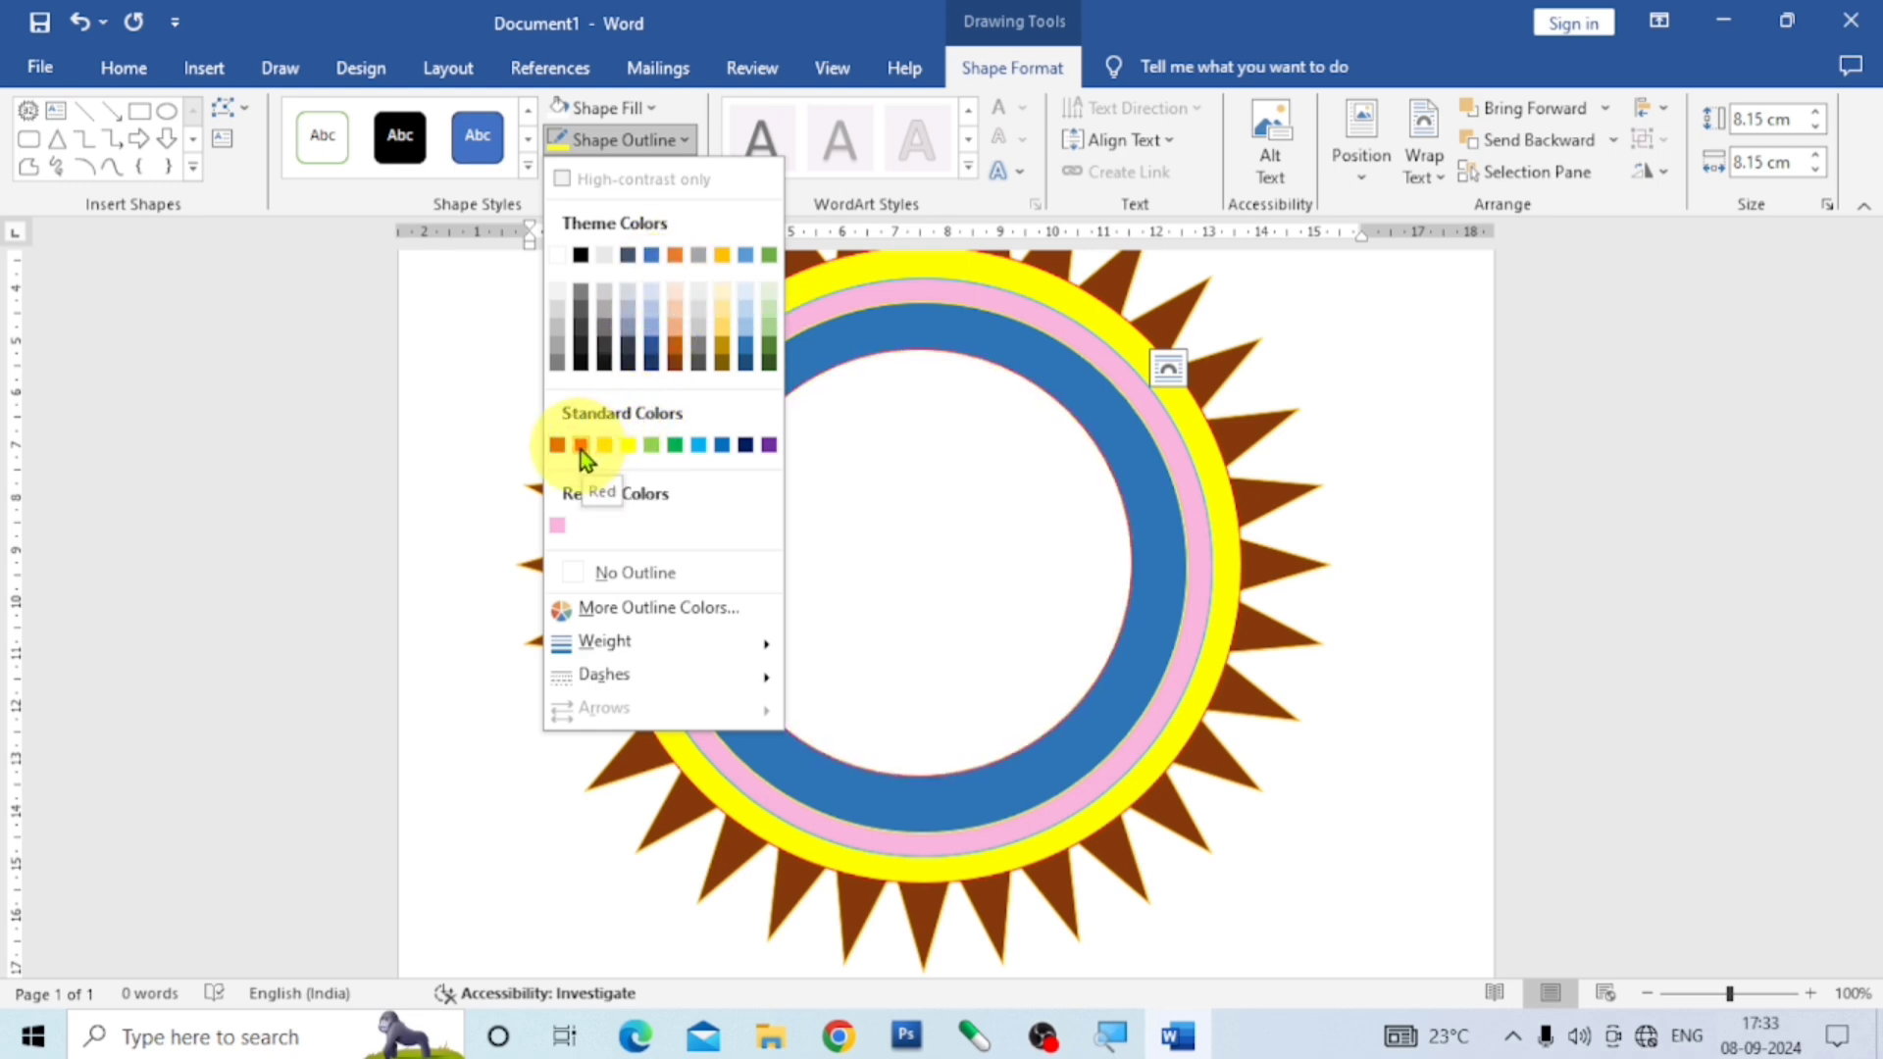
{"action": "left_click", "coordinate": [555, 448]}
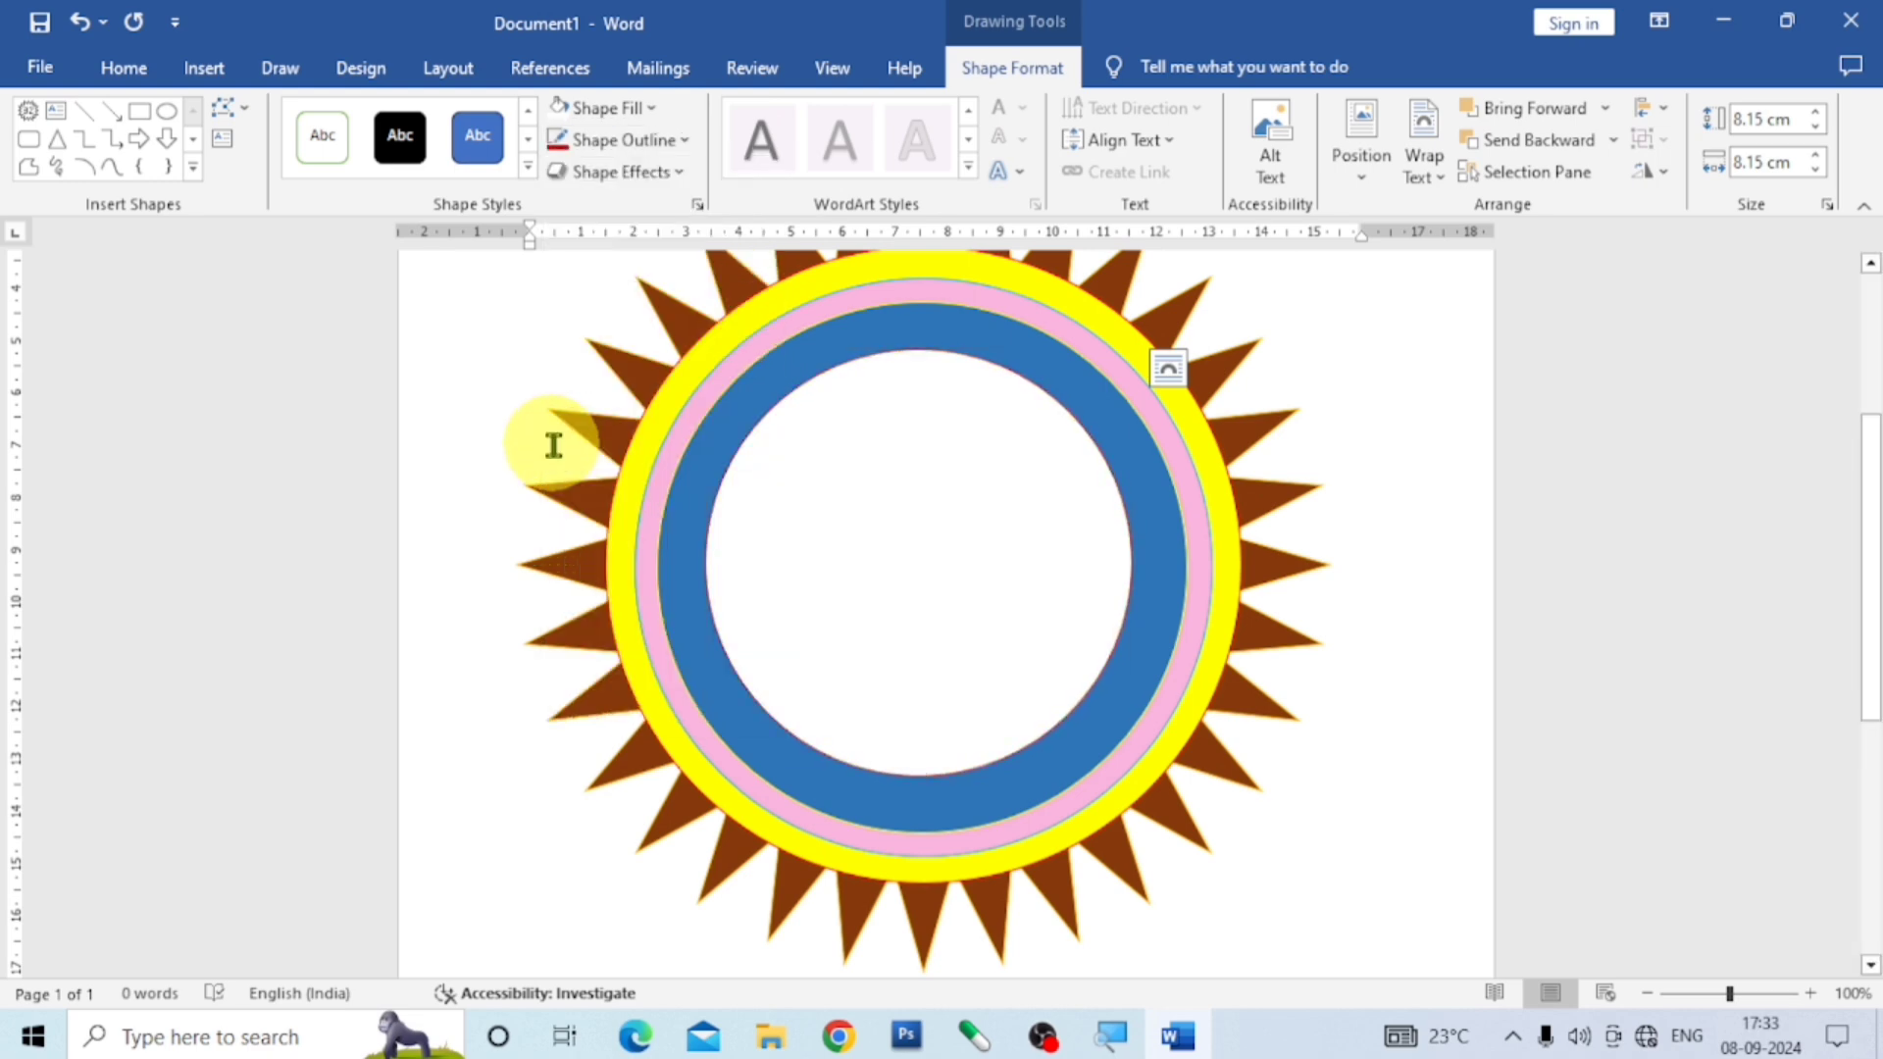
{"action": "left_click", "coordinate": [1362, 503]}
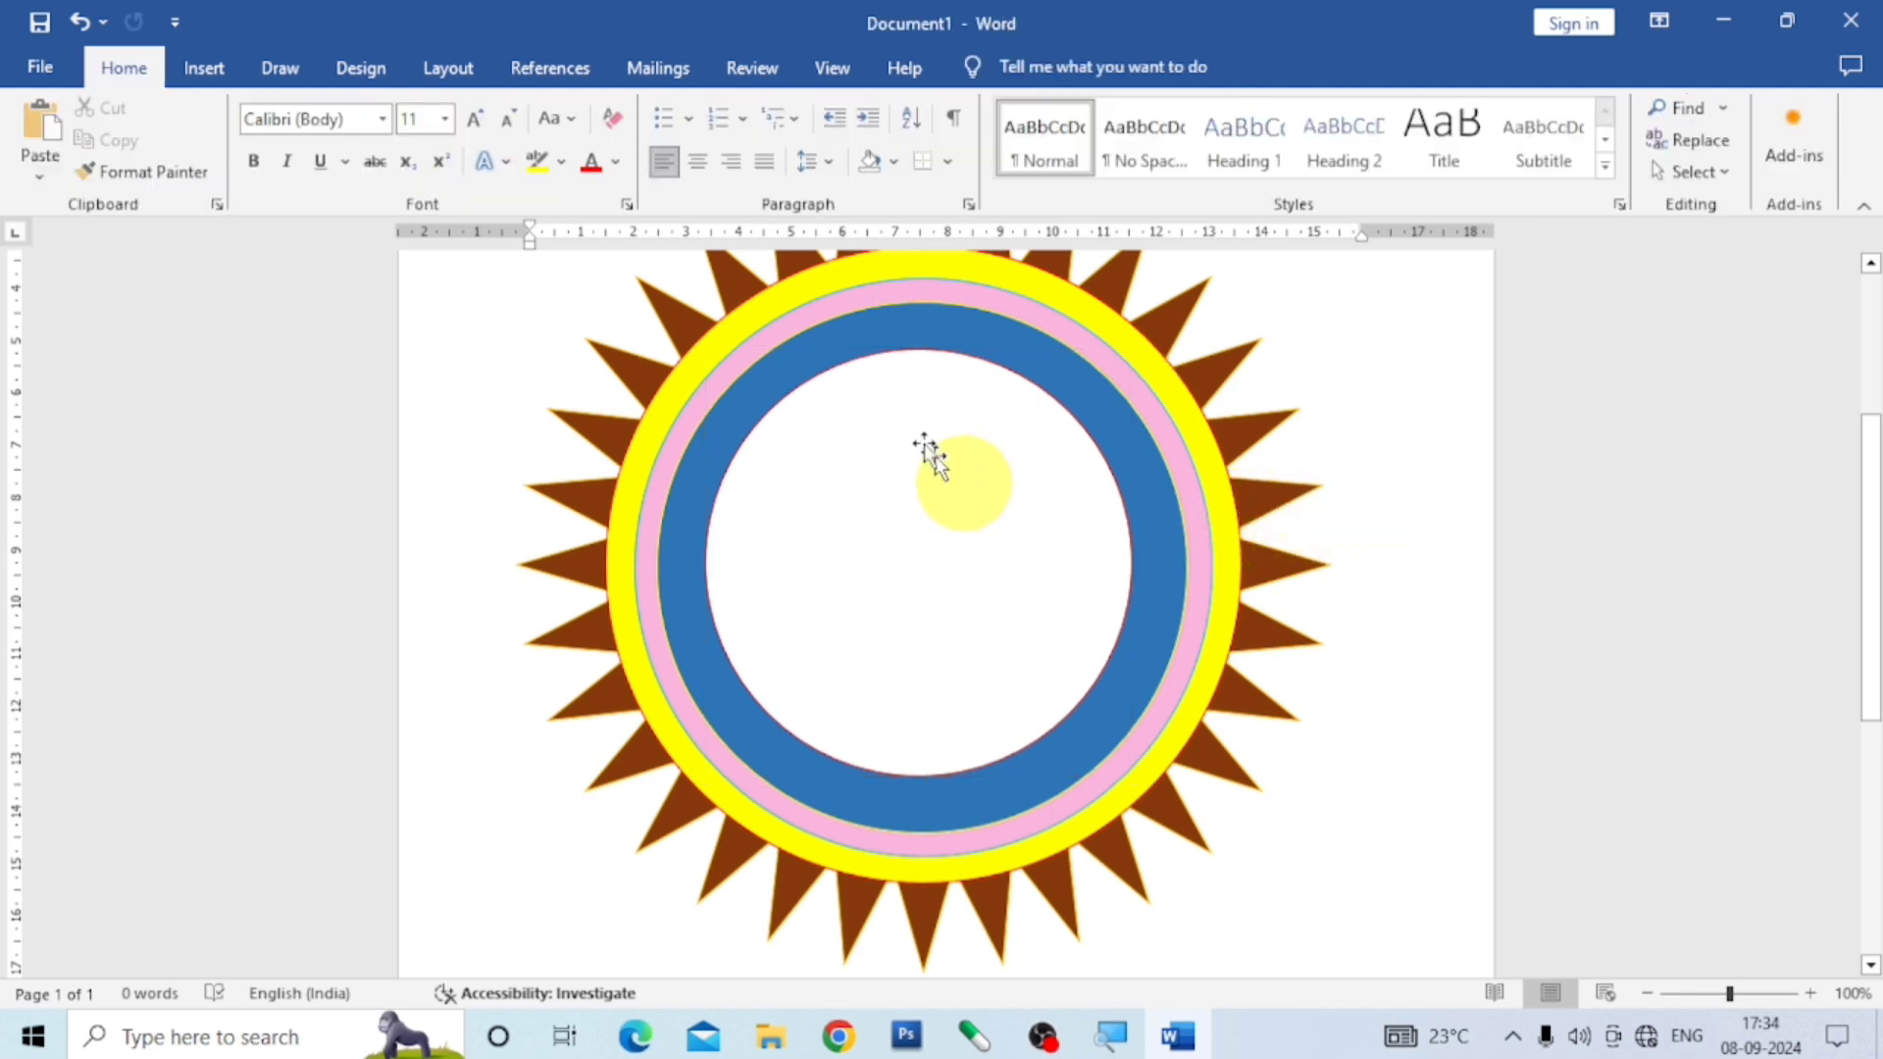
Draw a text box about 12.46 cm wide and 1.4 cm high, starting inside the upper part of the white circle.
{"action": "left_click", "coordinate": [208, 67]}
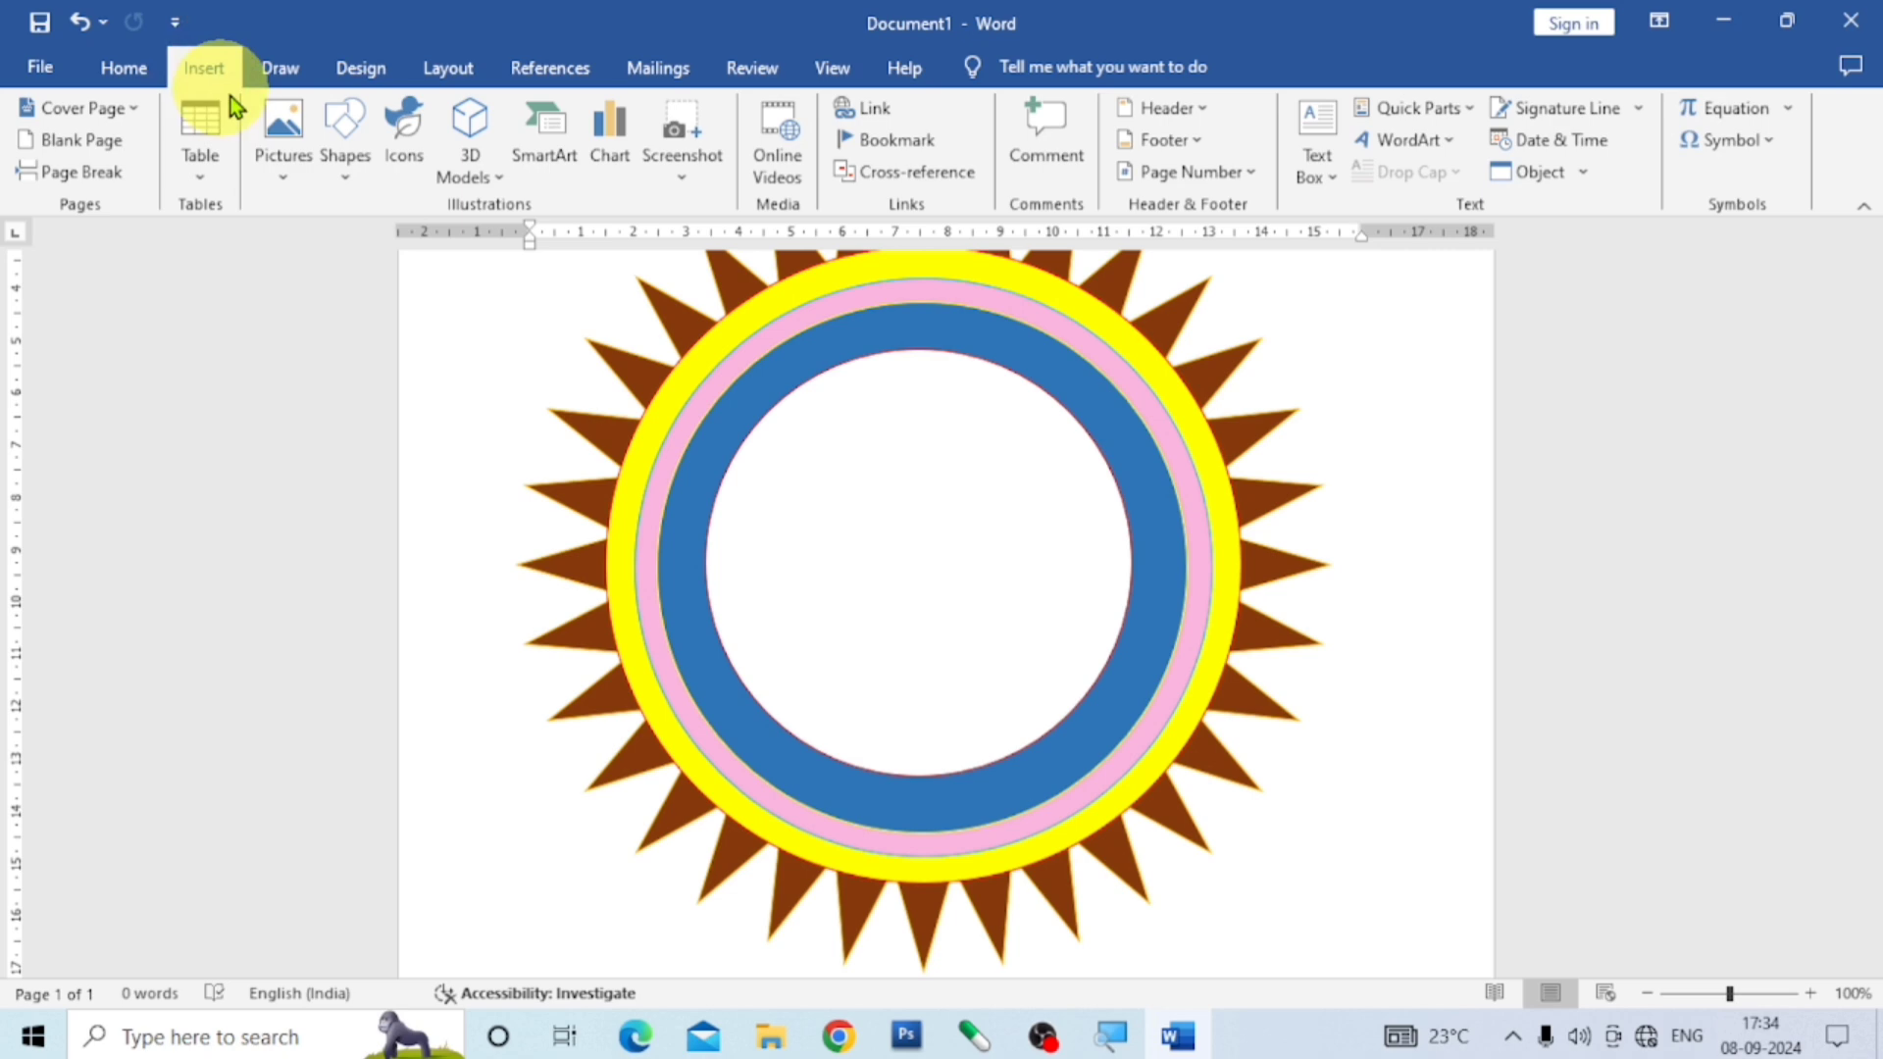
{"action": "left_click", "coordinate": [344, 181]}
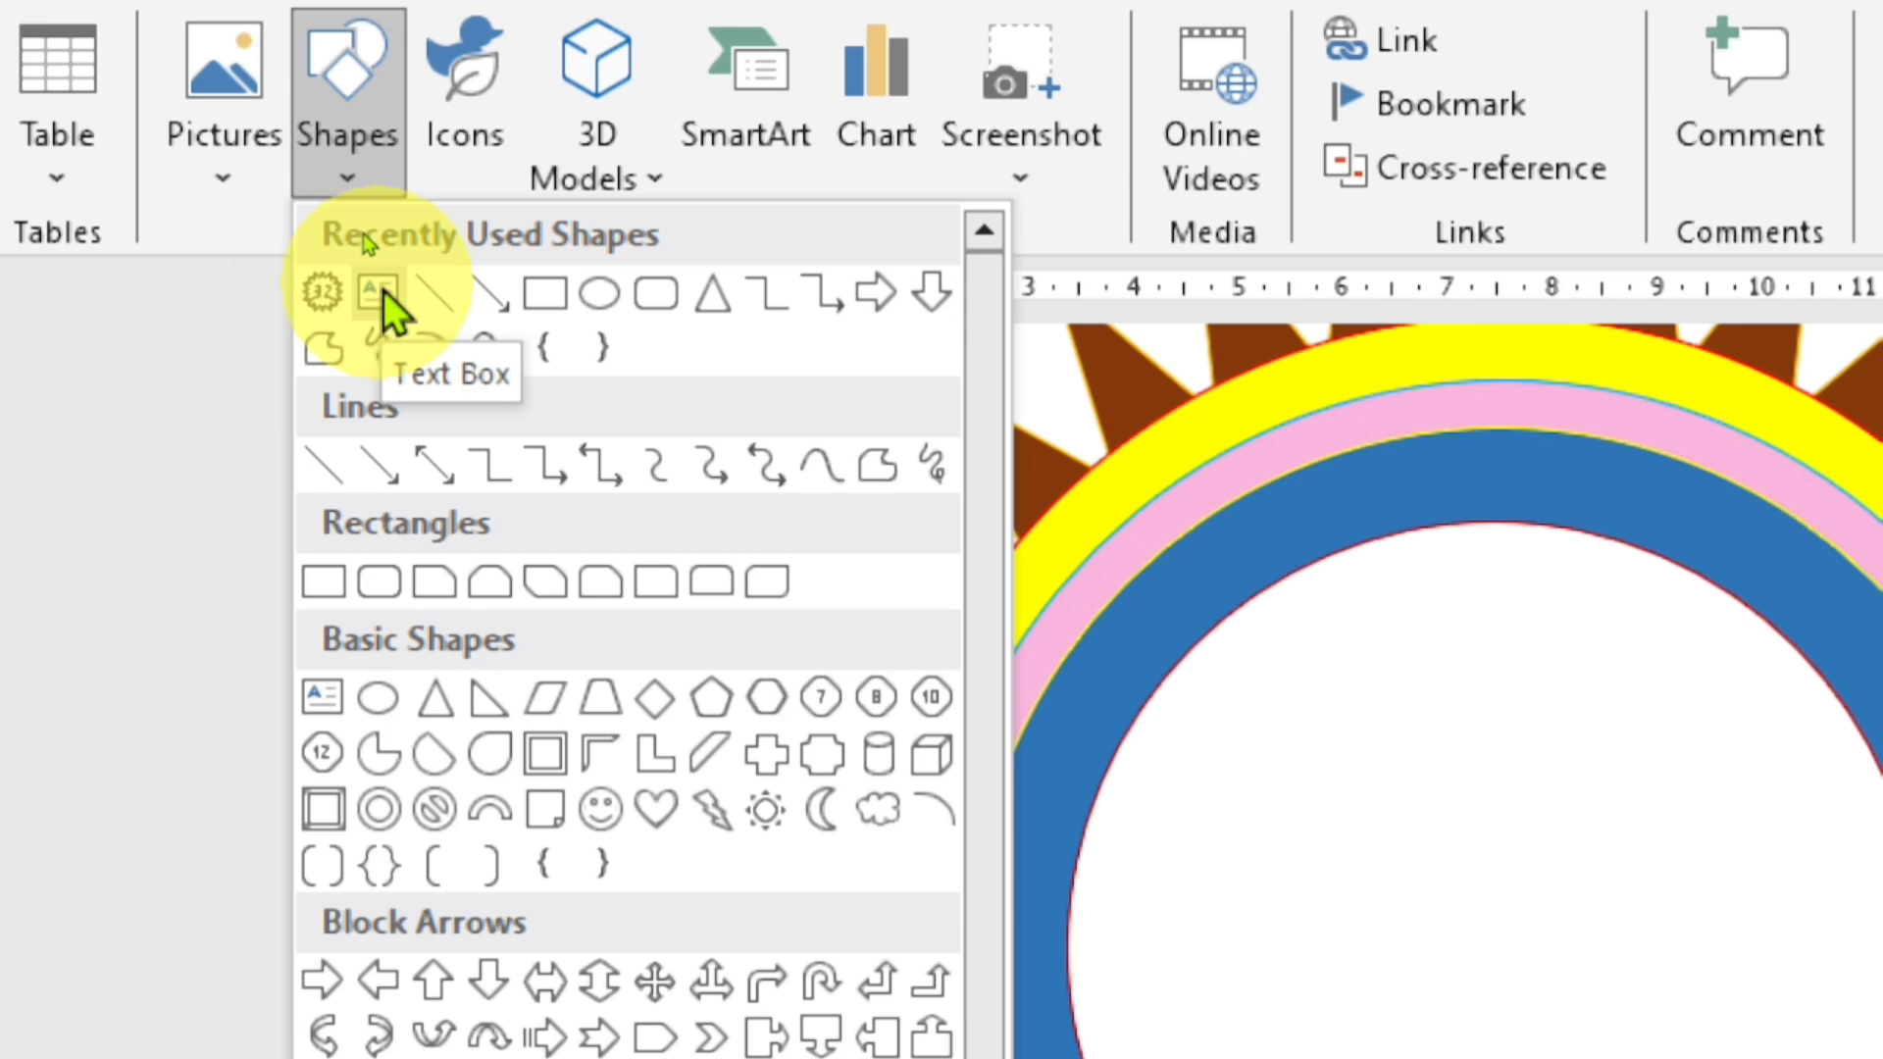
{"action": "left_click", "coordinate": [384, 291]}
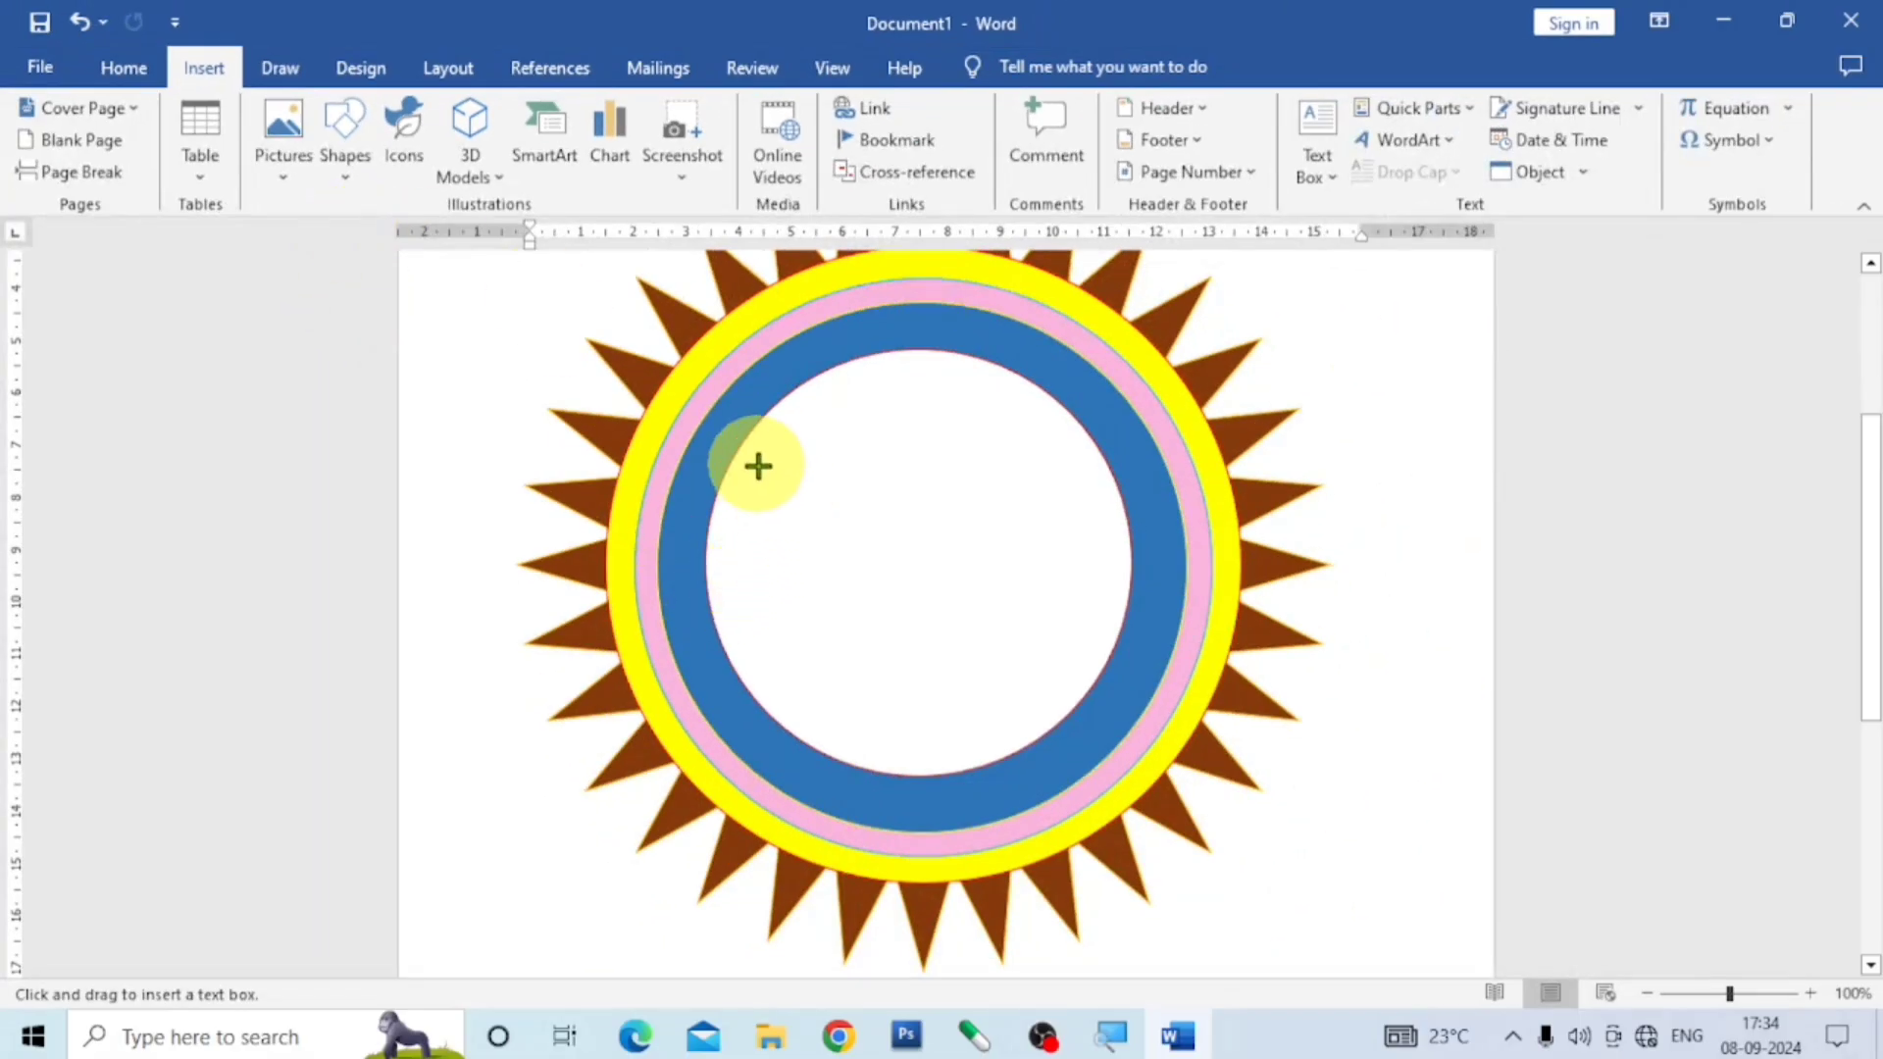
{"action": "left_click_drag", "start_coordinate": [758, 466], "coordinate": [1410, 538]}
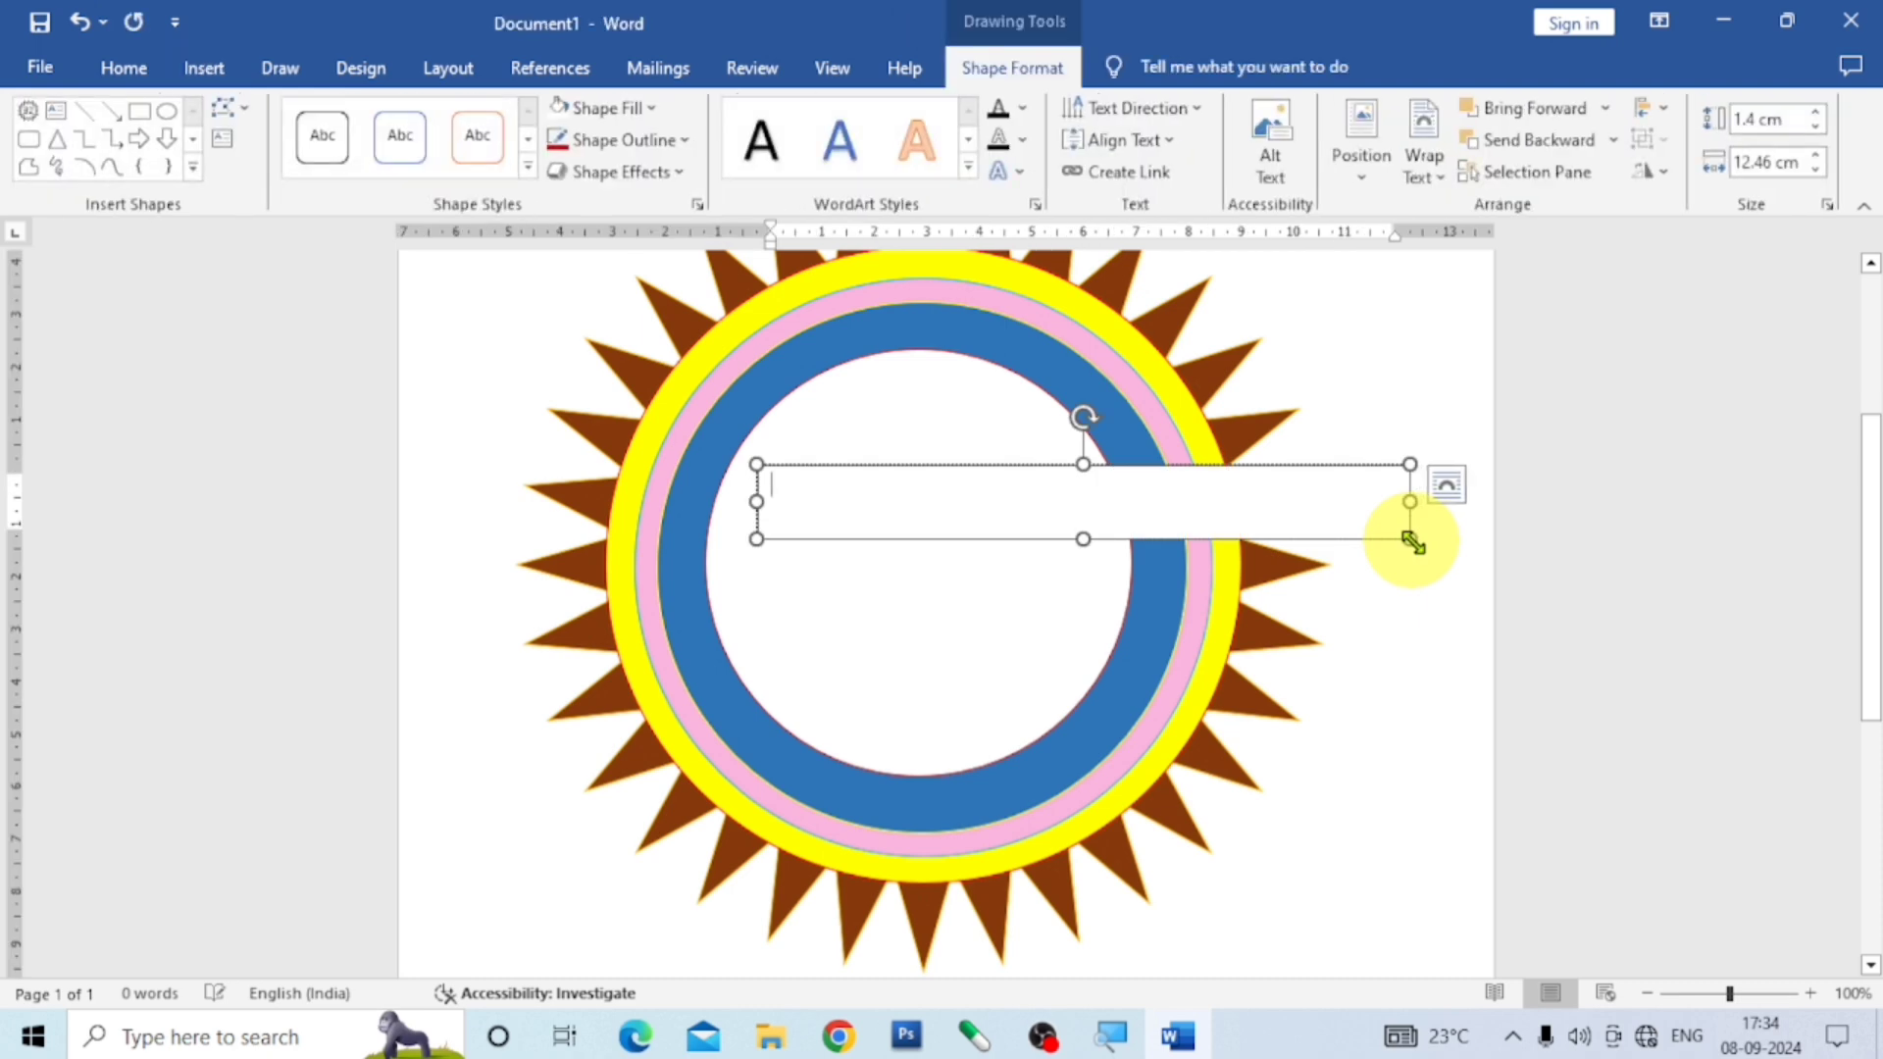
Remove both the fill and the outline of the text box.
{"action": "left_click", "coordinate": [655, 108]}
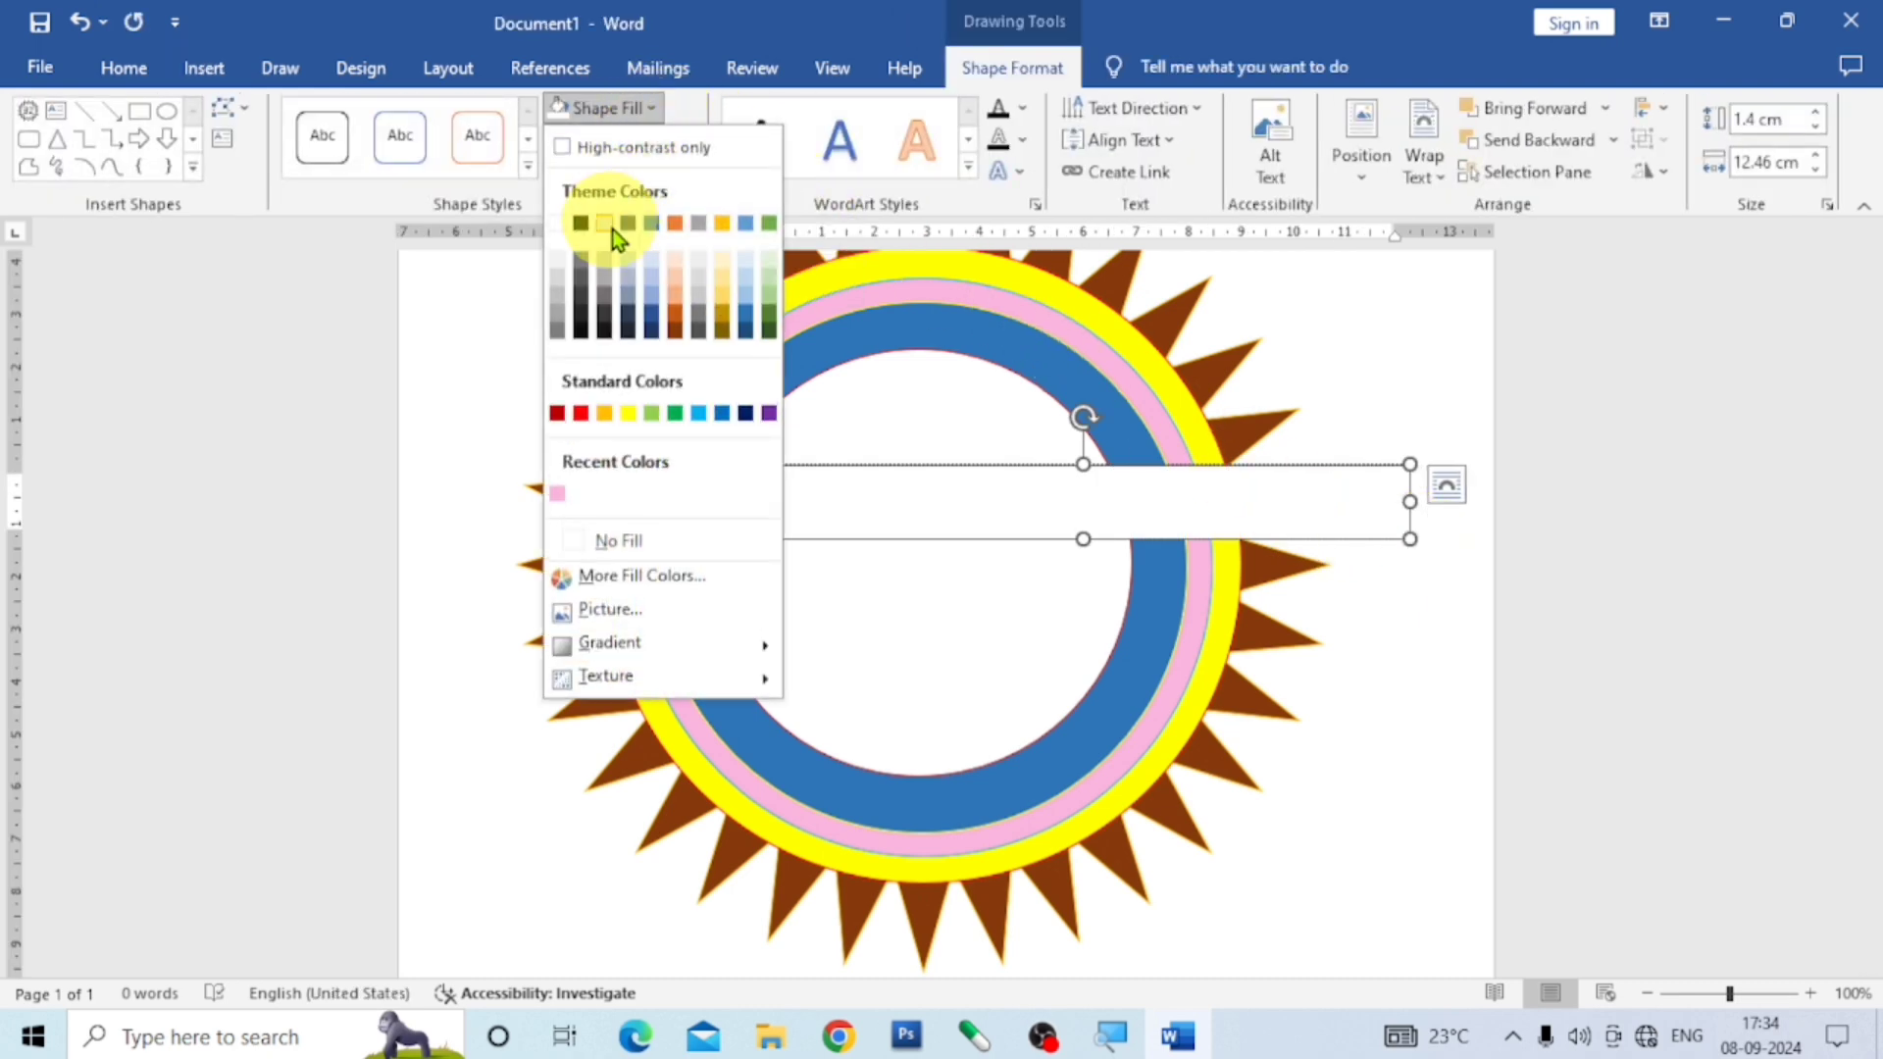
{"action": "left_click", "coordinate": [618, 540]}
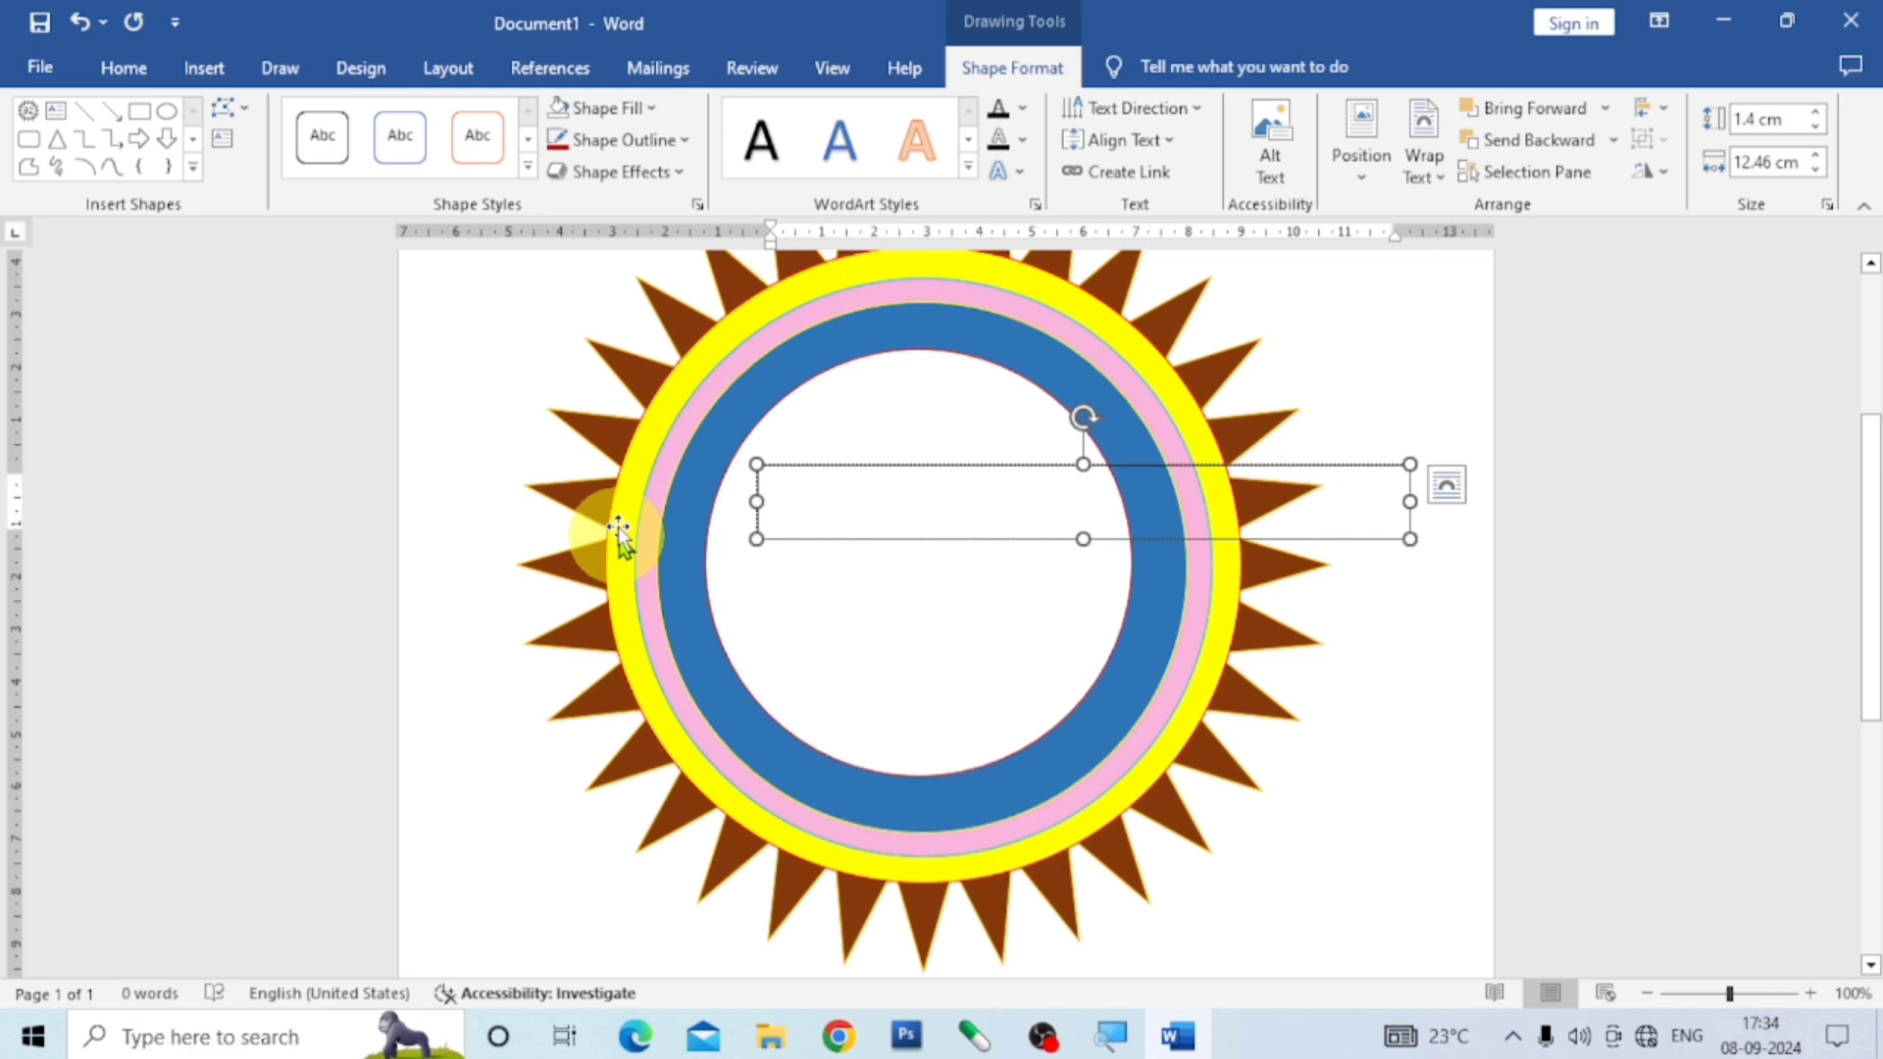
{"action": "left_click", "coordinate": [683, 145]}
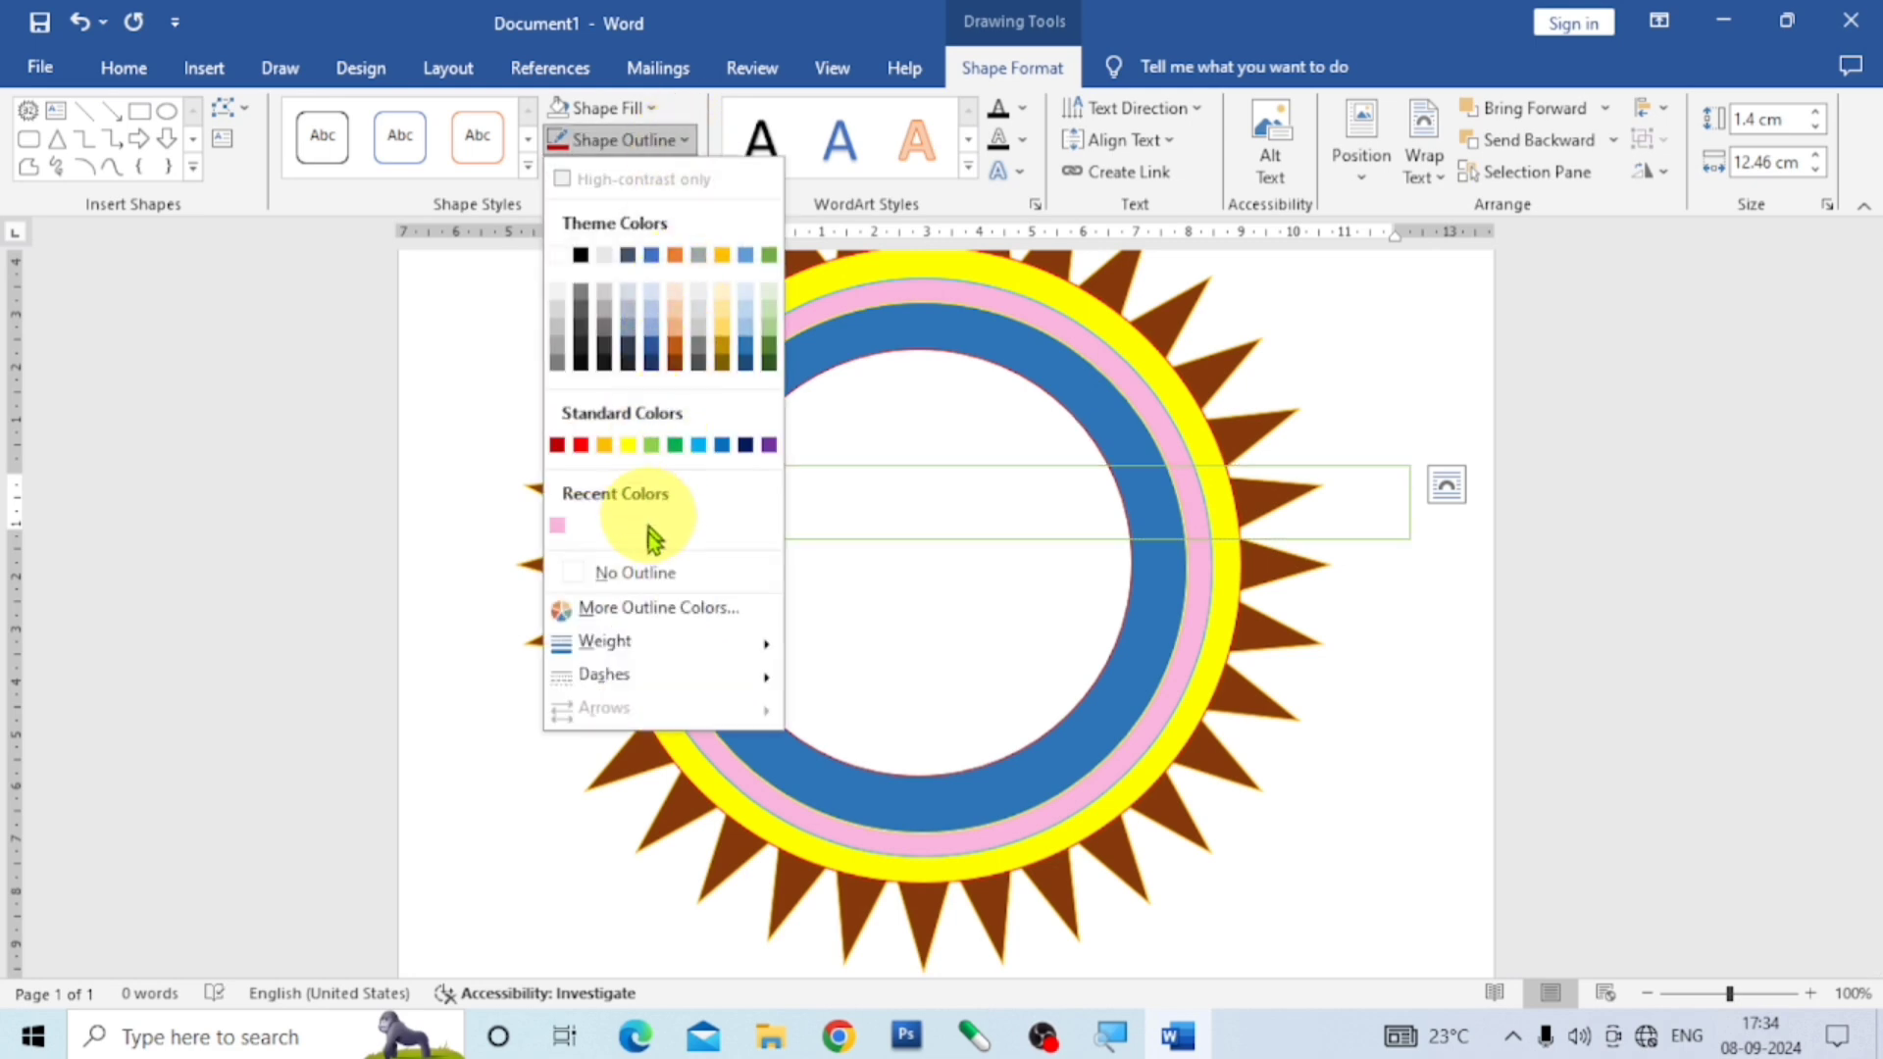
{"action": "left_click", "coordinate": [655, 575]}
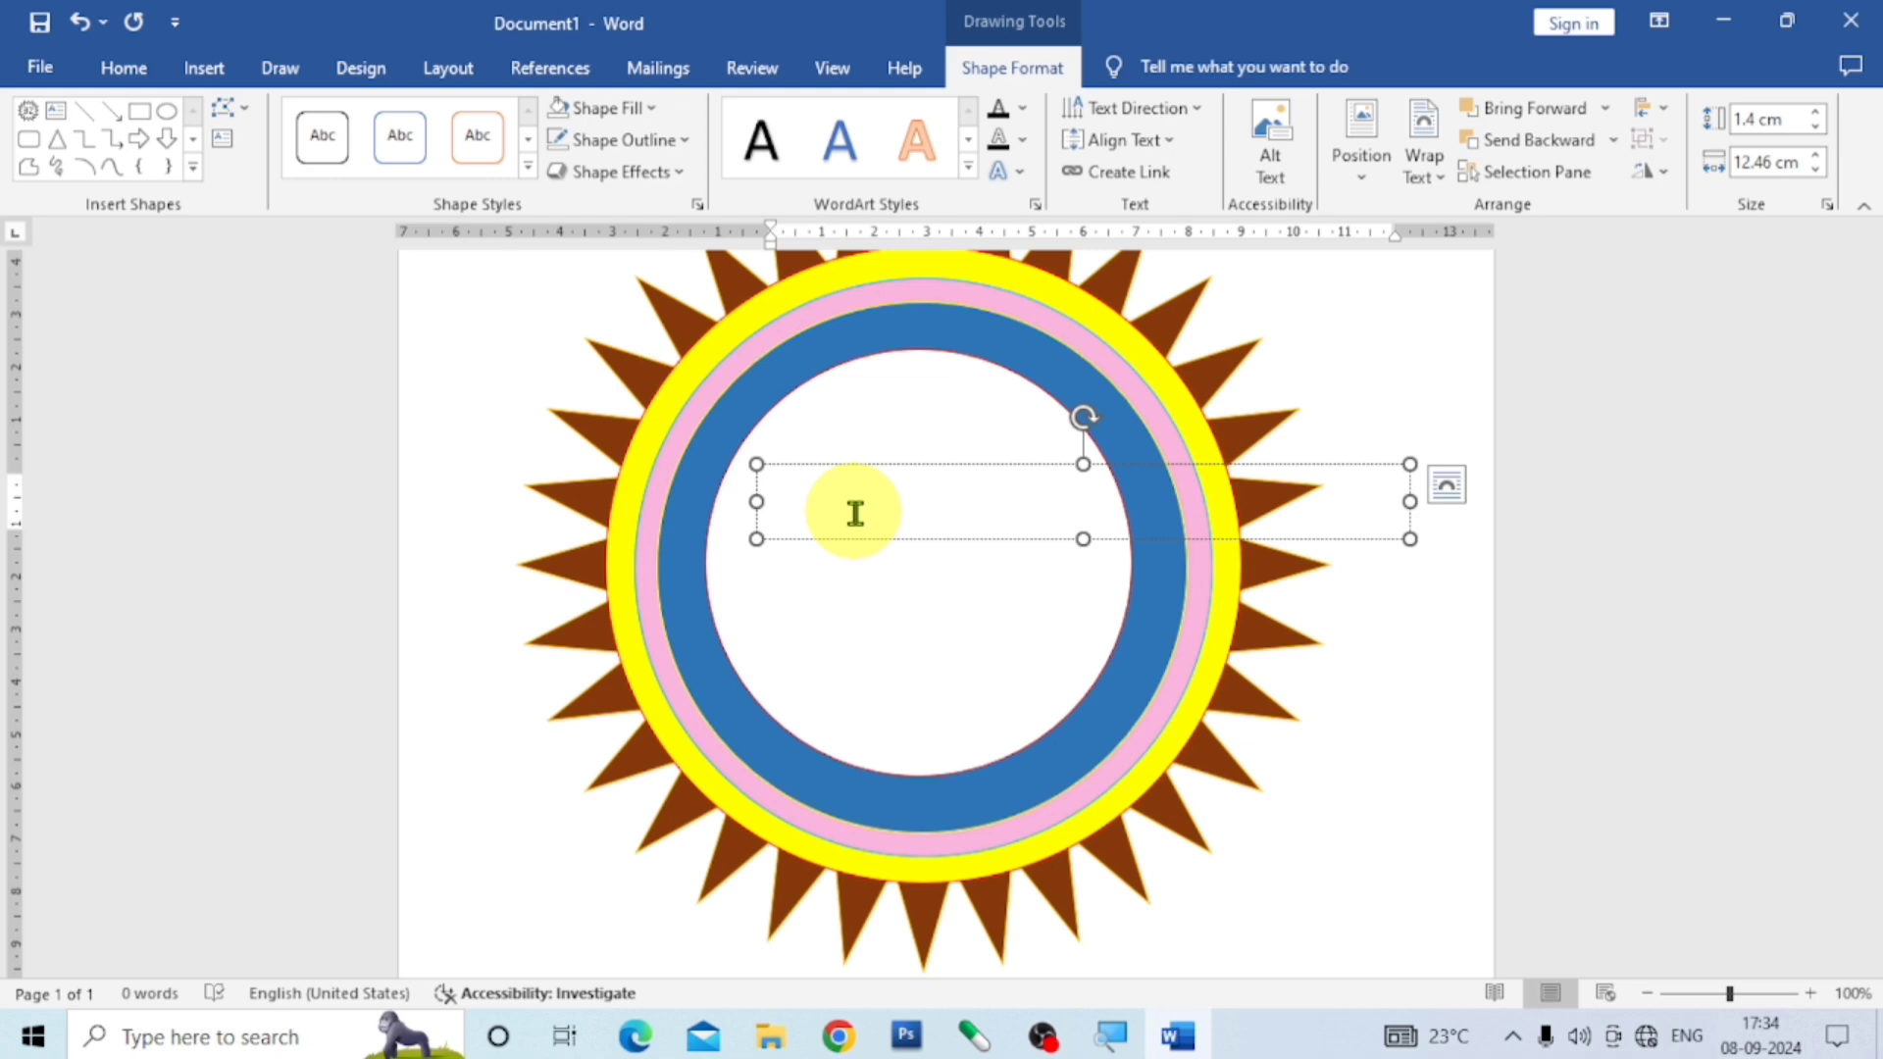
Enter RAJENDRA TECH COMPUTER in the text box and place a copy of the box over the sun's lower rays.
{"action": "type", "text": "RAJENDRA TECH COMPUTER"}
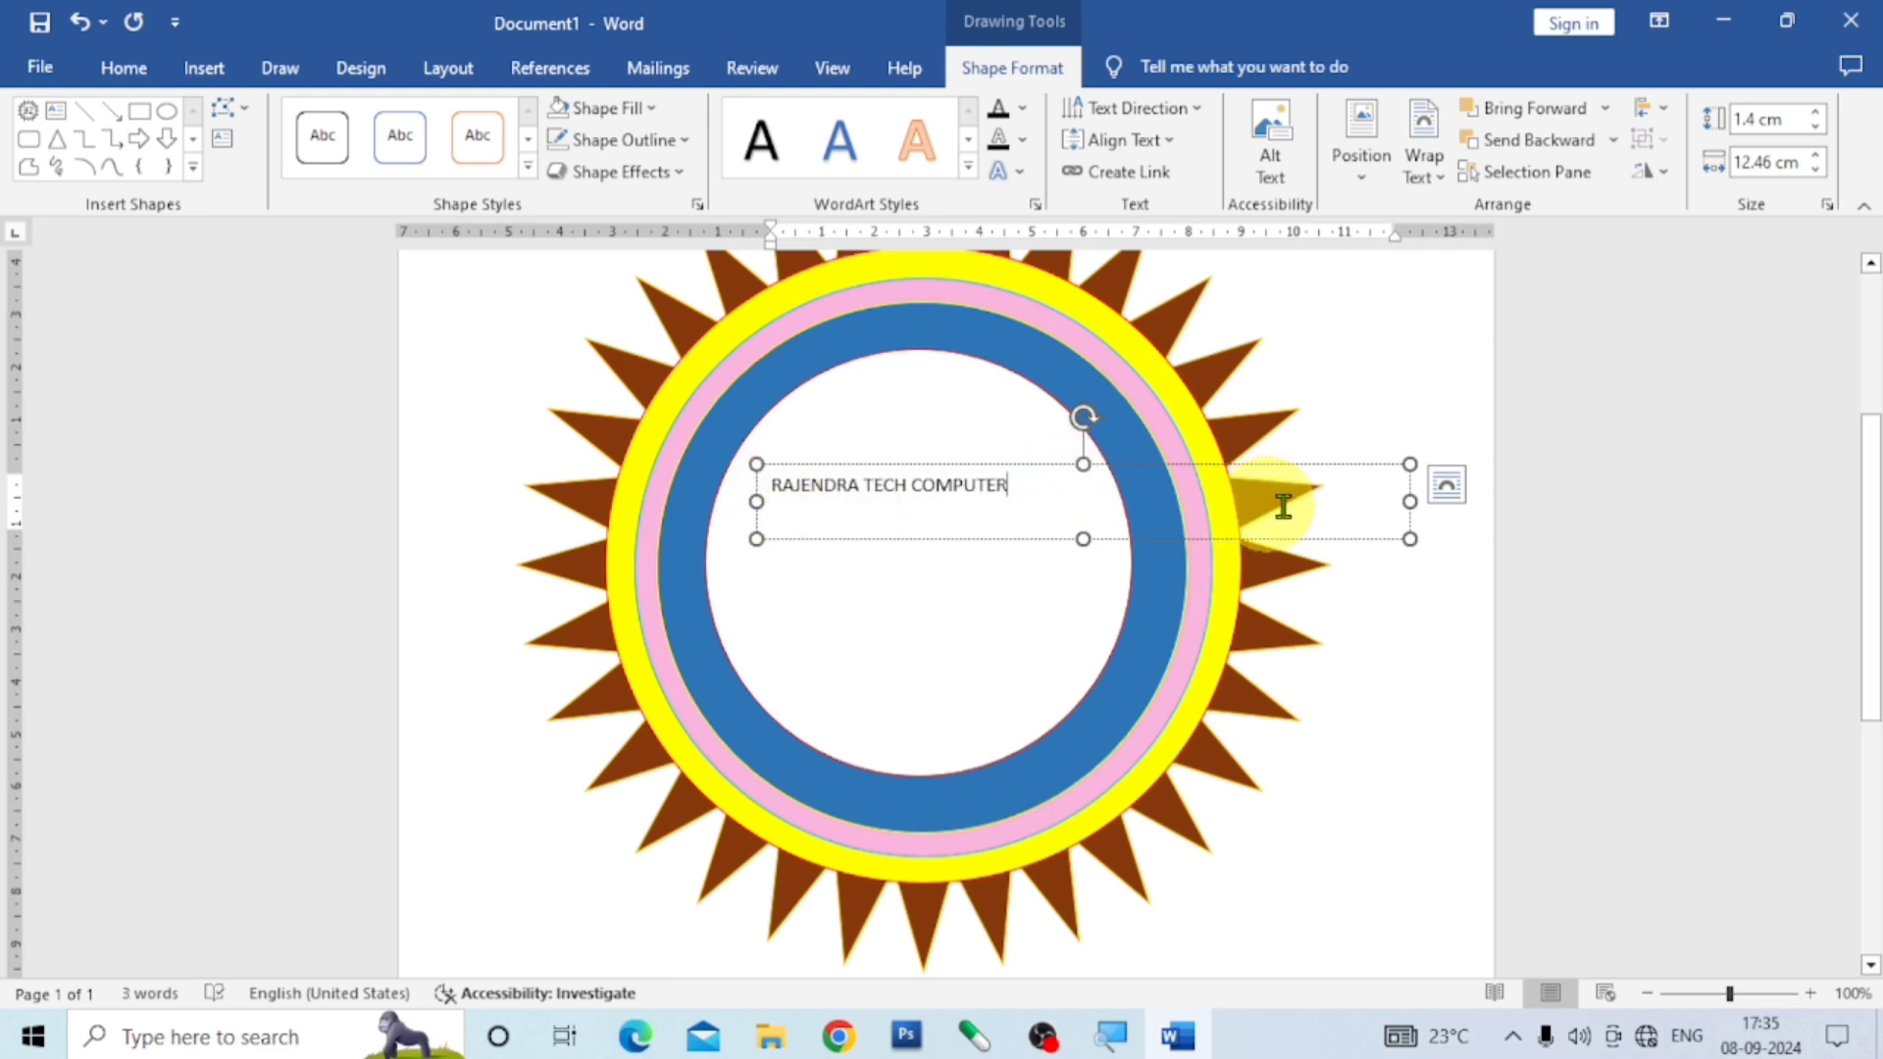
{"action": "left_click", "coordinate": [1315, 471]}
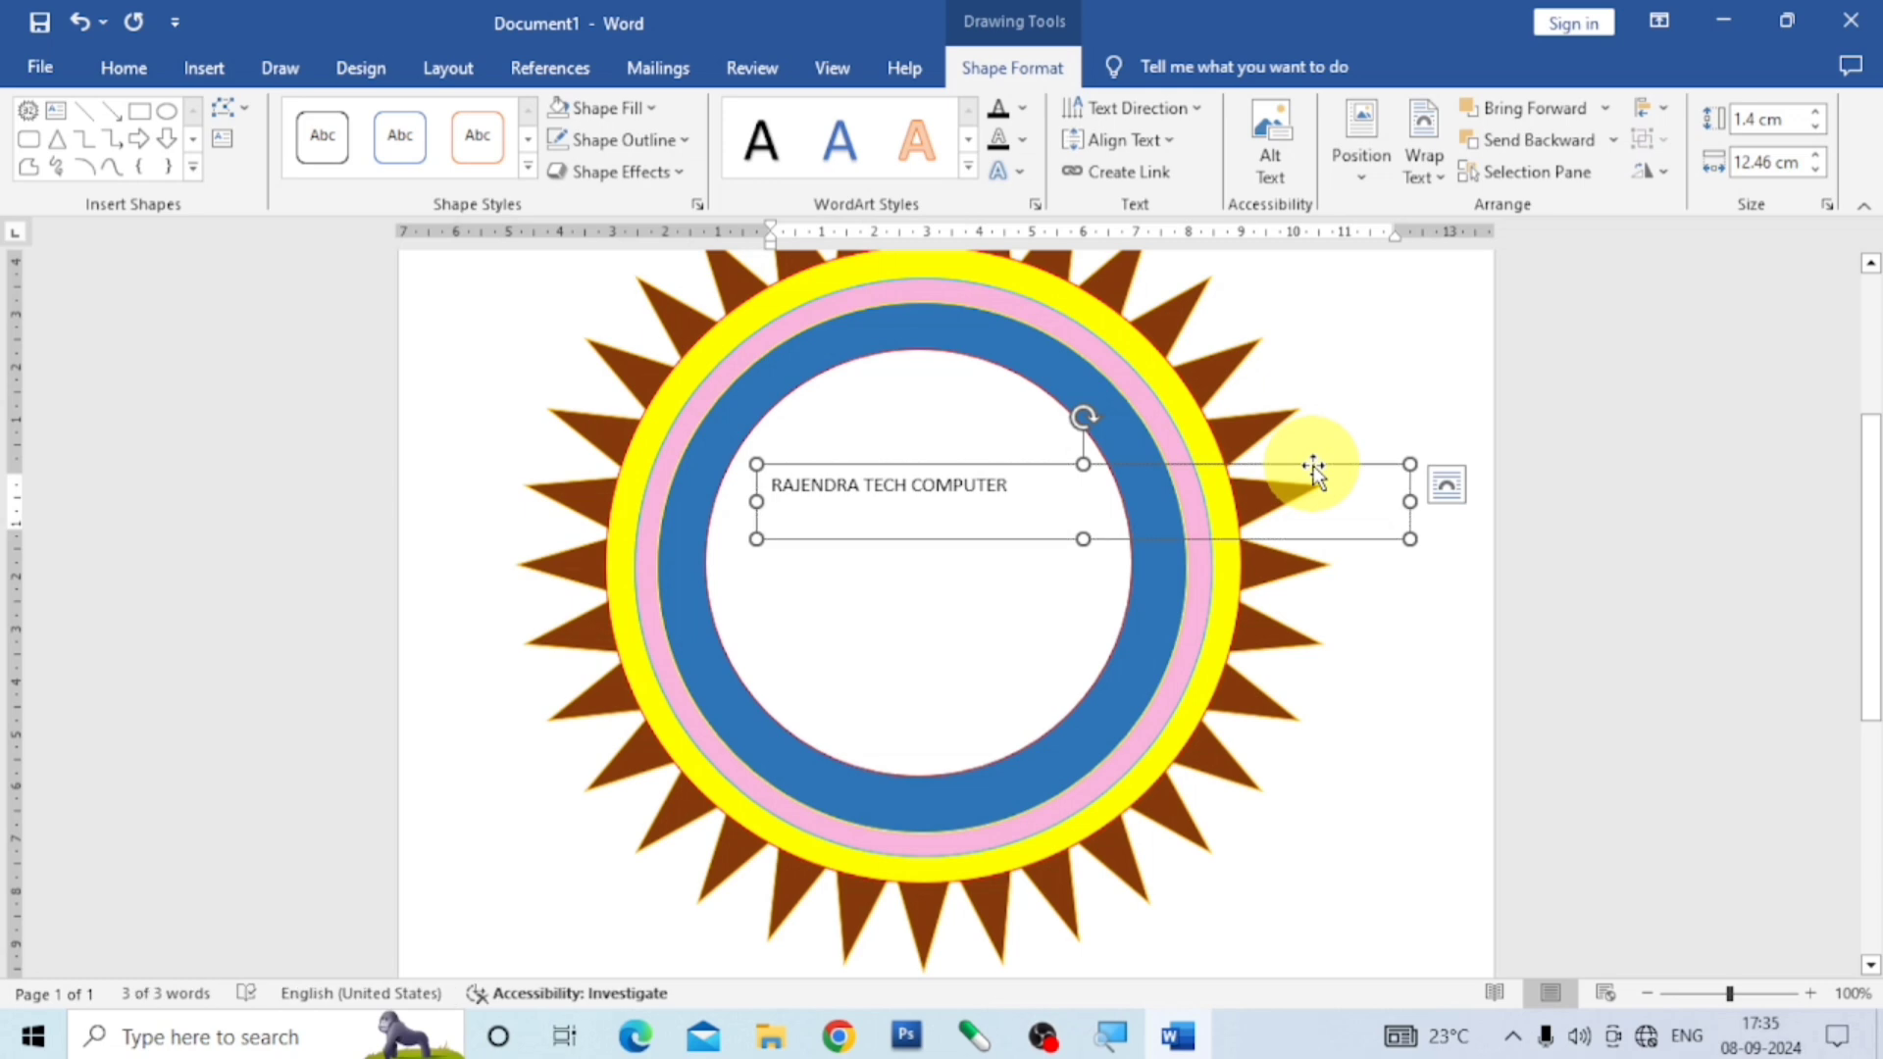
{"action": "left_click_drag", "start_coordinate": [1317, 478], "coordinate": [1213, 914]}
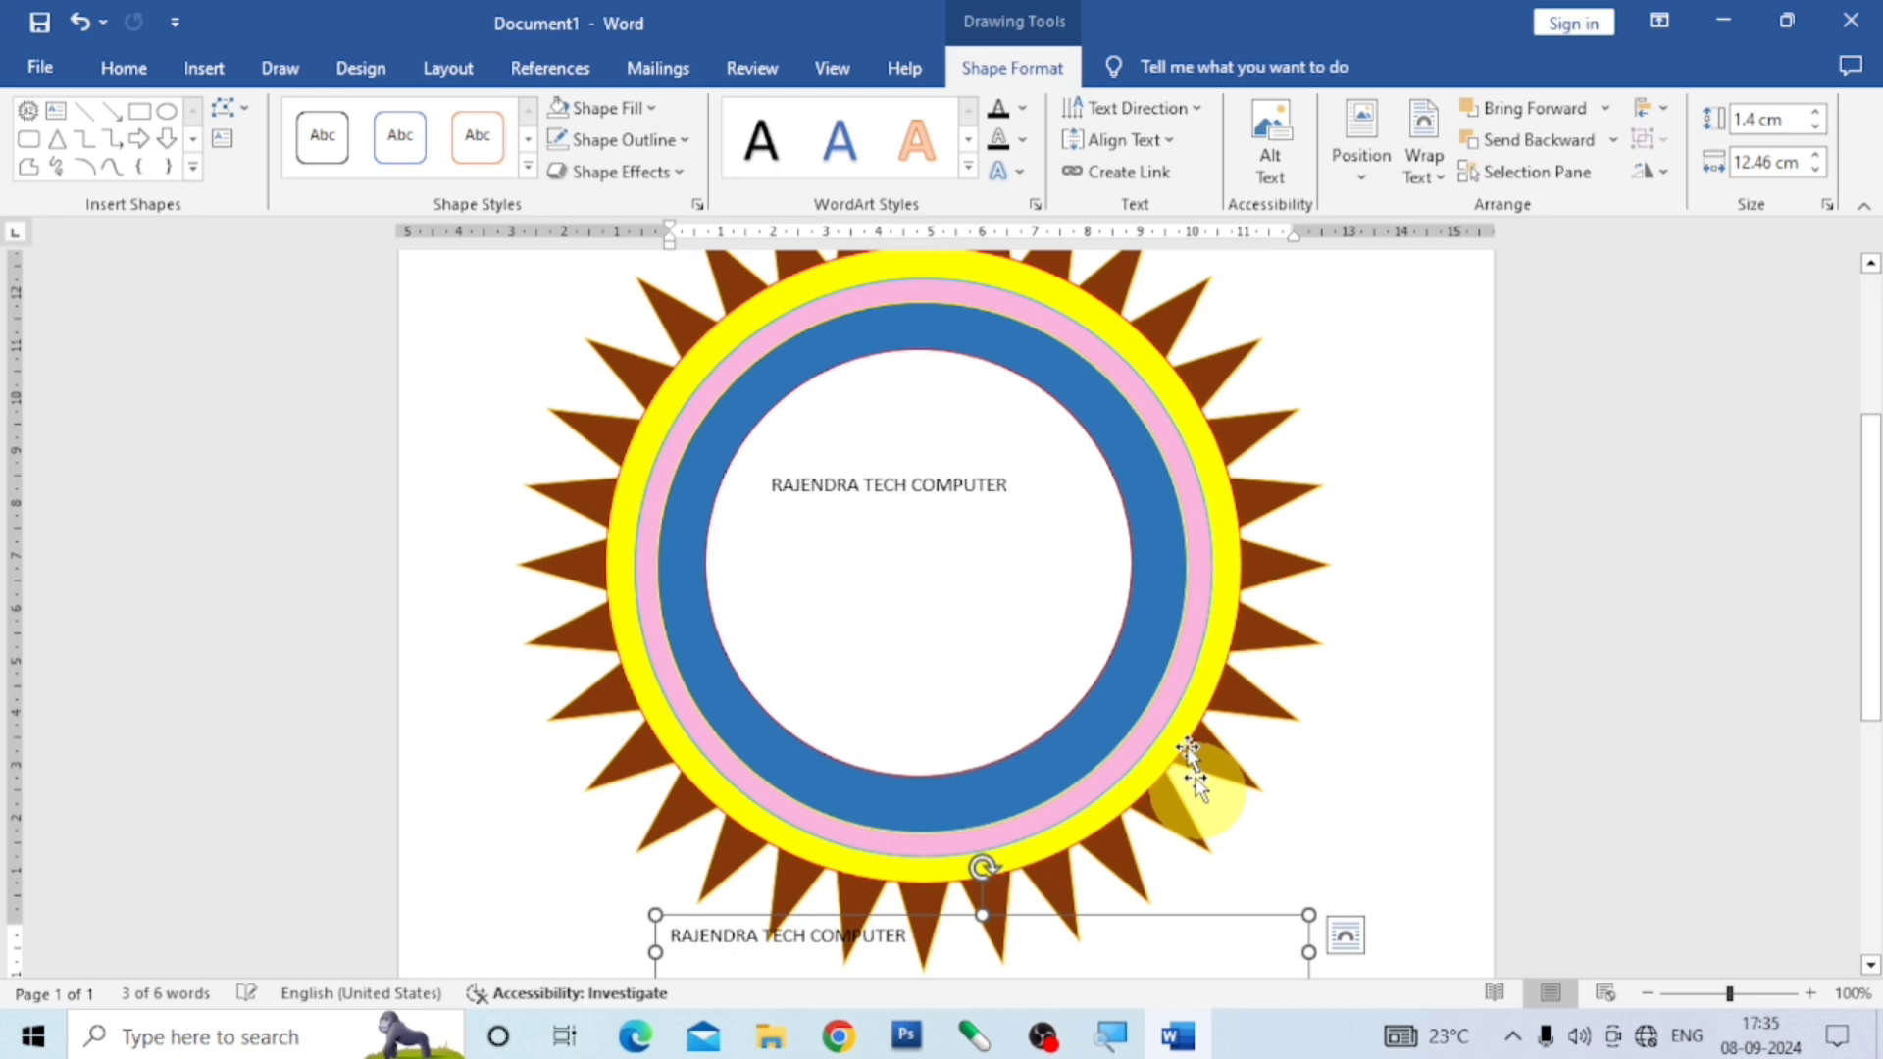
Apply the light grey bevelled WordArt style to all the text in the upper text box.
{"action": "left_click", "coordinate": [965, 485]}
{"action": "left_click", "coordinate": [1011, 484]}
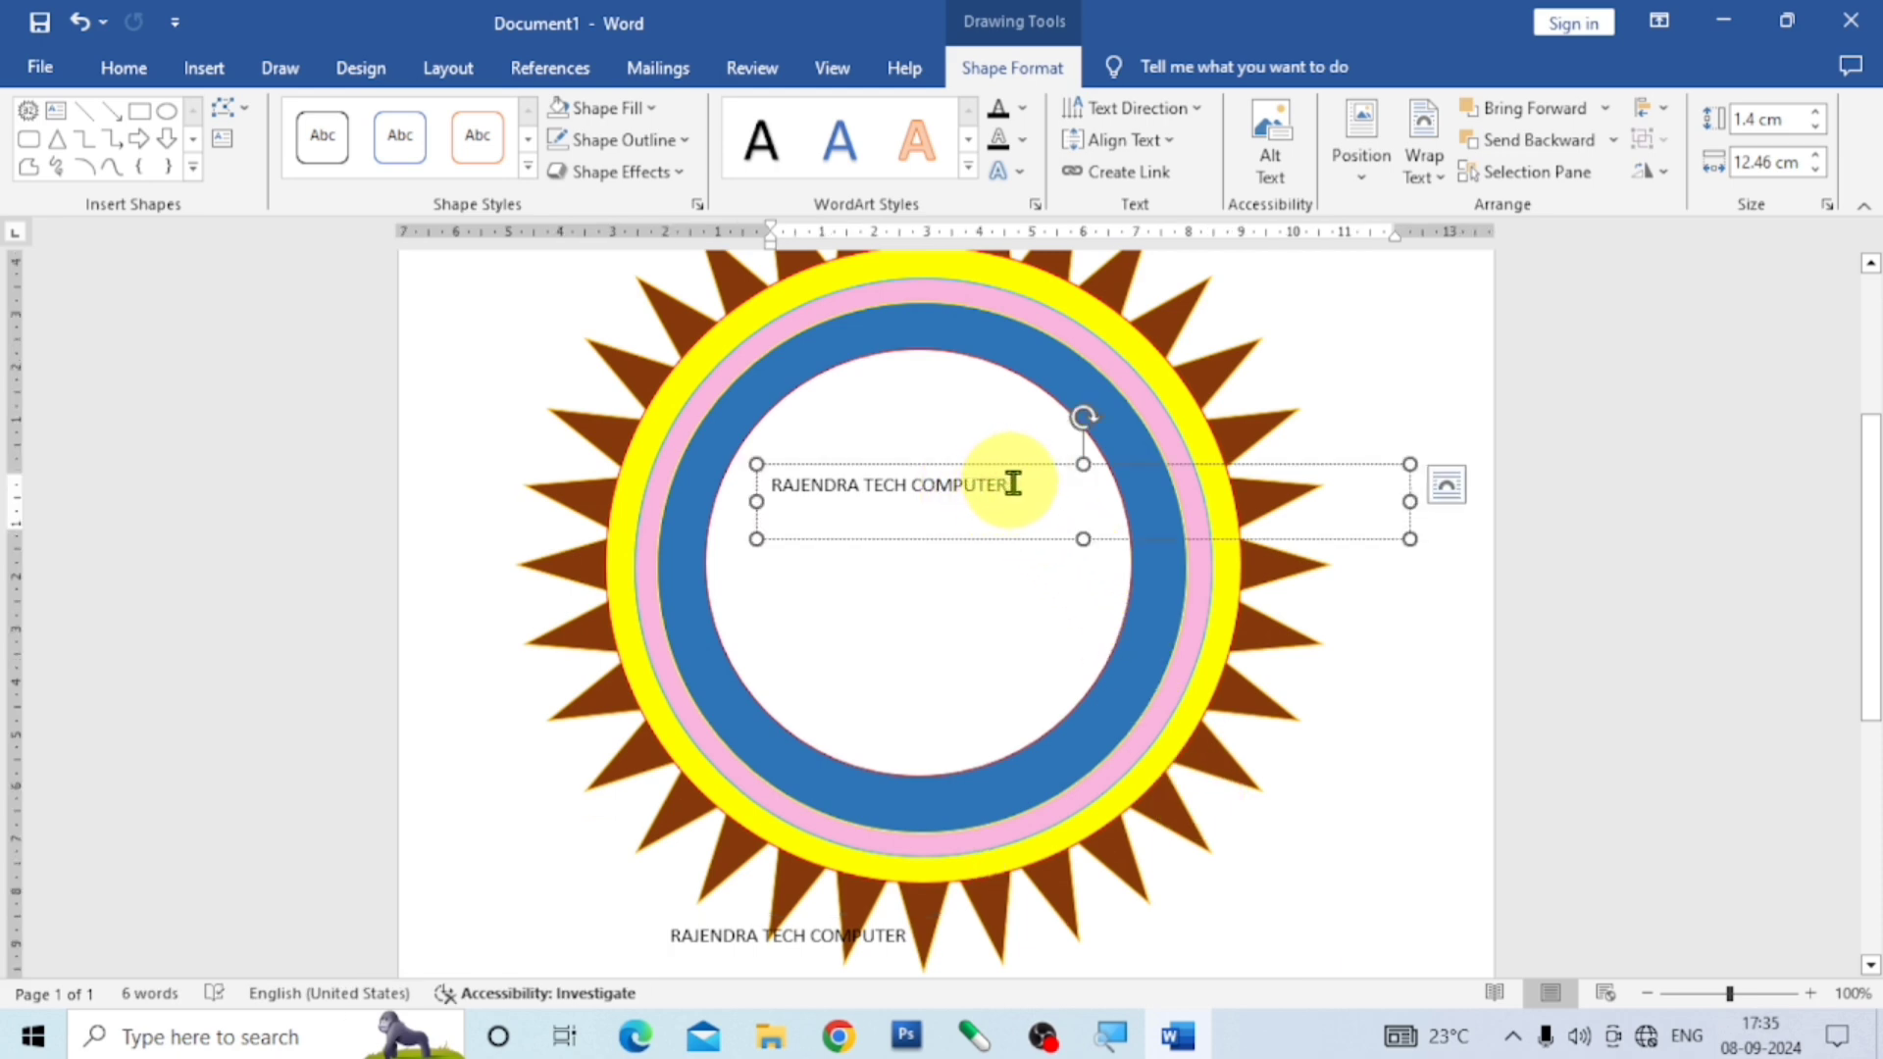
{"action": "left_click_drag", "start_coordinate": [1015, 485], "coordinate": [761, 485]}
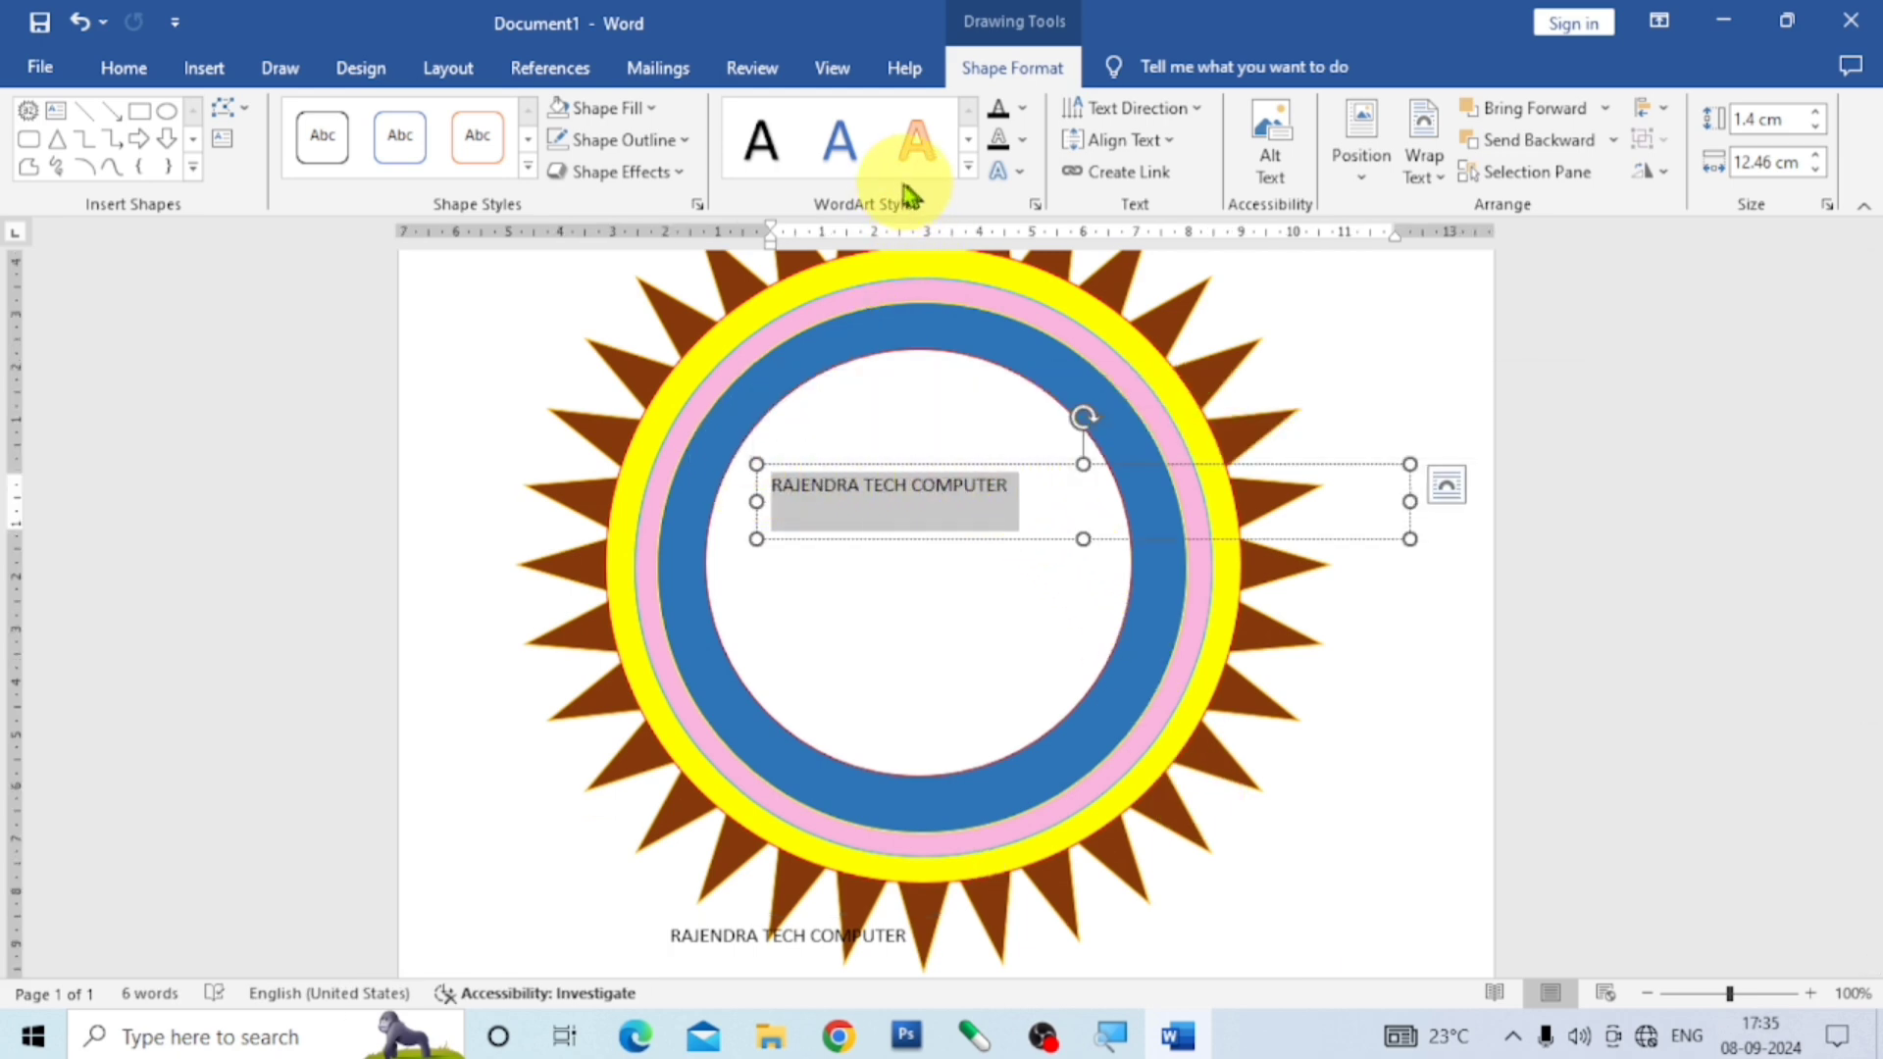
{"action": "left_click", "coordinate": [965, 169]}
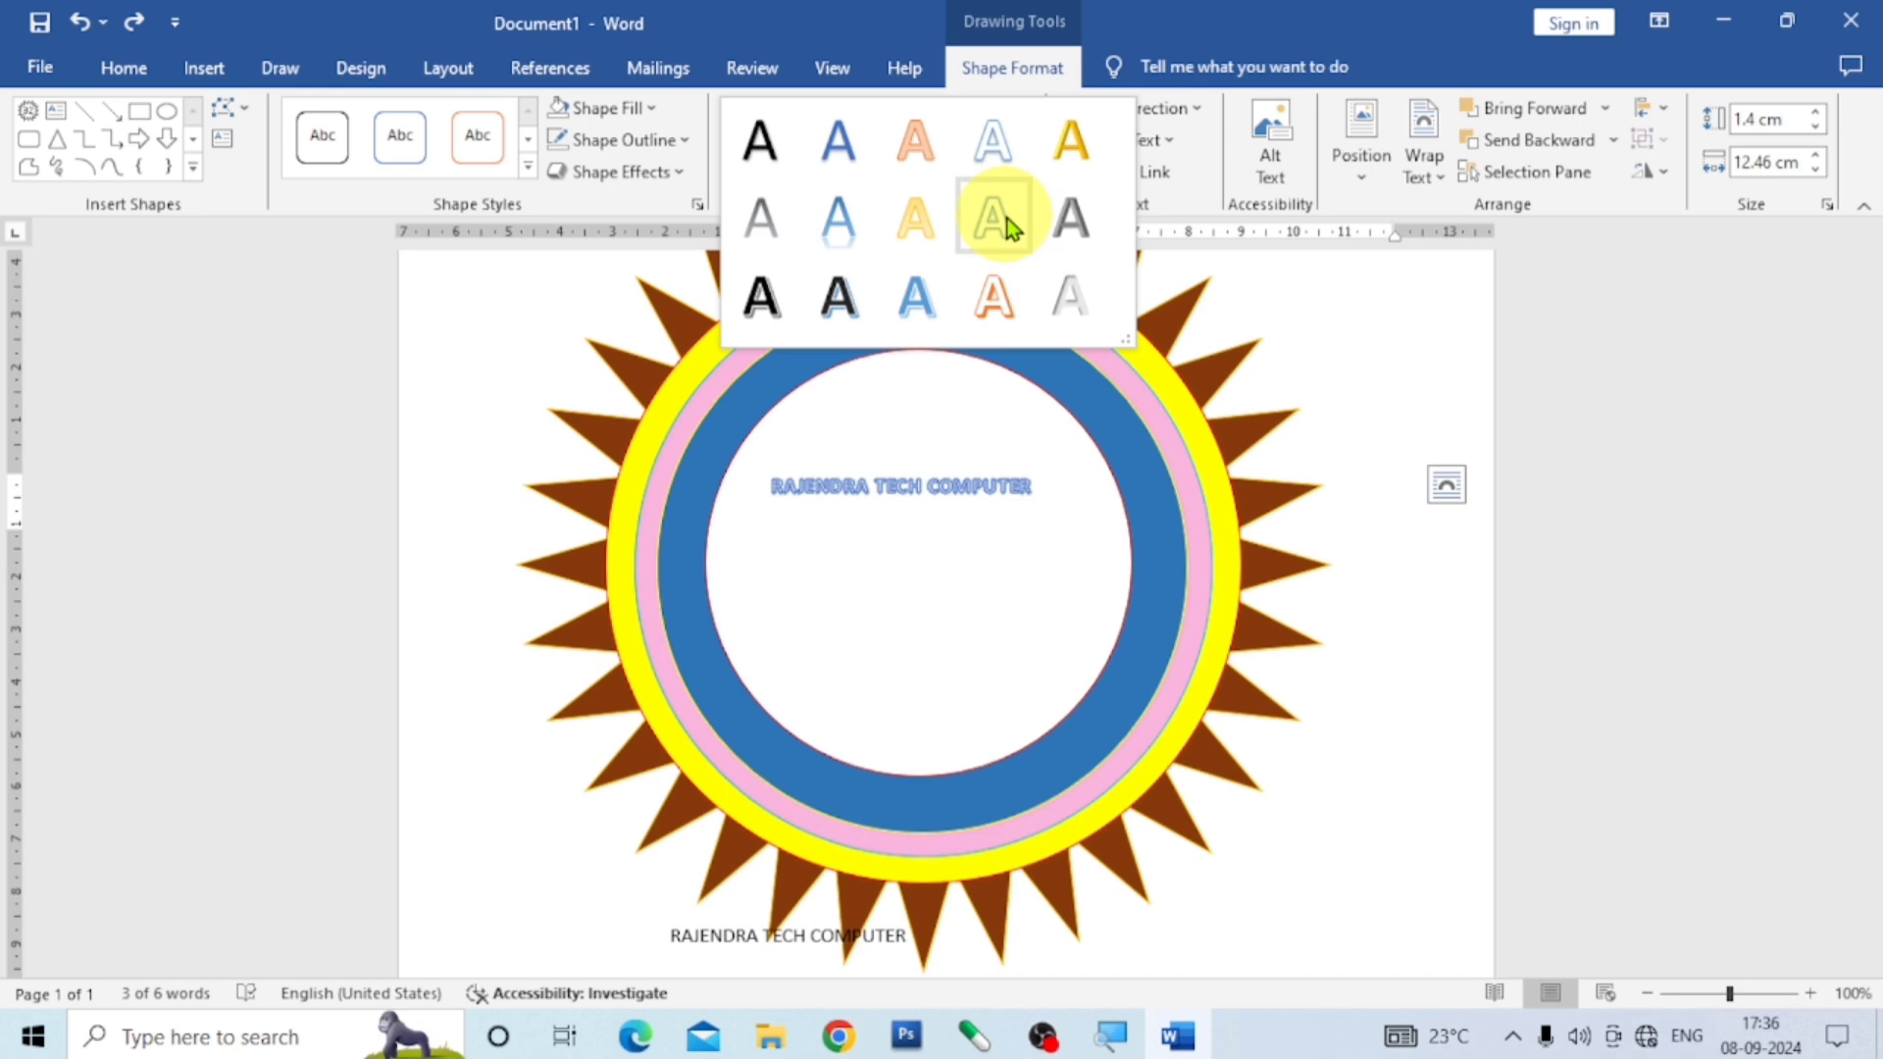
{"action": "left_click", "coordinate": [1059, 286]}
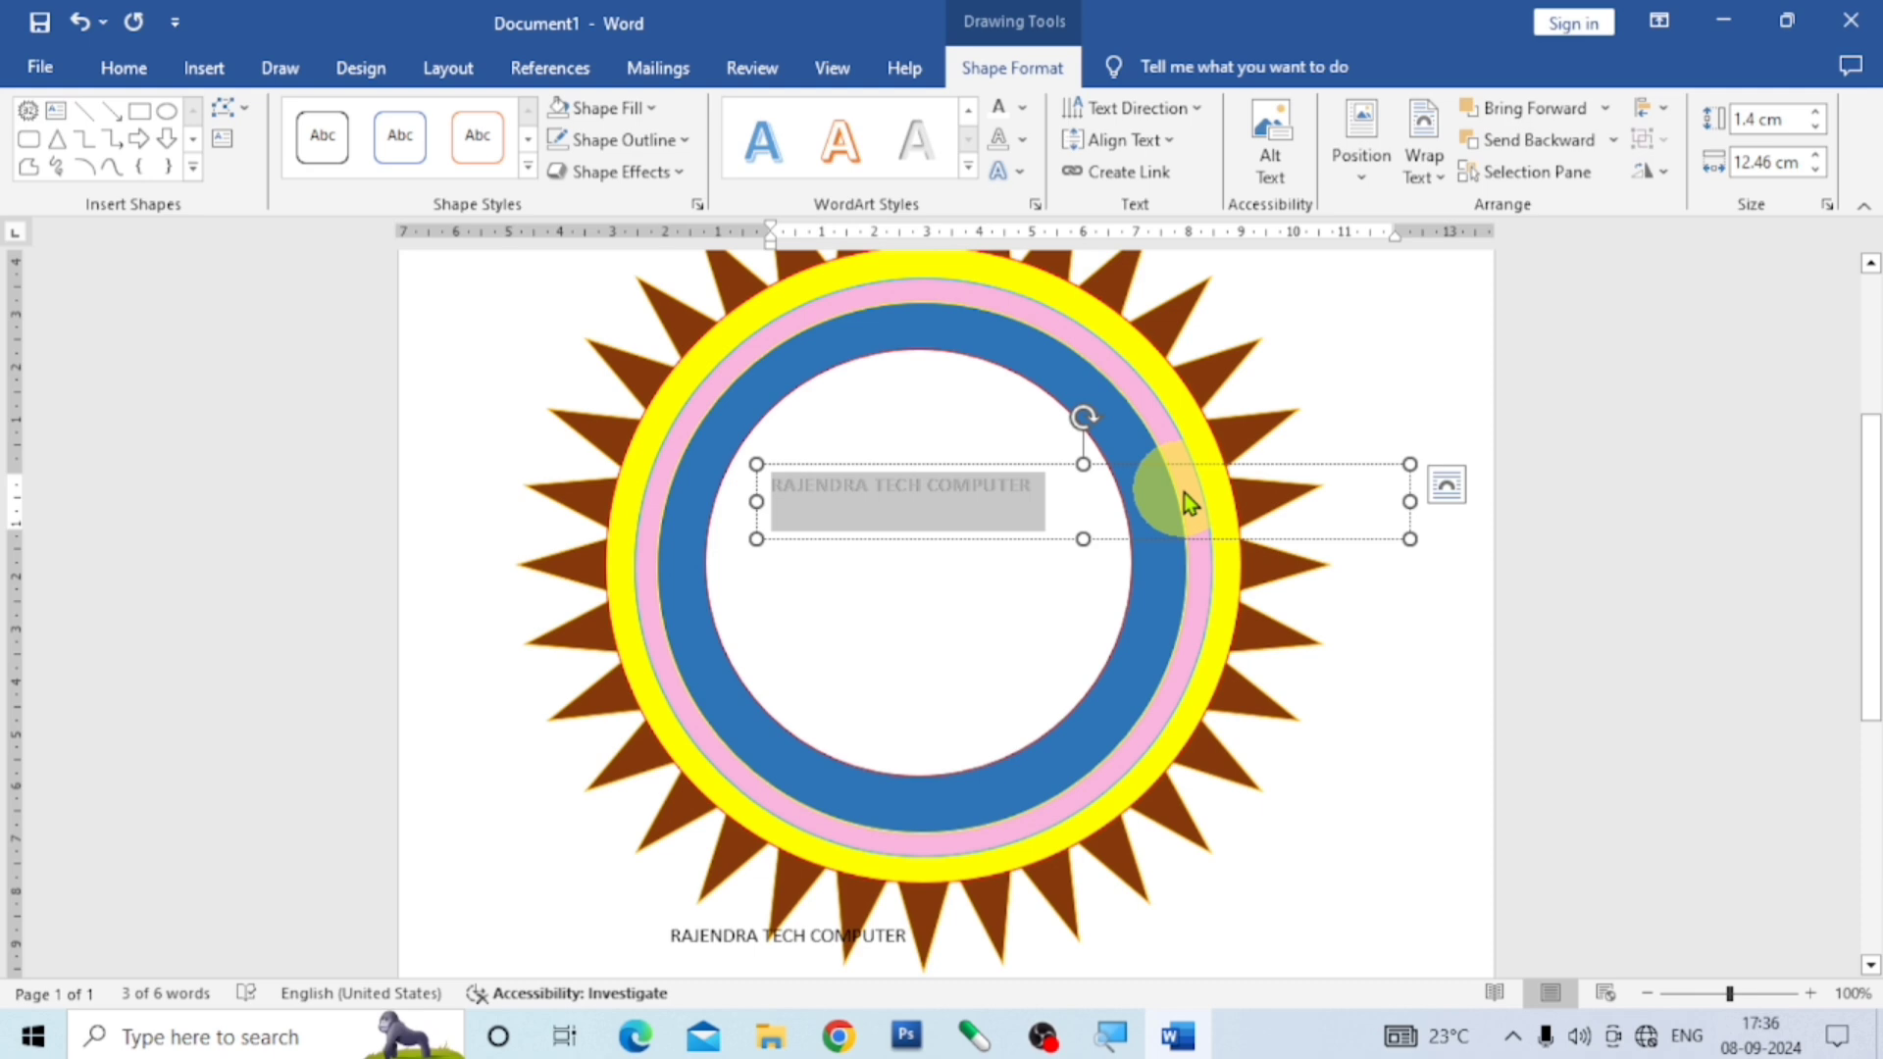
Enlarge the upper text until it spans most of the text box's width on one line.
{"action": "key", "text": "ctrl+shift+period"}
{"action": "key", "text": "ctrl+shift+period"}
{"action": "key", "text": "ctrl+shift+period"}
{"action": "key", "text": "ctrl+shift+period"}
{"action": "key", "text": "ctrl+shift+period"}
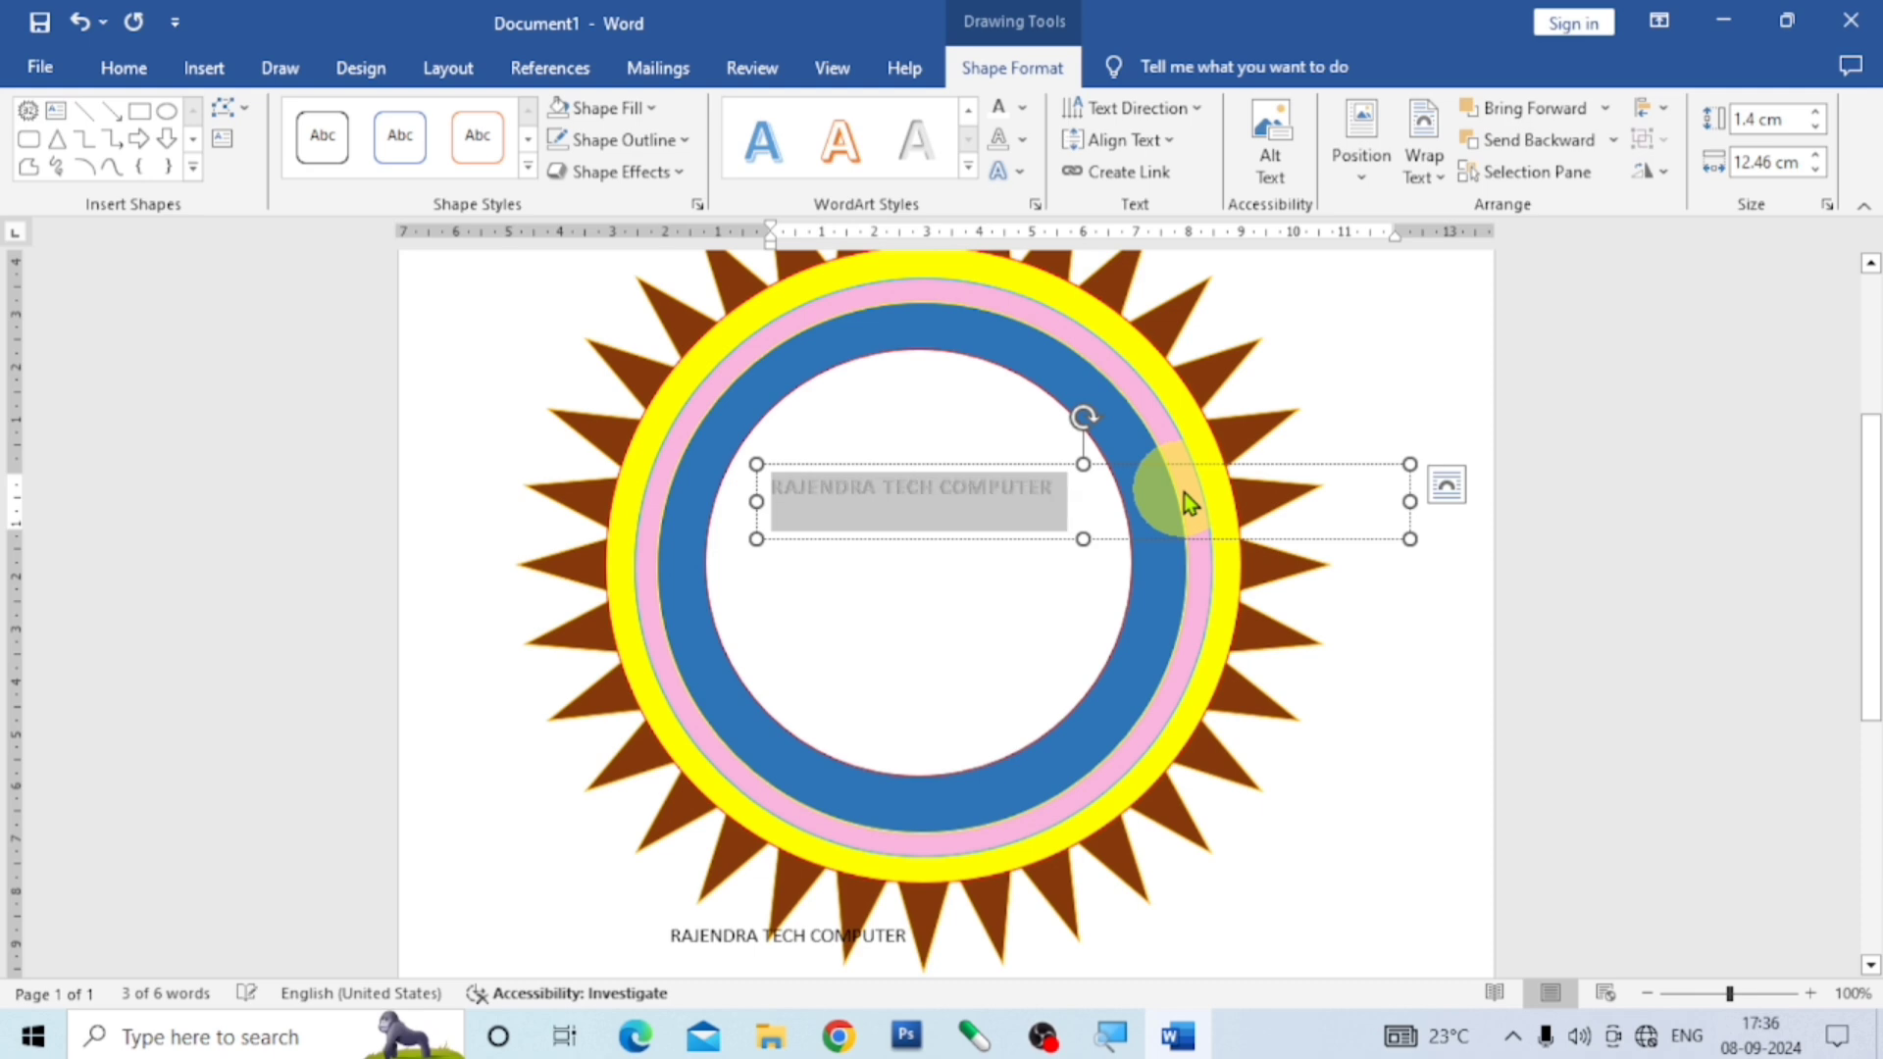
{"action": "key", "text": "ctrl+shift+period"}
{"action": "key", "text": "ctrl+shift+period"}
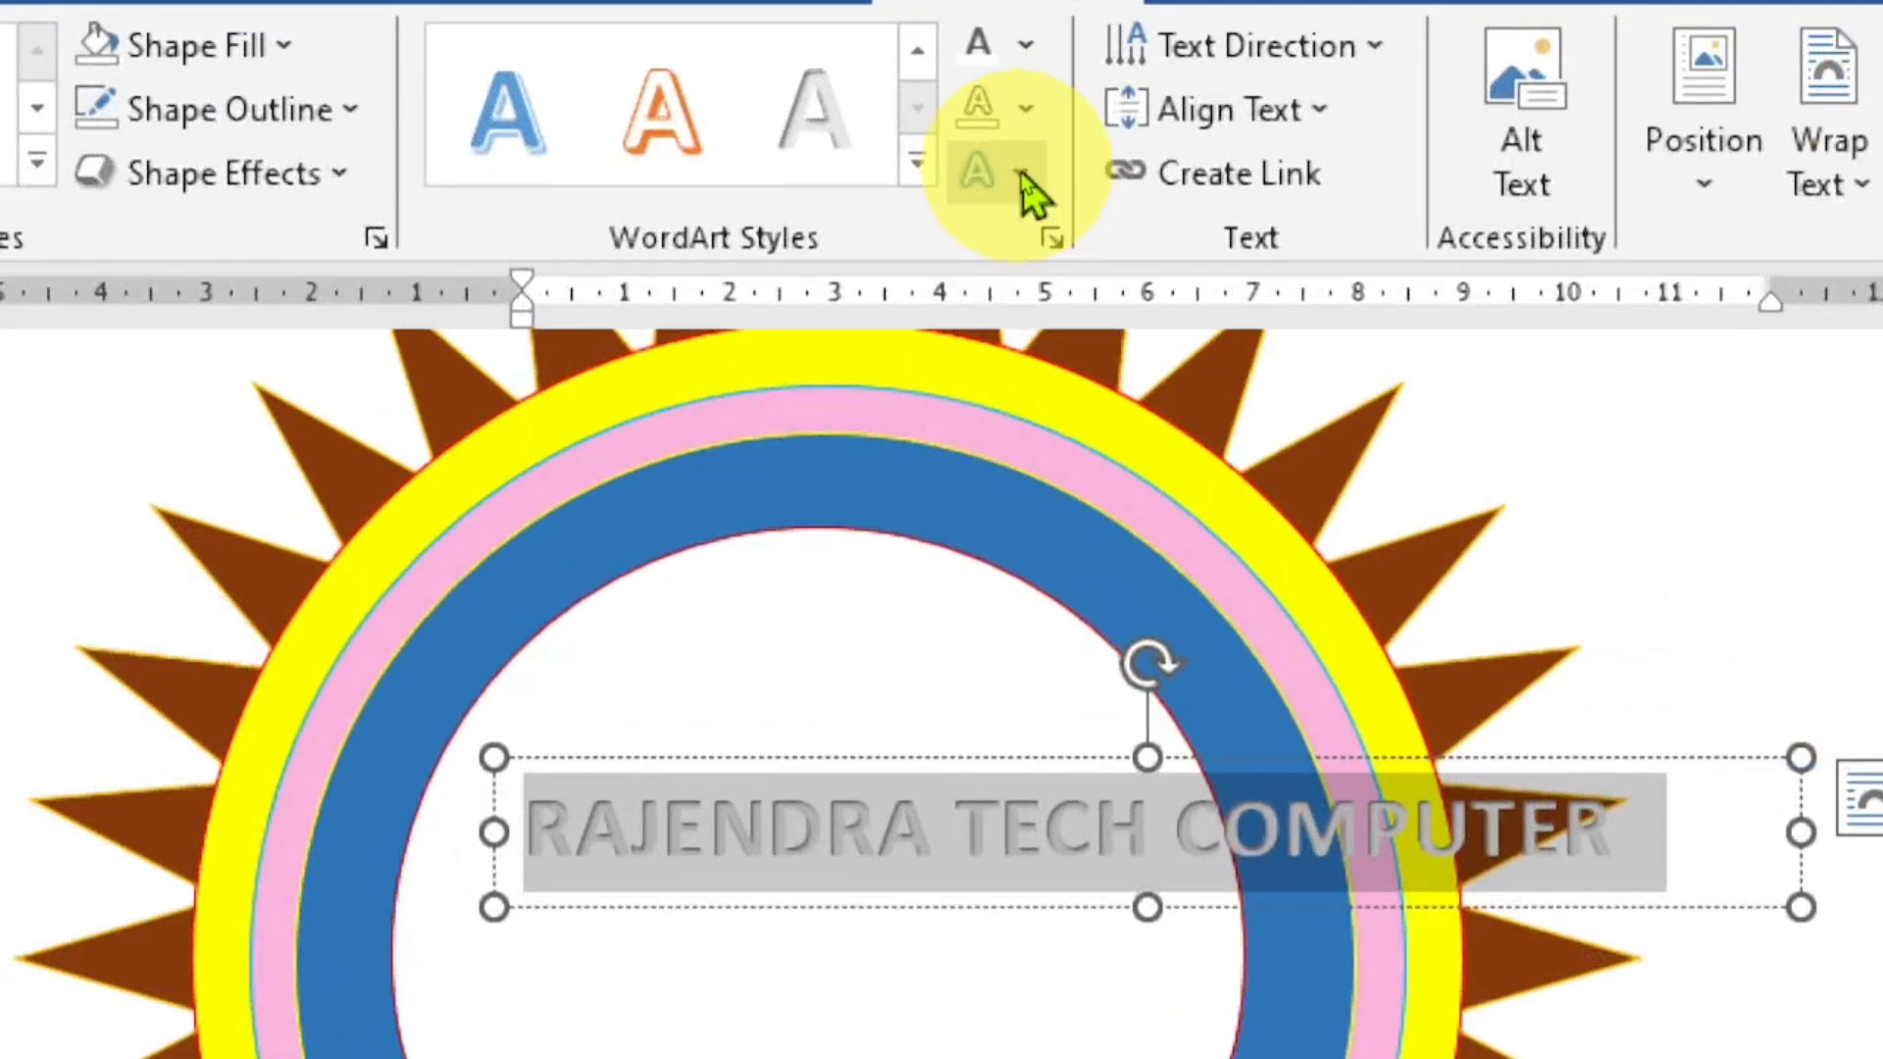
Bend the upper text into an upward arch with the first Follow Path transform.
{"action": "left_click", "coordinate": [1025, 181]}
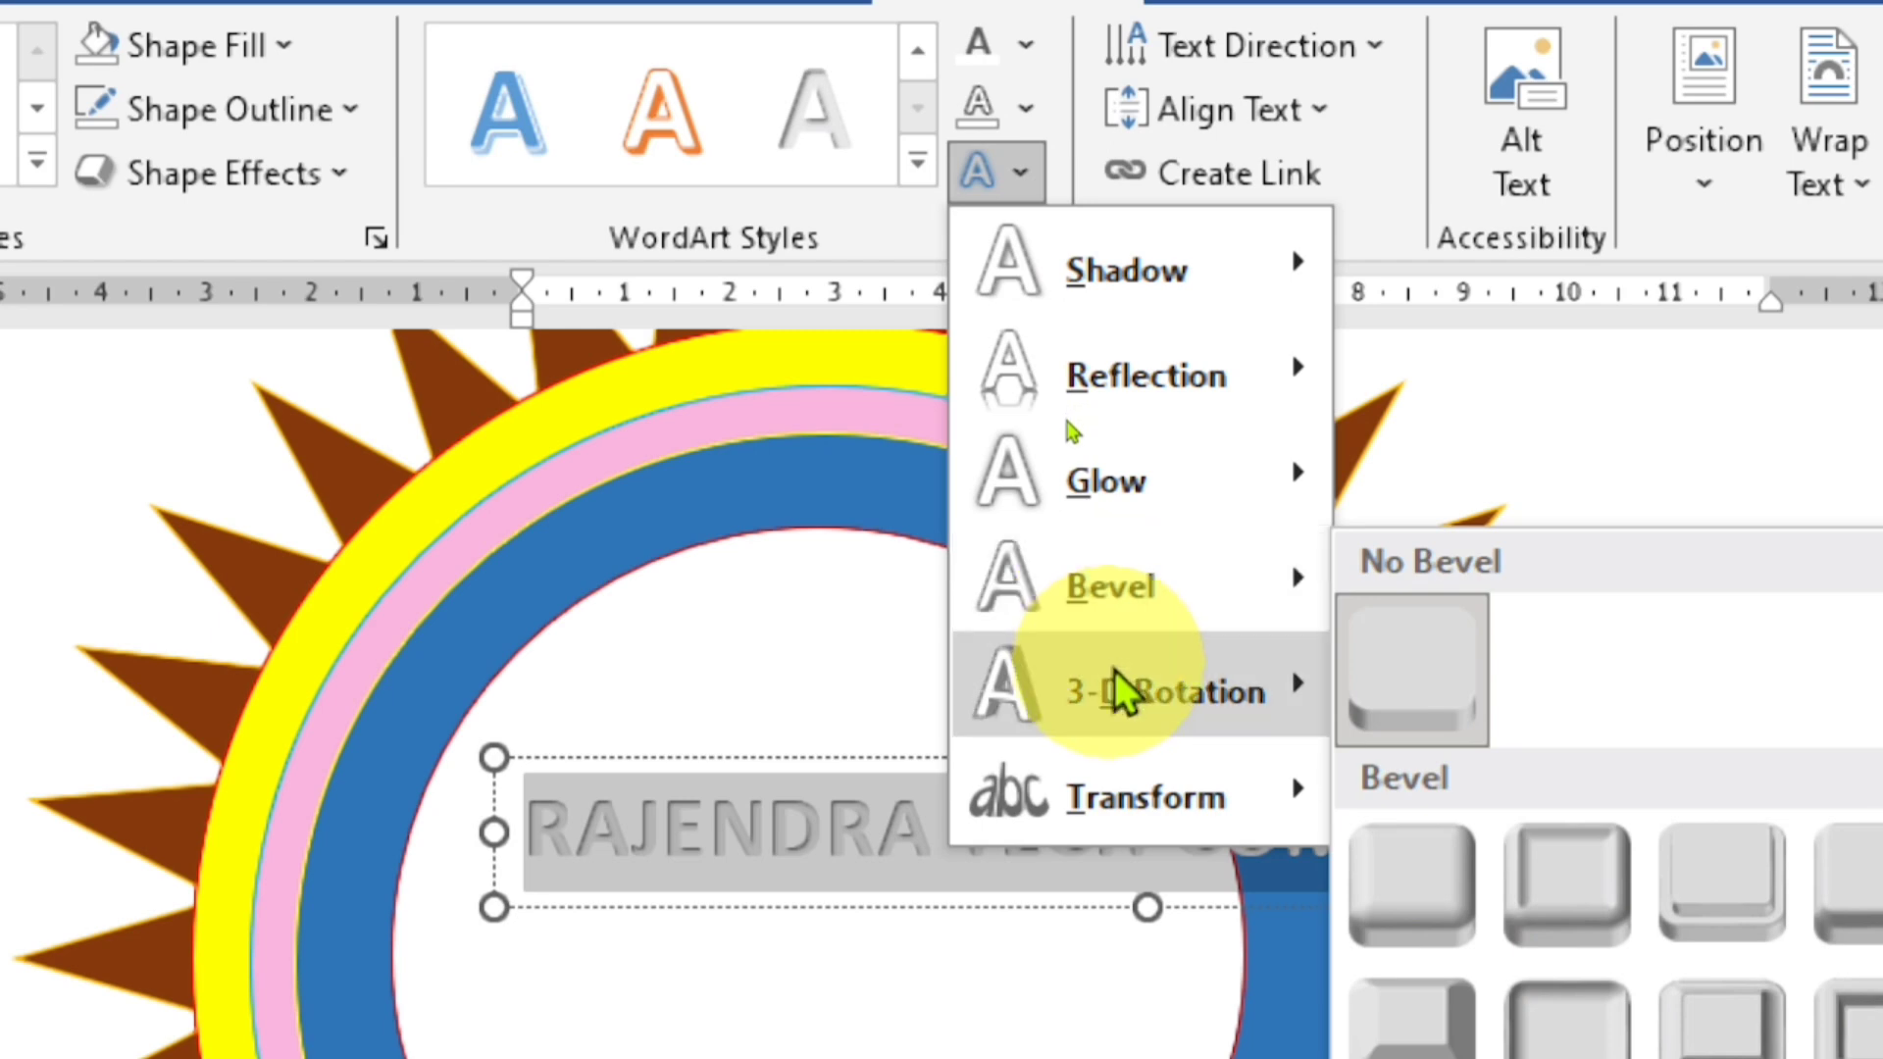
{"action": "mouse_move", "coordinate": [1064, 843]}
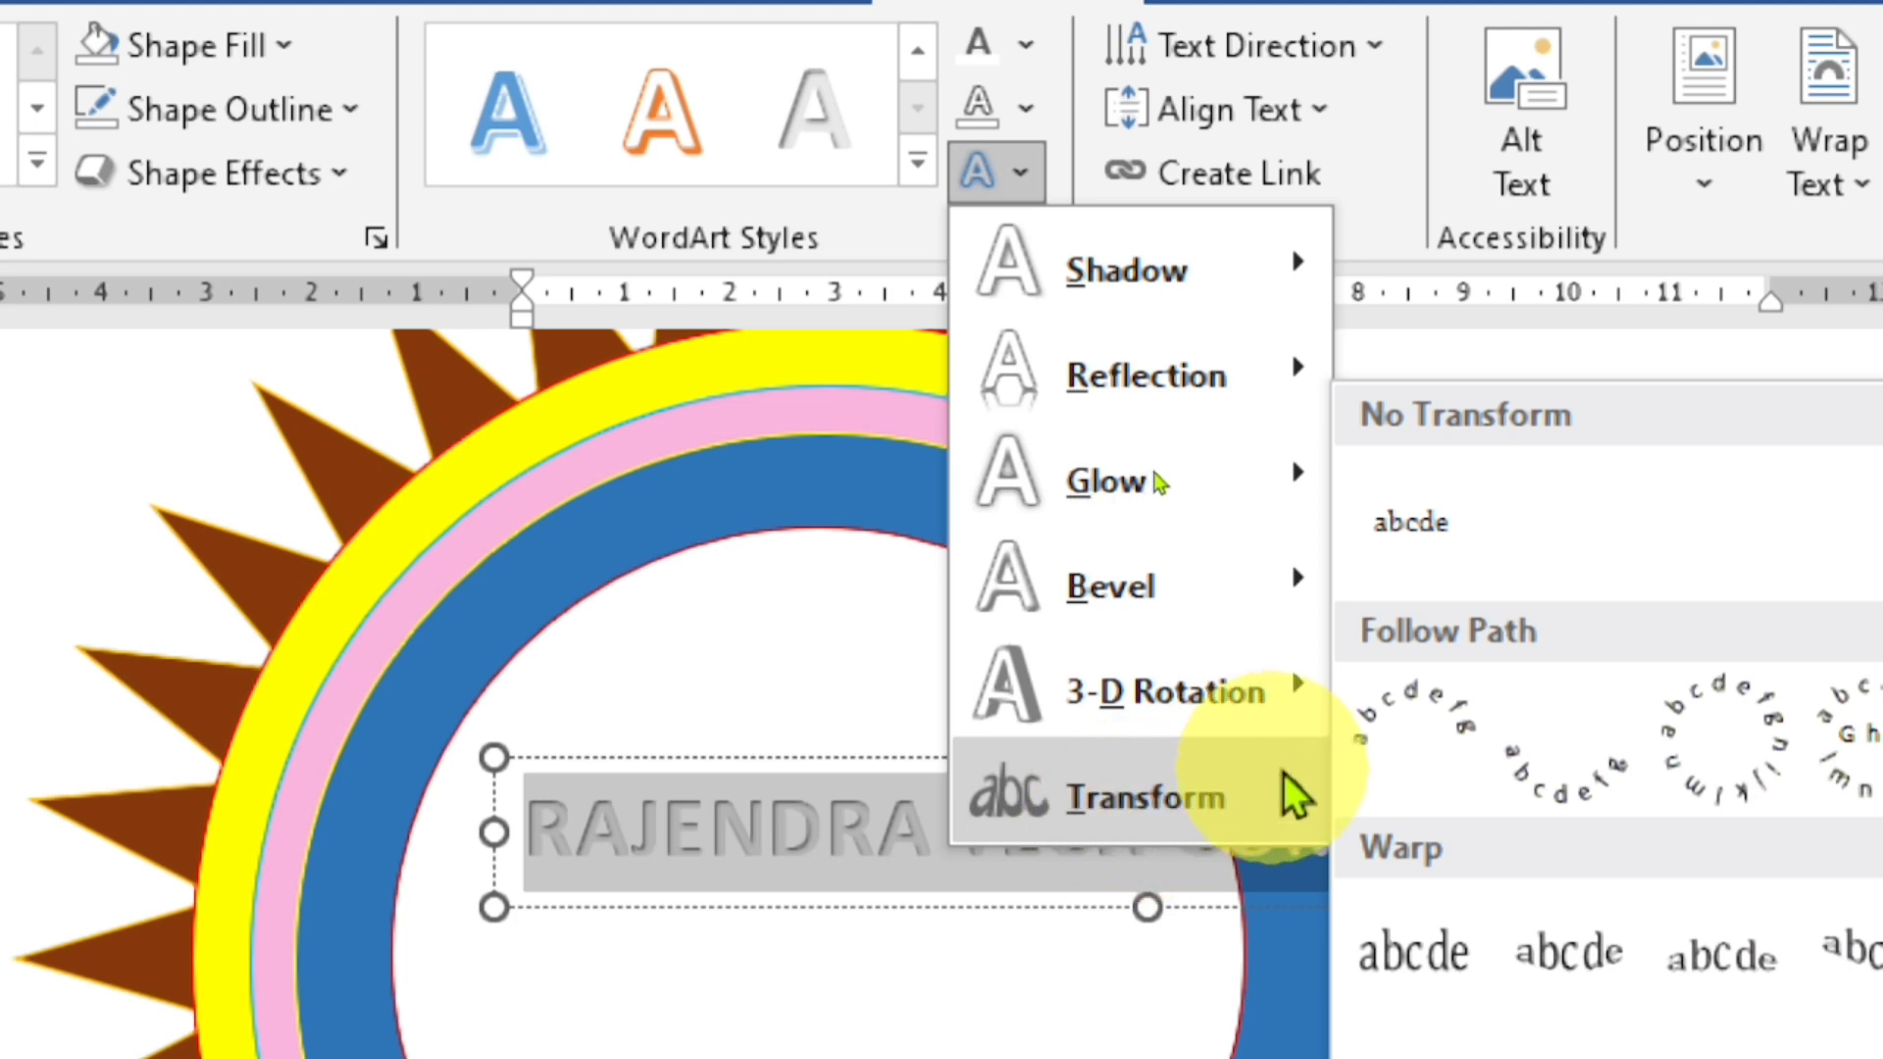
{"action": "left_click", "coordinate": [1393, 724]}
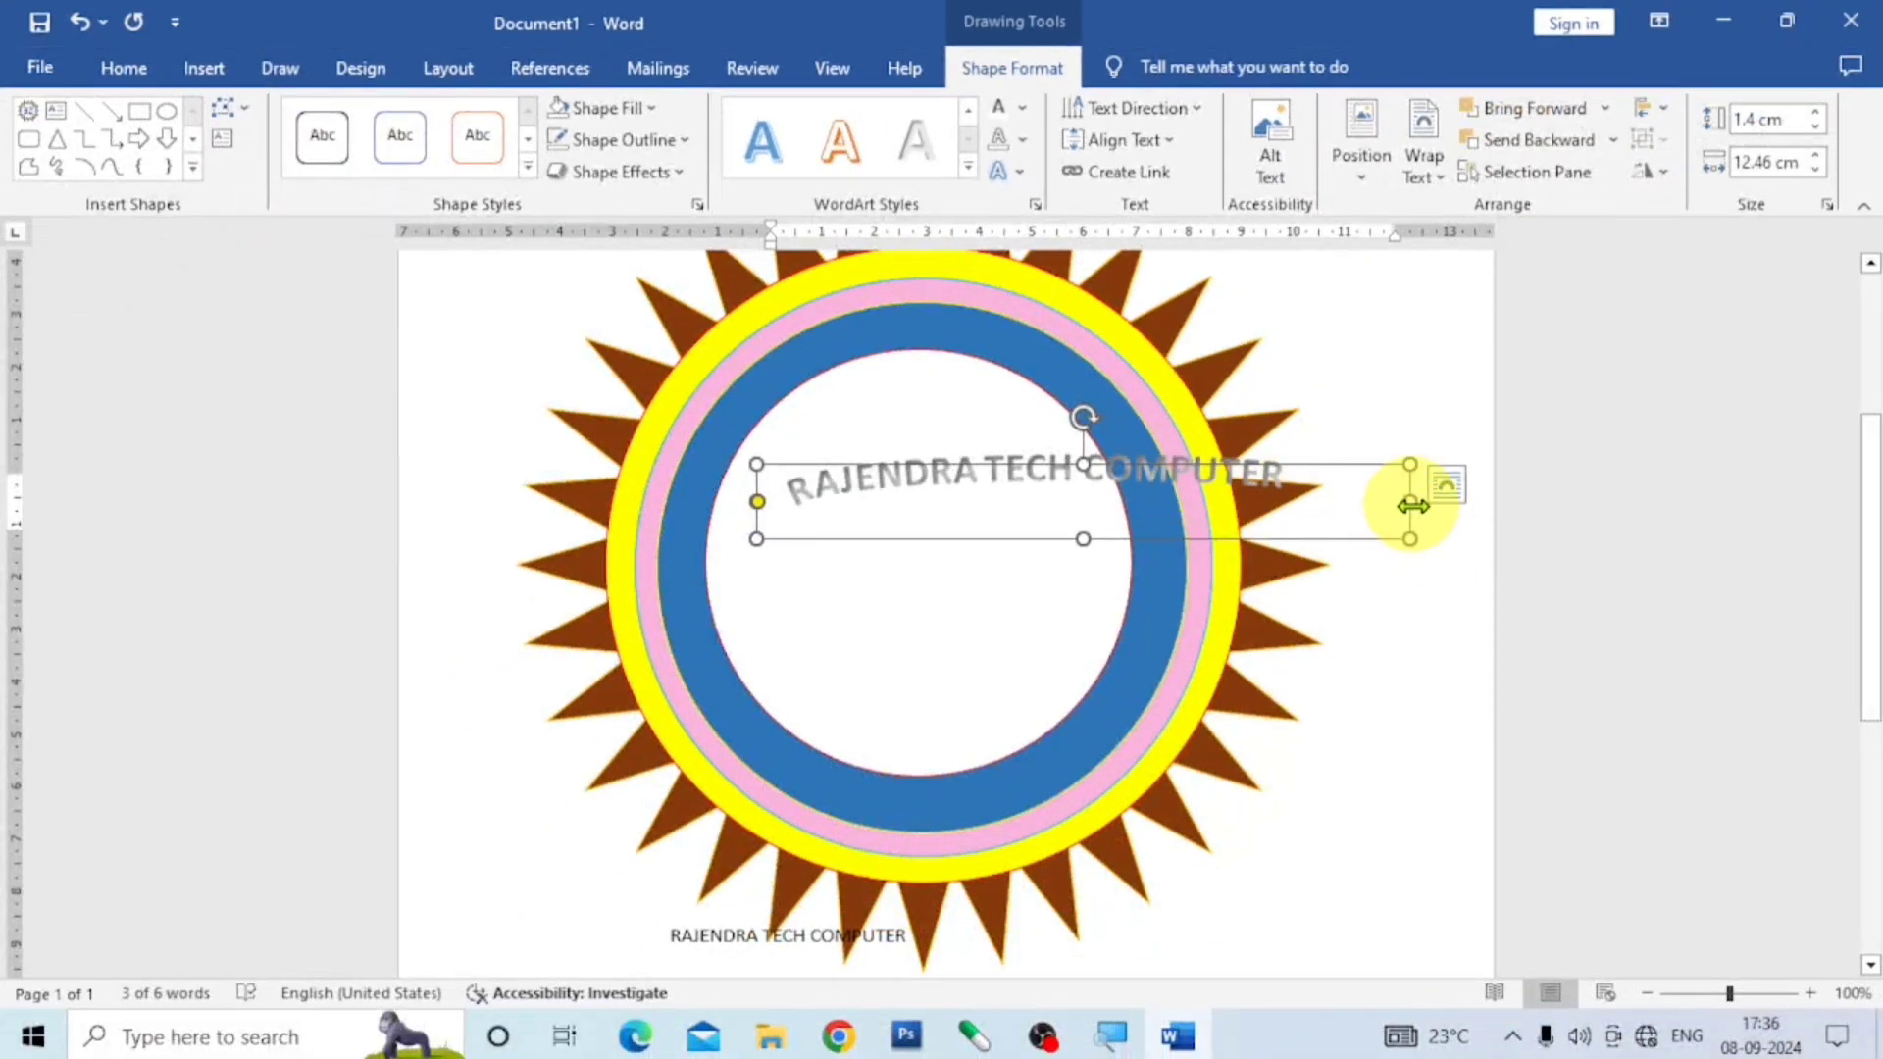
Resize the arched text box to about 7.96 cm high and 11.88 cm wide.
{"action": "left_click_drag", "start_coordinate": [1412, 506], "coordinate": [1027, 632]}
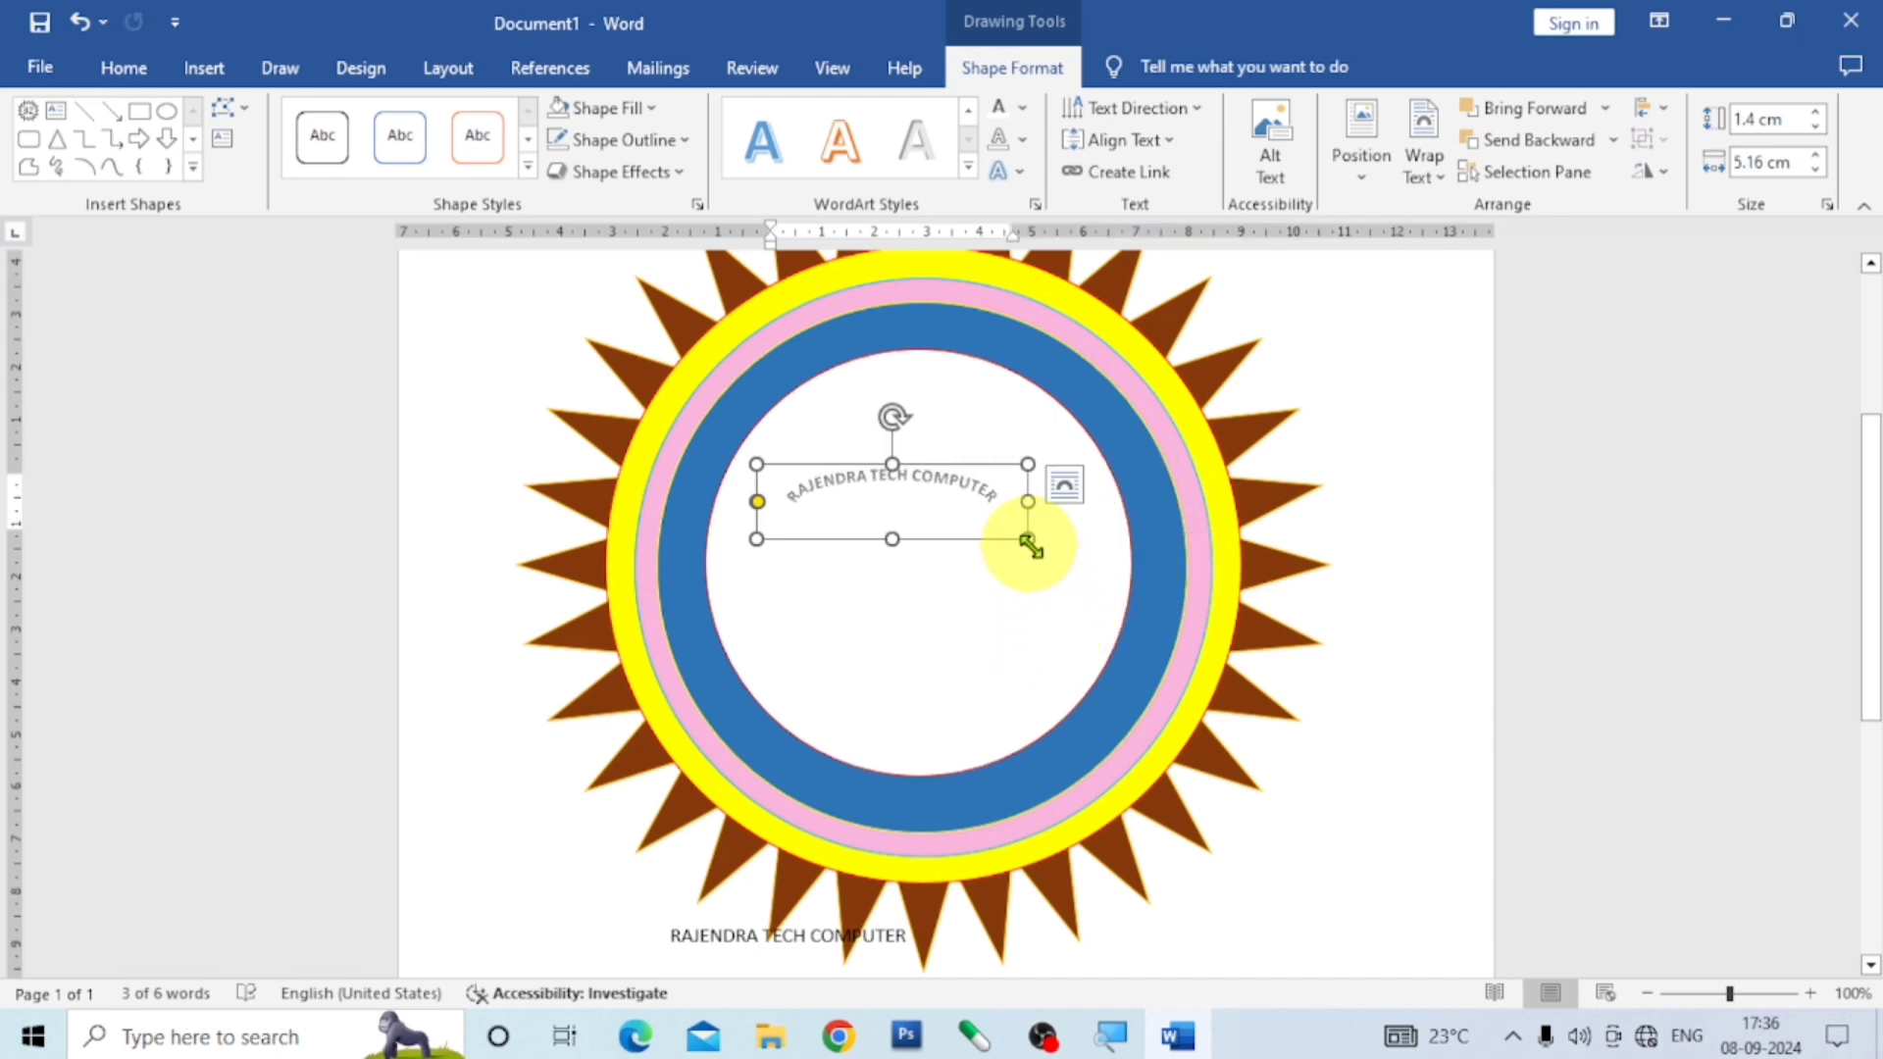
{"action": "left_click_drag", "start_coordinate": [1028, 542], "coordinate": [1264, 820]}
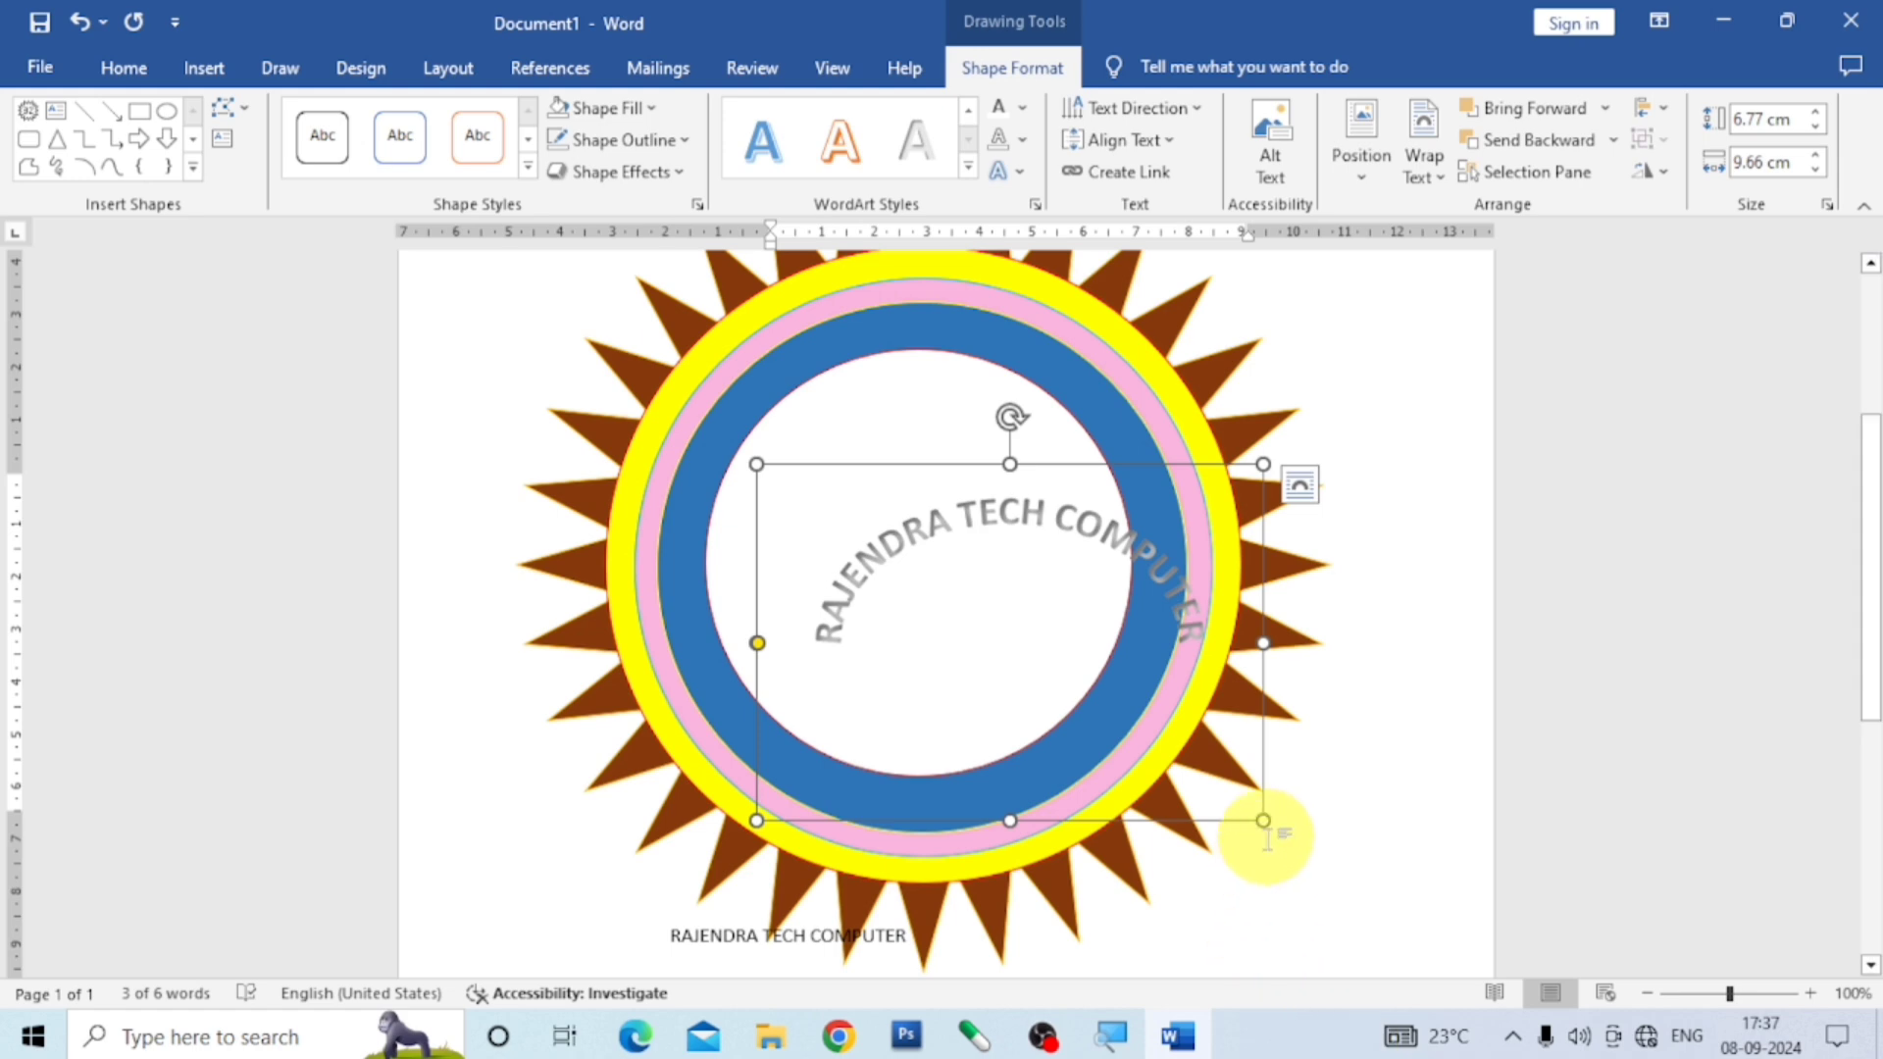
{"action": "left_click_drag", "start_coordinate": [1264, 820], "coordinate": [1384, 888]}
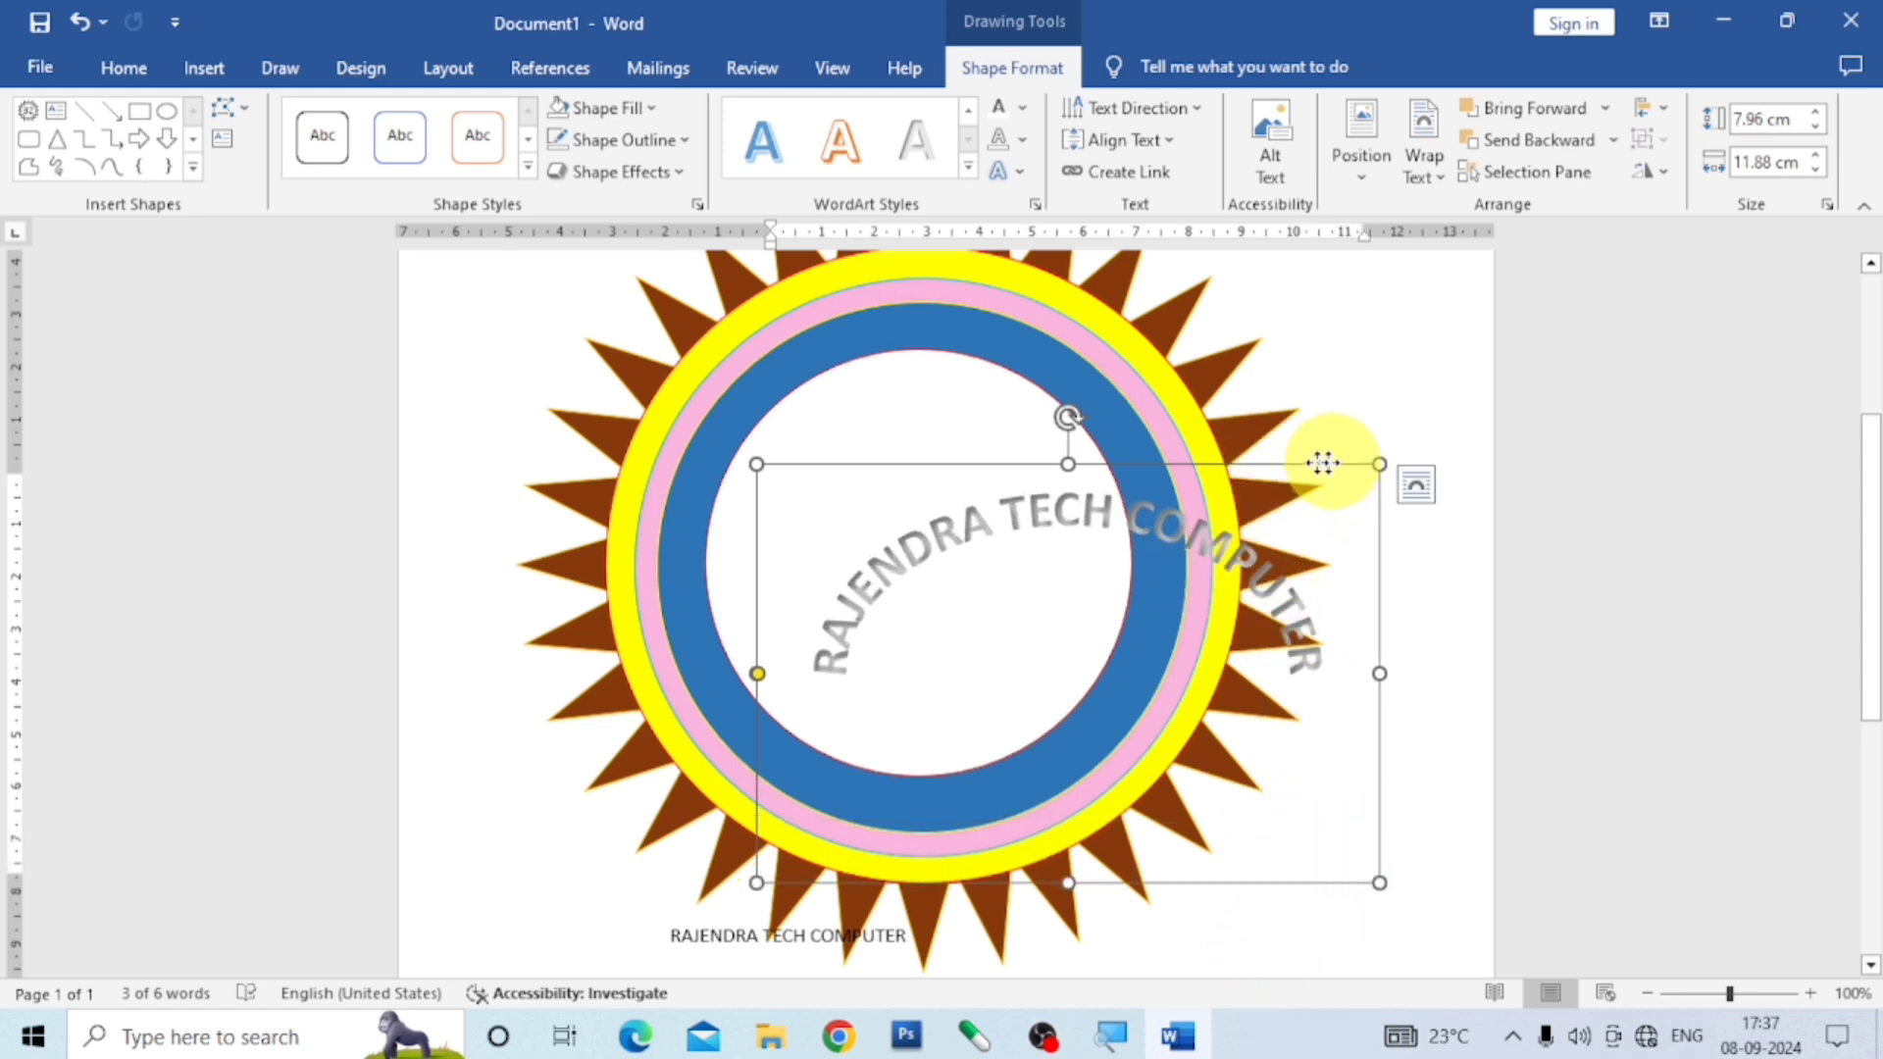
Move the arched text onto the upper blue ring, resizing its box to about 8.65 by 11.54 cm and nudging it into line.
{"action": "left_click_drag", "start_coordinate": [1324, 462], "coordinate": [1190, 294]}
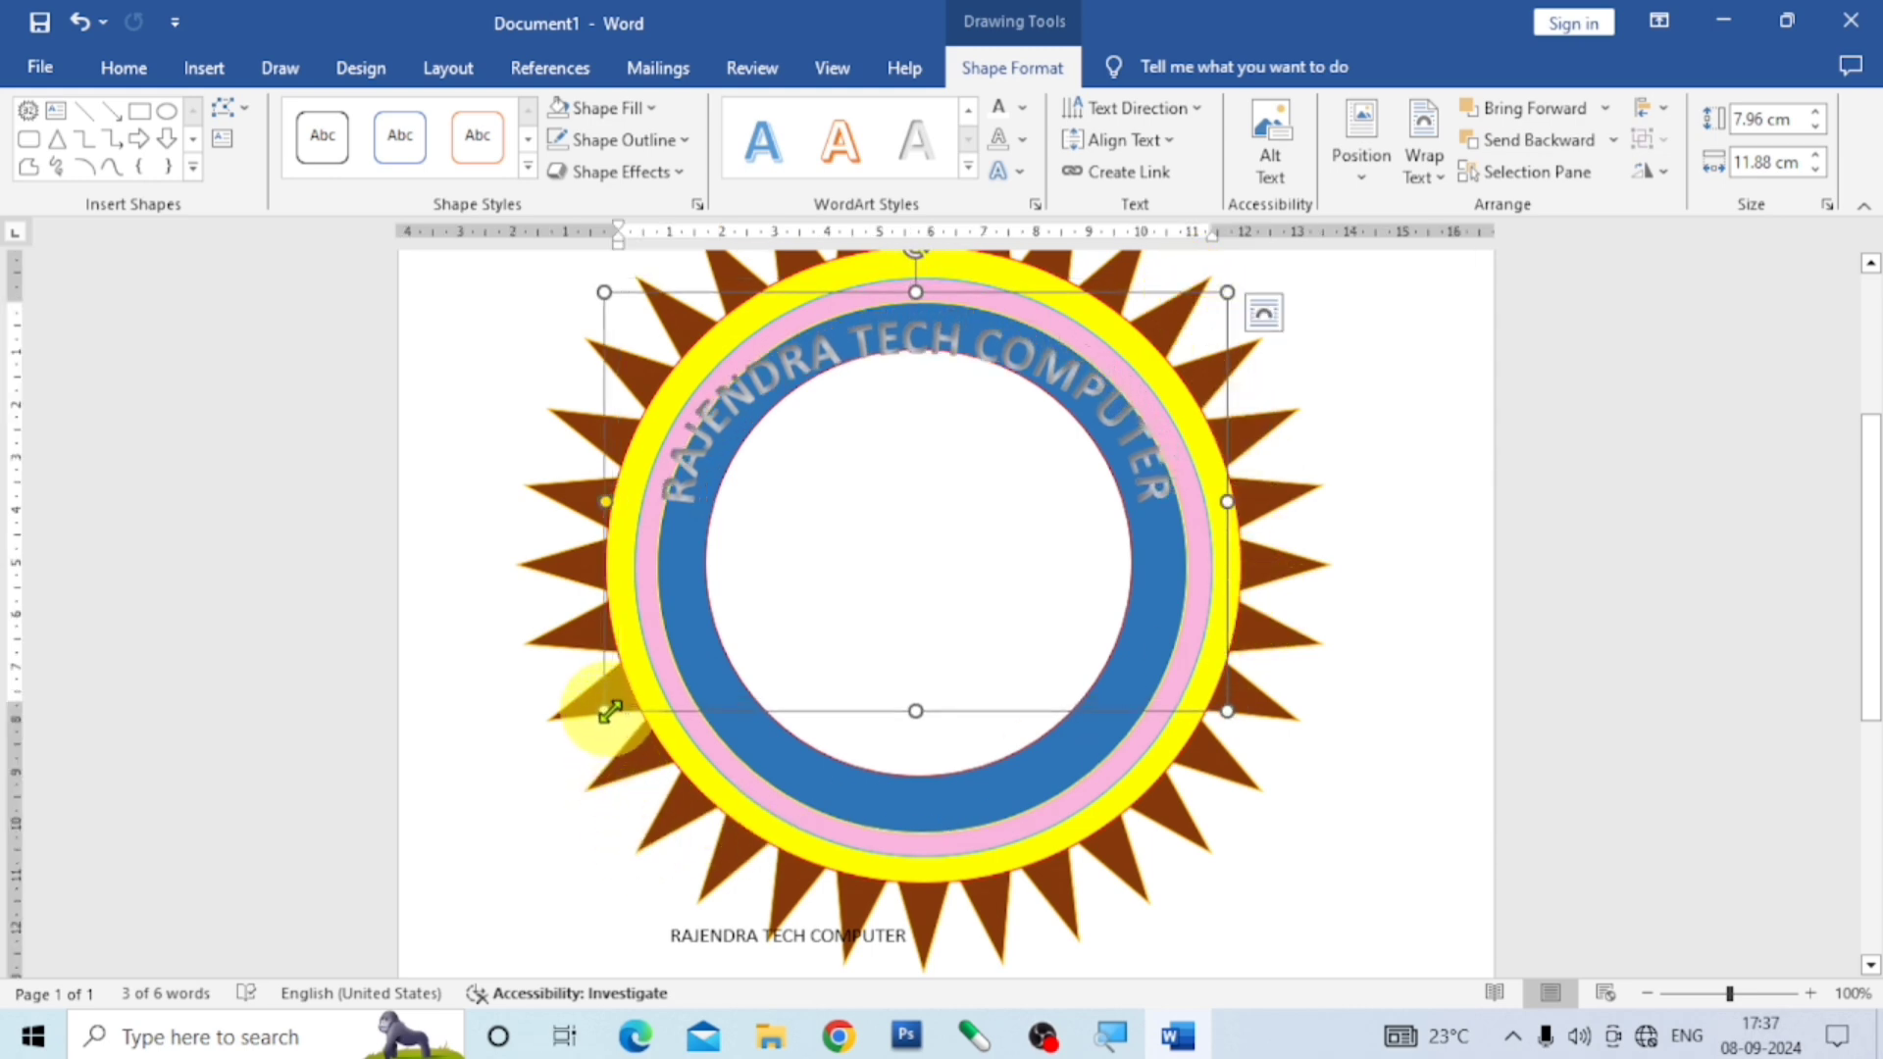
{"action": "left_click_drag", "start_coordinate": [609, 712], "coordinate": [622, 747]}
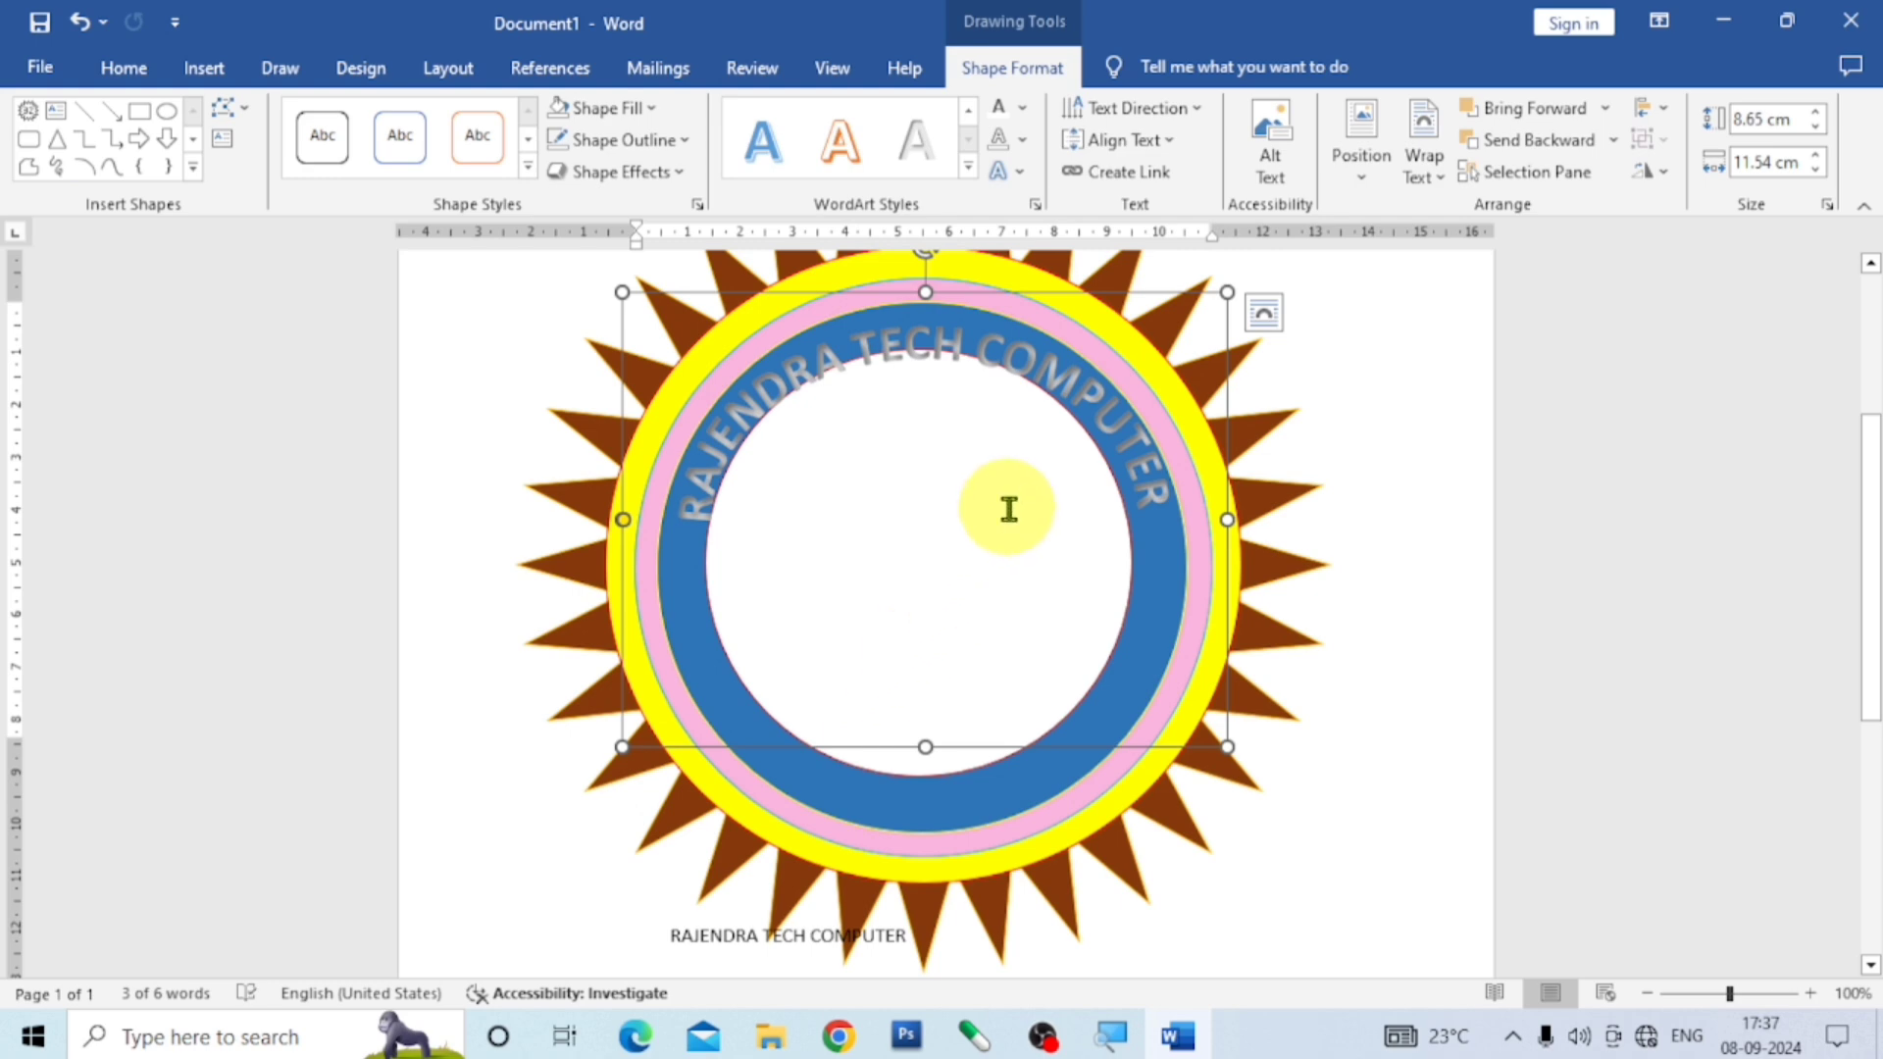
{"action": "key", "text": "ctrl+z"}
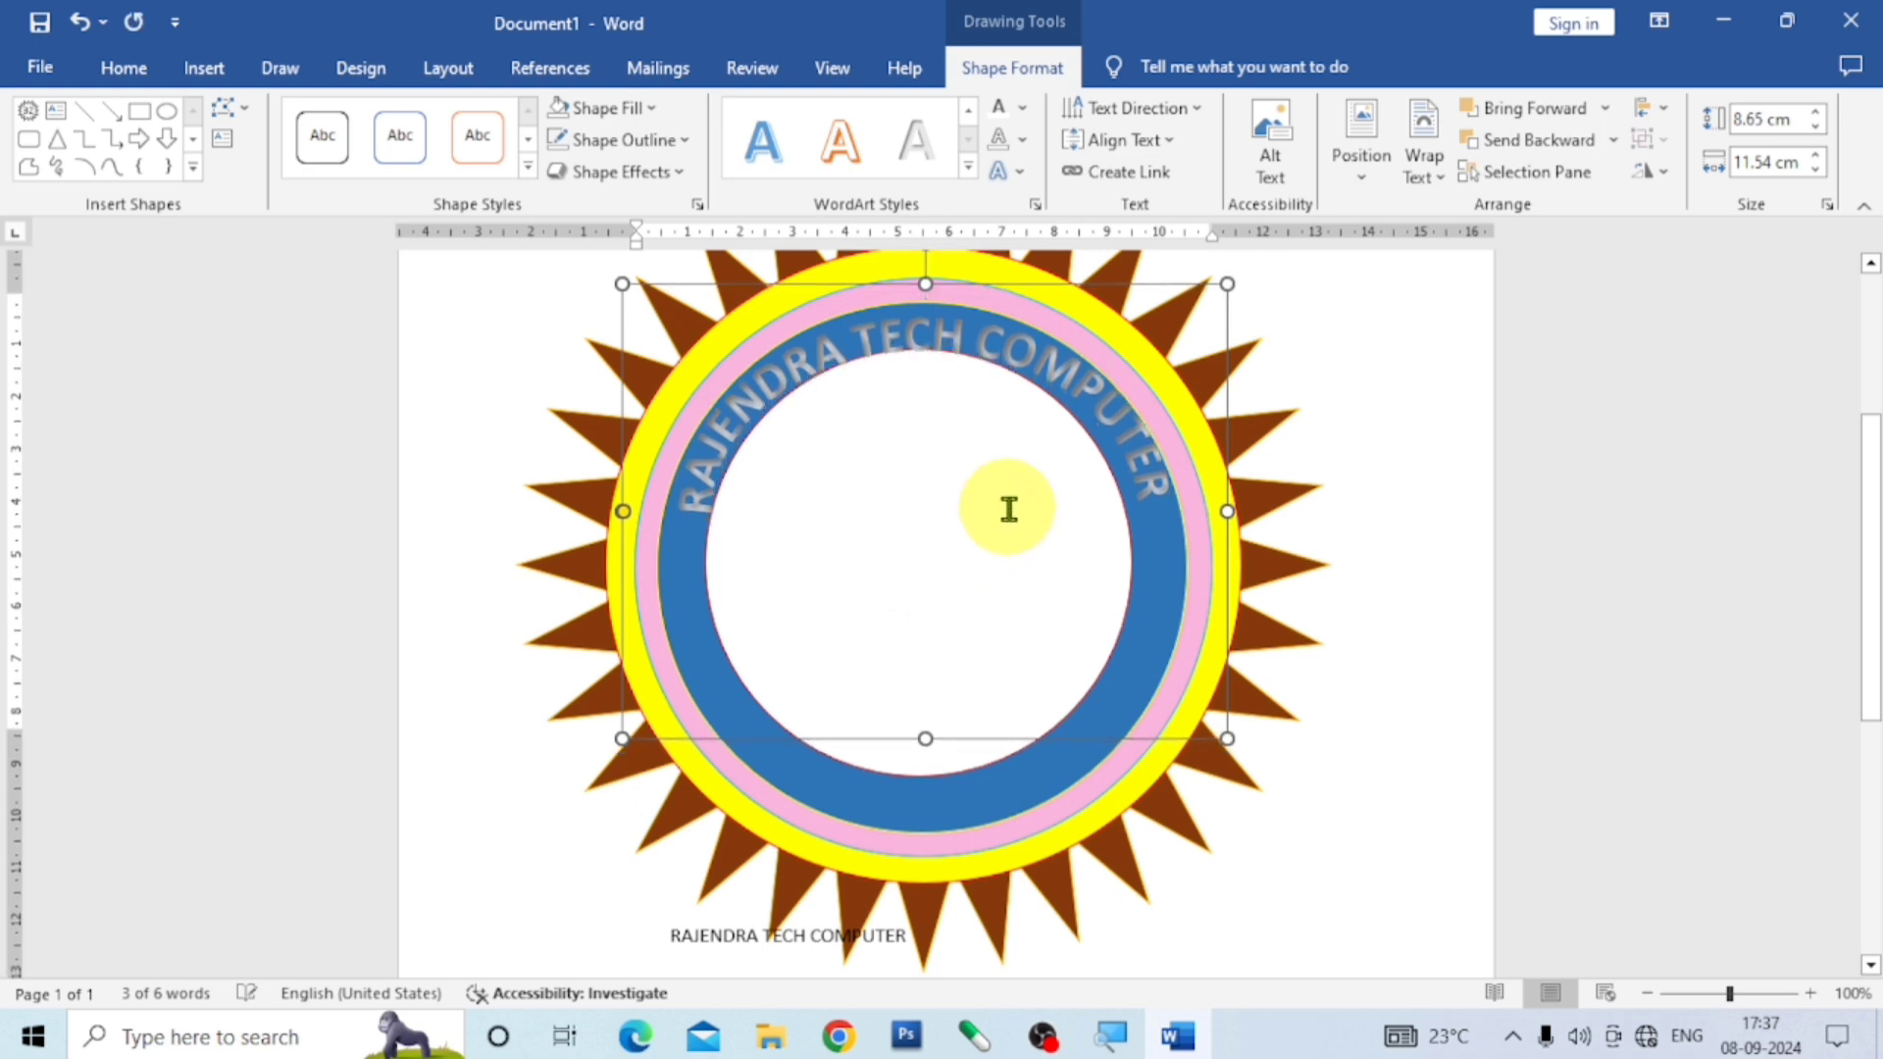
{"action": "key", "text": "Up"}
{"action": "key", "text": "Up"}
{"action": "key", "text": "Up"}
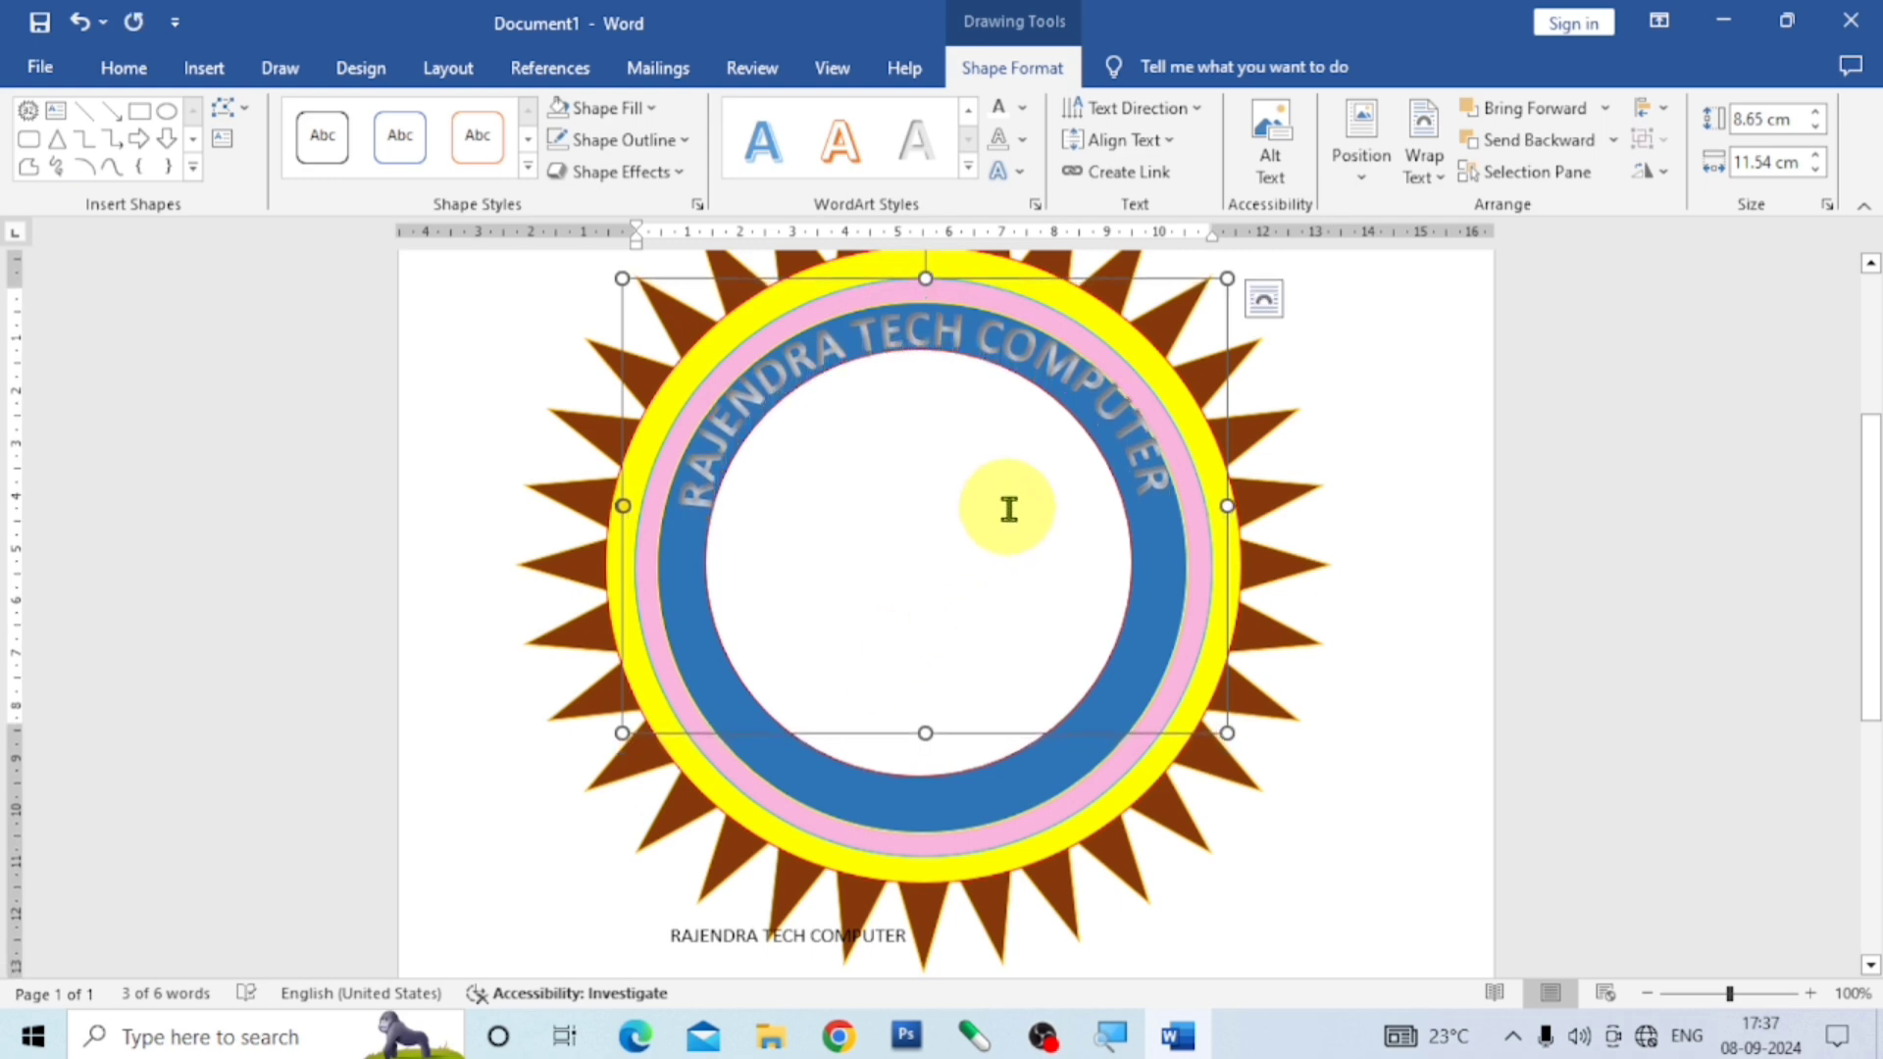
{"action": "key", "text": "Left"}
{"action": "key", "text": "Left"}
{"action": "key", "text": "Left"}
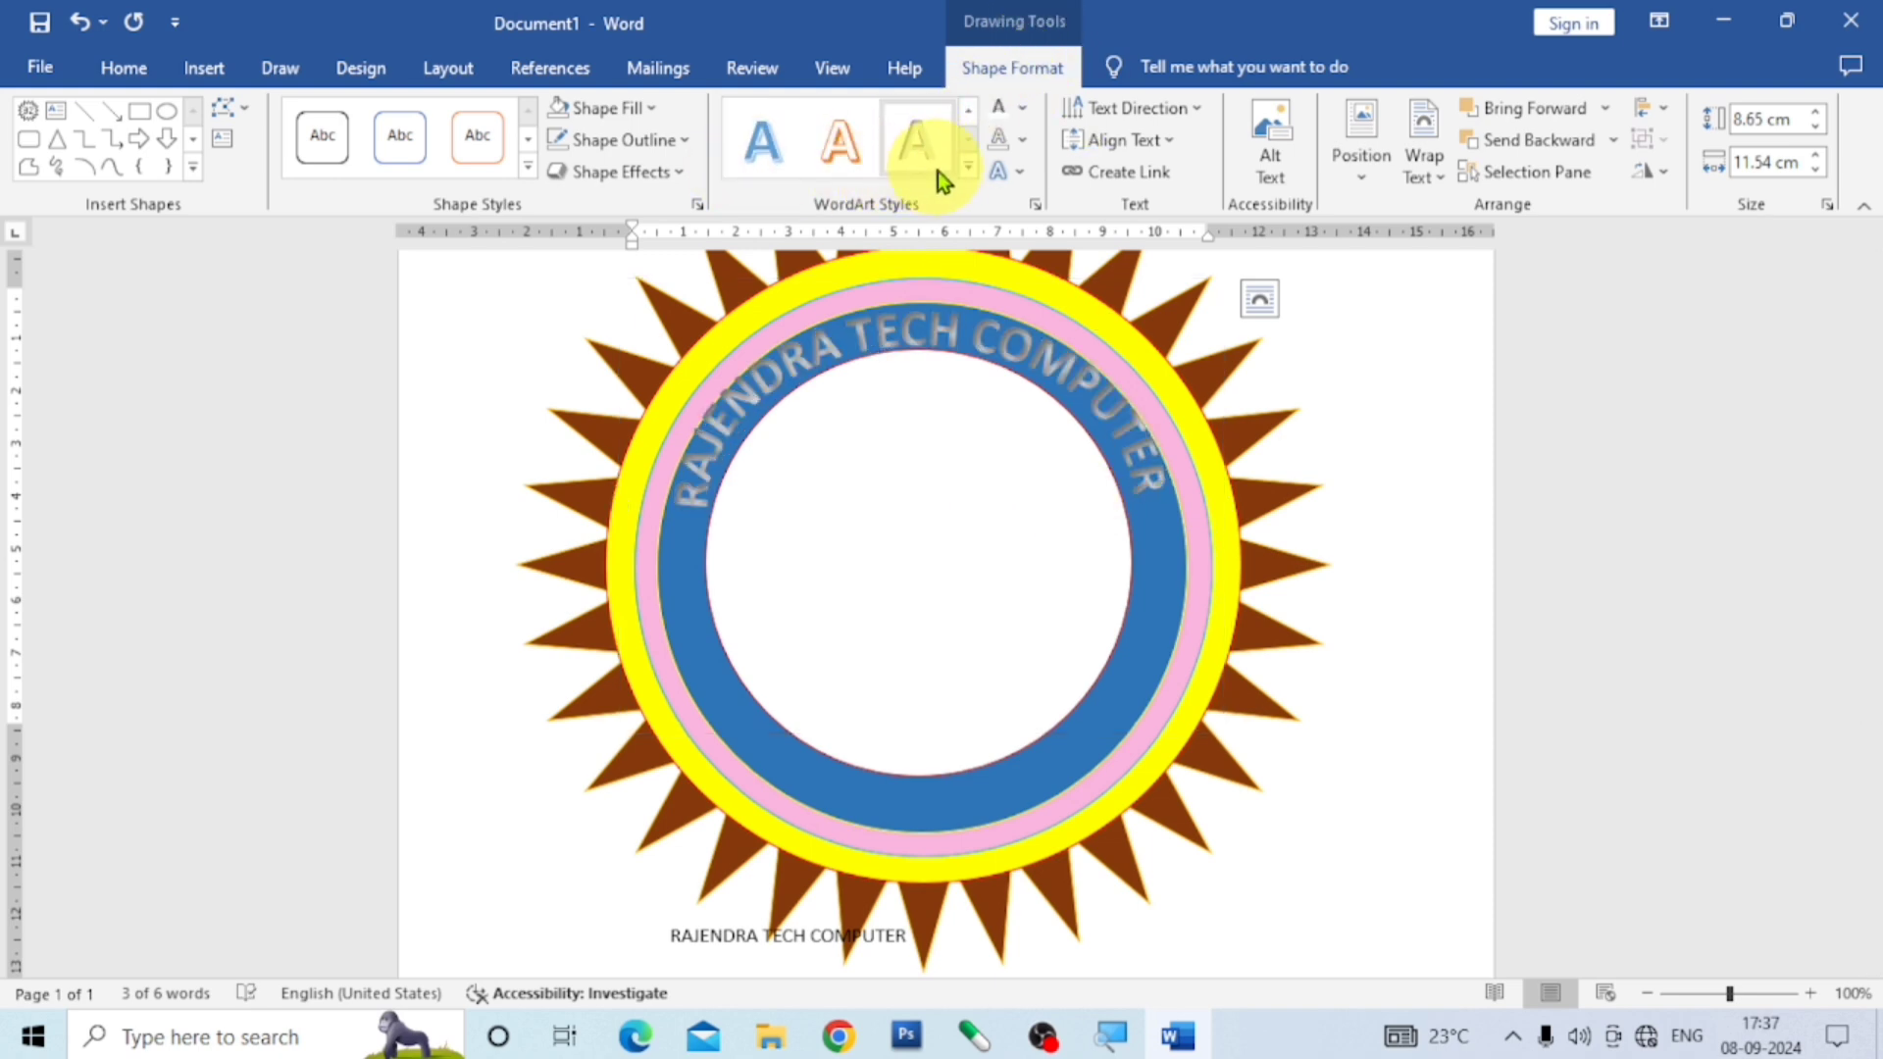
Apply the white, blue-outlined WordArt style to the arched text and enlarge its box to about 12.99 by 11.88 cm.
{"action": "left_click", "coordinate": [966, 169]}
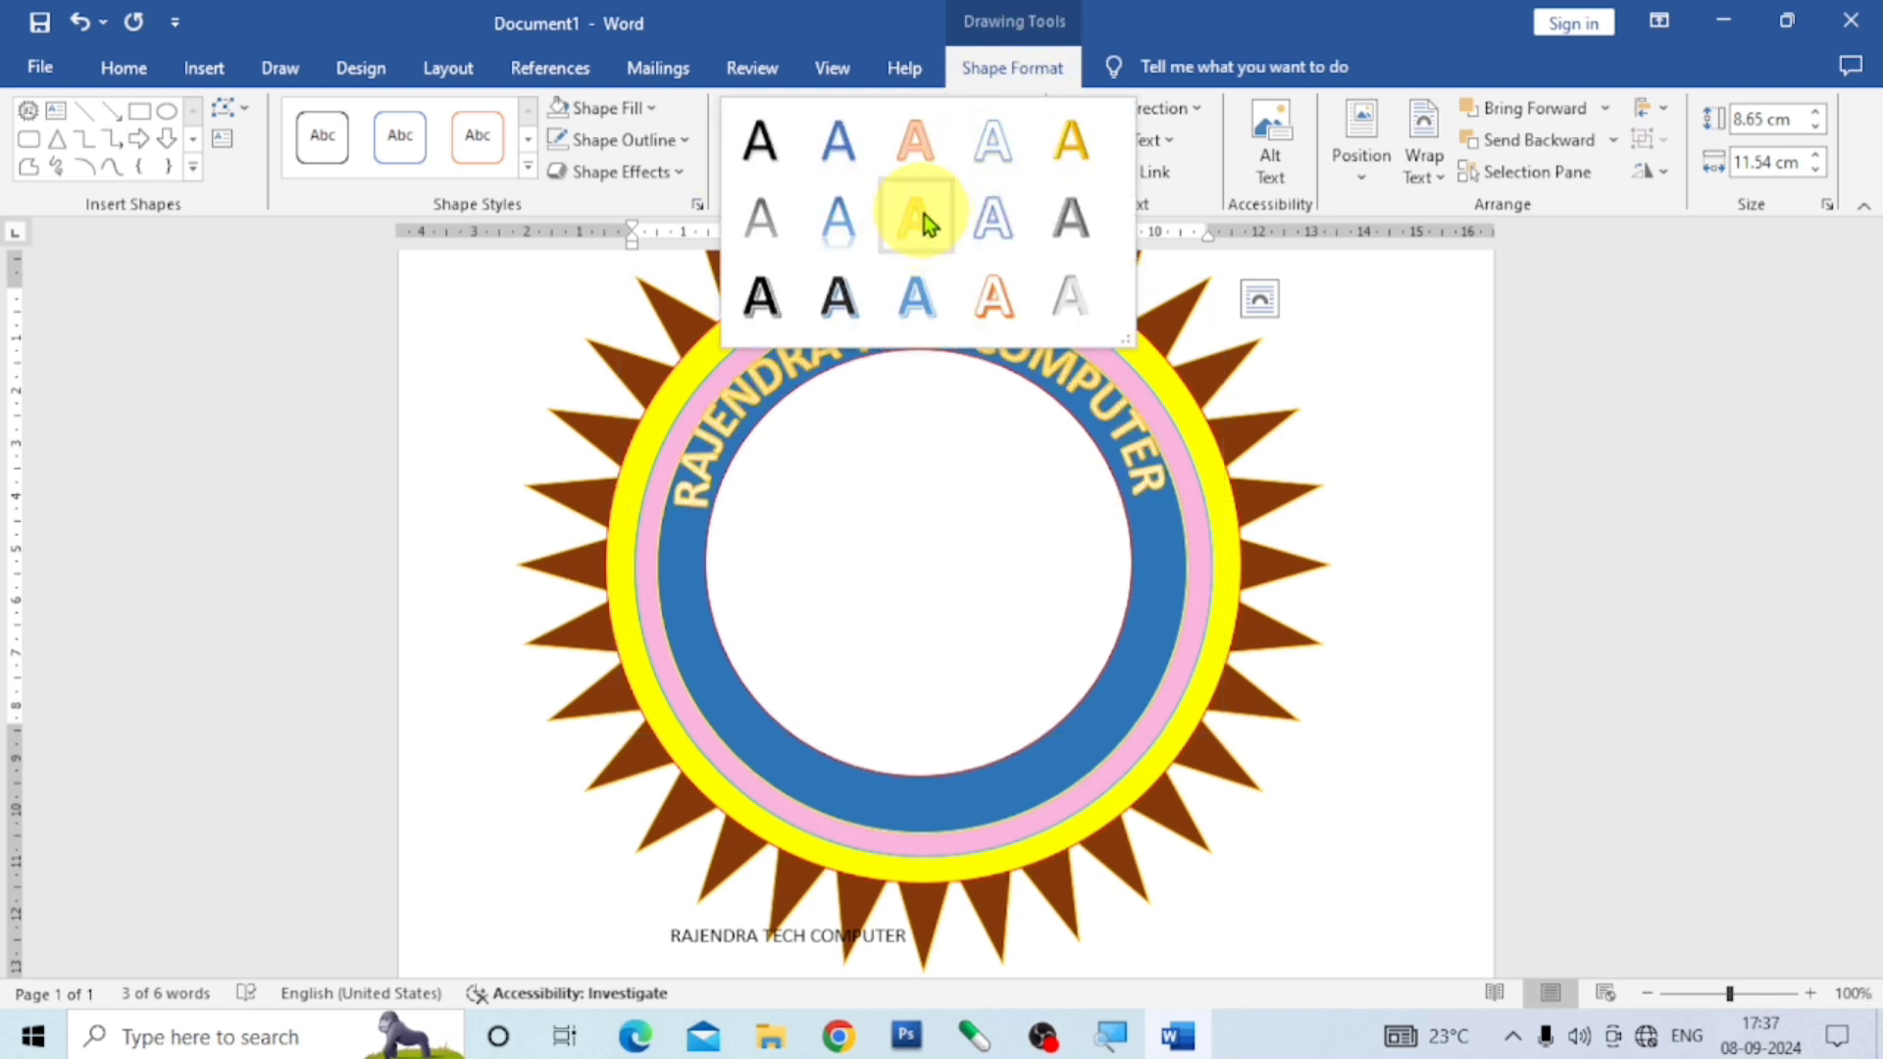
{"action": "left_click", "coordinate": [1000, 149]}
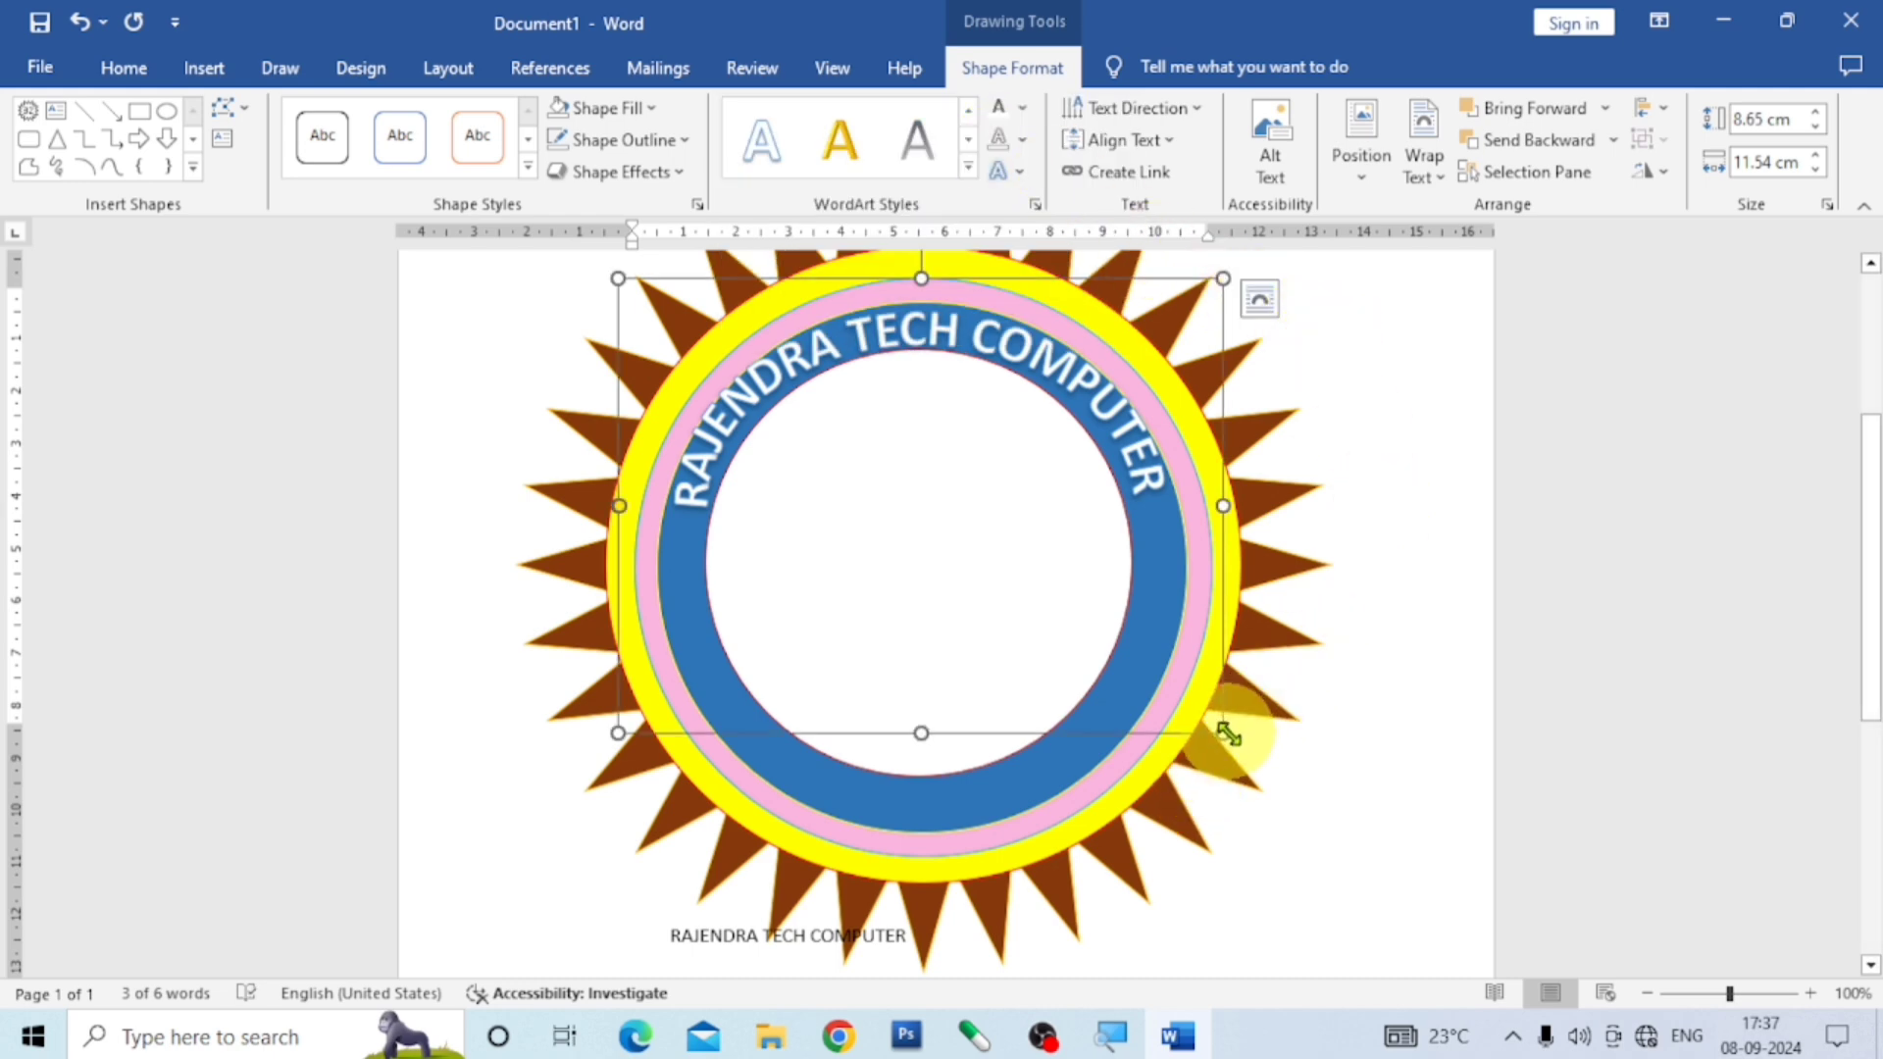
{"action": "left_click_drag", "start_coordinate": [1225, 734], "coordinate": [1239, 960]}
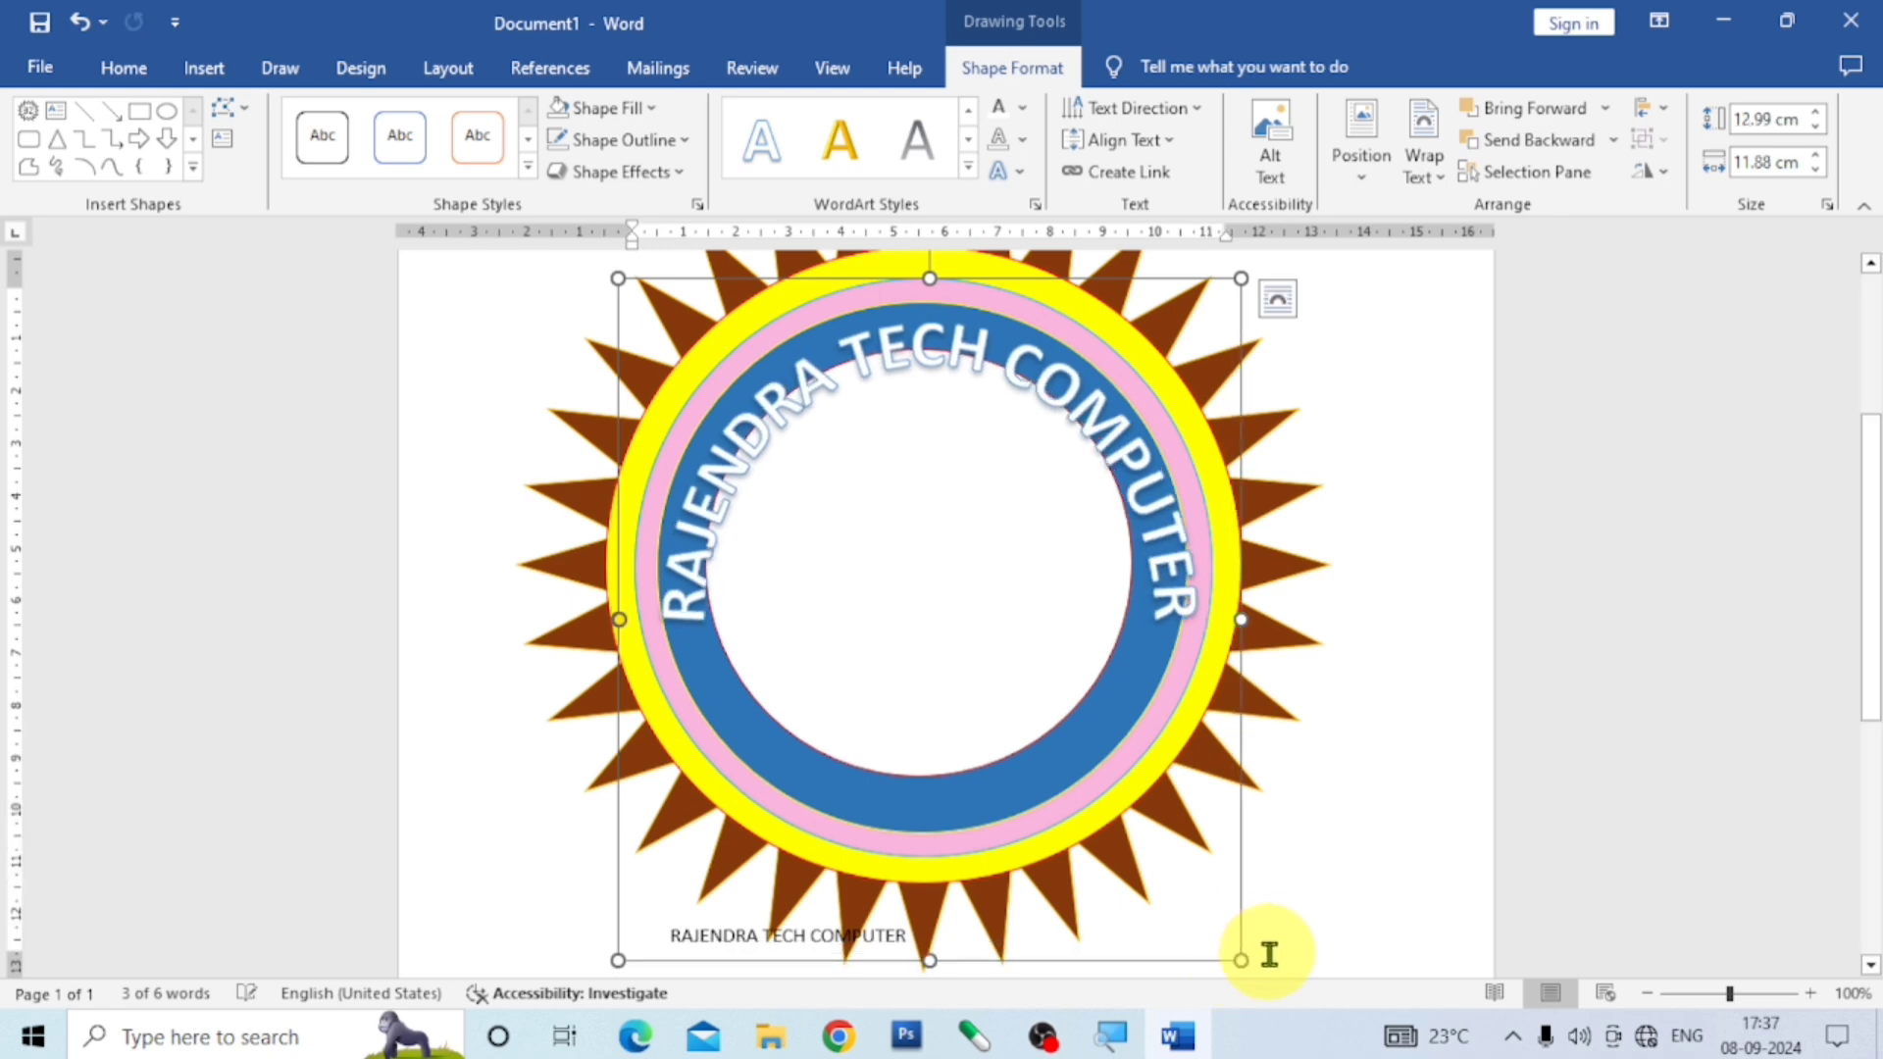
Shift the arched text up onto the blue ring and adjust its box to about 13.12 by 11.8 cm.
{"action": "key", "text": "Up"}
{"action": "key", "text": "Up"}
{"action": "key", "text": "Up"}
{"action": "key", "text": "Up"}
{"action": "key", "text": "Up"}
{"action": "key", "text": "Up"}
{"action": "key", "text": "Up"}
{"action": "key", "text": "Up"}
{"action": "key", "text": "Up"}
{"action": "key", "text": "Up"}
{"action": "key", "text": "Up"}
{"action": "key", "text": "Up"}
{"action": "key", "text": "Up"}
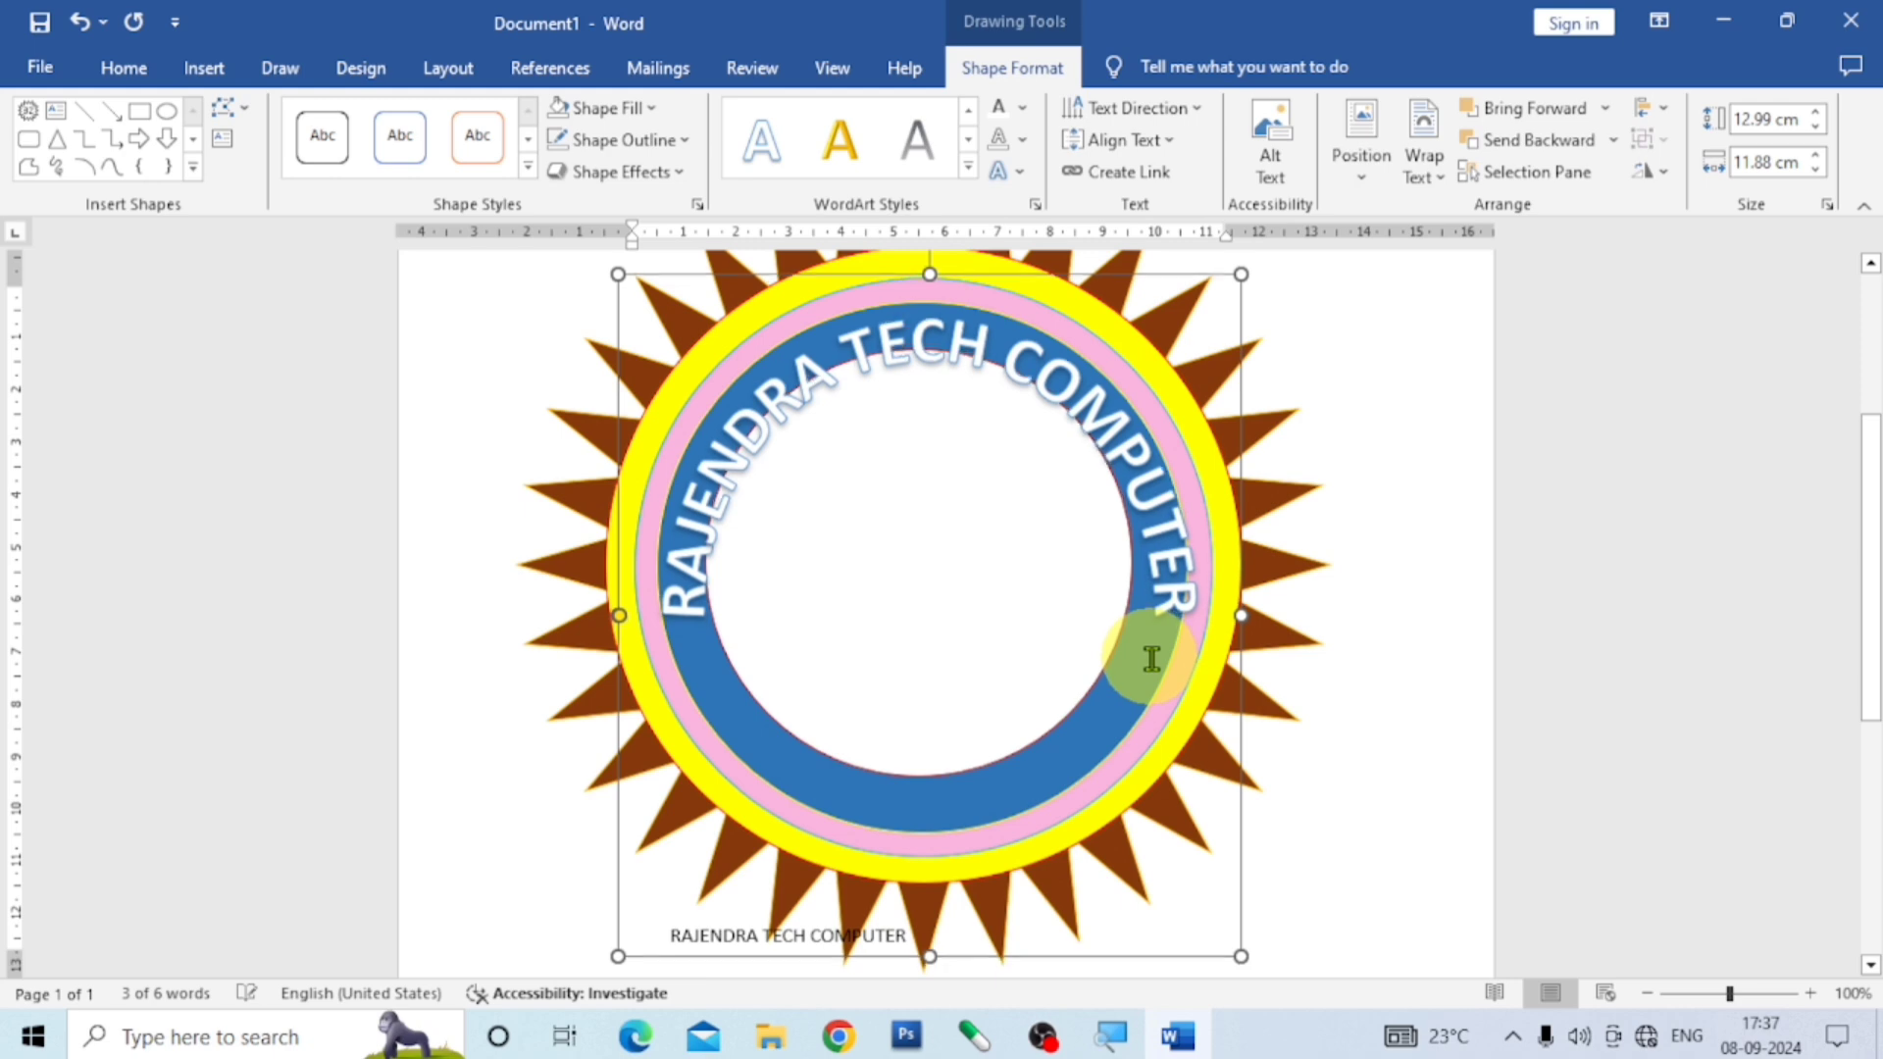
{"action": "key", "text": "Up"}
{"action": "key", "text": "Up"}
{"action": "key", "text": "Up"}
{"action": "key", "text": "Up"}
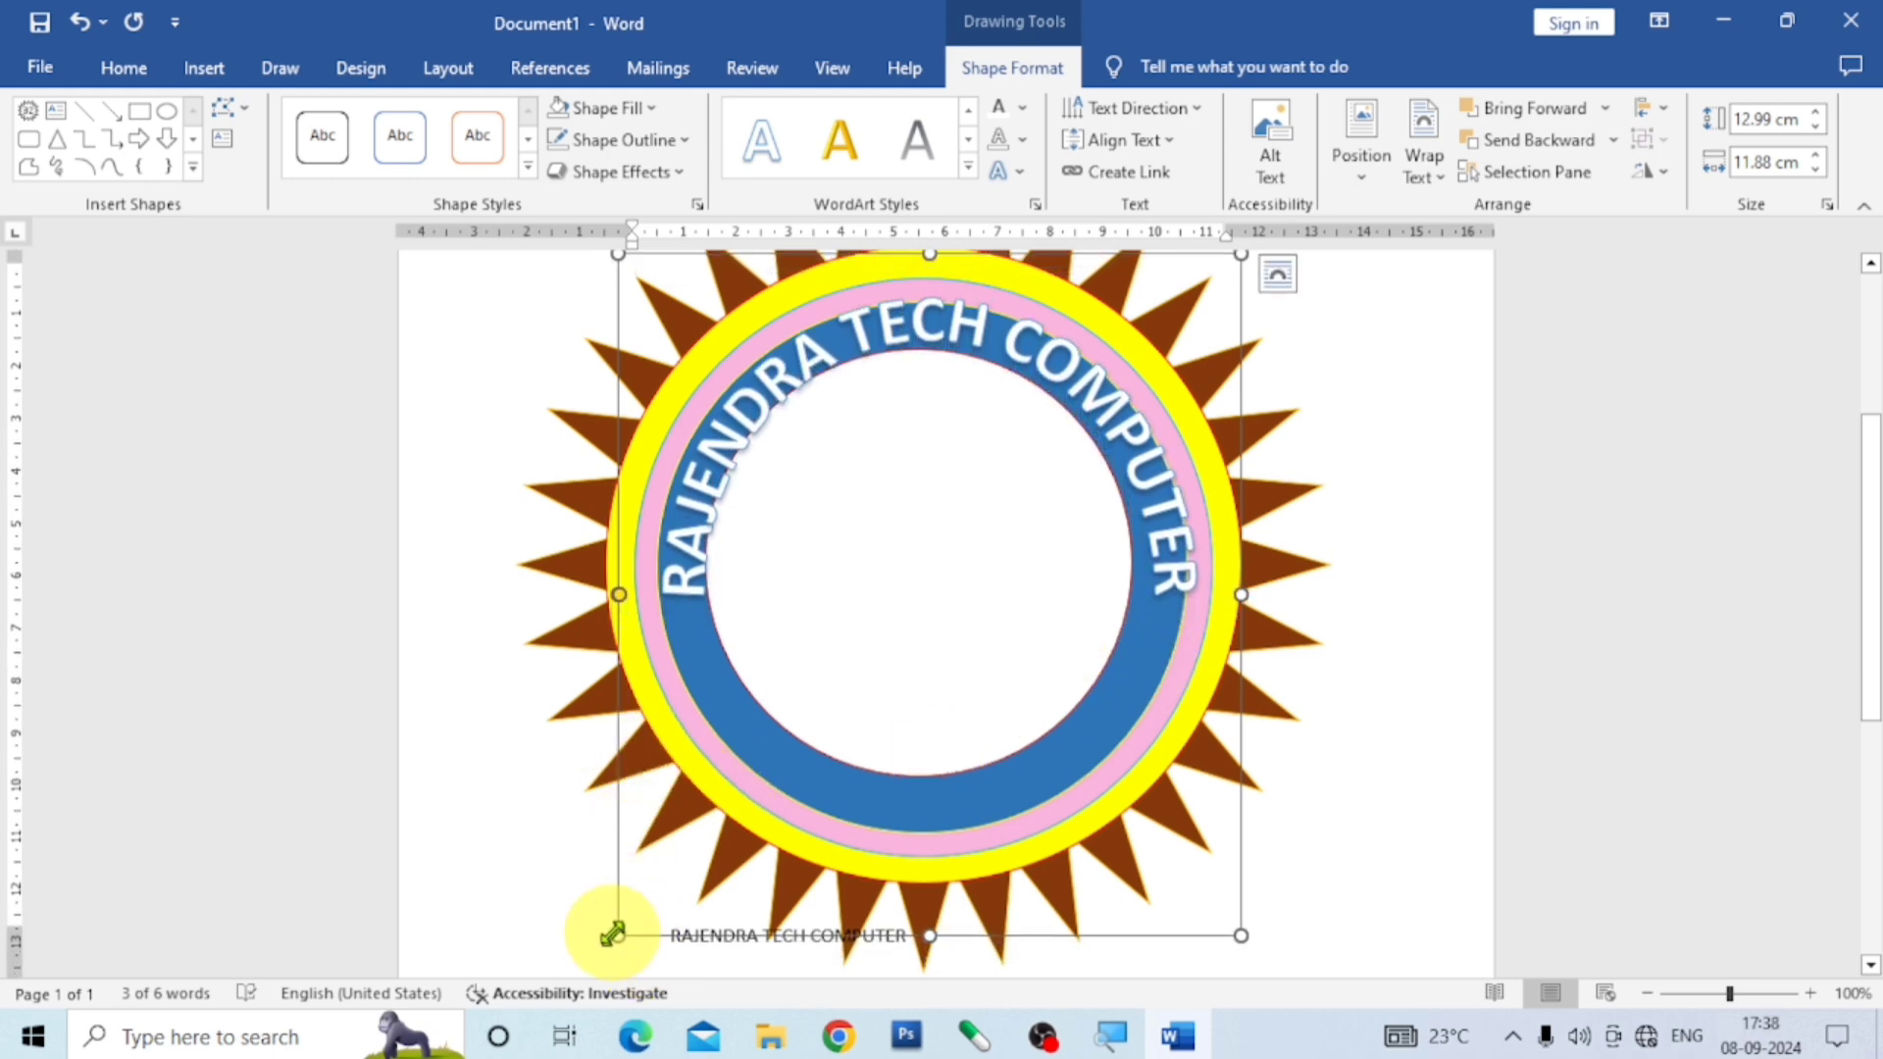
{"action": "left_click_drag", "start_coordinate": [616, 933], "coordinate": [604, 935]}
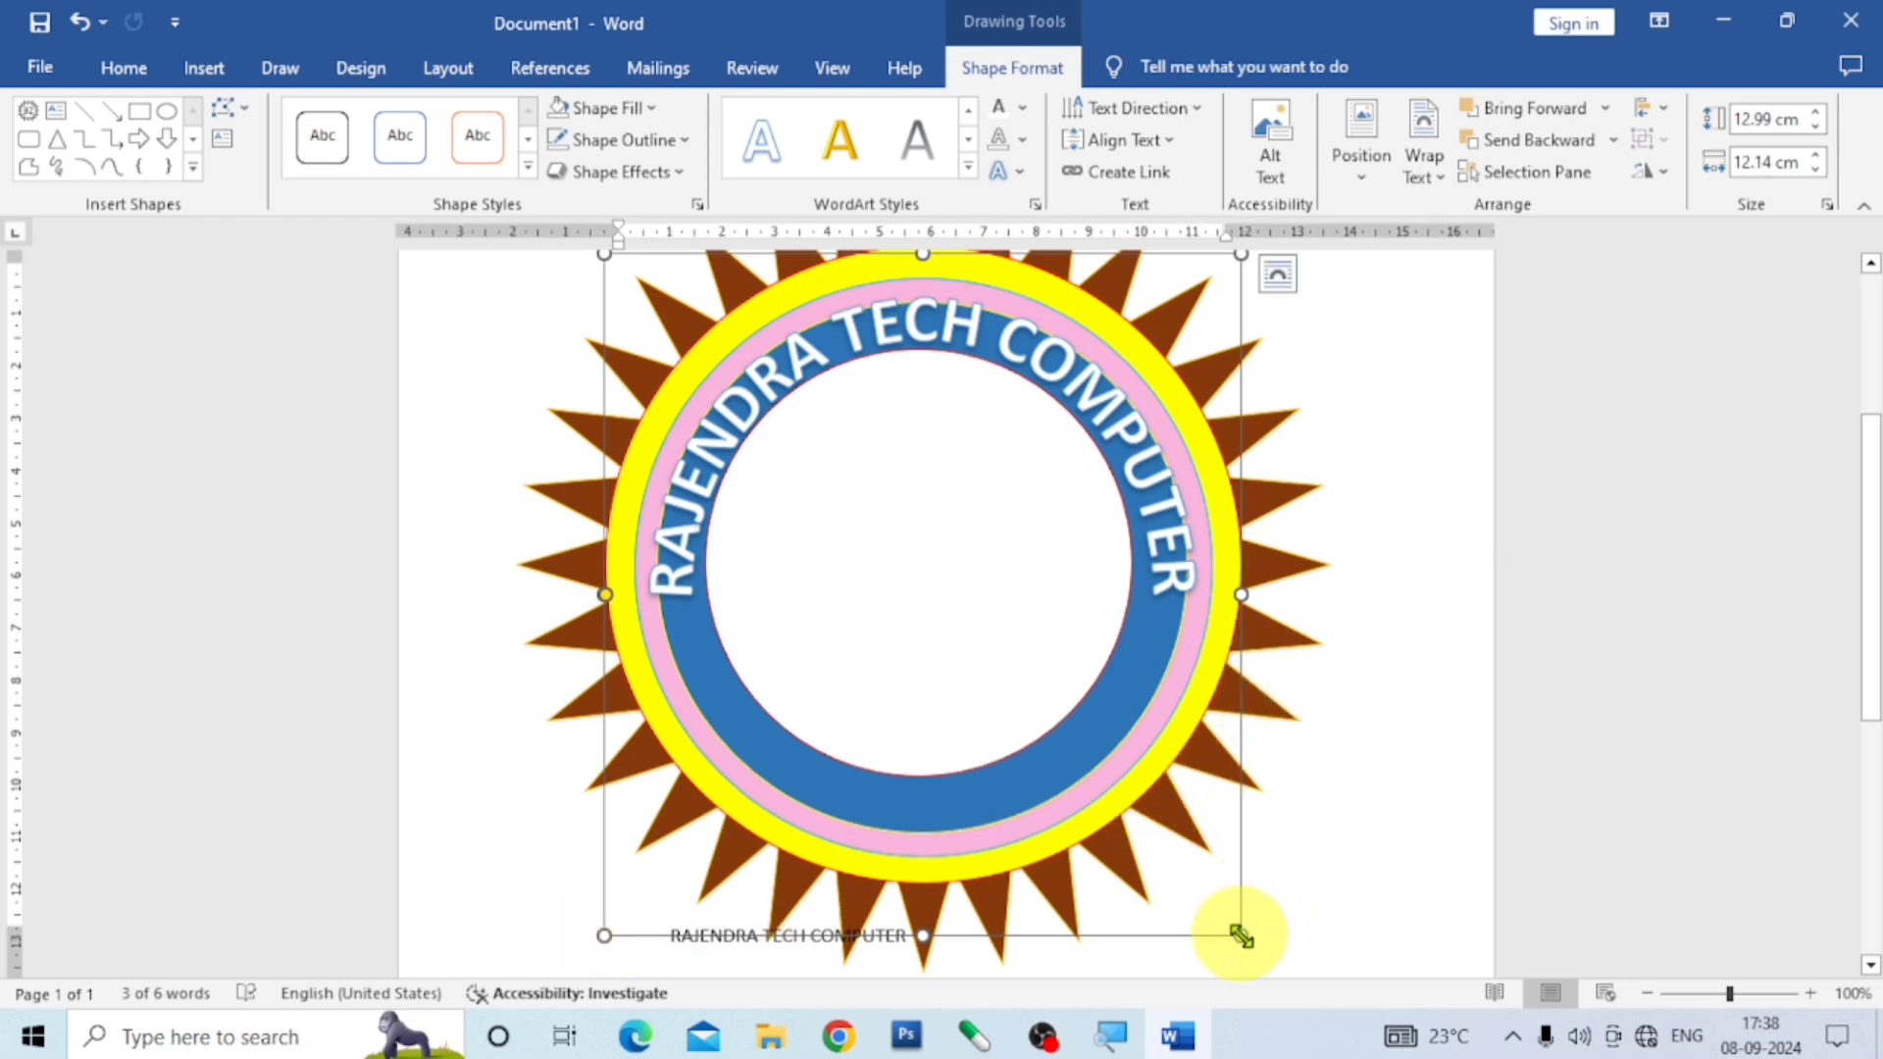
{"action": "left_click_drag", "start_coordinate": [1242, 937], "coordinate": [1224, 943]}
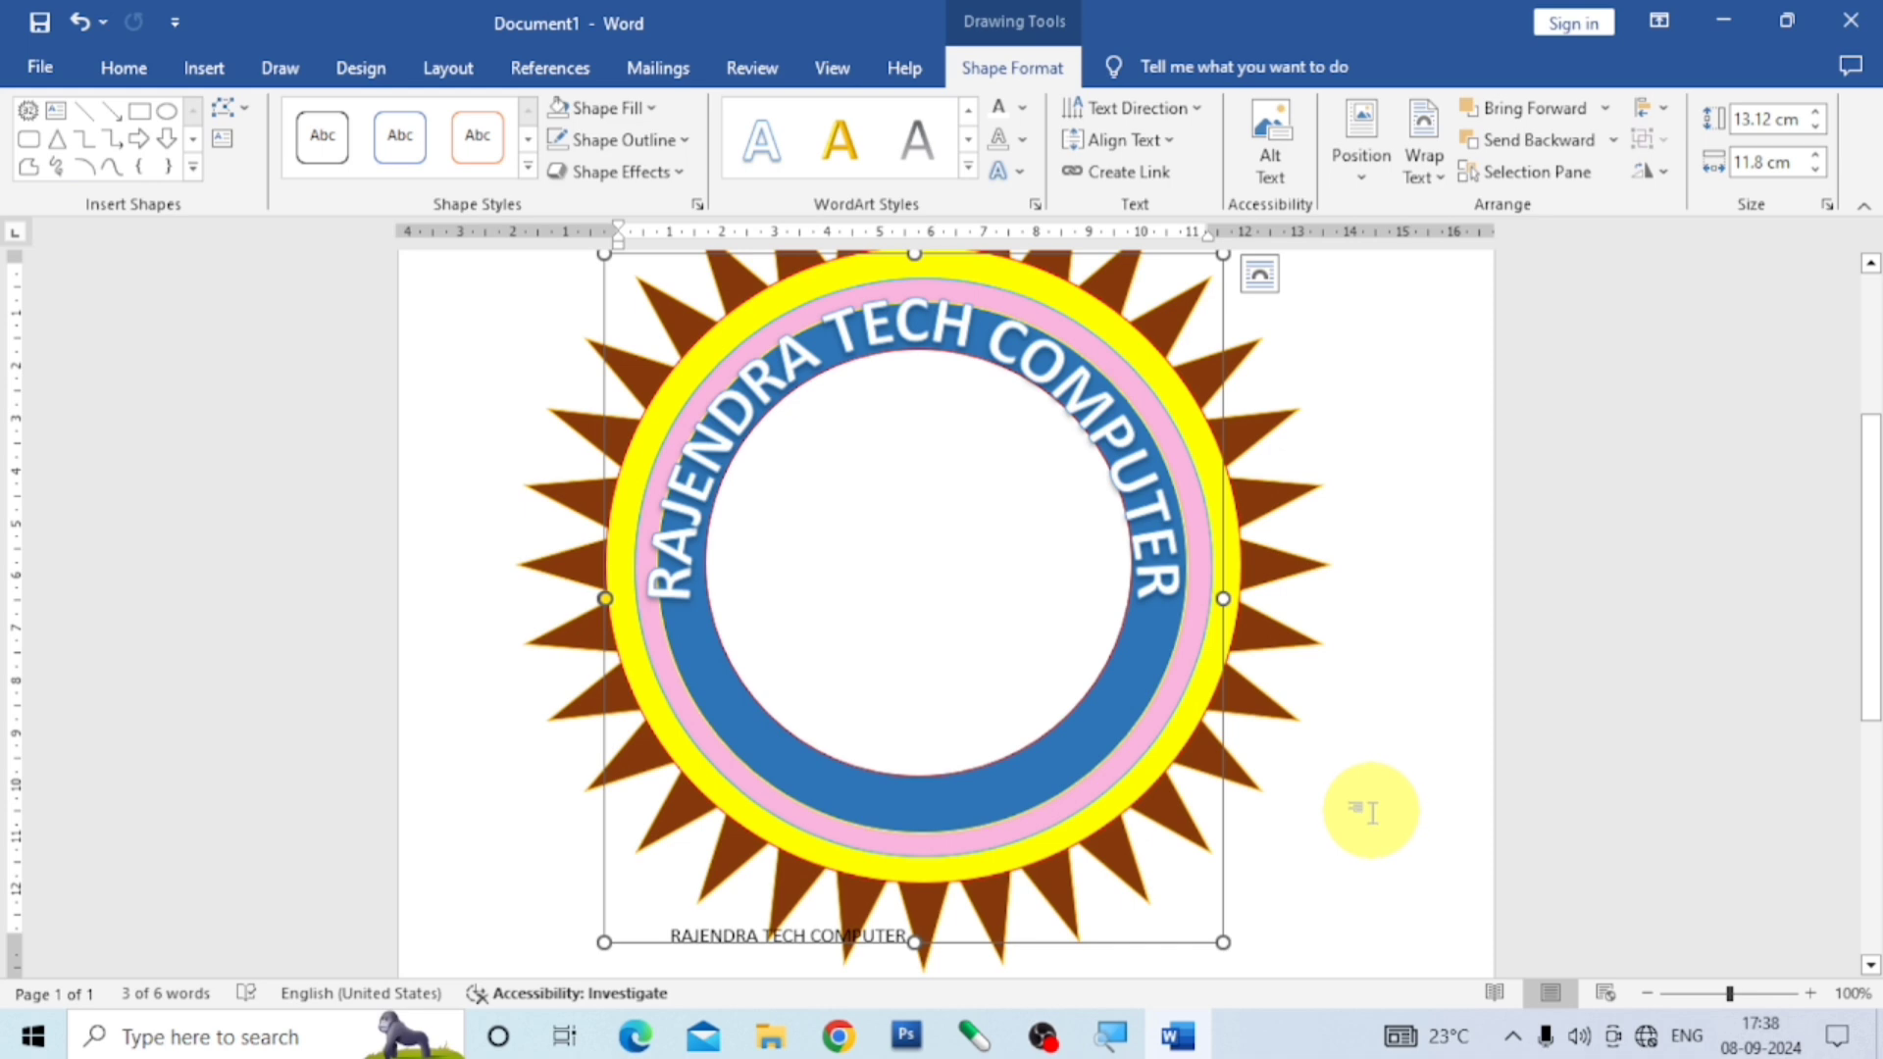
Adjust the arched text's font size and resize its box to about 13.2 cm high and 13.28 cm wide.
{"action": "key", "text": "ctrl+shift+comma"}
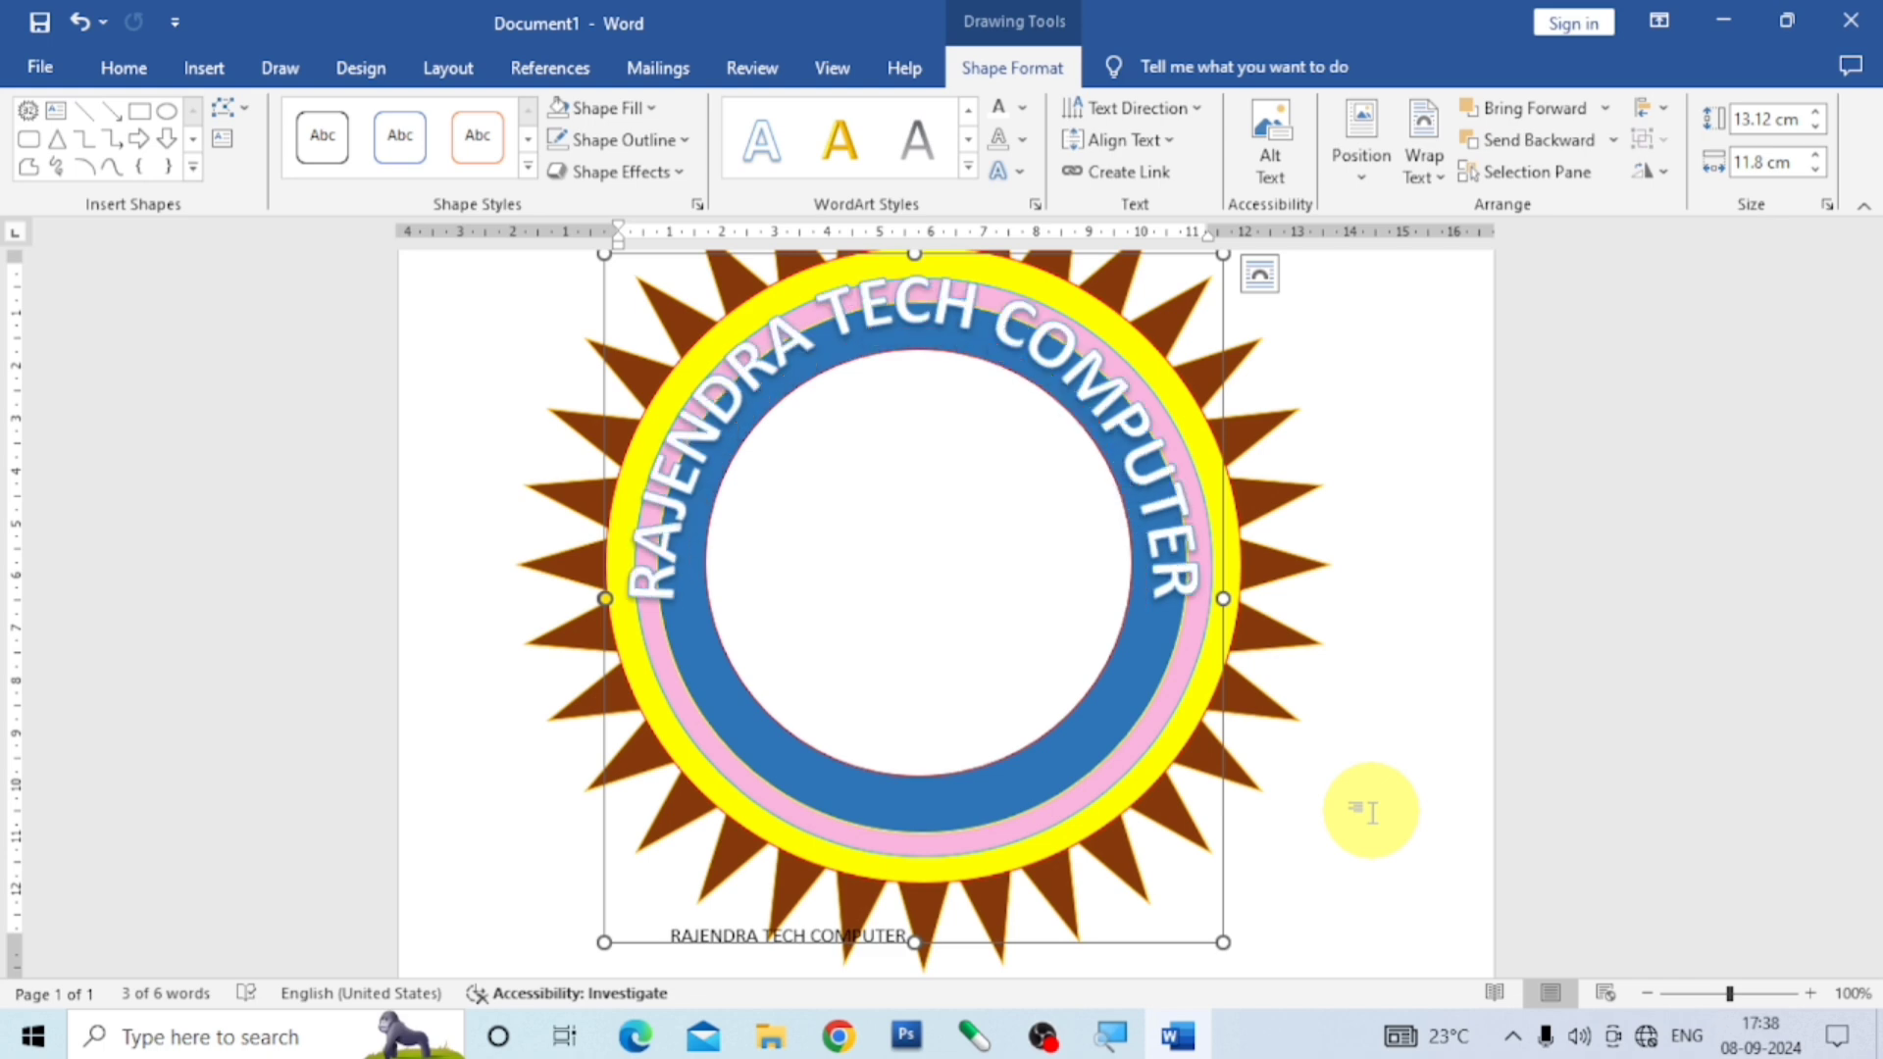
{"action": "key", "text": "ctrl+shift+comma"}
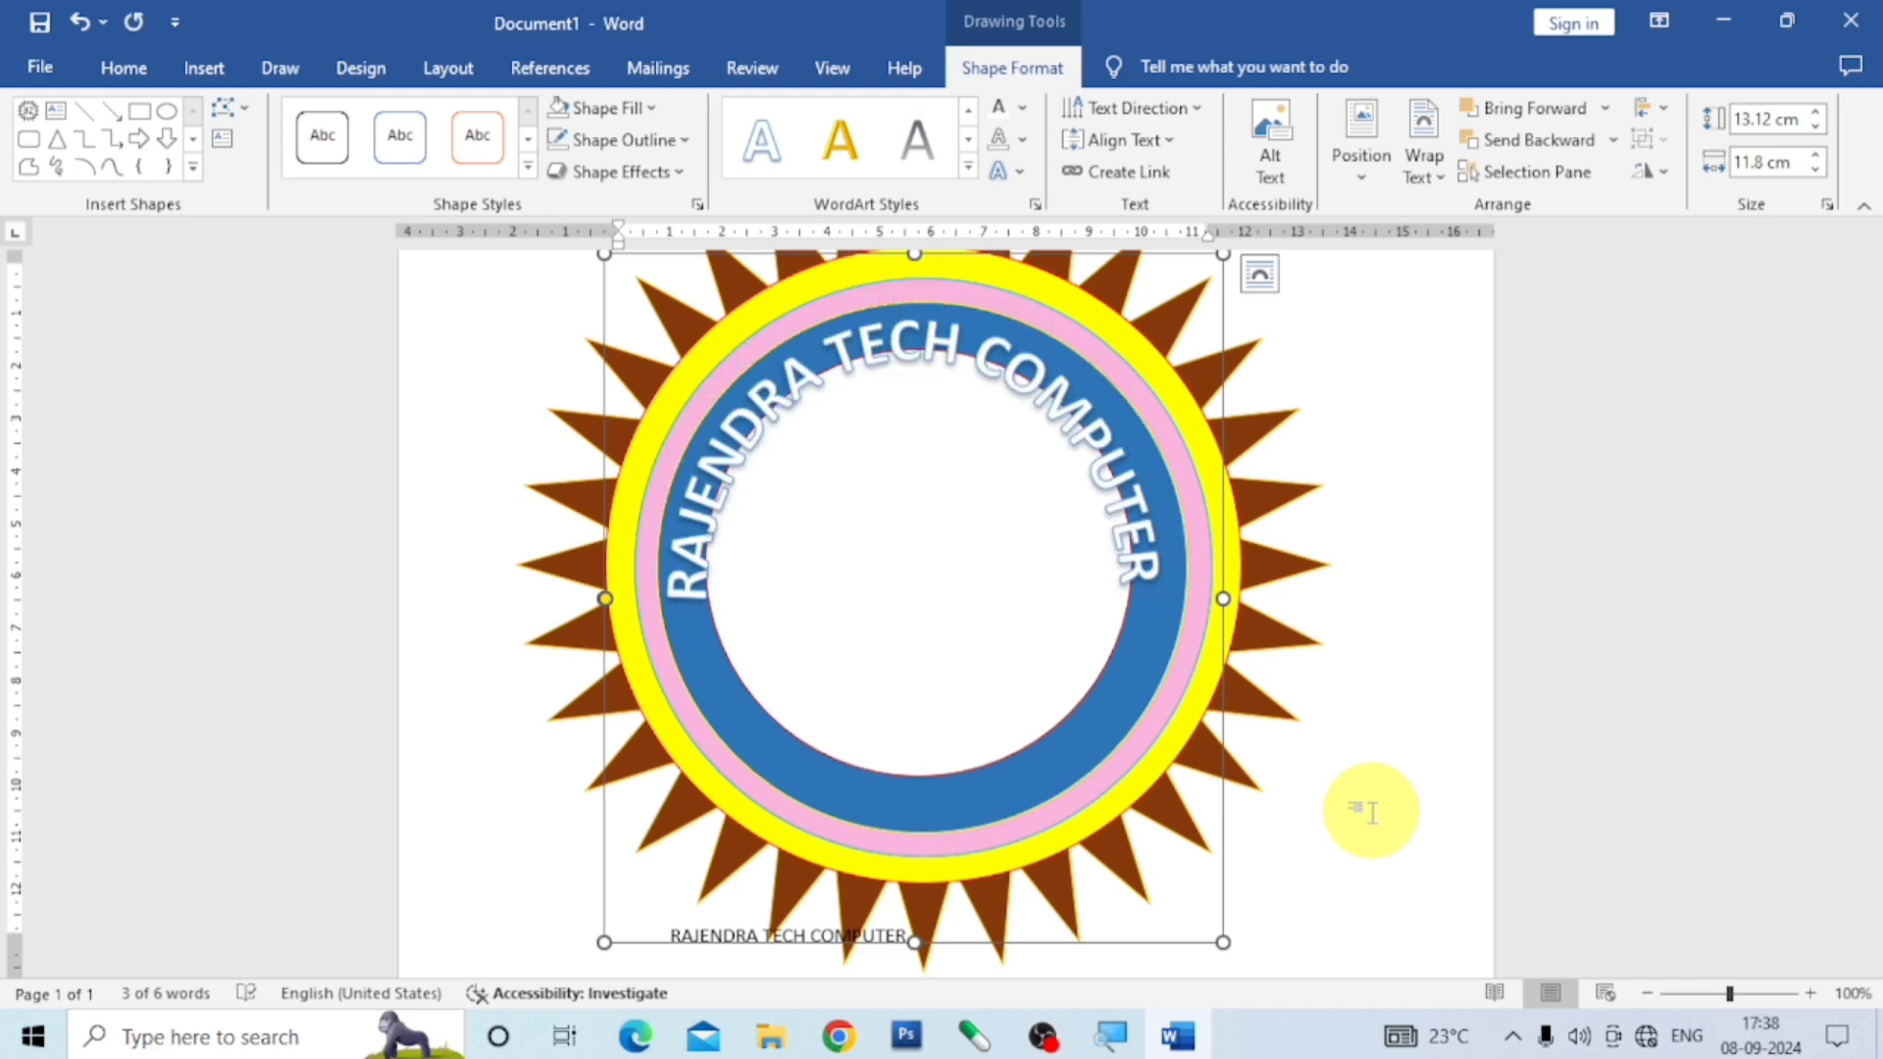
{"action": "left_click_drag", "start_coordinate": [1231, 603], "coordinate": [1265, 601]}
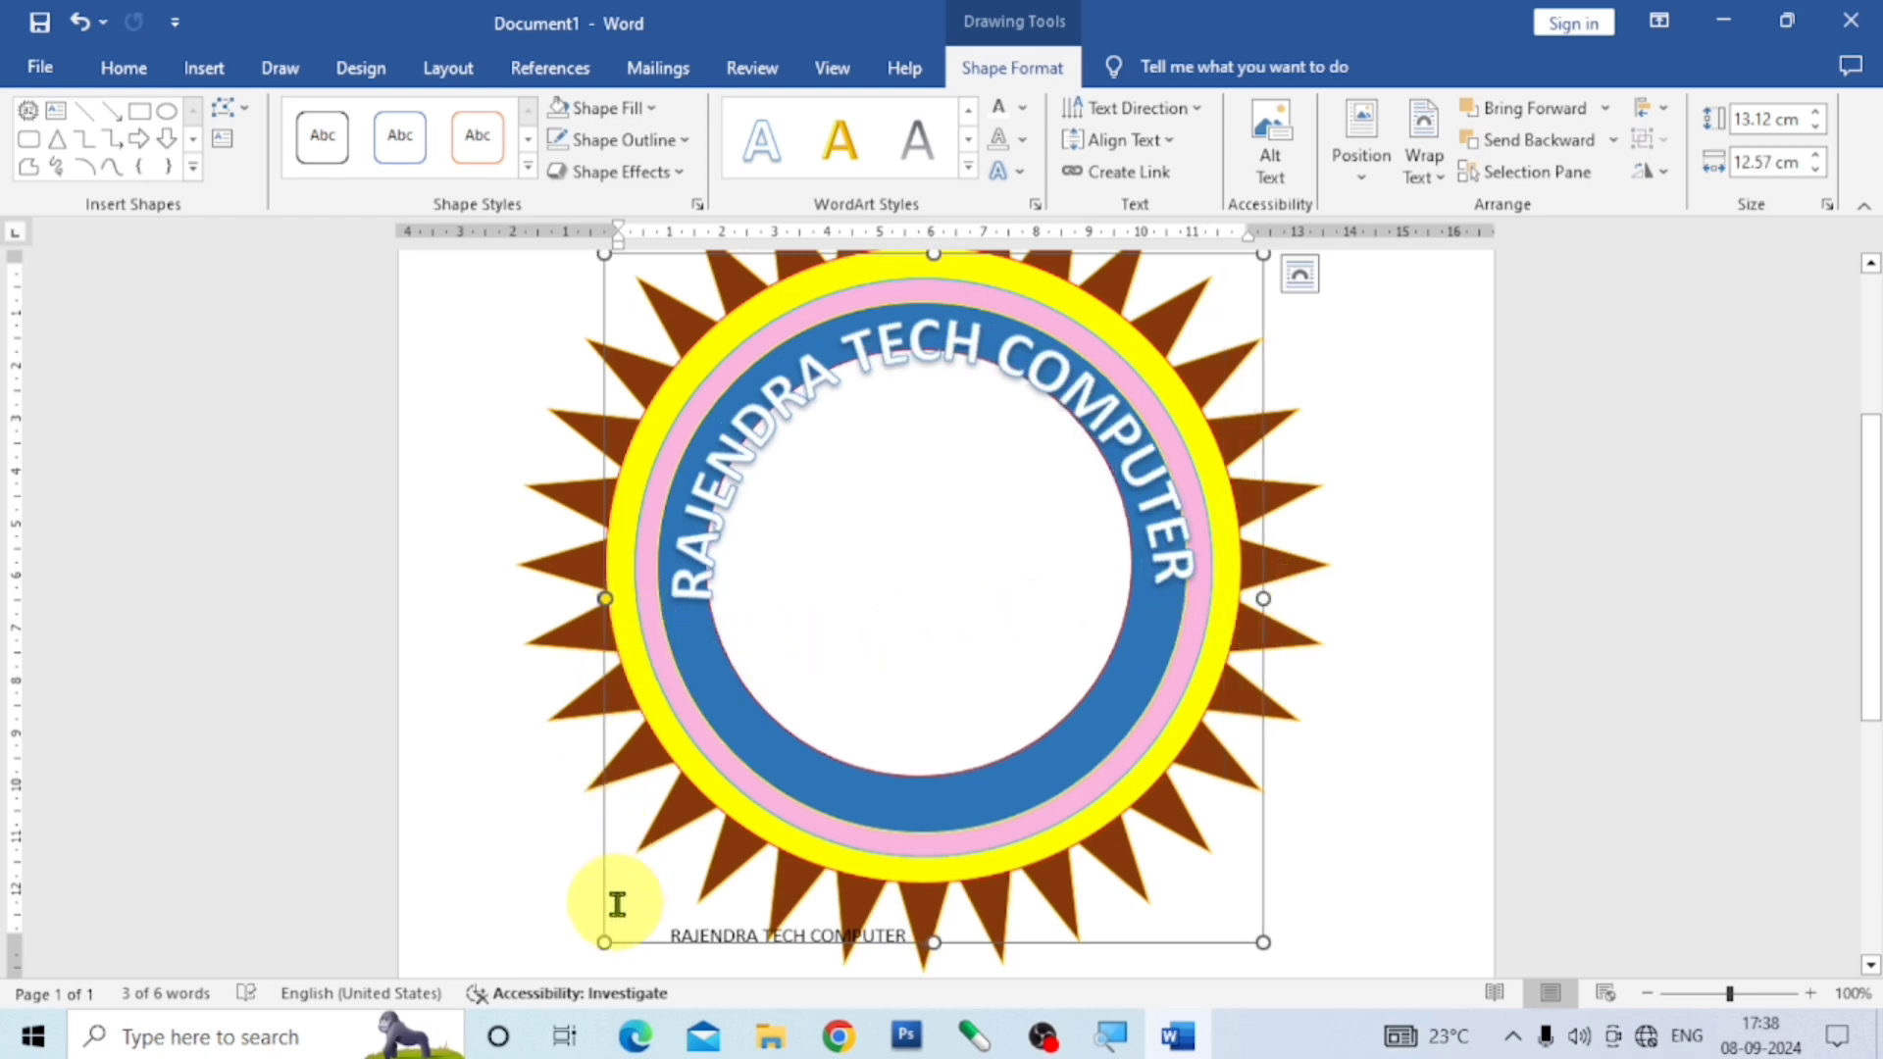
{"action": "left_click_drag", "start_coordinate": [605, 942], "coordinate": [568, 931]}
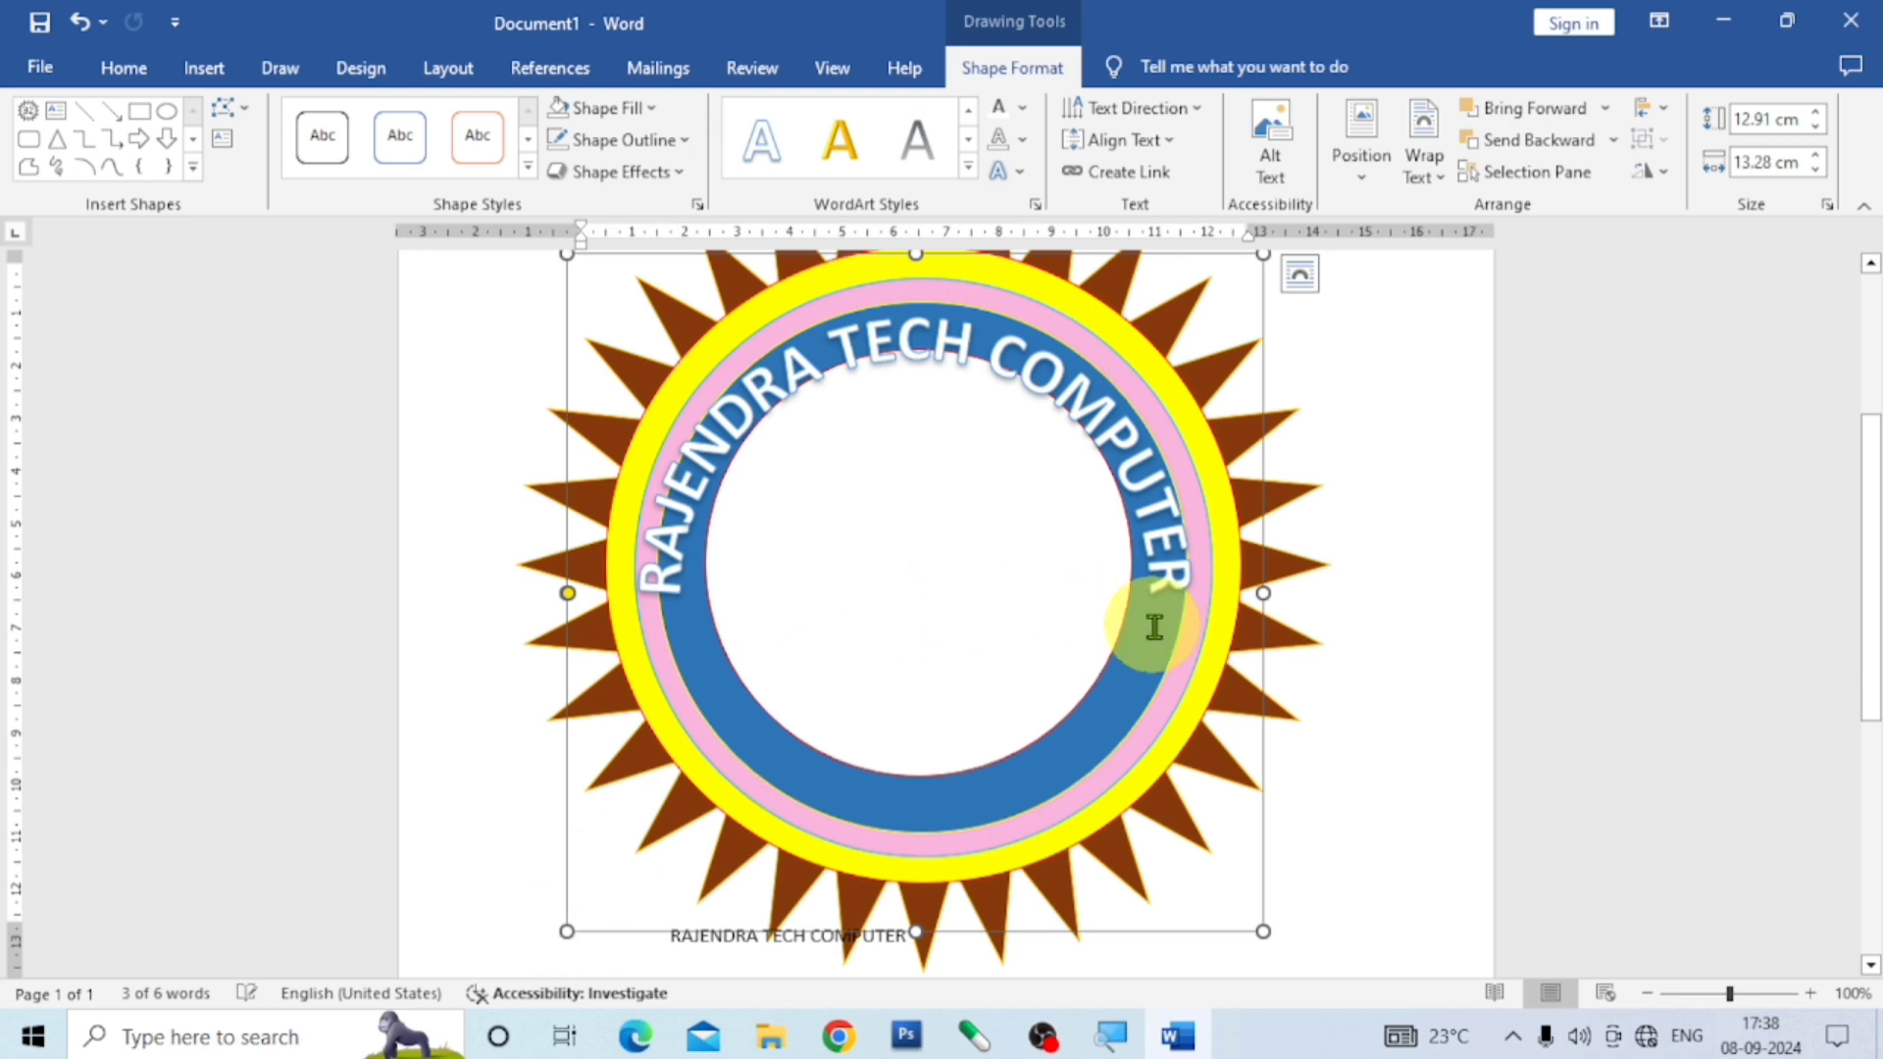
{"action": "scroll", "coordinate": [1274, 670], "scroll_direction": "up", "scroll_amount": 1}
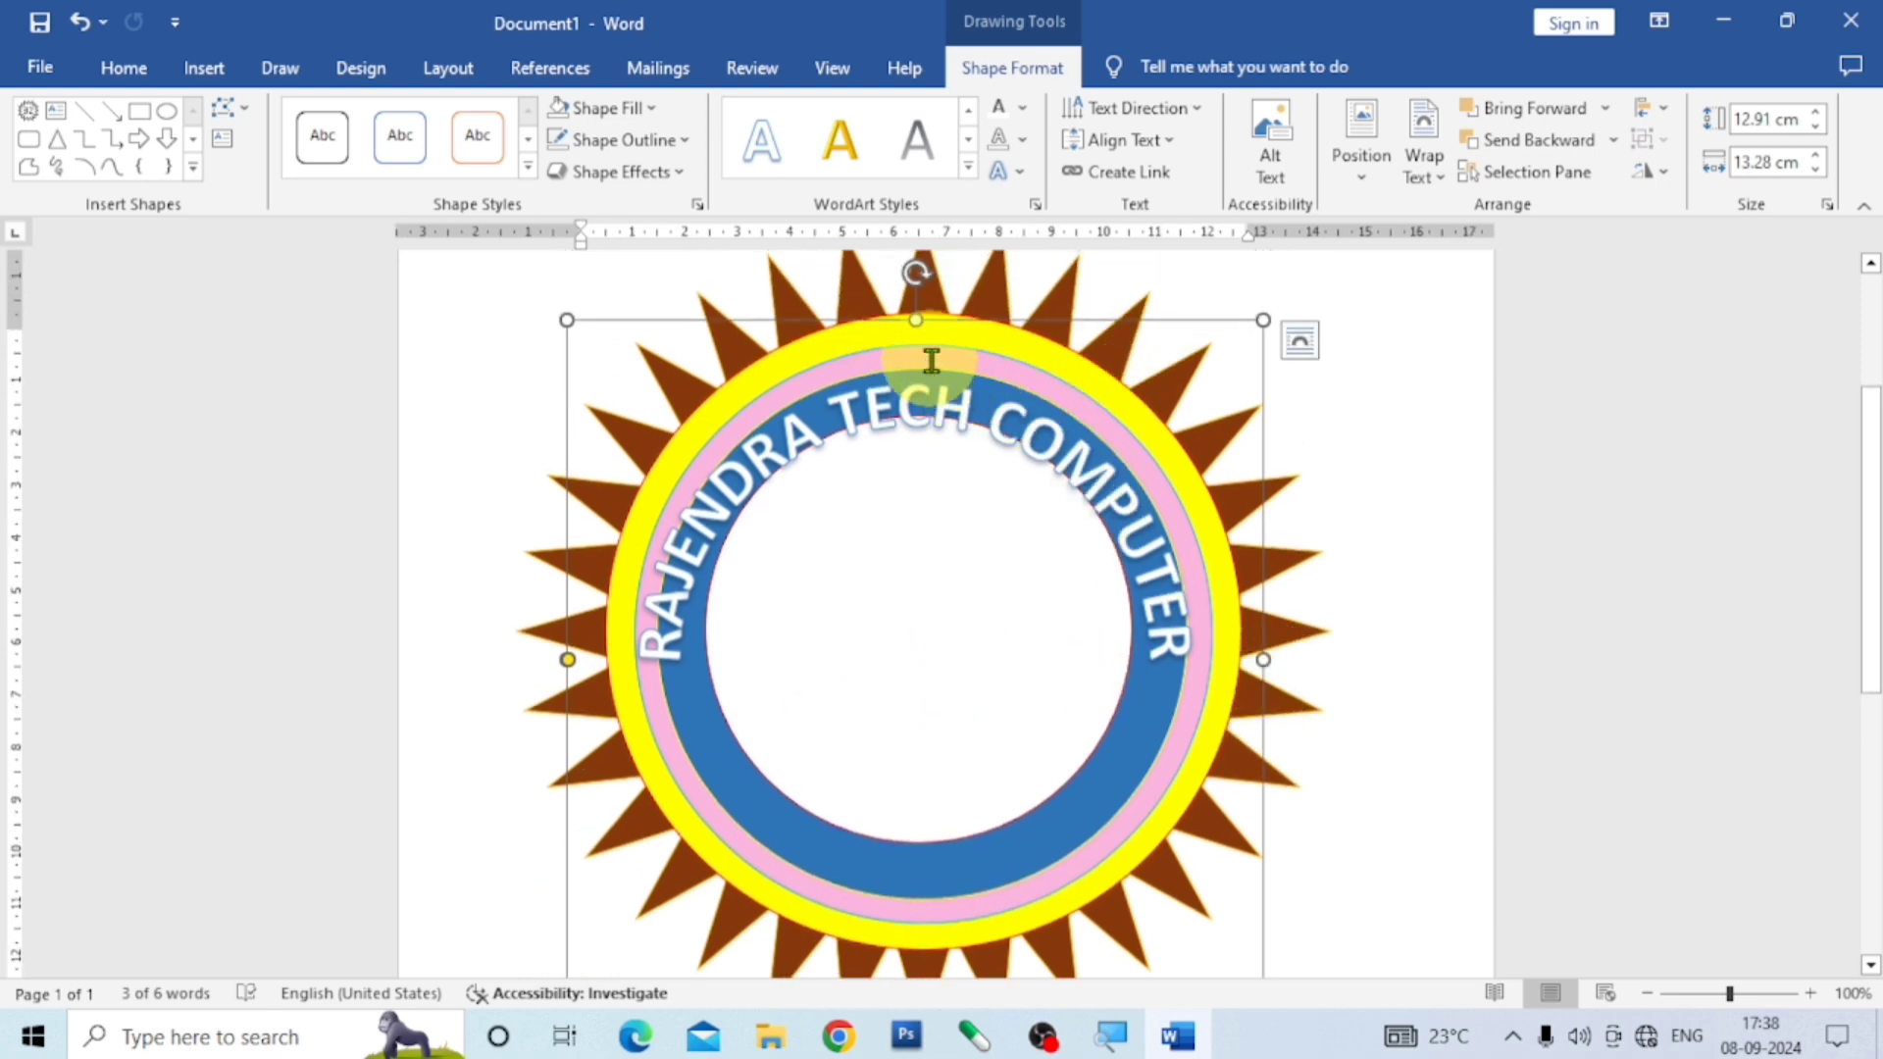
{"action": "left_click_drag", "start_coordinate": [919, 312], "coordinate": [922, 305]}
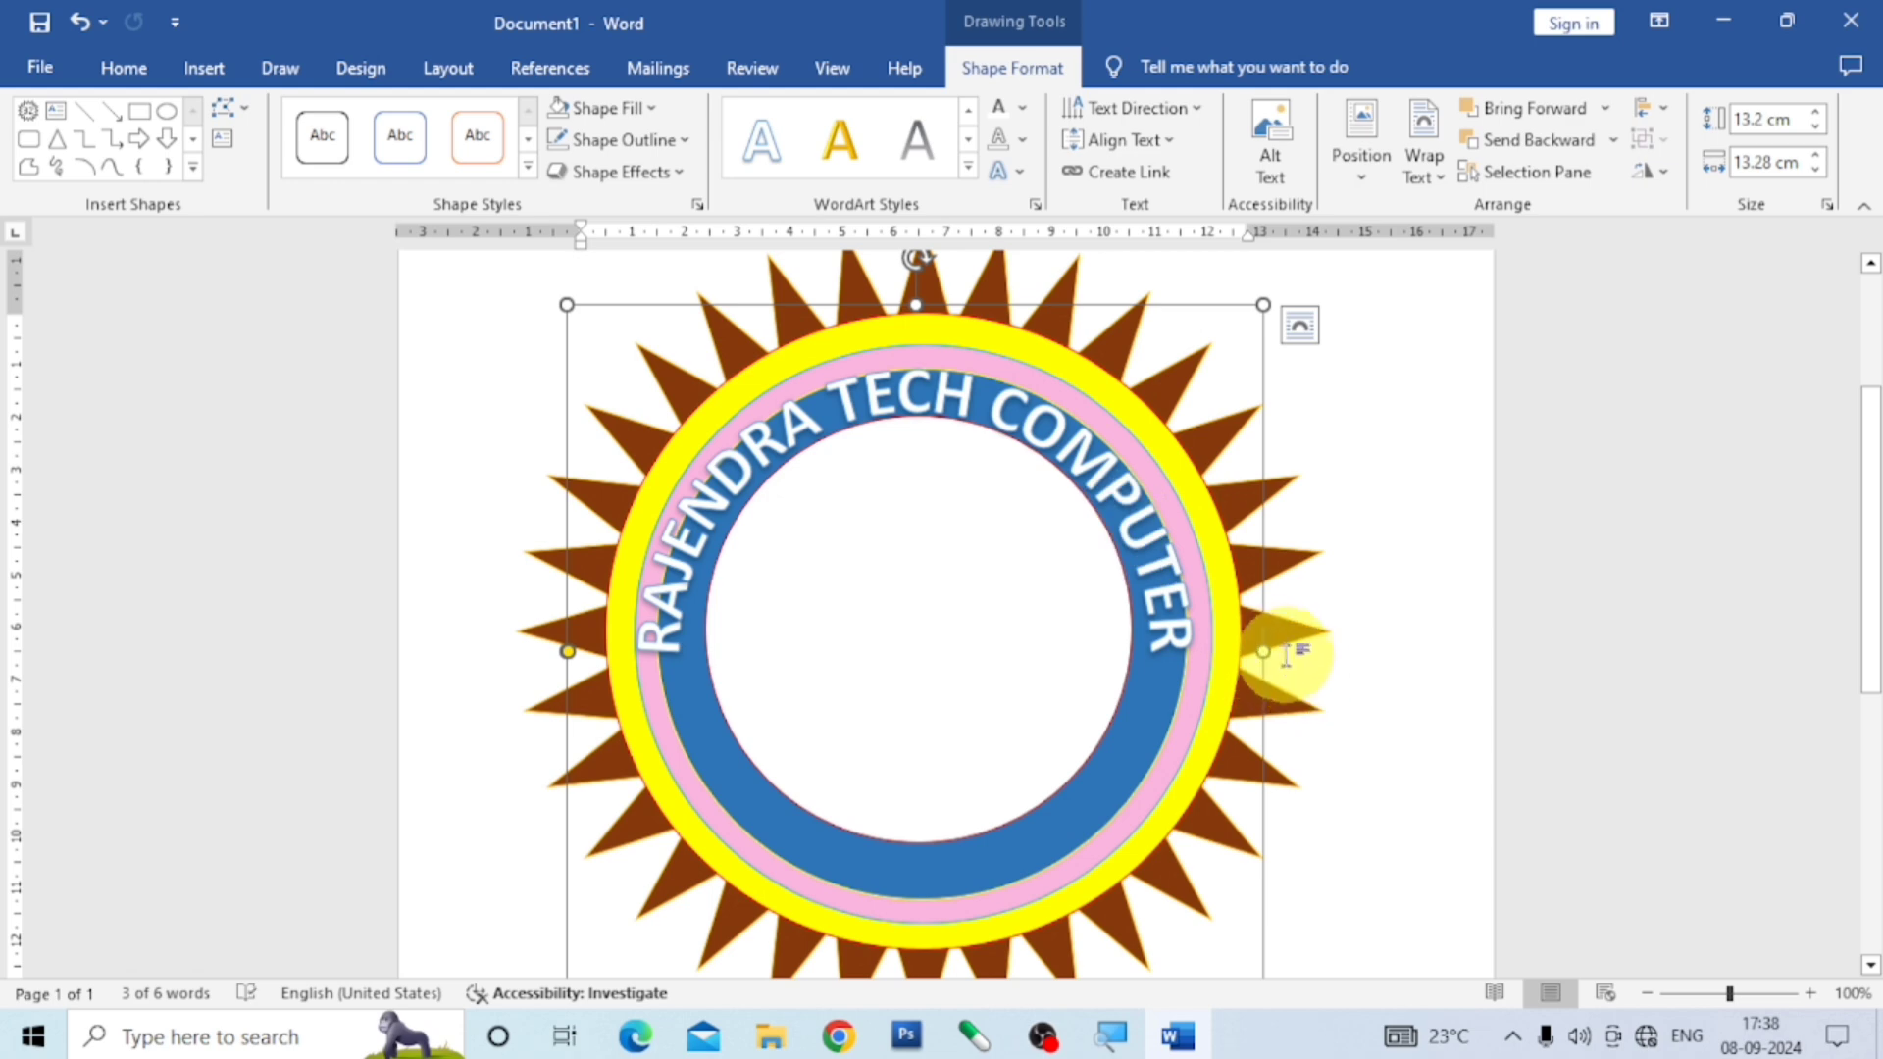
Narrow the arched text box slightly and nudge it right to centre the lettering within the upper blue ring.
{"action": "key", "text": "ctrl+z"}
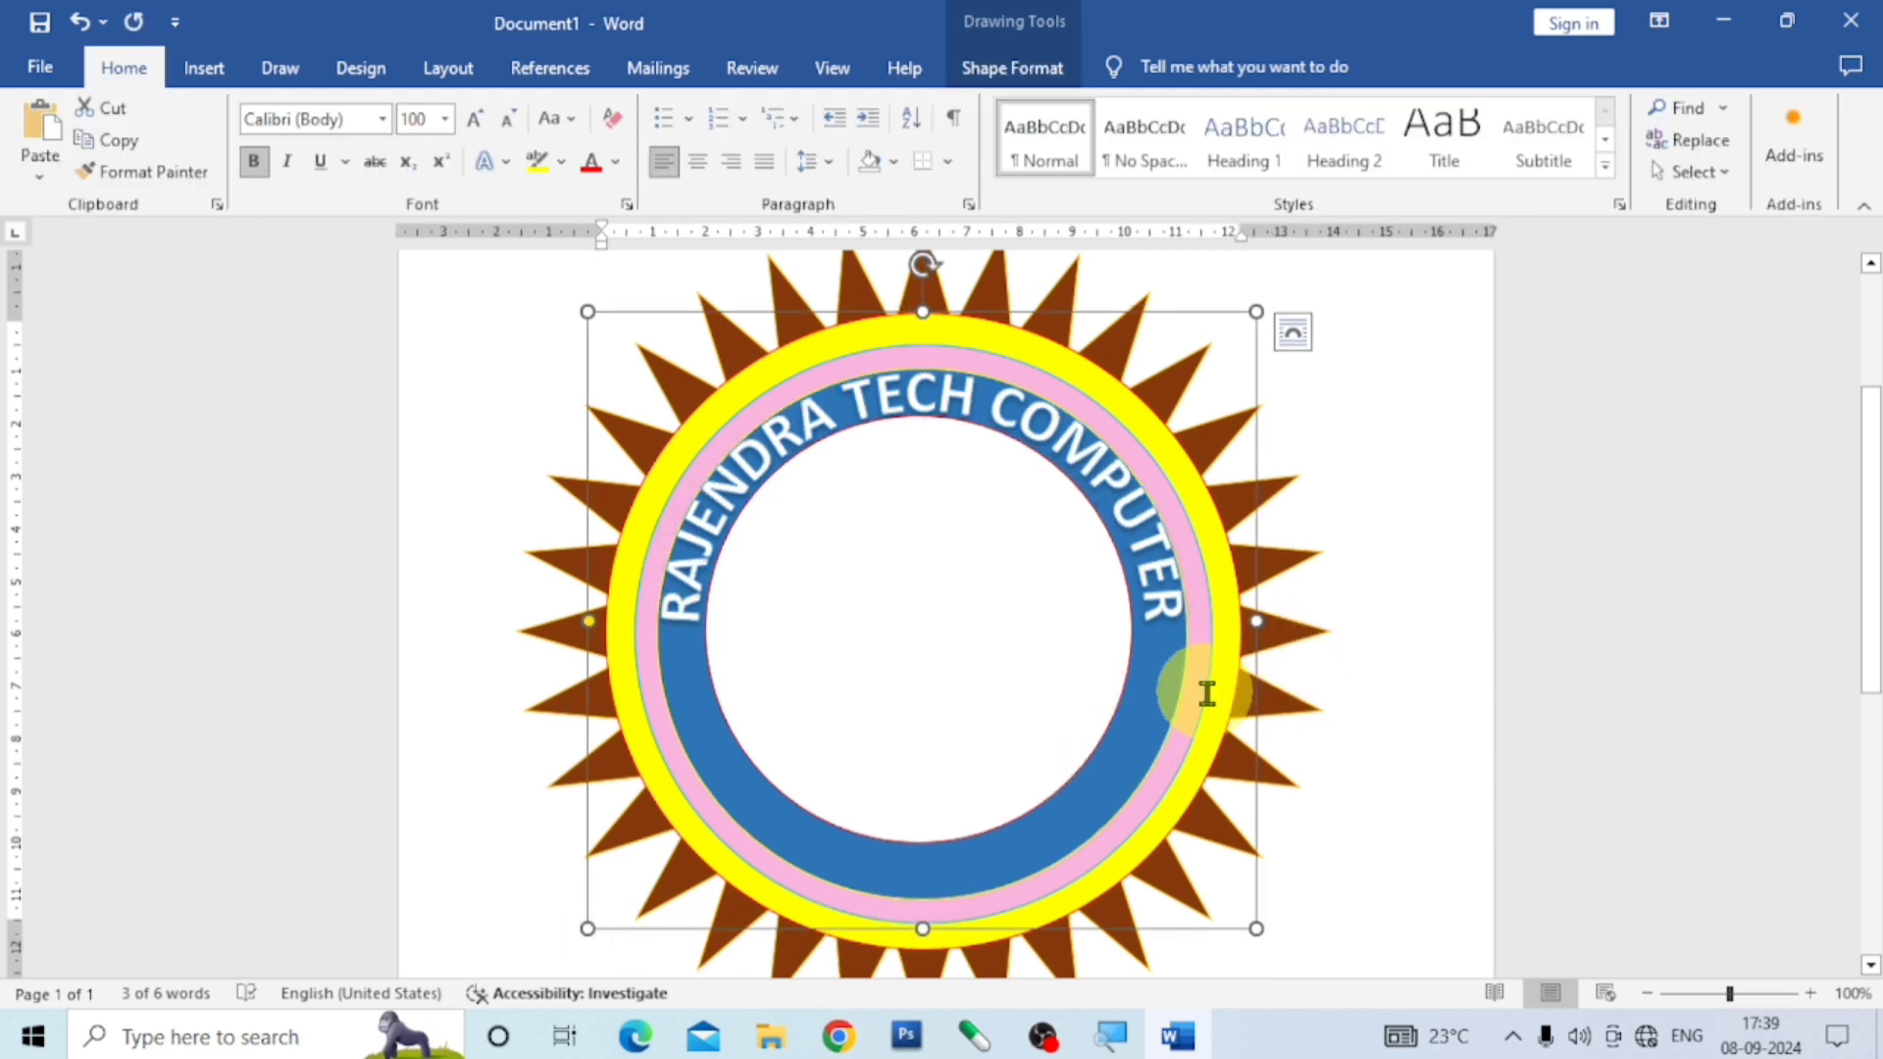
{"action": "left_click_drag", "start_coordinate": [1256, 624], "coordinate": [1243, 625]}
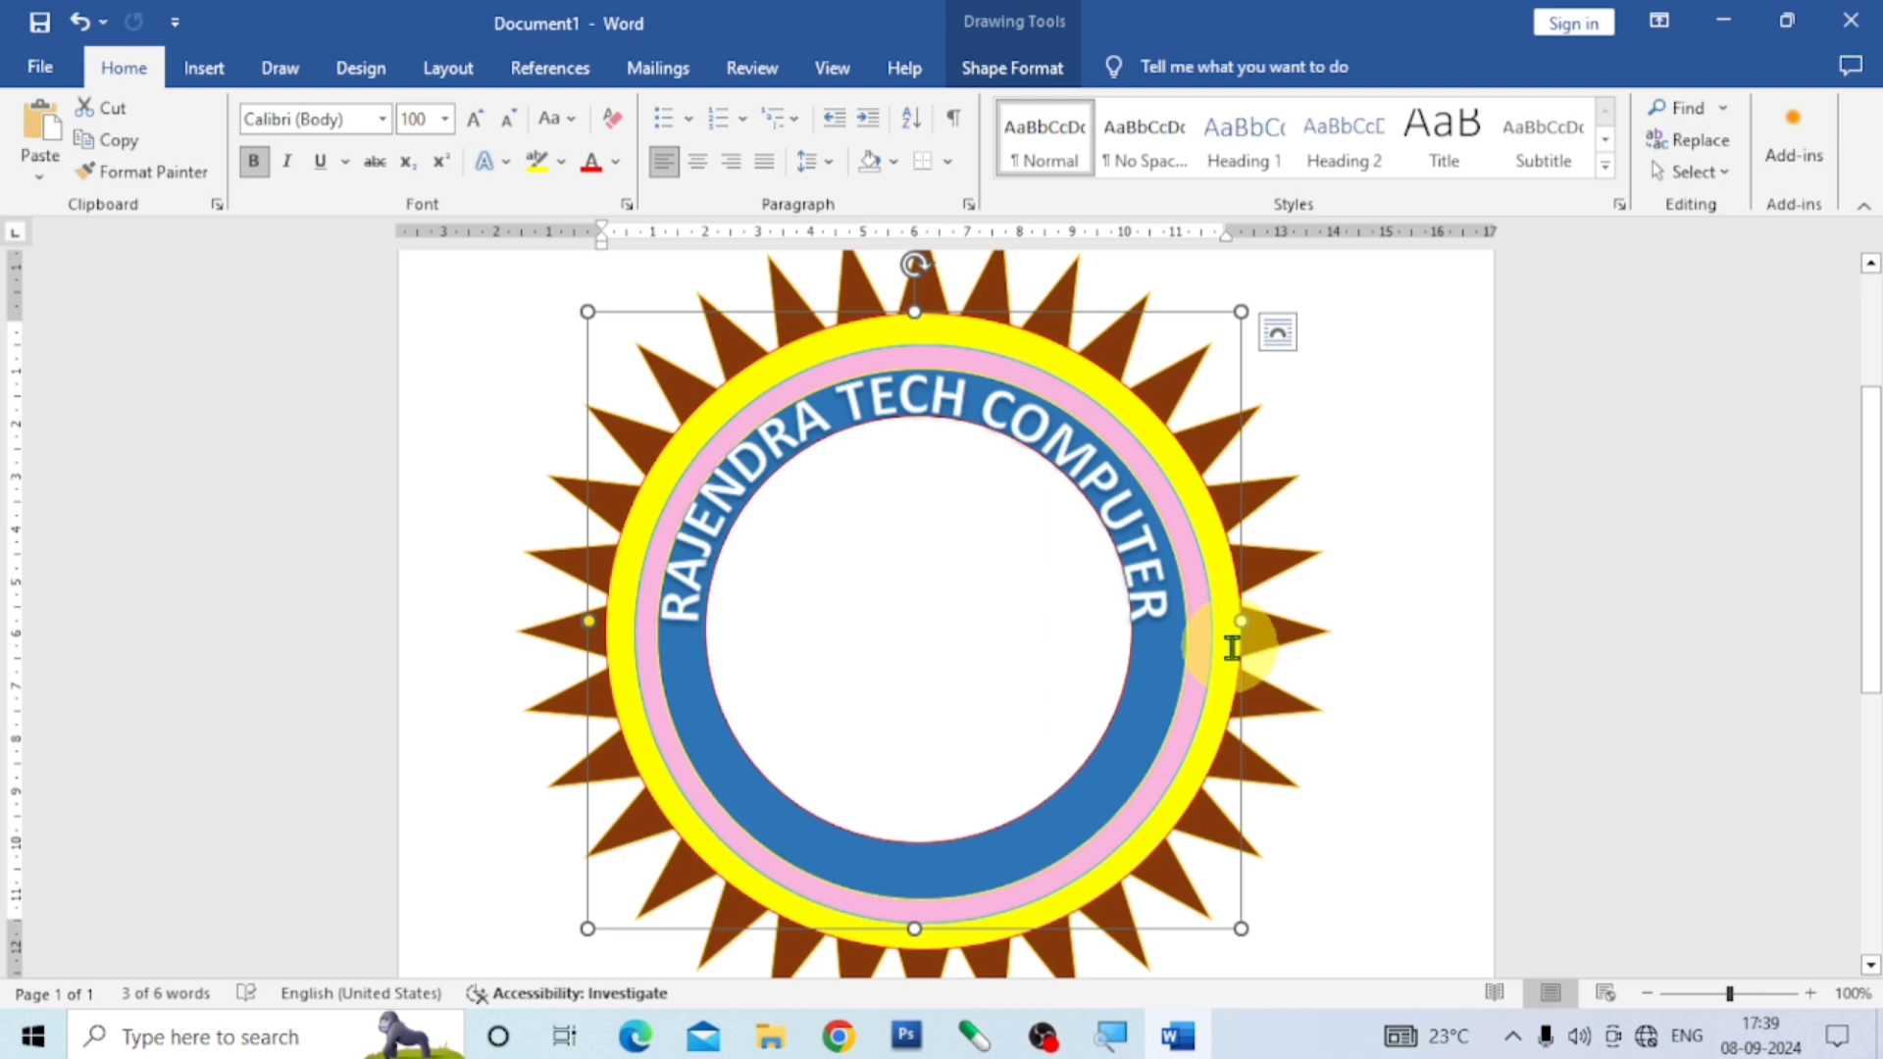
{"action": "key", "text": "Right"}
{"action": "key", "text": "Right"}
{"action": "key", "text": "Right"}
{"action": "key", "text": "Right"}
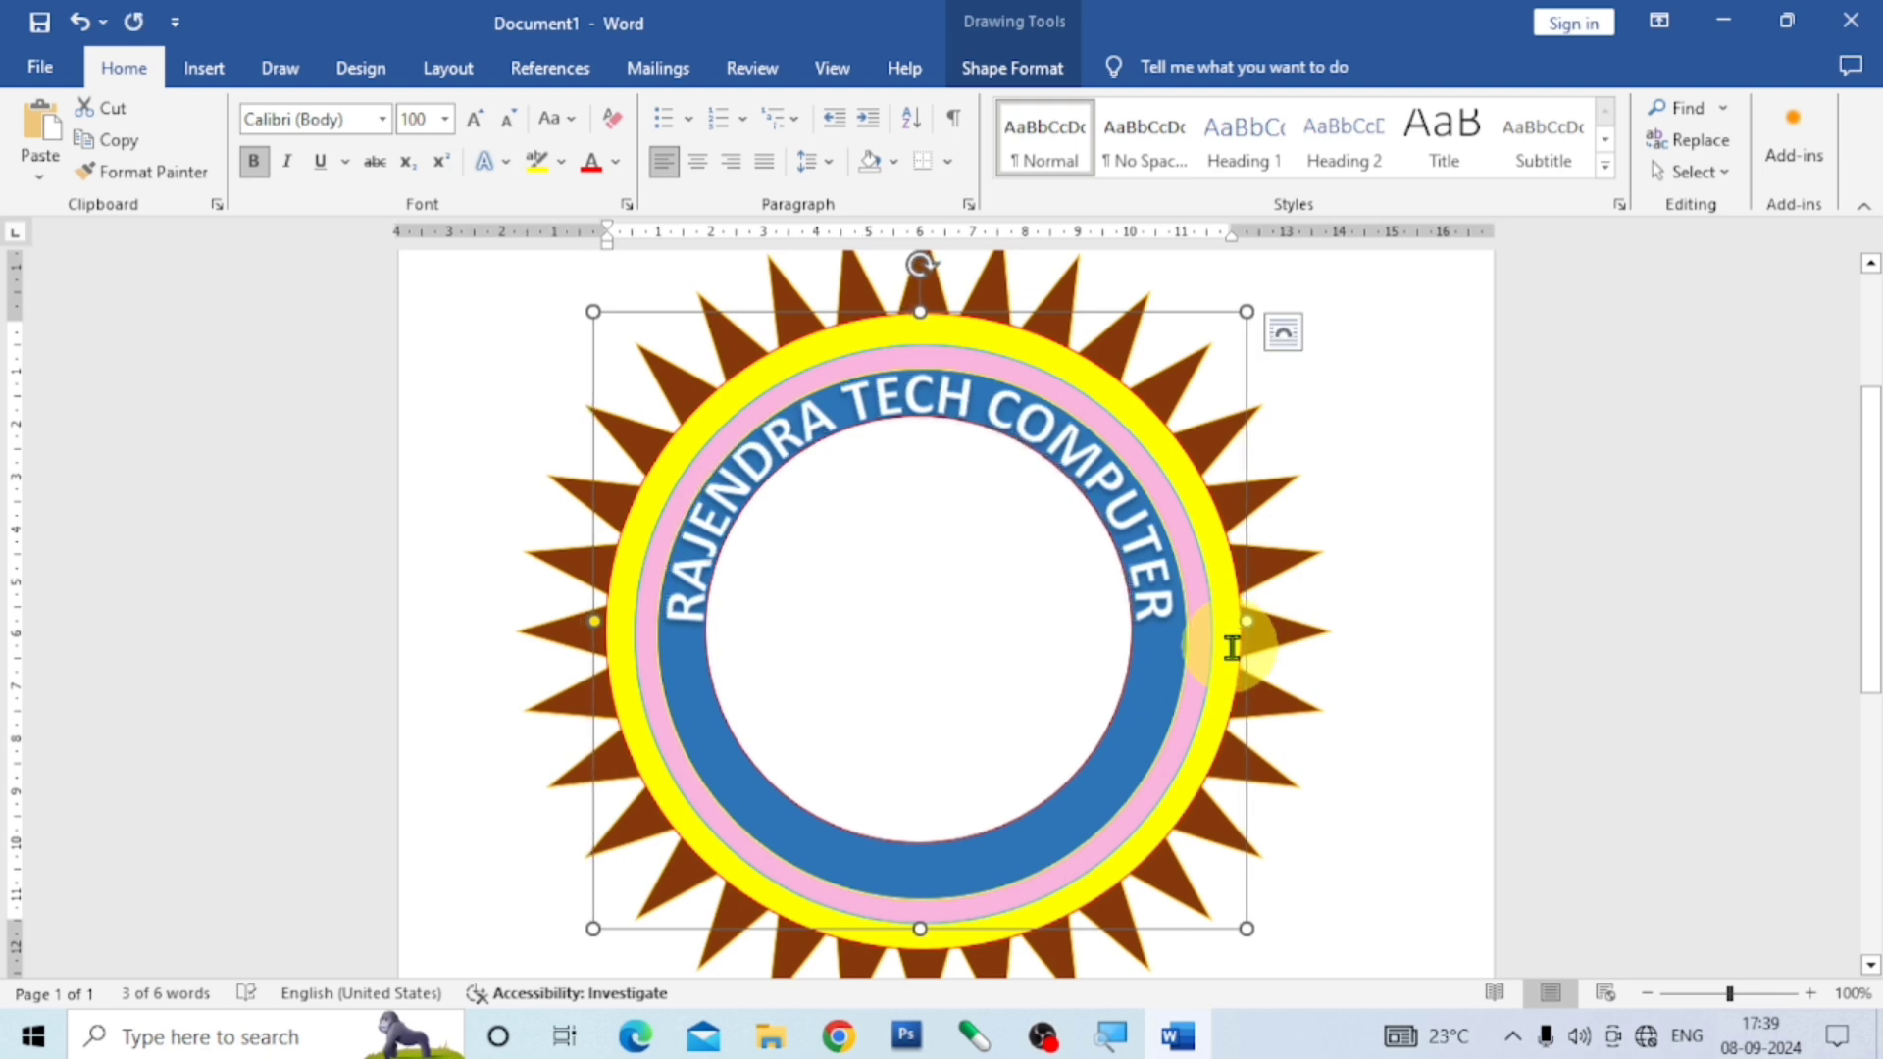
{"action": "left_click", "coordinate": [1380, 593]}
Apply the white, blue-outlined WordArt style to all the text in the lower RAJENDRA TECH COMPUTER box.
{"action": "scroll", "coordinate": [1364, 598], "scroll_direction": "down", "scroll_amount": 8}
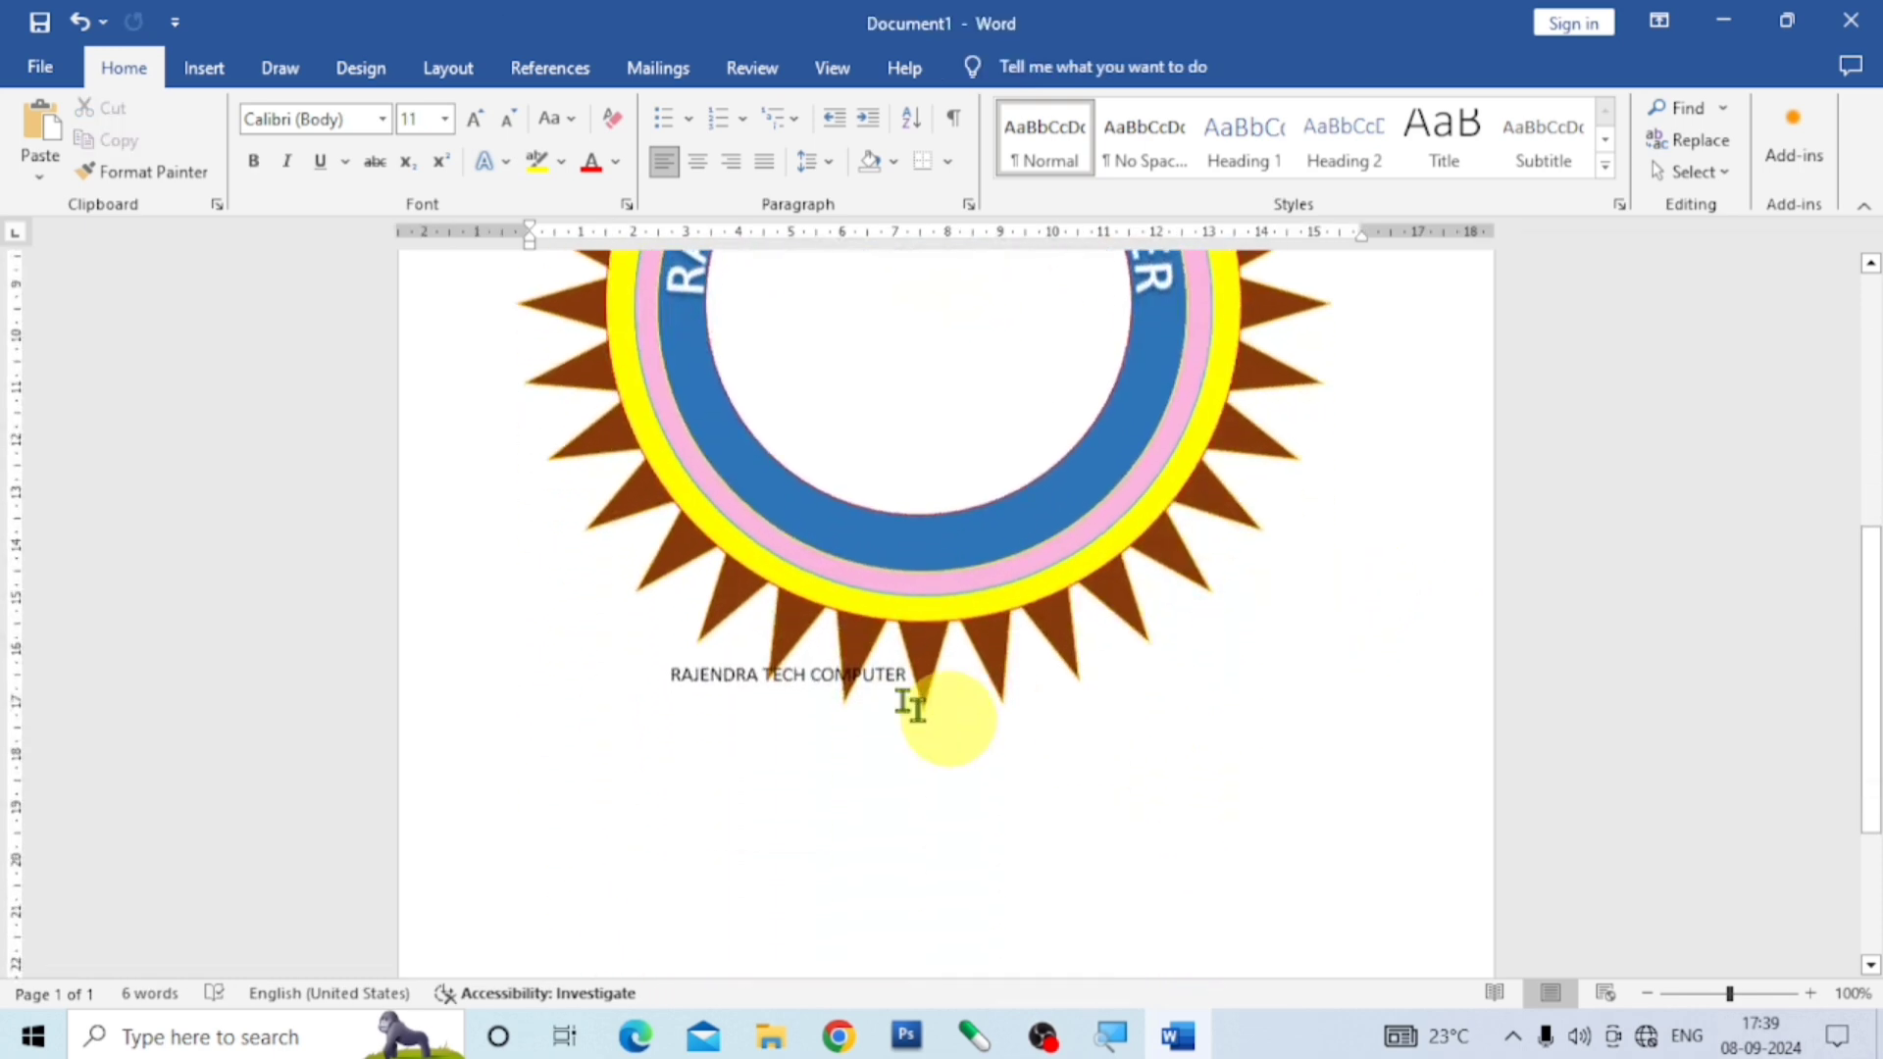
{"action": "left_click", "coordinate": [775, 670]}
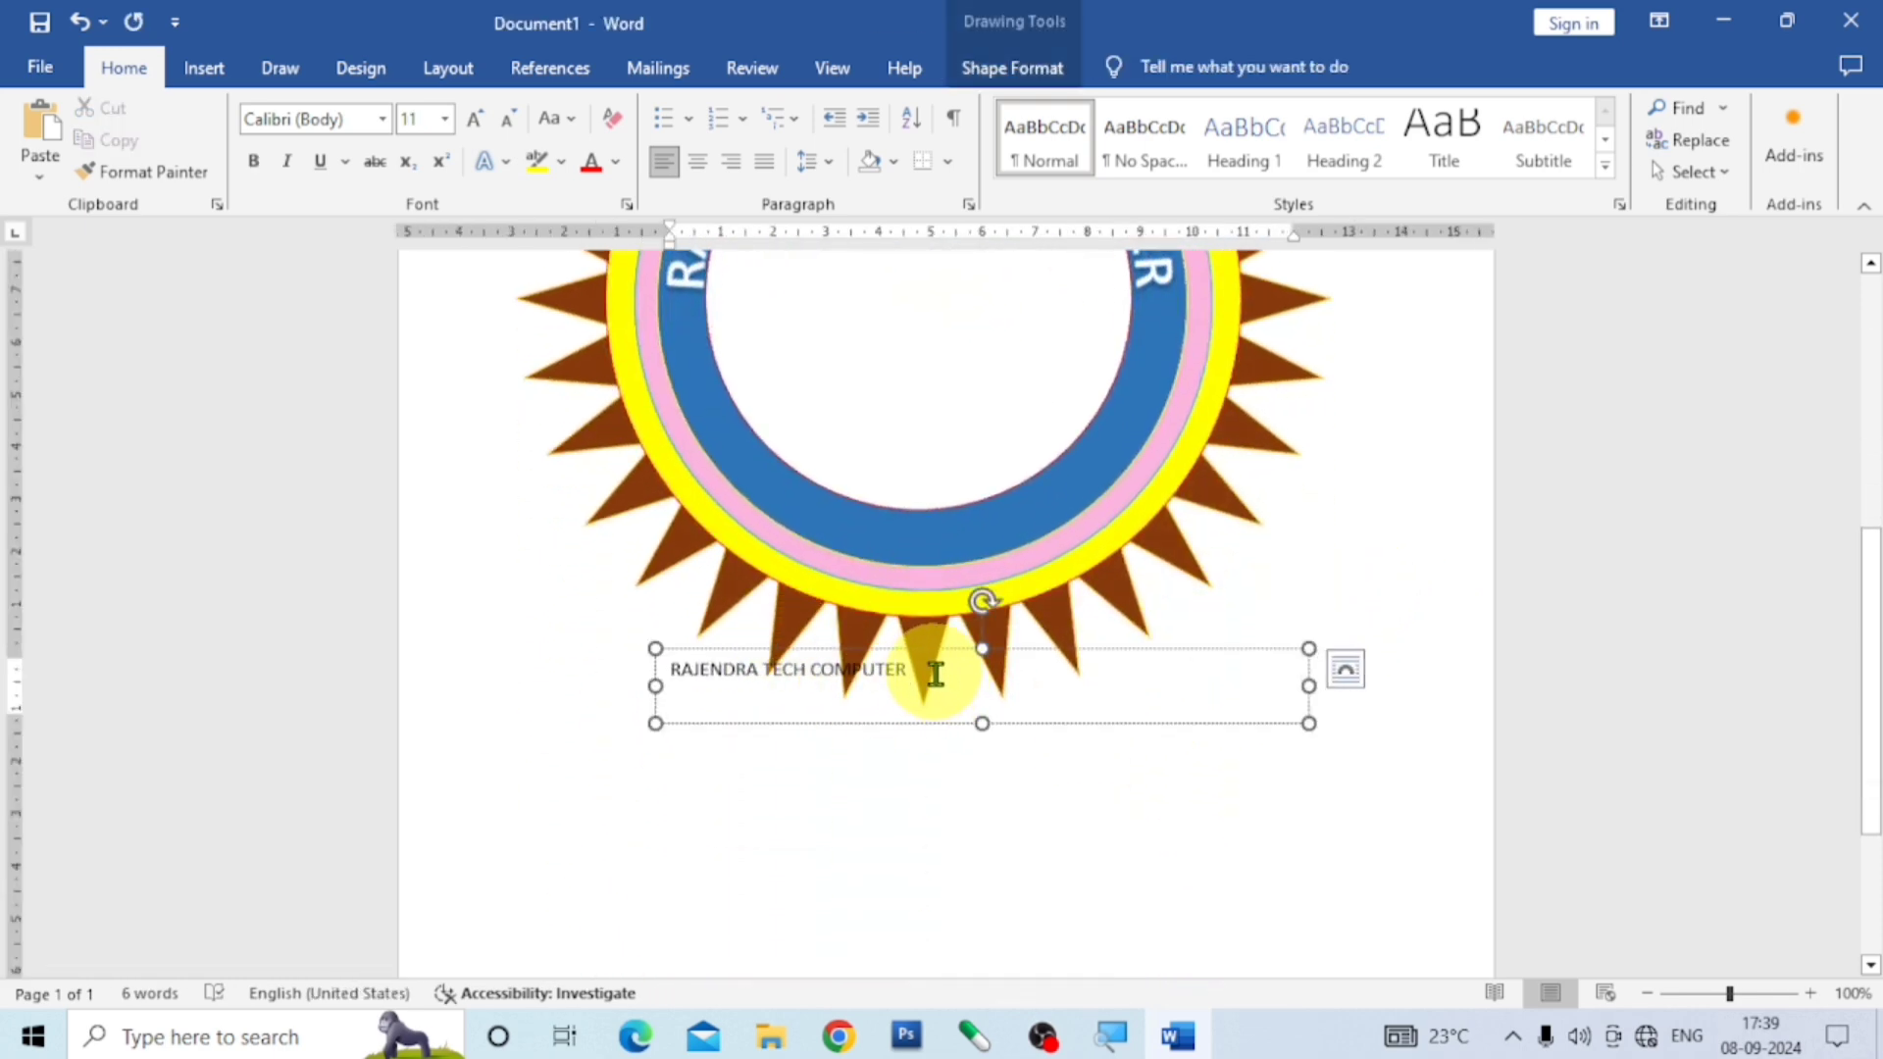
{"action": "left_click_drag", "start_coordinate": [936, 674], "coordinate": [576, 651]}
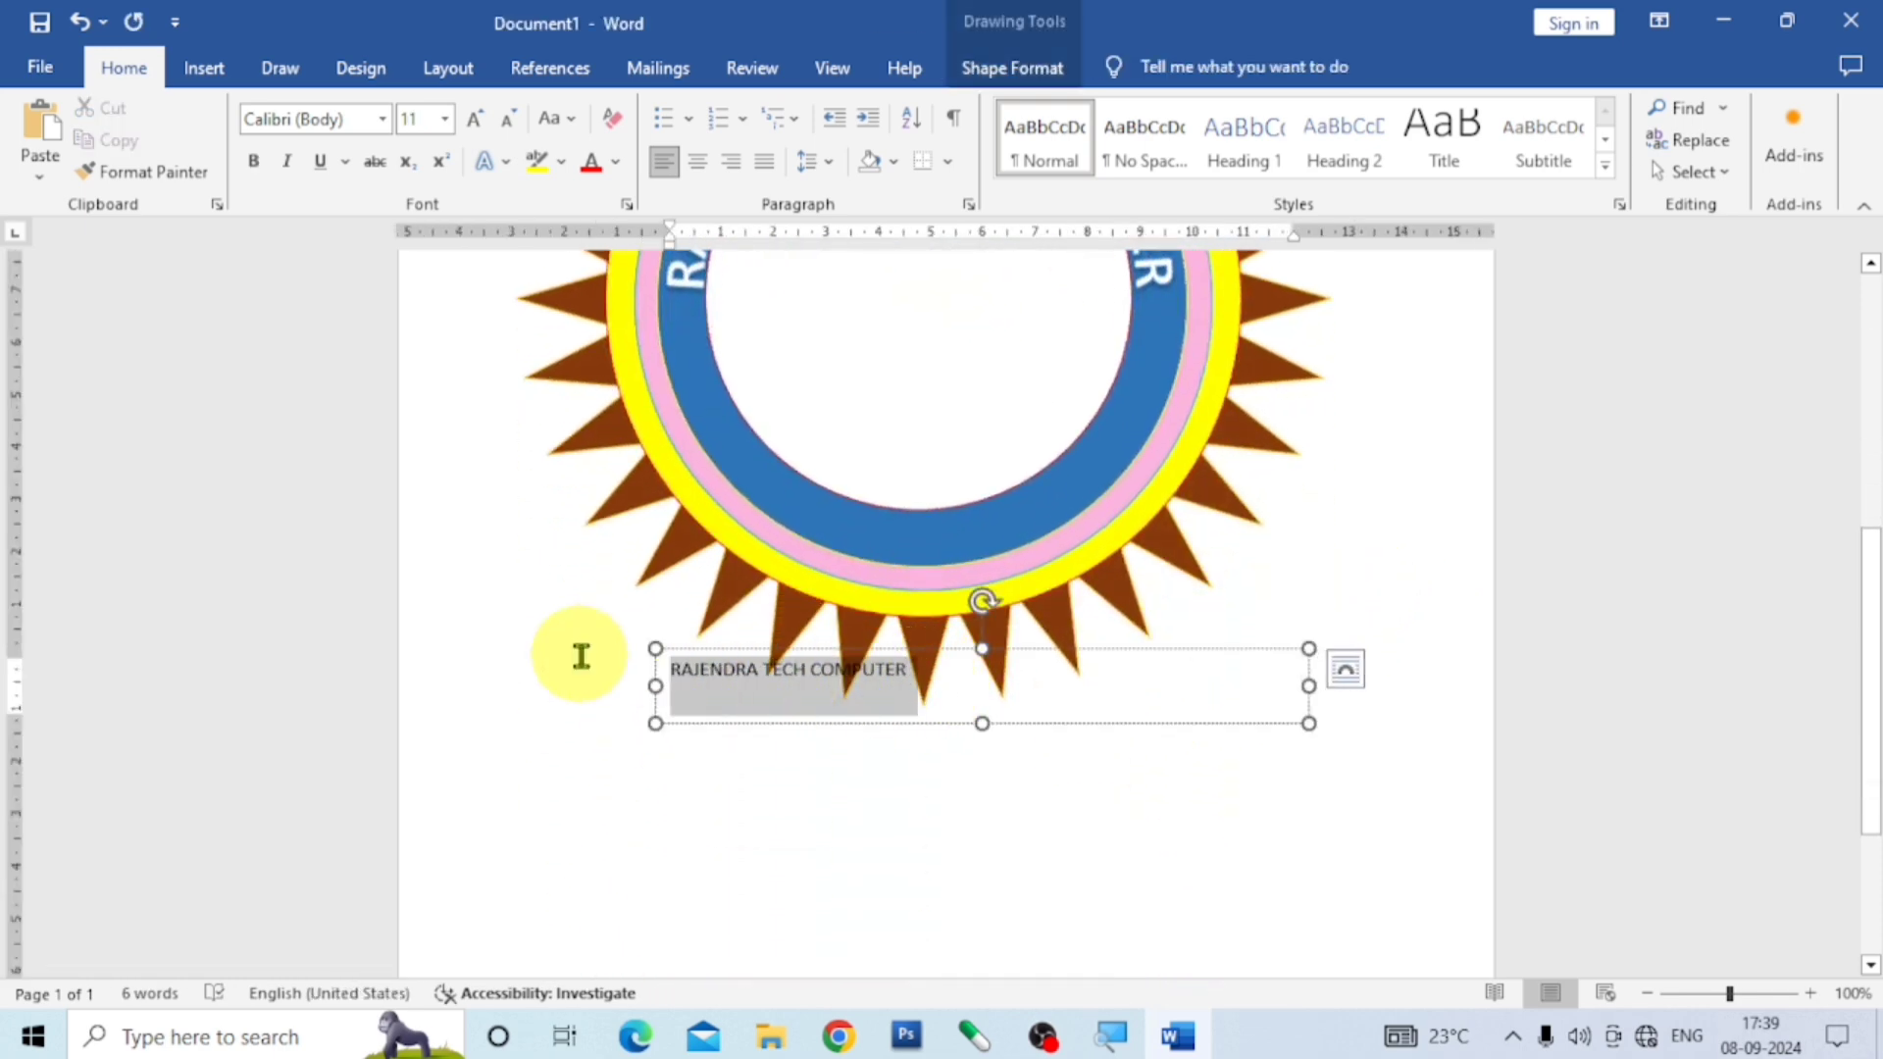
{"action": "left_click", "coordinate": [1035, 28]}
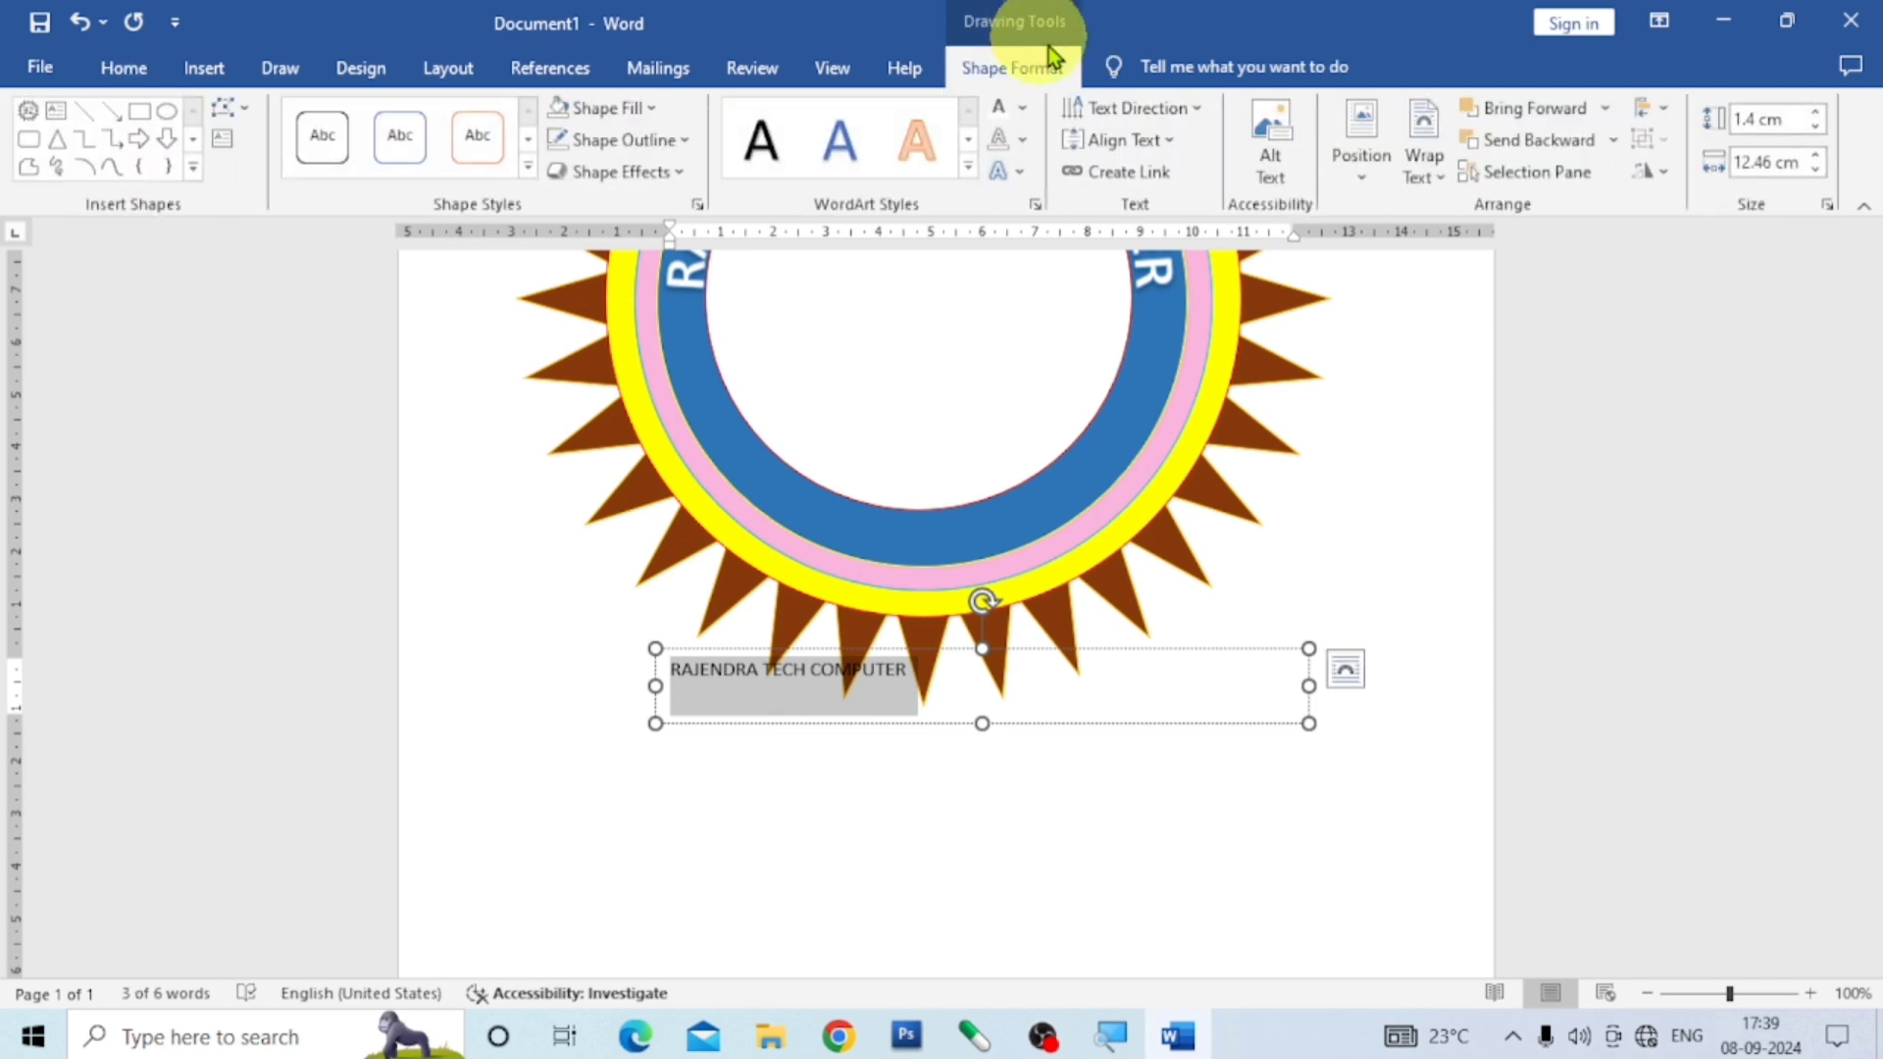
{"action": "left_click", "coordinate": [971, 169]}
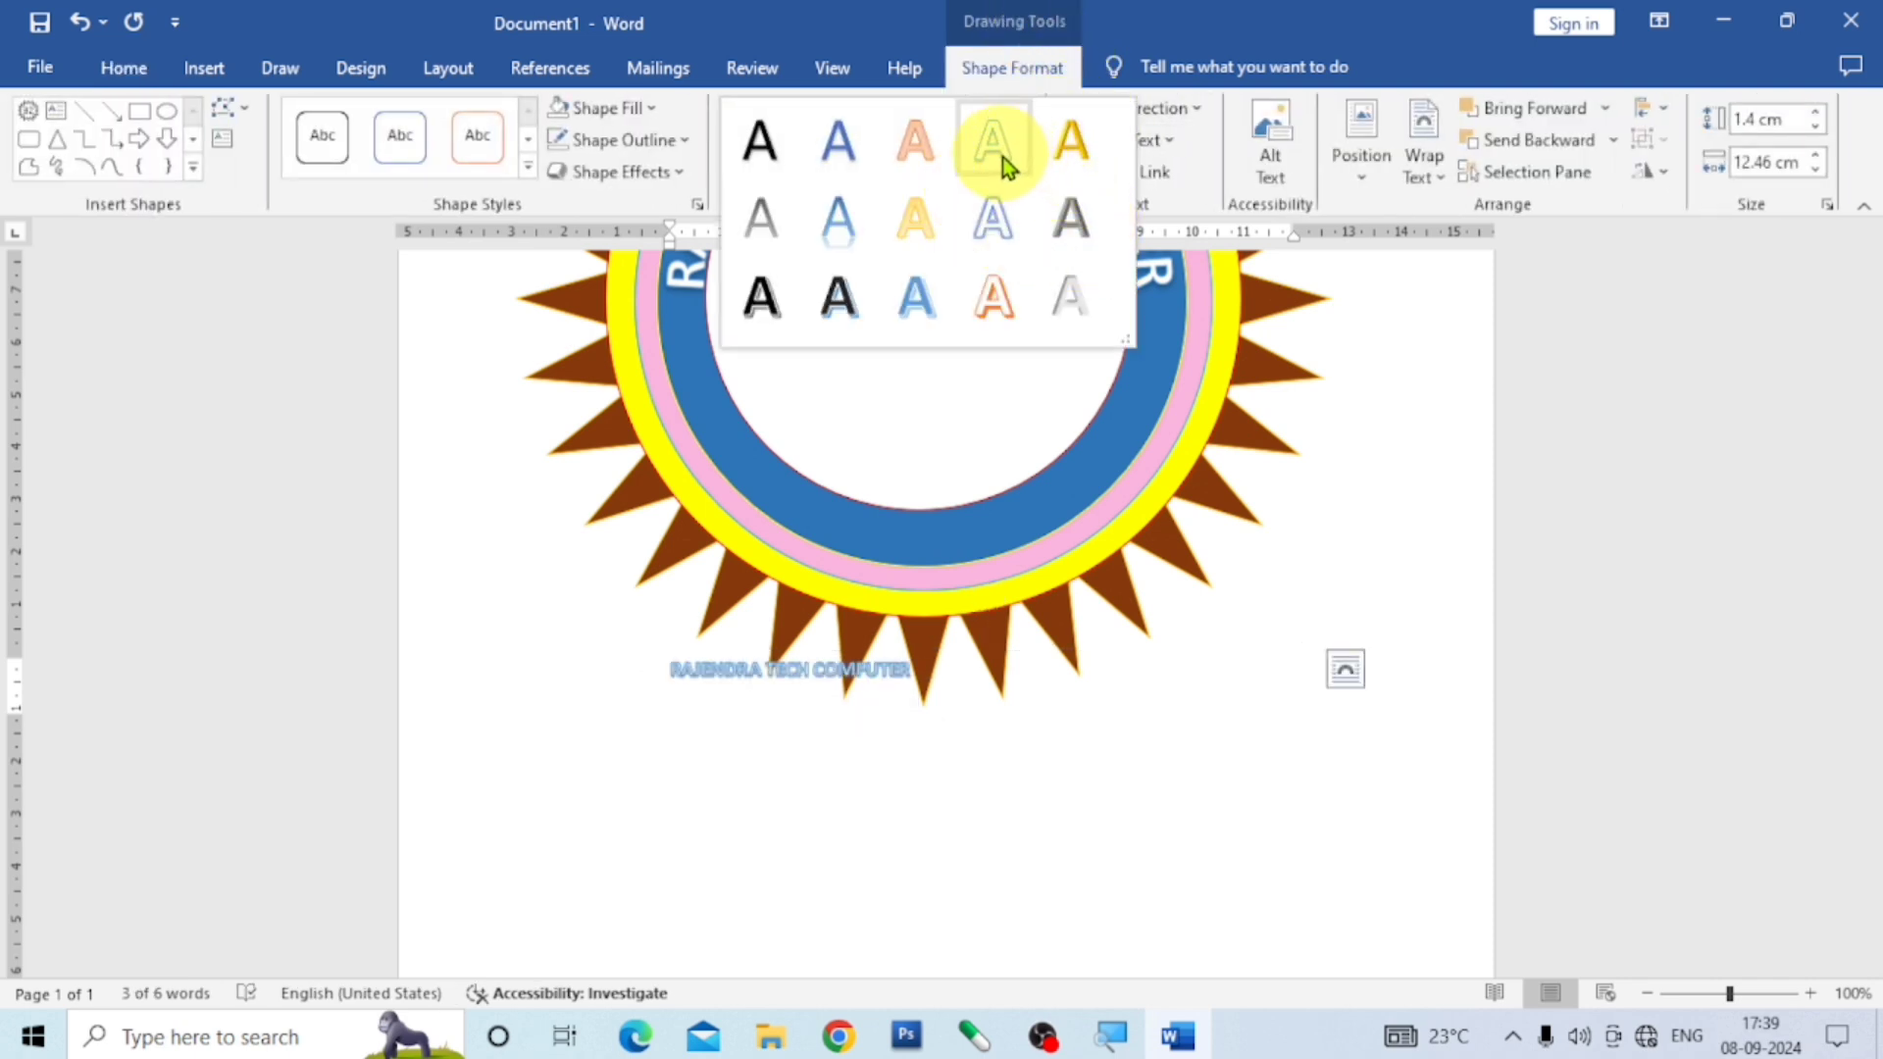
{"action": "left_click", "coordinate": [1003, 157]}
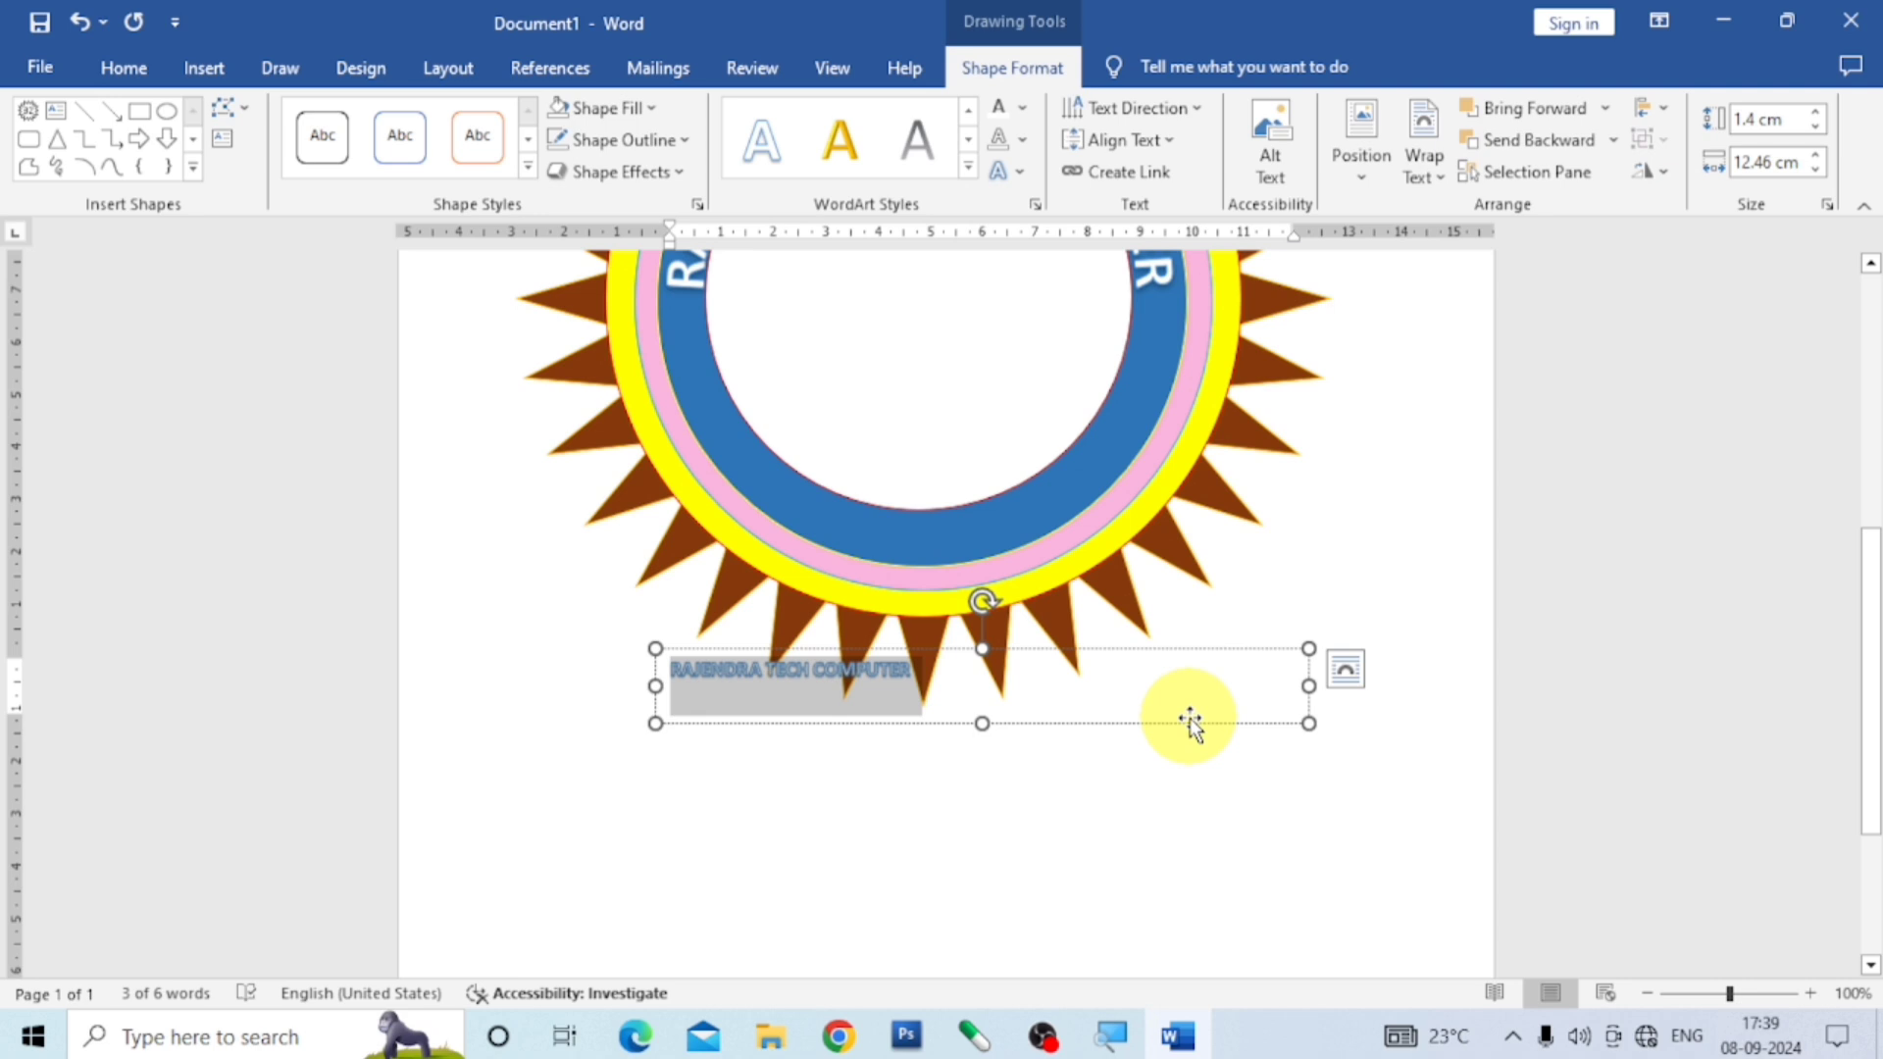
Enlarge the lower text until it spans about three quarters of its text box on one line.
{"action": "key", "text": "ctrl+bracketright"}
{"action": "key", "text": "ctrl+bracketright"}
{"action": "key", "text": "ctrl+bracketright"}
{"action": "key", "text": "ctrl+bracketright"}
{"action": "key", "text": "ctrl+bracketright"}
{"action": "key", "text": "ctrl+bracketright"}
{"action": "key", "text": "ctrl+bracketright"}
{"action": "key", "text": "ctrl+bracketright"}
{"action": "key", "text": "ctrl+bracketright"}
{"action": "key", "text": "ctrl+bracketright"}
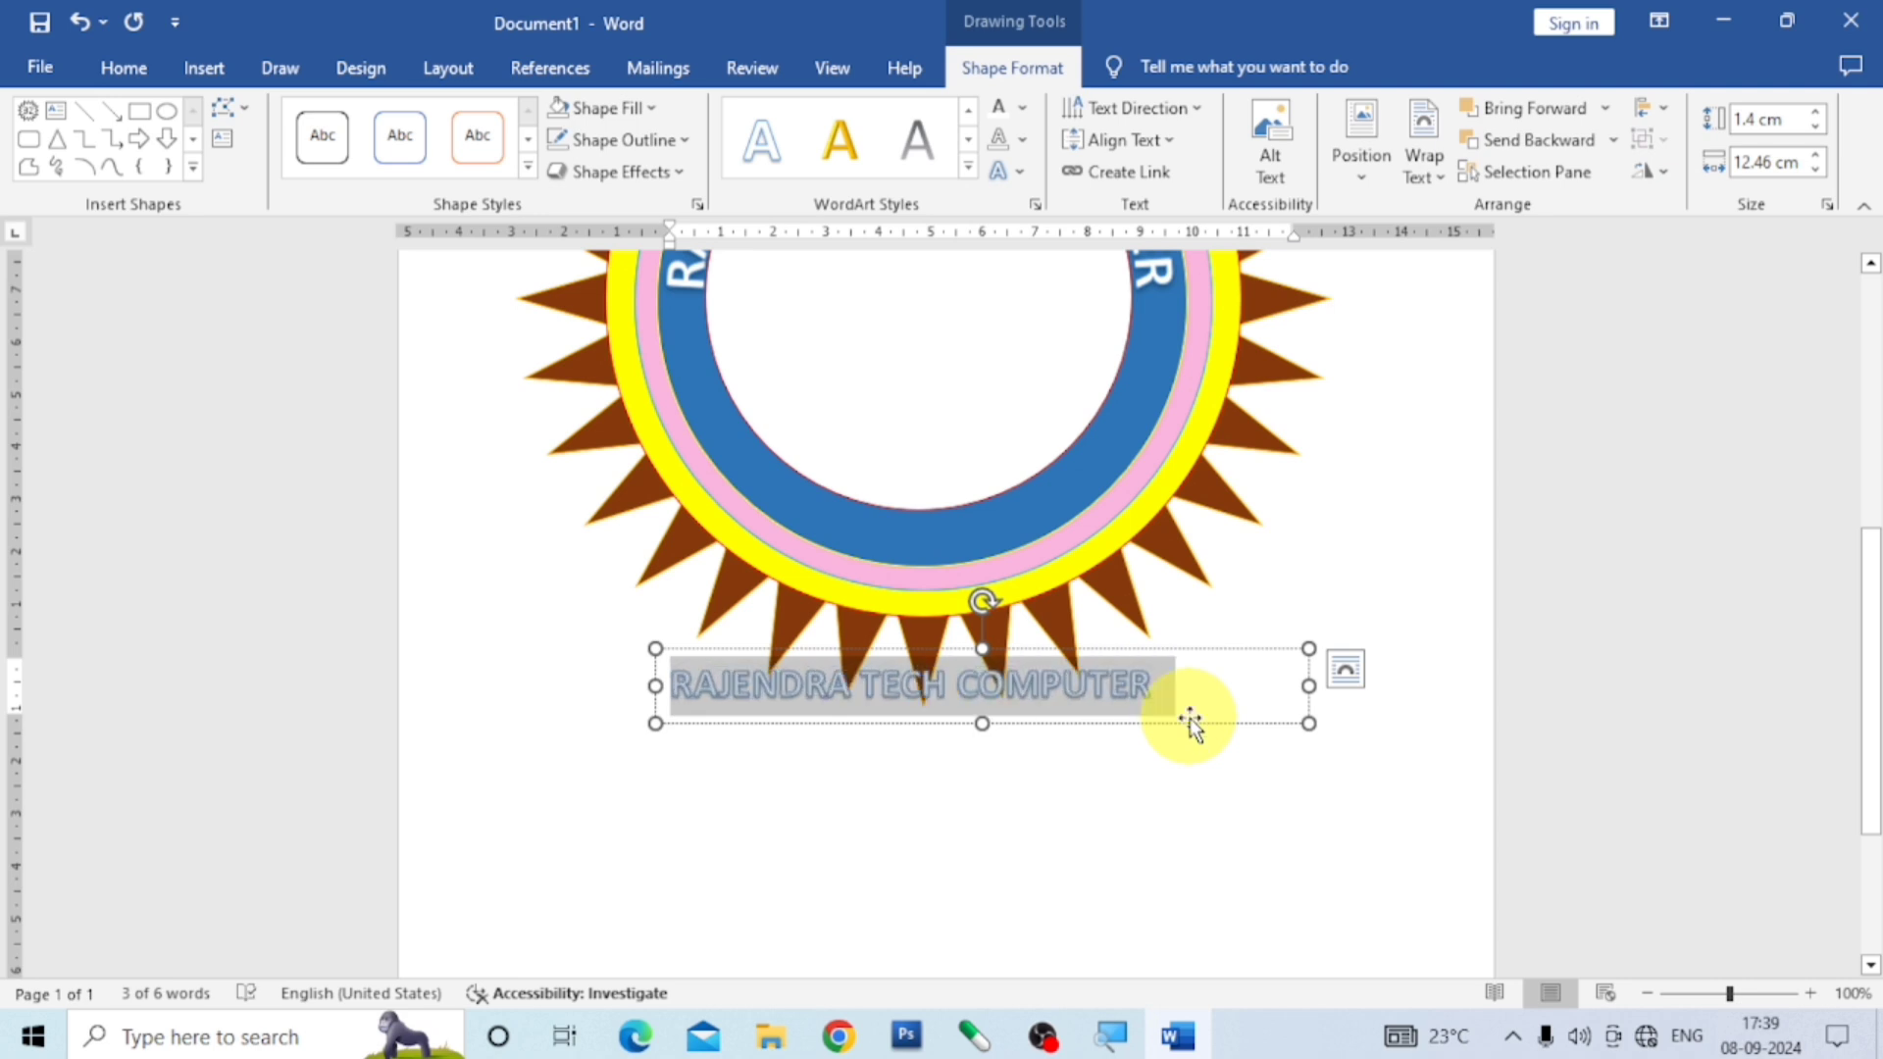
Apply the downward-arch Follow Path text transform to the lower RAJENDRA TECH COMPUTER WordArt.
{"action": "left_click", "coordinate": [1022, 177]}
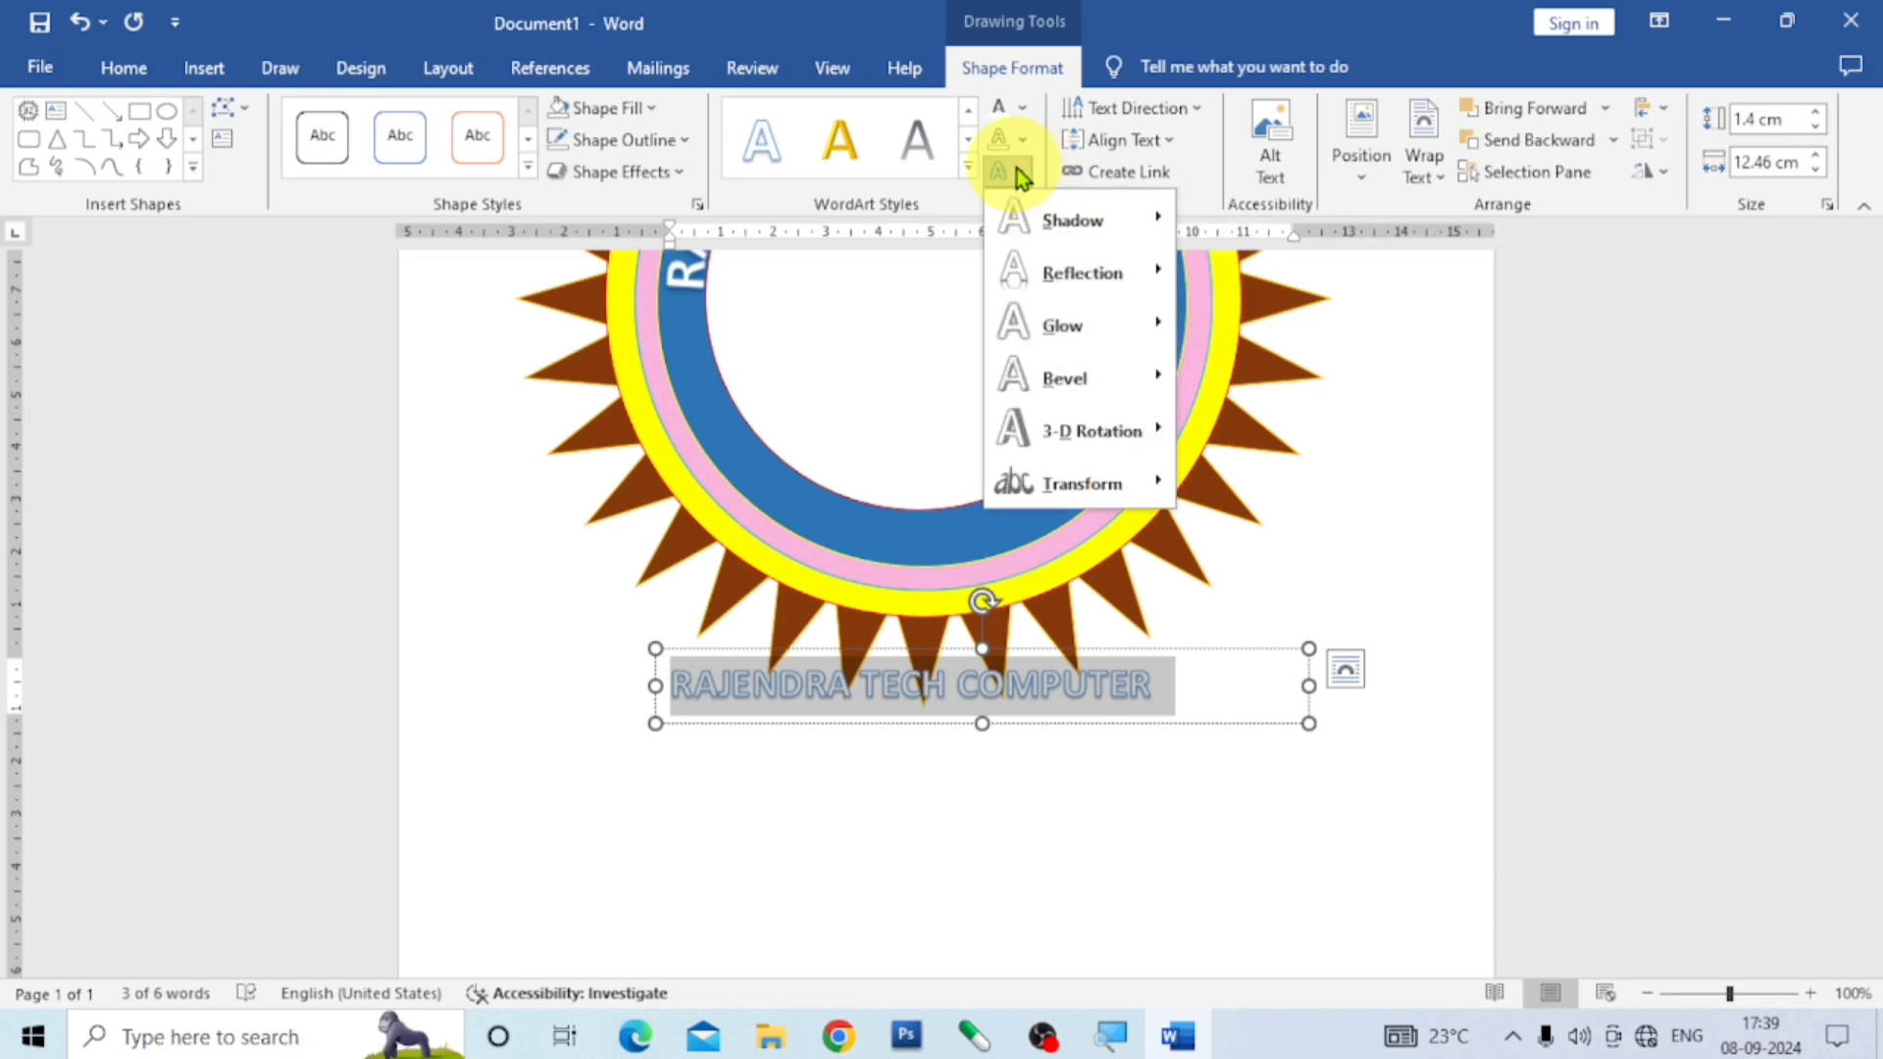
{"action": "mouse_move", "coordinate": [1115, 492]}
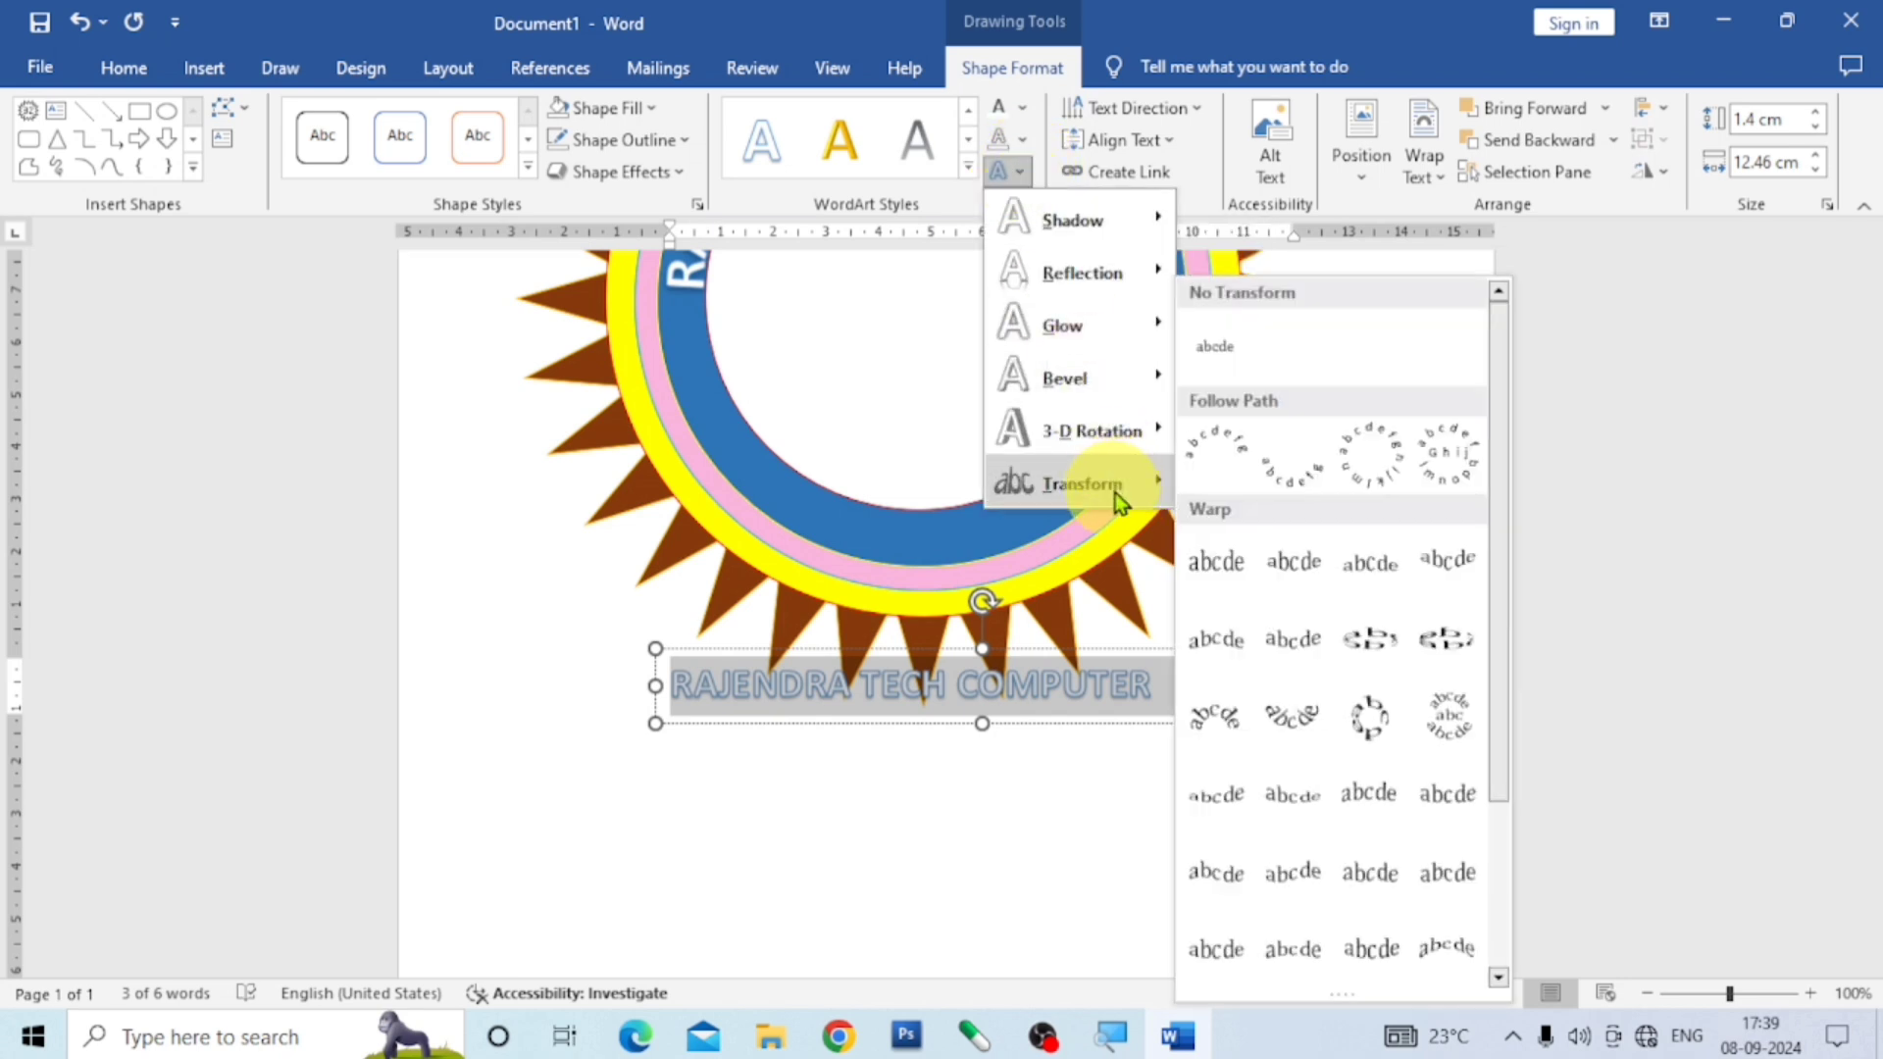
{"action": "left_click", "coordinate": [1287, 486]}
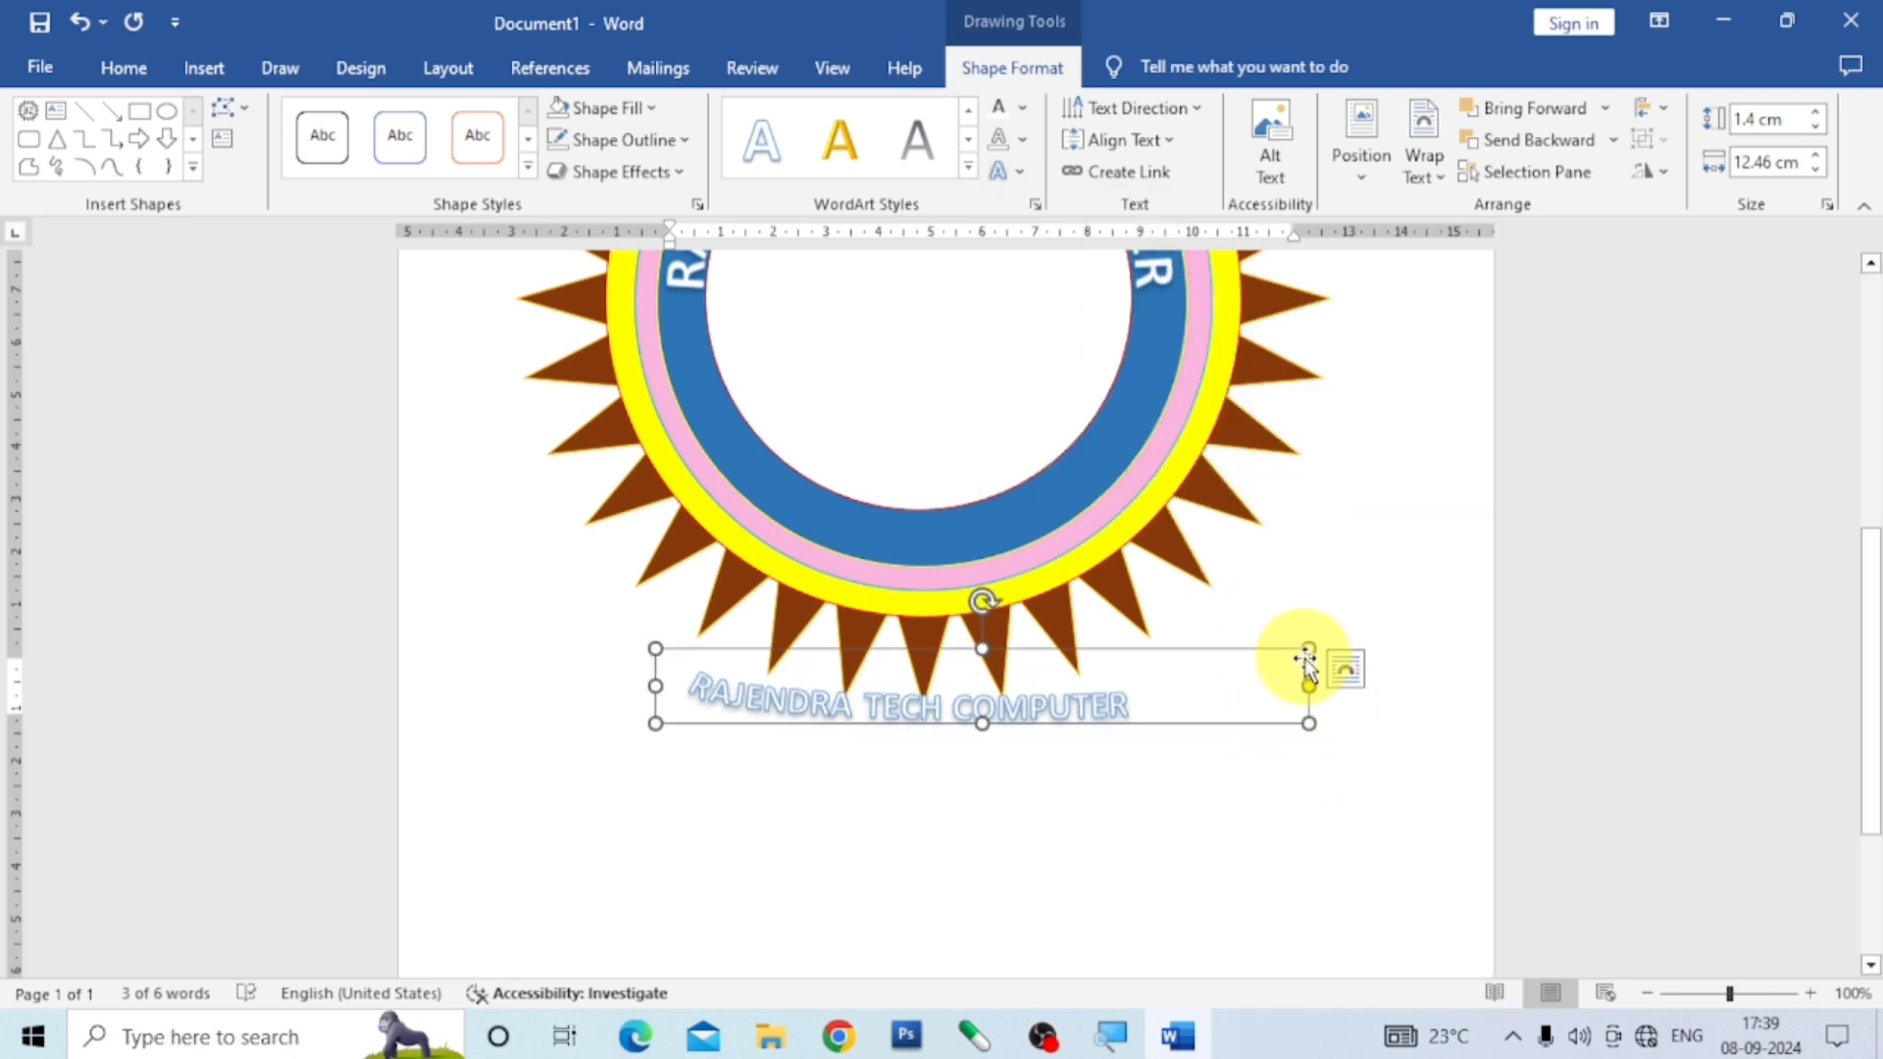
Enlarge the lower curved text box in height and width until it extends beyond both sides of the star's lower spikes.
{"action": "left_click_drag", "start_coordinate": [1310, 650], "coordinate": [1330, 537]}
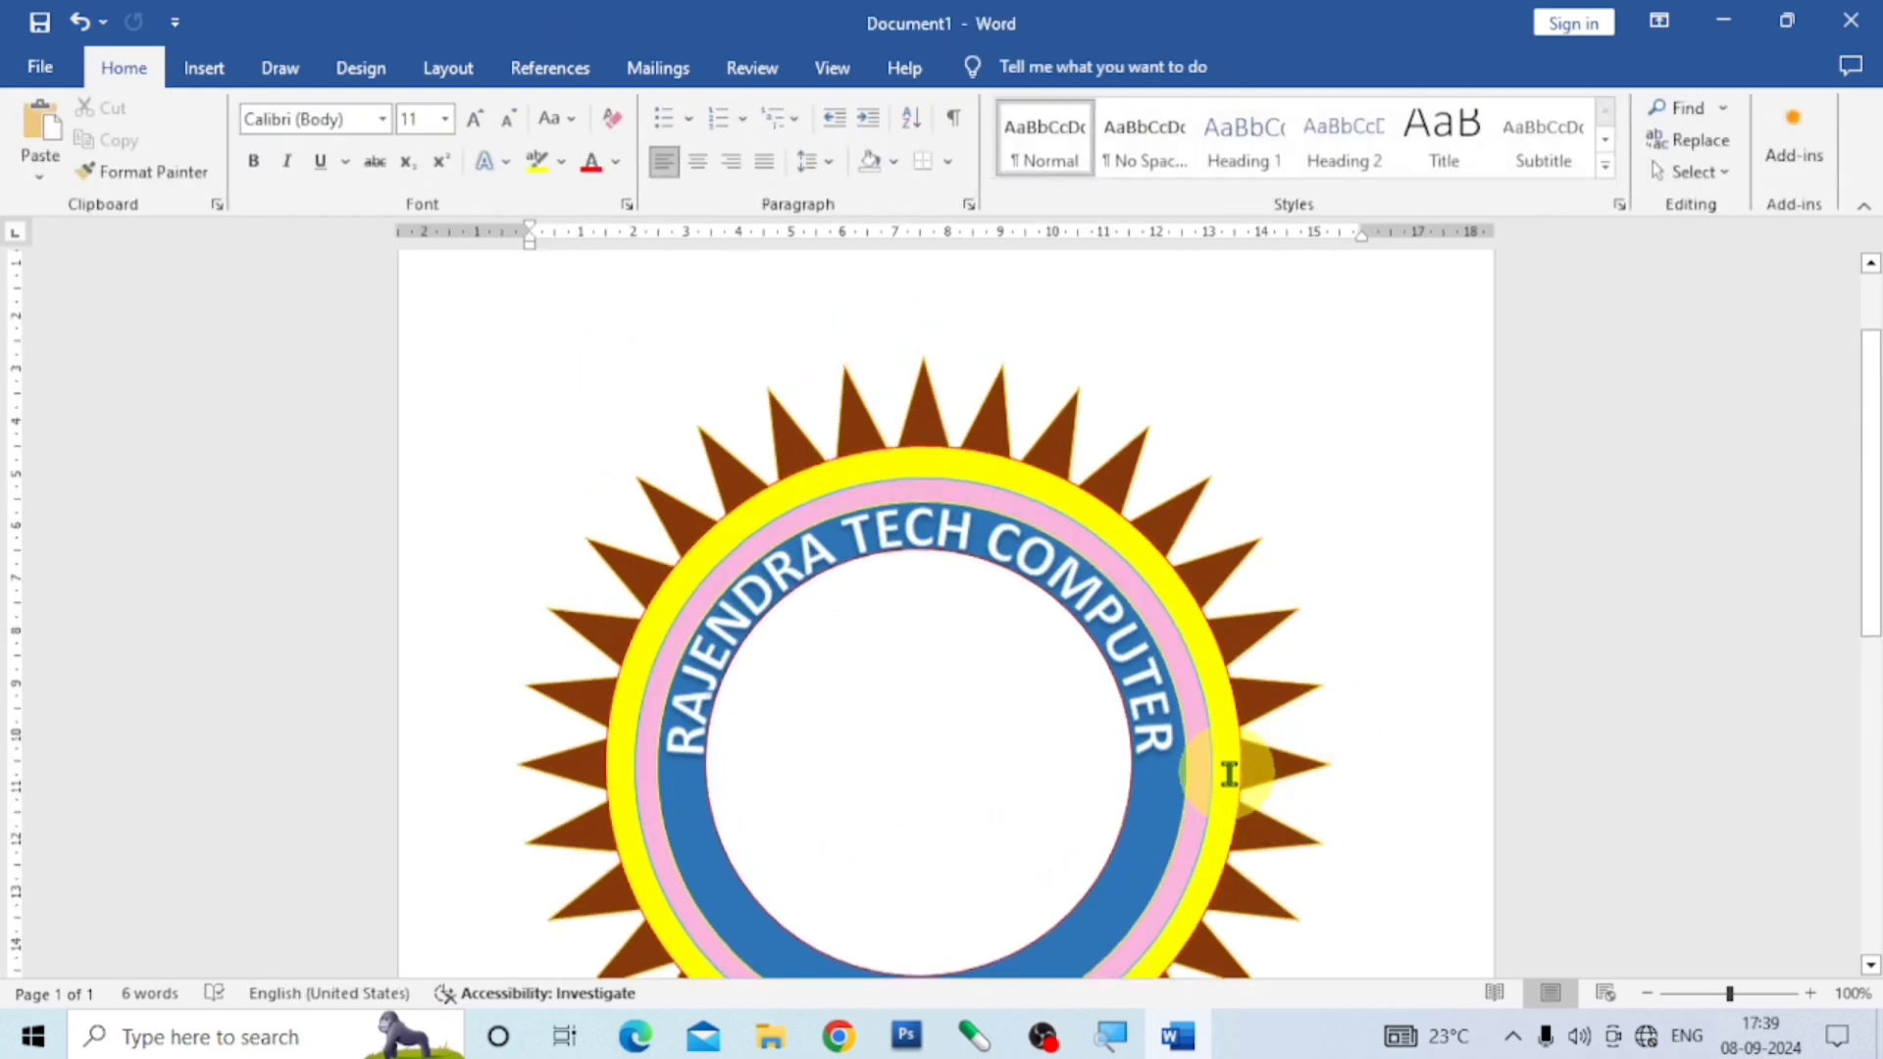
{"action": "scroll", "coordinate": [1128, 760], "scroll_direction": "down", "scroll_amount": 6}
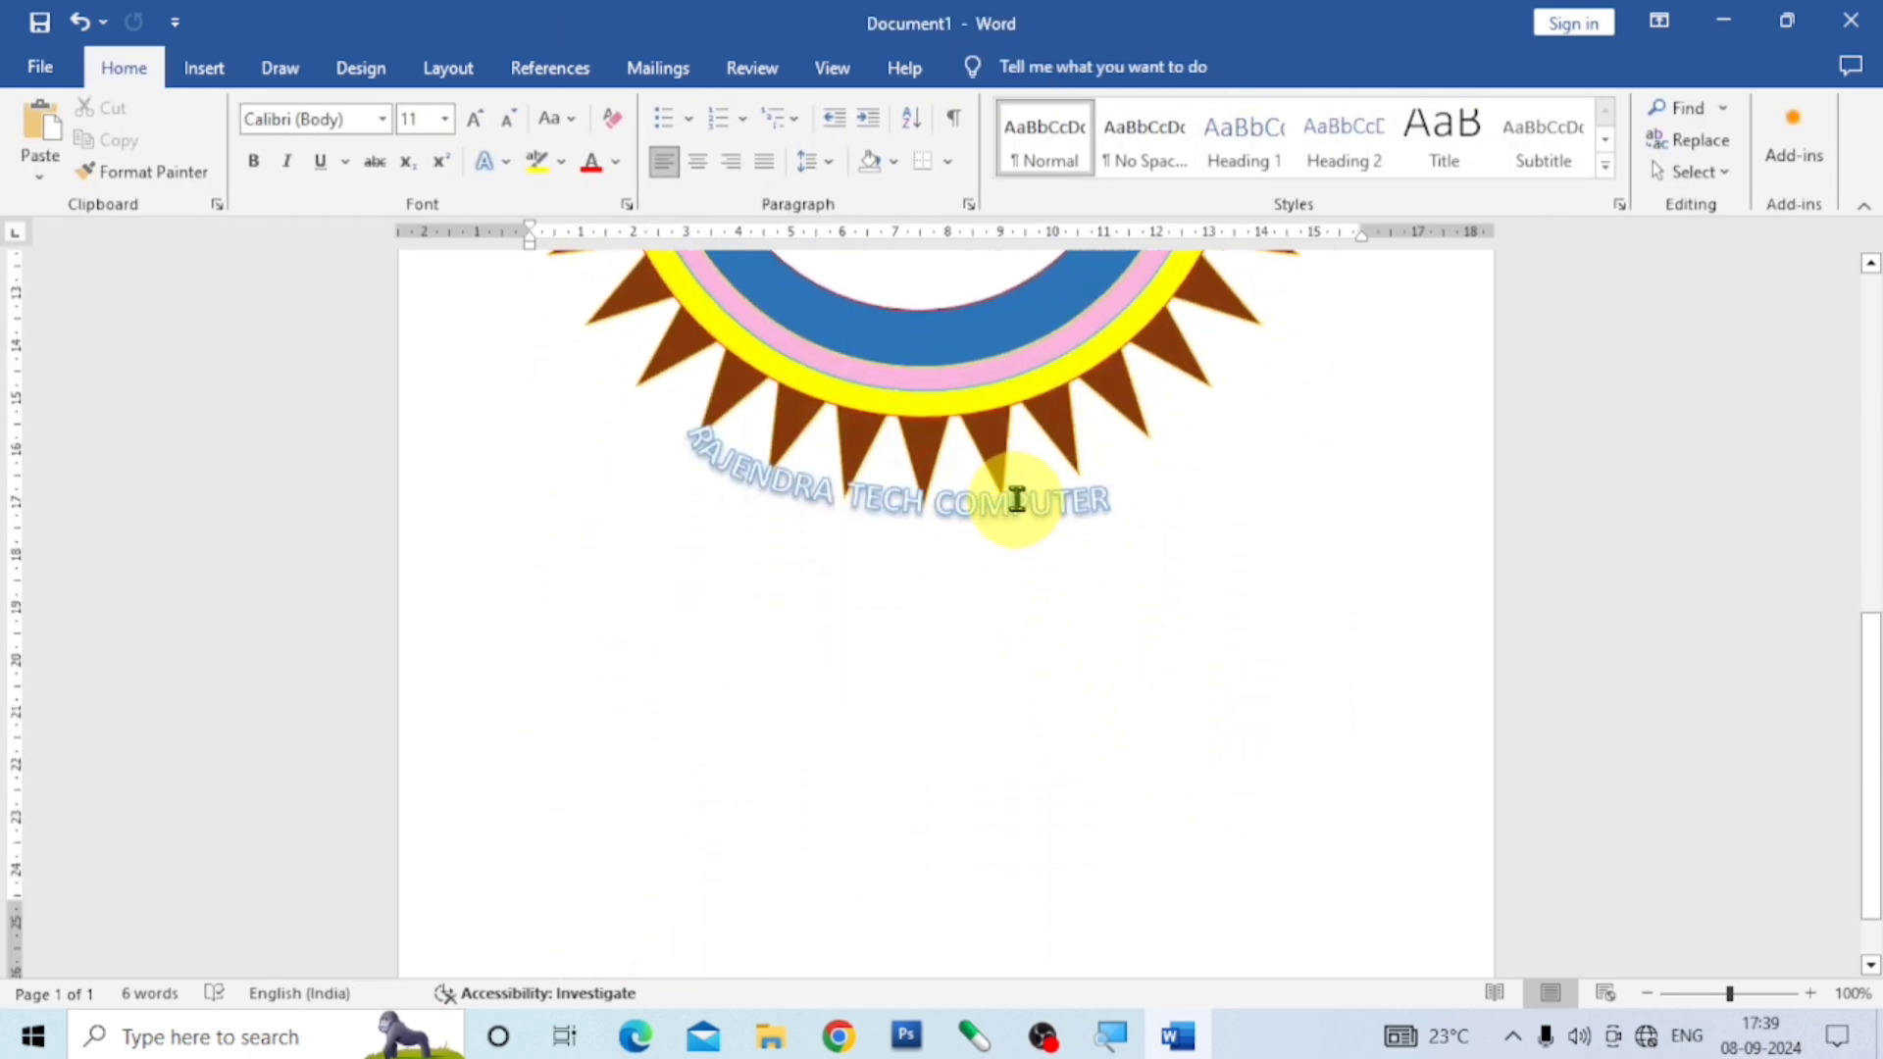
{"action": "left_click", "coordinate": [1009, 491]}
{"action": "left_click_drag", "start_coordinate": [1329, 523], "coordinate": [1456, 547]}
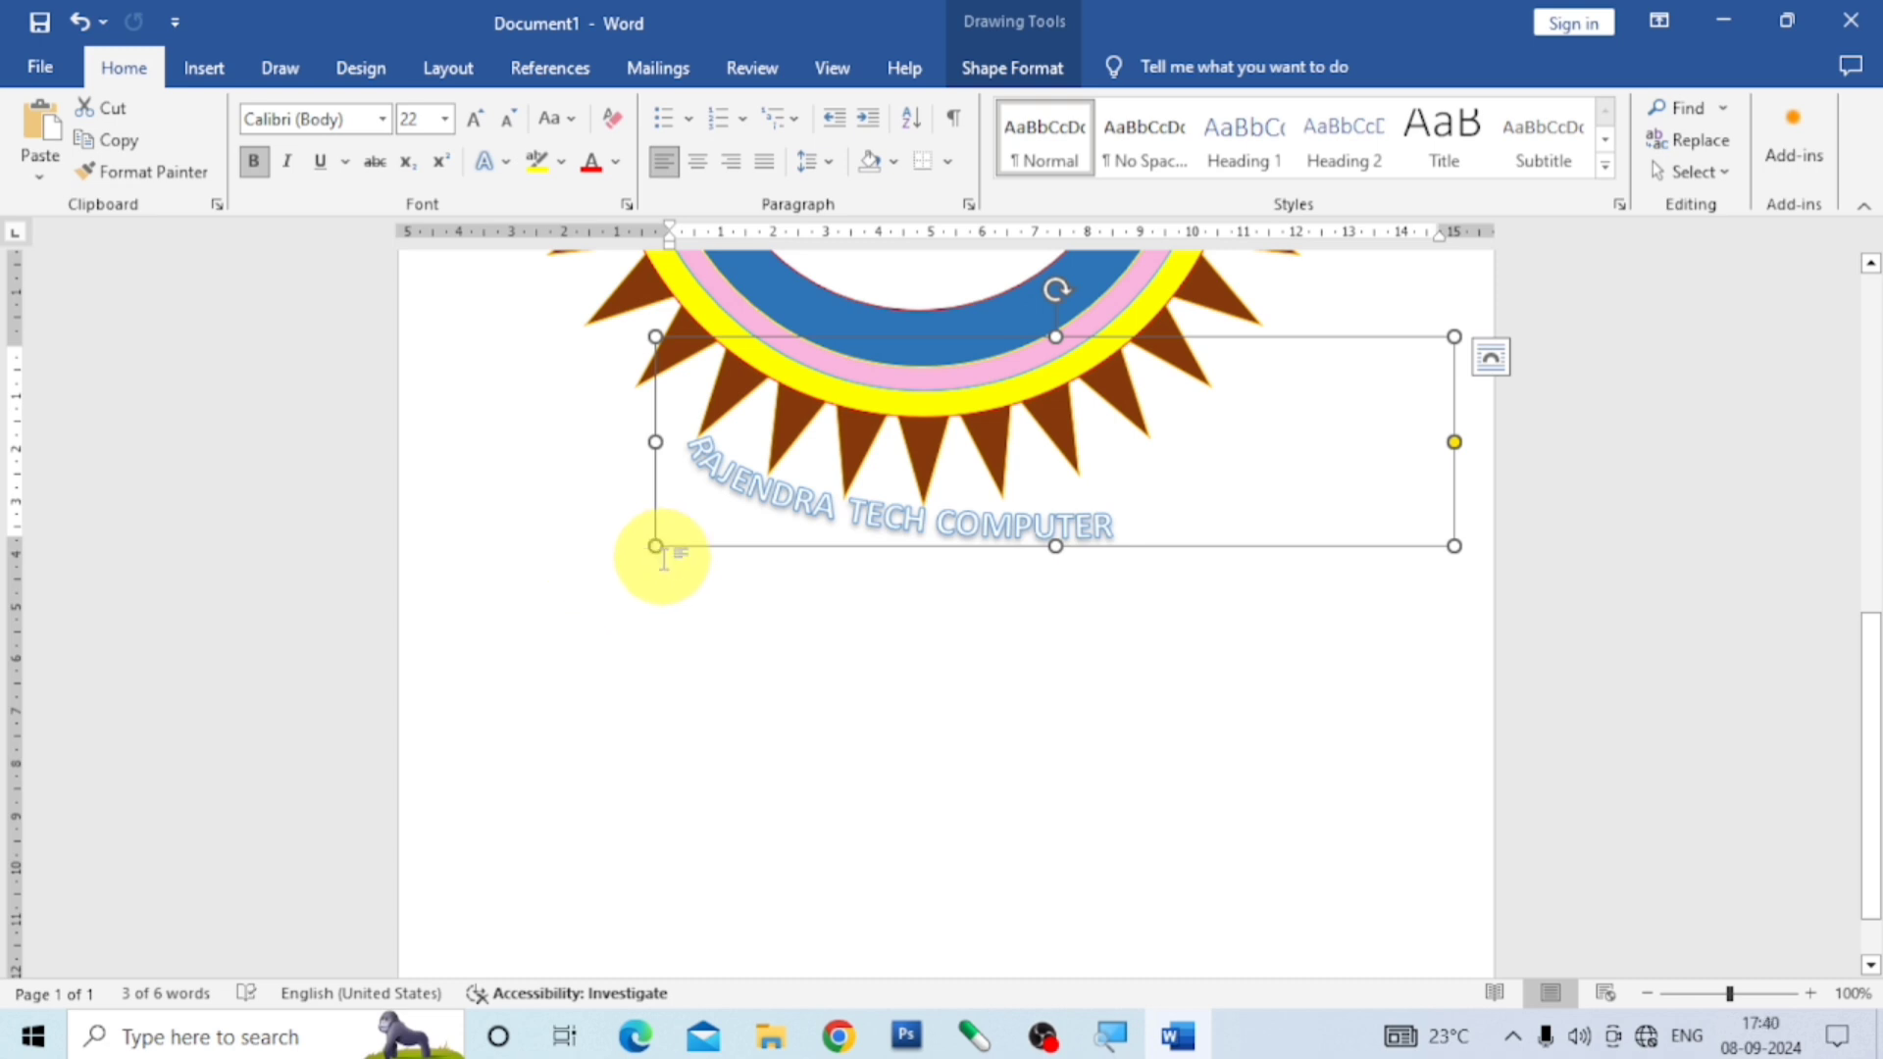
{"action": "left_click_drag", "start_coordinate": [655, 546], "coordinate": [539, 700]}
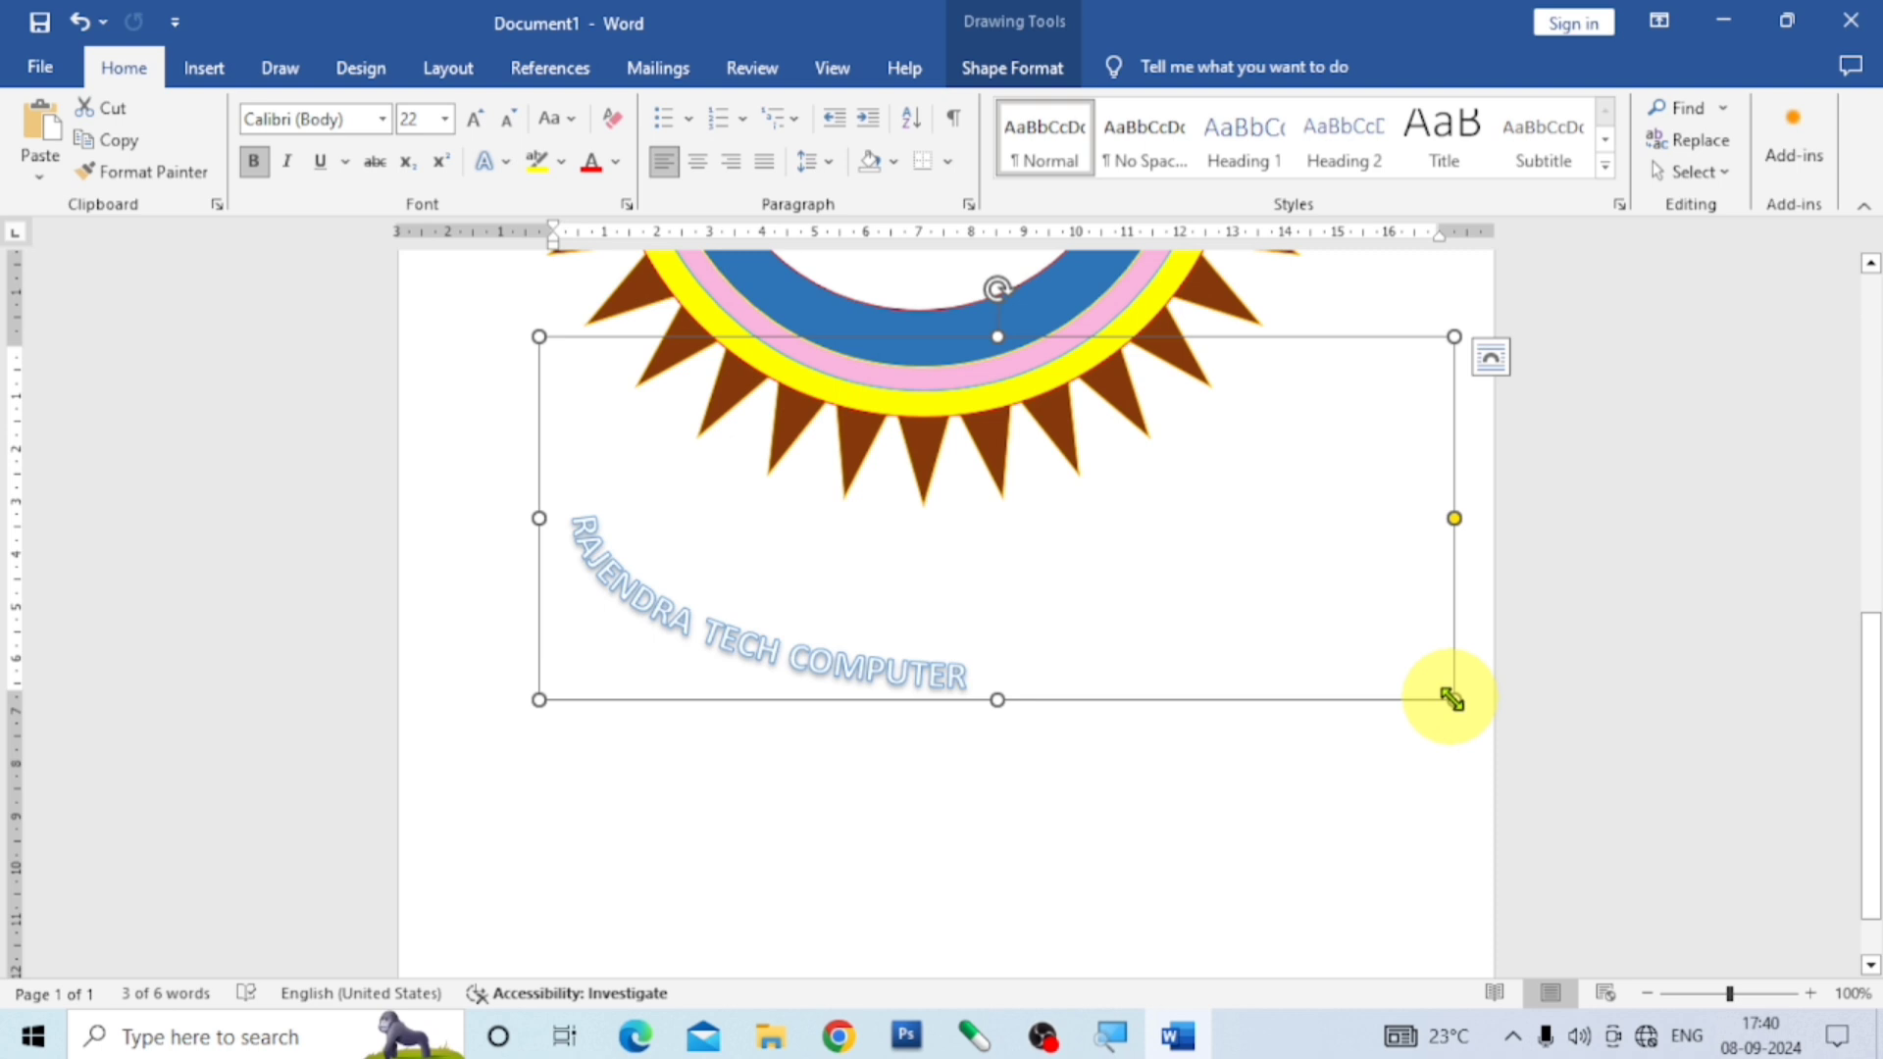
Raise the lower curved text's font size to 230 and enlarge its box further down and to the left.
{"action": "key", "text": "ctrl+shift+period"}
{"action": "key", "text": "ctrl+shift+period"}
{"action": "key", "text": "ctrl+shift+period"}
{"action": "key", "text": "ctrl+shift+period"}
{"action": "key", "text": "ctrl+shift+period"}
{"action": "key", "text": "ctrl+shift+period"}
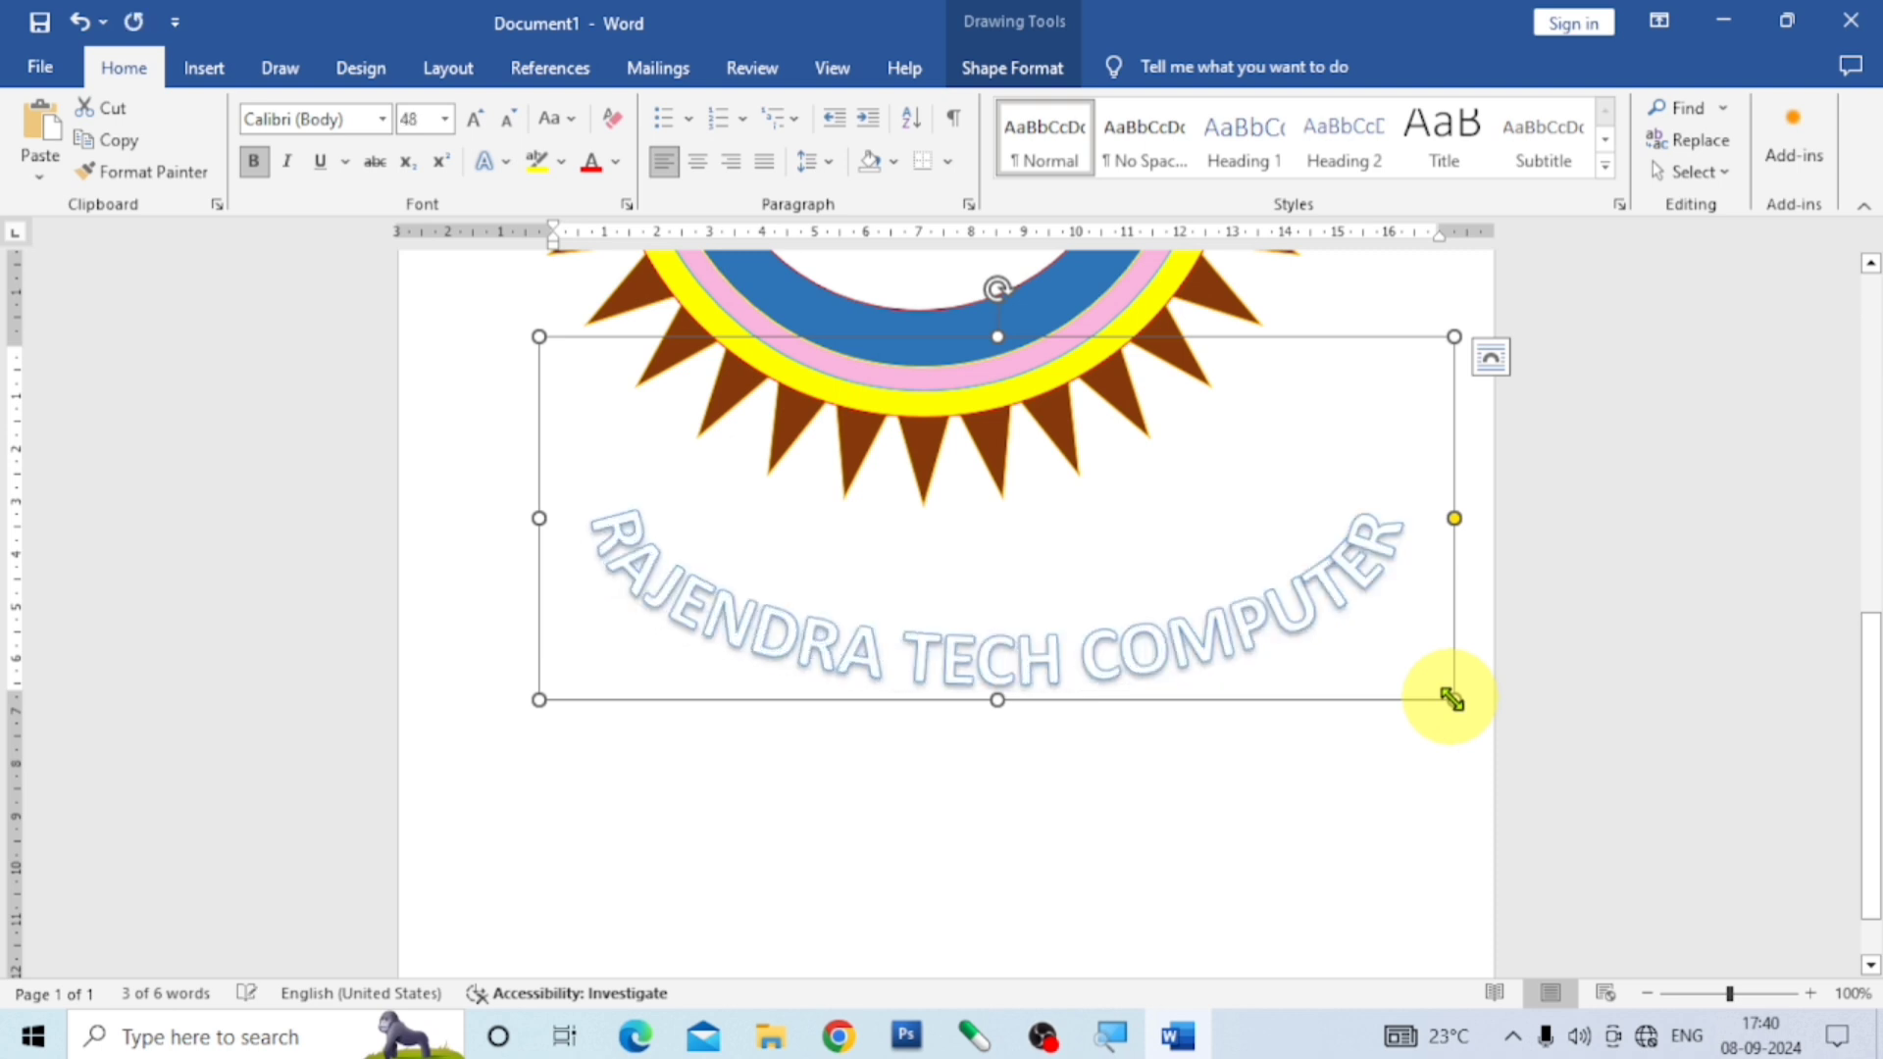
{"action": "key", "text": "ctrl+shift+period"}
{"action": "key", "text": "ctrl+shift+period"}
{"action": "key", "text": "ctrl+shift+period"}
{"action": "key", "text": "ctrl+shift+period"}
{"action": "key", "text": "ctrl+shift+period"}
{"action": "key", "text": "ctrl+shift+period"}
{"action": "key", "text": "ctrl+shift+period"}
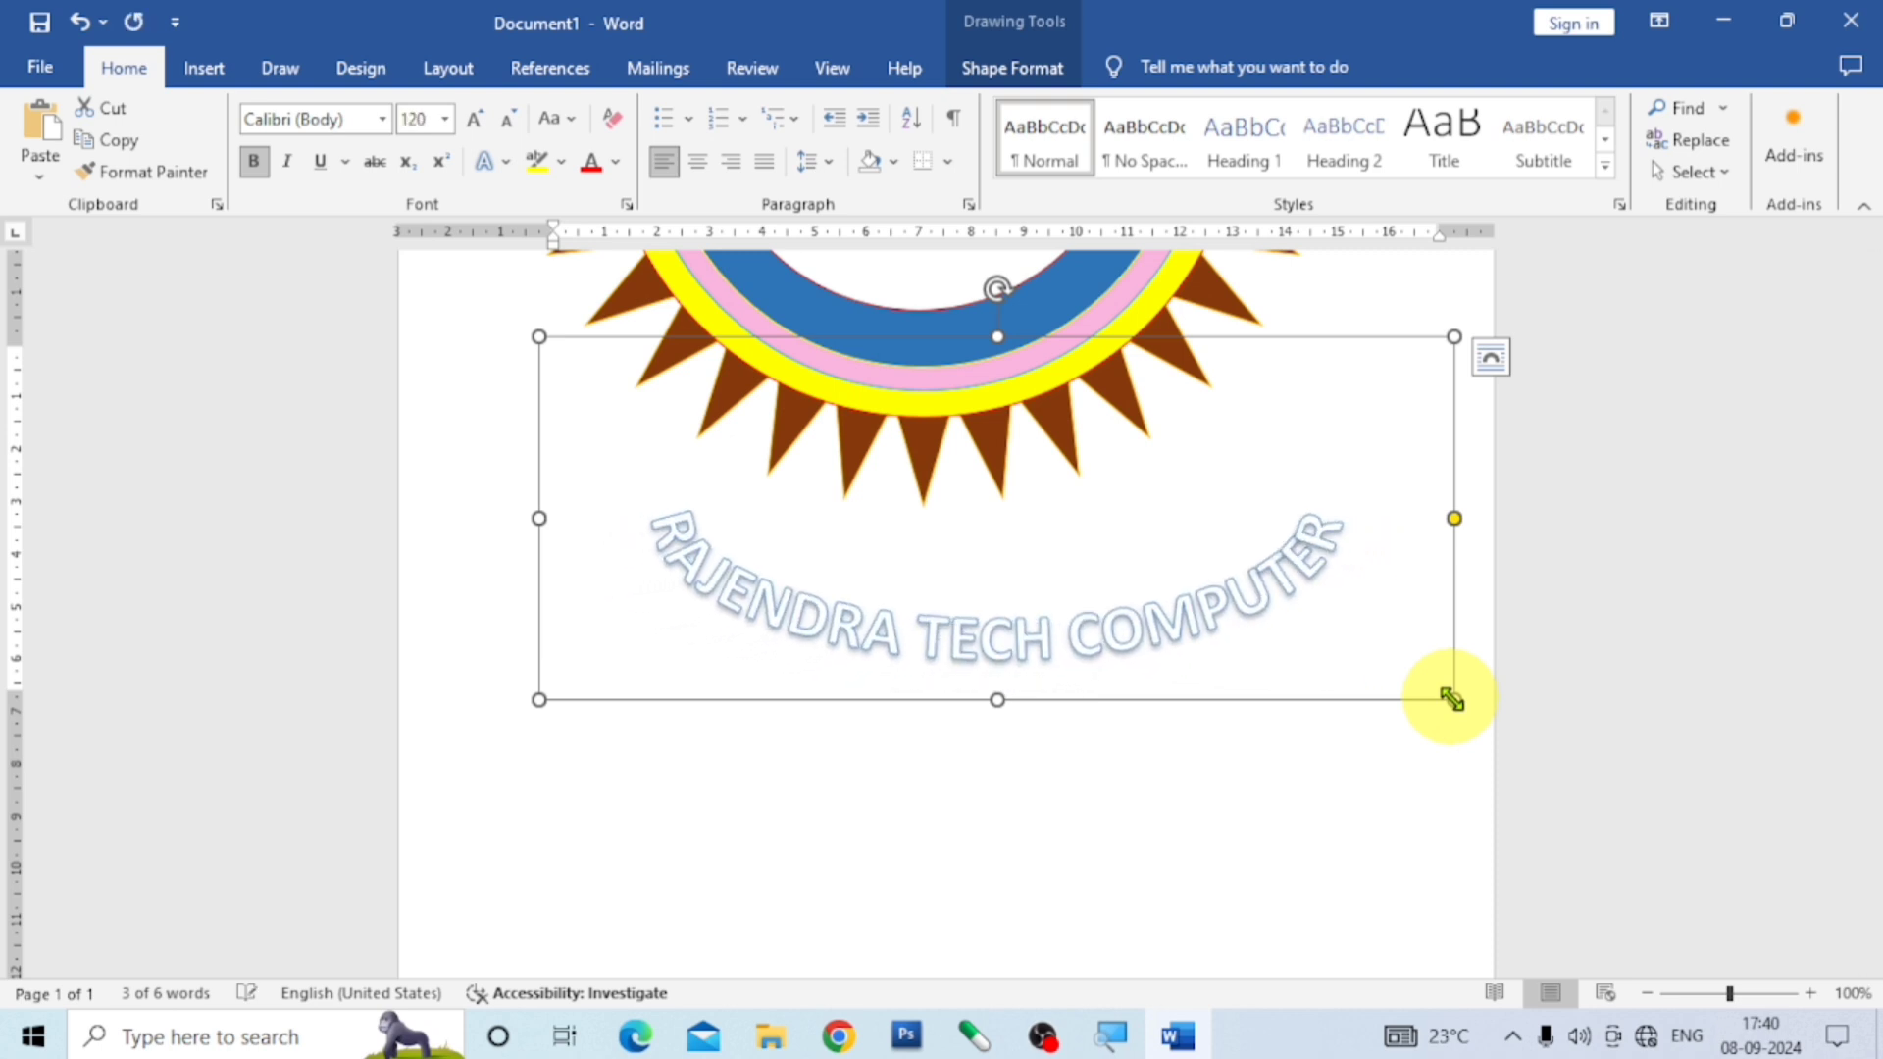
{"action": "key", "text": "ctrl+shift+period"}
{"action": "key", "text": "ctrl+shift+period"}
{"action": "key", "text": "ctrl+shift+period"}
{"action": "key", "text": "ctrl+shift+period"}
{"action": "key", "text": "ctrl+shift+period"}
{"action": "key", "text": "ctrl+shift+period"}
{"action": "key", "text": "ctrl+shift+period"}
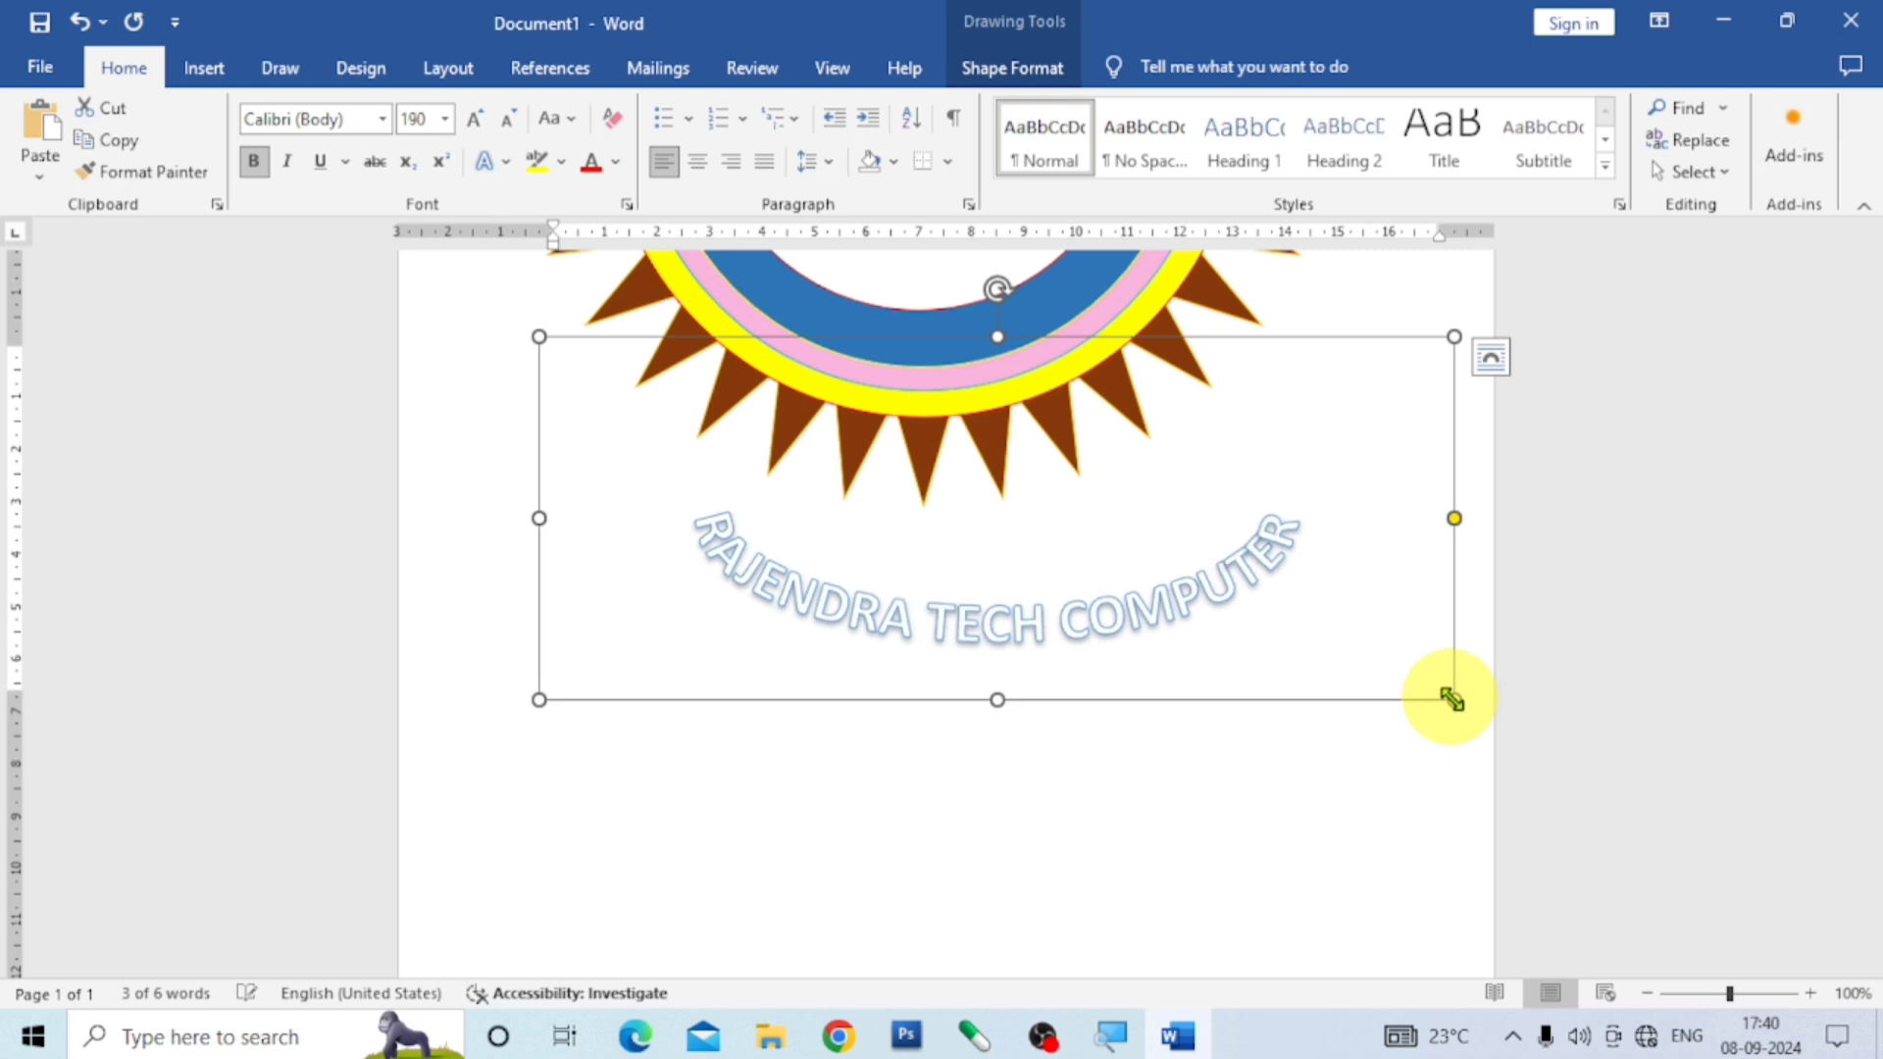
{"action": "key", "text": "ctrl+shift+period"}
{"action": "key", "text": "ctrl+shift+period"}
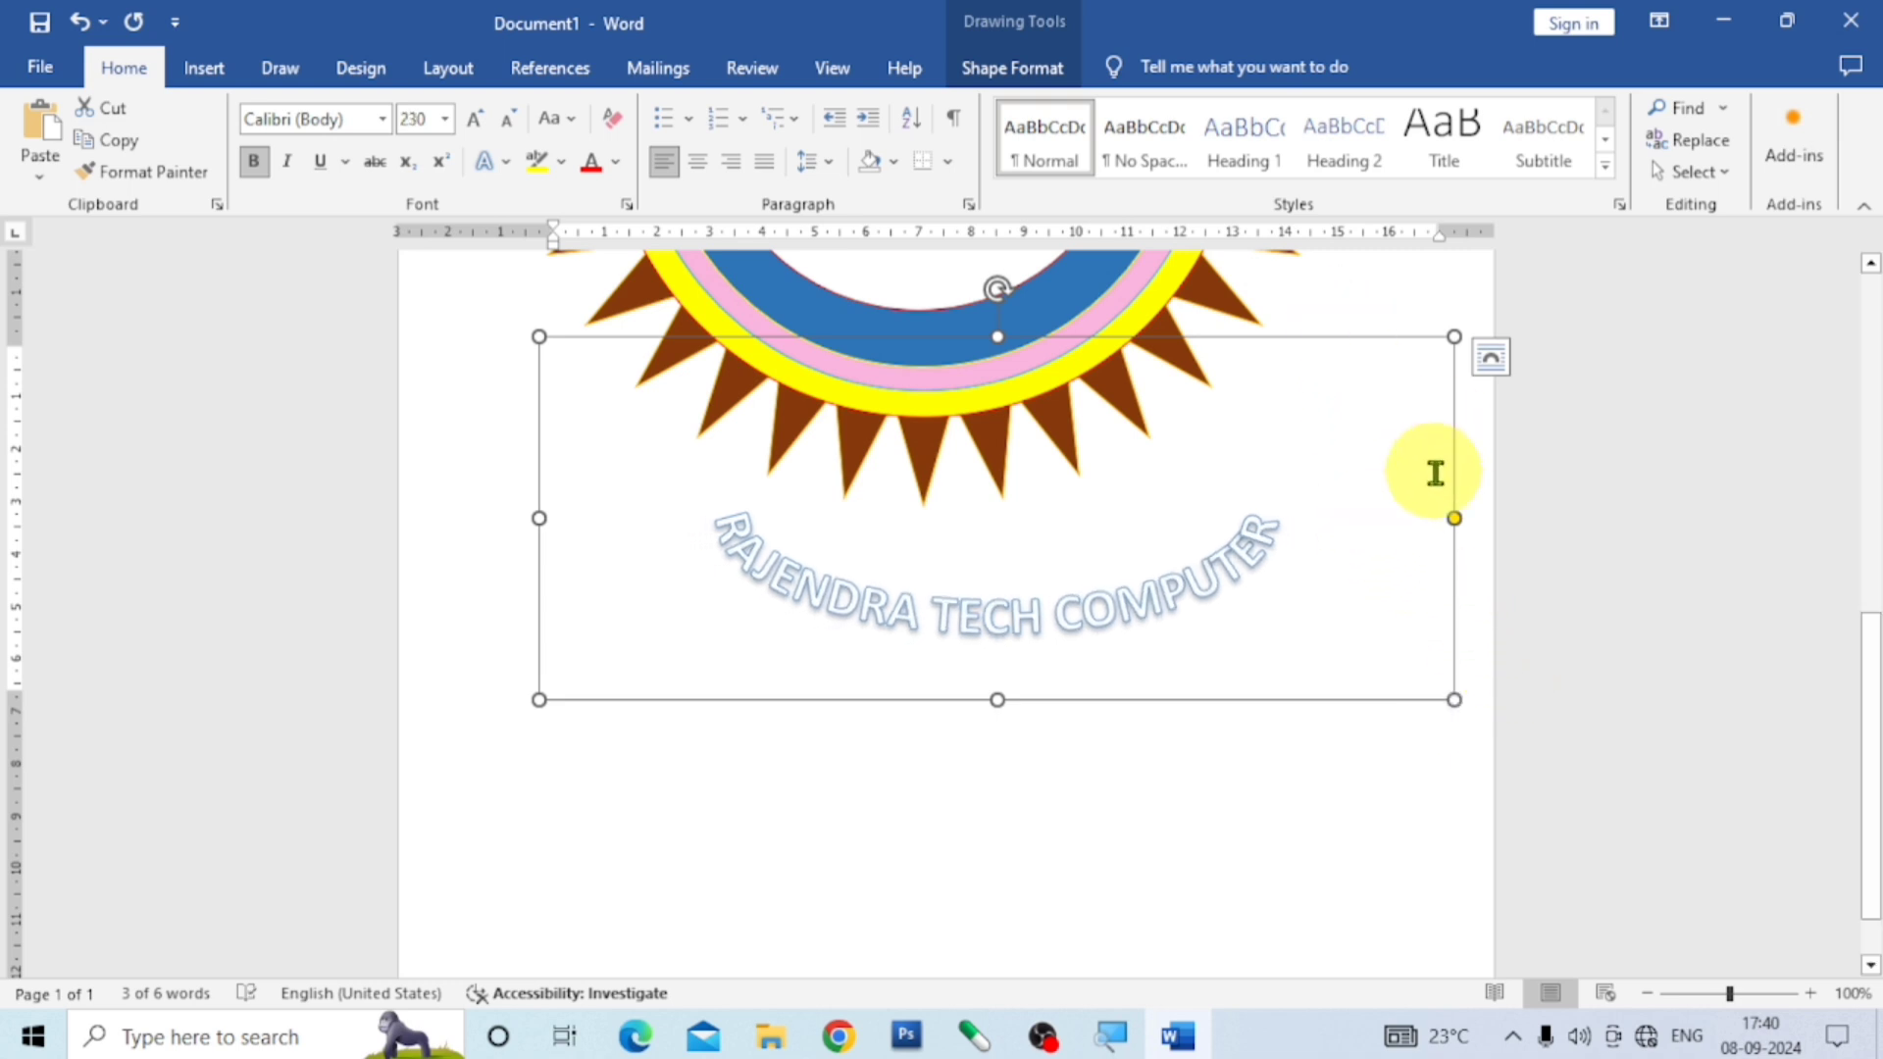
{"action": "left_click_drag", "start_coordinate": [539, 699], "coordinate": [471, 850]}
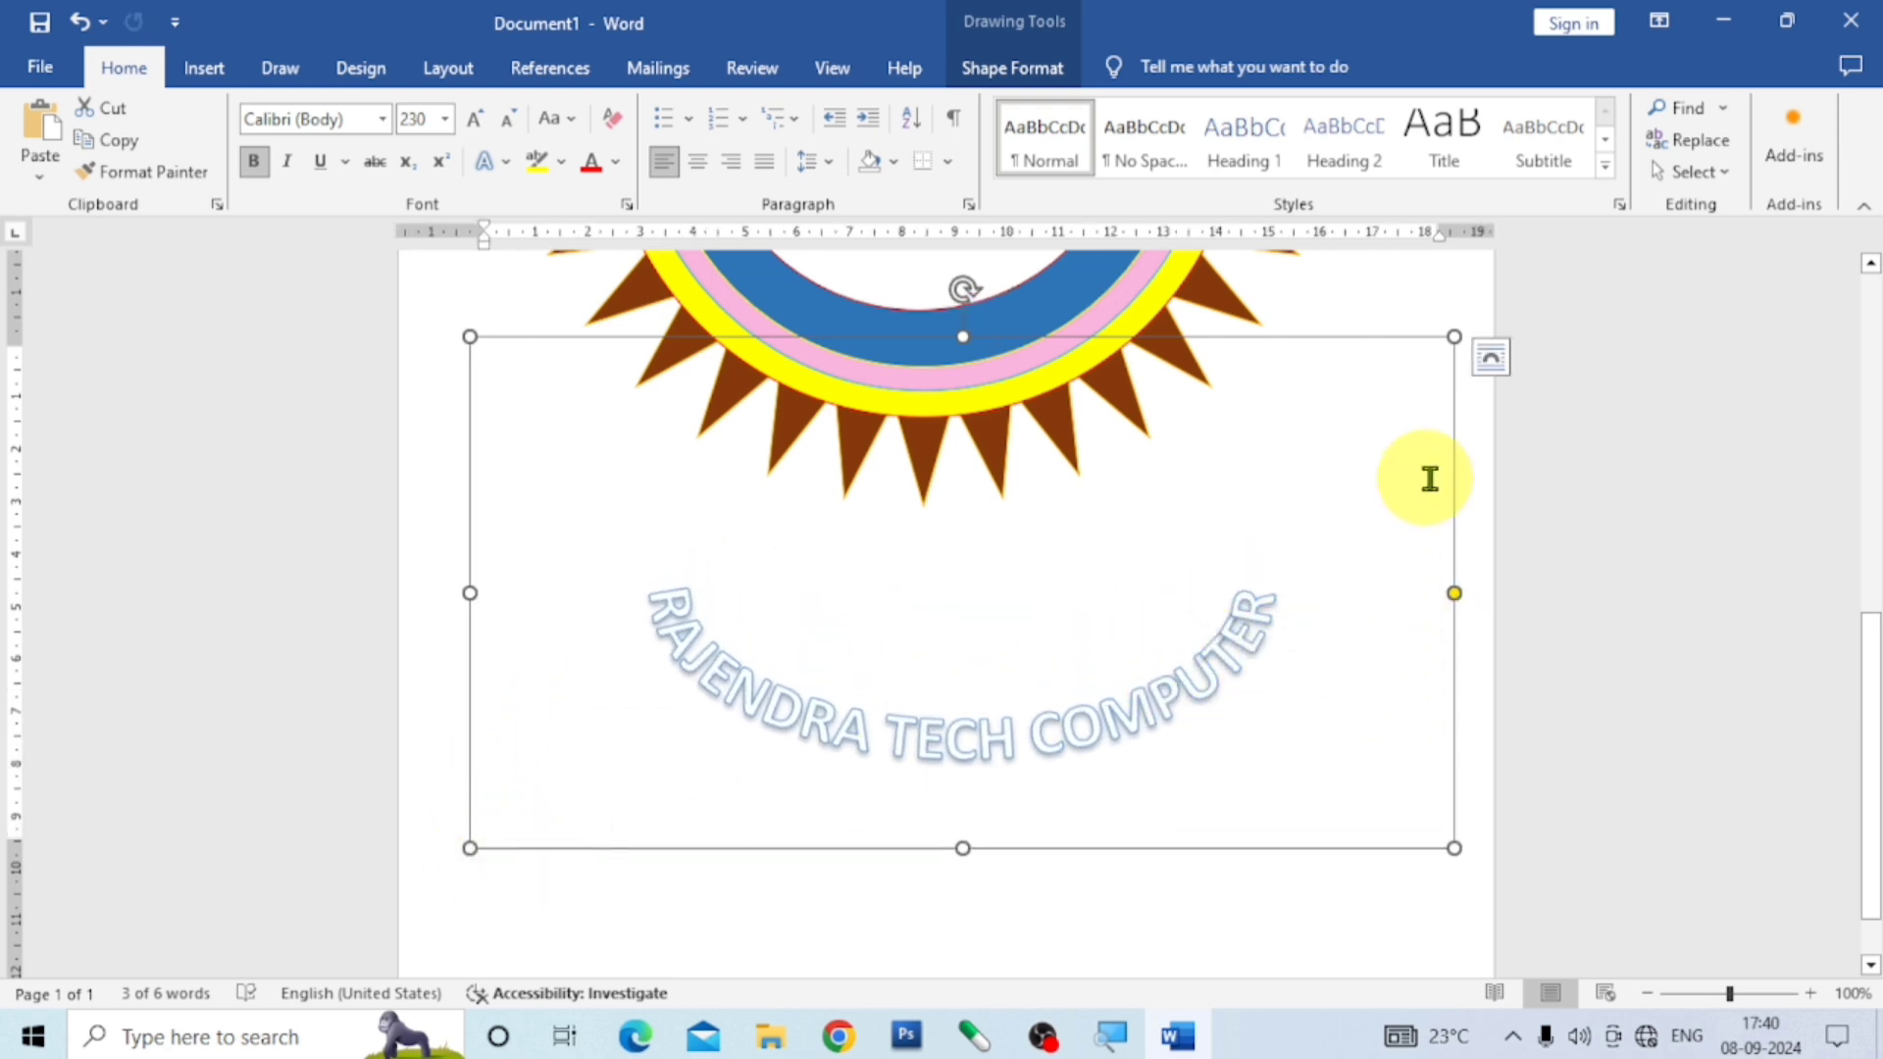
Replace the lower curved text with COMPUTER EDUCATION CENTRE at font size 36 and leave the text box.
{"action": "left_click", "coordinate": [1278, 601]}
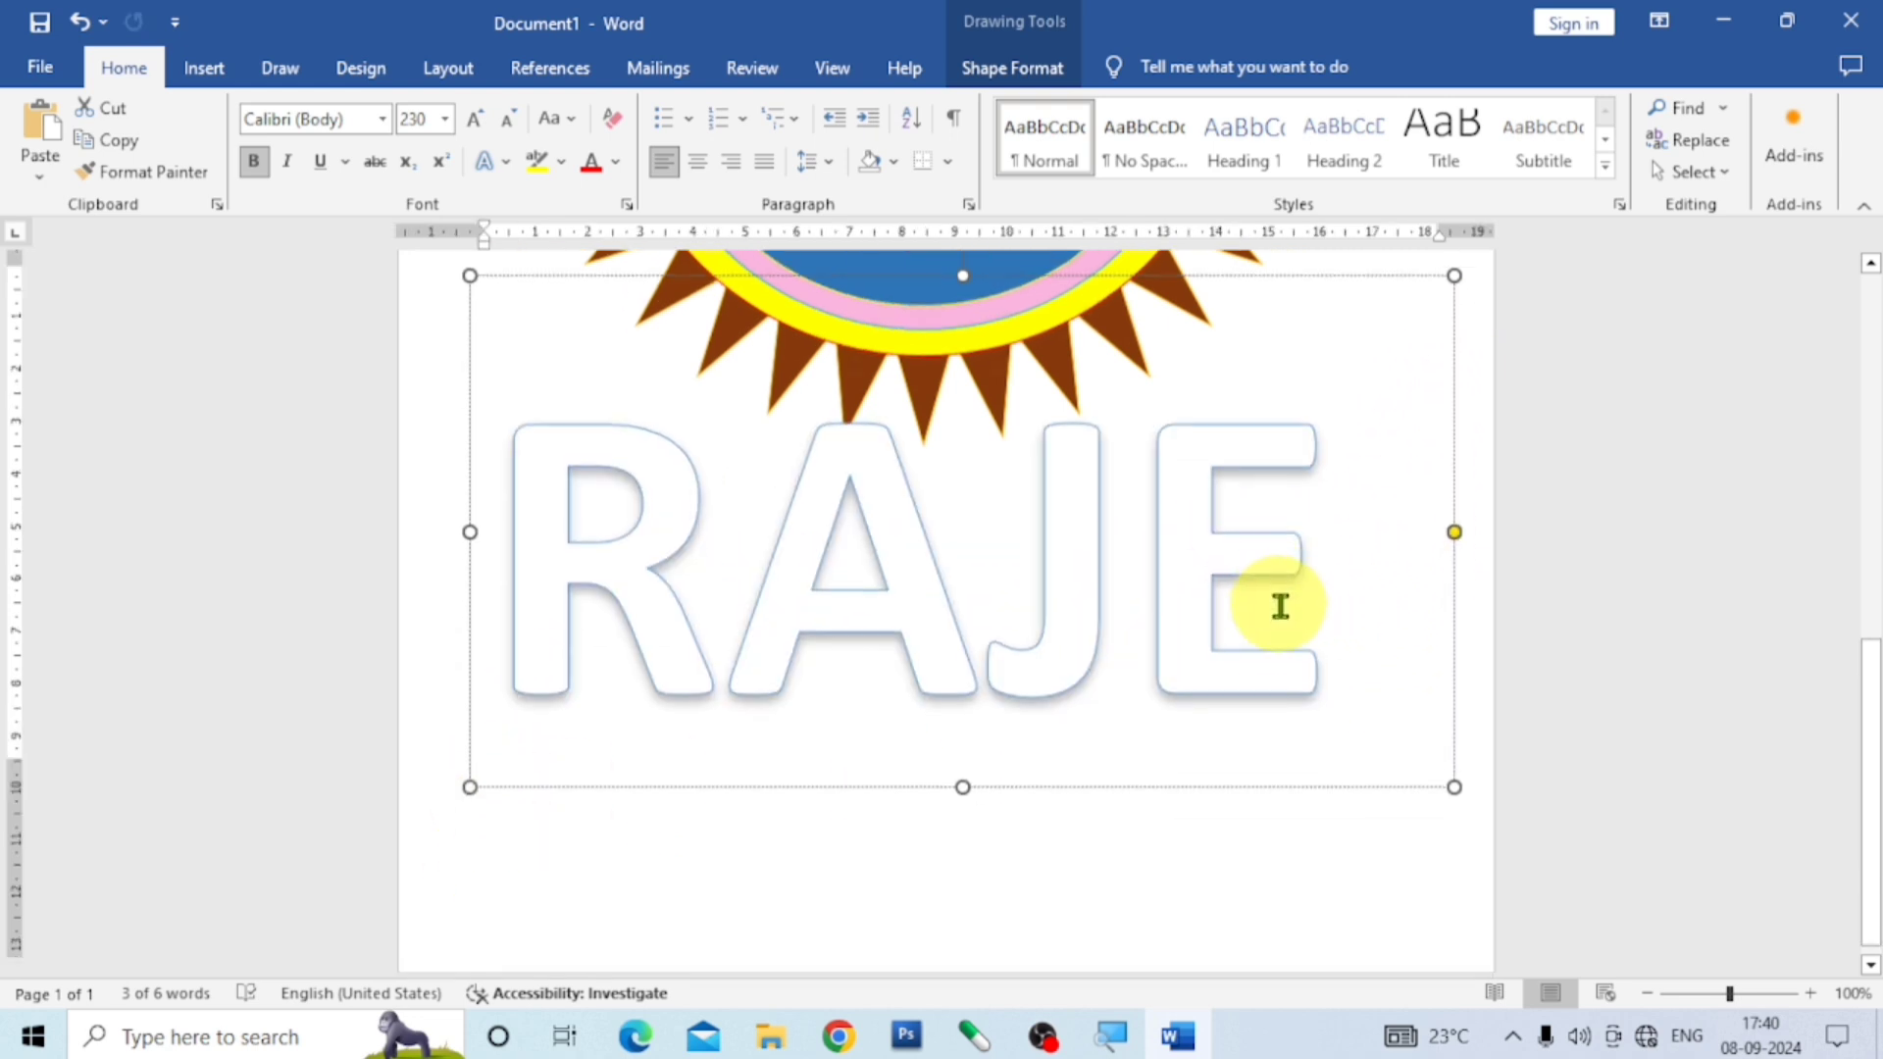
{"action": "scroll", "coordinate": [1209, 630], "scroll_direction": "up", "scroll_amount": 3}
{"action": "scroll", "coordinate": [1210, 630], "scroll_direction": "down", "scroll_amount": 3}
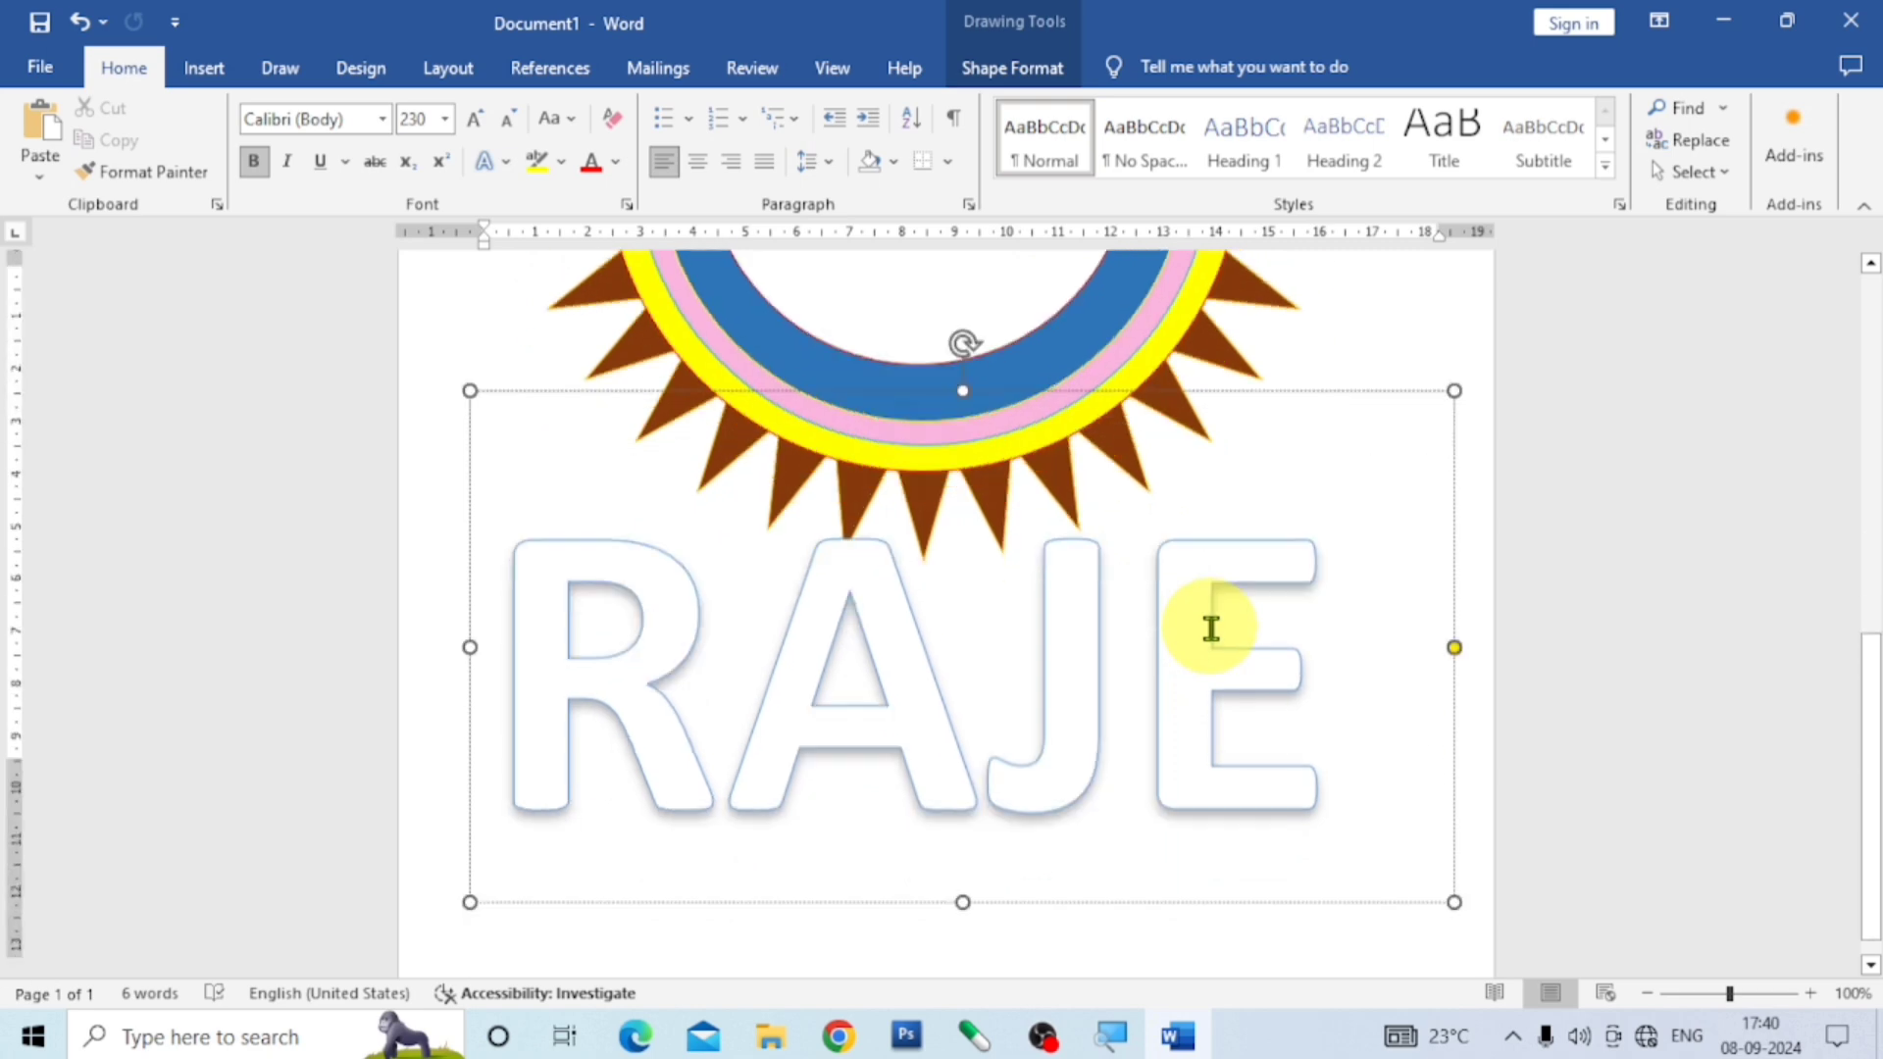
{"action": "key", "text": "ctrl+z"}
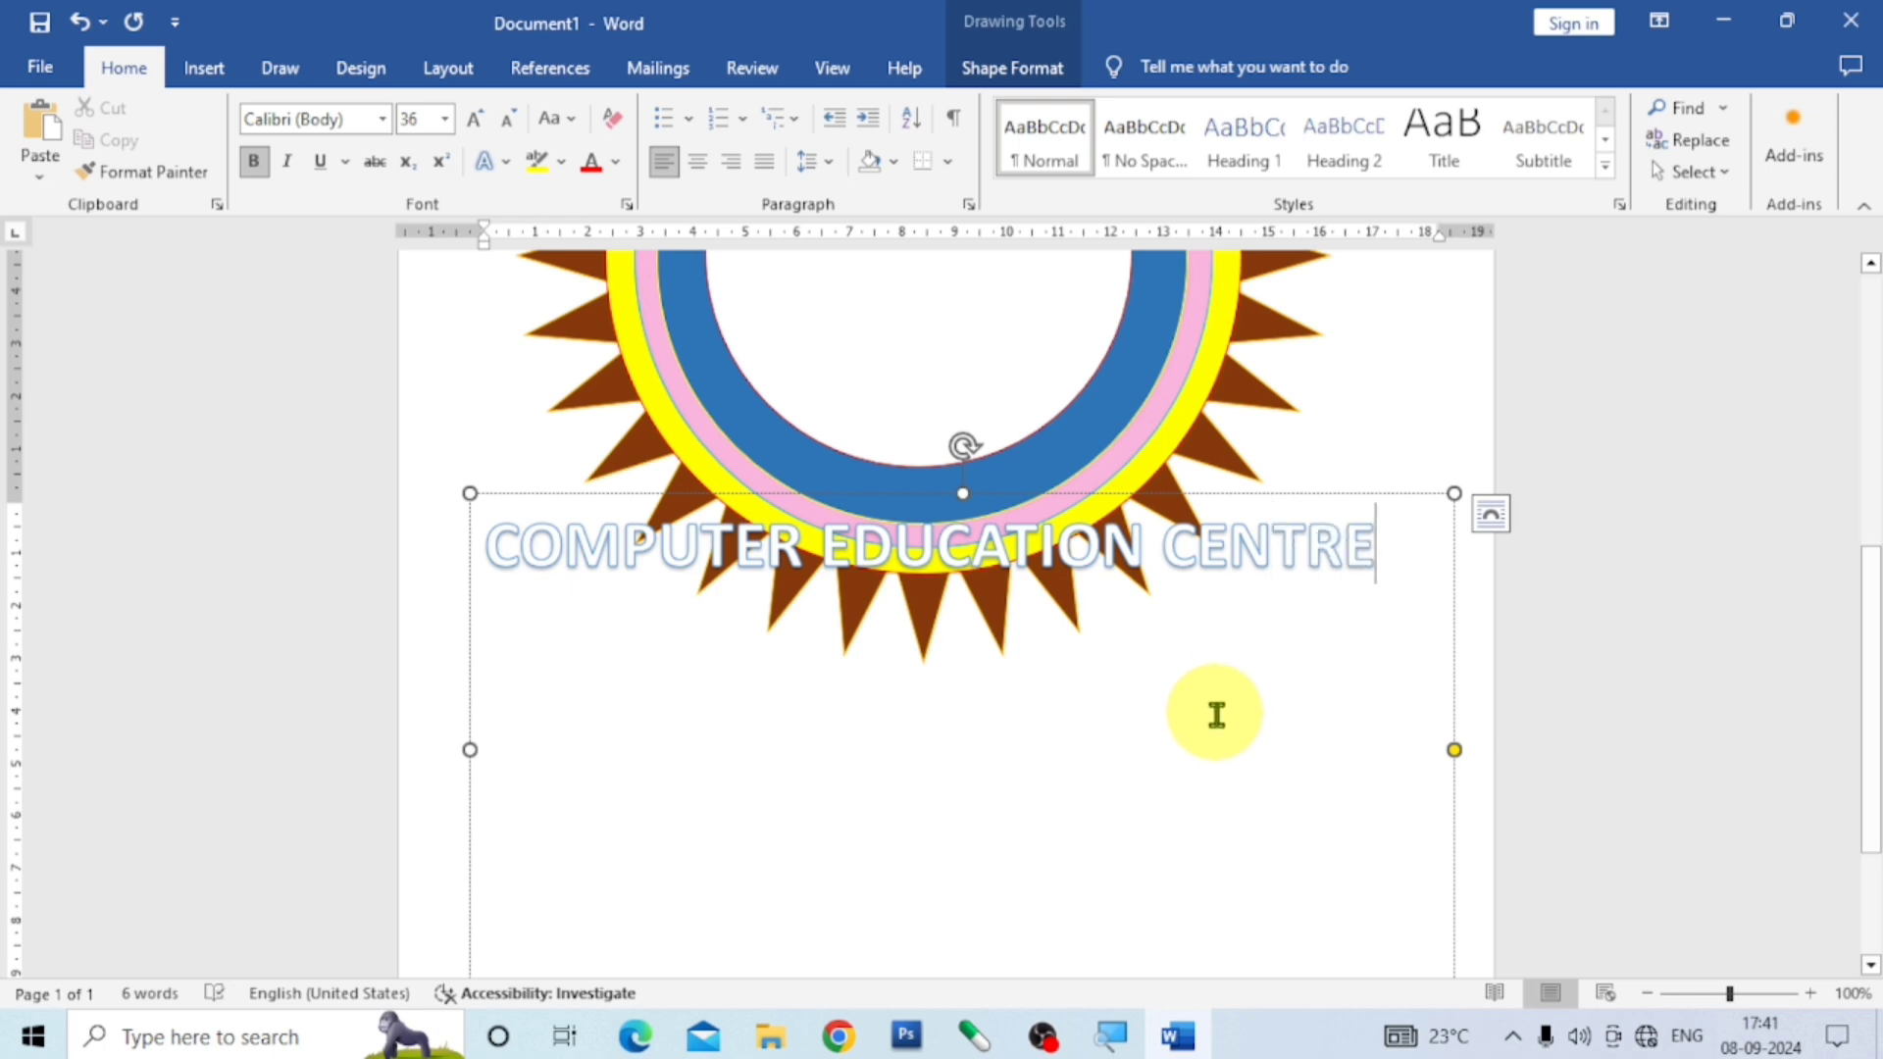
{"action": "left_click", "coordinate": [1432, 403]}
{"action": "scroll", "coordinate": [1375, 546], "scroll_direction": "down", "scroll_amount": 5}
{"action": "scroll", "coordinate": [1327, 575], "scroll_direction": "down", "scroll_amount": 2}
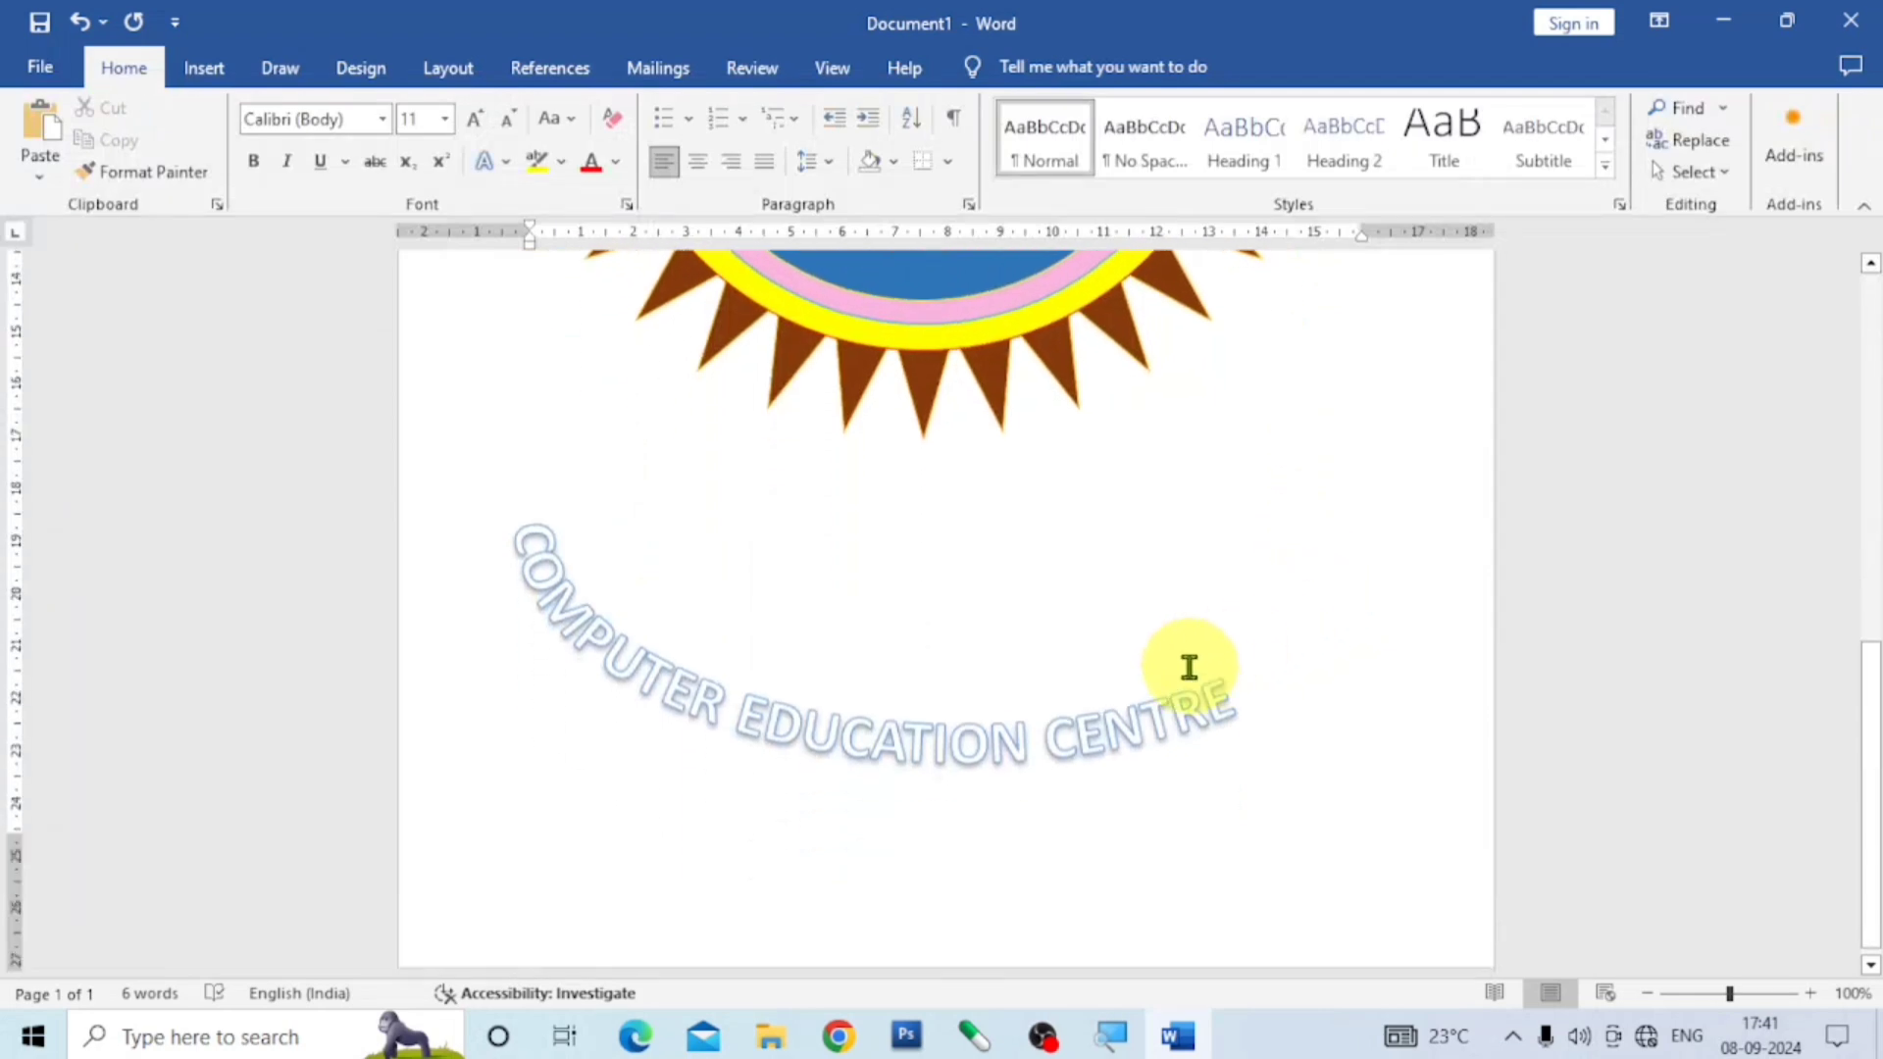
Shrink the COMPUTER EDUCATION CENTRE box until its text forms a tight U-shaped arc and move it onto the lower blue ring.
{"action": "left_click", "coordinate": [1089, 723]}
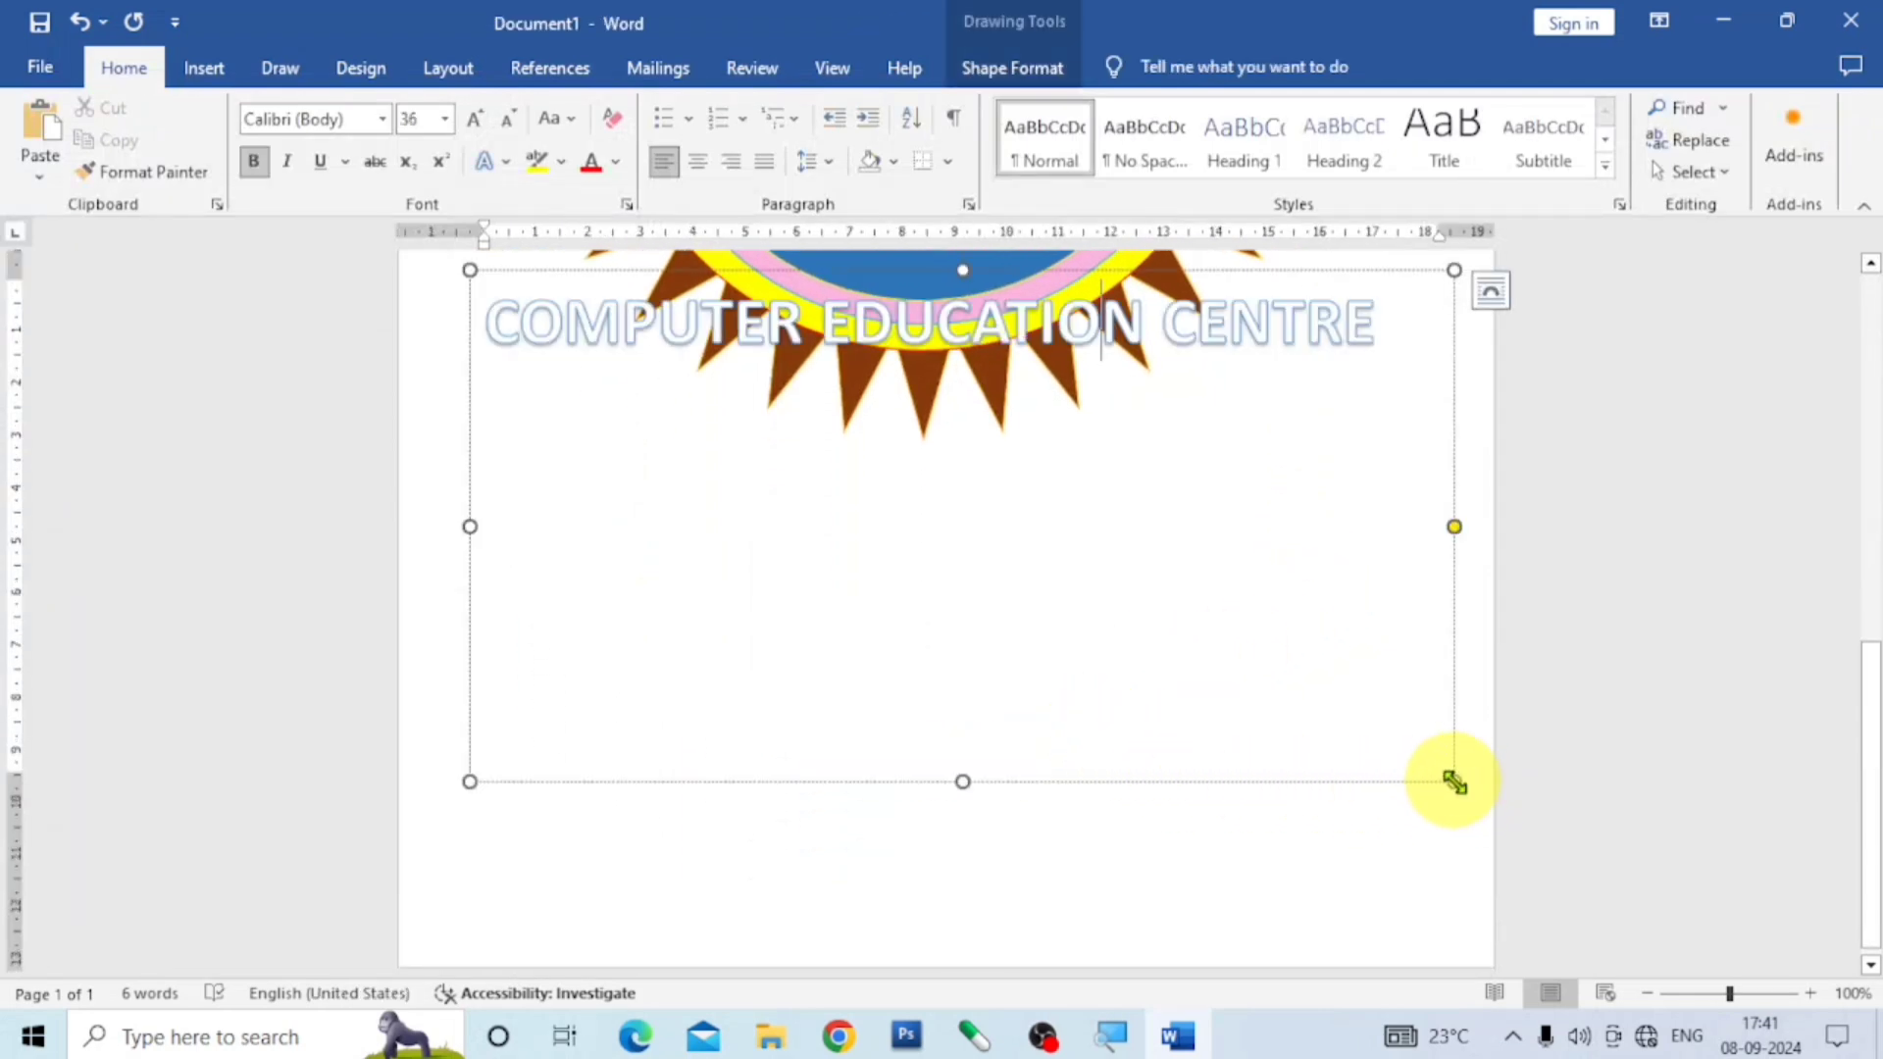
{"action": "left_click_drag", "start_coordinate": [1450, 782], "coordinate": [1019, 744]}
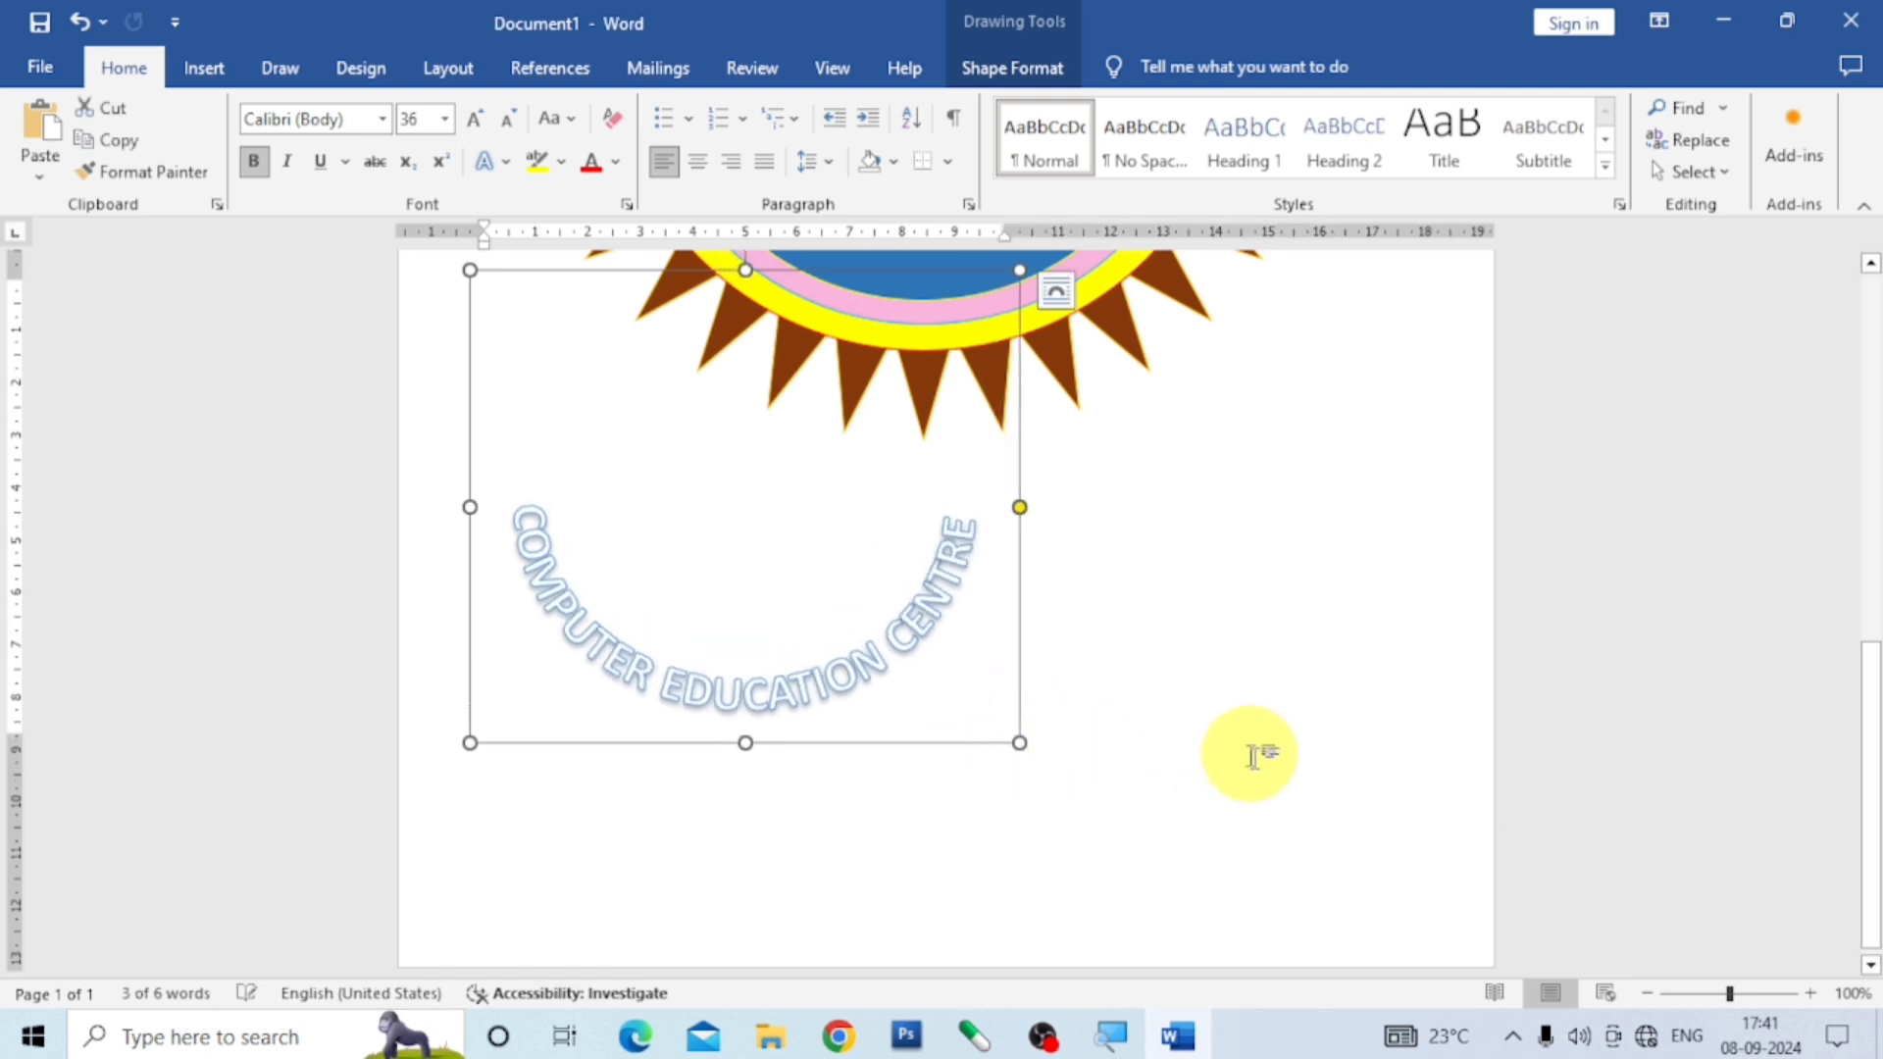
{"action": "scroll", "coordinate": [1266, 755], "scroll_direction": "up", "scroll_amount": 3}
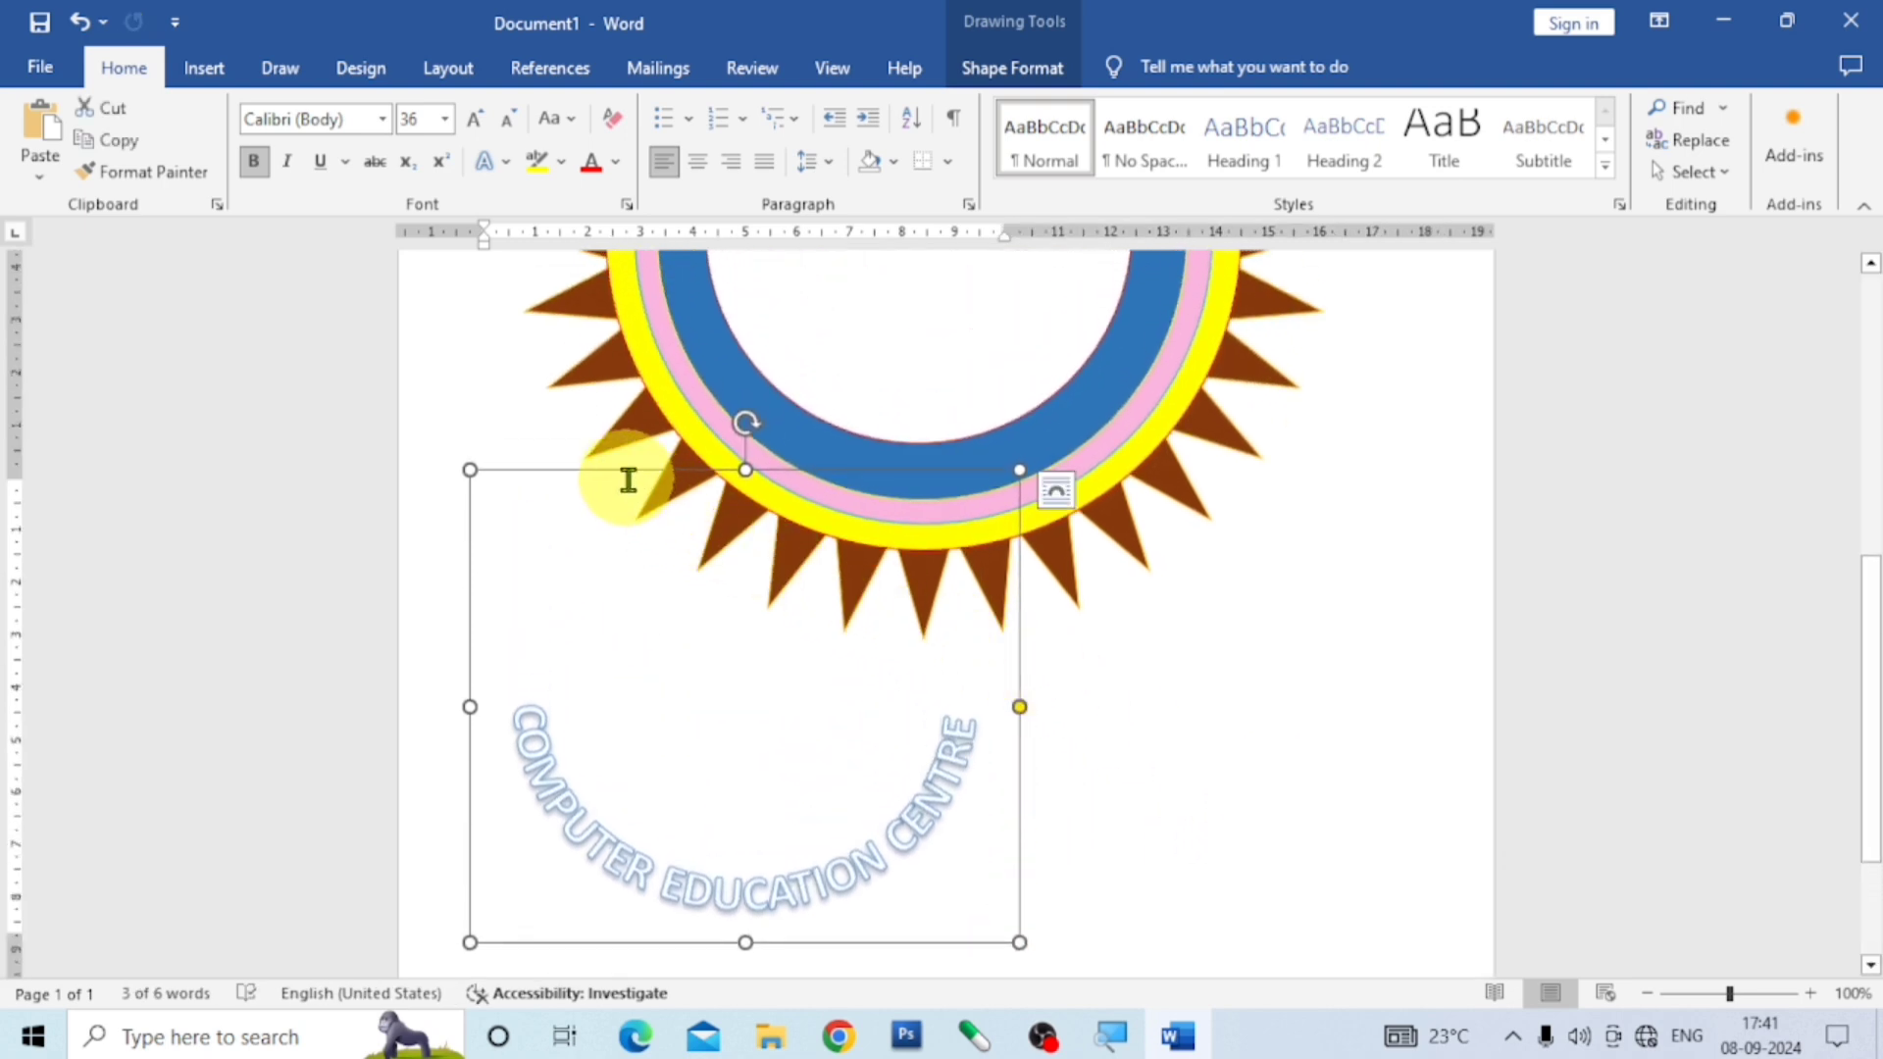
{"action": "left_click_drag", "start_coordinate": [611, 474], "coordinate": [804, 193]}
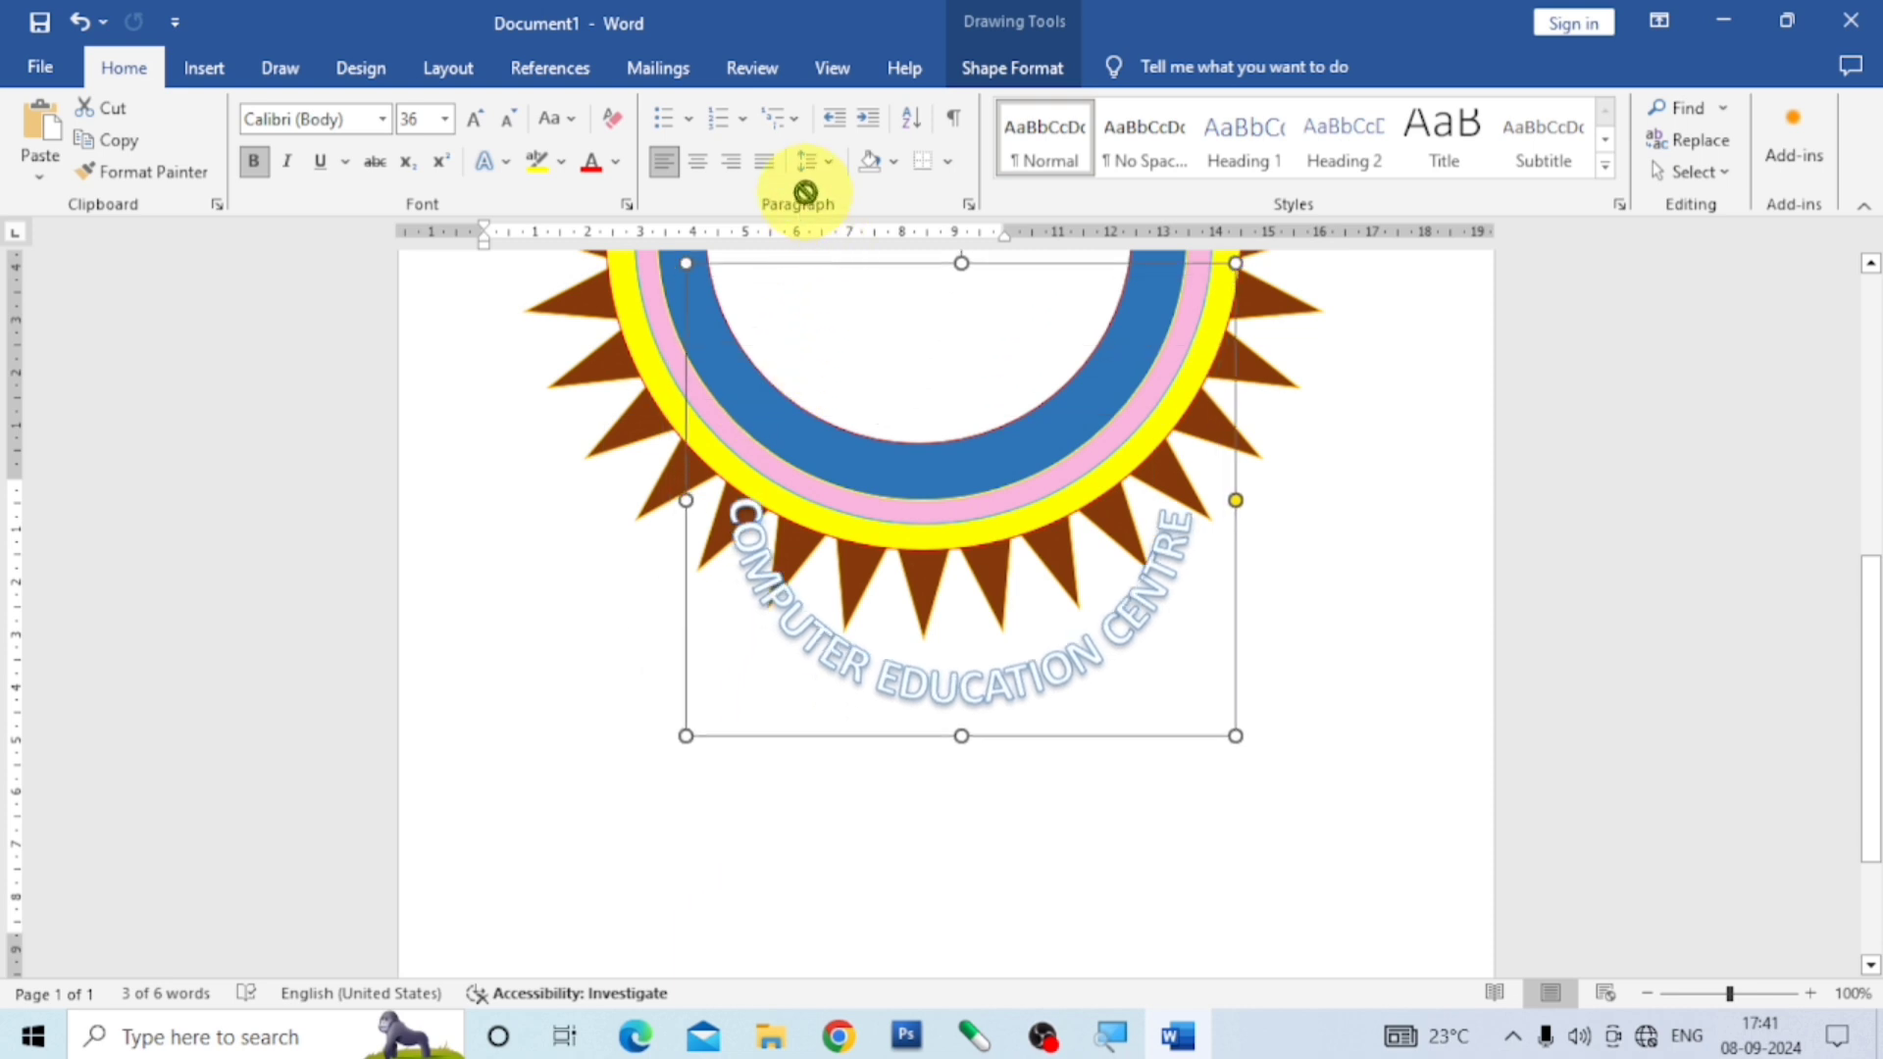
{"action": "key", "text": "ctrl+z"}
{"action": "scroll", "coordinate": [1266, 765], "scroll_direction": "up", "scroll_amount": 5}
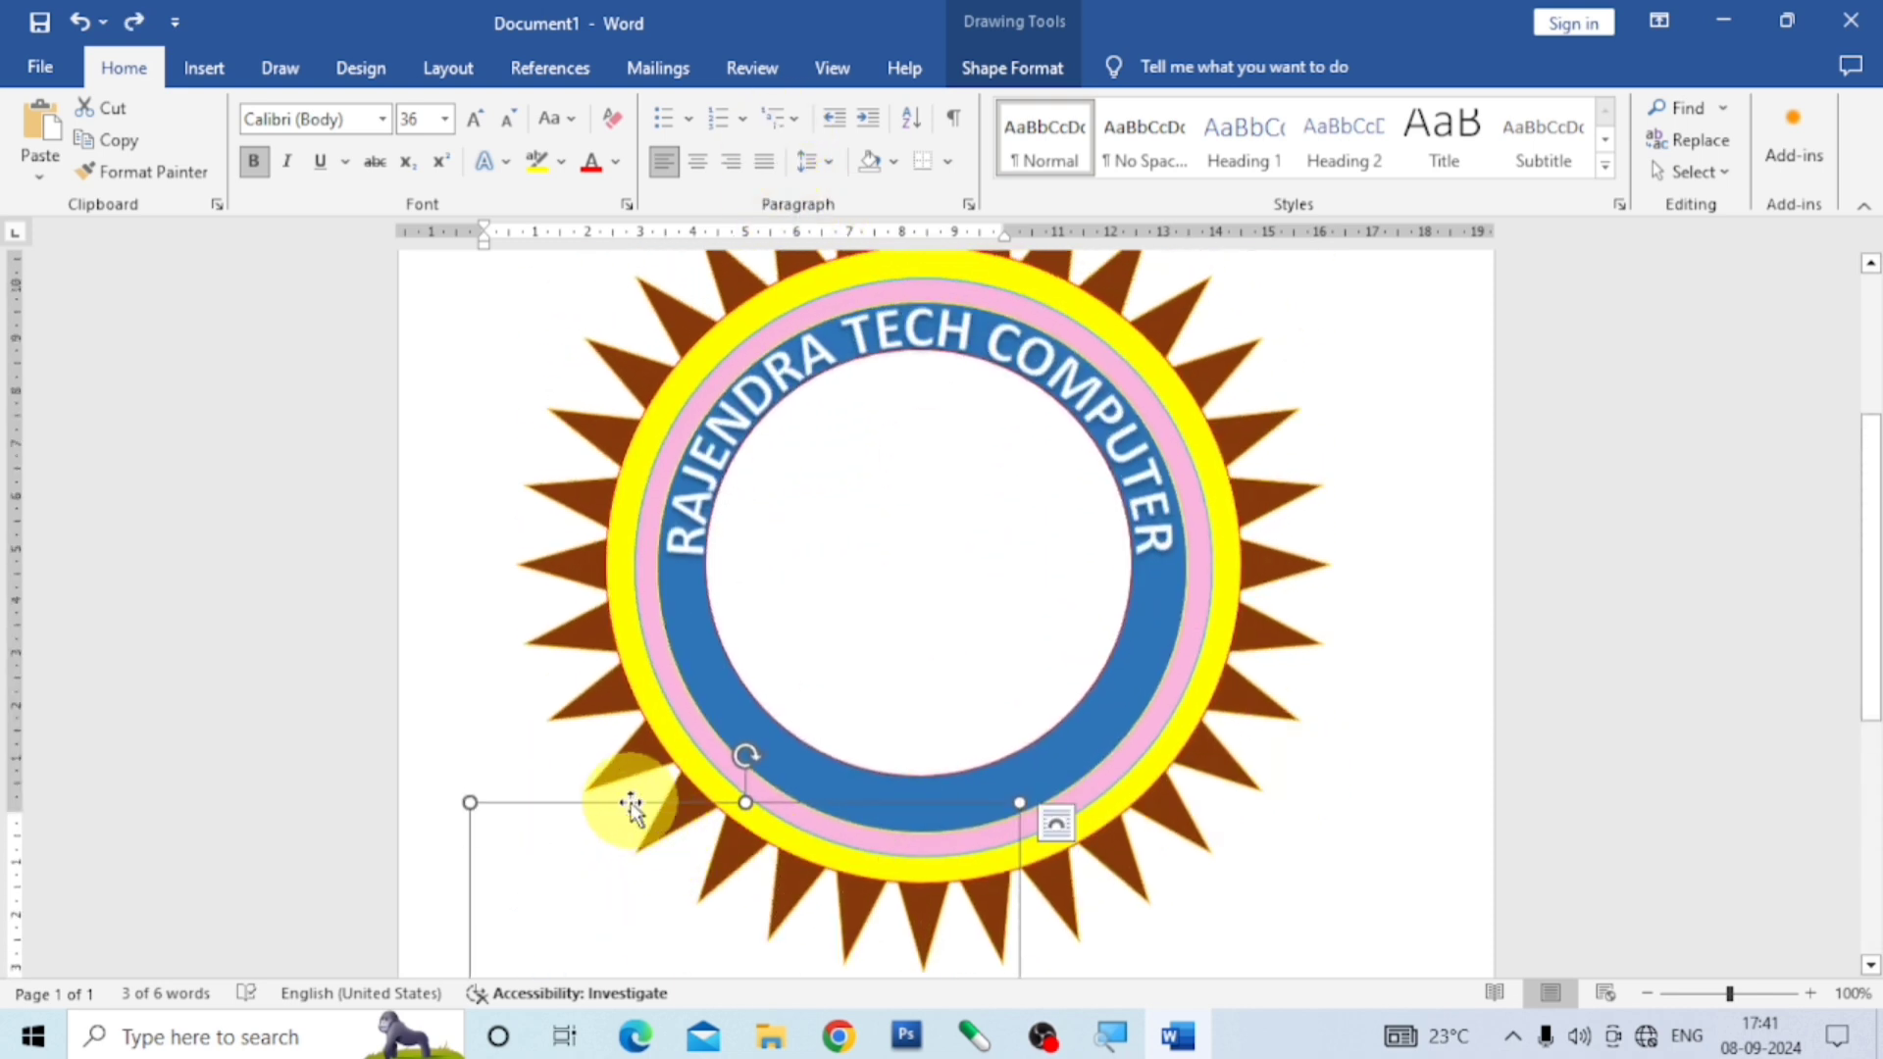
{"action": "left_click_drag", "start_coordinate": [594, 804], "coordinate": [759, 383]}
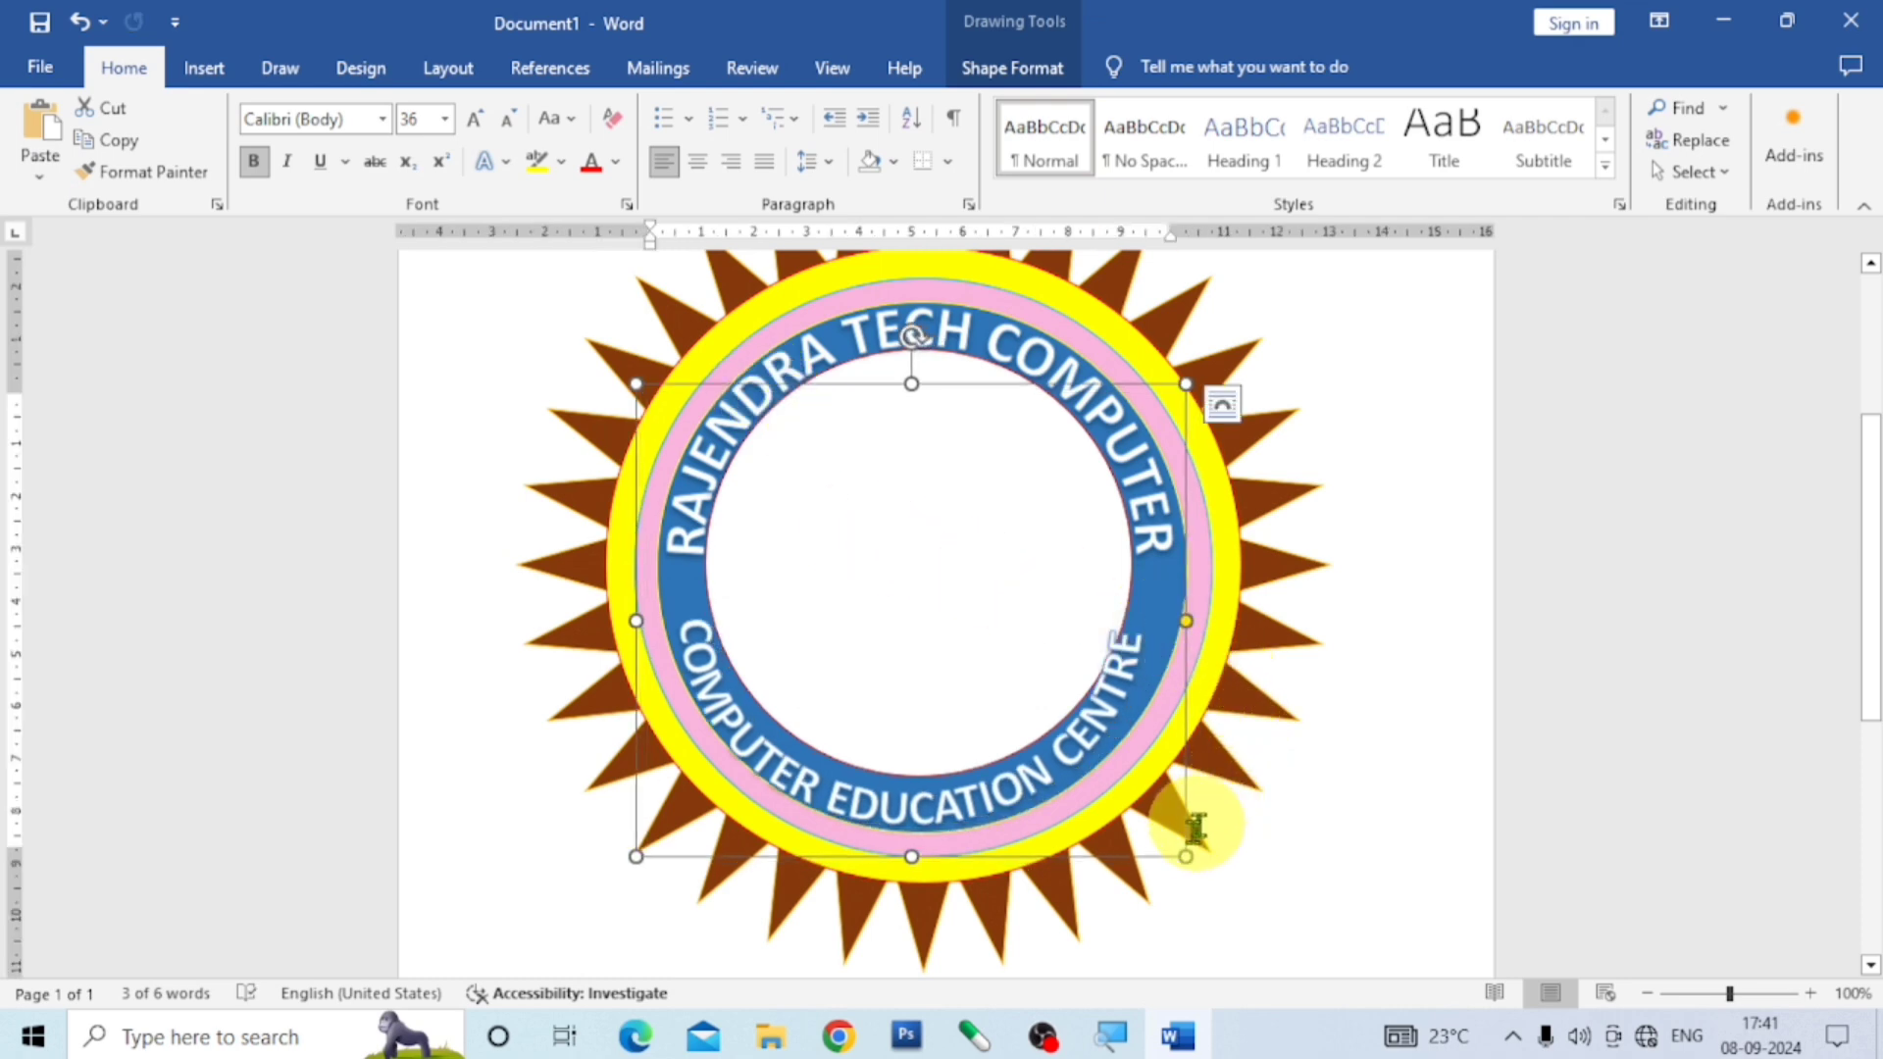
Fine-tune the width and height of the COMPUTER EDUCATION CENTRE box so its arc follows the curve of the blue ring.
{"action": "left_click_drag", "start_coordinate": [1182, 857], "coordinate": [1209, 839]}
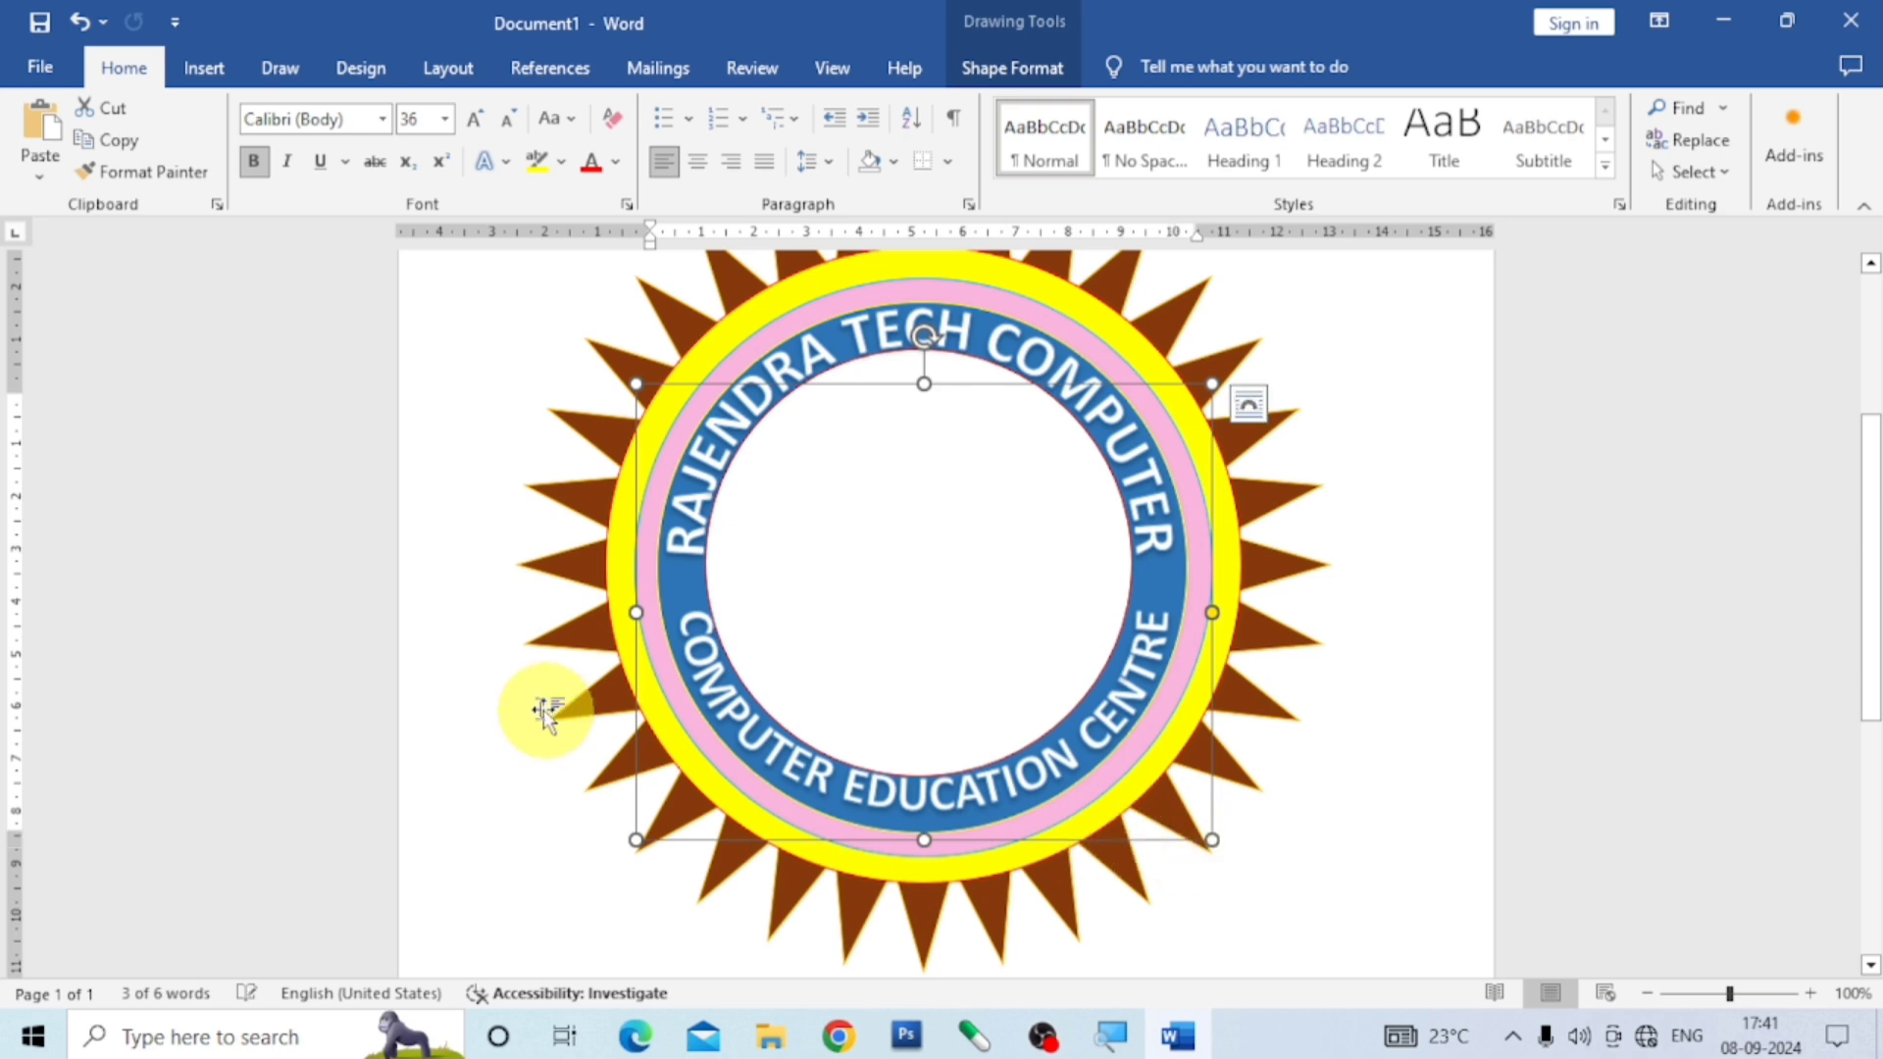
{"action": "left_click_drag", "start_coordinate": [635, 615], "coordinate": [633, 632]}
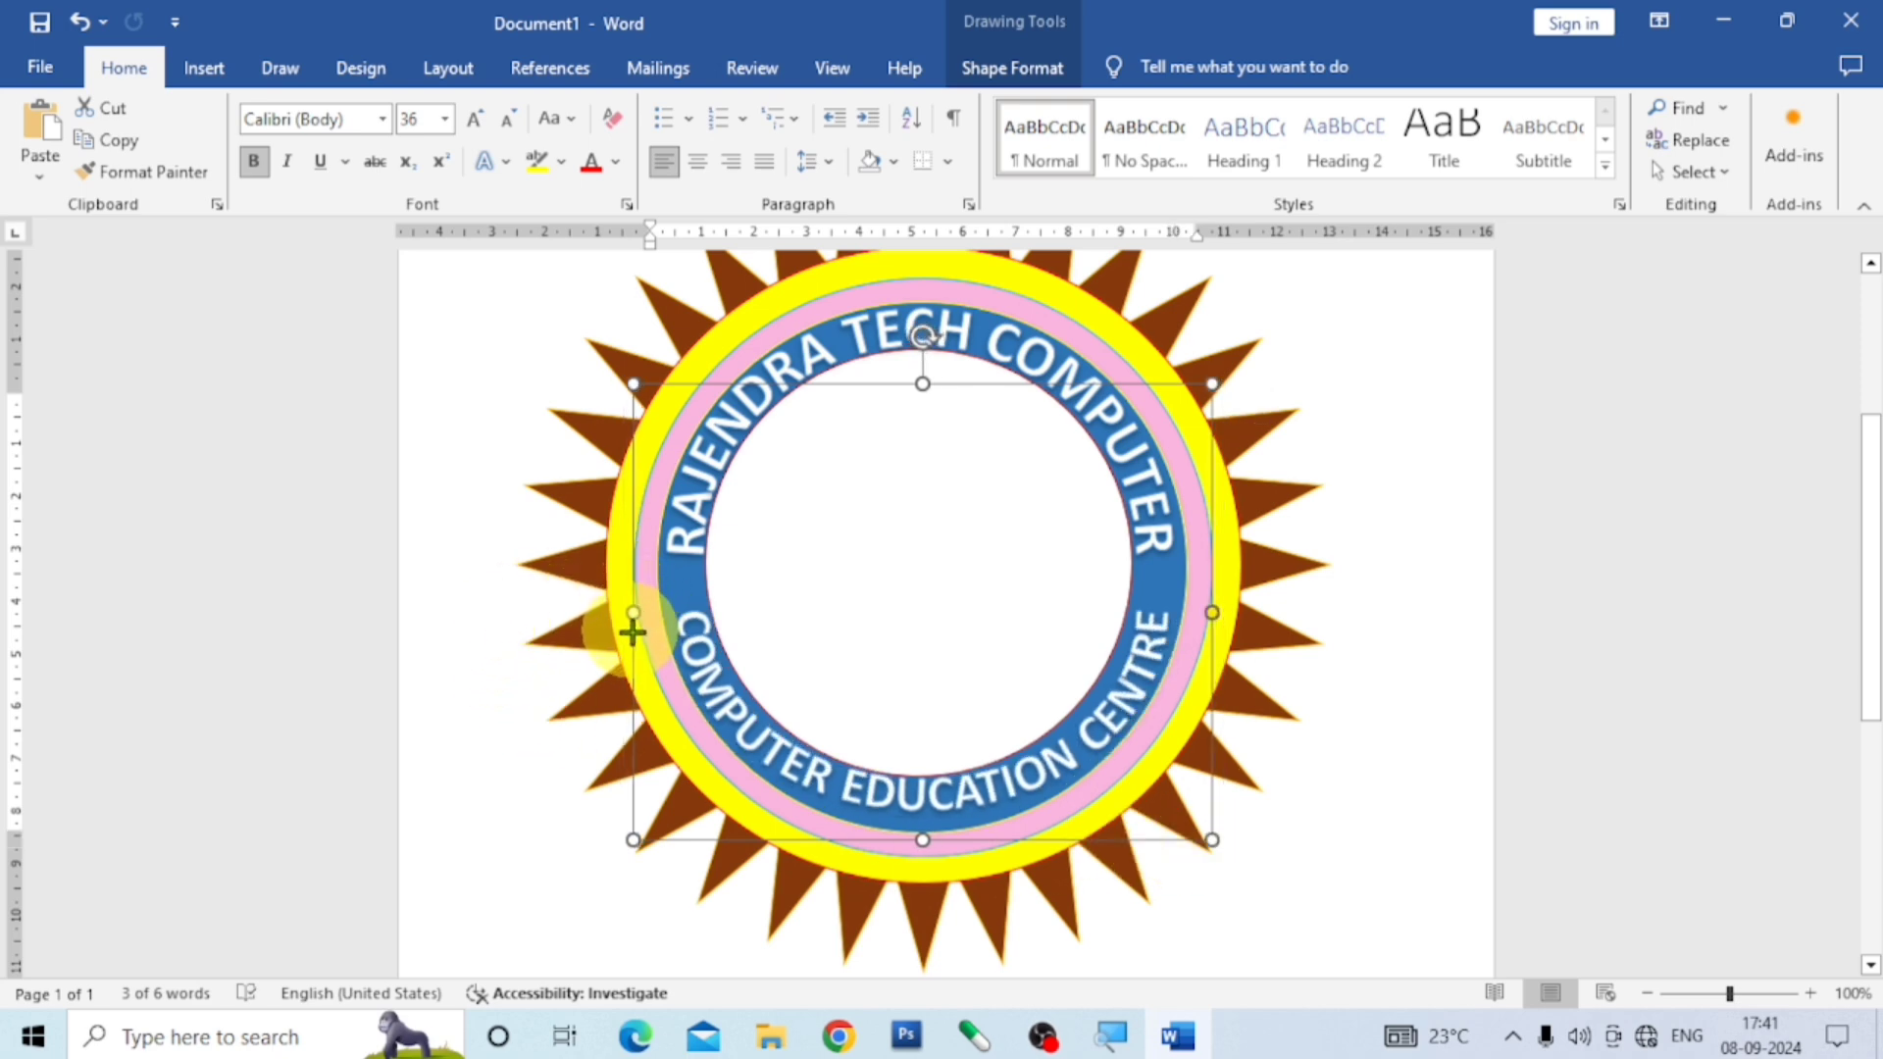
{"action": "scroll", "coordinate": [1316, 576], "scroll_direction": "down", "scroll_amount": 1}
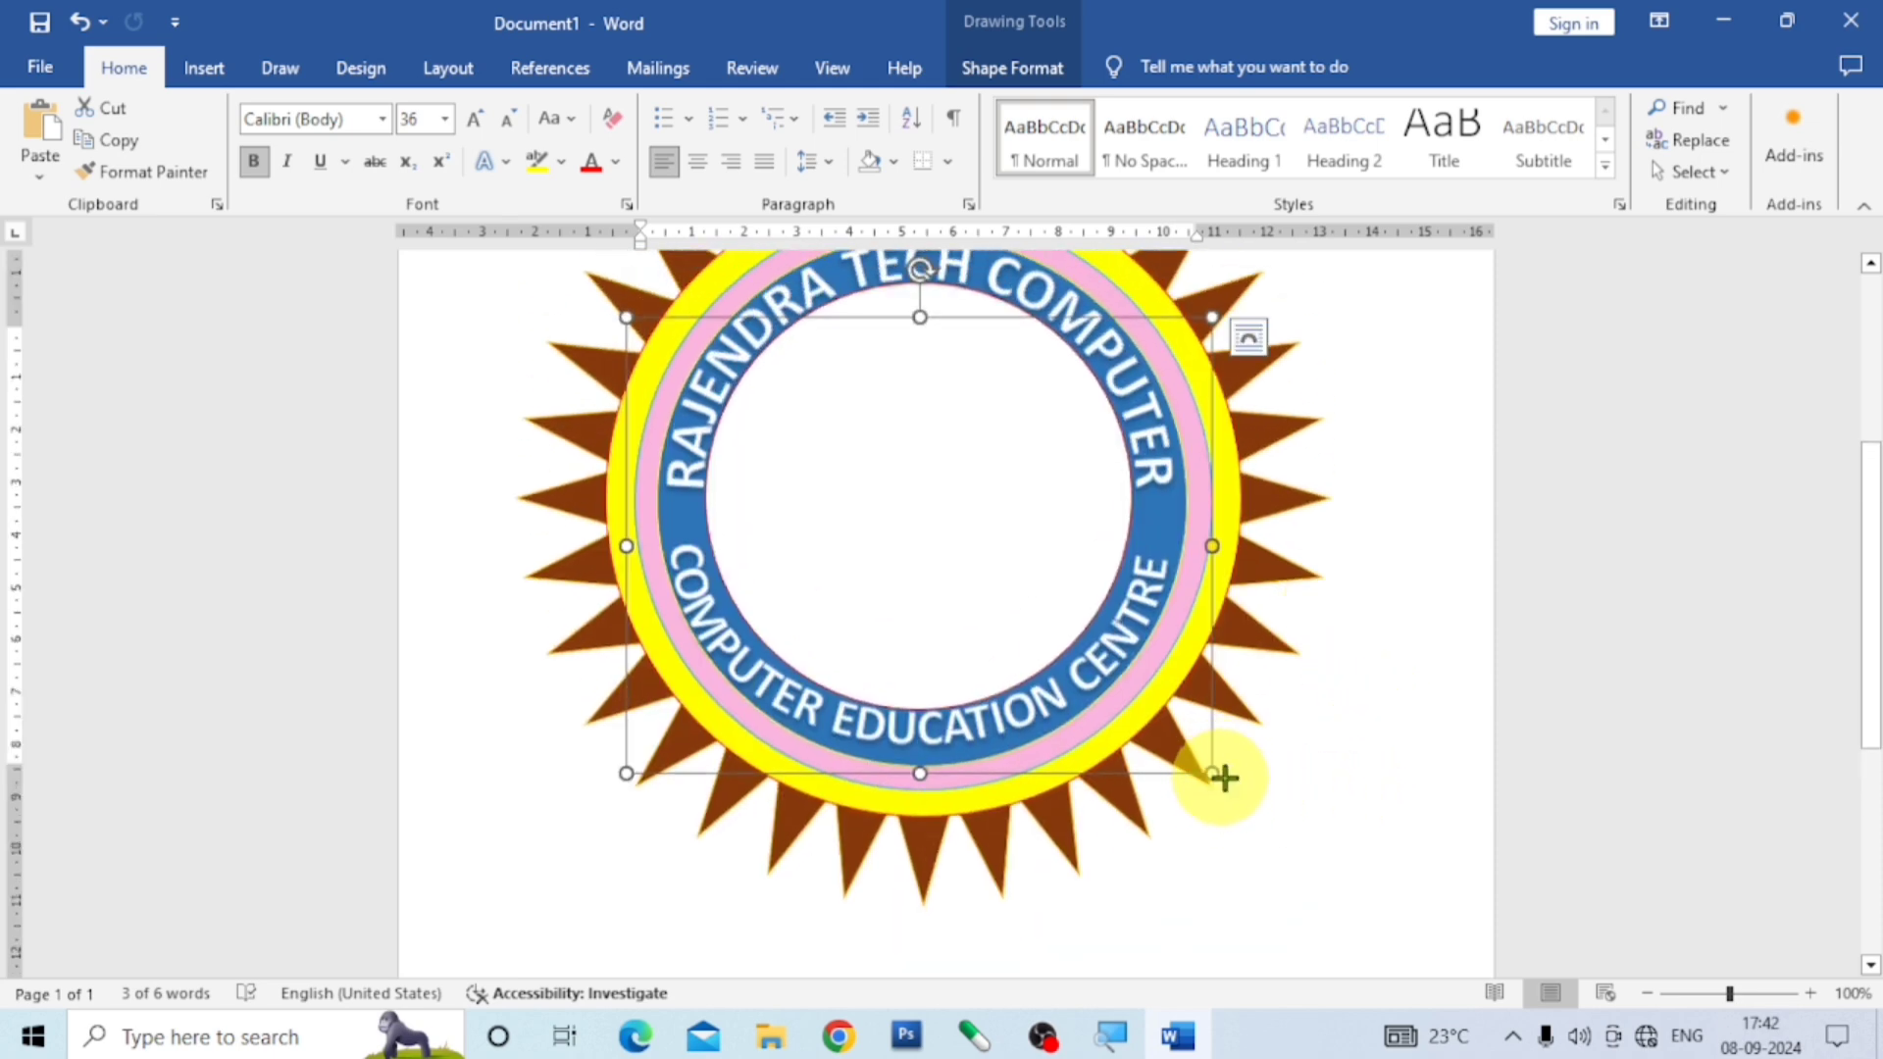
{"action": "mouse_move", "coordinate": [1224, 778]}
{"action": "left_mouse_down"}
{"action": "mouse_move", "coordinate": [1206, 761]}
{"action": "mouse_move", "coordinate": [1203, 788]}
{"action": "left_mouse_up"}
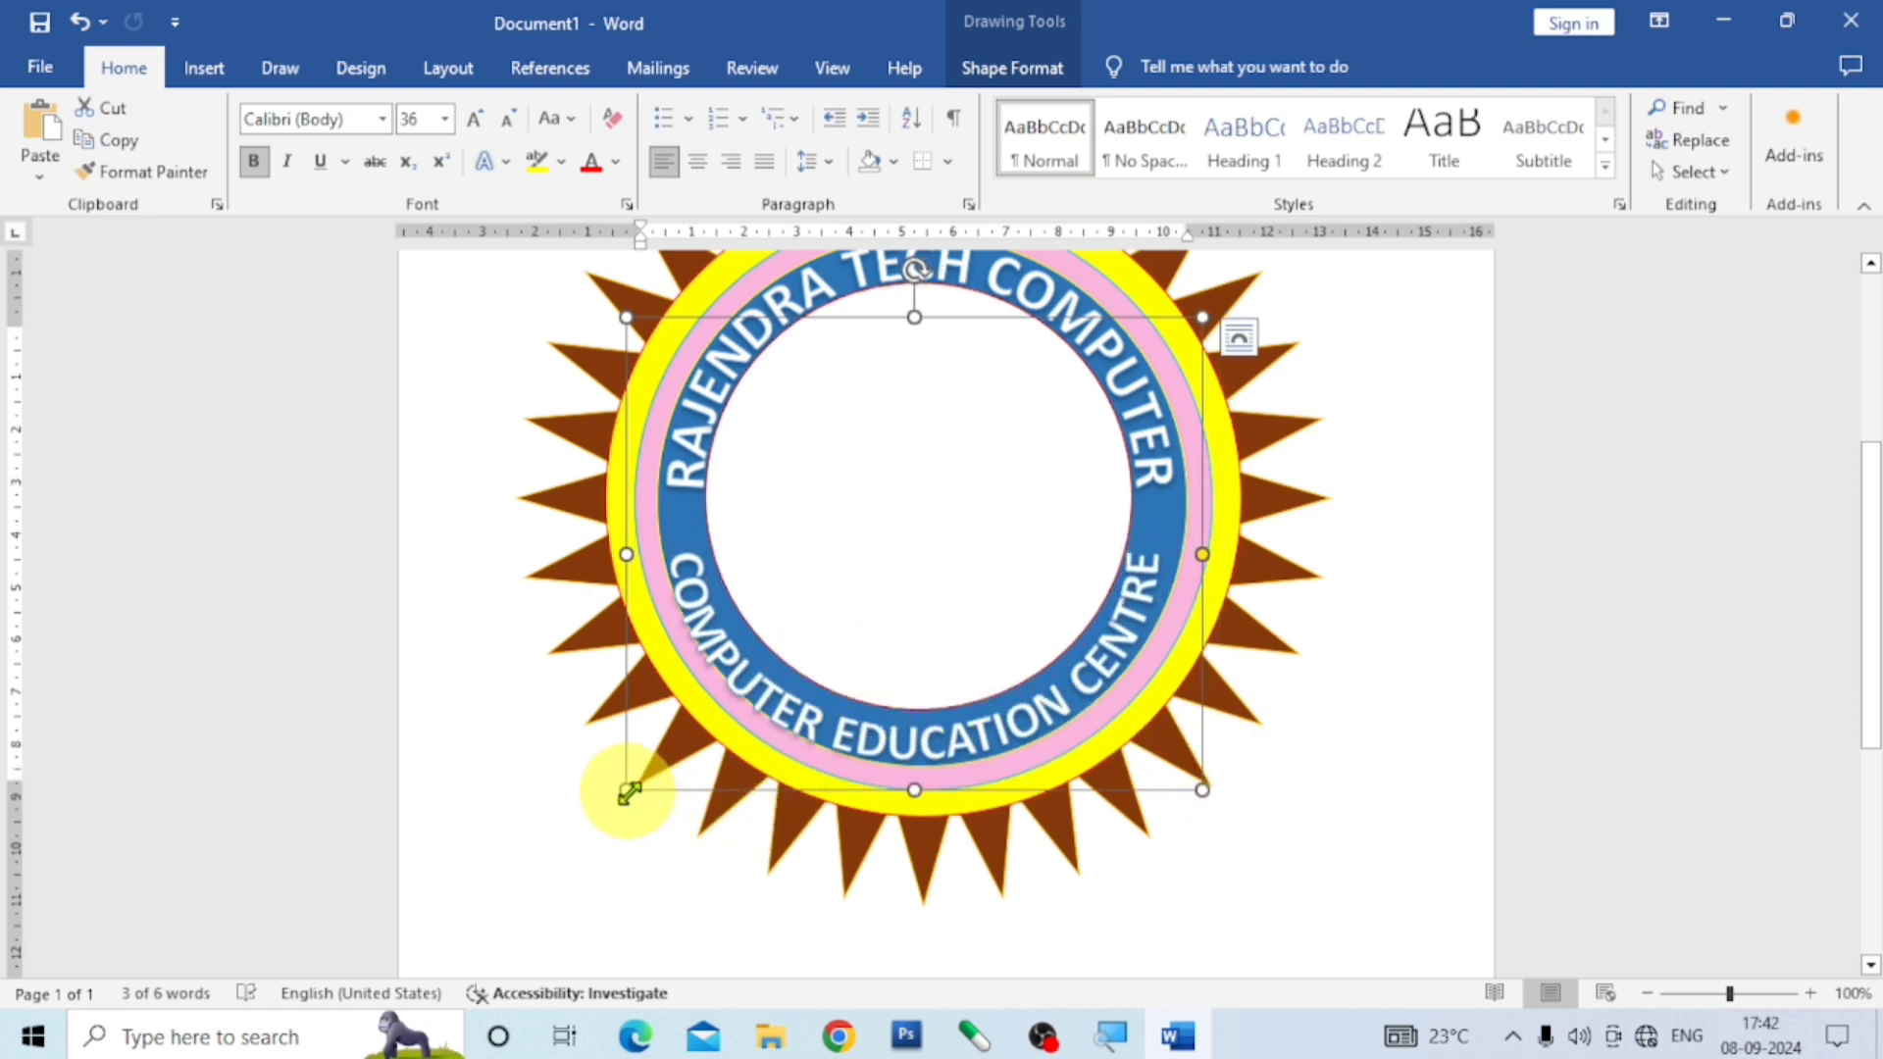
{"action": "left_click_drag", "start_coordinate": [629, 792], "coordinate": [643, 787]}
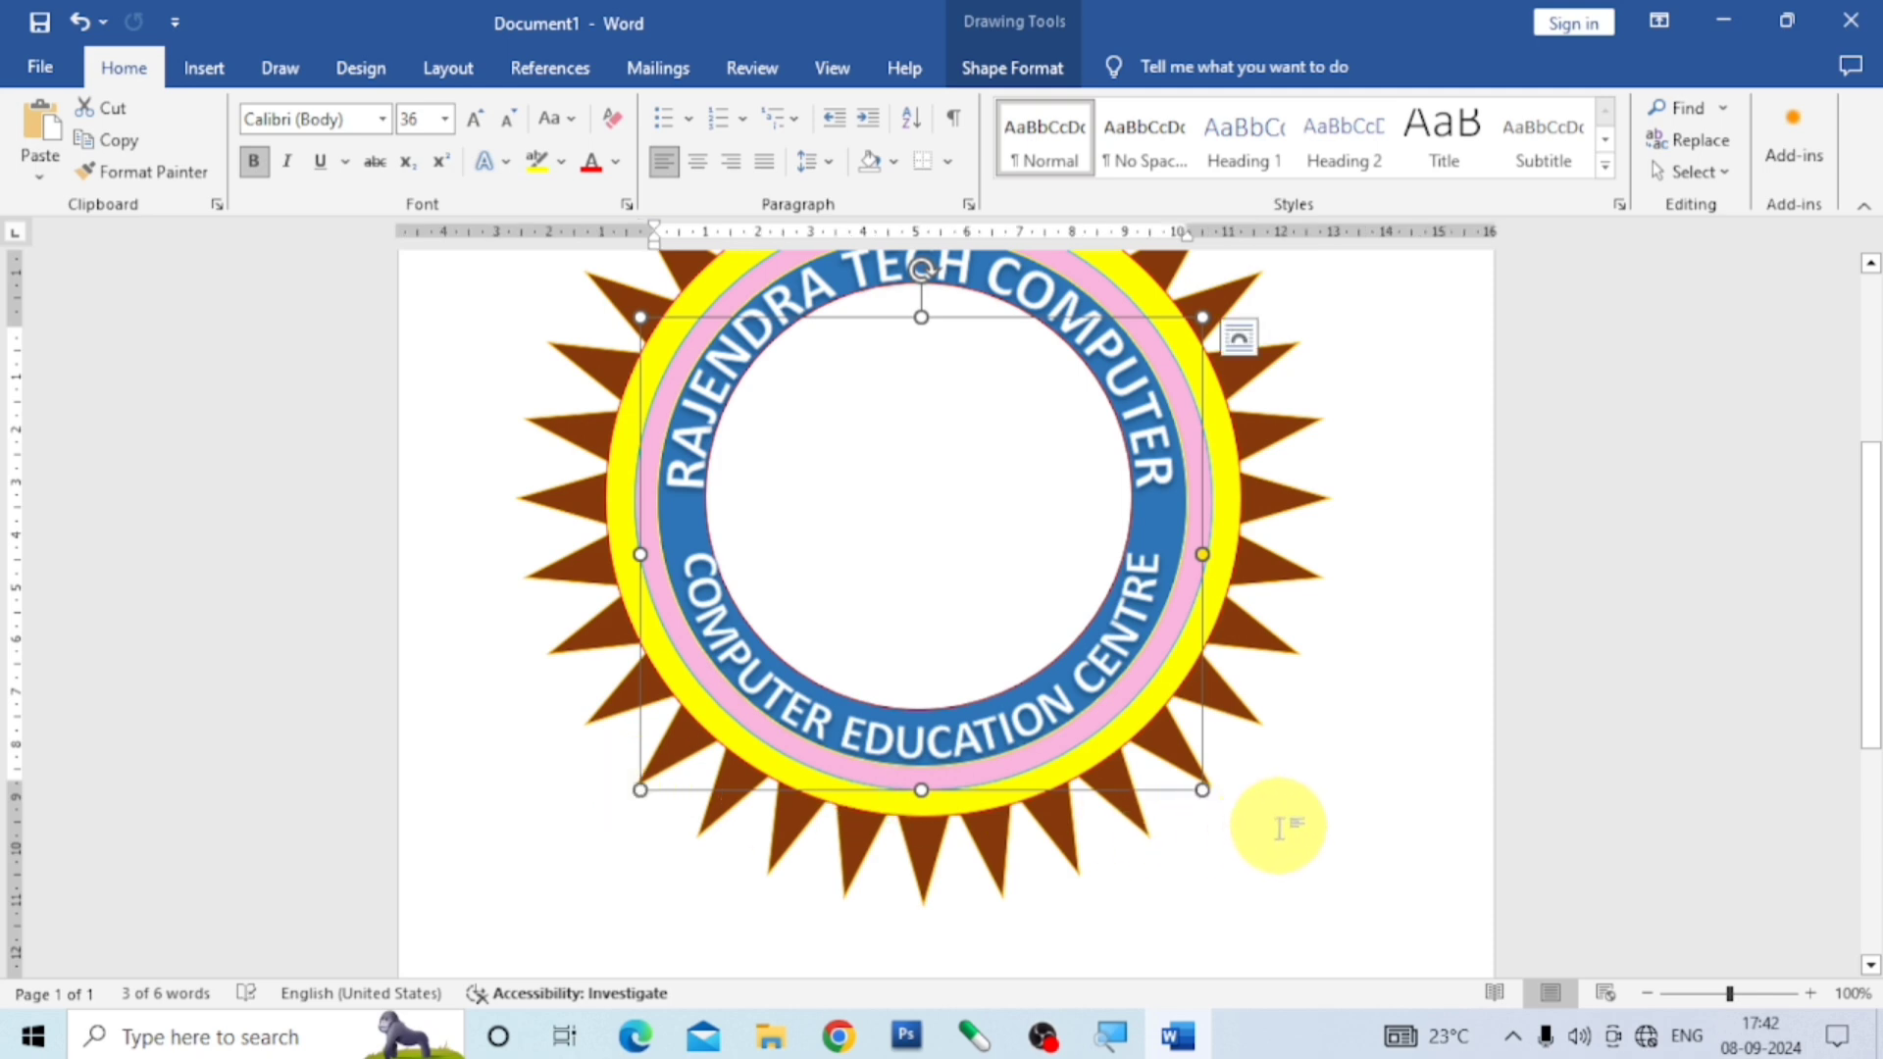
Nudge the COMPUTER EDUCATION CENTRE box in small increments to centre its lettering within the lower blue ring.
{"action": "key", "text": "ctrl+z"}
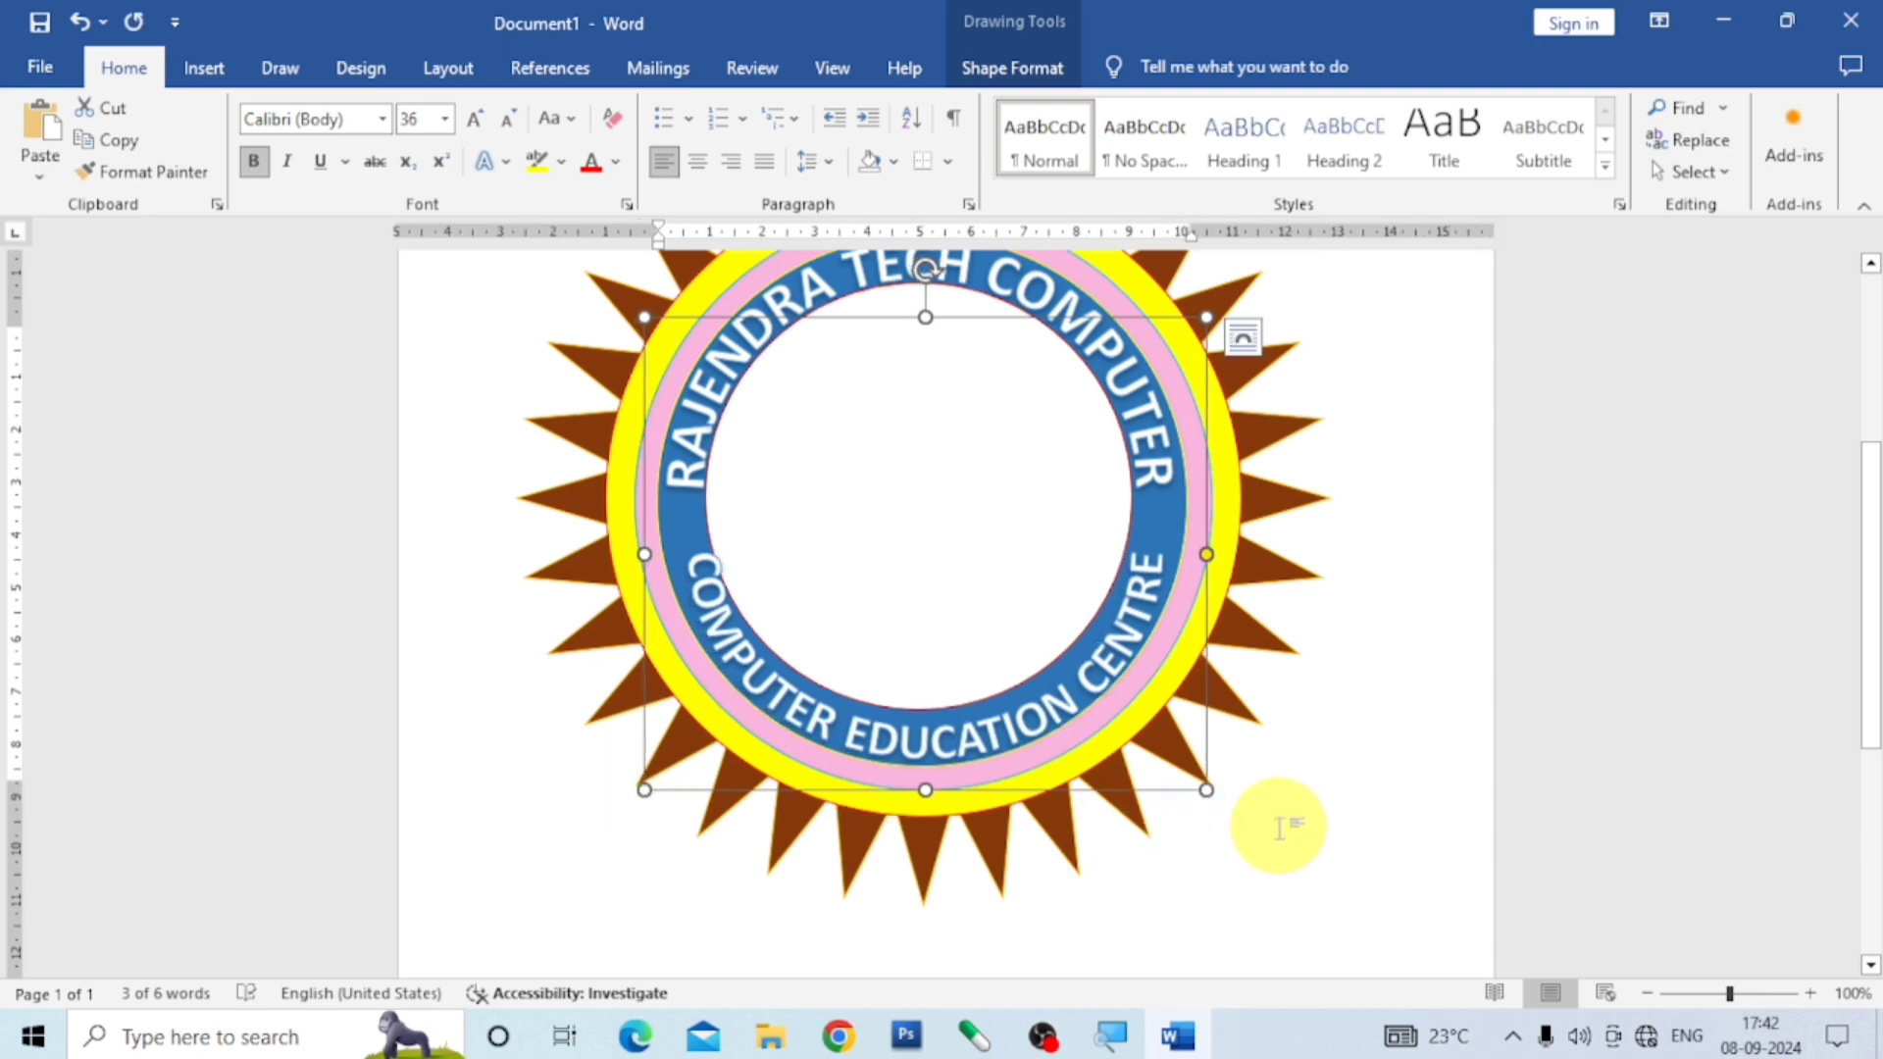
{"action": "key", "text": "ctrl+Up"}
{"action": "key", "text": "ctrl+Up"}
{"action": "key", "text": "ctrl+Up"}
{"action": "key", "text": "ctrl+Up"}
{"action": "key", "text": "ctrl+Up"}
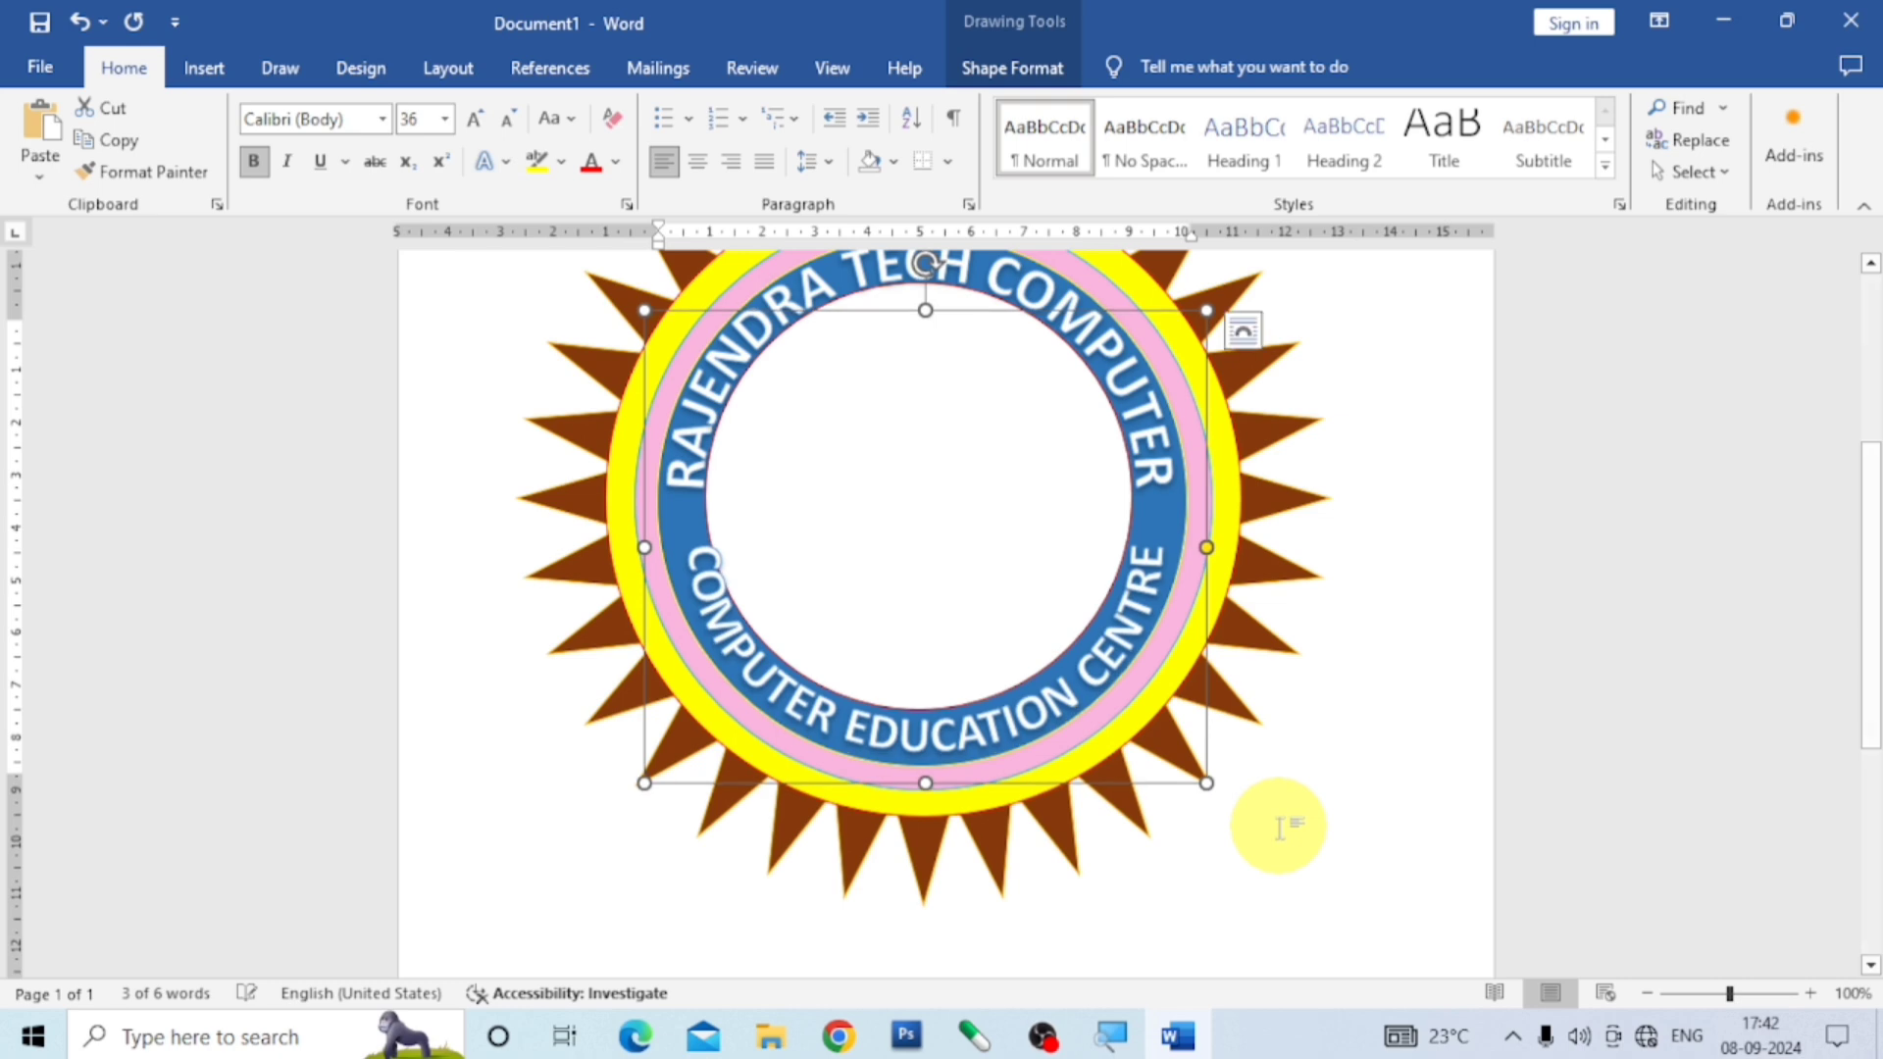
{"action": "key", "text": "ctrl+Down"}
{"action": "key", "text": "ctrl+Down"}
{"action": "key", "text": "ctrl+Down"}
{"action": "key", "text": "ctrl+Down"}
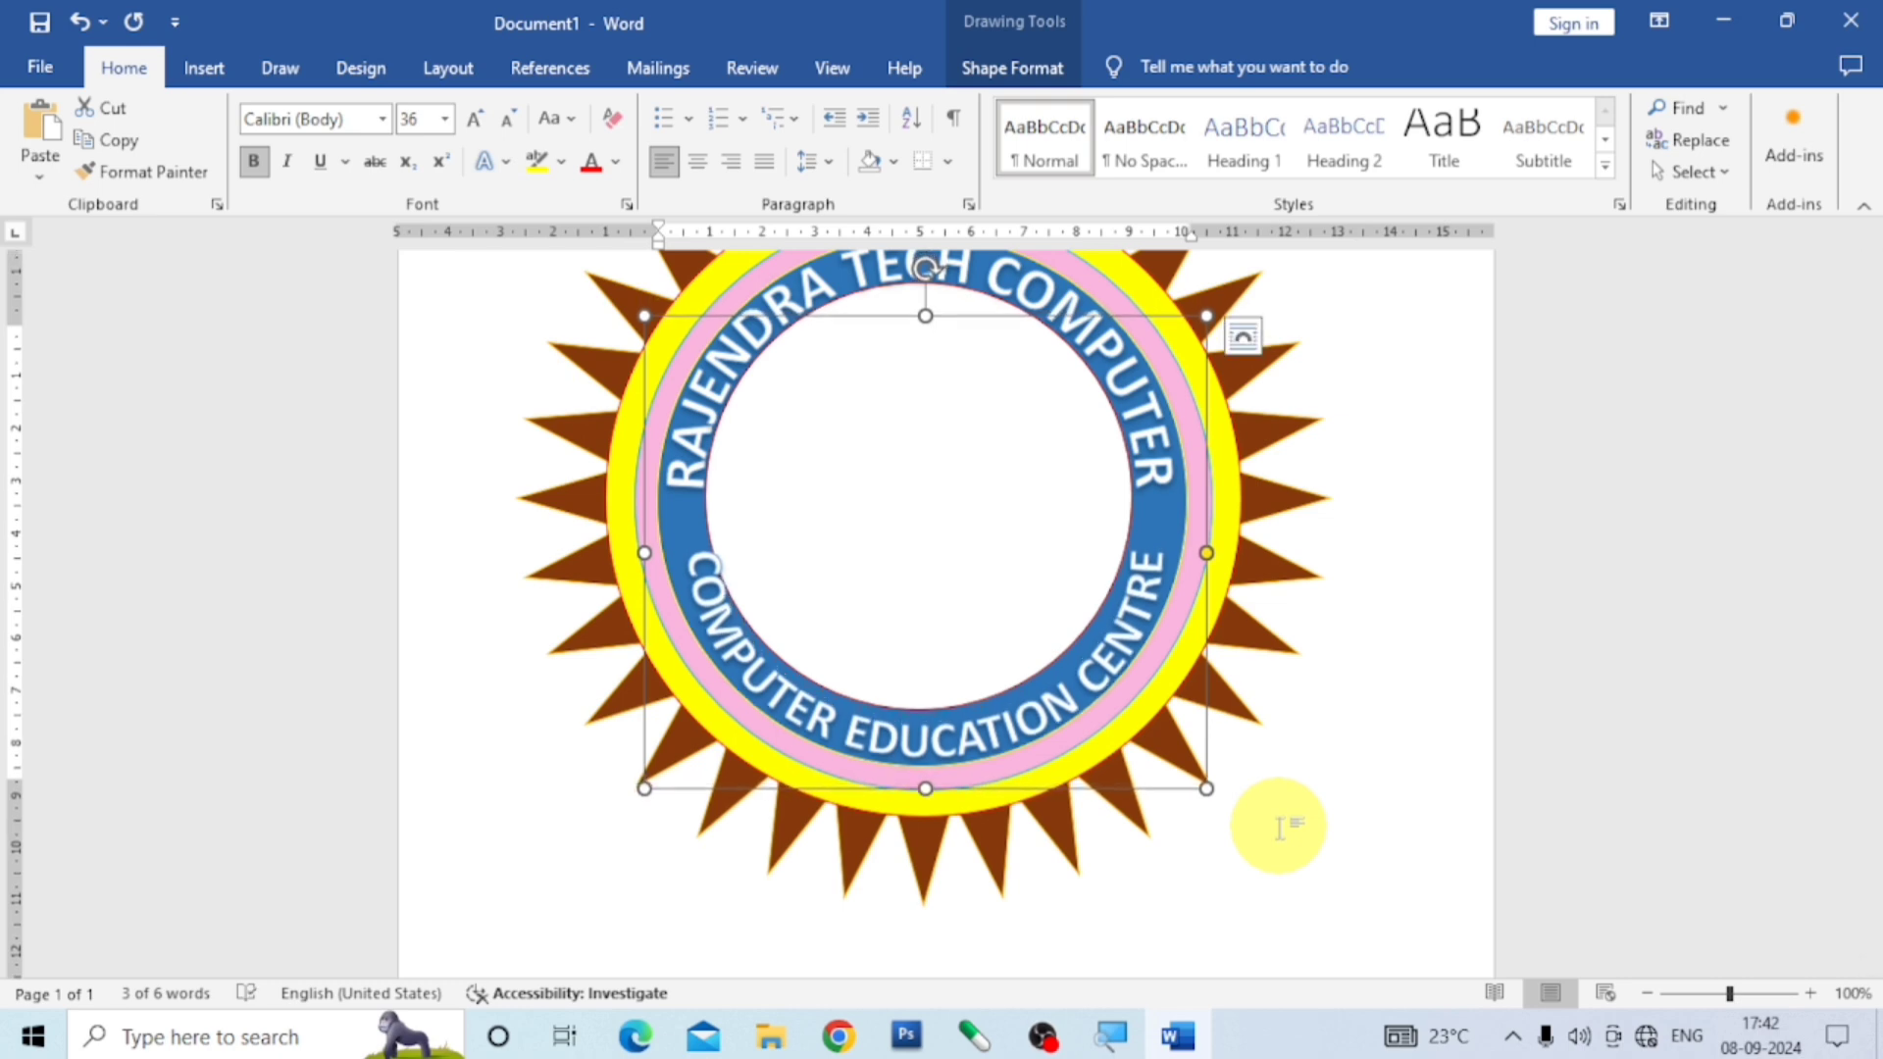
{"action": "key", "text": "ctrl+Left"}
{"action": "key", "text": "ctrl+Left"}
{"action": "key", "text": "ctrl+Left"}
{"action": "key", "text": "ctrl+Left"}
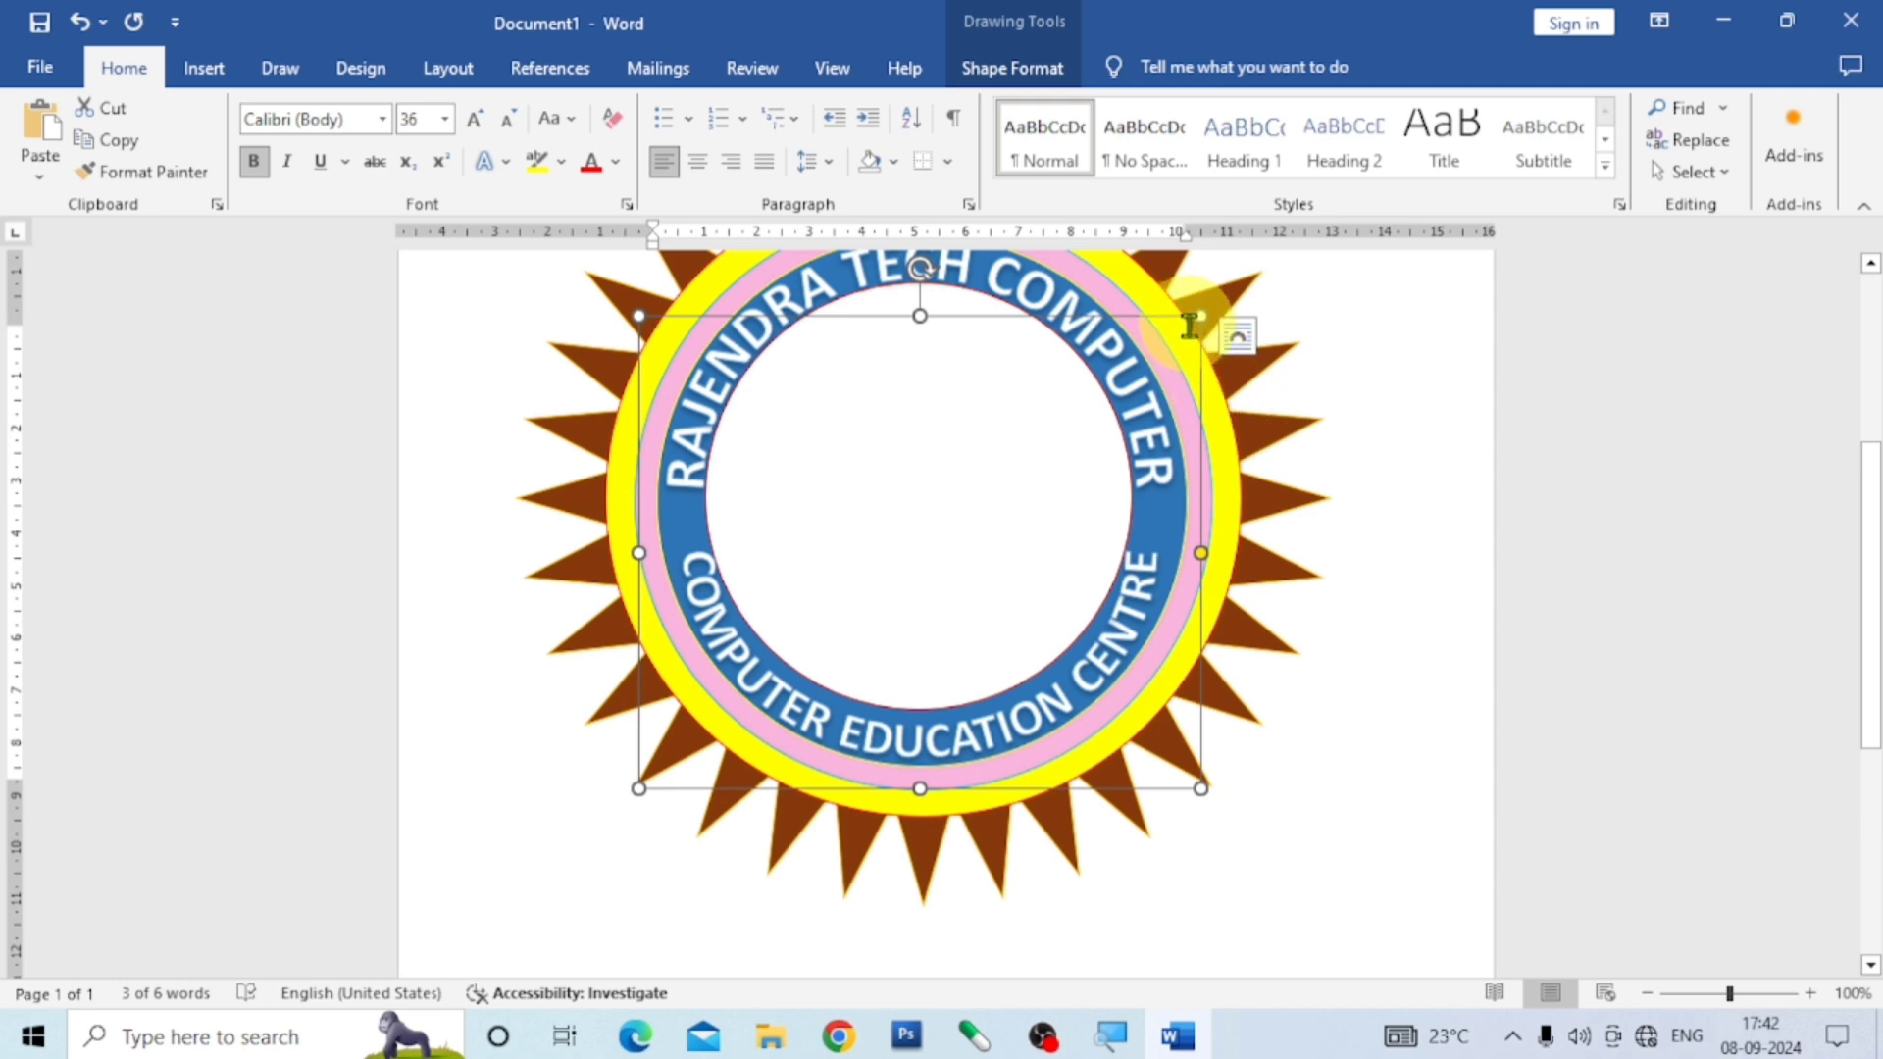
Enlarge the COMPUTER EDUCATION CENTRE box upward and outward, then shift it down and left so its letters fit the blue ring.
{"action": "left_click_drag", "start_coordinate": [1201, 320], "coordinate": [1213, 262]}
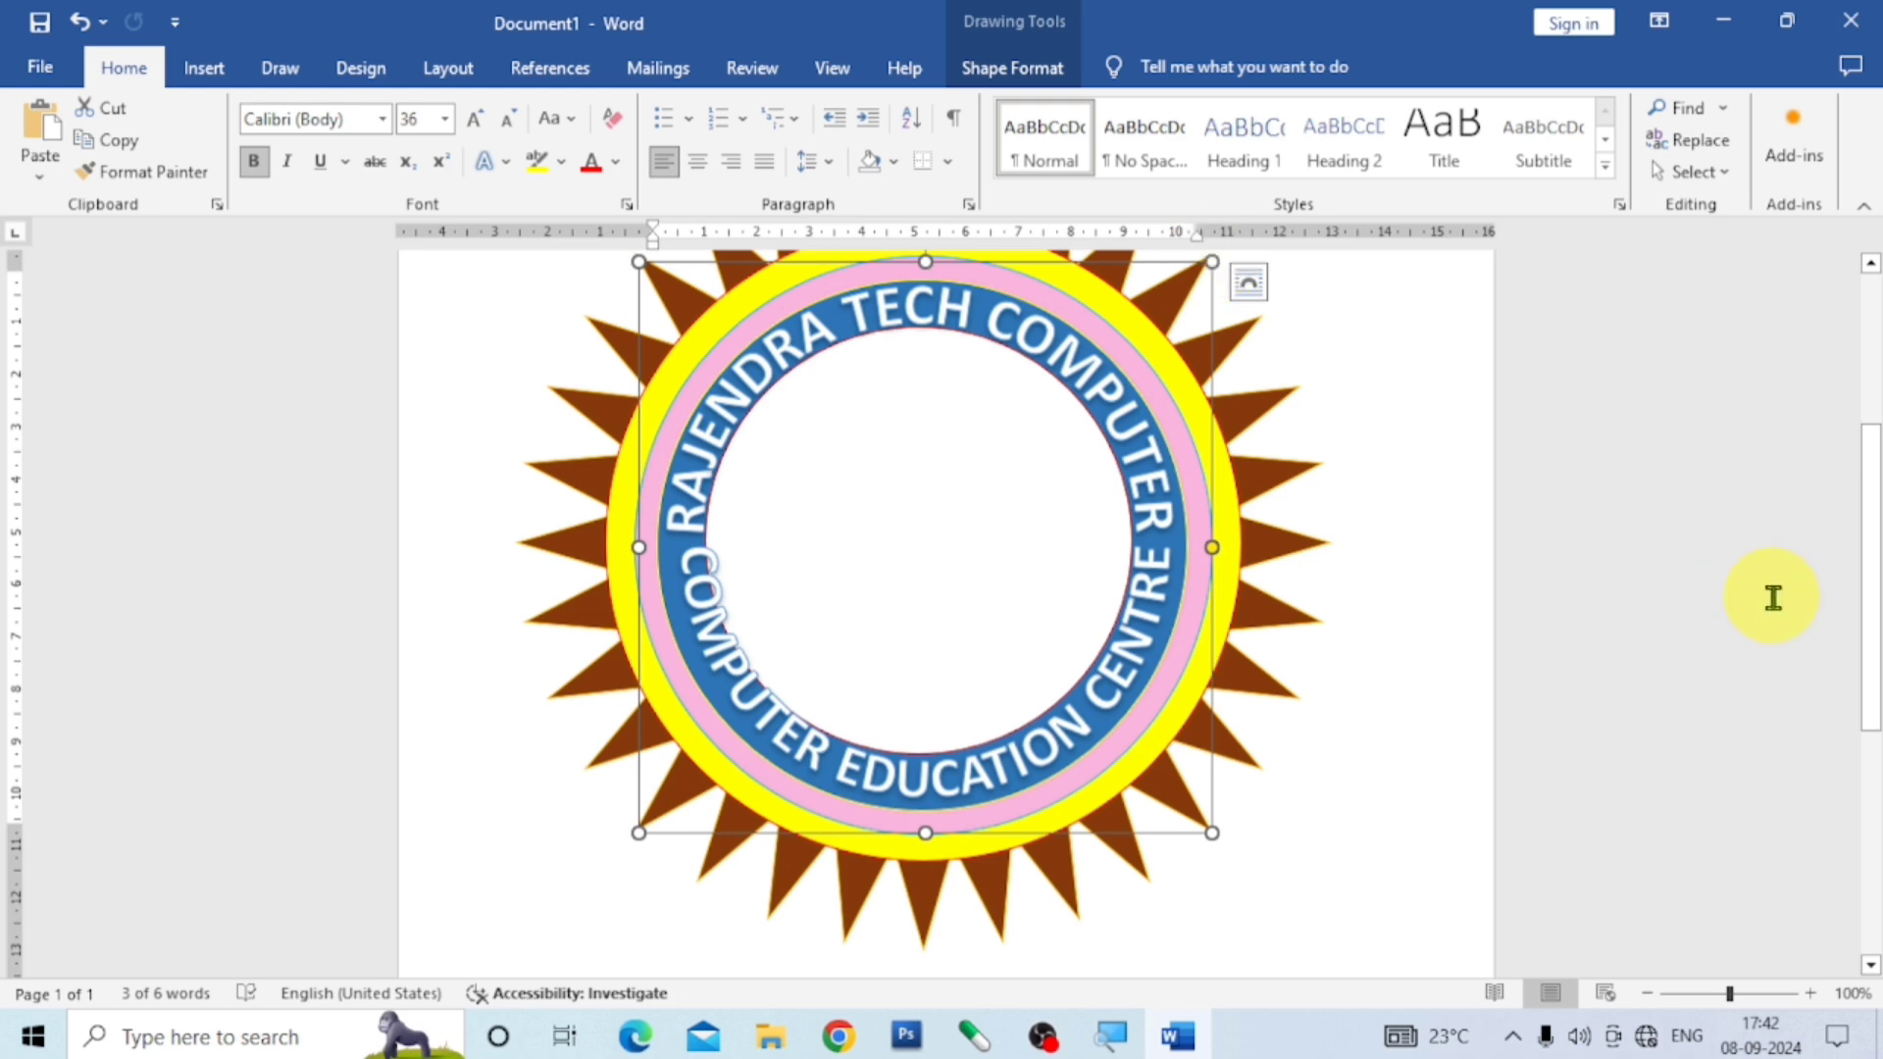
{"action": "key", "text": "ctrl+z"}
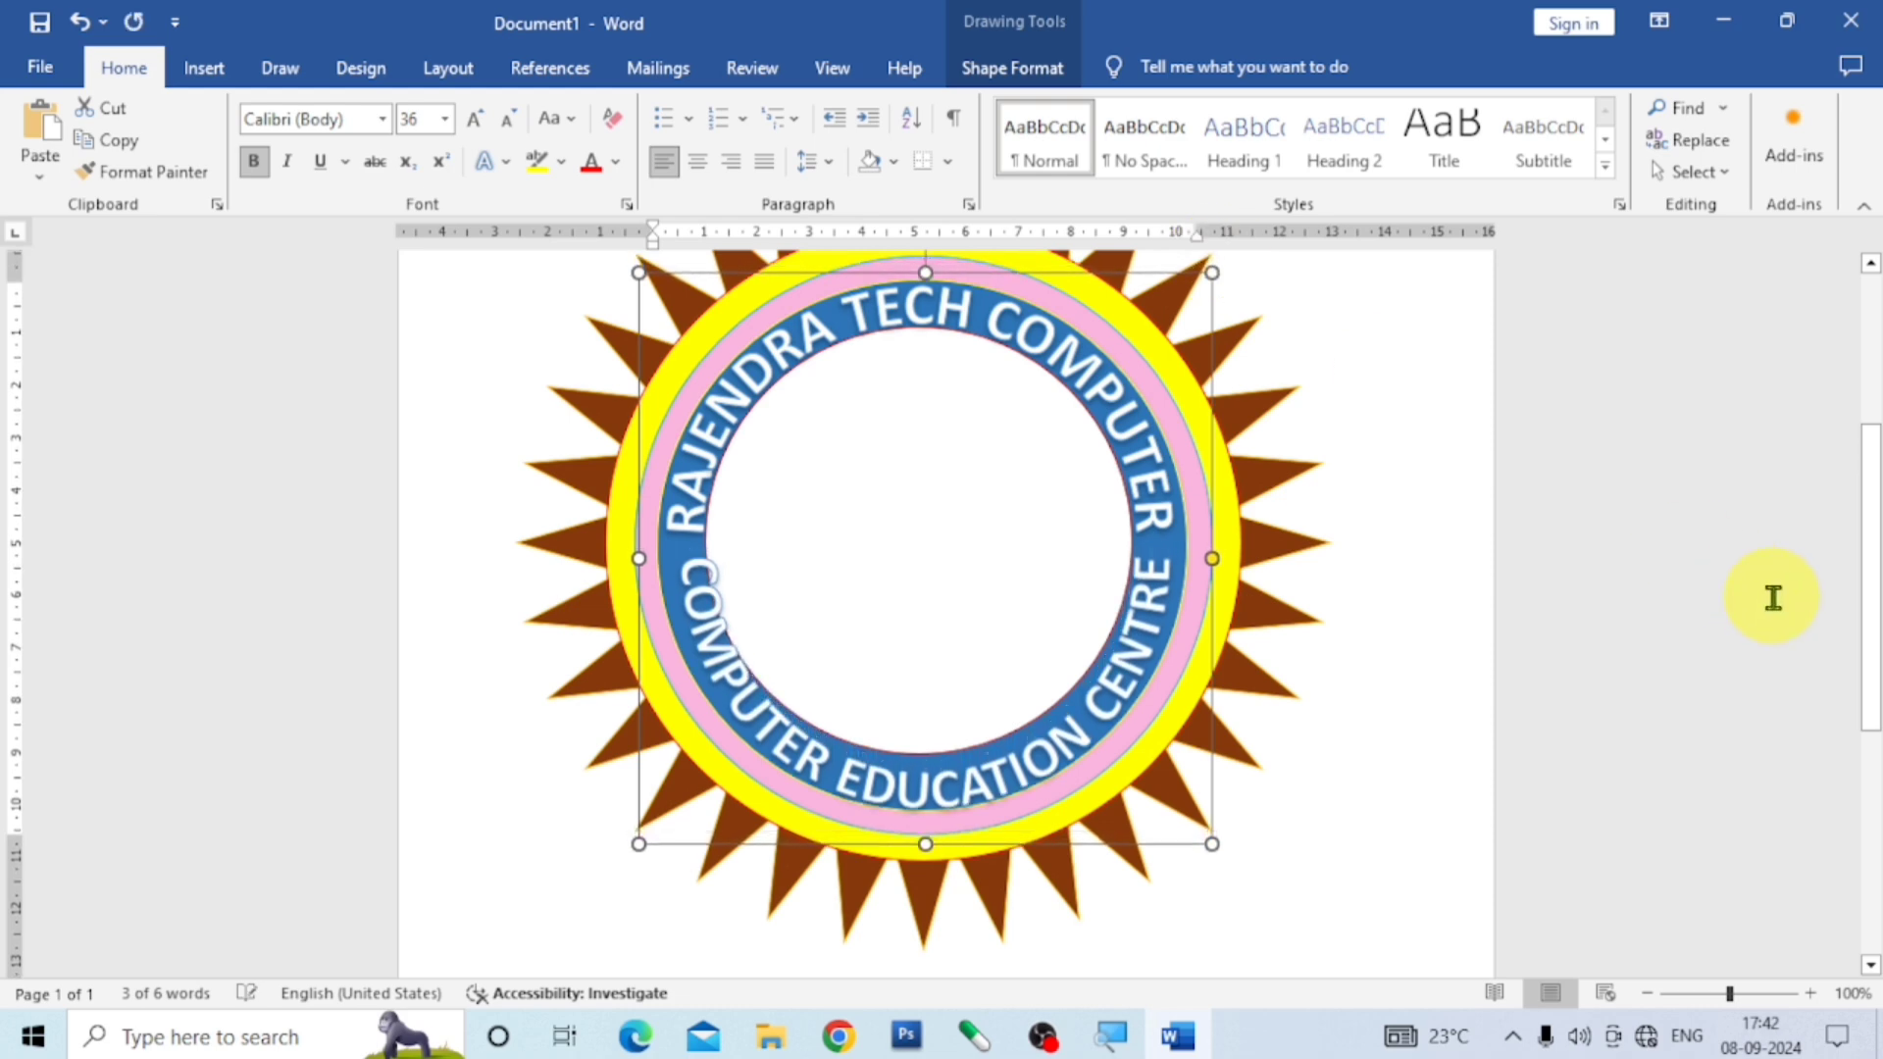
{"action": "key", "text": "ctrl+z"}
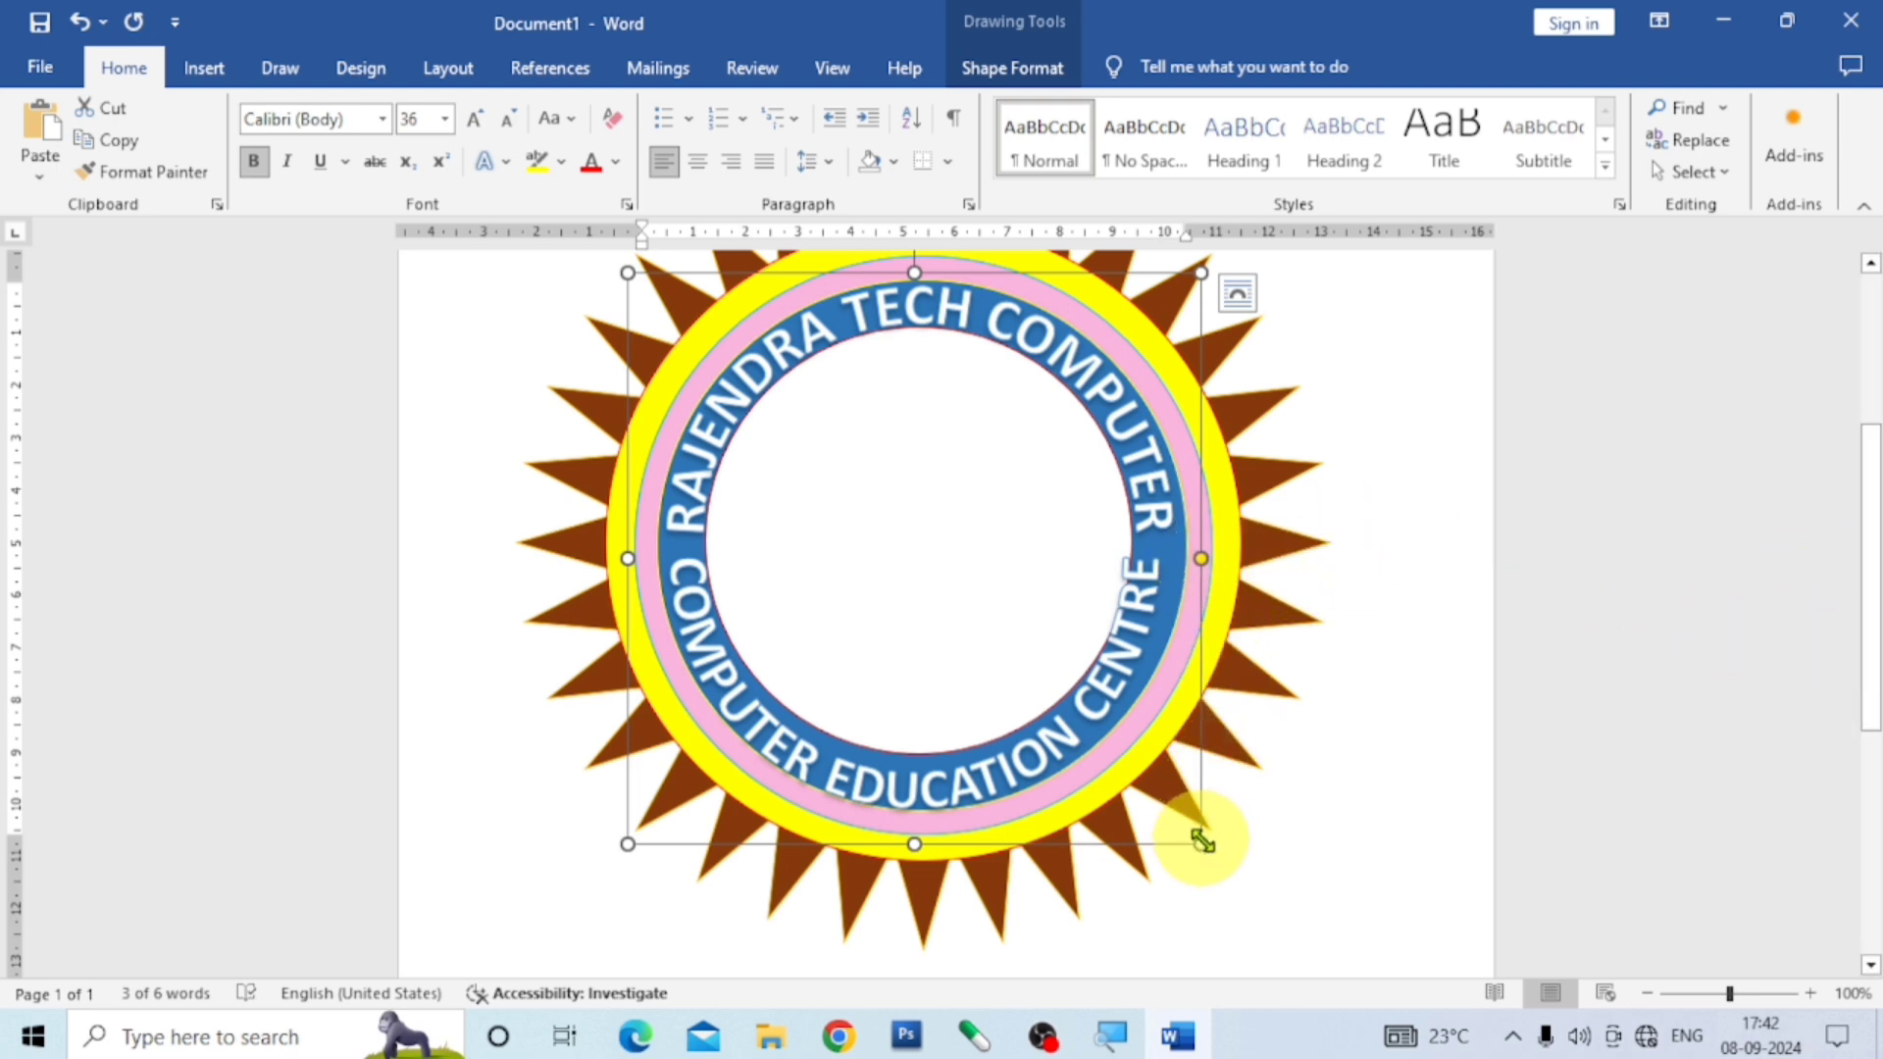
{"action": "left_click_drag", "start_coordinate": [1202, 842], "coordinate": [1213, 841]}
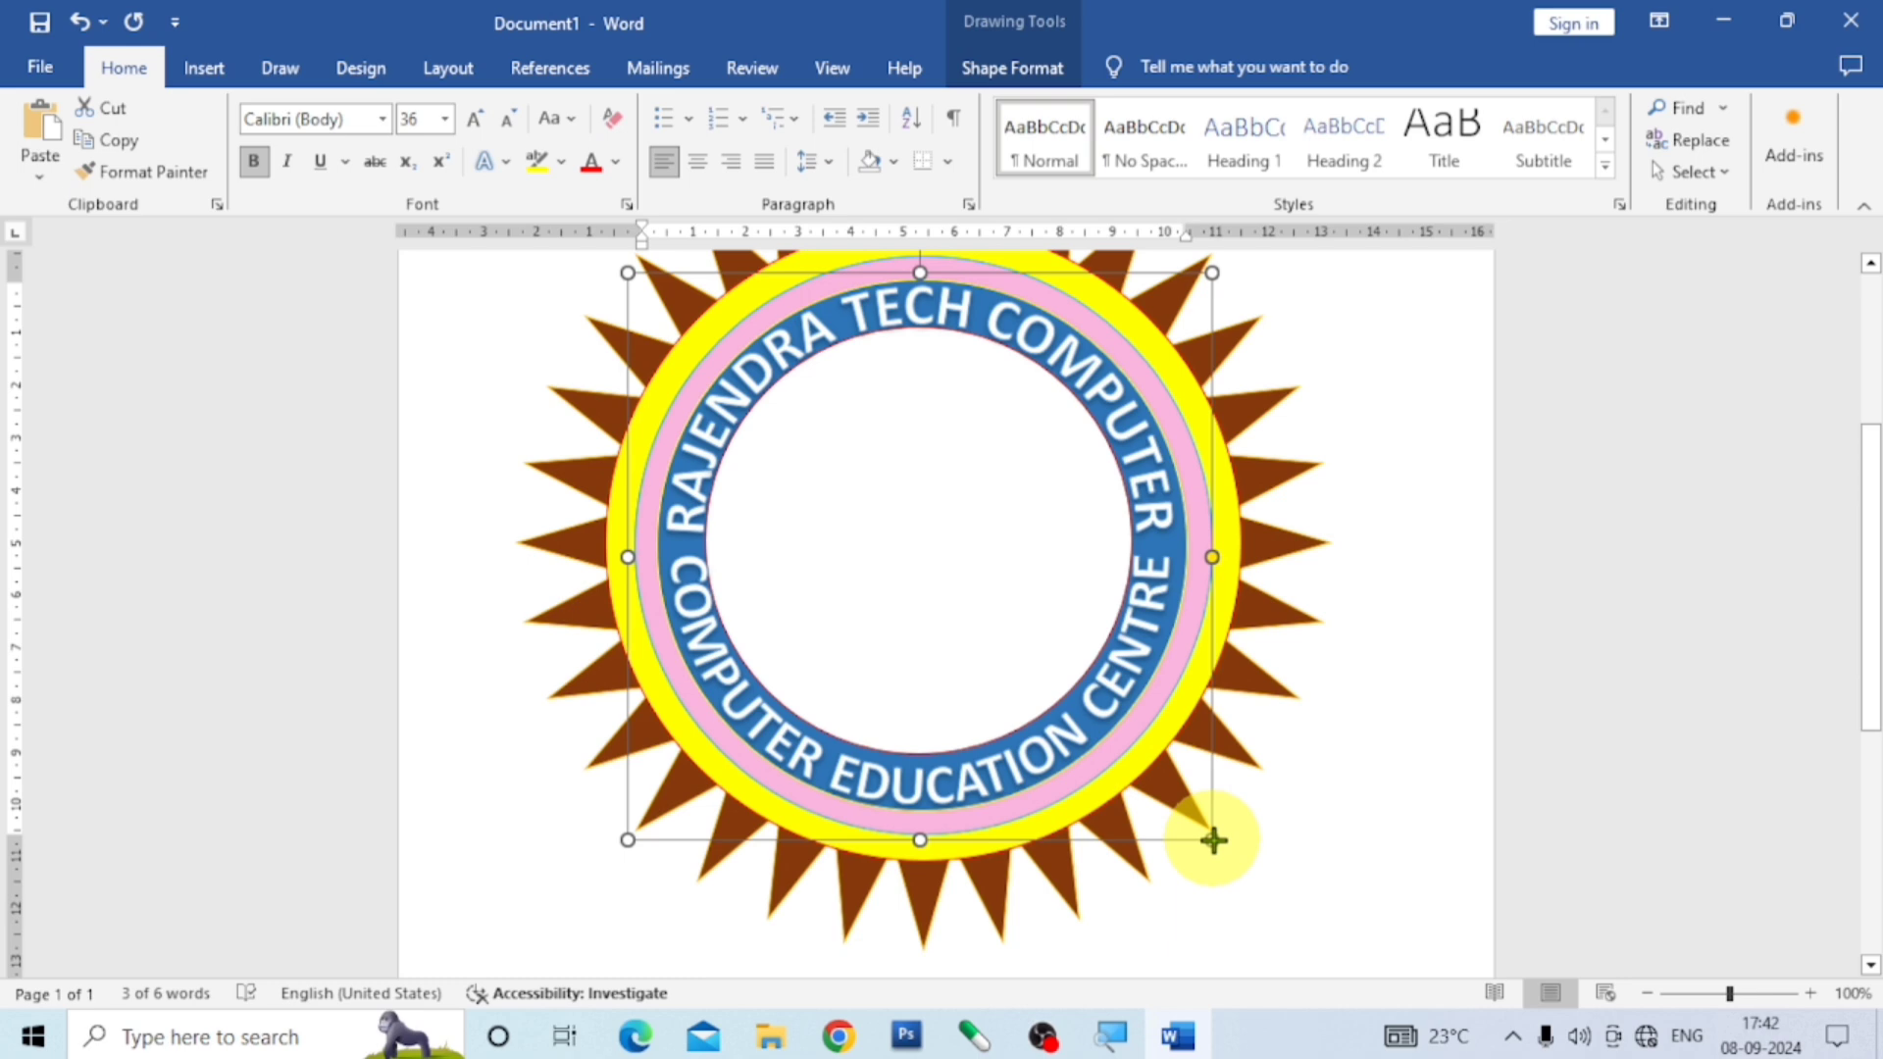
Enlarge the COMPUTER EDUCATION CENTRE box slightly, then nudge it up and left so its letters sit inside the lower blue ring.
{"action": "left_click_drag", "start_coordinate": [1226, 851], "coordinate": [1224, 850]}
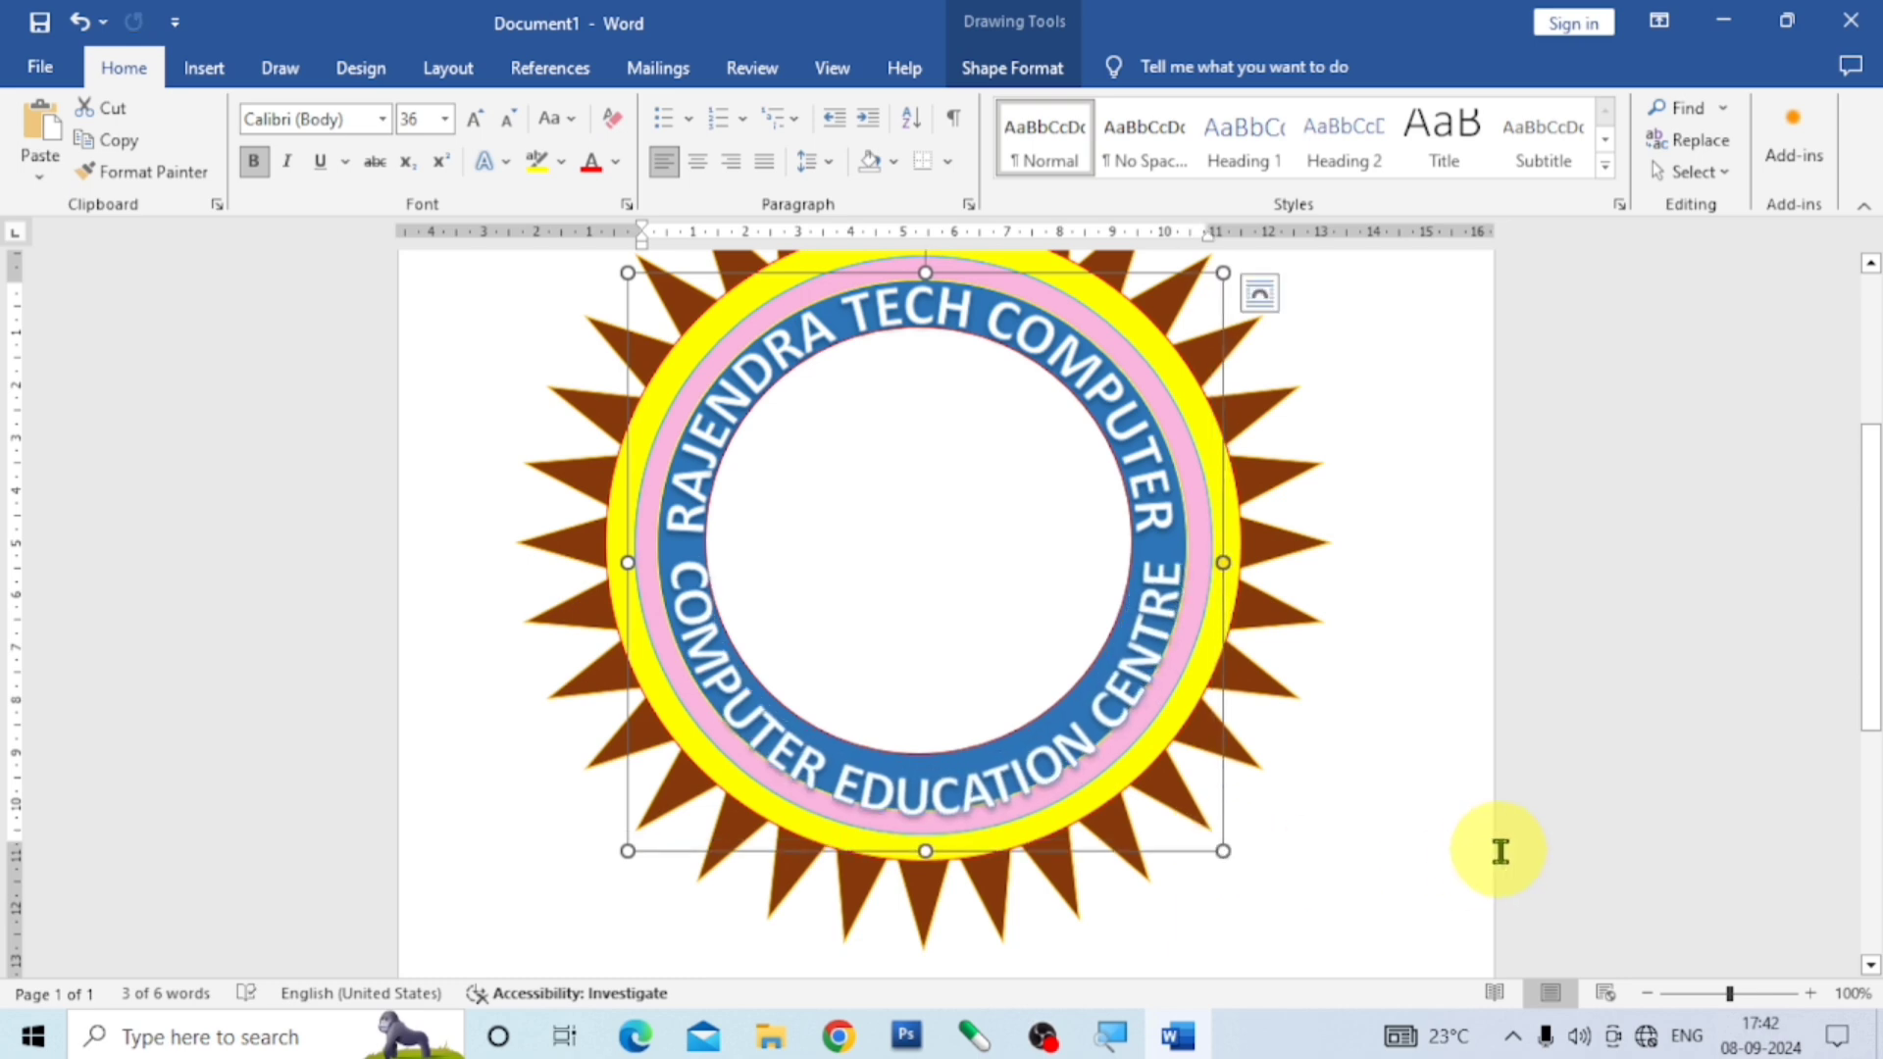
{"action": "key", "text": "ctrl+z"}
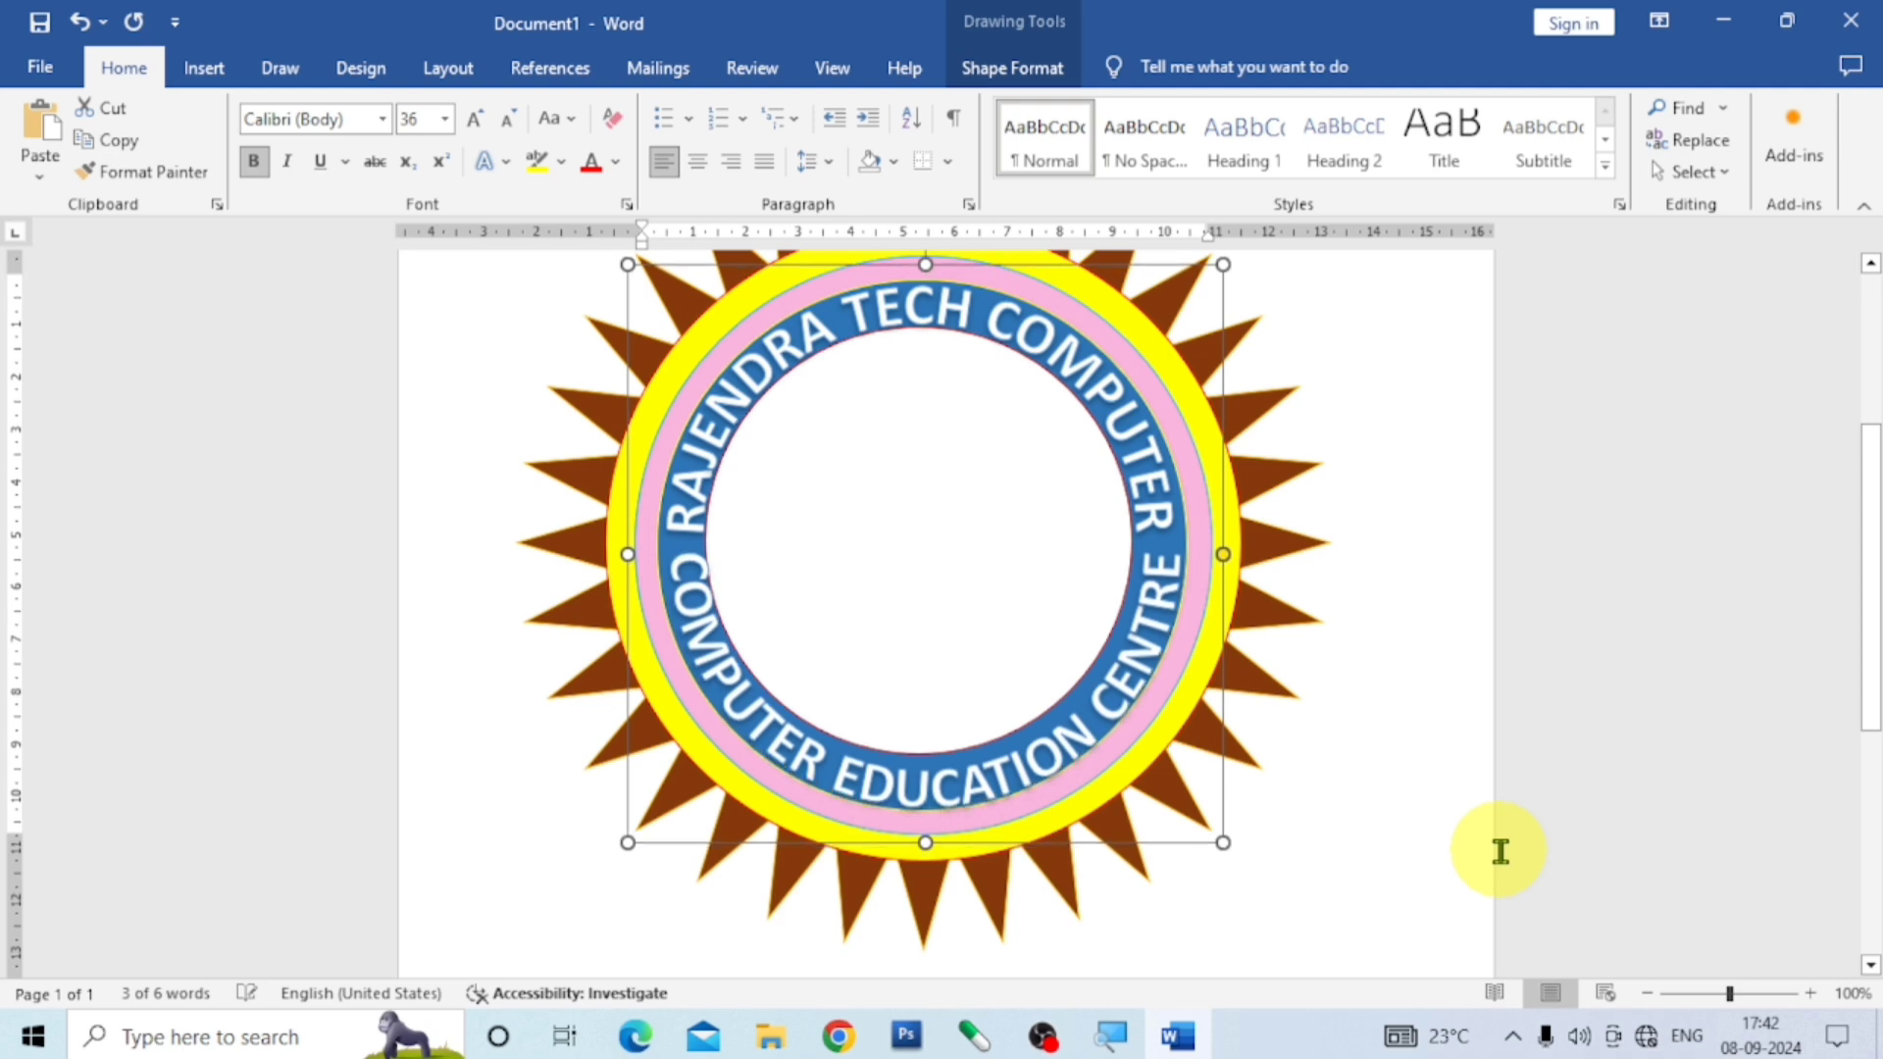
{"action": "key", "text": "Up"}
{"action": "key", "text": "Up"}
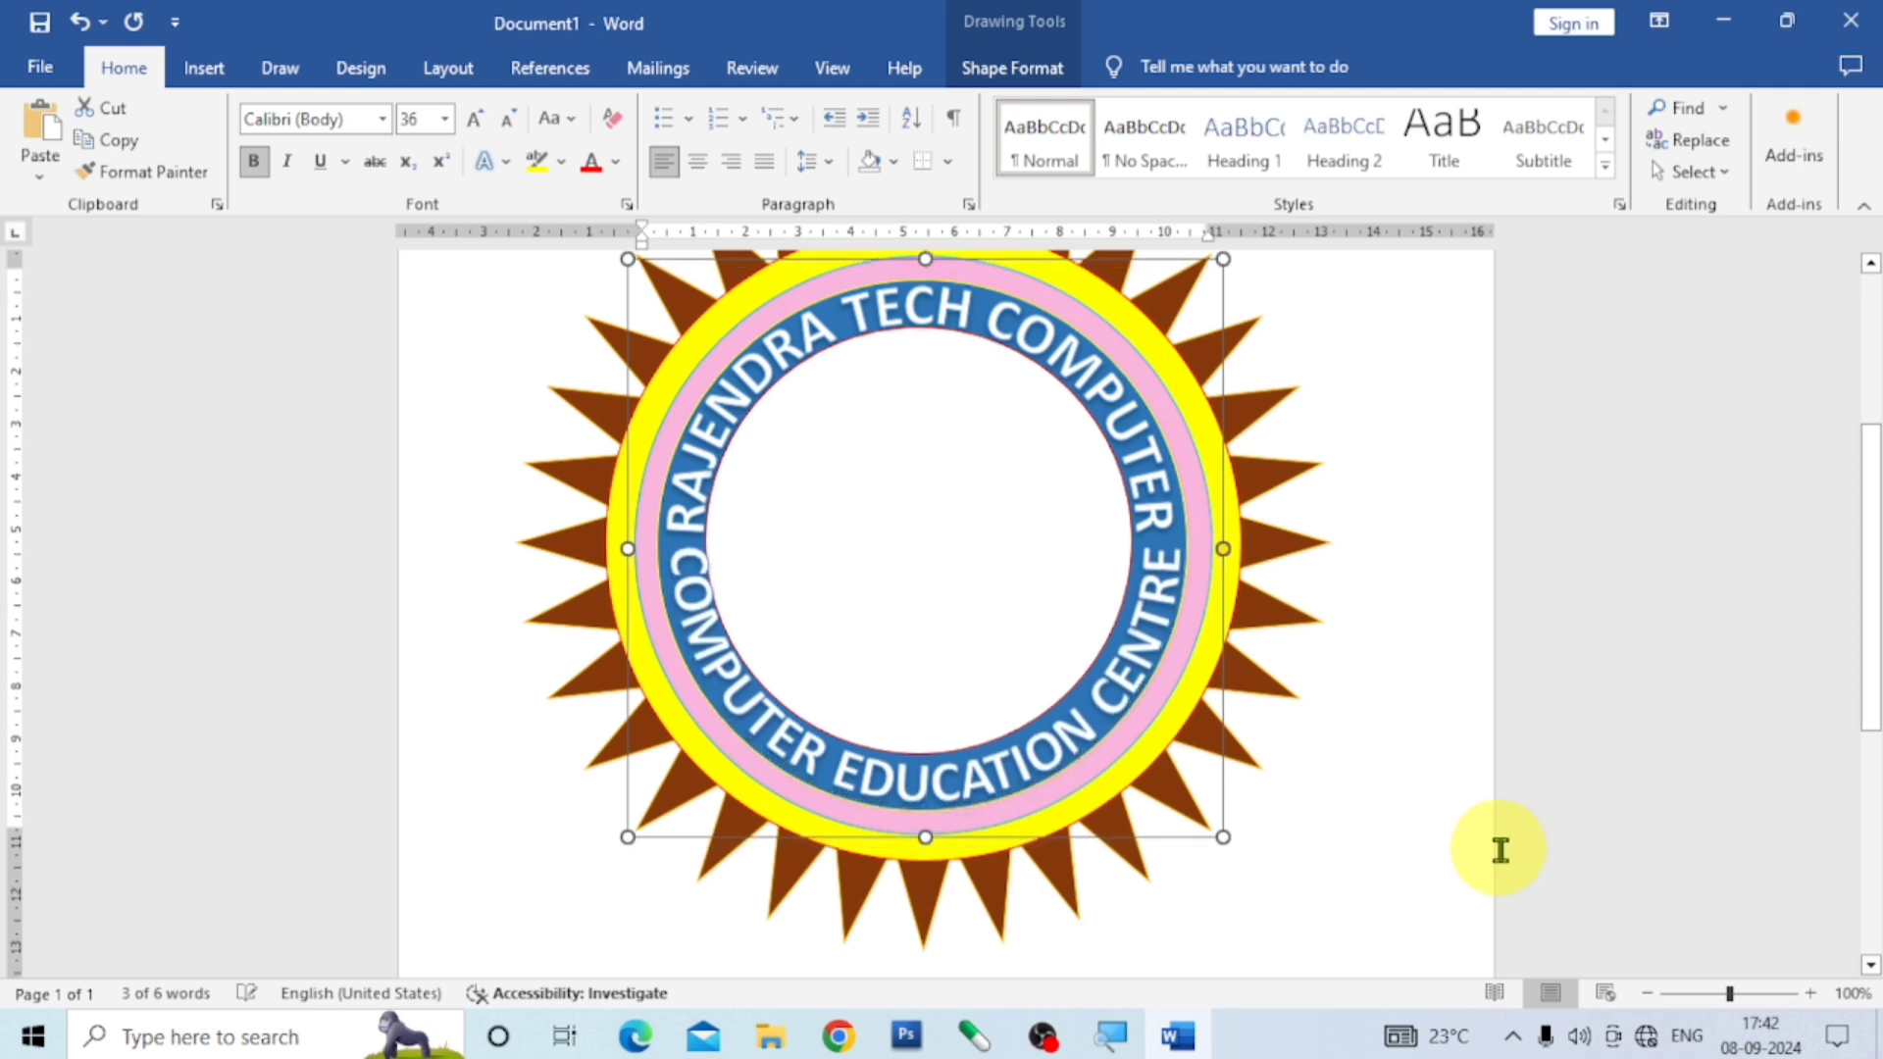
{"action": "key", "text": "Left"}
{"action": "key", "text": "Left"}
{"action": "key", "text": "Left"}
{"action": "key", "text": "Left"}
{"action": "key", "text": "Left"}
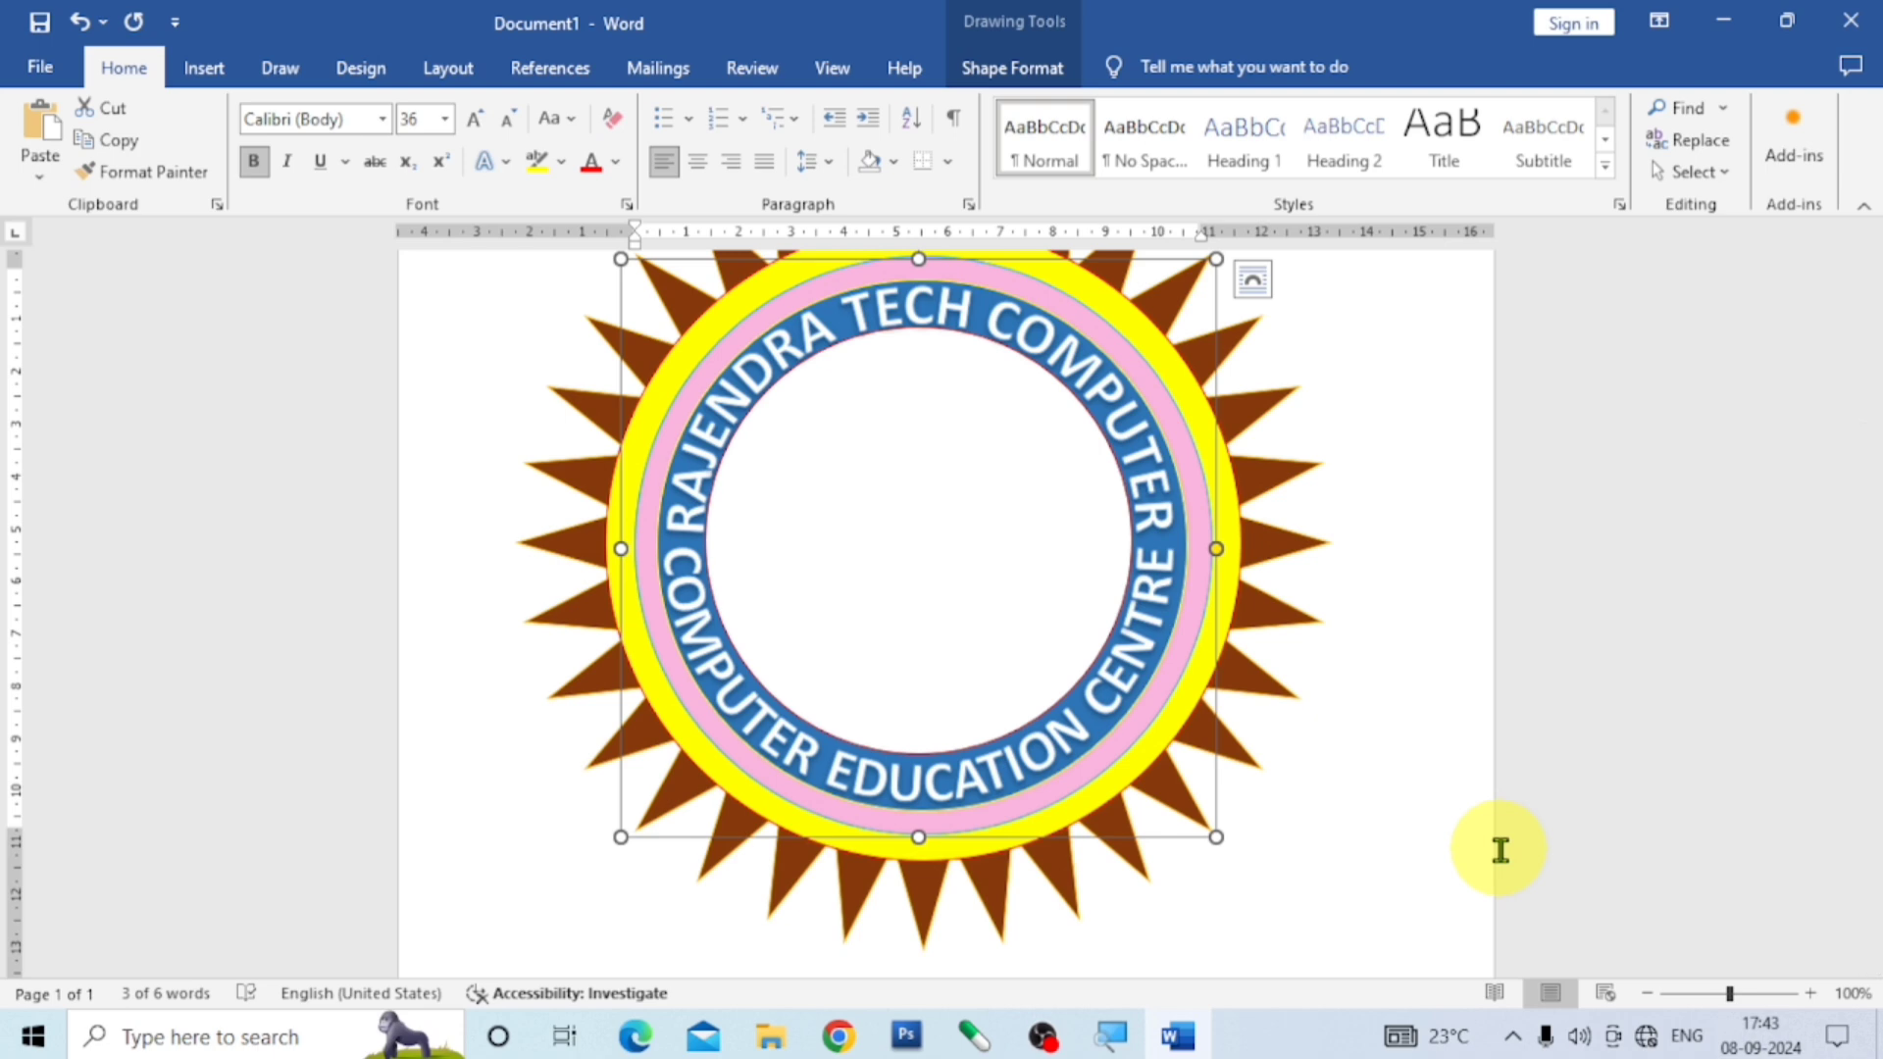
{"action": "left_click", "coordinate": [1481, 665]}
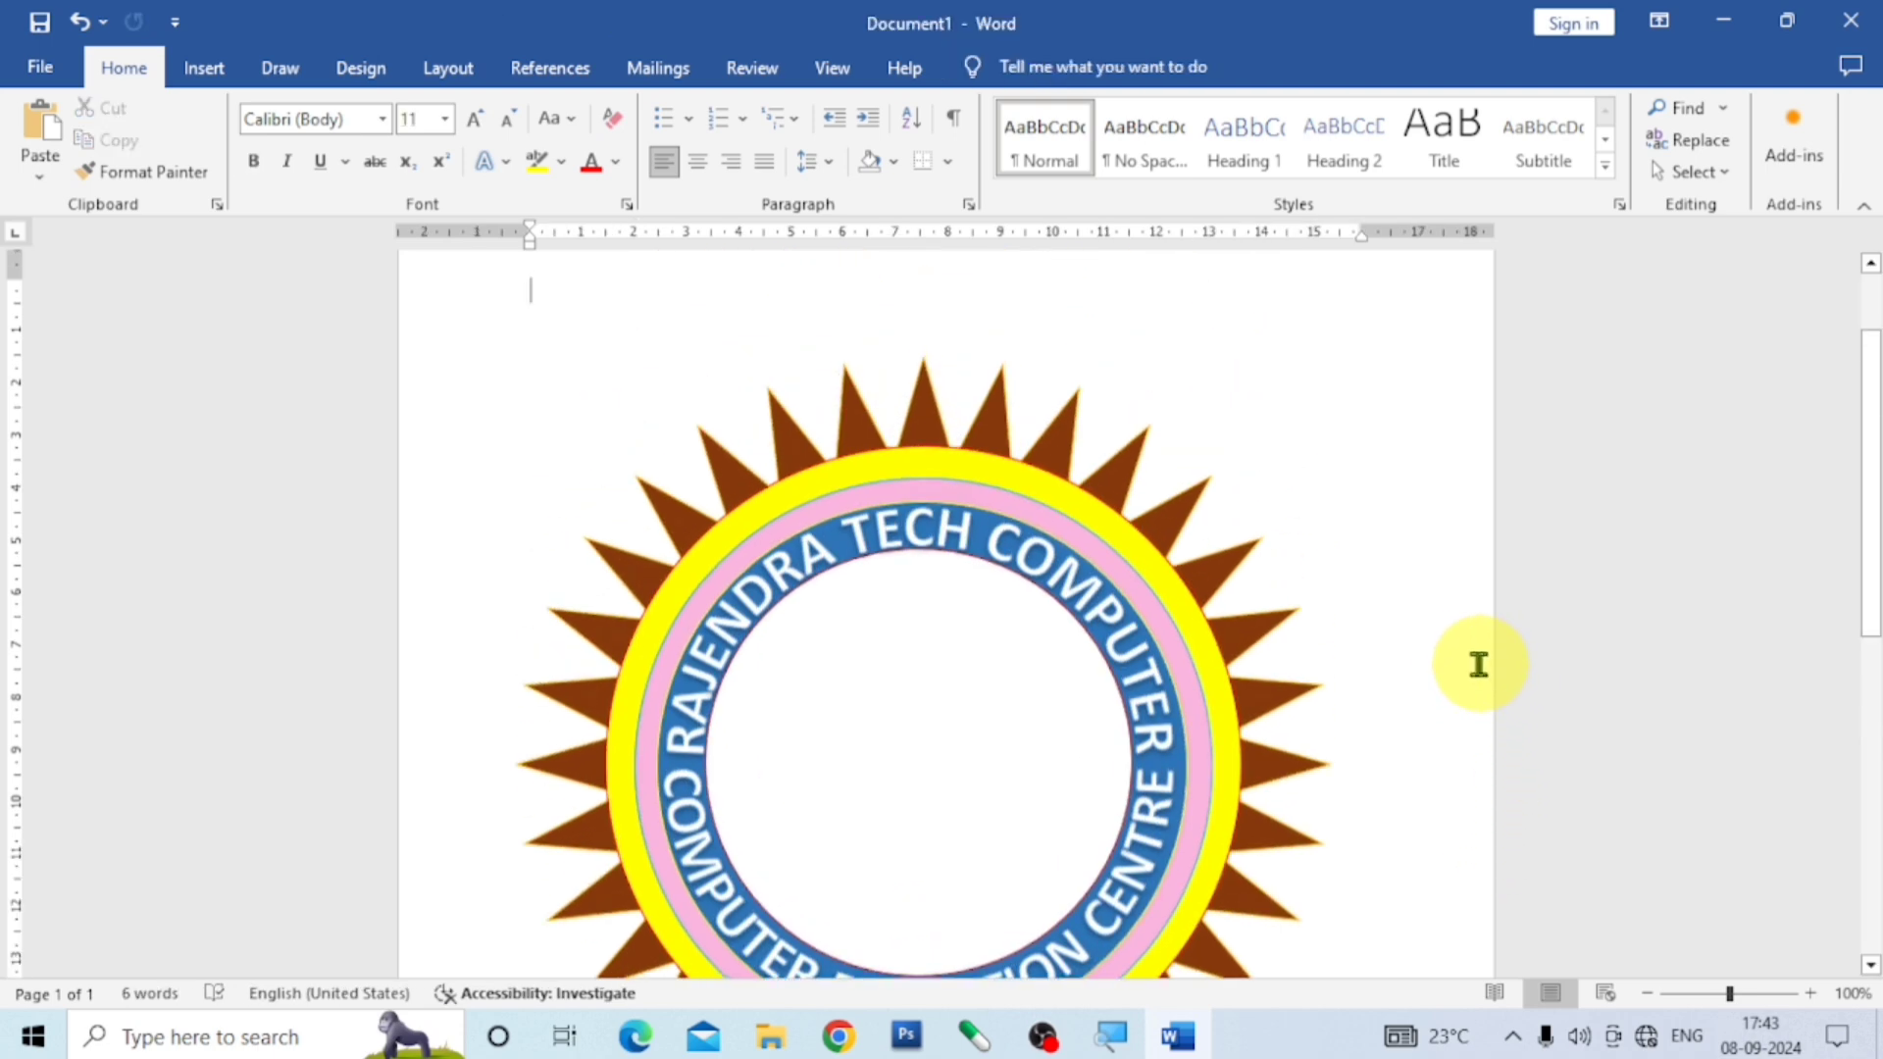
Add an asterisk before COMPUTER and another after CENTRE in the lower curved text.
{"action": "scroll", "coordinate": [1468, 665], "scroll_direction": "down", "scroll_amount": 2}
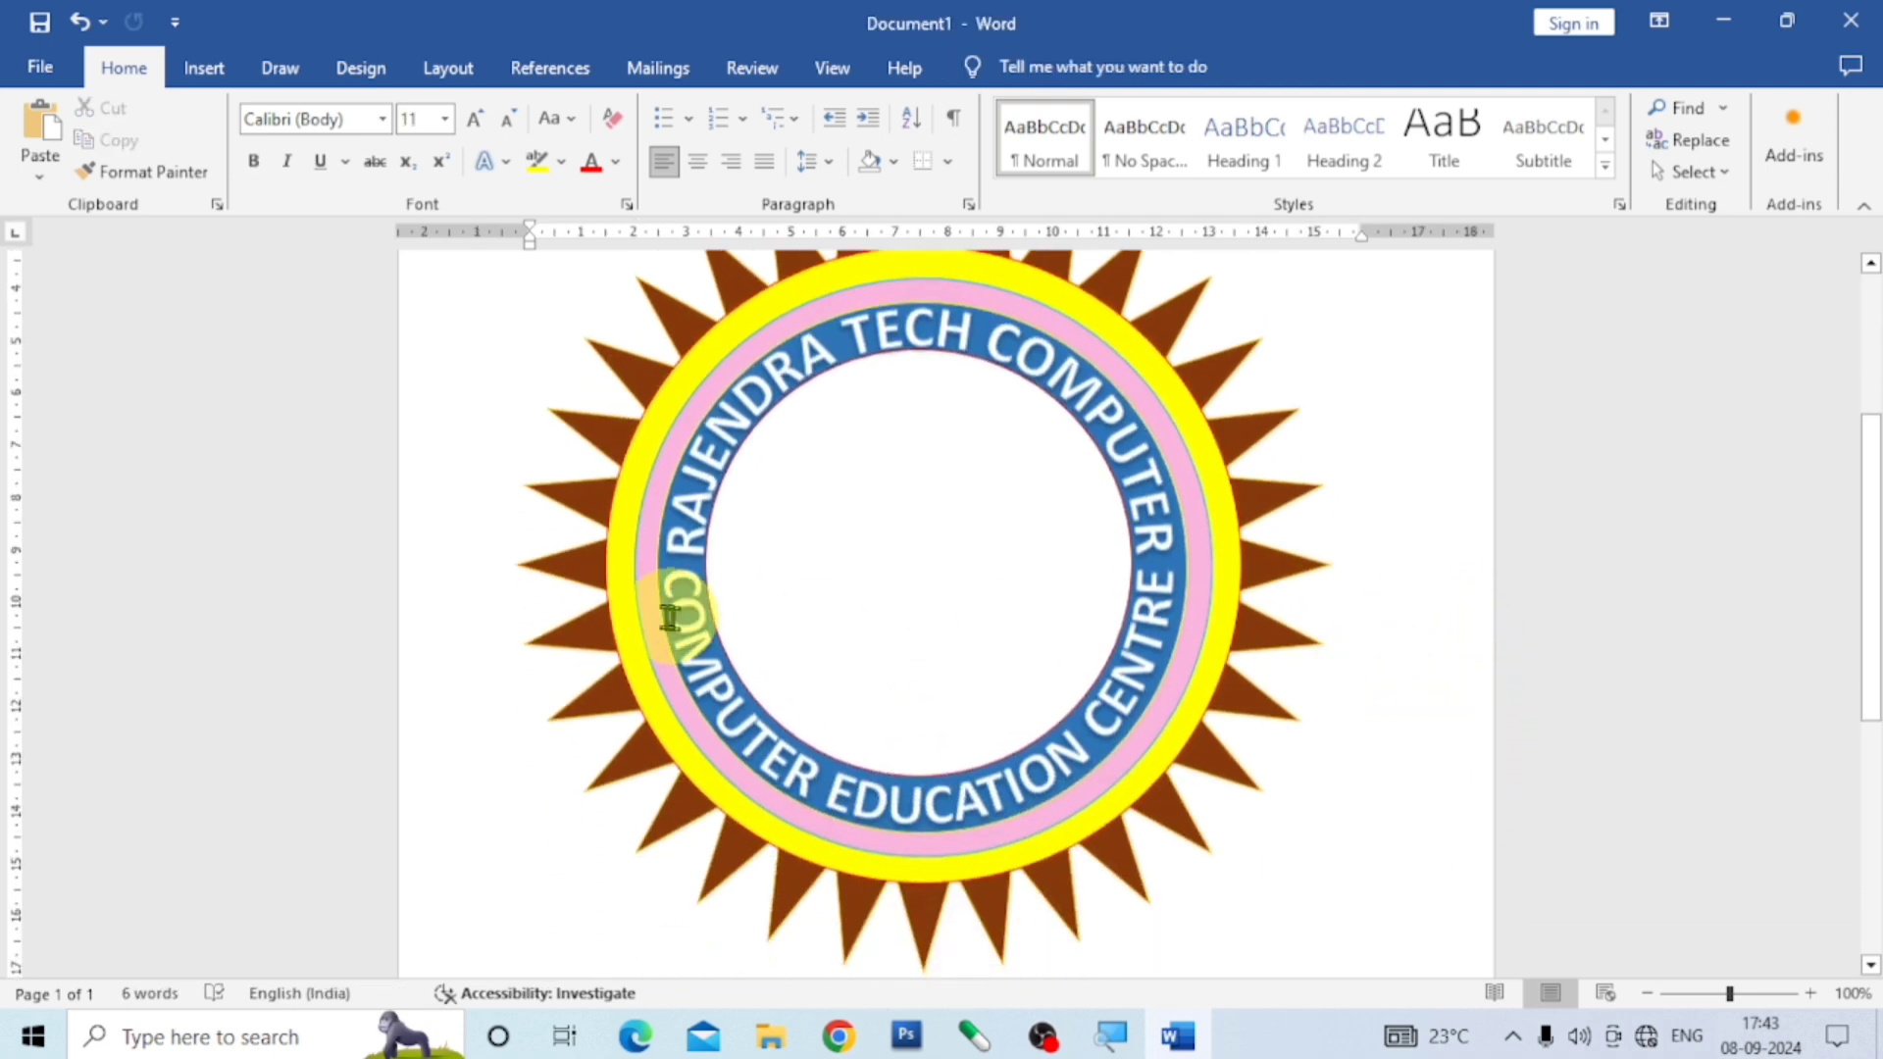
{"action": "double_click", "coordinate": [685, 564]}
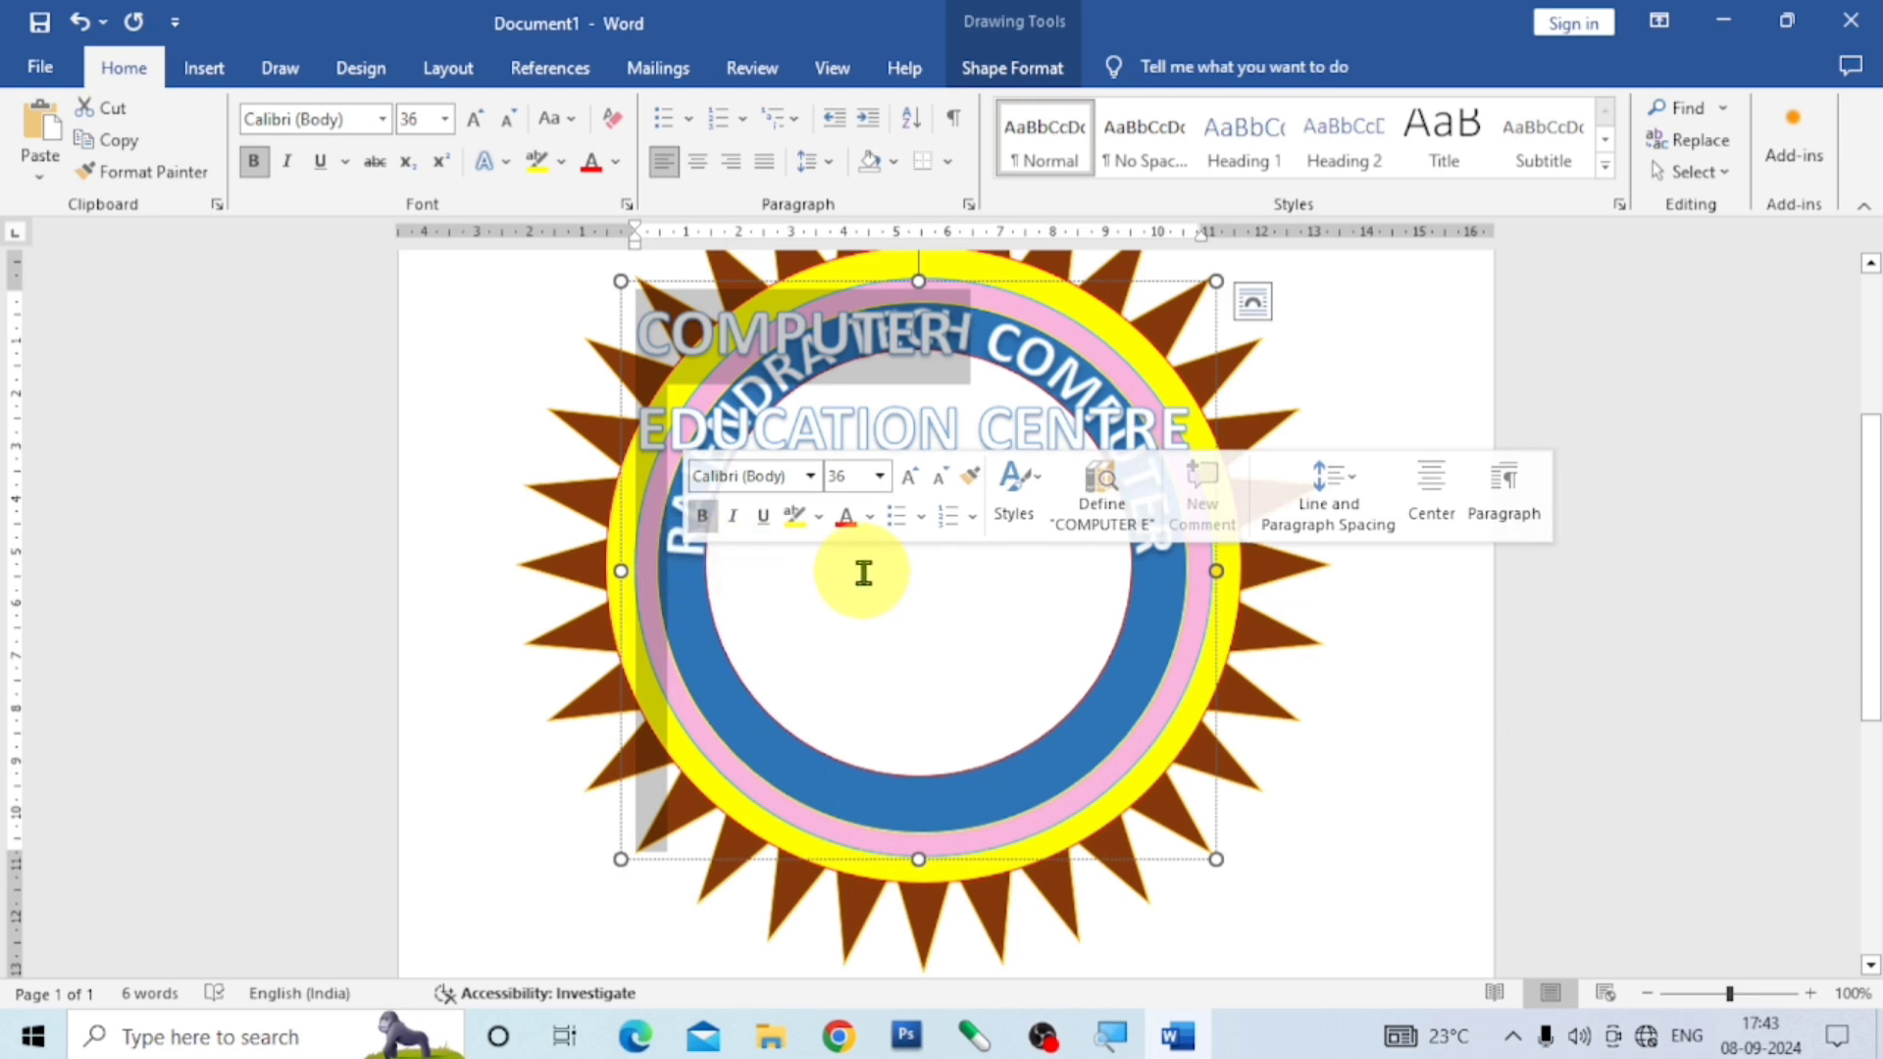
{"action": "scroll", "coordinate": [1101, 551], "scroll_direction": "up", "scroll_amount": 1}
{"action": "scroll", "coordinate": [1099, 552], "scroll_direction": "up", "scroll_amount": 1}
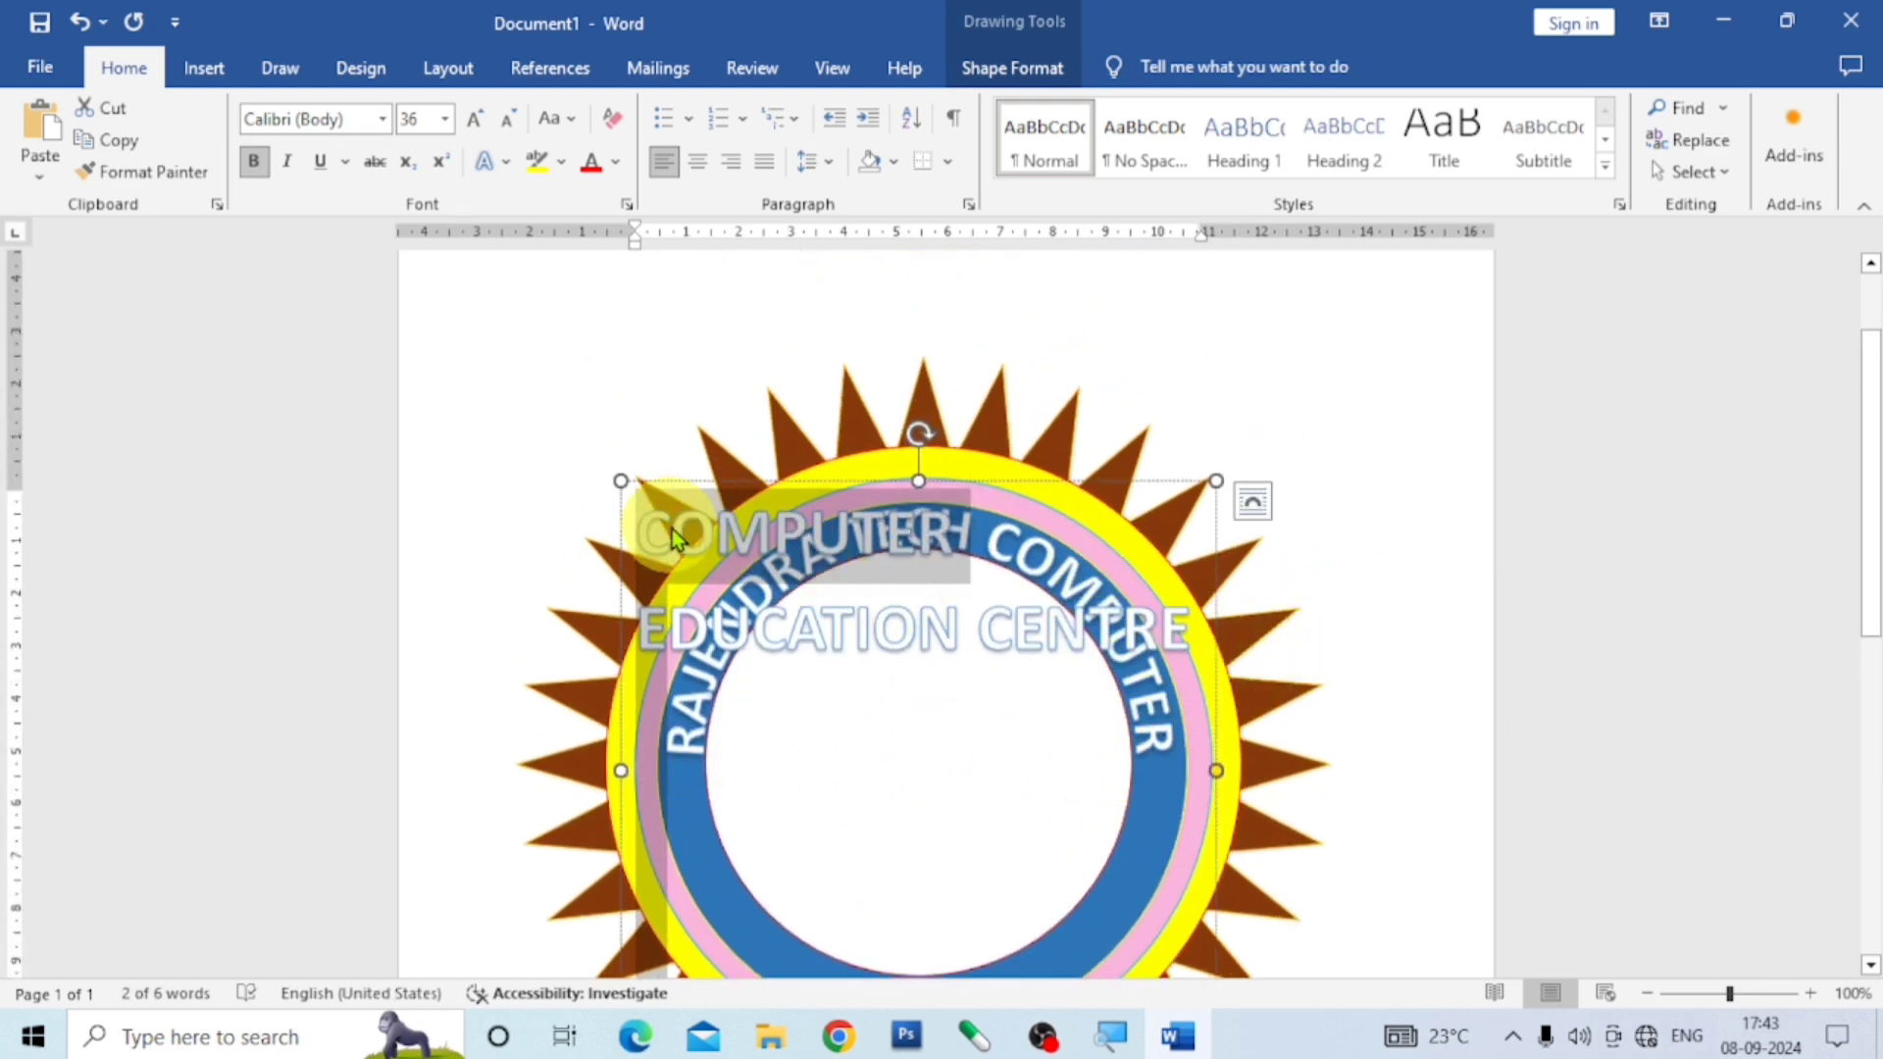
{"action": "left_click", "coordinate": [644, 545]}
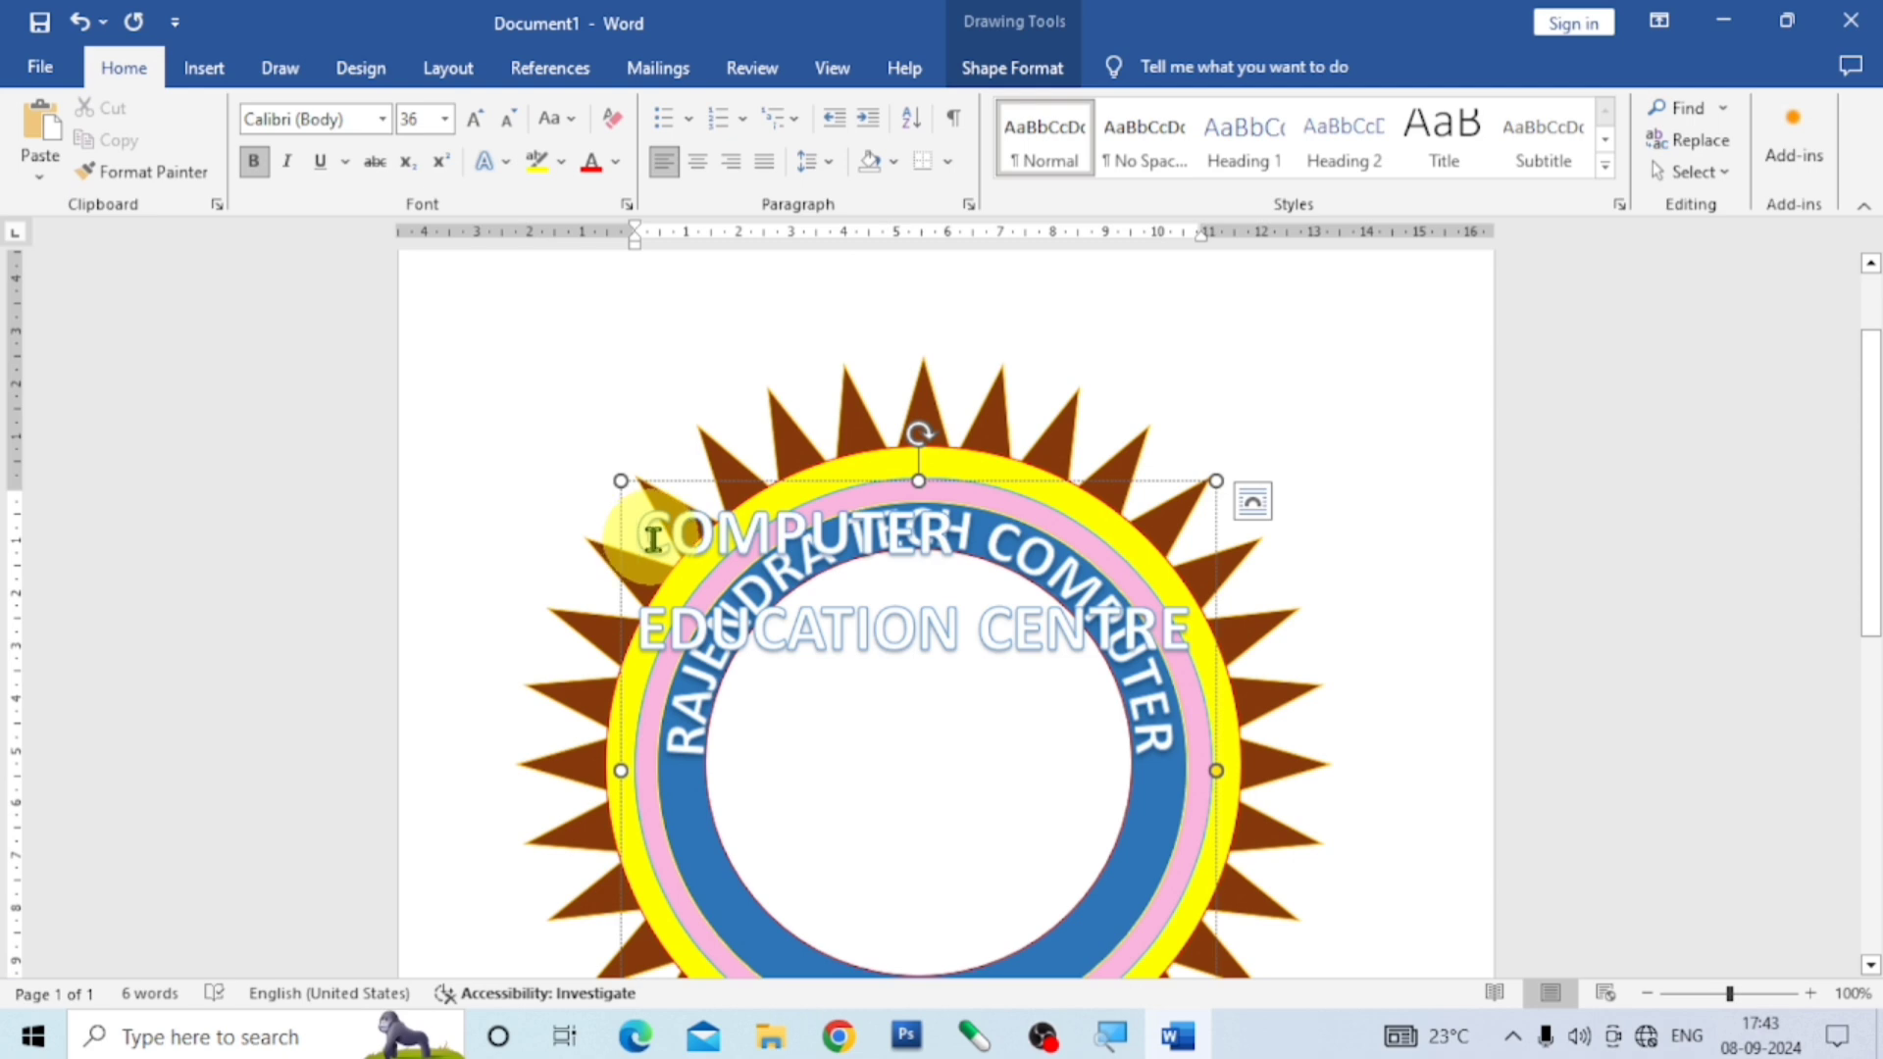
{"action": "type", "text": "*"}
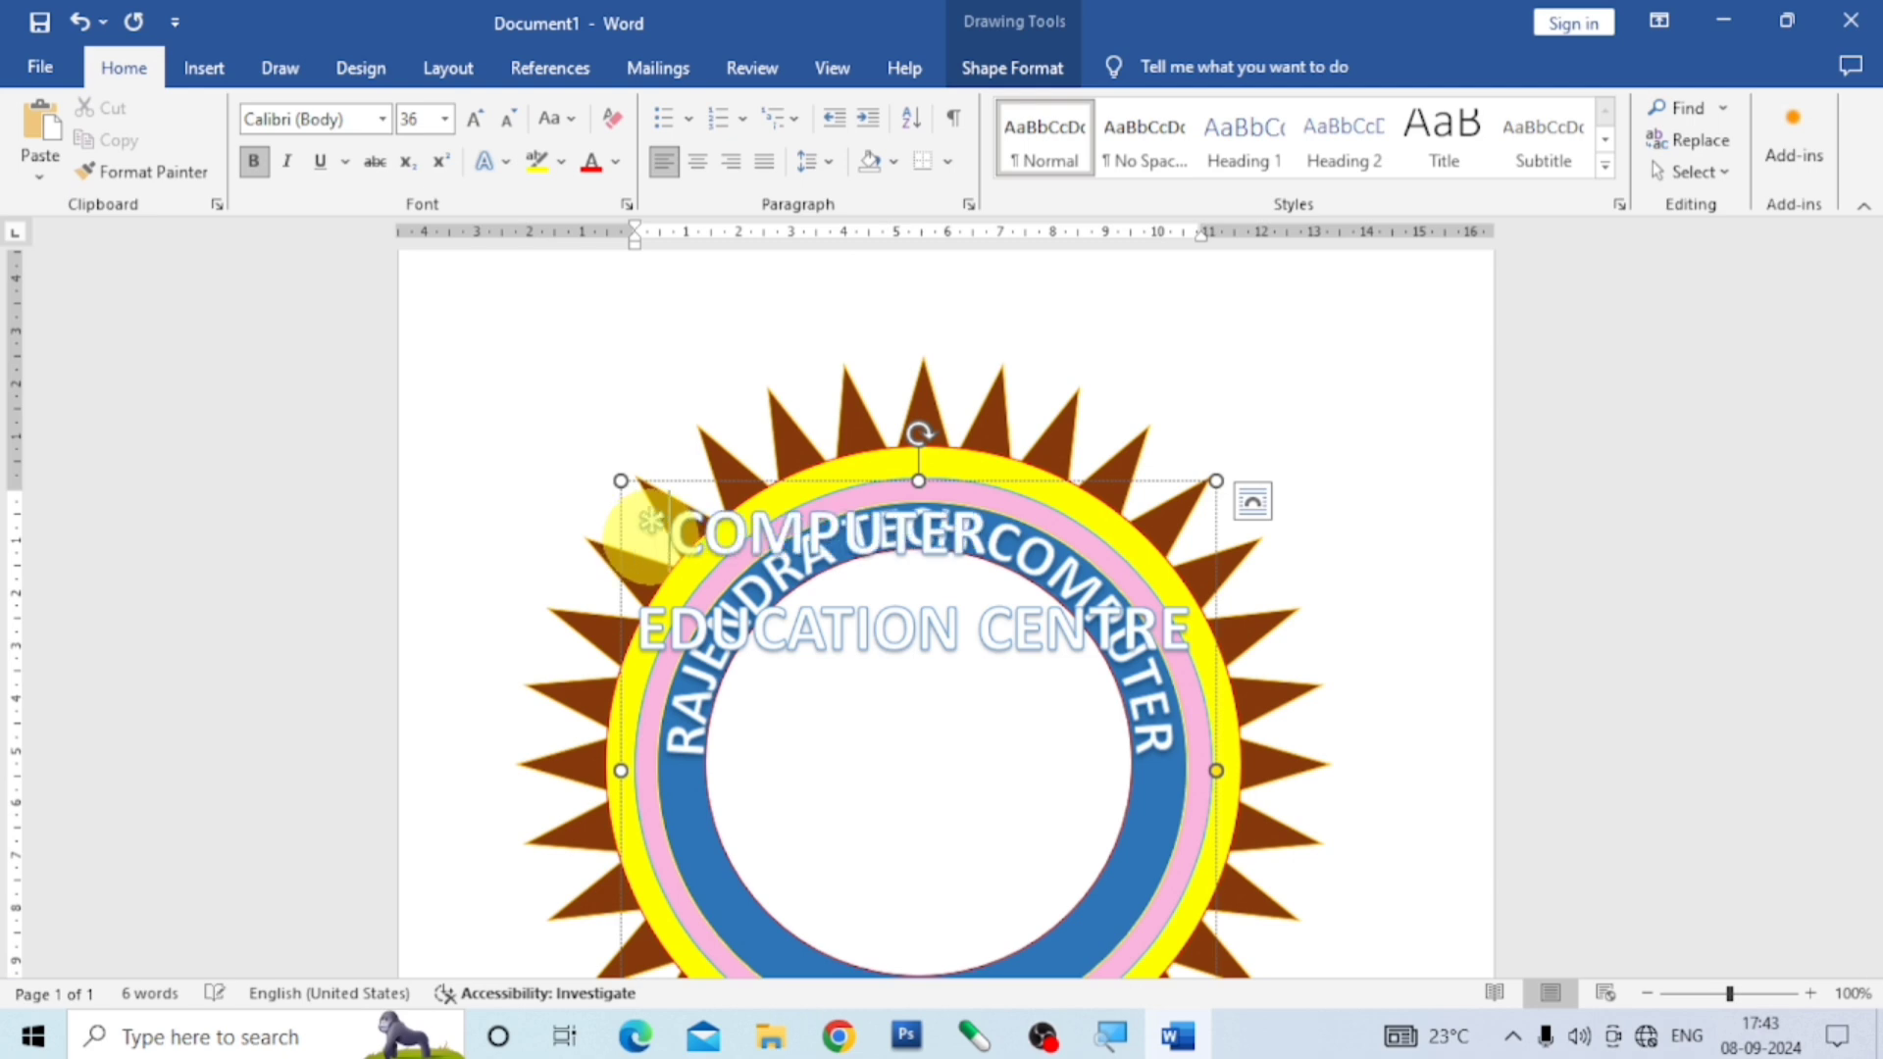
{"action": "left_click", "coordinate": [1194, 635]}
{"action": "type", "text": "*"}
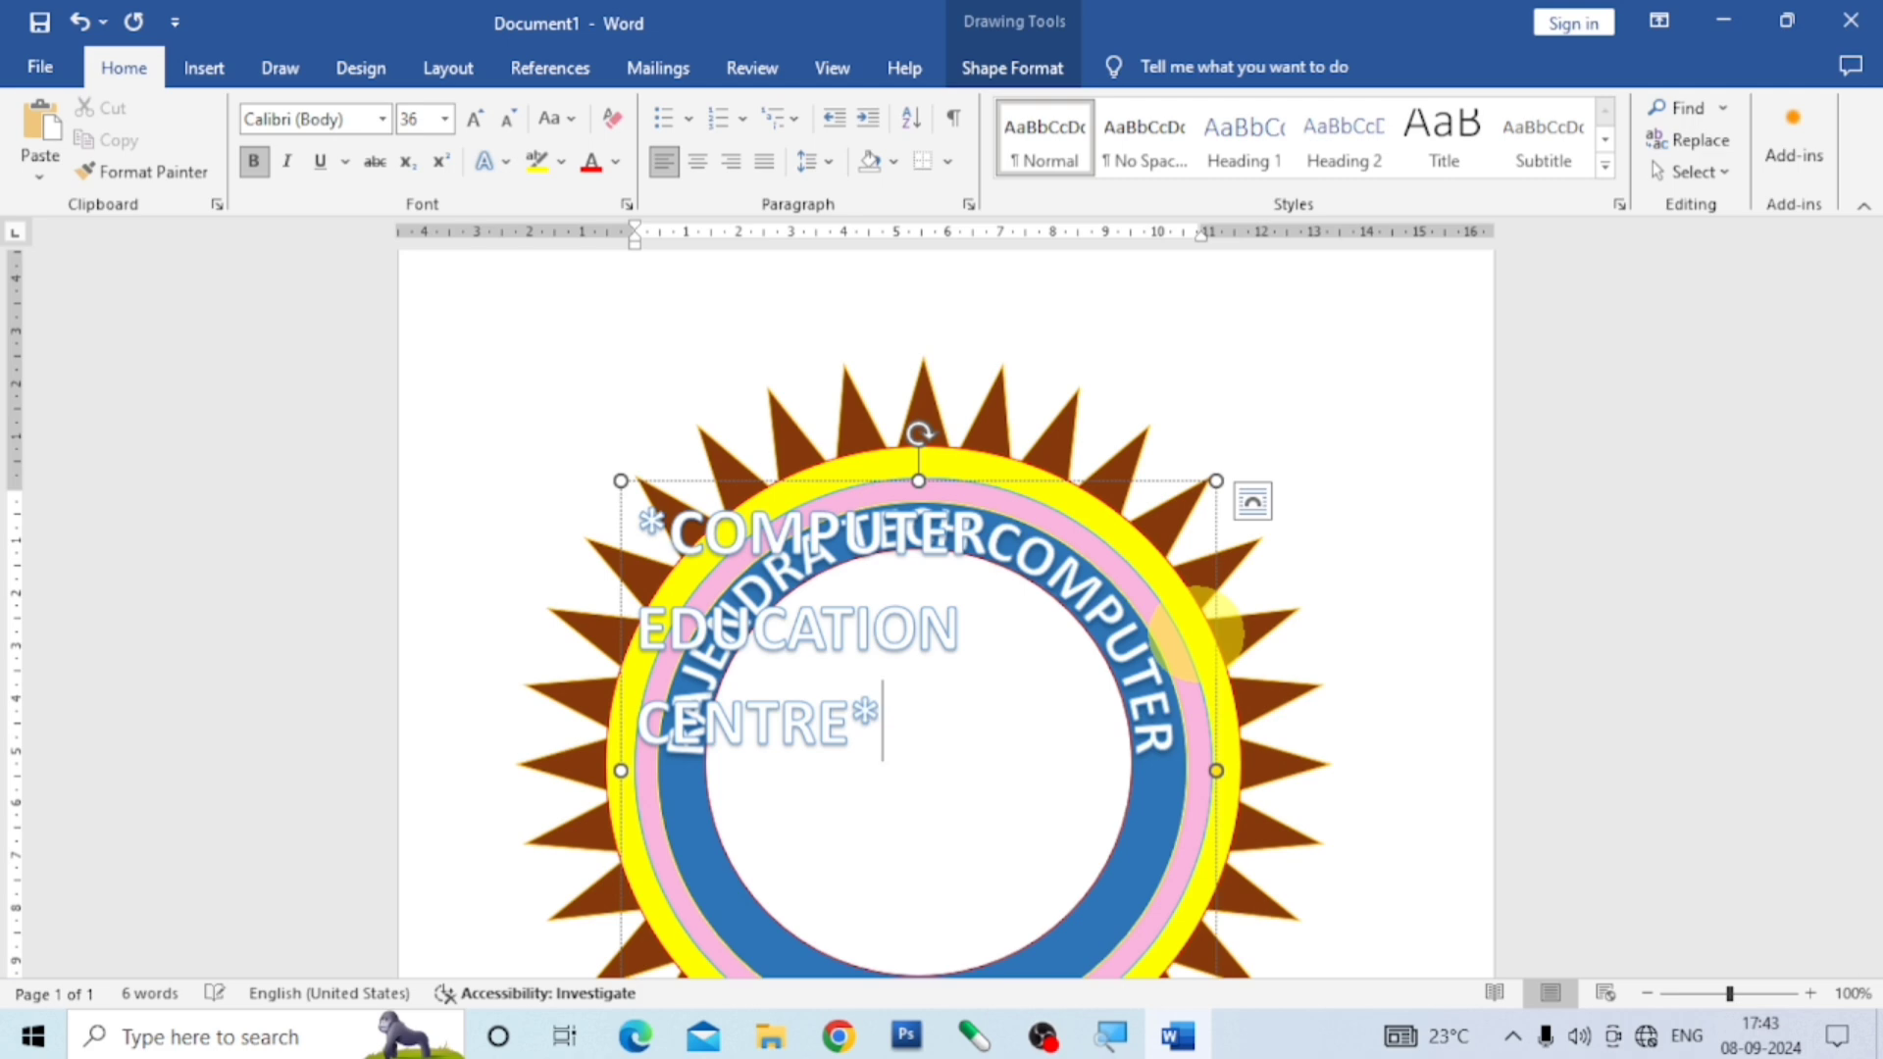
{"action": "left_click", "coordinate": [1307, 669]}
{"action": "scroll", "coordinate": [1358, 669], "scroll_direction": "down", "scroll_amount": 4}
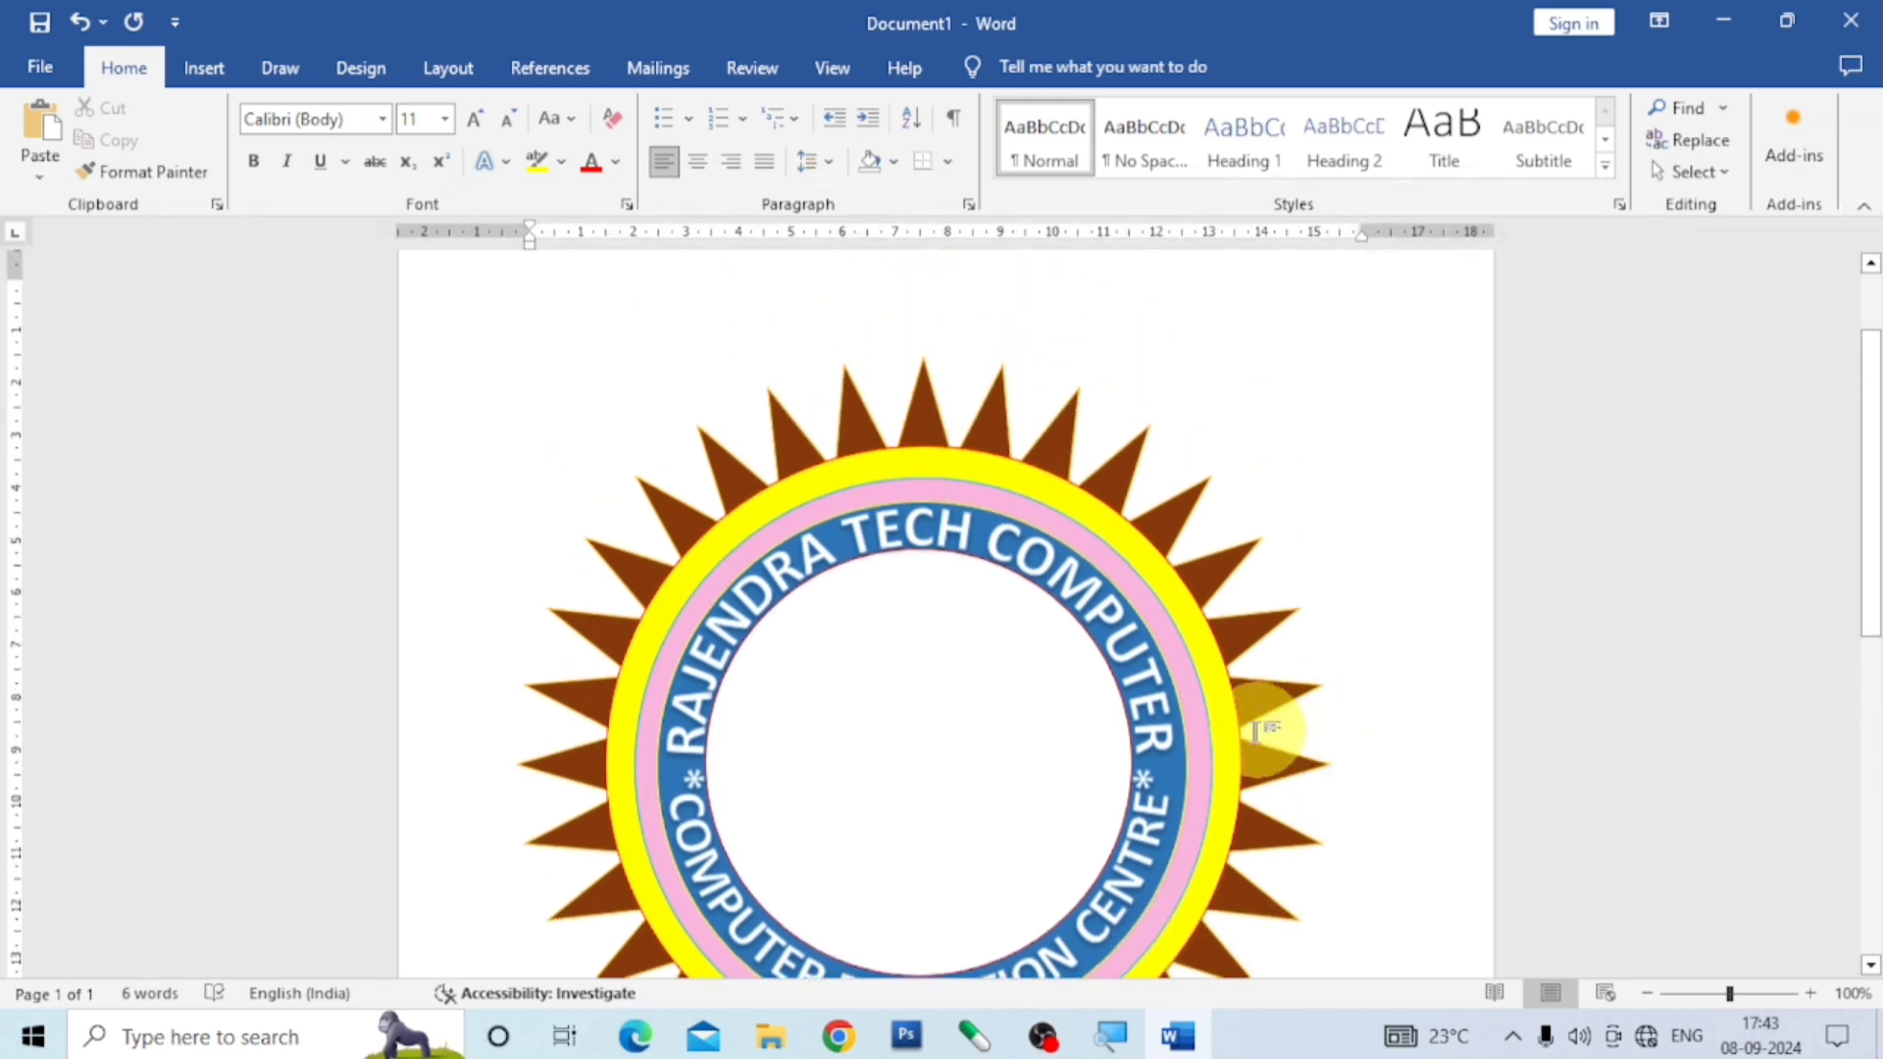
{"action": "scroll", "coordinate": [894, 597], "scroll_direction": "down", "scroll_amount": 3}
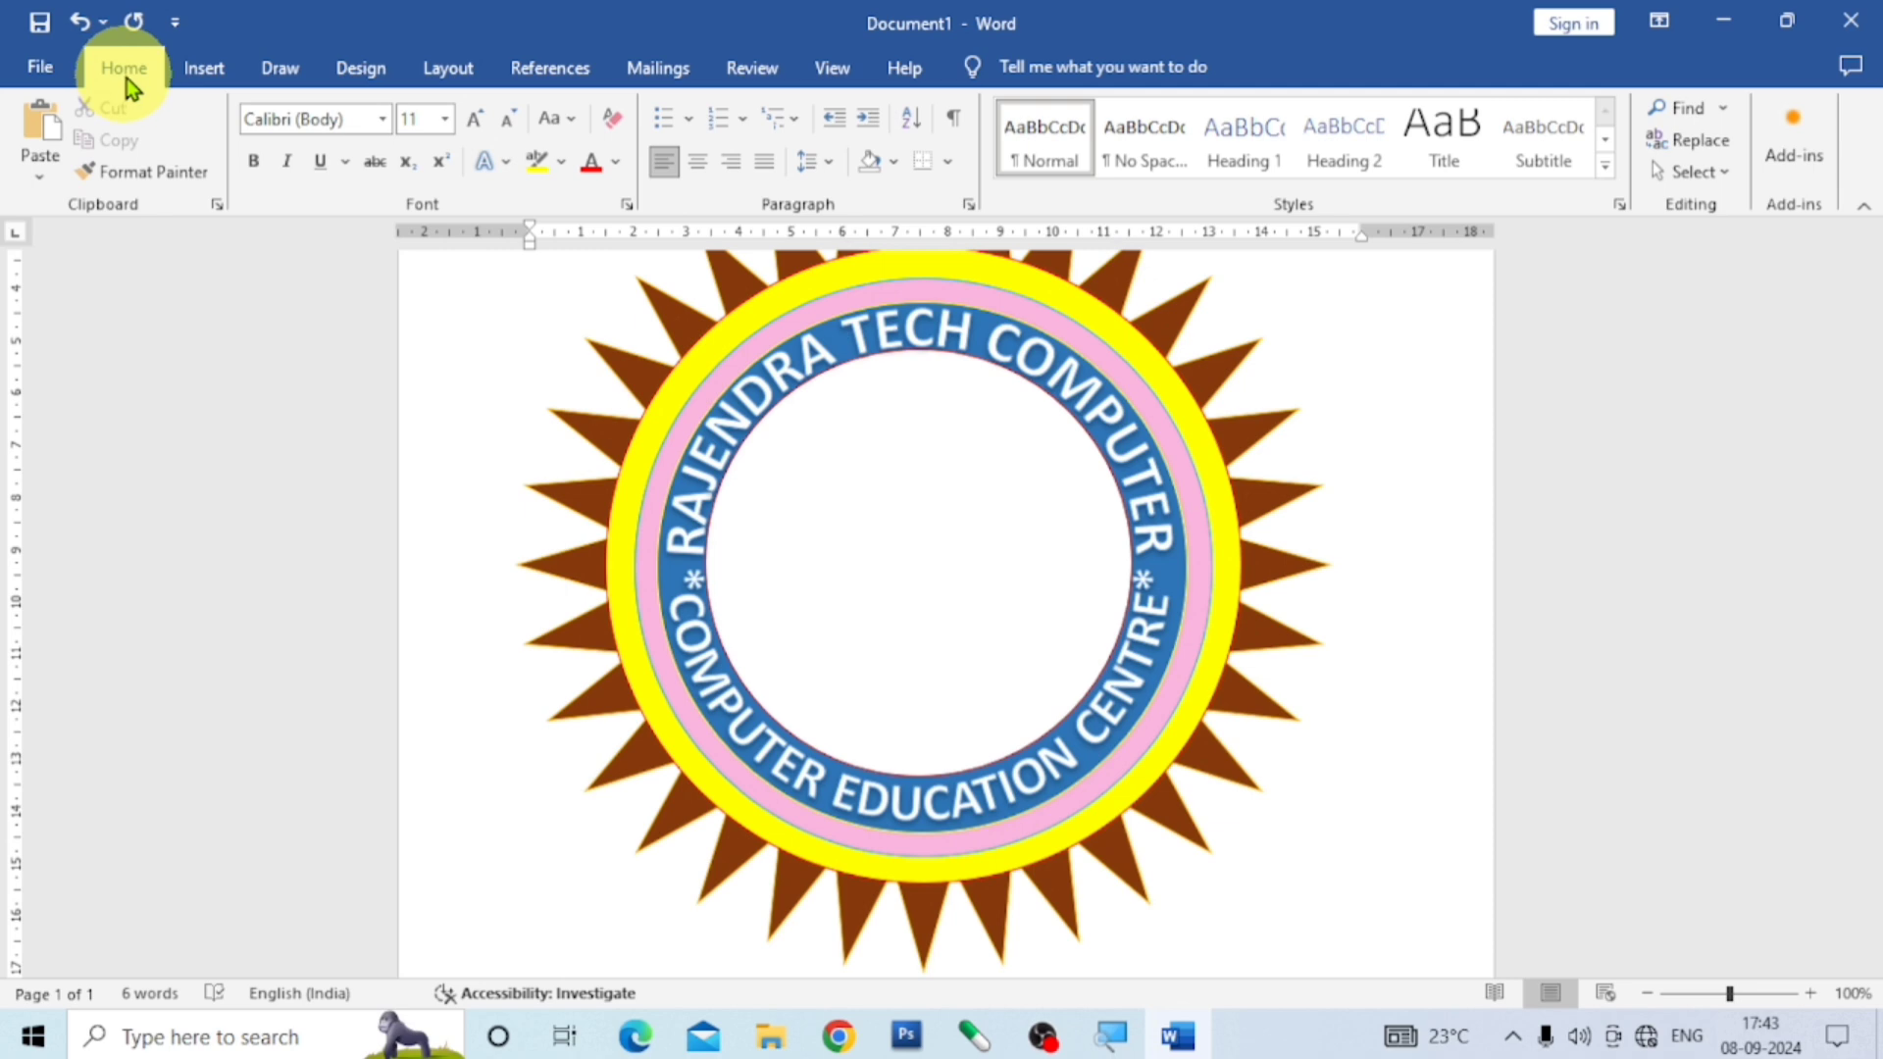
Open the Selection pane and select Oval 8, the white circle in the centre of the logo.
{"action": "left_click", "coordinate": [204, 70]}
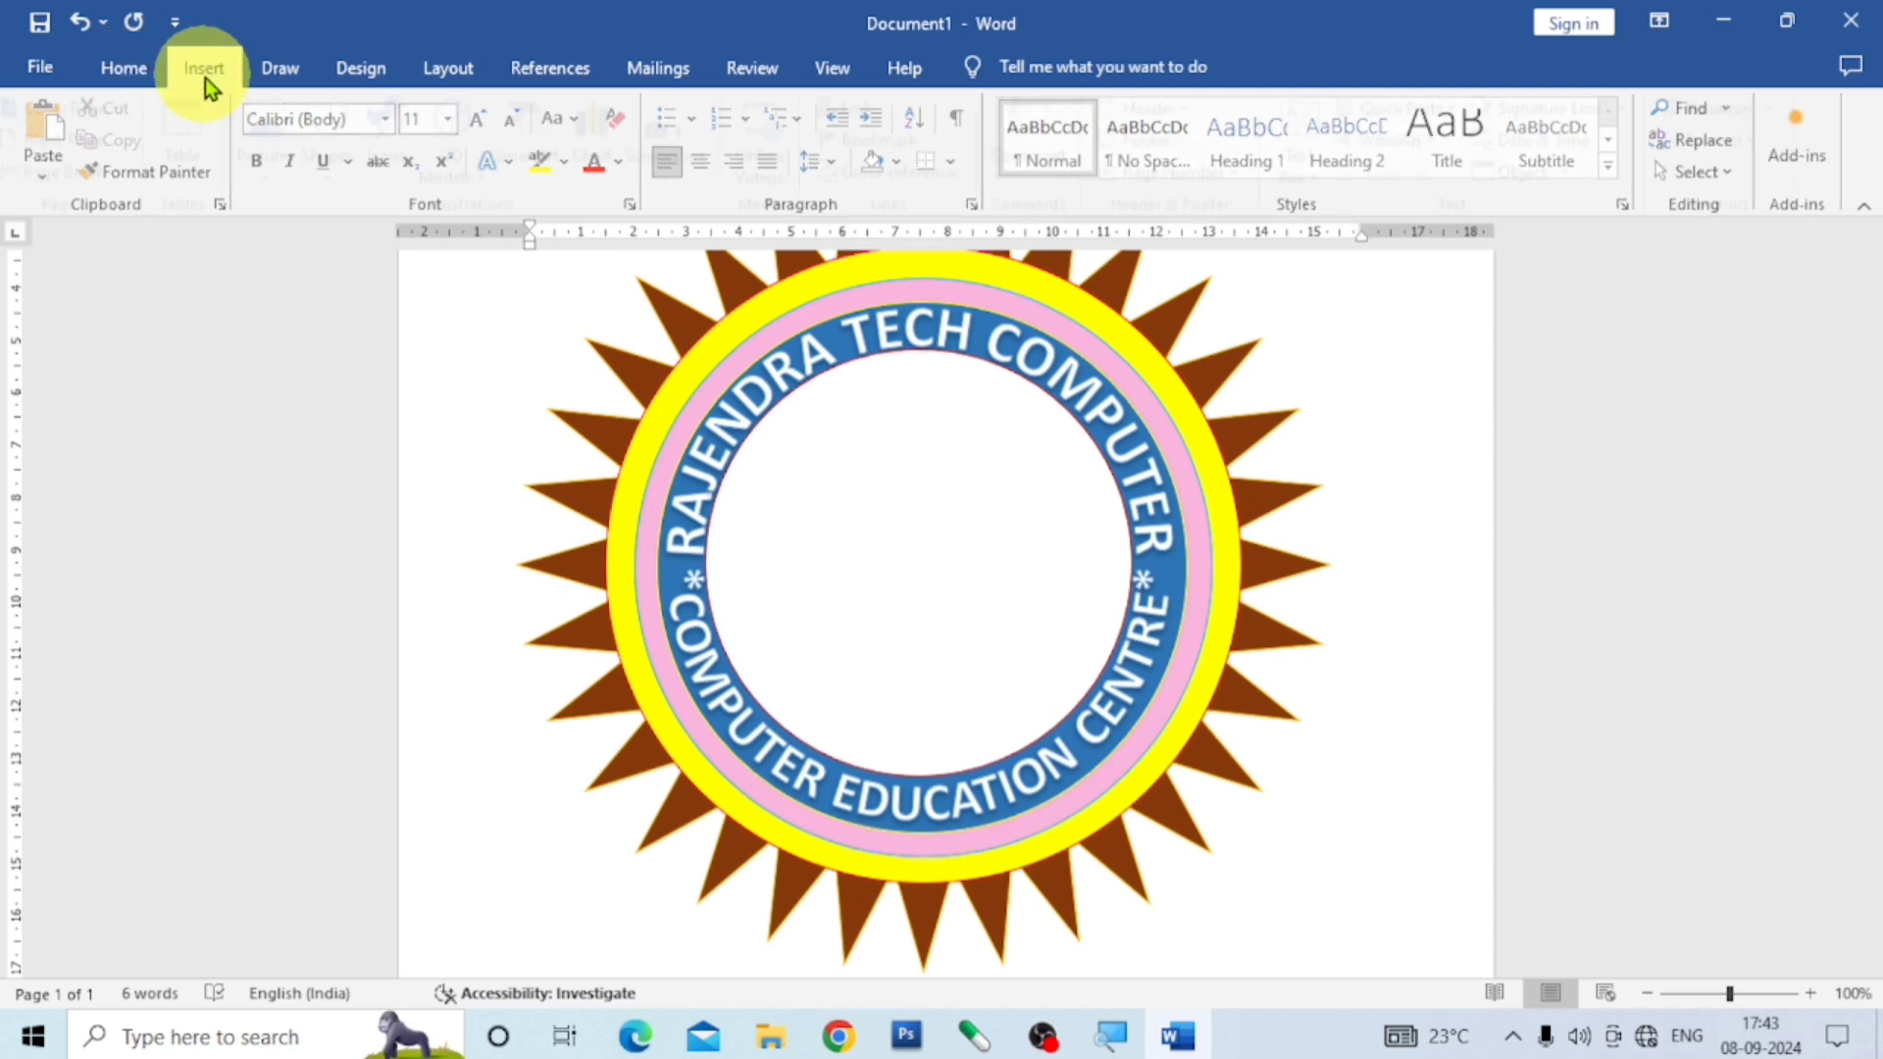
{"action": "left_click", "coordinate": [124, 68]}
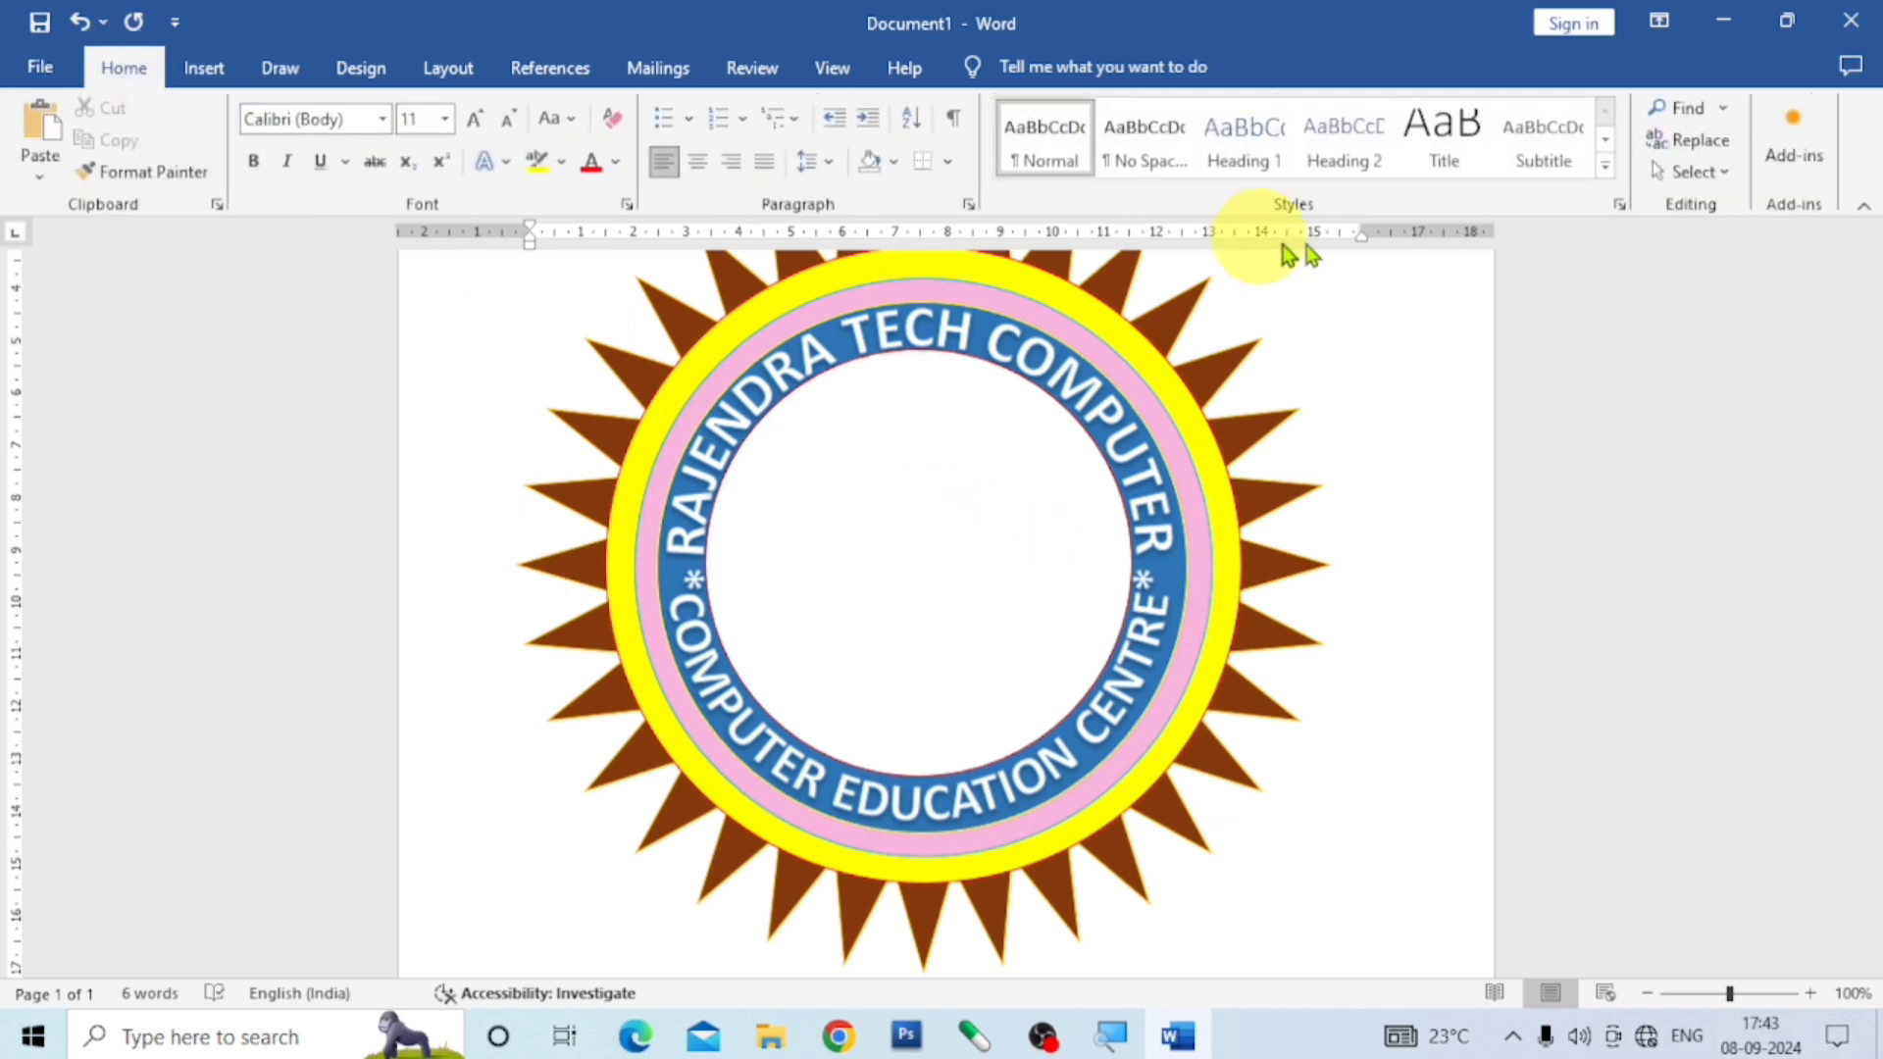
{"action": "left_click", "coordinate": [1725, 175]}
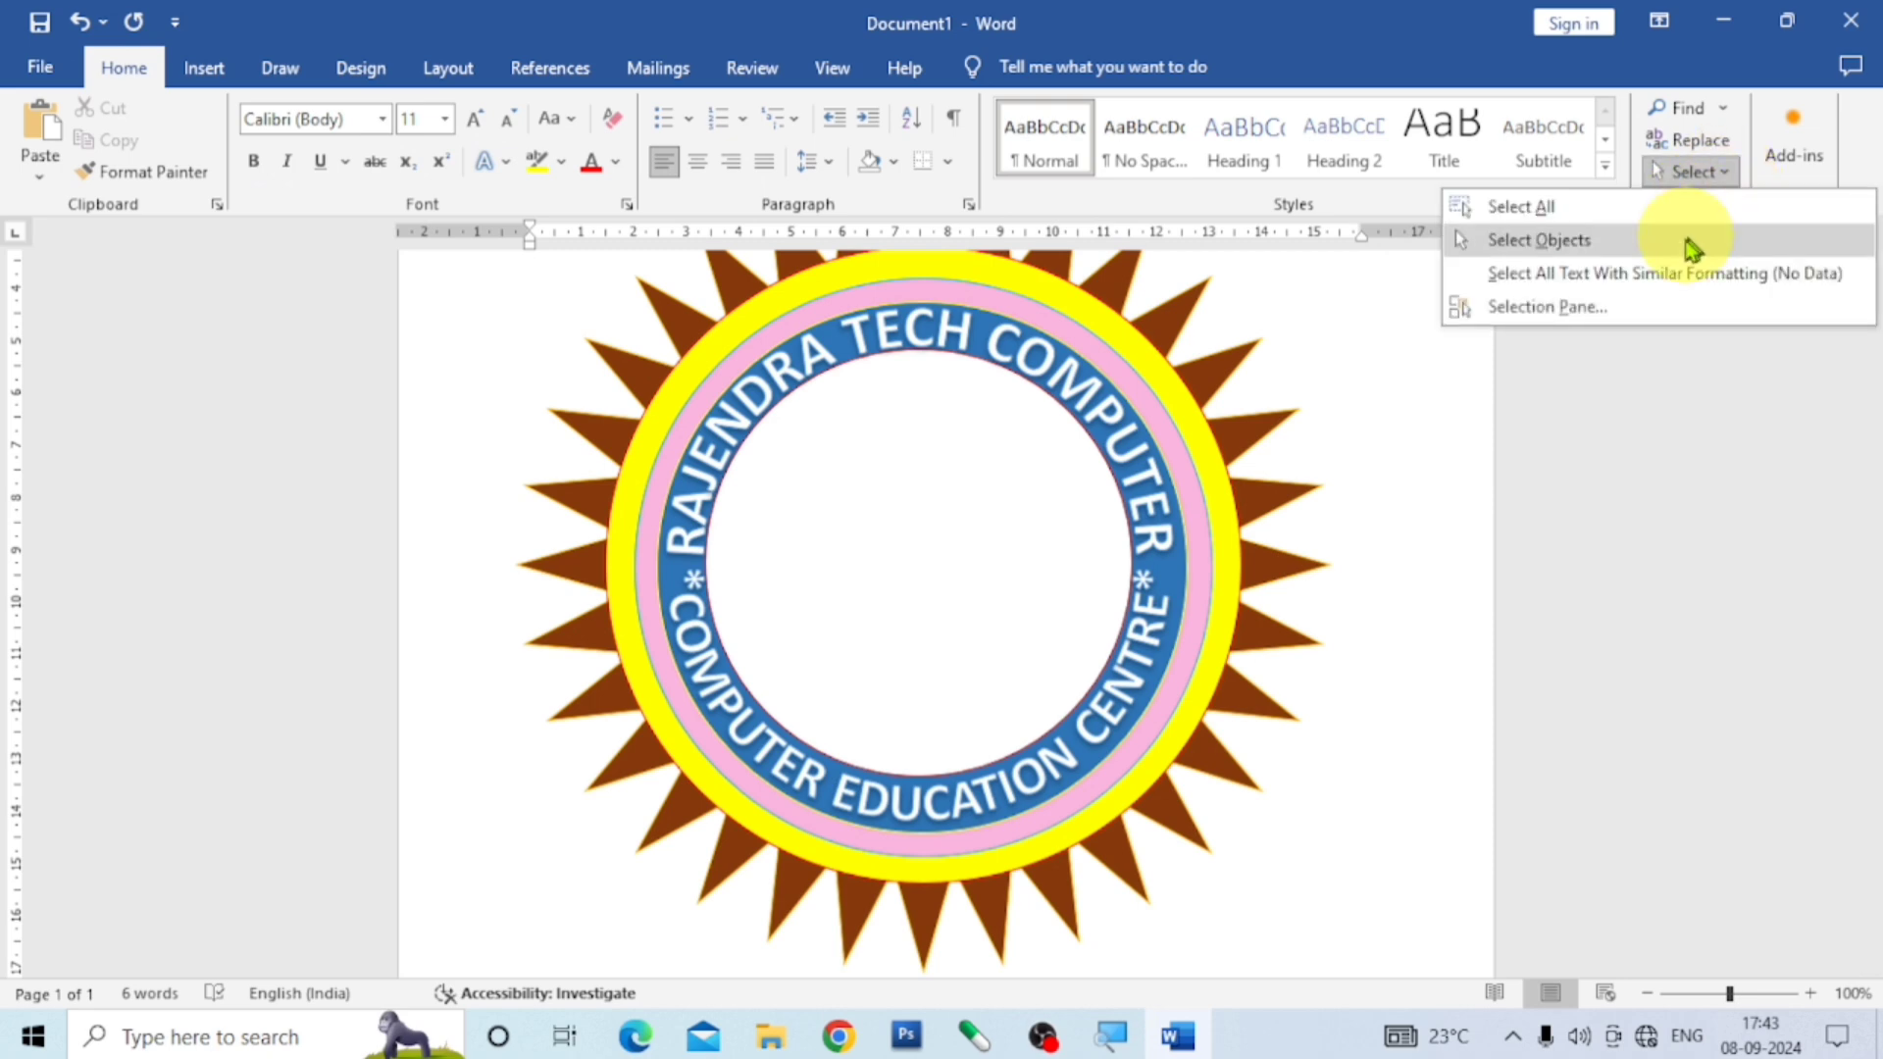
{"action": "left_click", "coordinate": [1574, 307]}
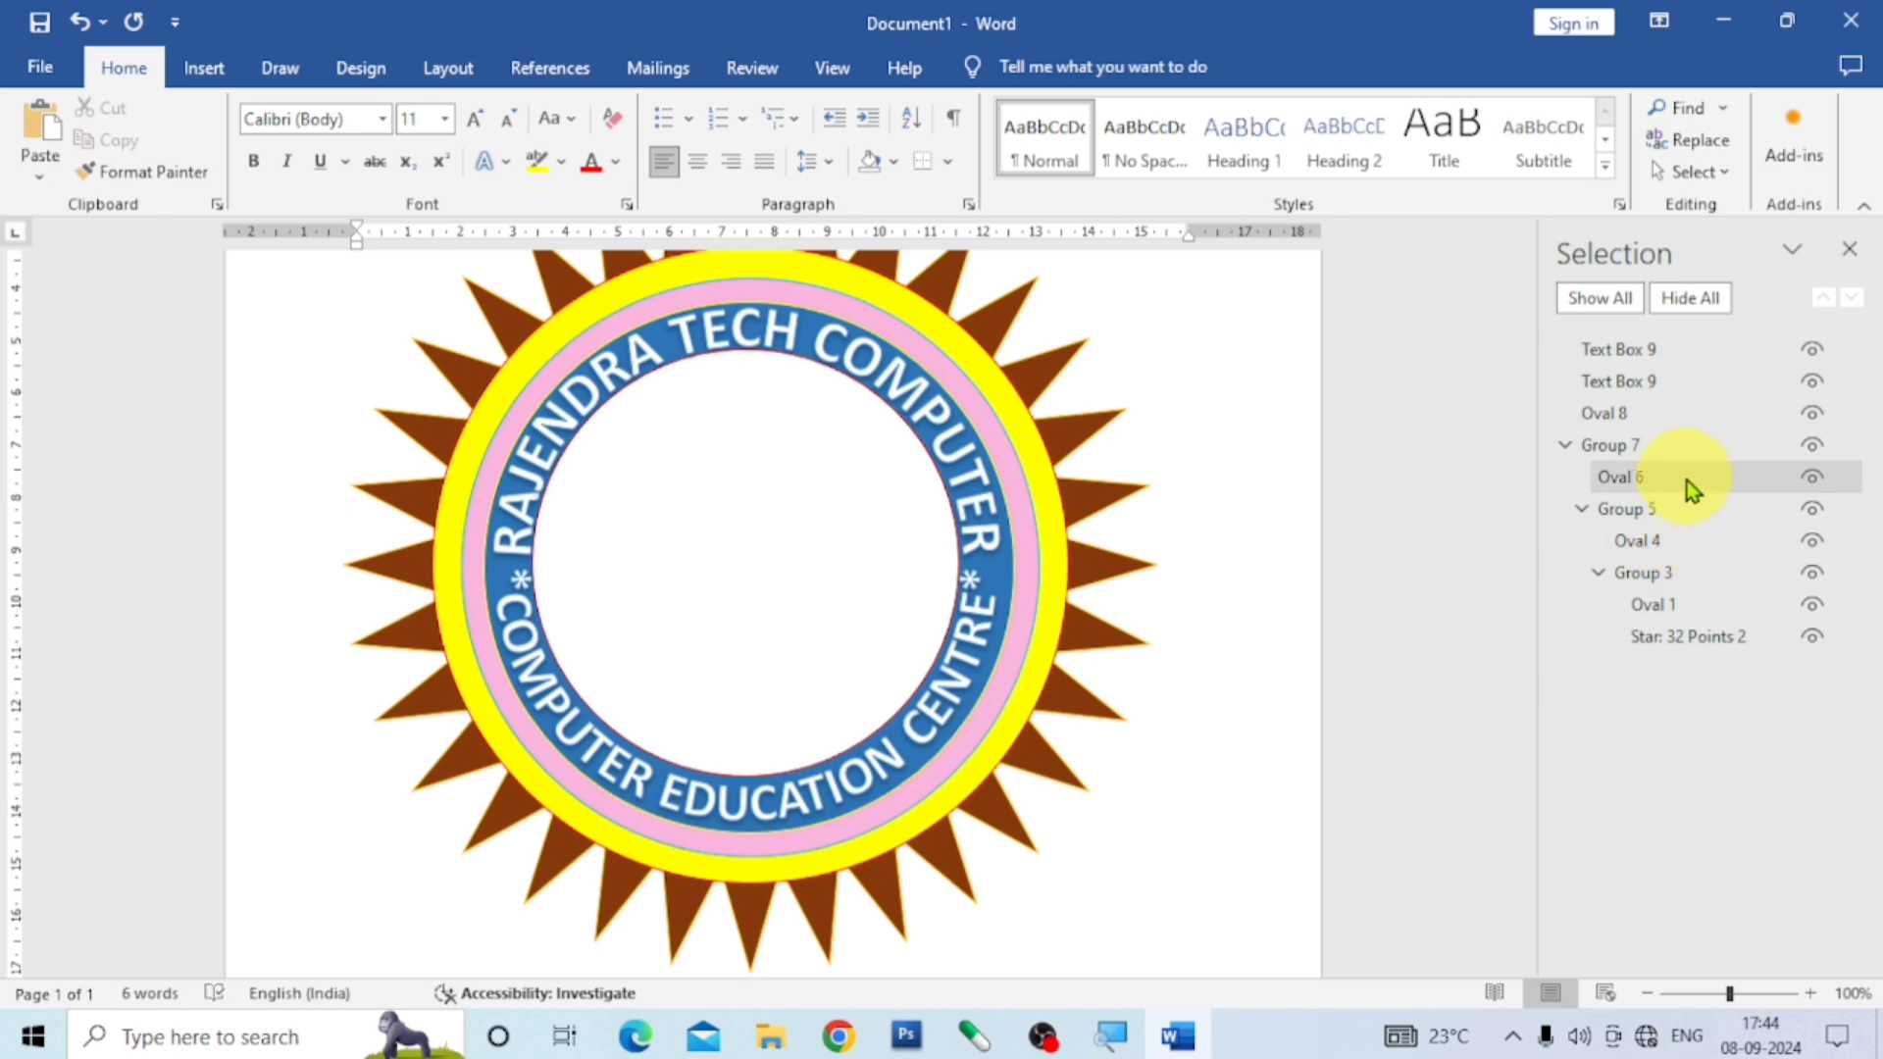
{"action": "left_click", "coordinate": [1624, 414]}
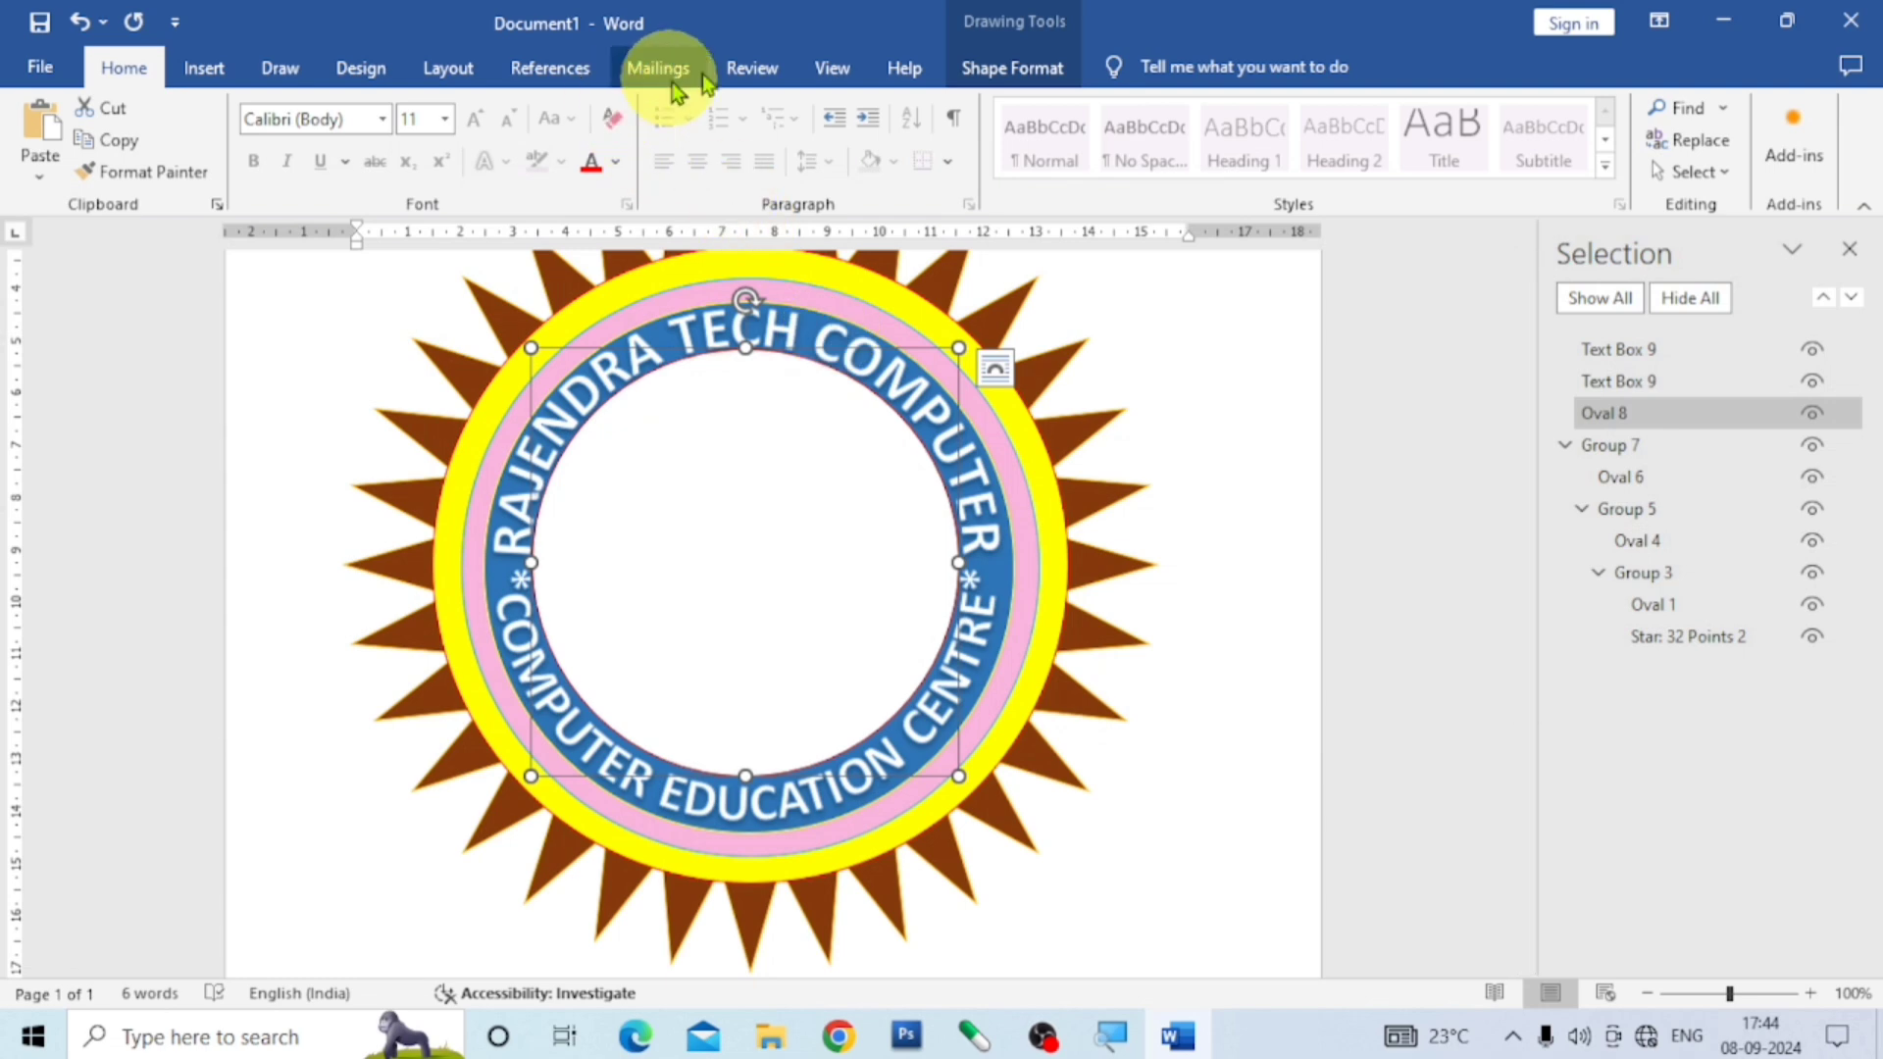
Fill the central circle with the w4 picture from the imgs folder on the Desktop.
{"action": "left_click", "coordinate": [1013, 29]}
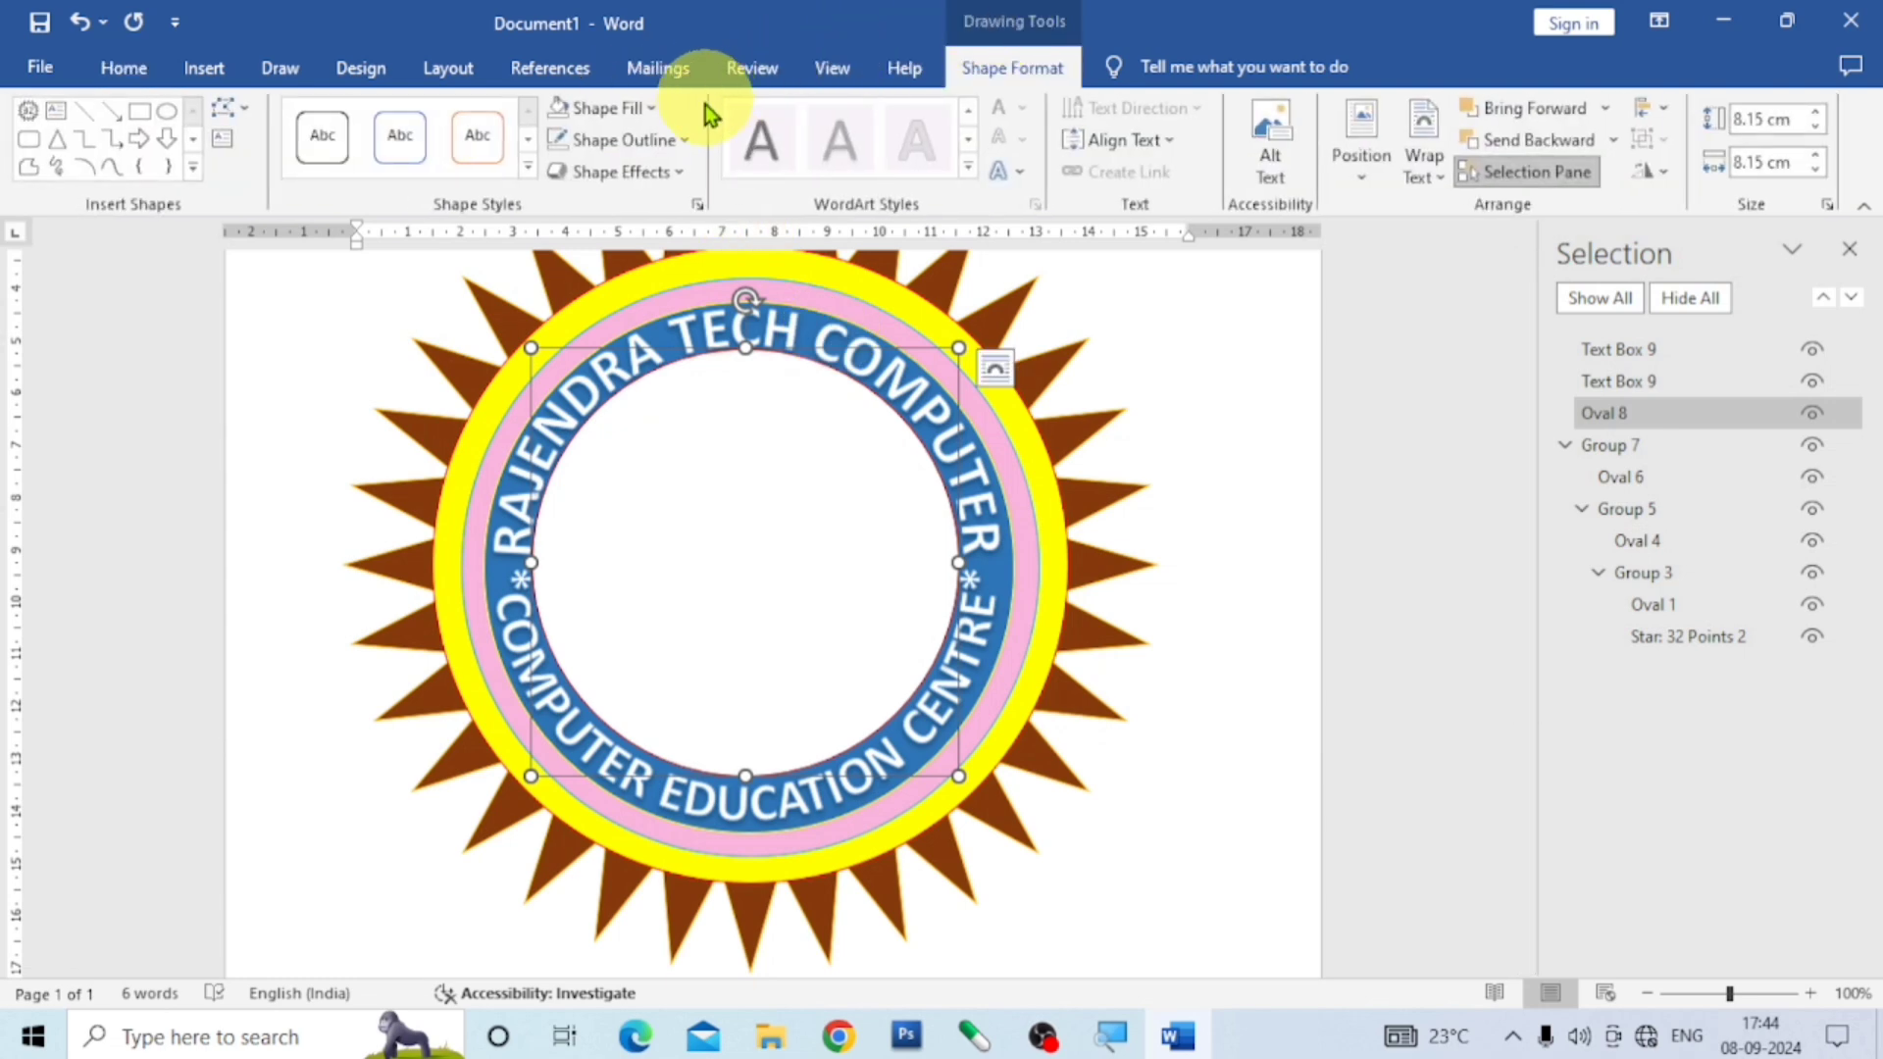
{"action": "left_click", "coordinate": [651, 108]}
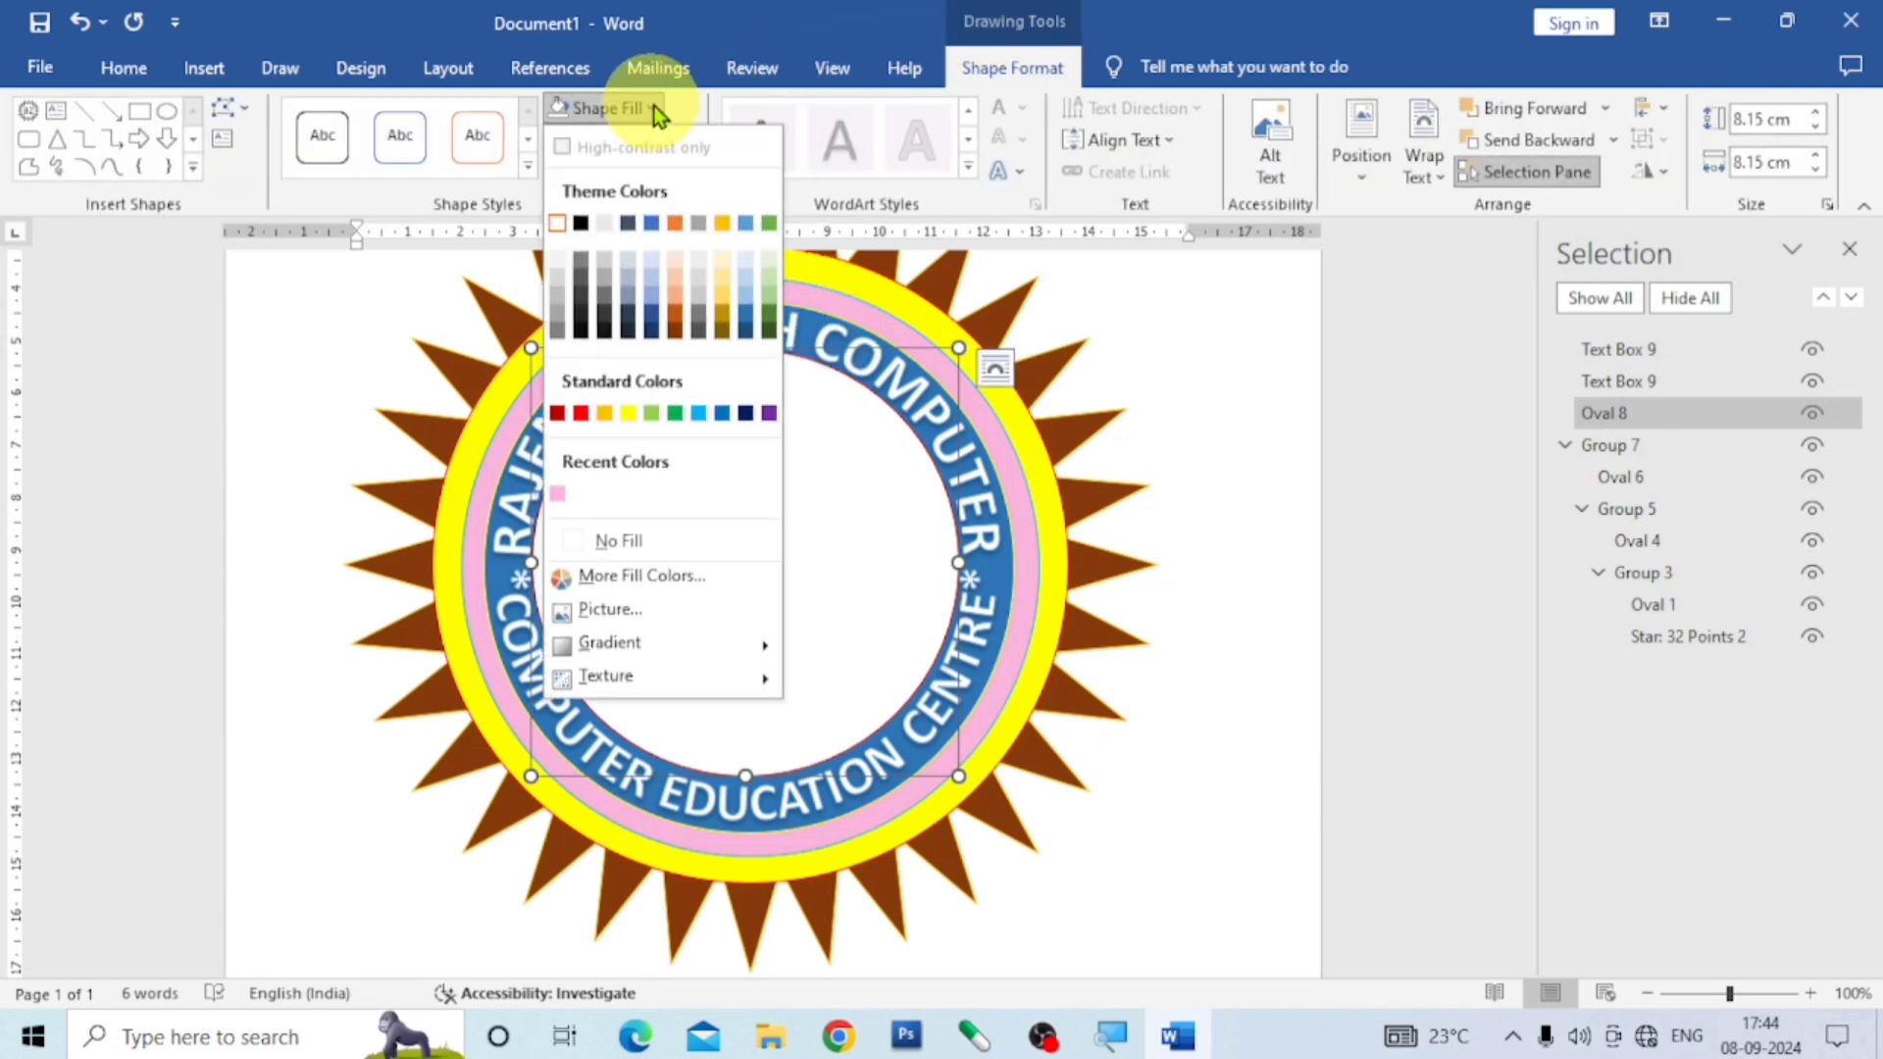
{"action": "left_click", "coordinate": [628, 609]}
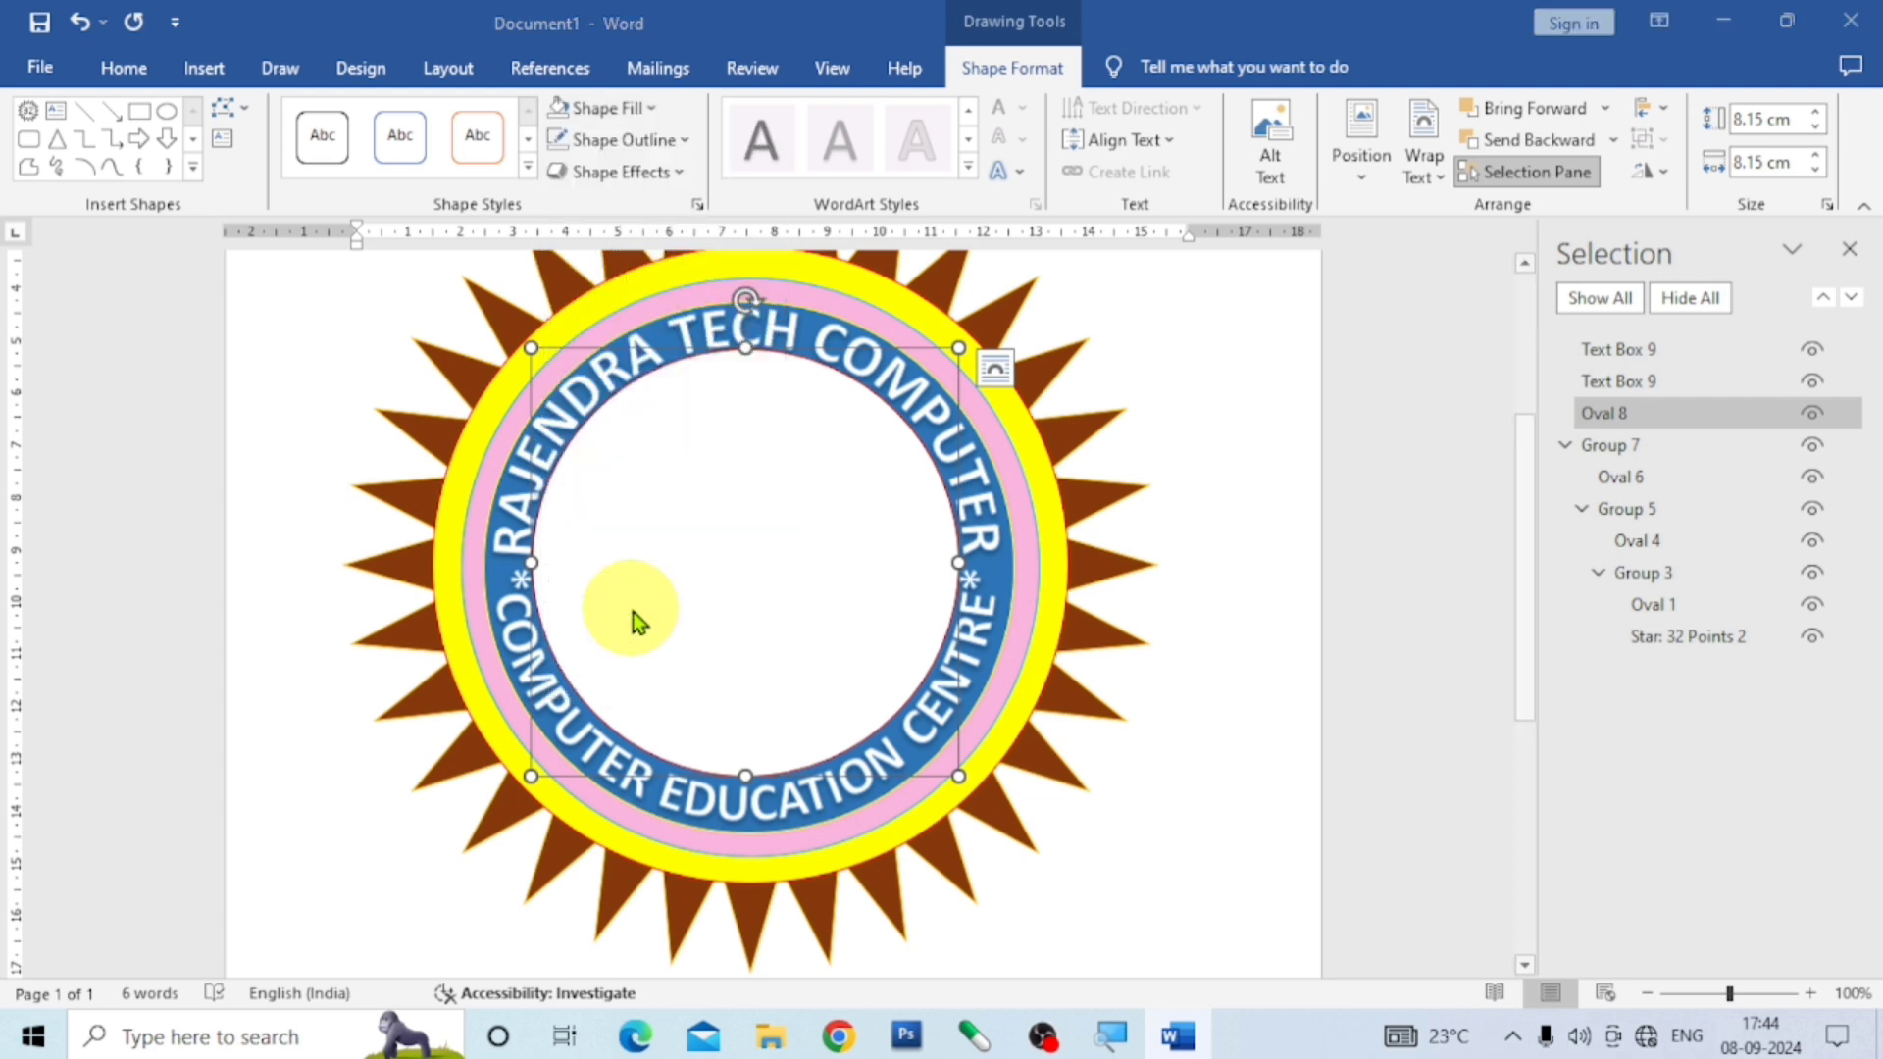
{"action": "left_click", "coordinate": [673, 404]}
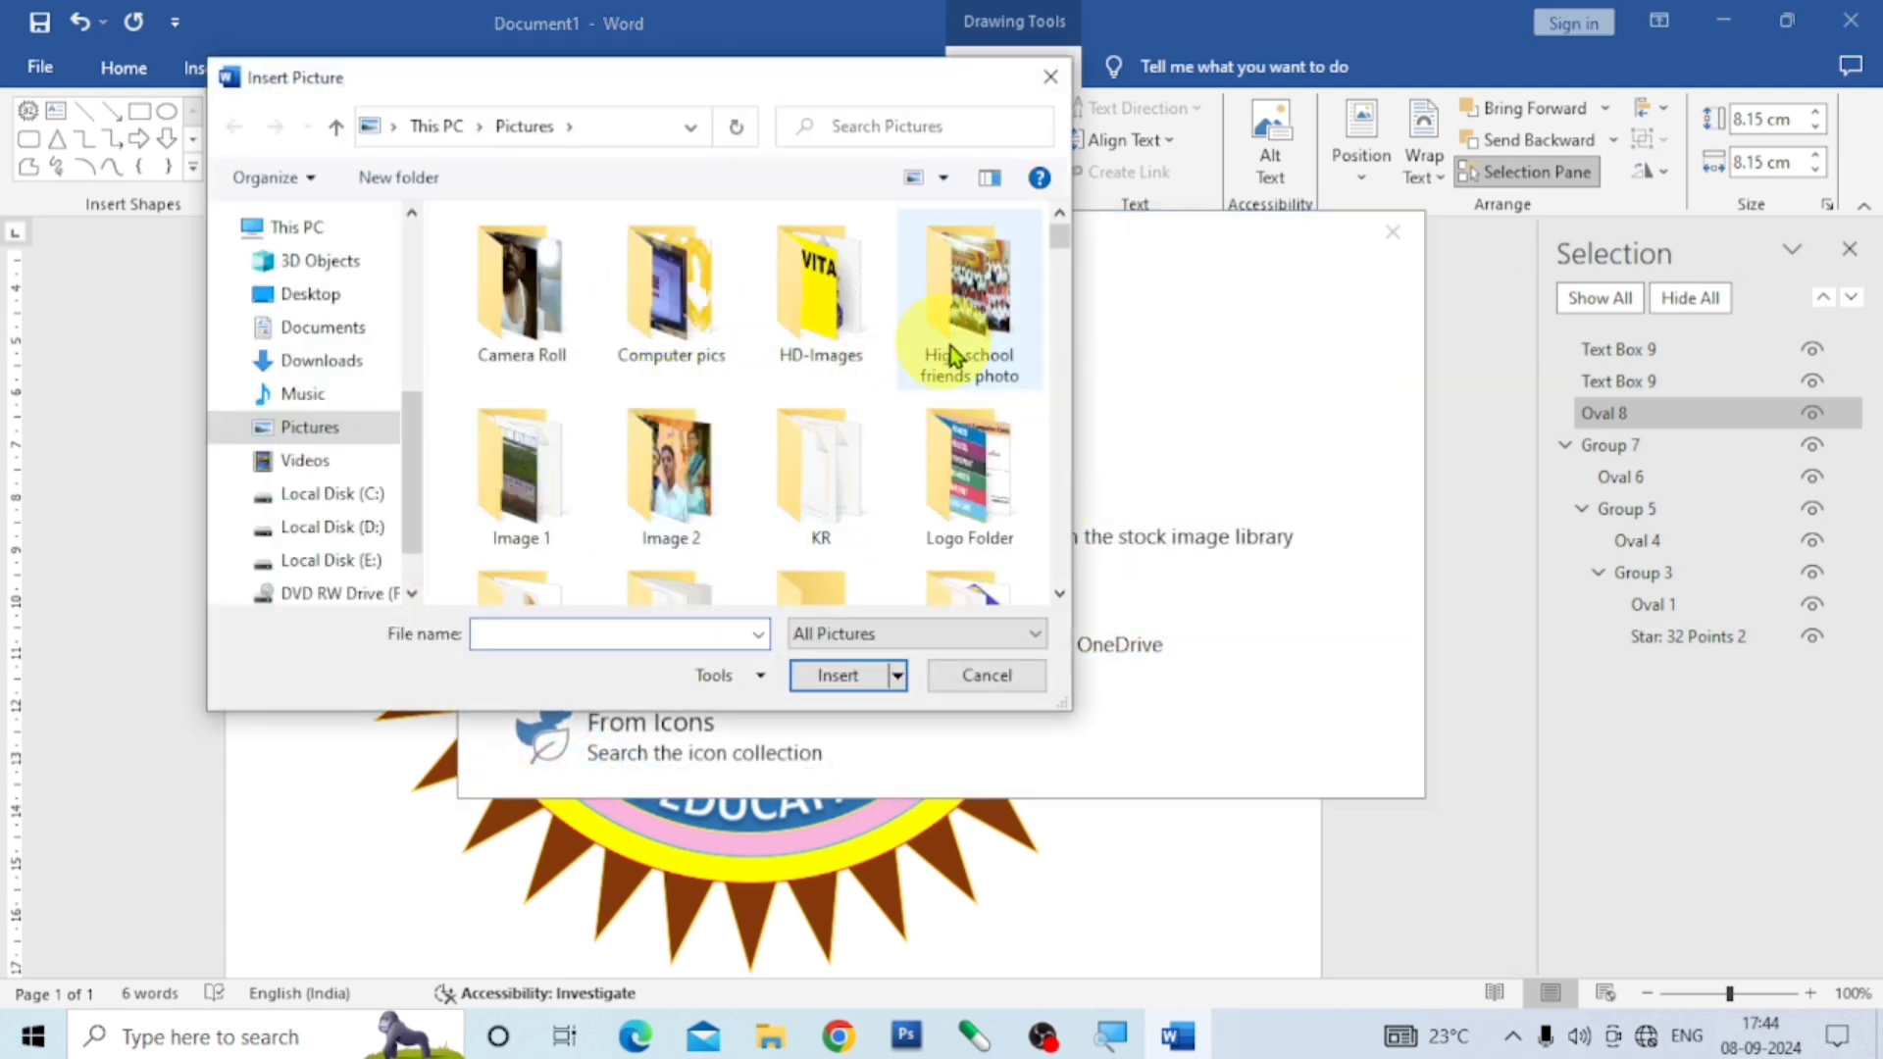
{"action": "left_click", "coordinate": [339, 300]}
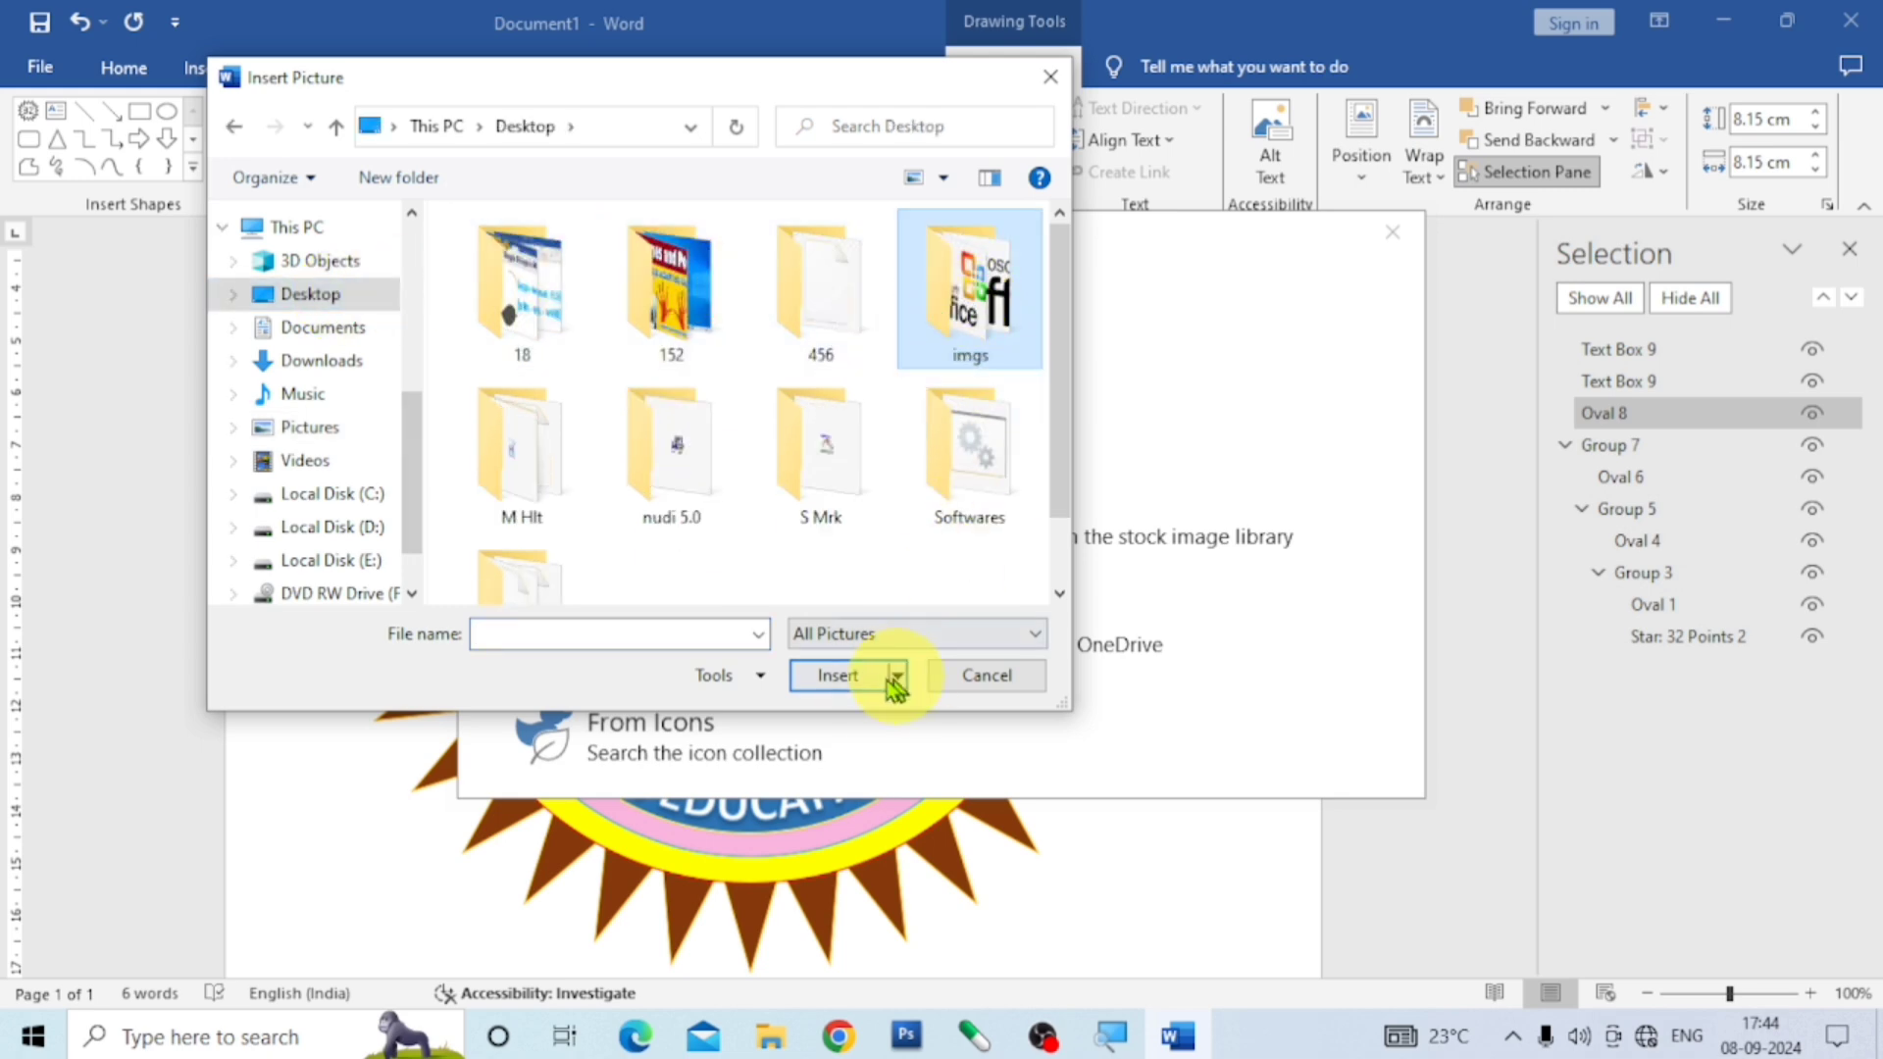
{"action": "left_click", "coordinate": [854, 674]}
{"action": "scroll", "coordinate": [874, 473], "scroll_direction": "down", "scroll_amount": 5}
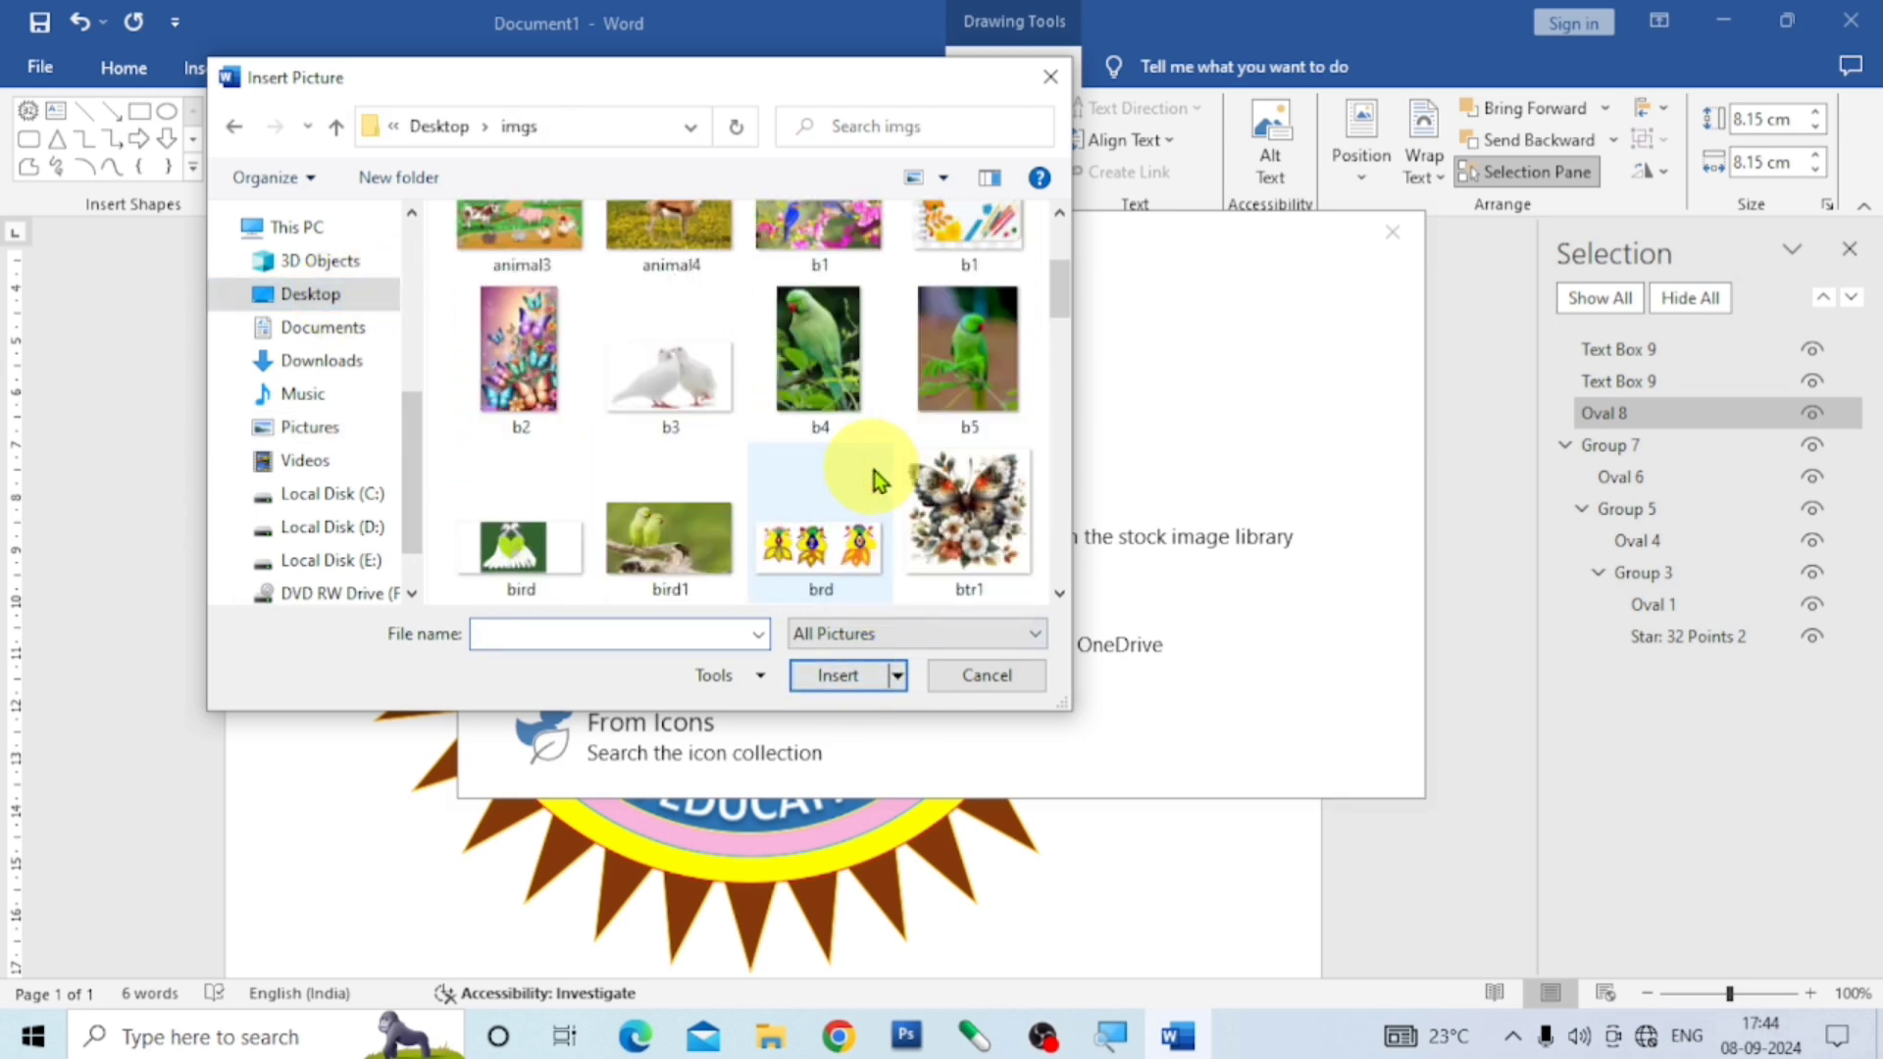
{"action": "scroll", "coordinate": [874, 471], "scroll_direction": "down", "scroll_amount": 6}
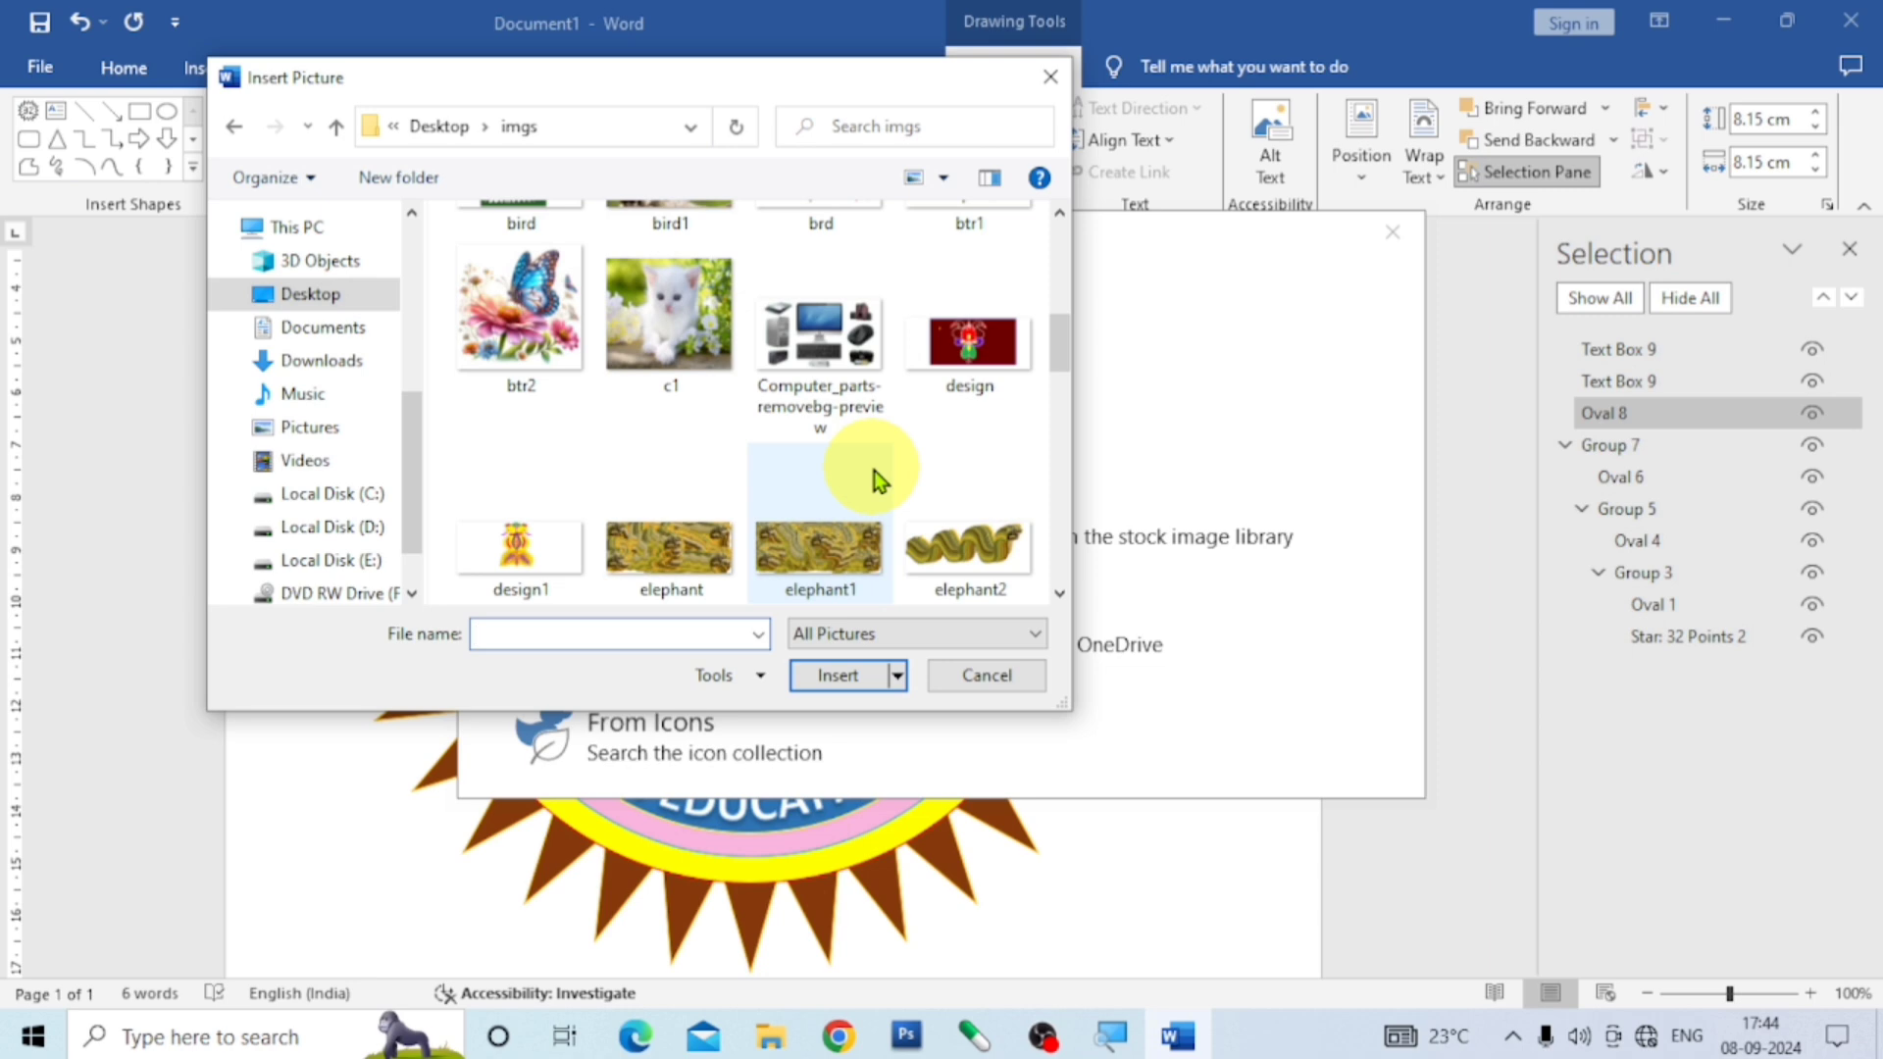
{"action": "scroll", "coordinate": [874, 471], "scroll_direction": "down", "scroll_amount": 6}
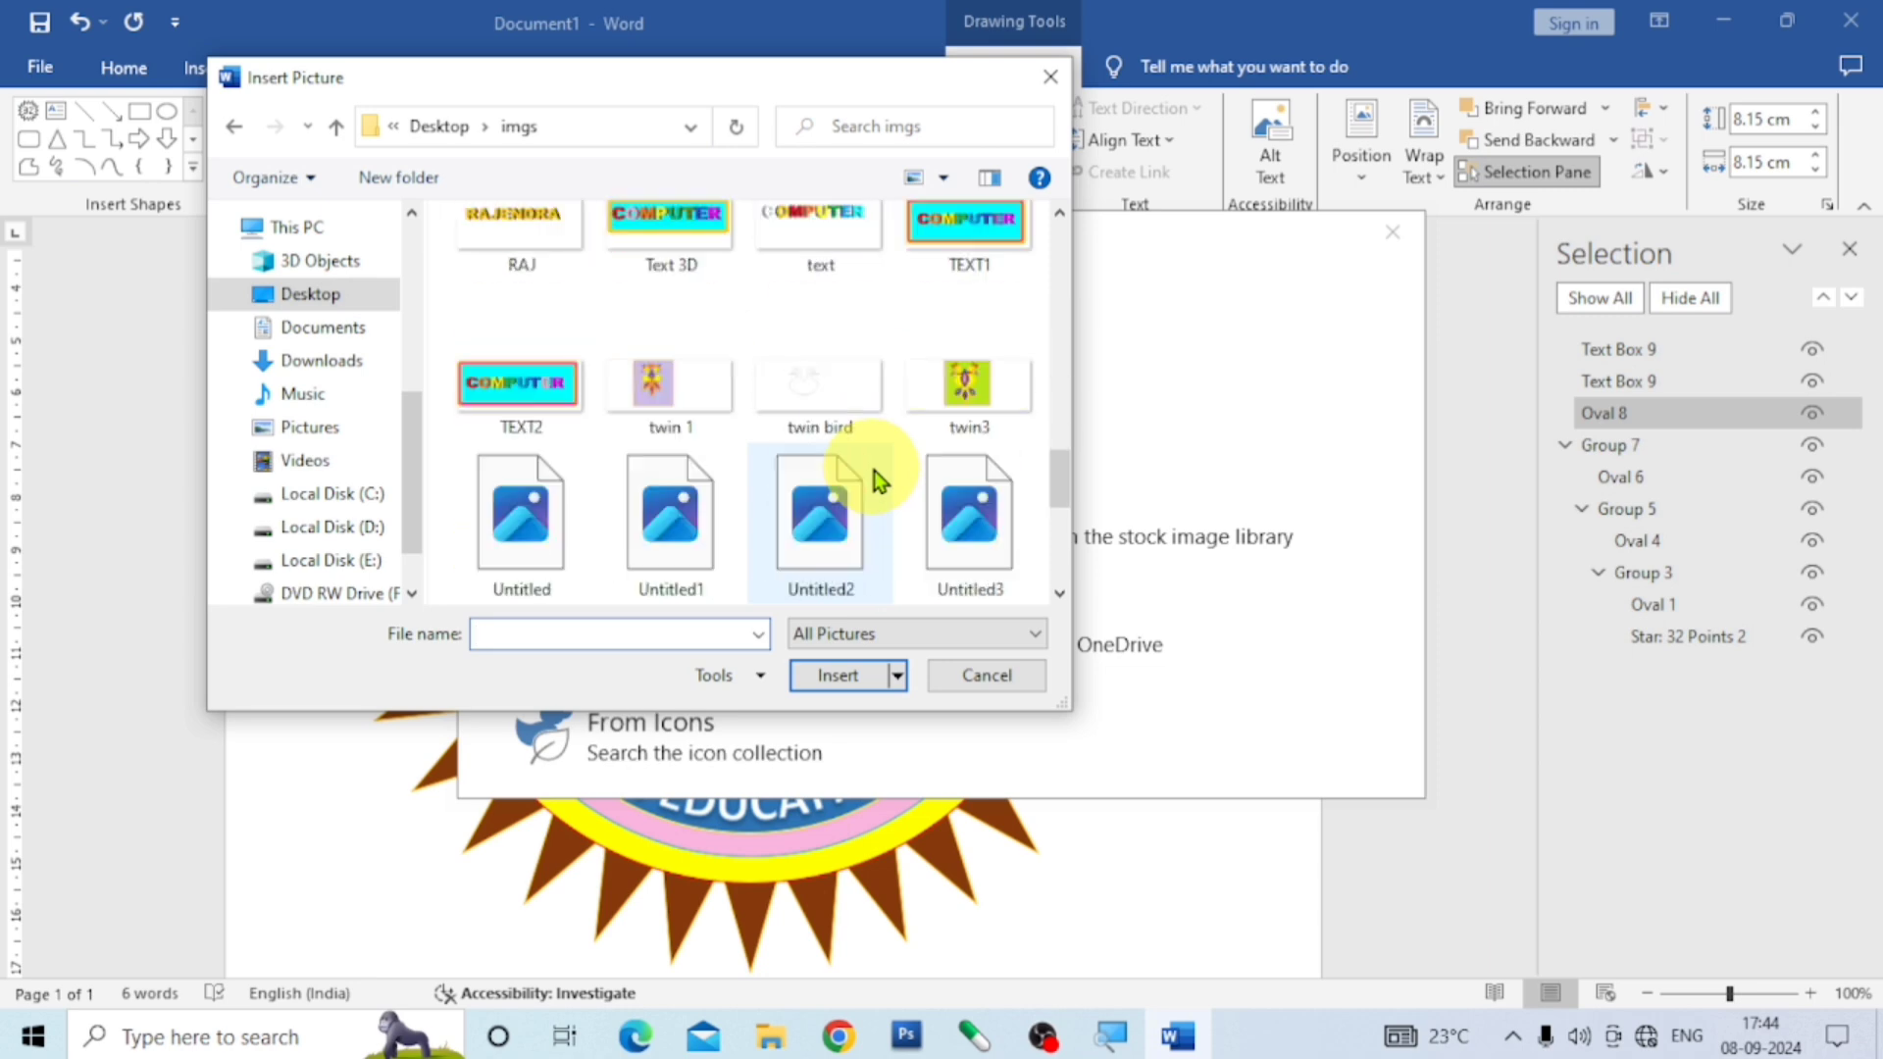
{"action": "scroll", "coordinate": [874, 468], "scroll_direction": "down", "scroll_amount": 2}
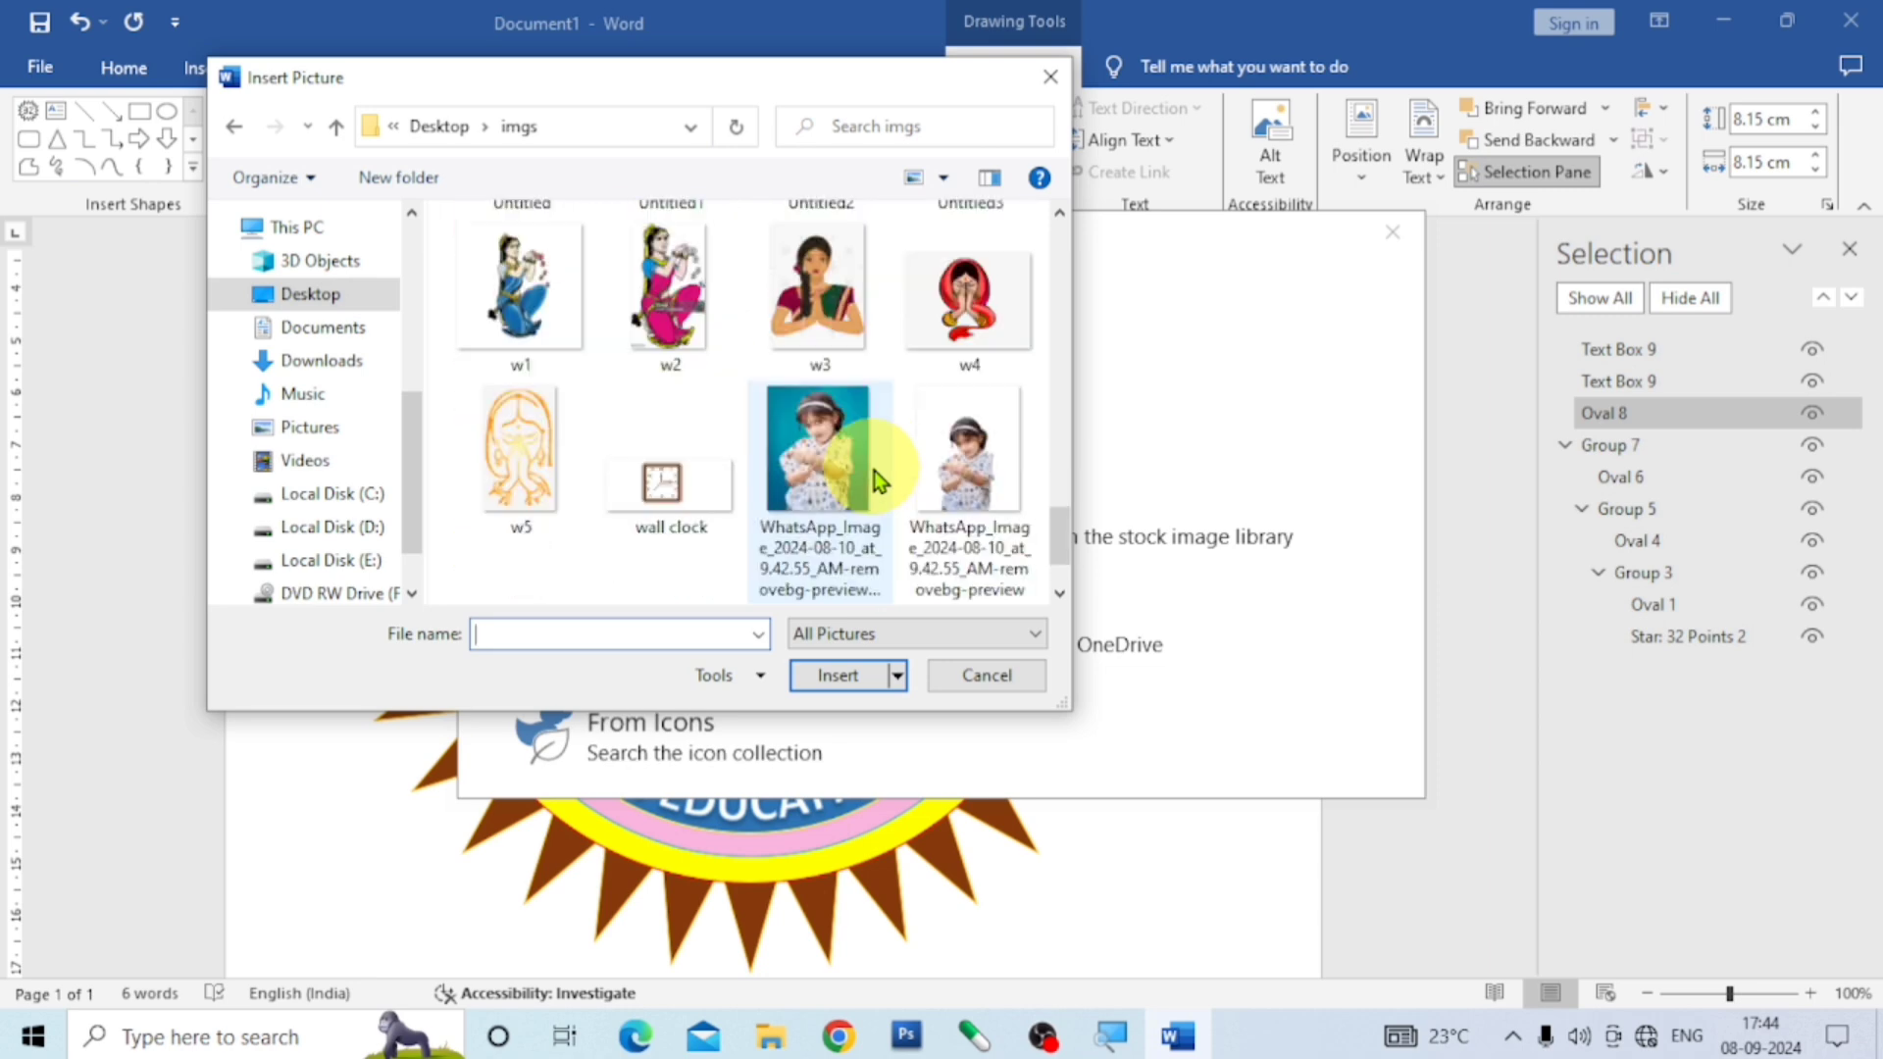
{"action": "left_click", "coordinate": [963, 319]}
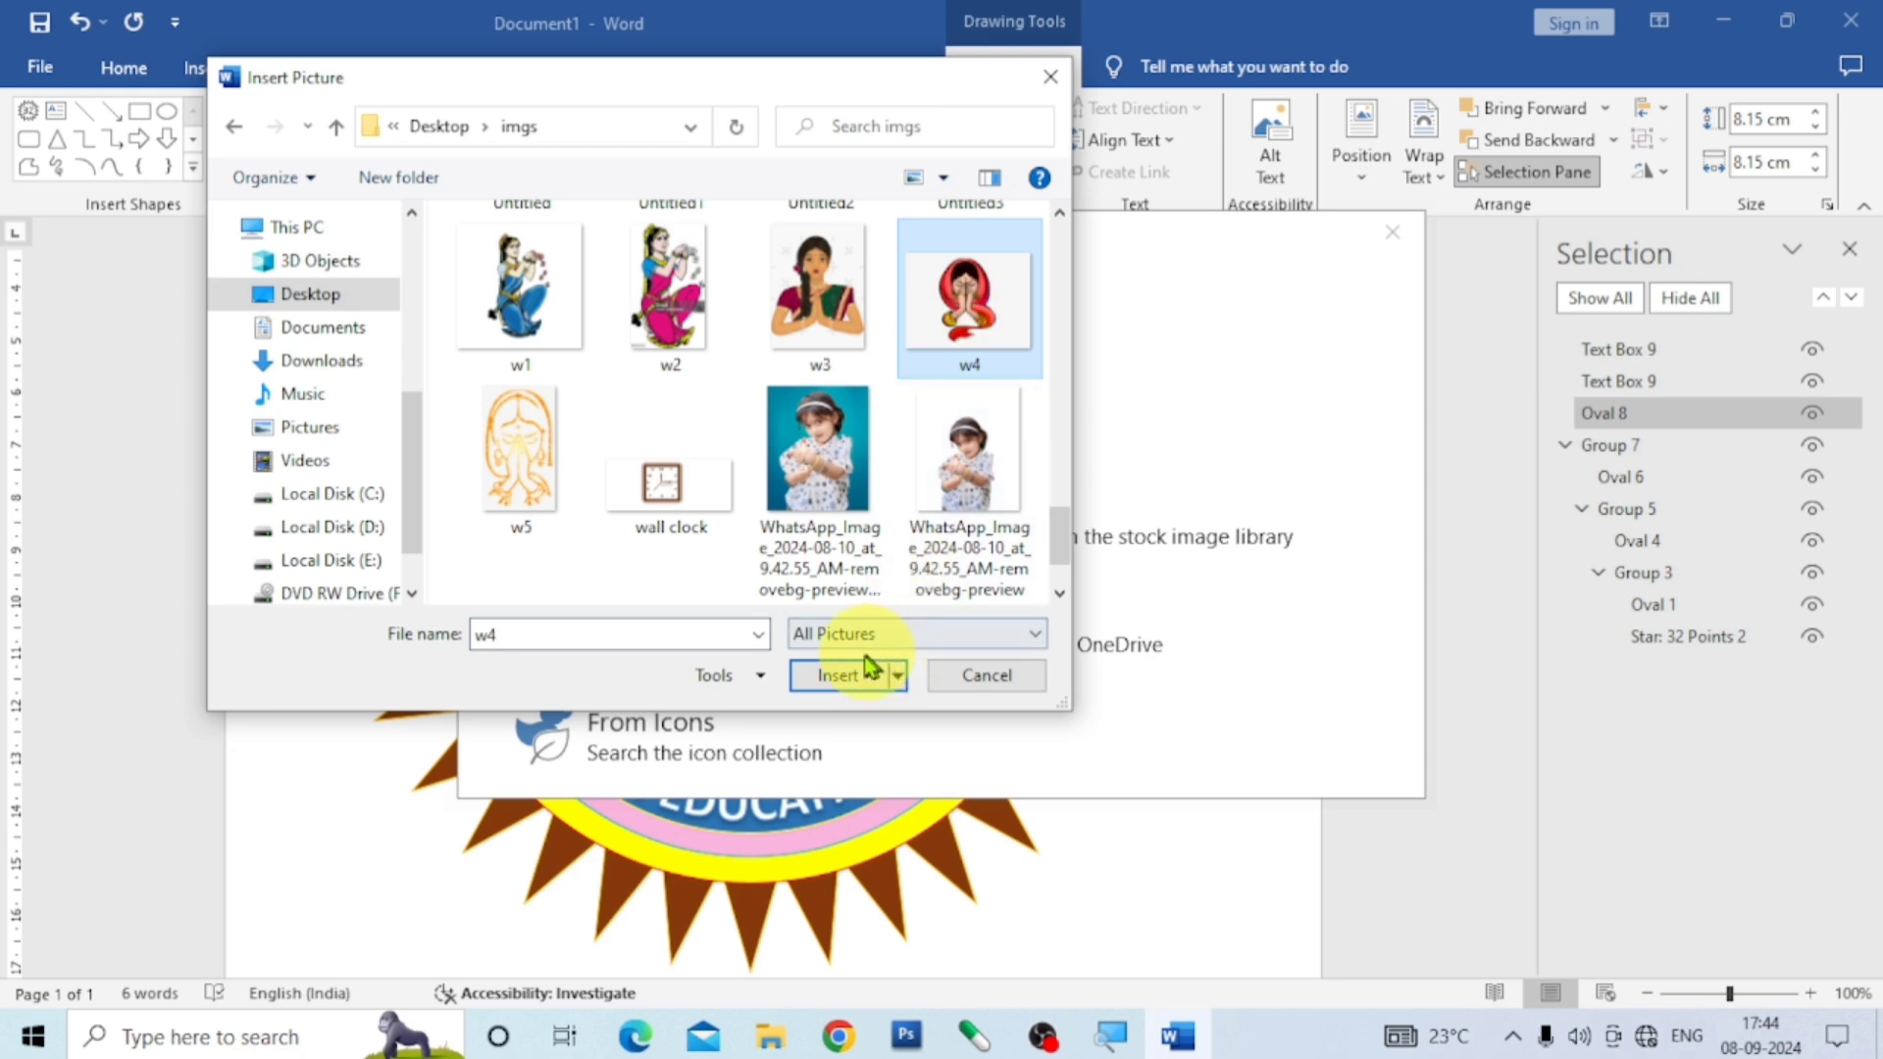
{"action": "left_click", "coordinate": [840, 674]}
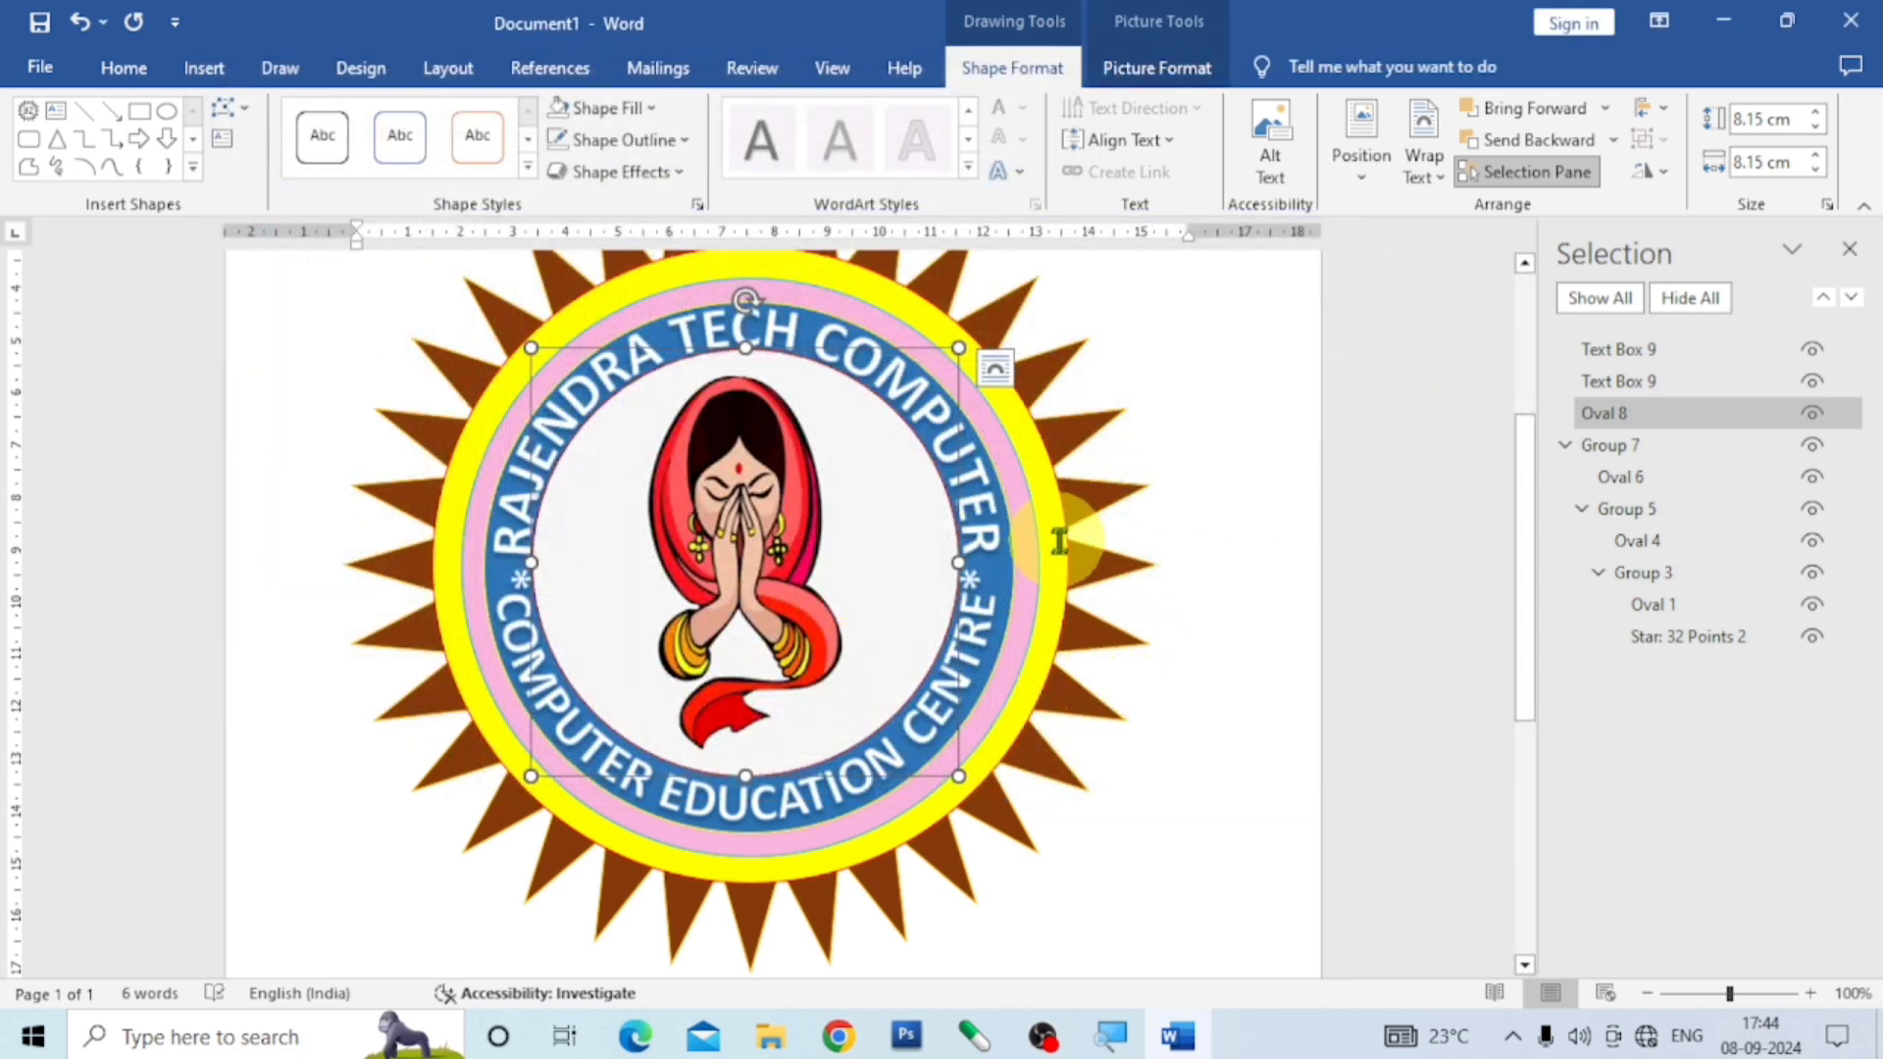
{"action": "left_click", "coordinate": [1177, 555]}
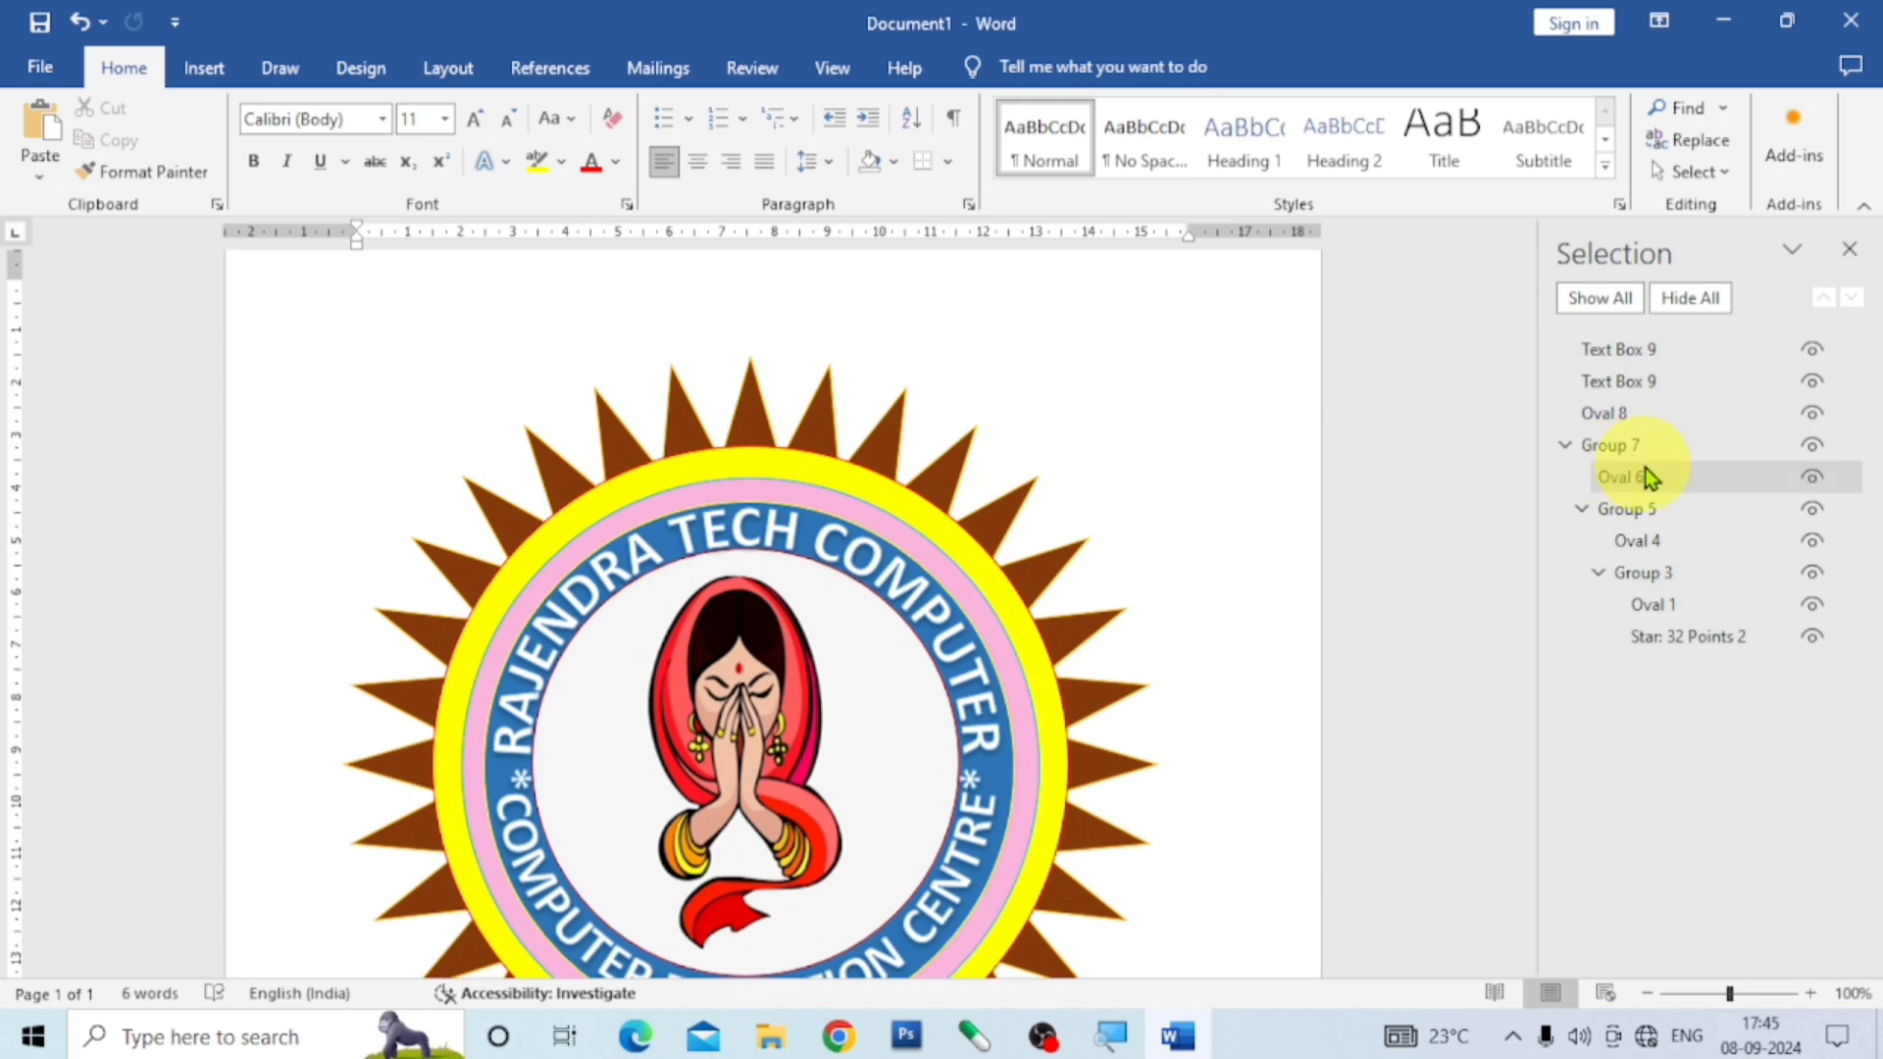
Group the picture-filled central circle, Oval 8, with Group 7 containing the sun rays and coloured rings.
{"action": "left_click", "coordinate": [1614, 415]}
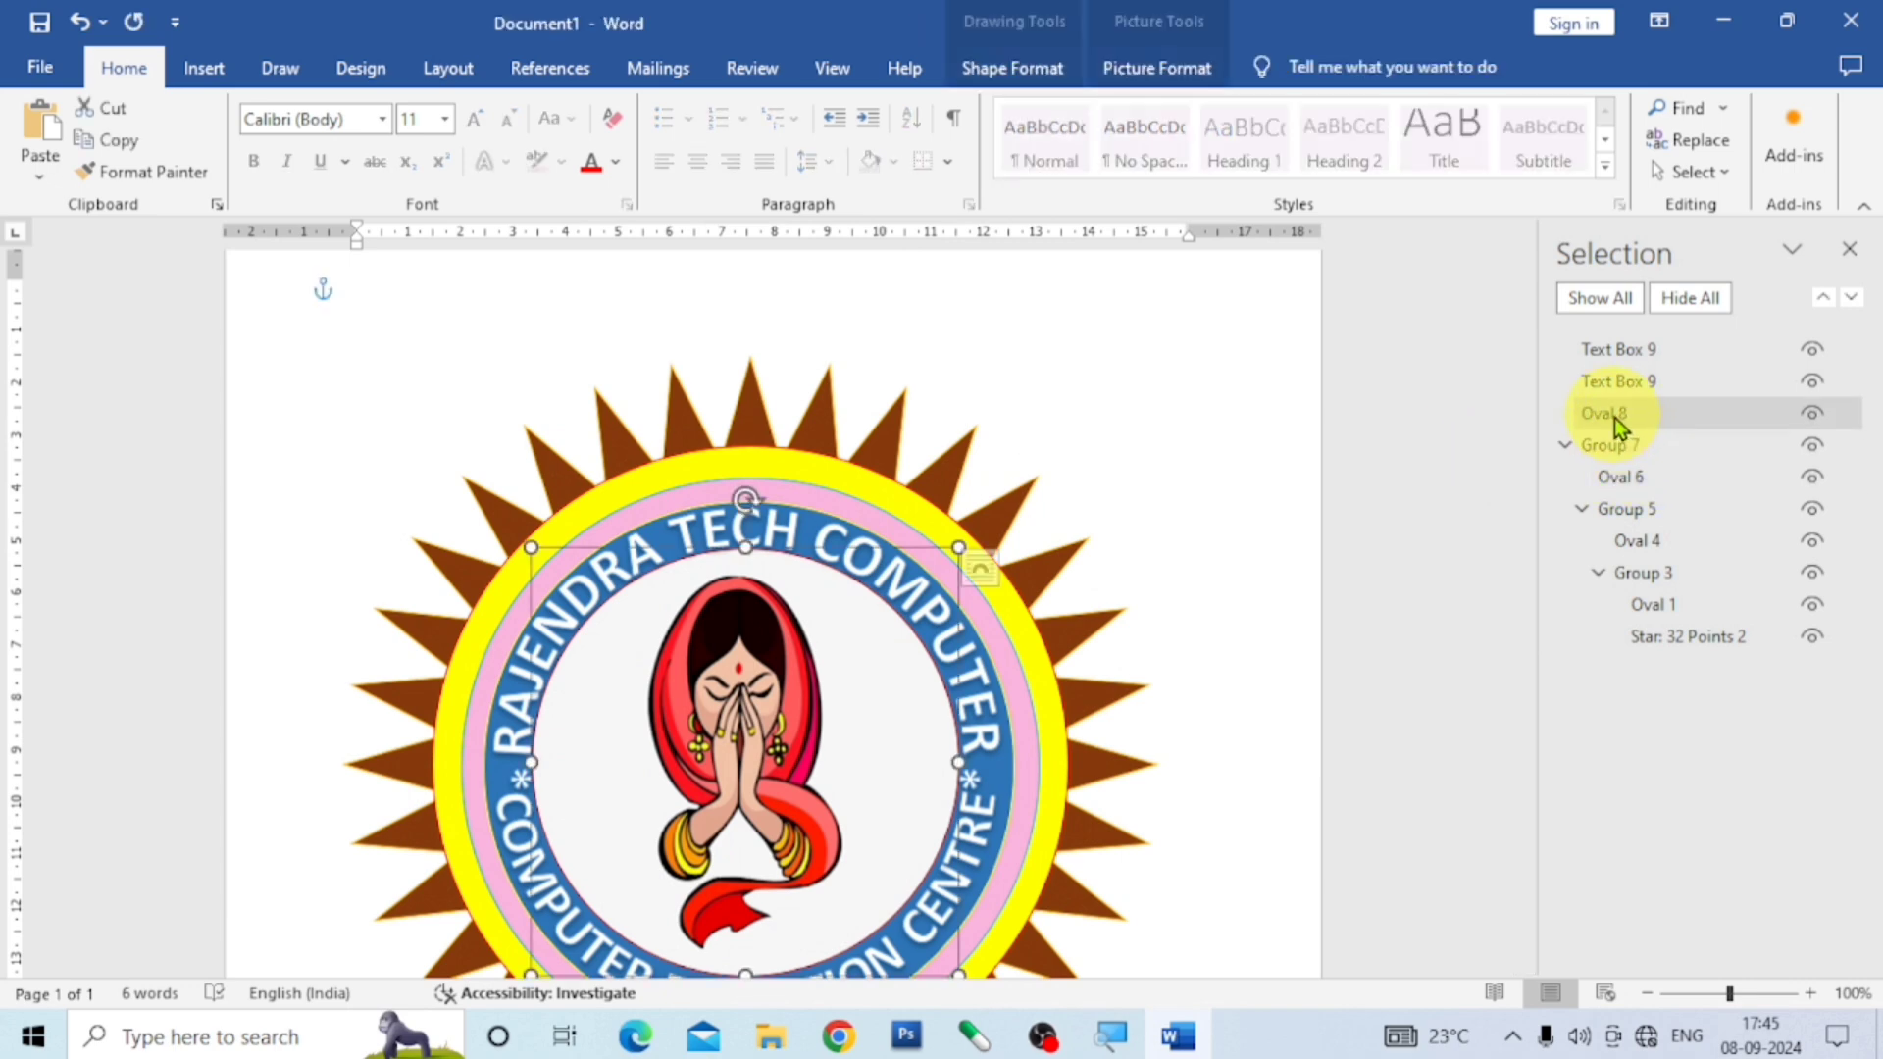
{"action": "left_click", "coordinate": [1080, 539], "text": "shift"}
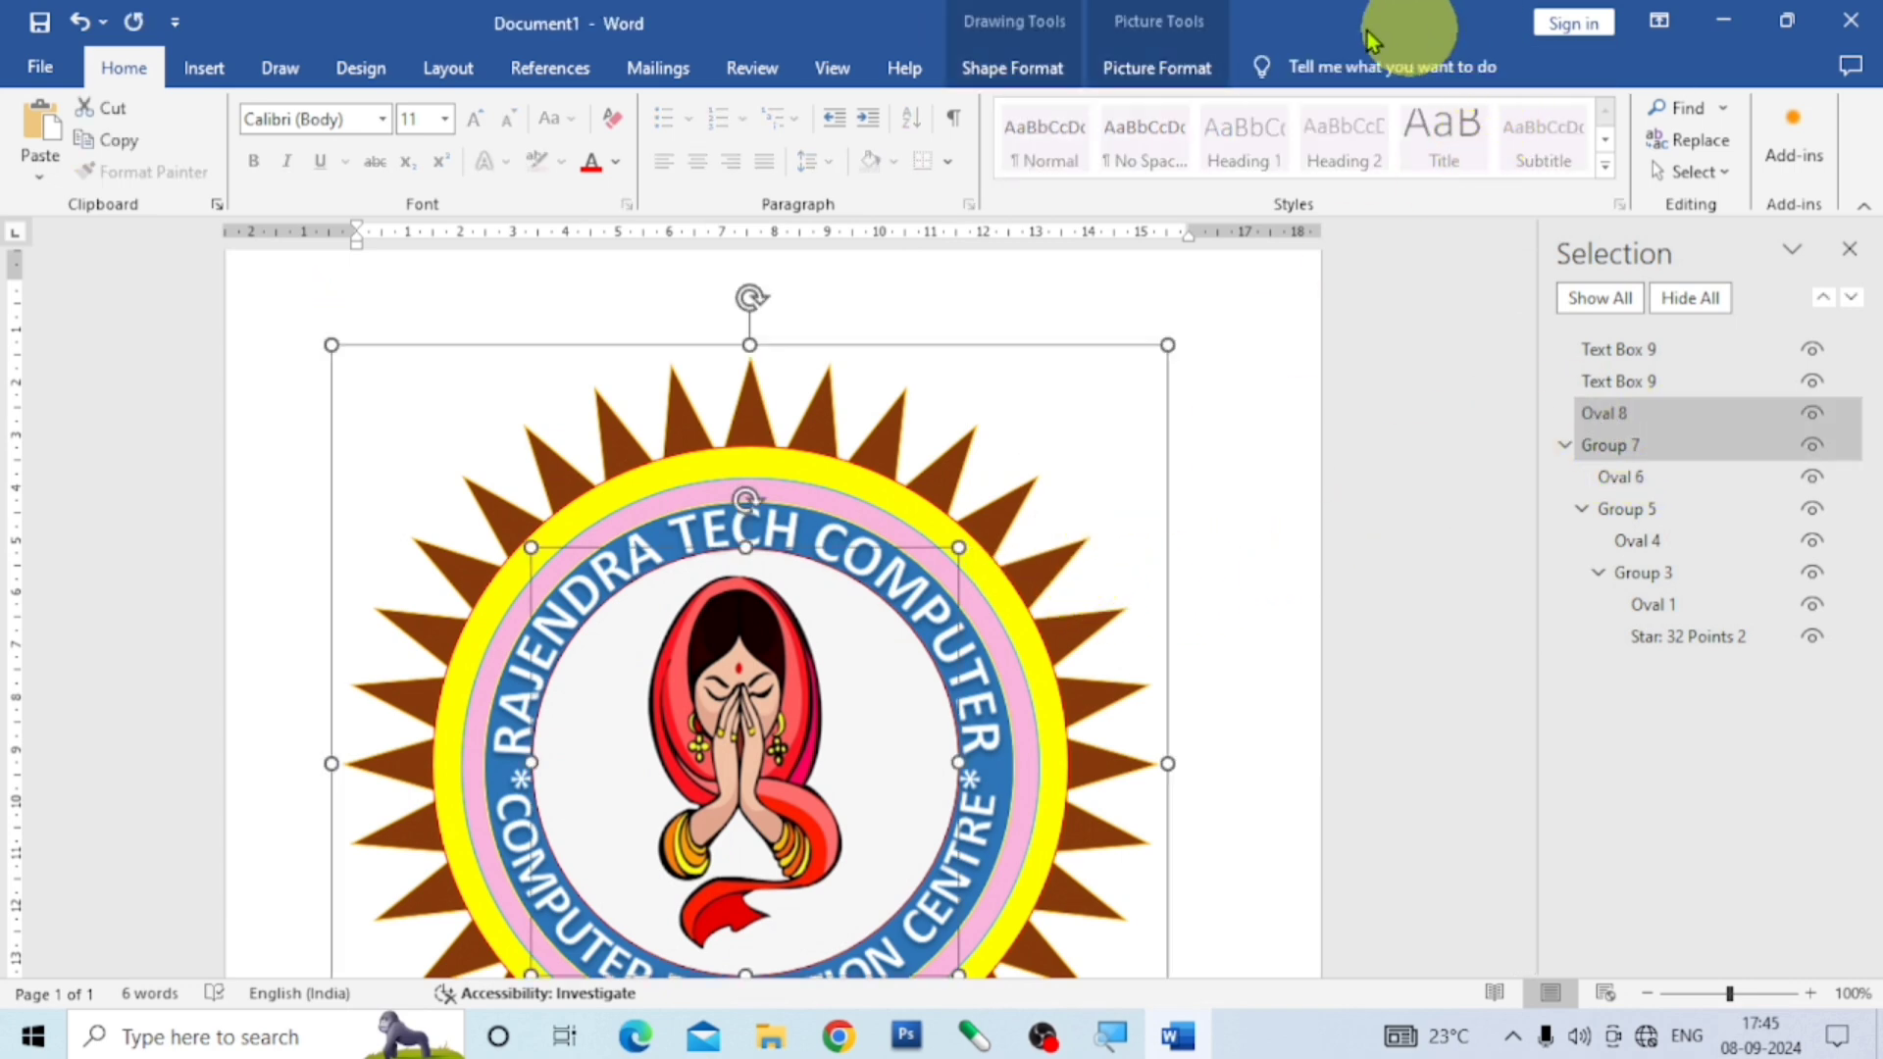
{"action": "left_click", "coordinate": [1050, 34]}
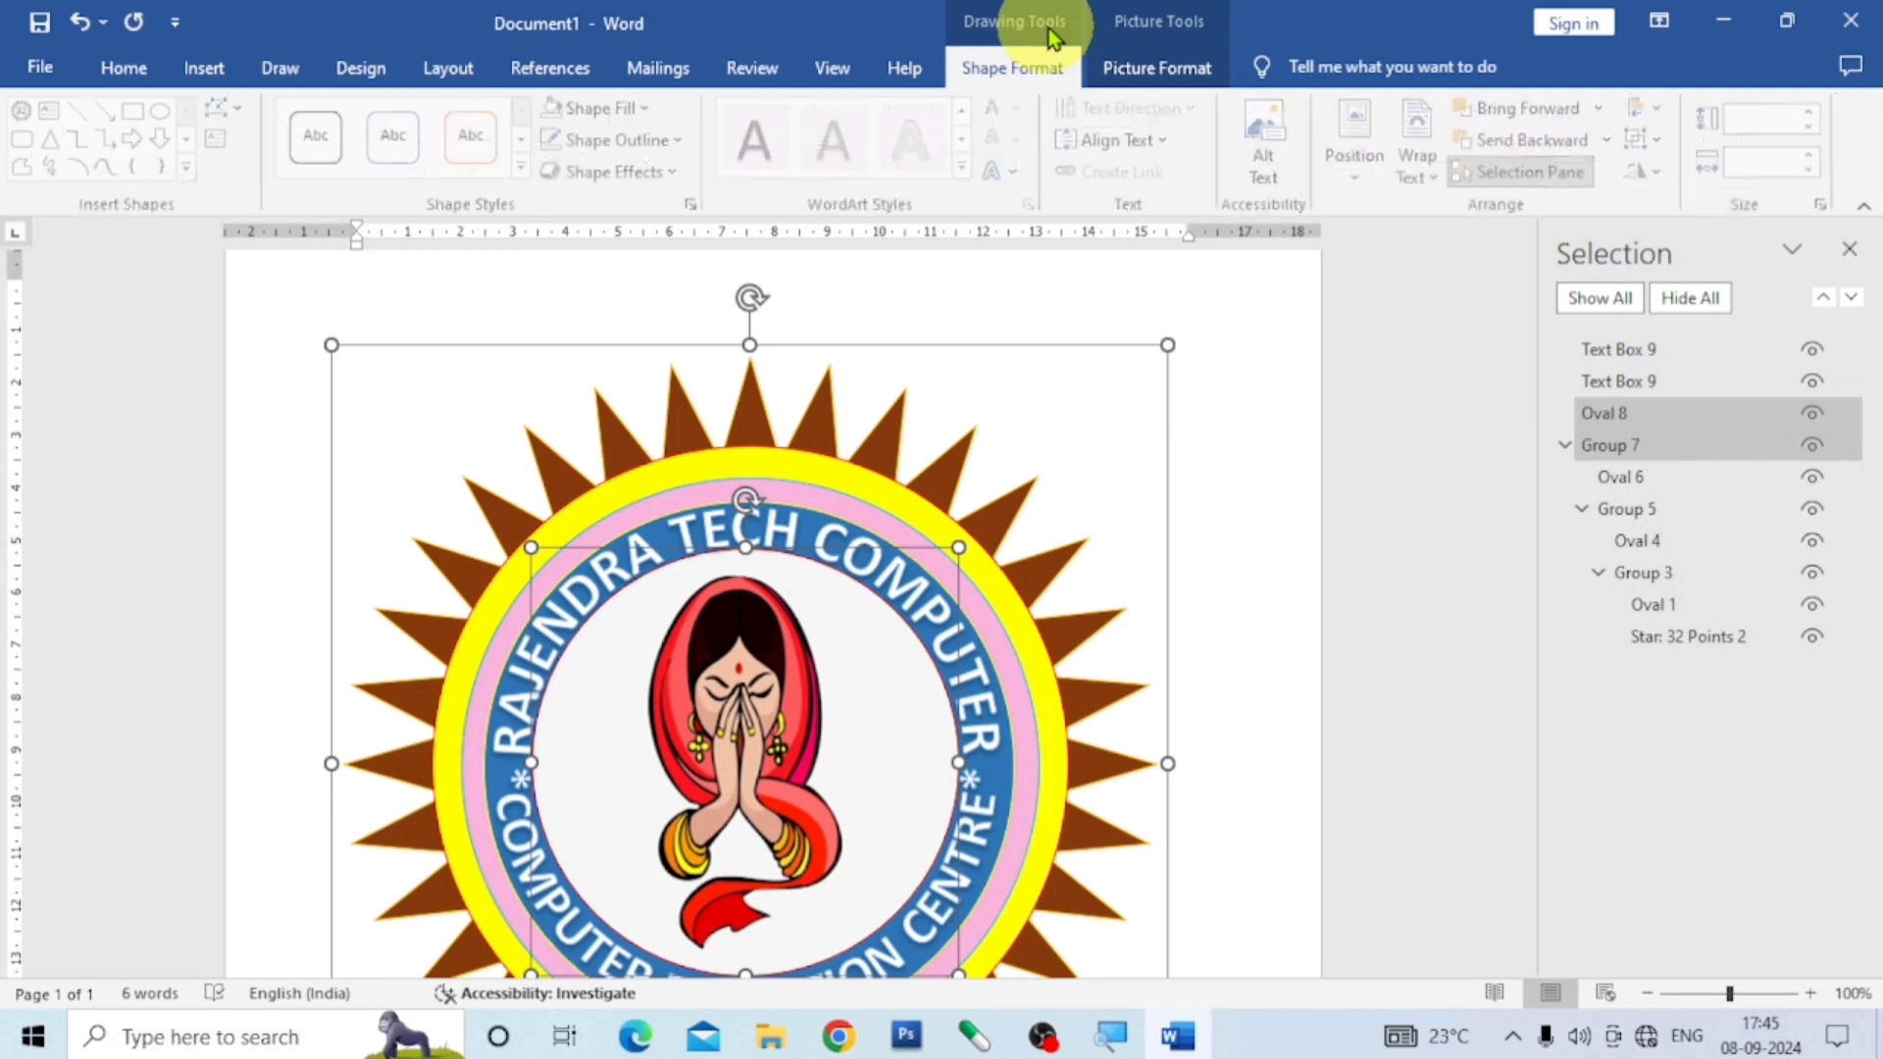
{"action": "left_click", "coordinate": [1658, 139]}
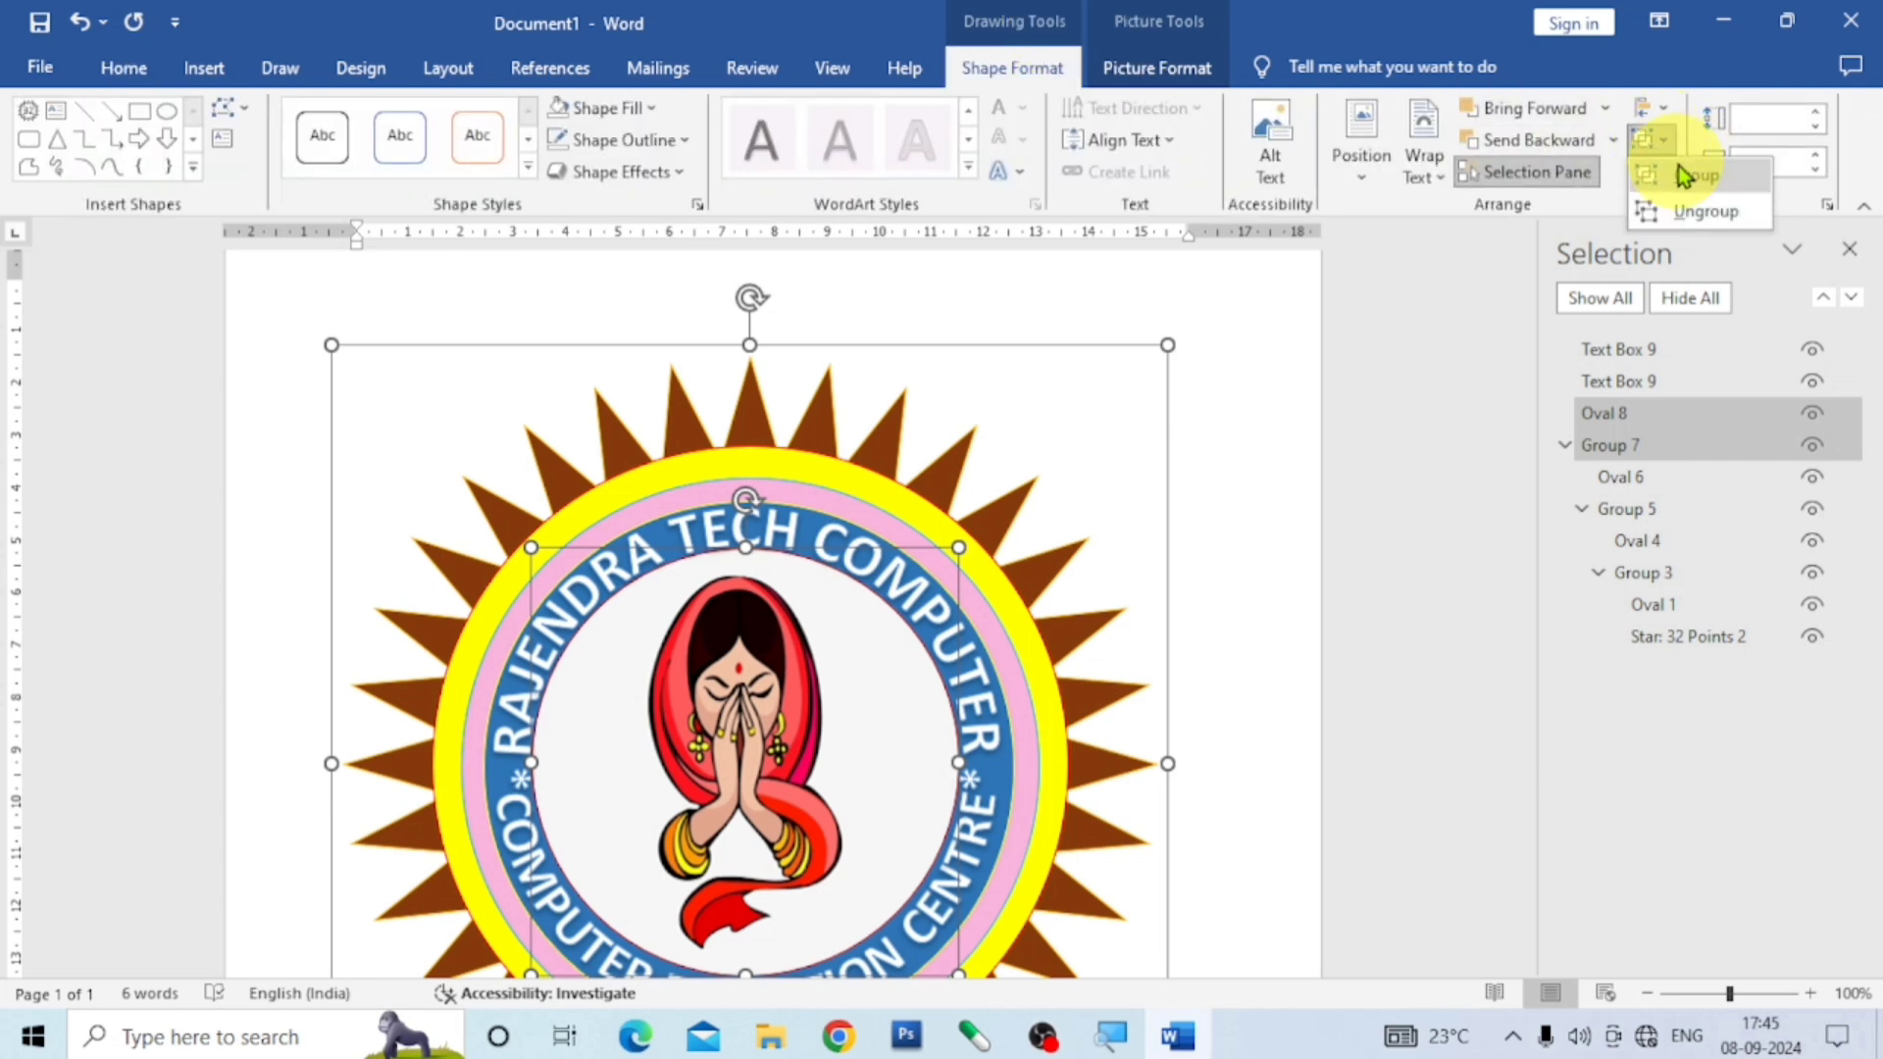
{"action": "left_click", "coordinate": [1689, 175]}
{"action": "scroll", "coordinate": [1135, 357], "scroll_direction": "down", "scroll_amount": 3}
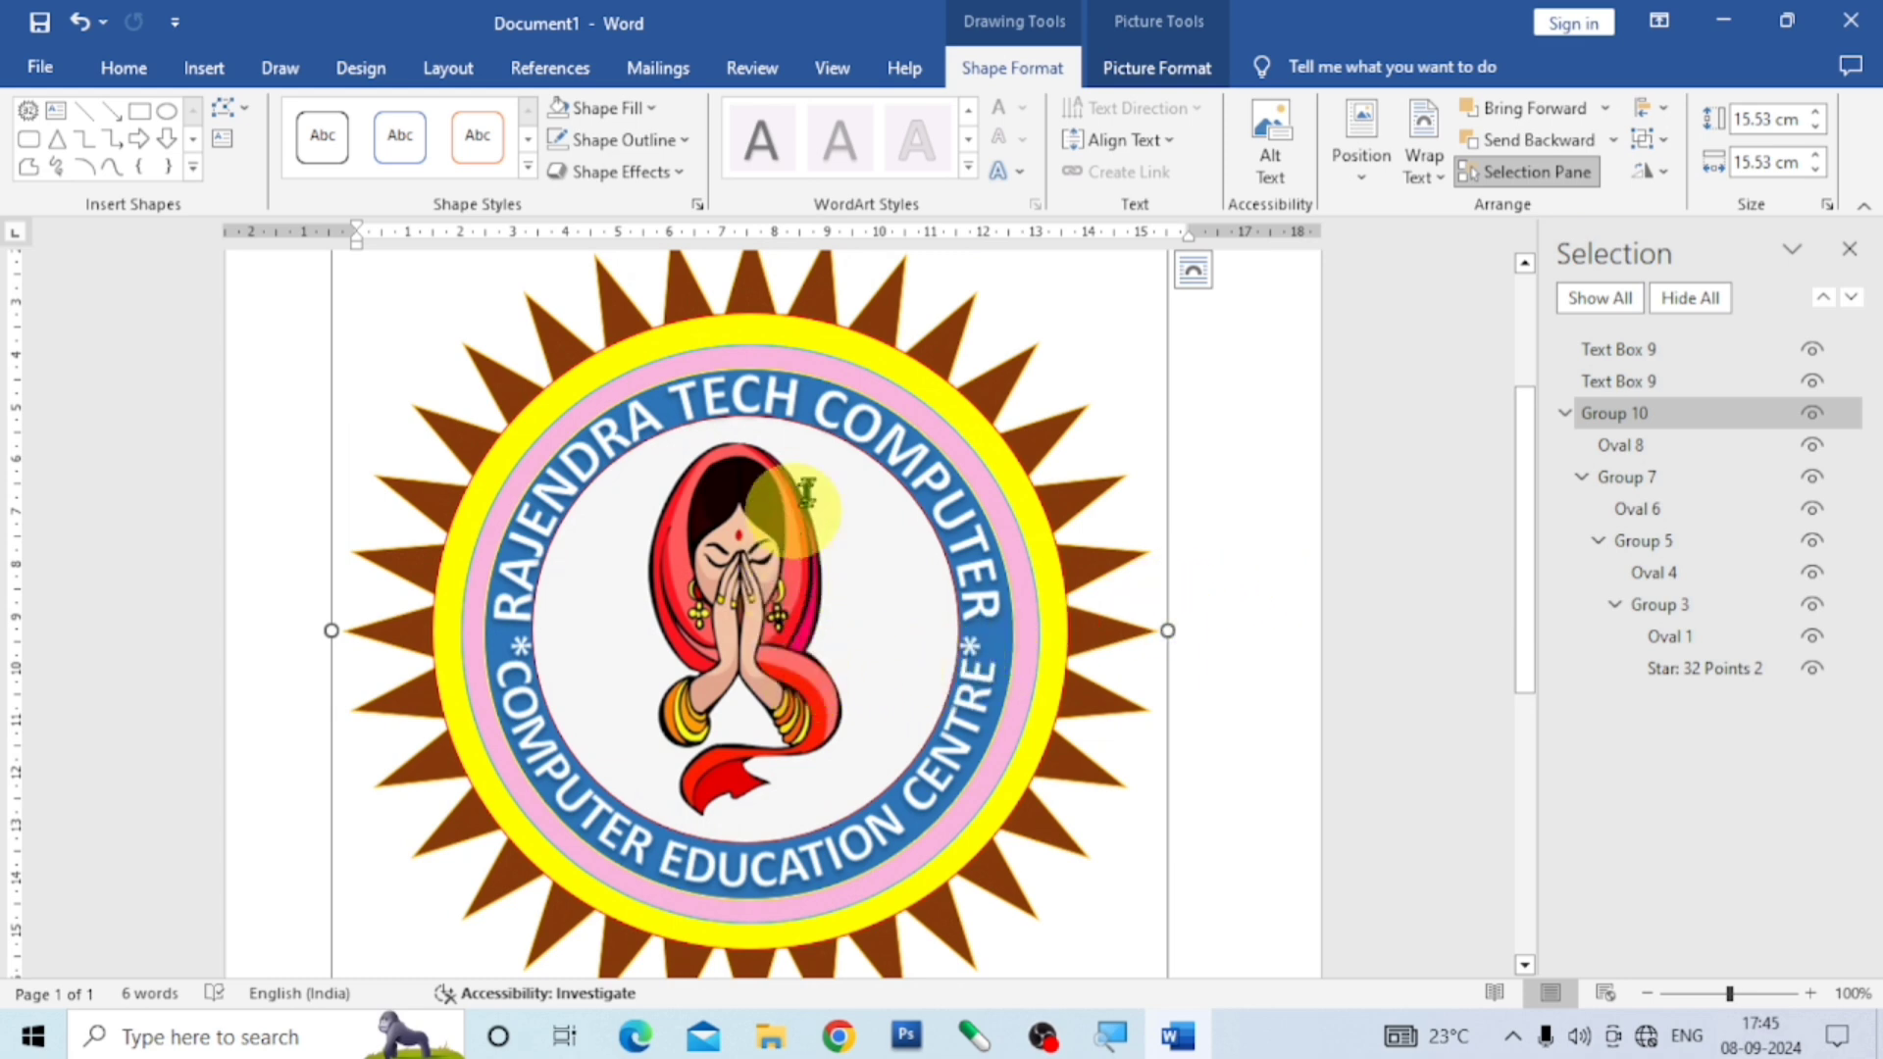
Draw a circle about 2 cm across beside the praying woman, near the left asterisk, and give it a black outline.
{"action": "left_click", "coordinate": [167, 113]}
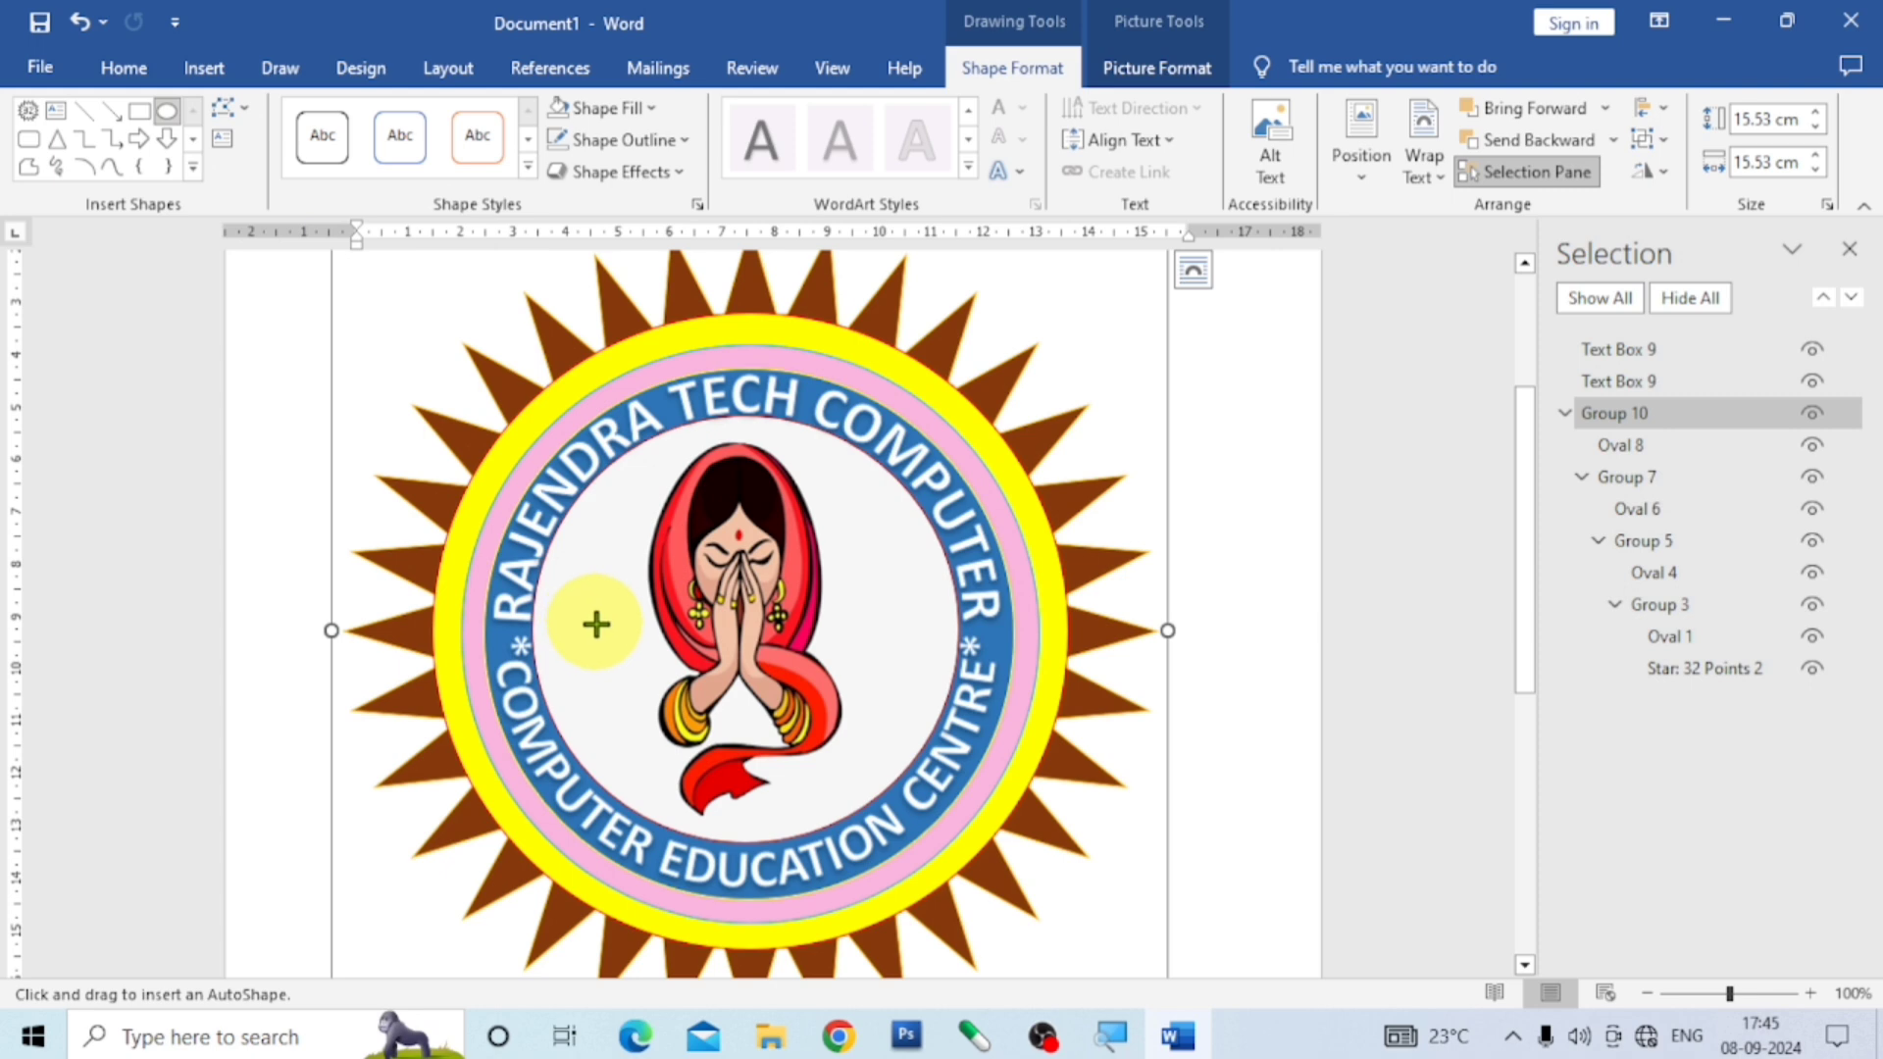
{"action": "mouse_move", "coordinate": [568, 597]}
{"action": "left_mouse_down"}
{"action": "mouse_move", "coordinate": [592, 654]}
{"action": "mouse_move", "coordinate": [648, 700]}
{"action": "left_mouse_up"}
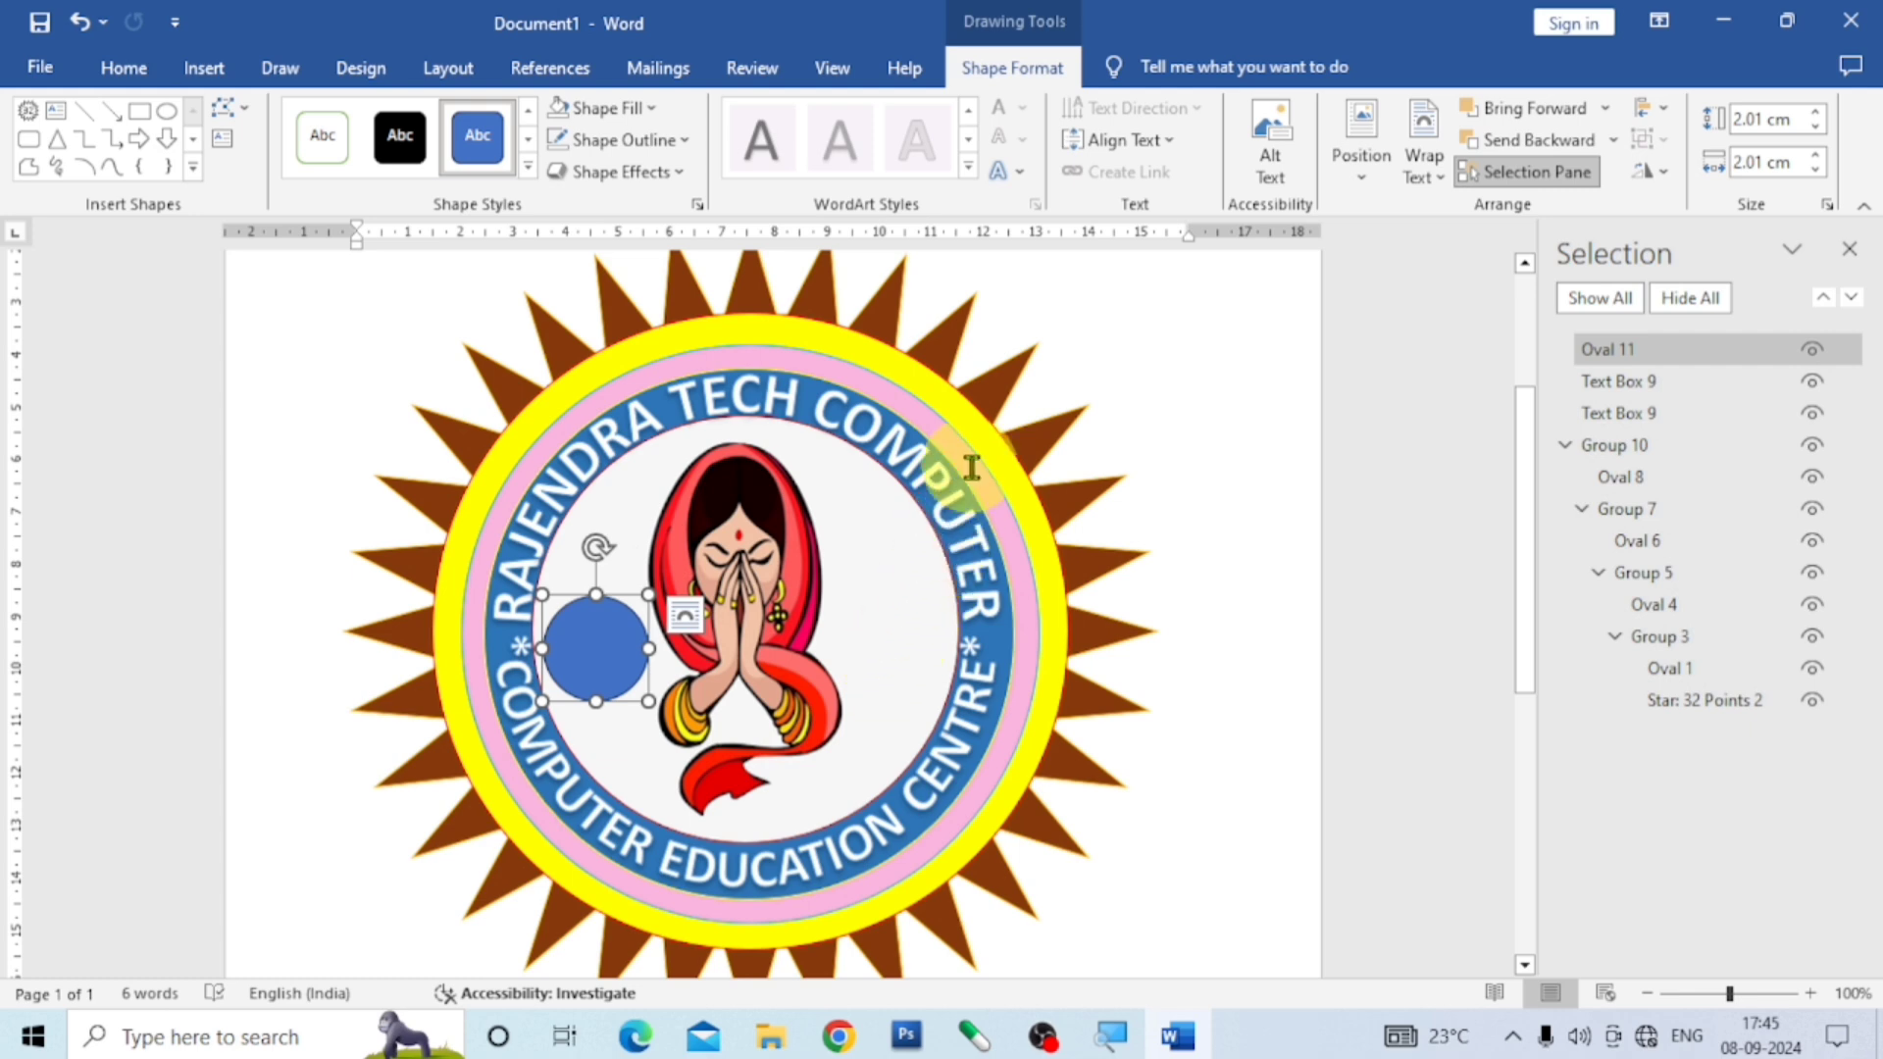
{"action": "left_click", "coordinate": [687, 142]}
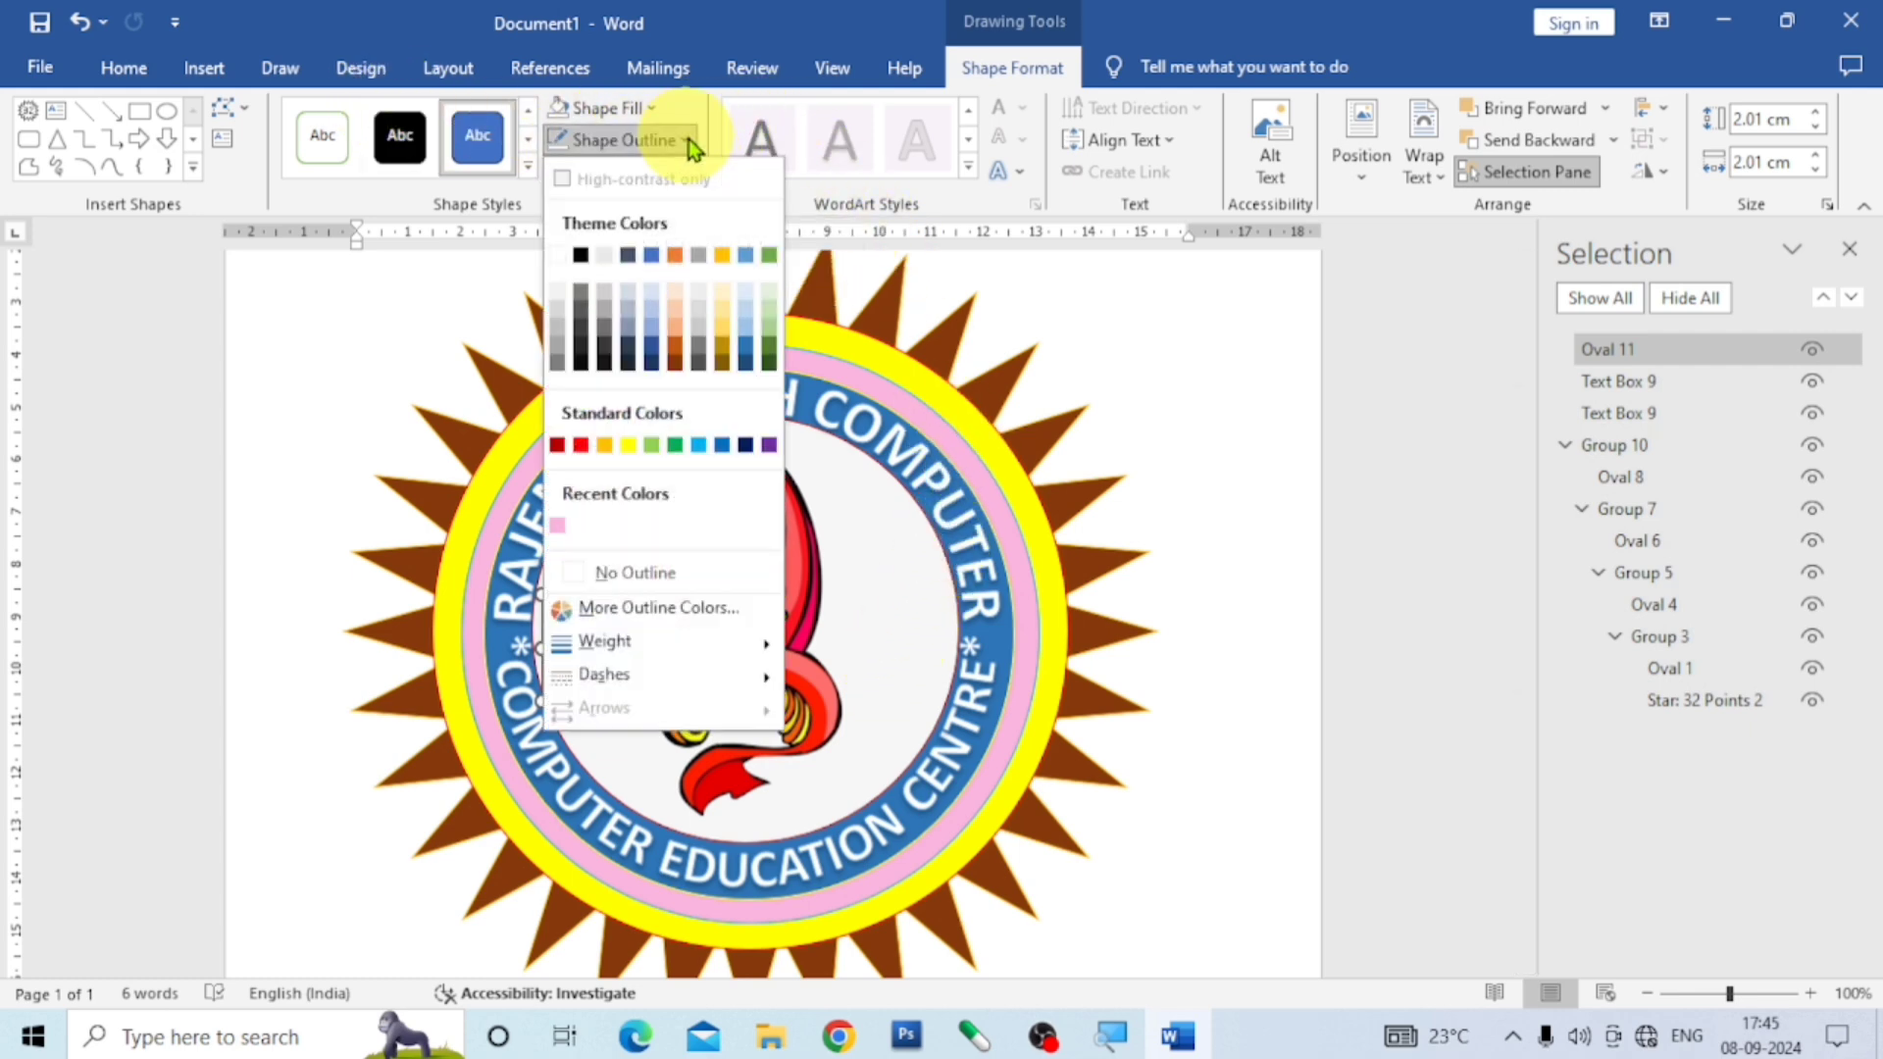
{"action": "left_click", "coordinate": [581, 256]}
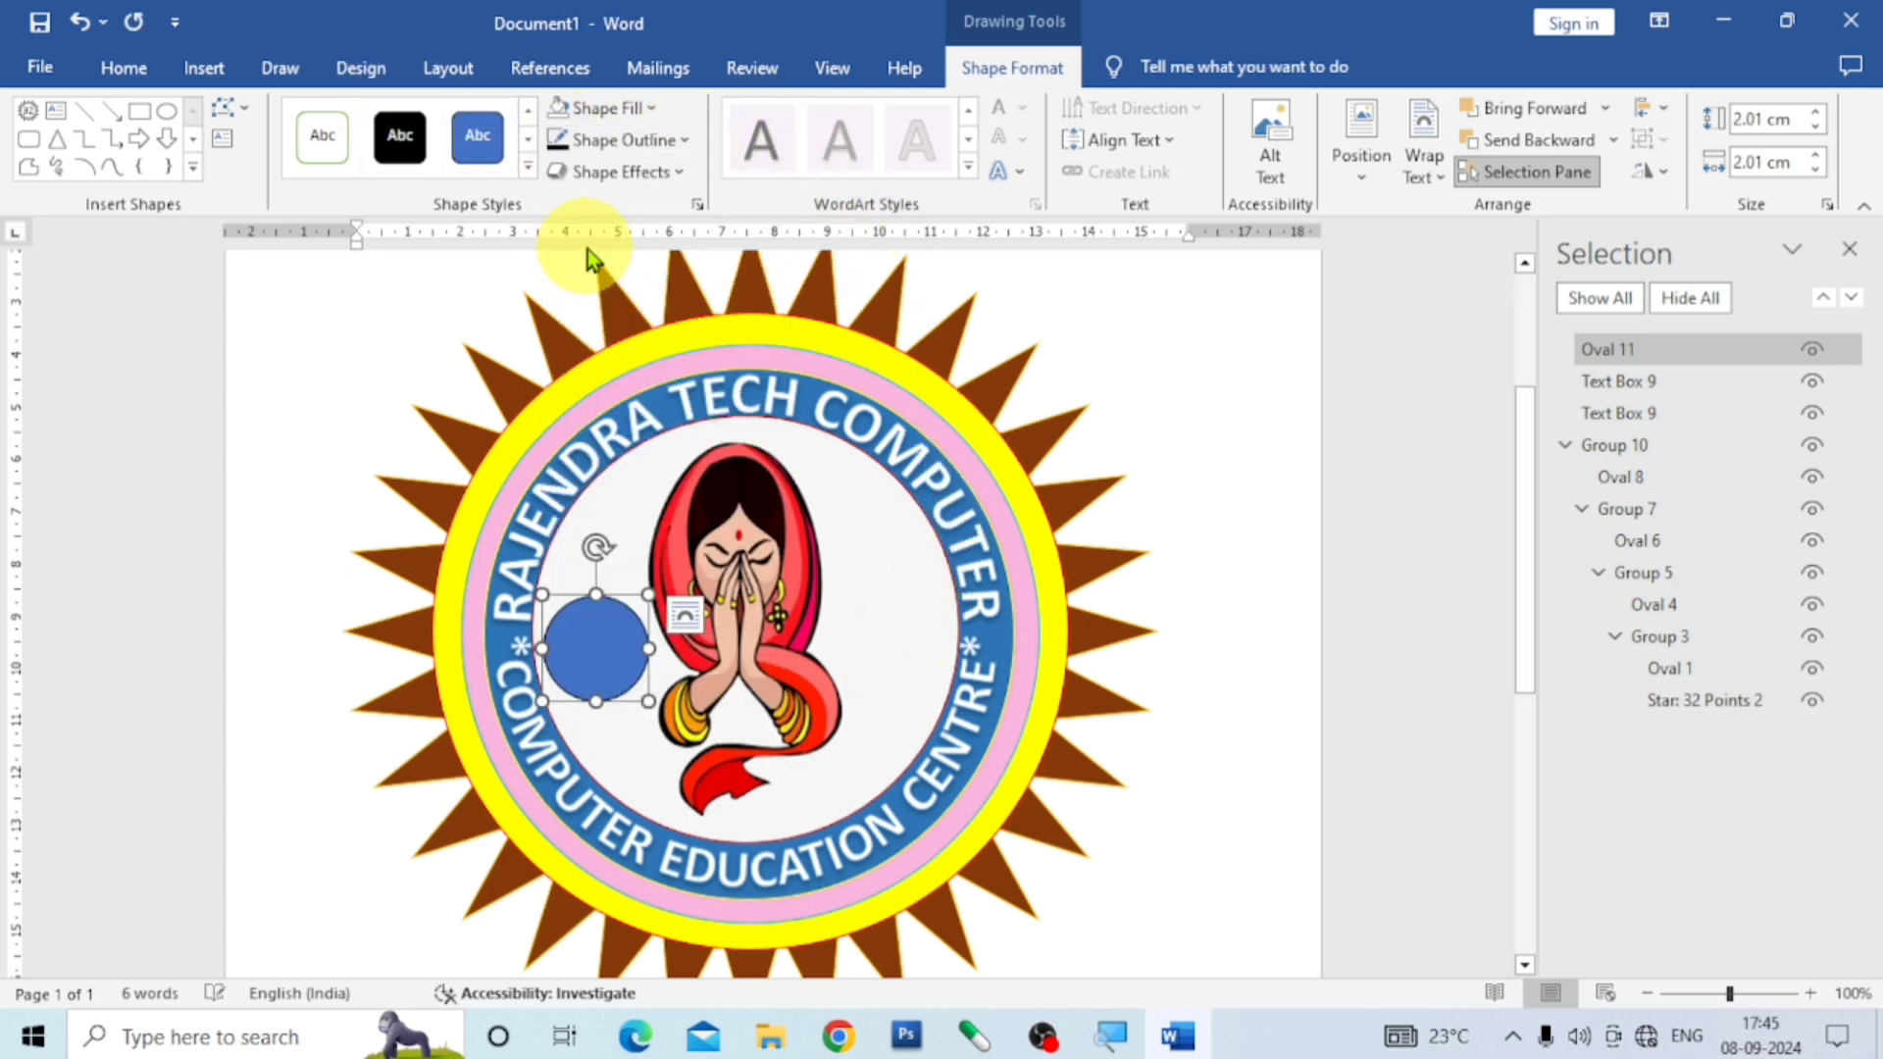
Fill the small circle with the Computer_parts-removebg-preview picture from the imgs folder on the Desktop.
{"action": "left_click", "coordinate": [651, 108]}
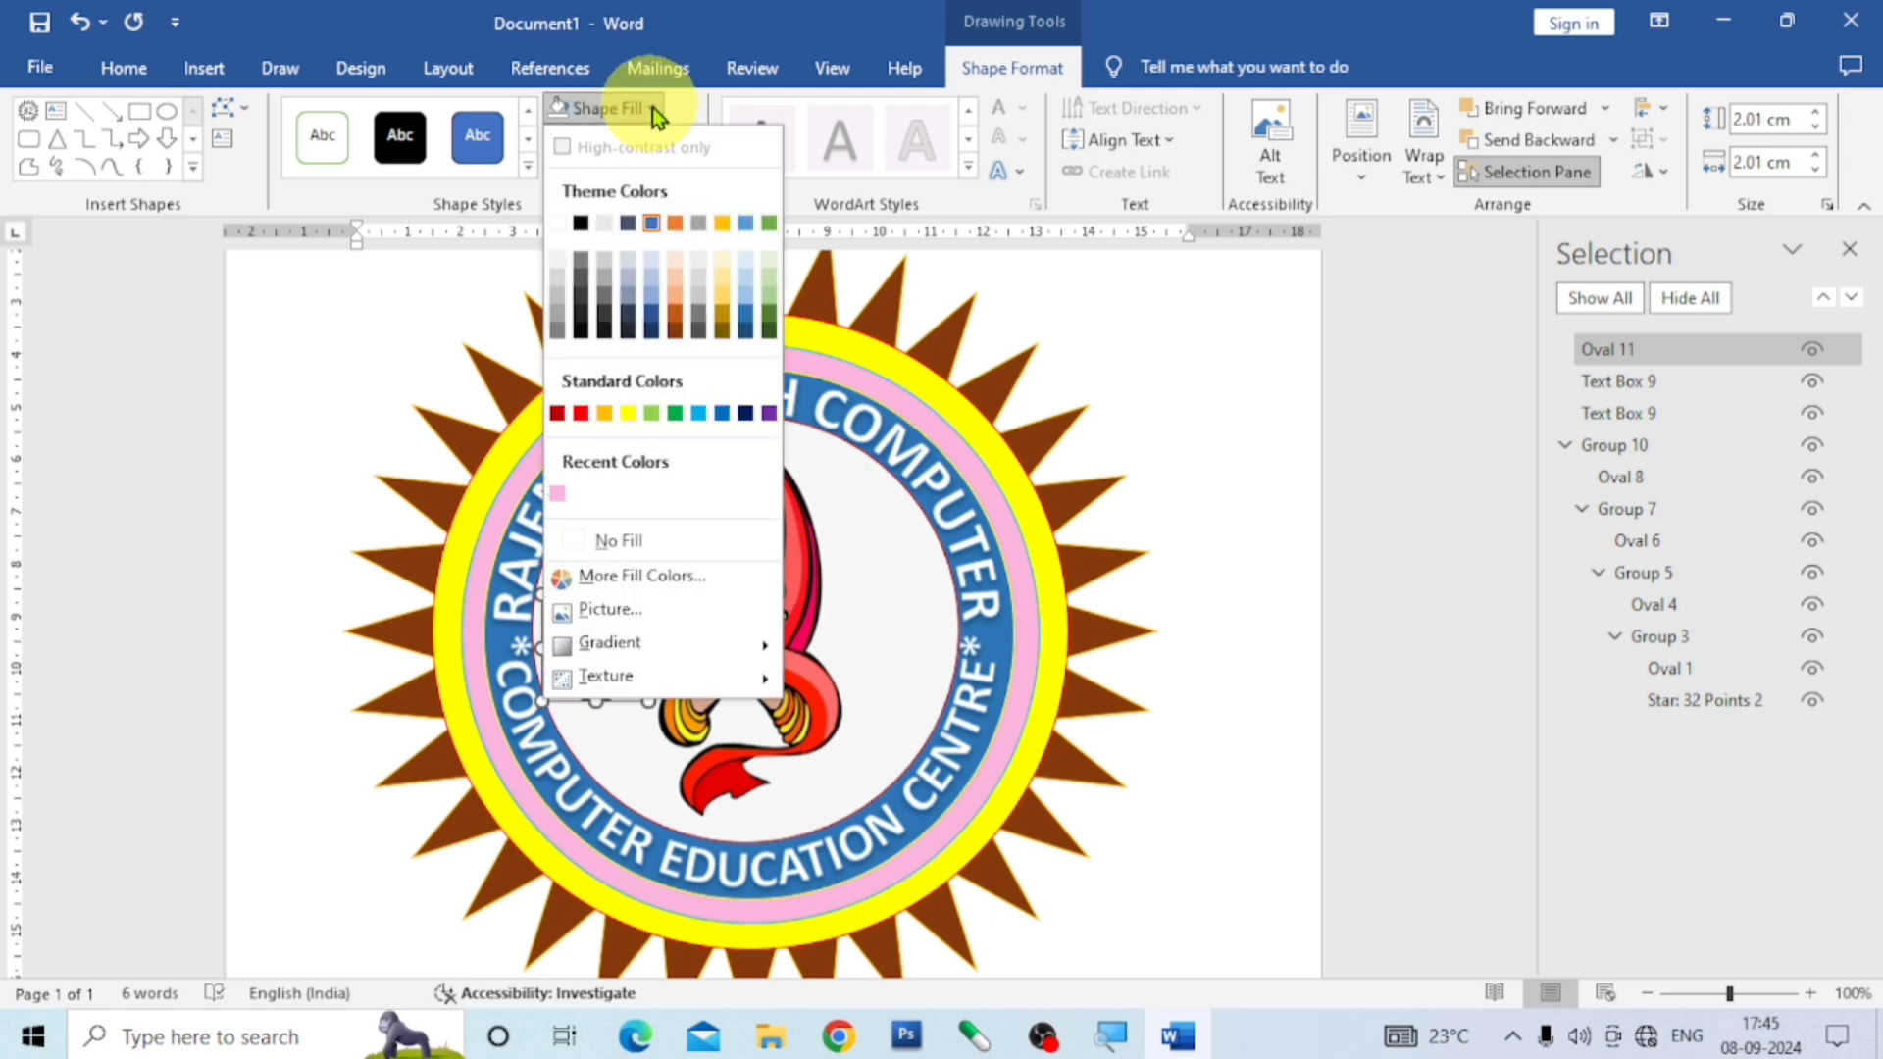
{"action": "left_click", "coordinate": [639, 610]}
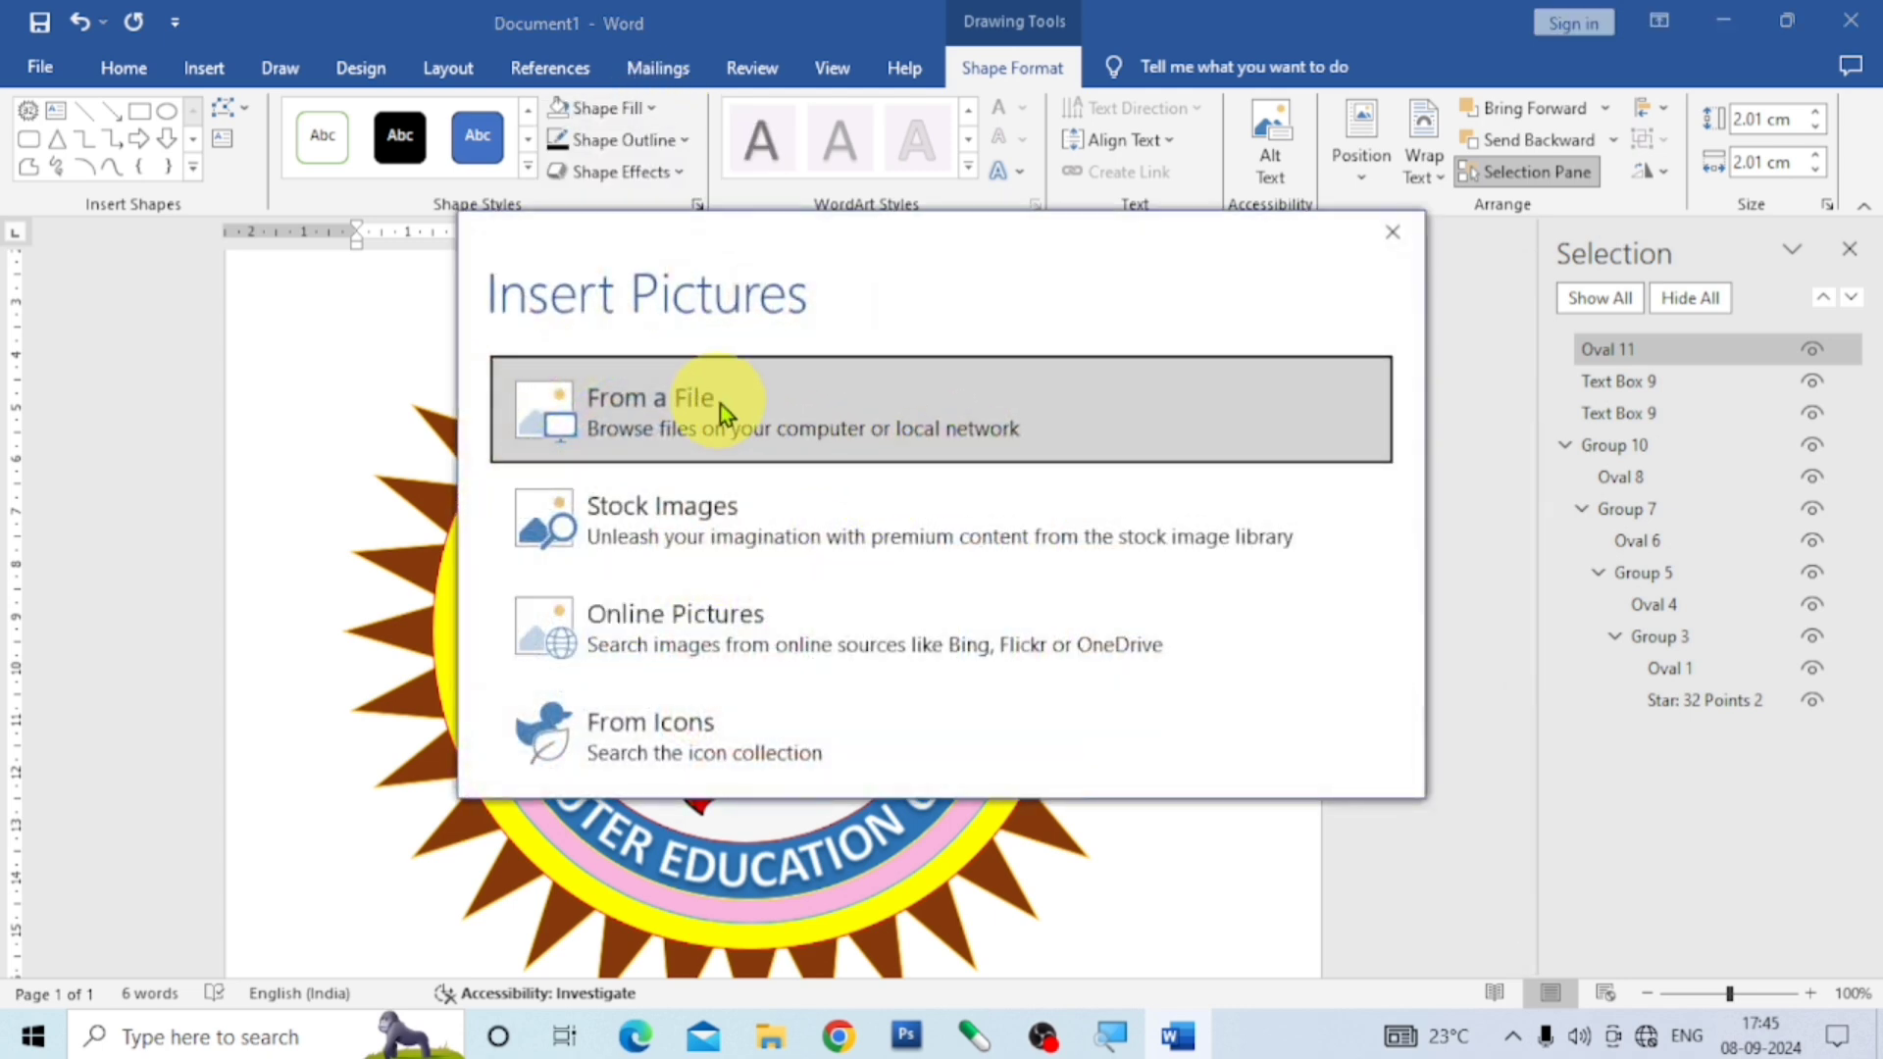
{"action": "left_click", "coordinate": [720, 404]}
{"action": "scroll", "coordinate": [720, 404], "scroll_direction": "down", "scroll_amount": 3}
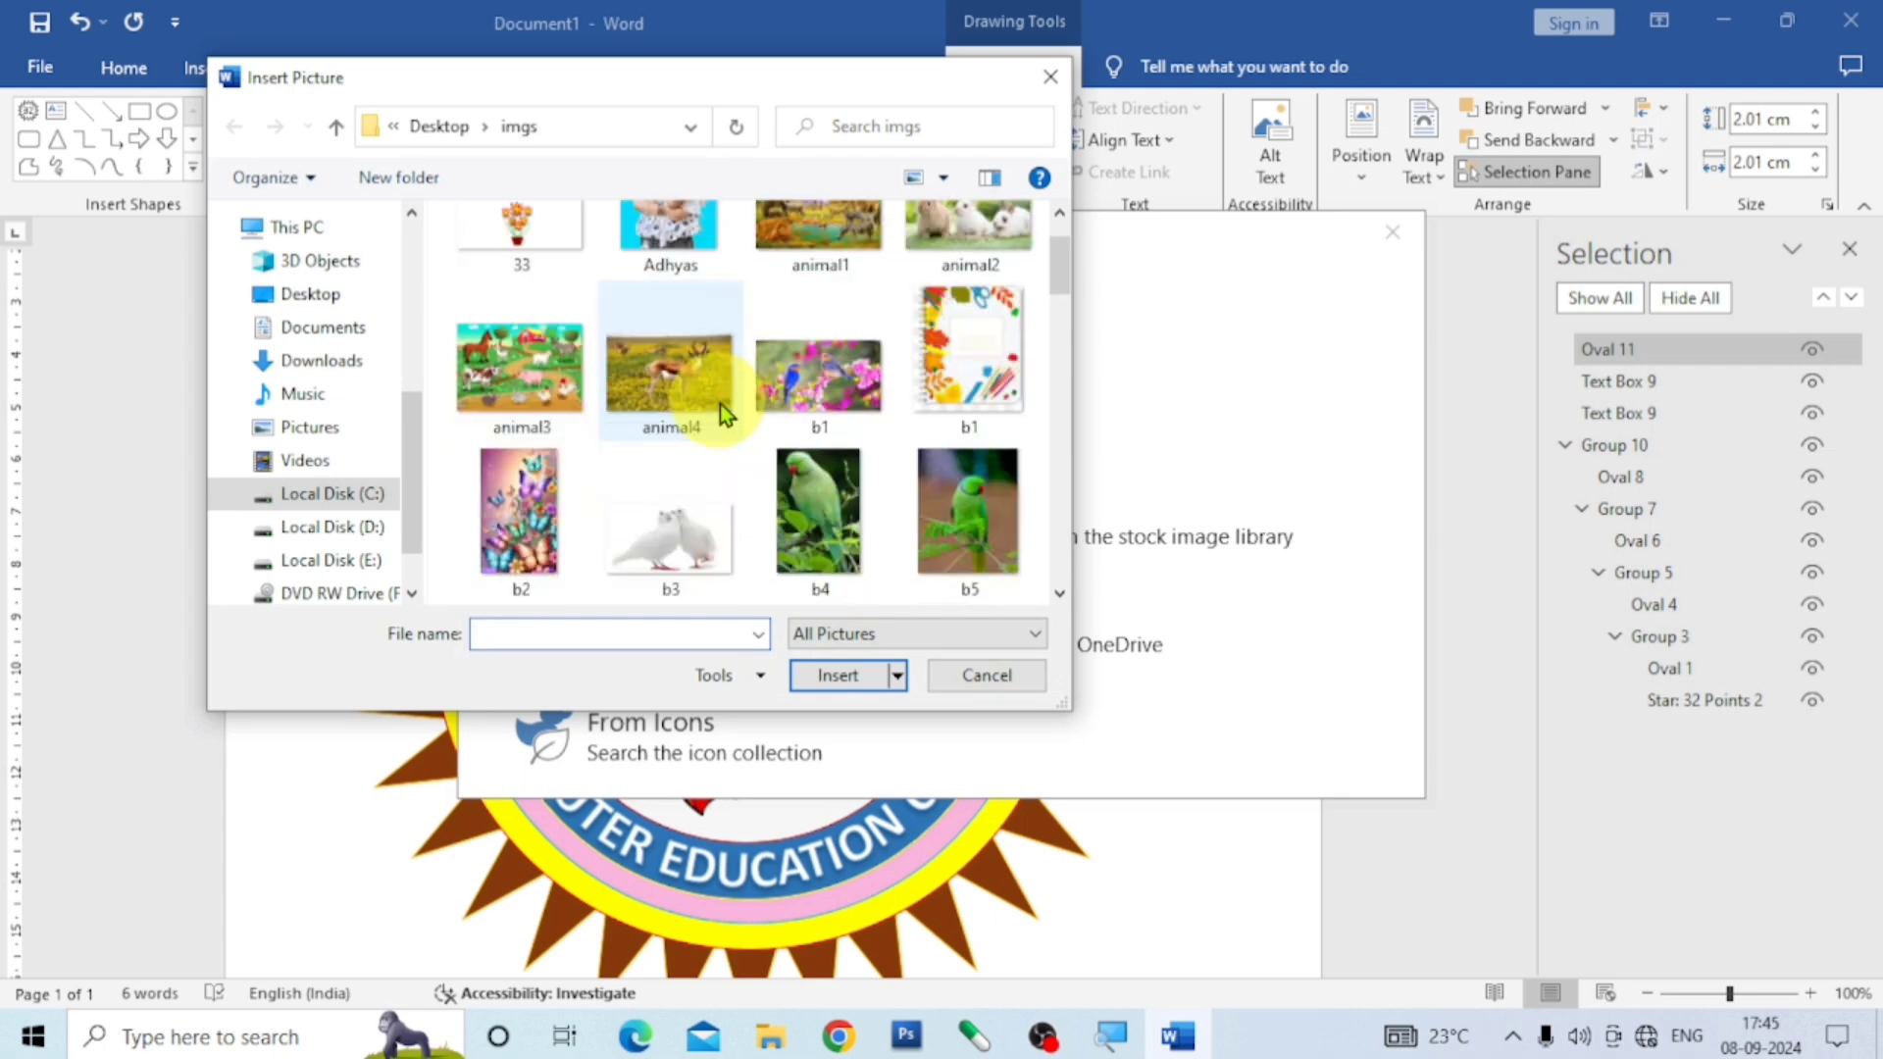
{"action": "left_click", "coordinate": [819, 490]}
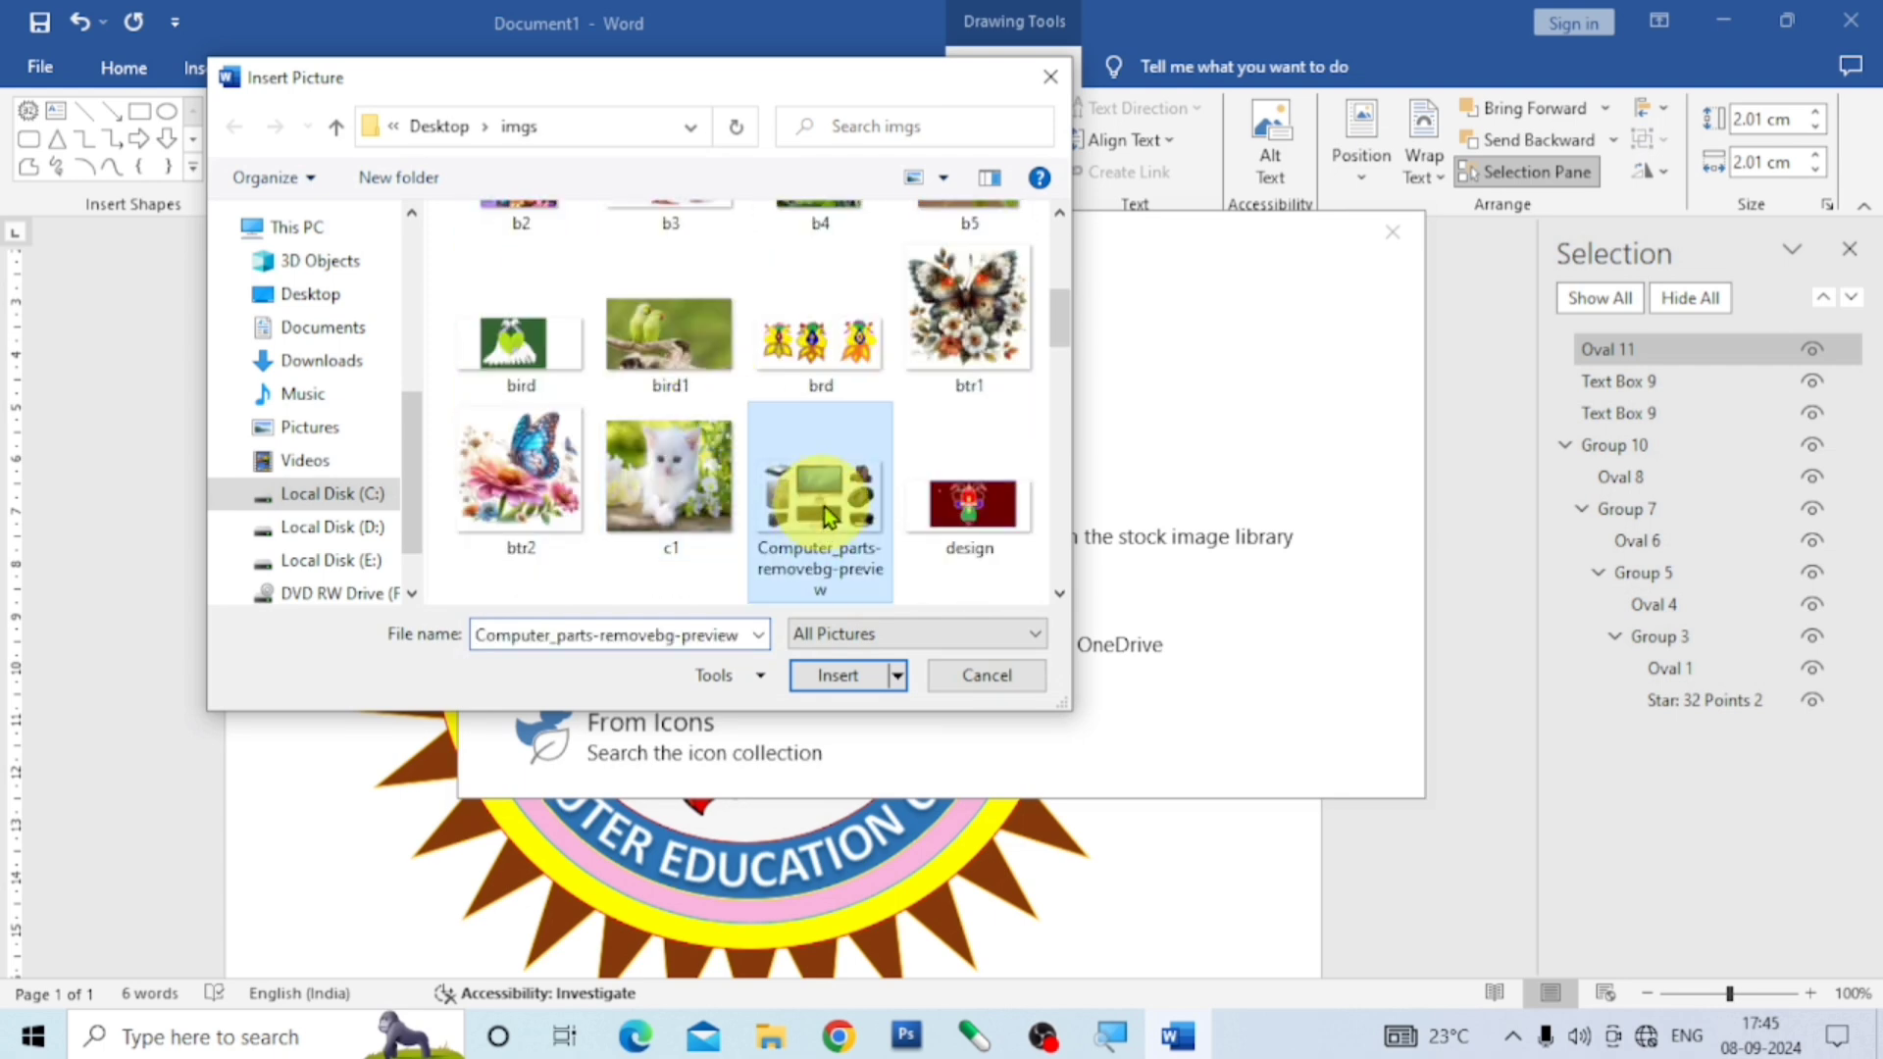
{"action": "left_click", "coordinate": [839, 676]}
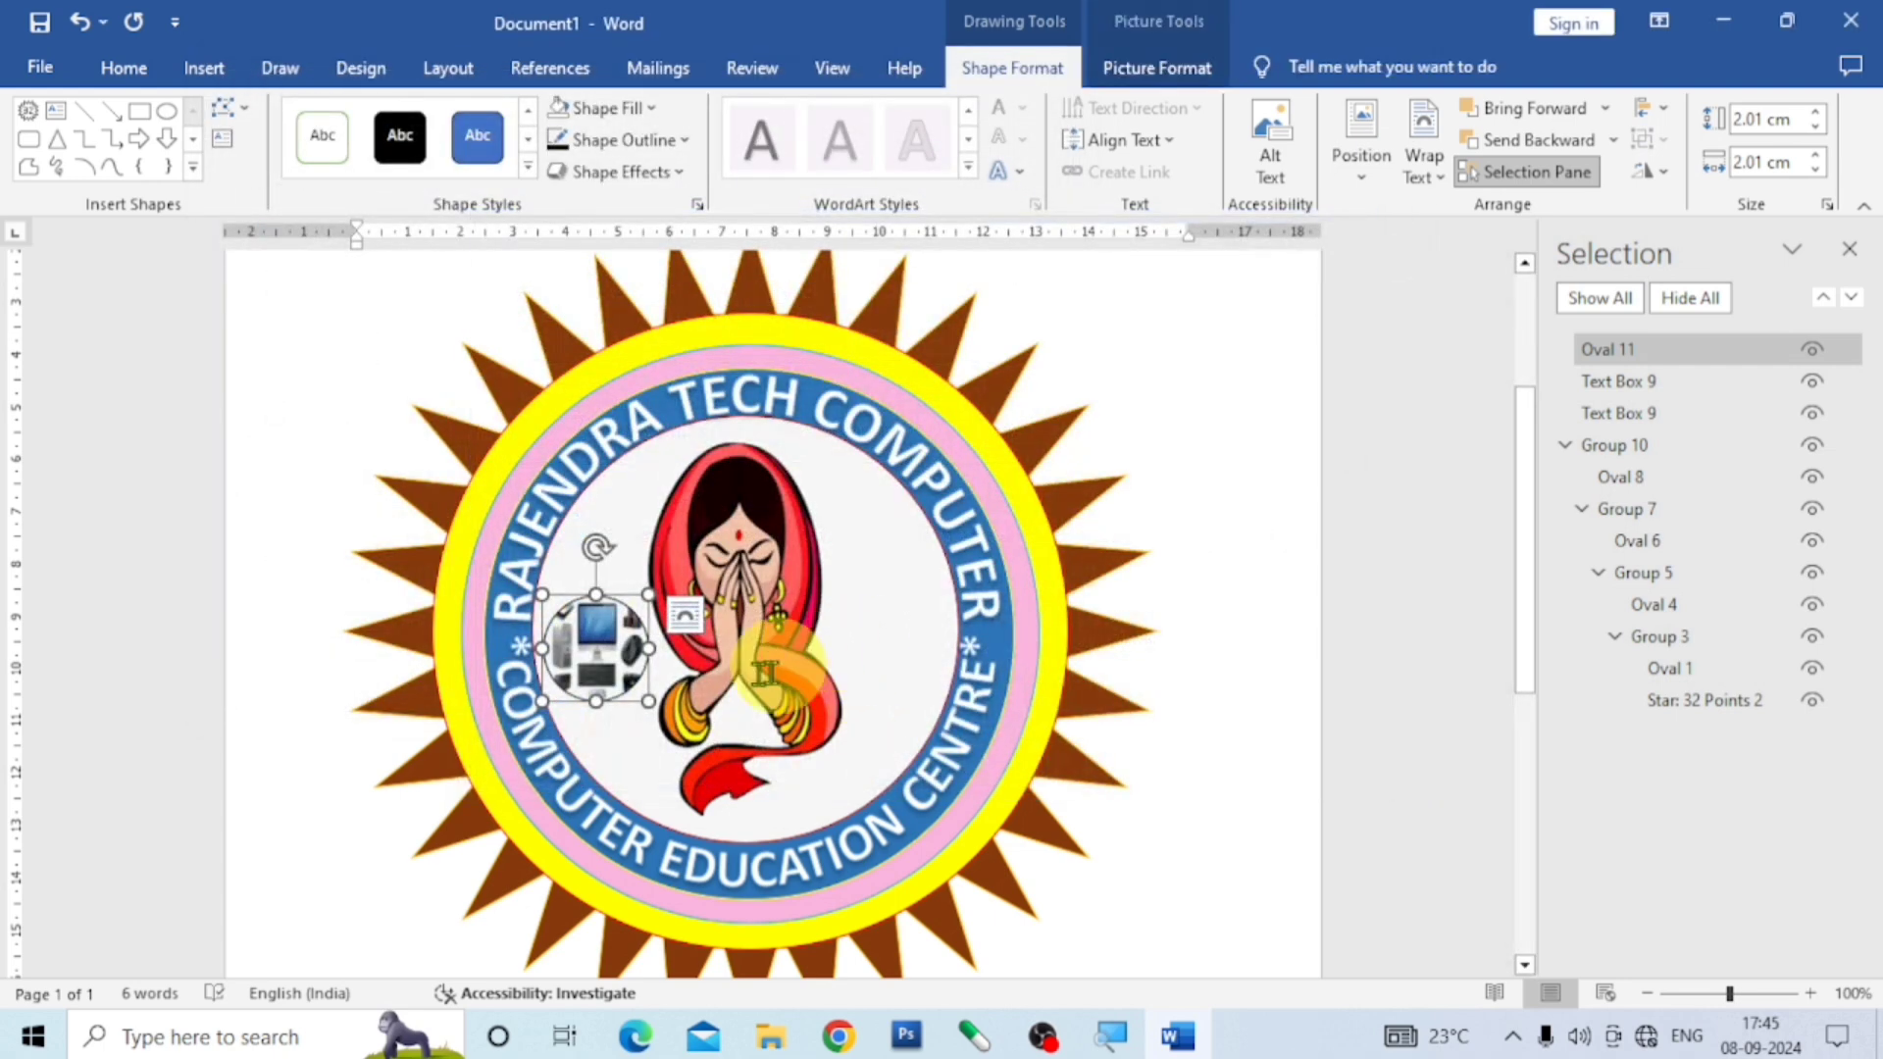
{"action": "left_click", "coordinate": [1150, 564]}
{"action": "scroll", "coordinate": [1055, 590], "scroll_direction": "down", "scroll_amount": 2}
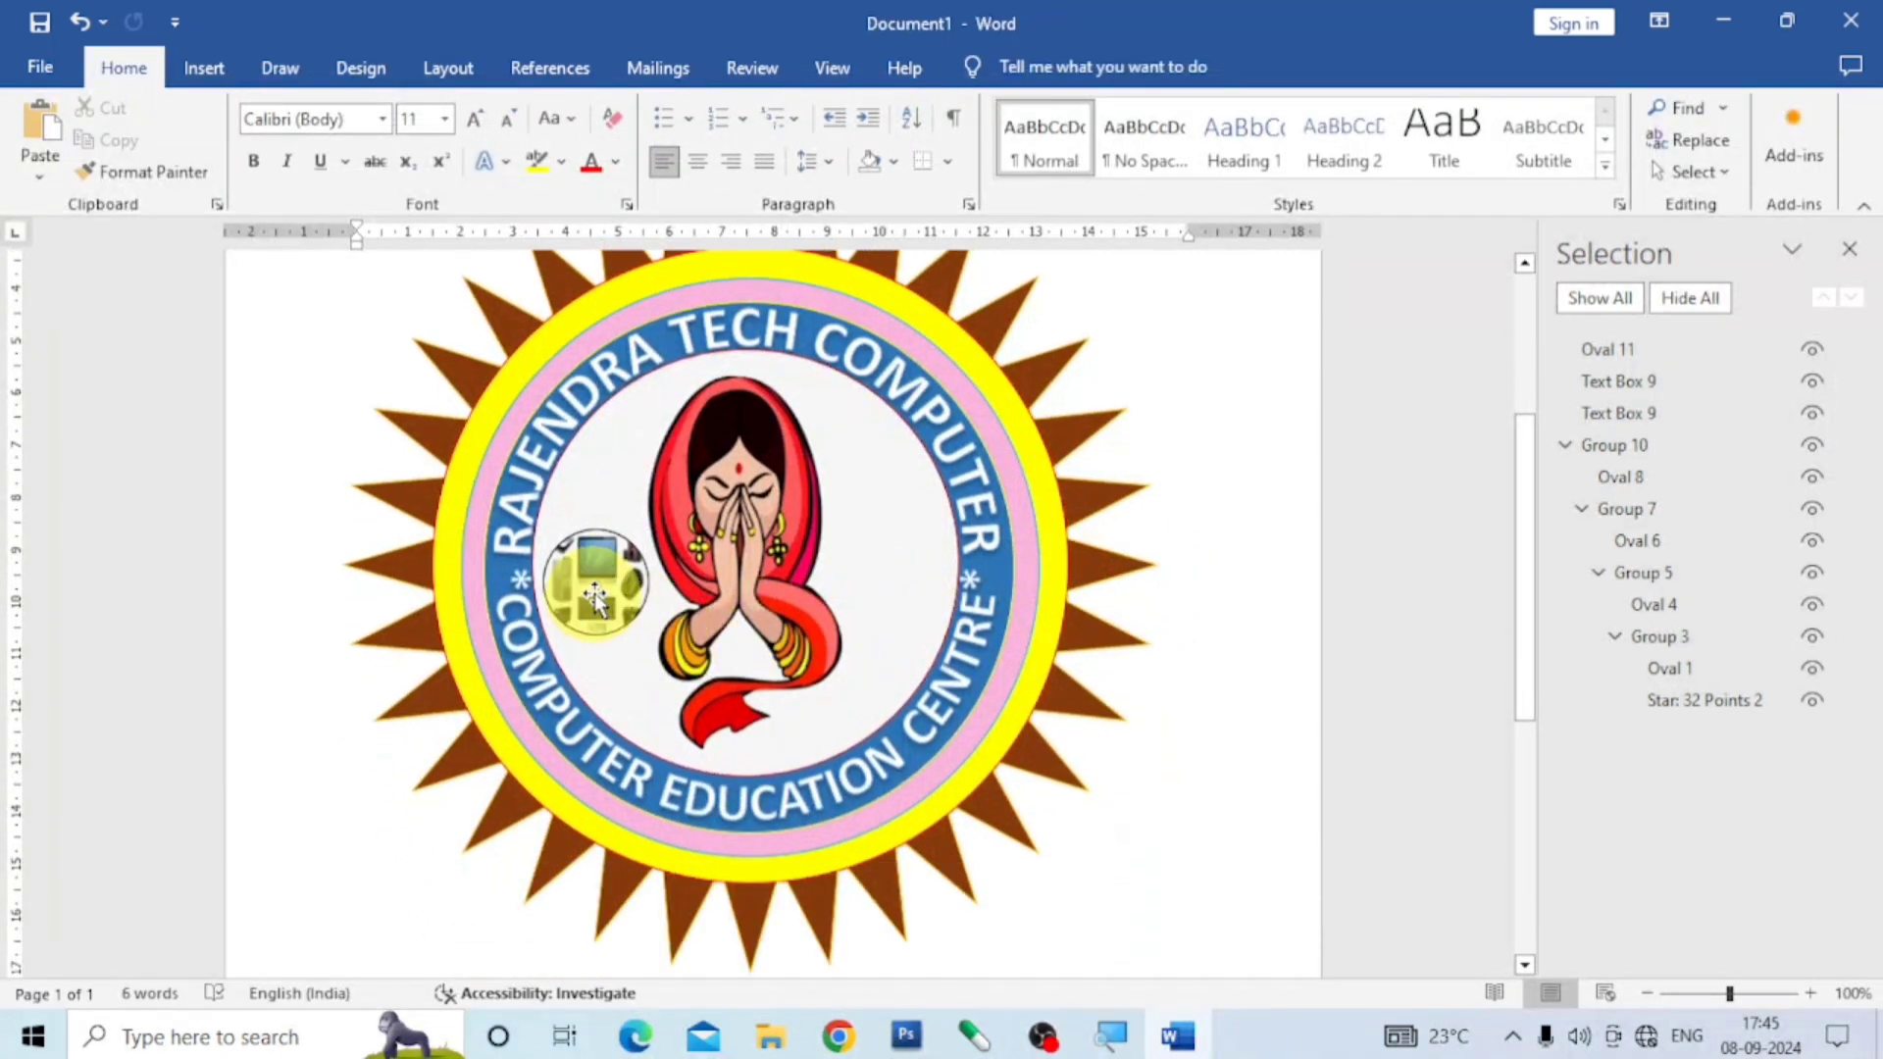
Duplicate the computer-parts circle and place the copy level with the original on the other side of the woman, near the right asterisk.
{"action": "left_click", "coordinate": [591, 587]}
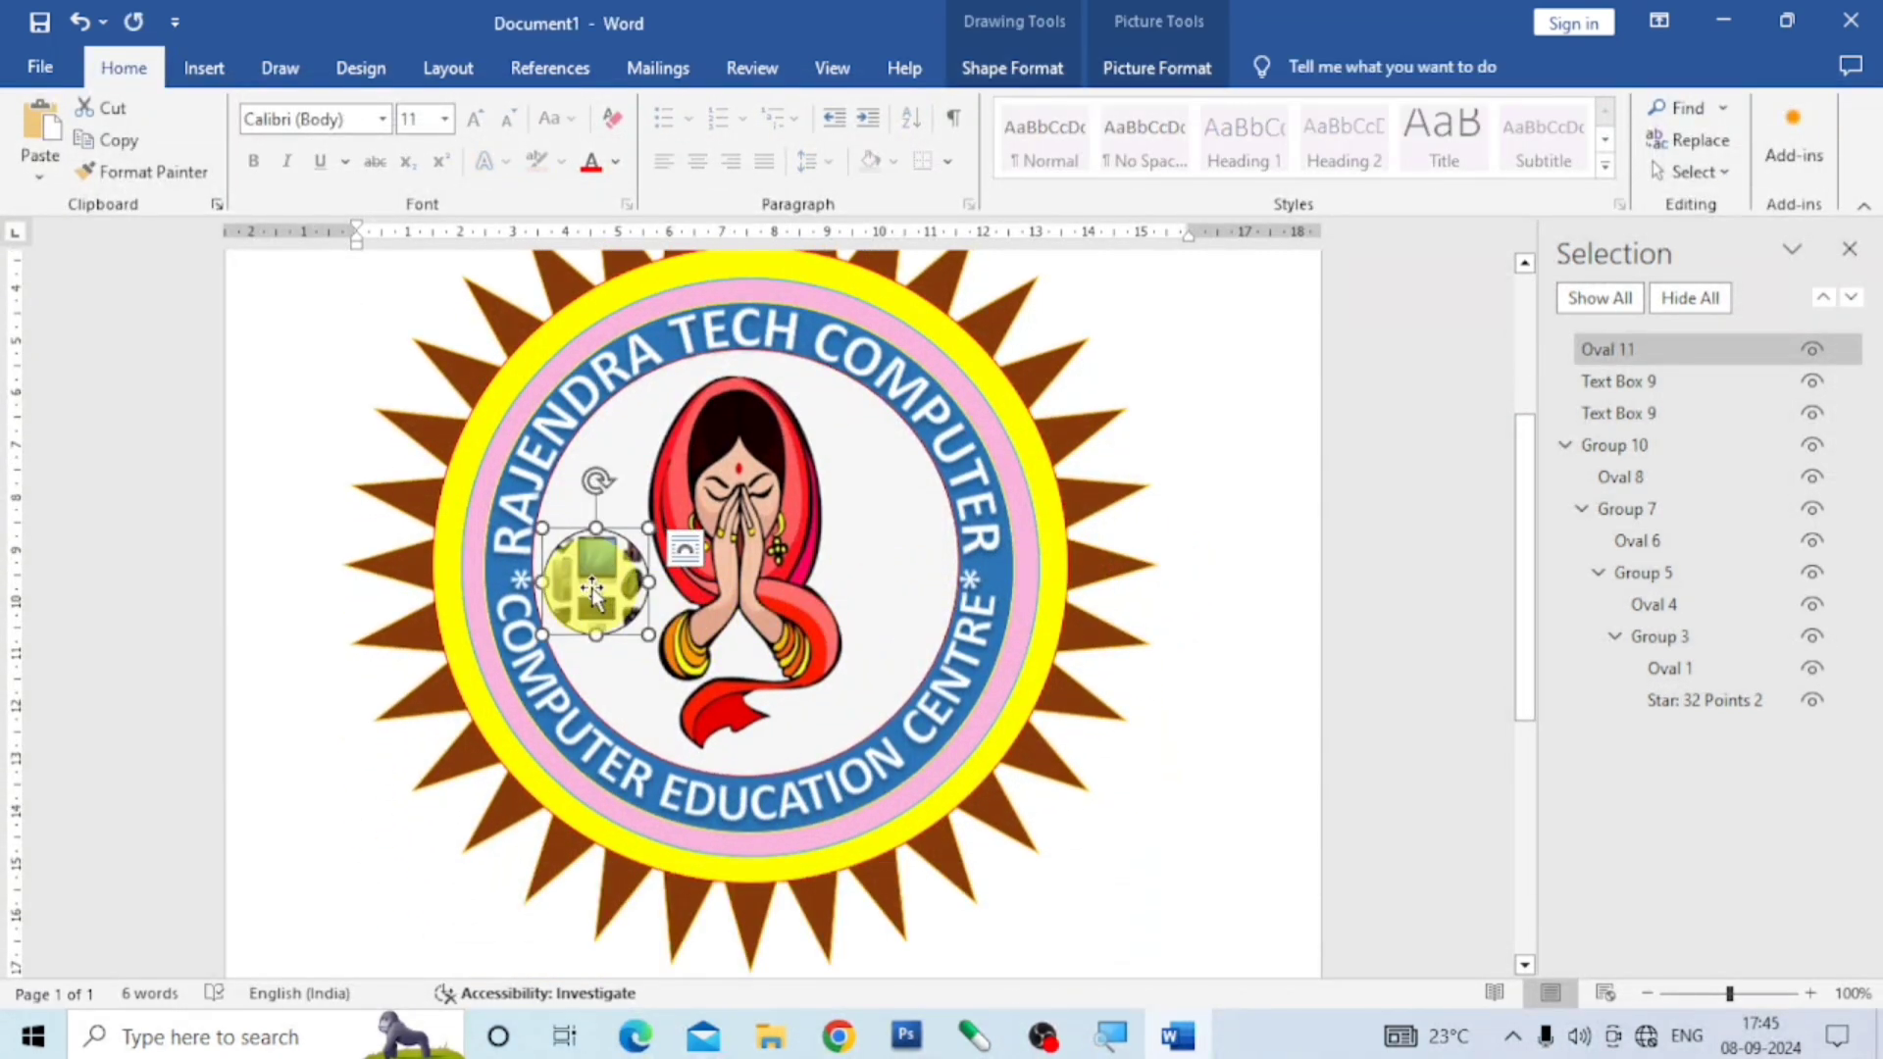
{"action": "key", "text": "ctrl+d"}
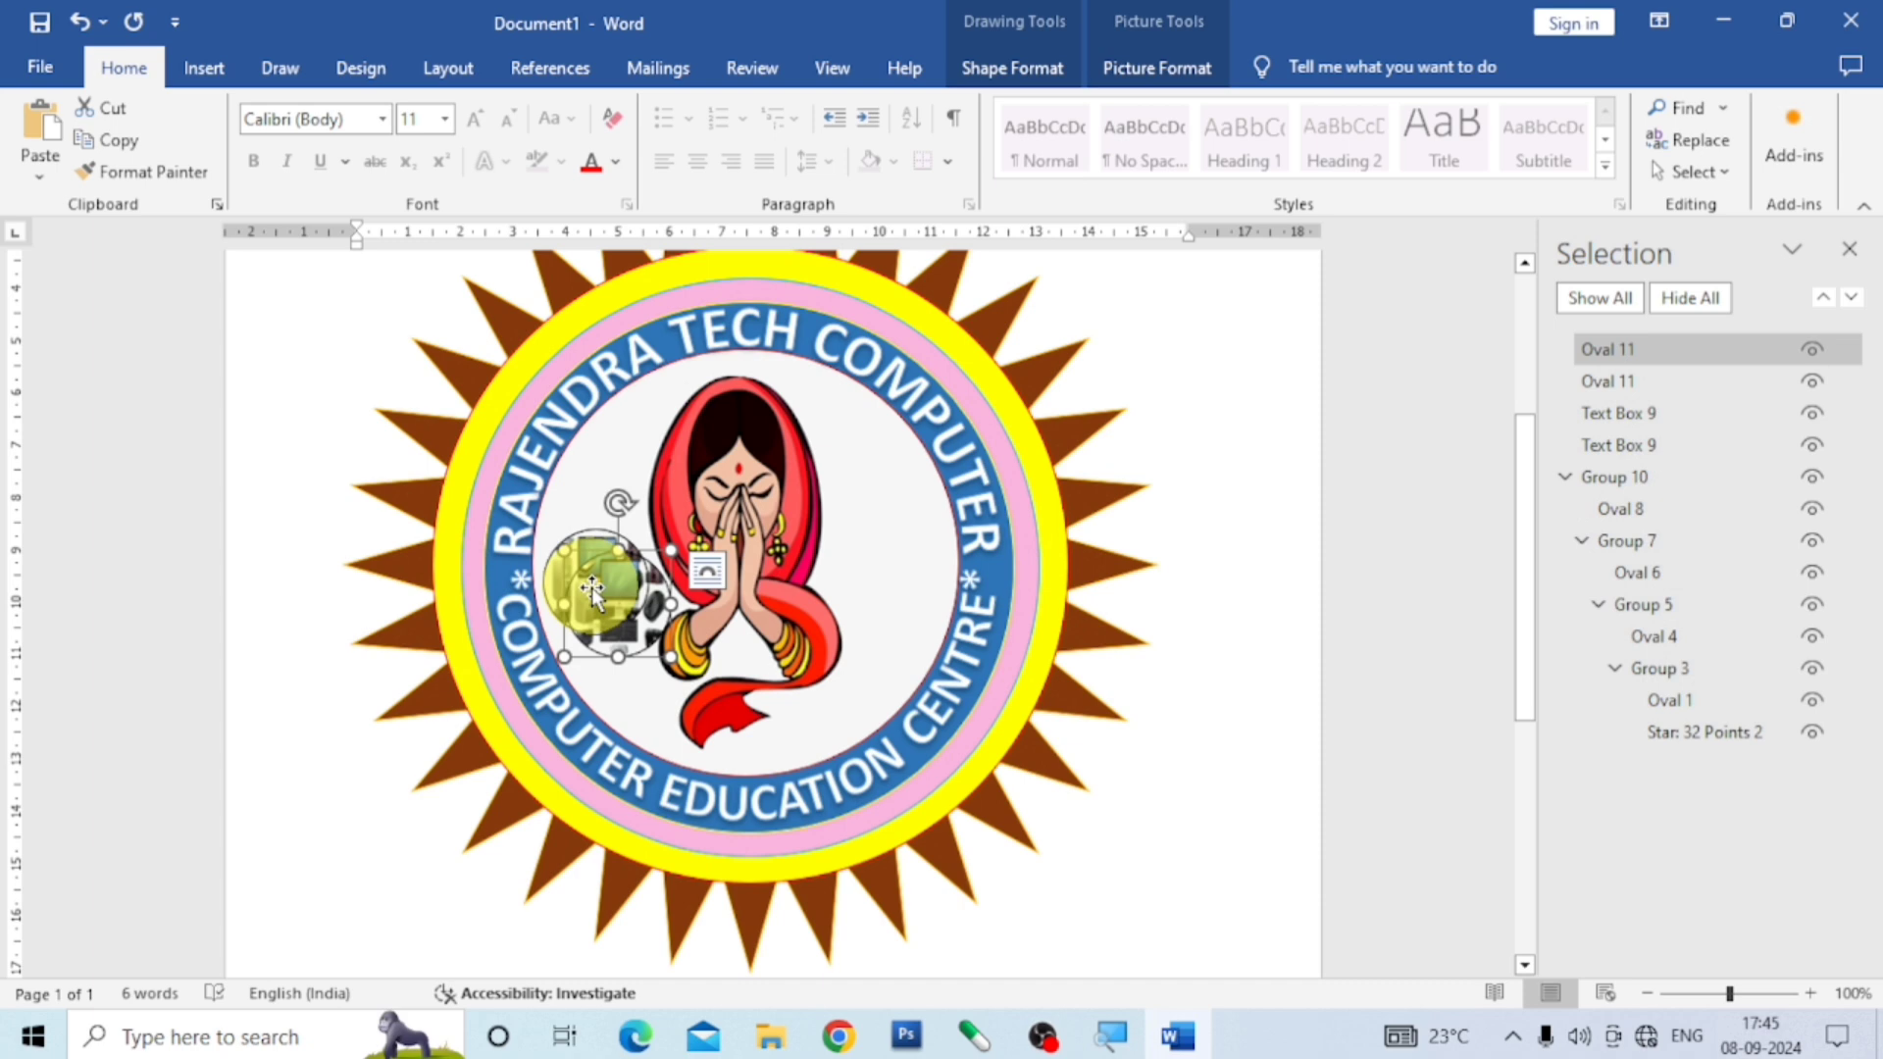
{"action": "key", "text": "Up"}
{"action": "key", "text": "Up"}
{"action": "key", "text": "Up"}
{"action": "key", "text": "Up"}
{"action": "key", "text": "Up"}
{"action": "key", "text": "Up"}
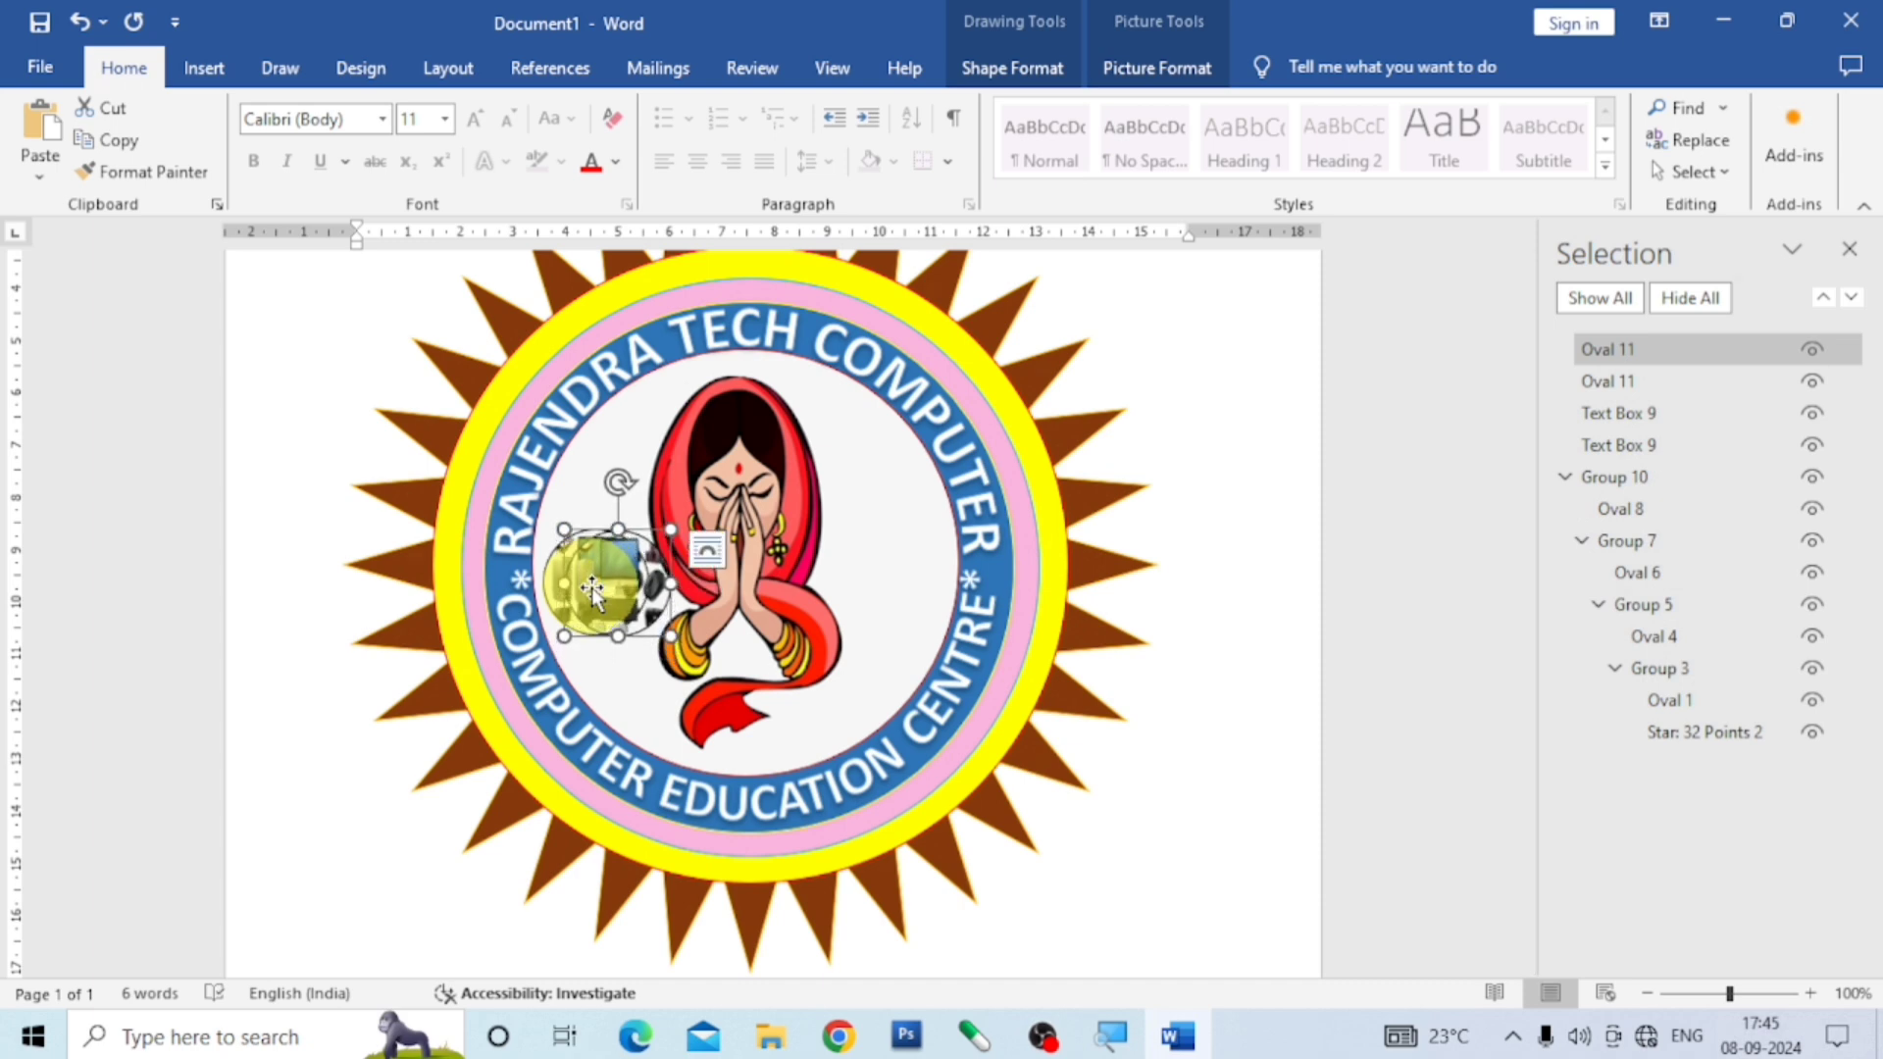
{"action": "key", "text": "Right"}
{"action": "key", "text": "Right"}
{"action": "key", "text": "Right"}
{"action": "key", "text": "Right"}
{"action": "key", "text": "Right"}
{"action": "key", "text": "Right"}
{"action": "key", "text": "Right"}
{"action": "key", "text": "Right"}
{"action": "key", "text": "Right"}
{"action": "key", "text": "Right"}
{"action": "key", "text": "Right"}
{"action": "key", "text": "Right"}
{"action": "key", "text": "Right"}
{"action": "key", "text": "Right"}
{"action": "key", "text": "Right"}
{"action": "key", "text": "Right"}
{"action": "key", "text": "Right"}
{"action": "key", "text": "Right"}
{"action": "key", "text": "Right"}
{"action": "key", "text": "Right"}
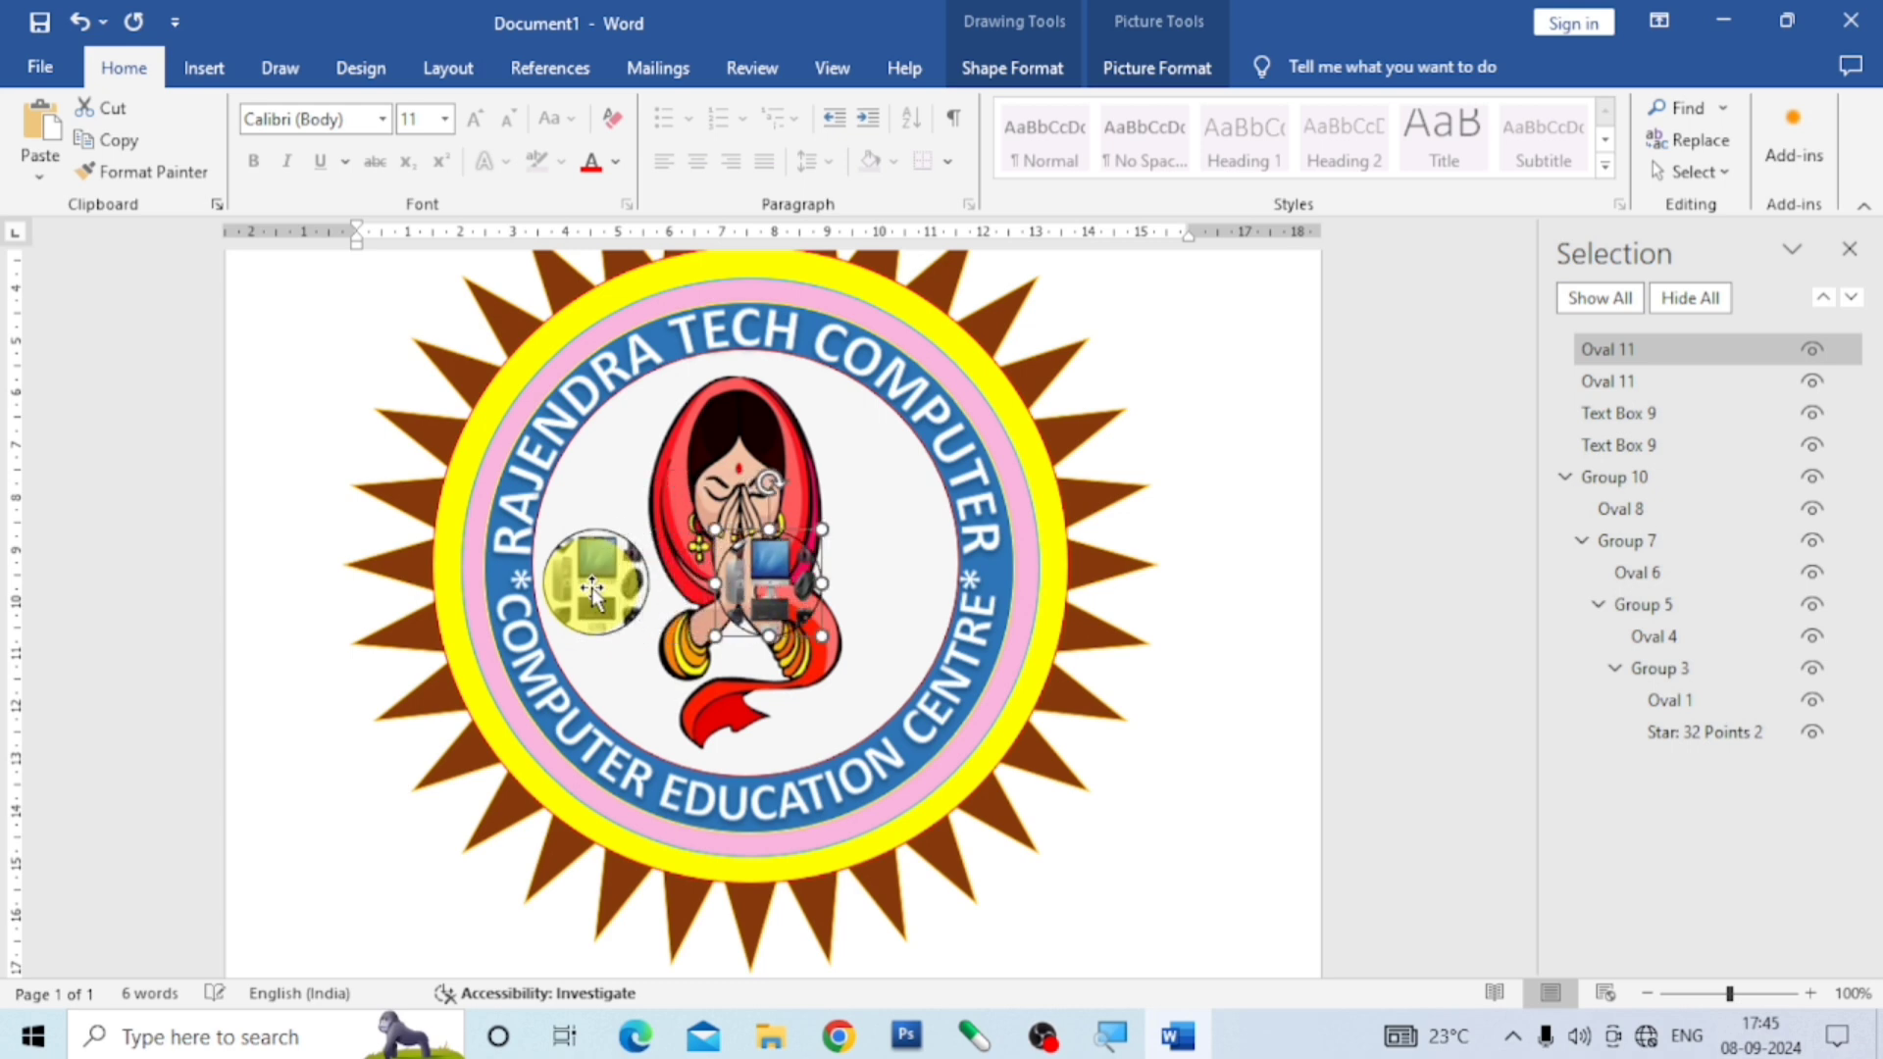
{"action": "key", "text": "Right"}
{"action": "key", "text": "Right"}
{"action": "key", "text": "Right"}
{"action": "key", "text": "Right"}
{"action": "key", "text": "Right"}
{"action": "key", "text": "Right"}
{"action": "key", "text": "Right"}
{"action": "key", "text": "Right"}
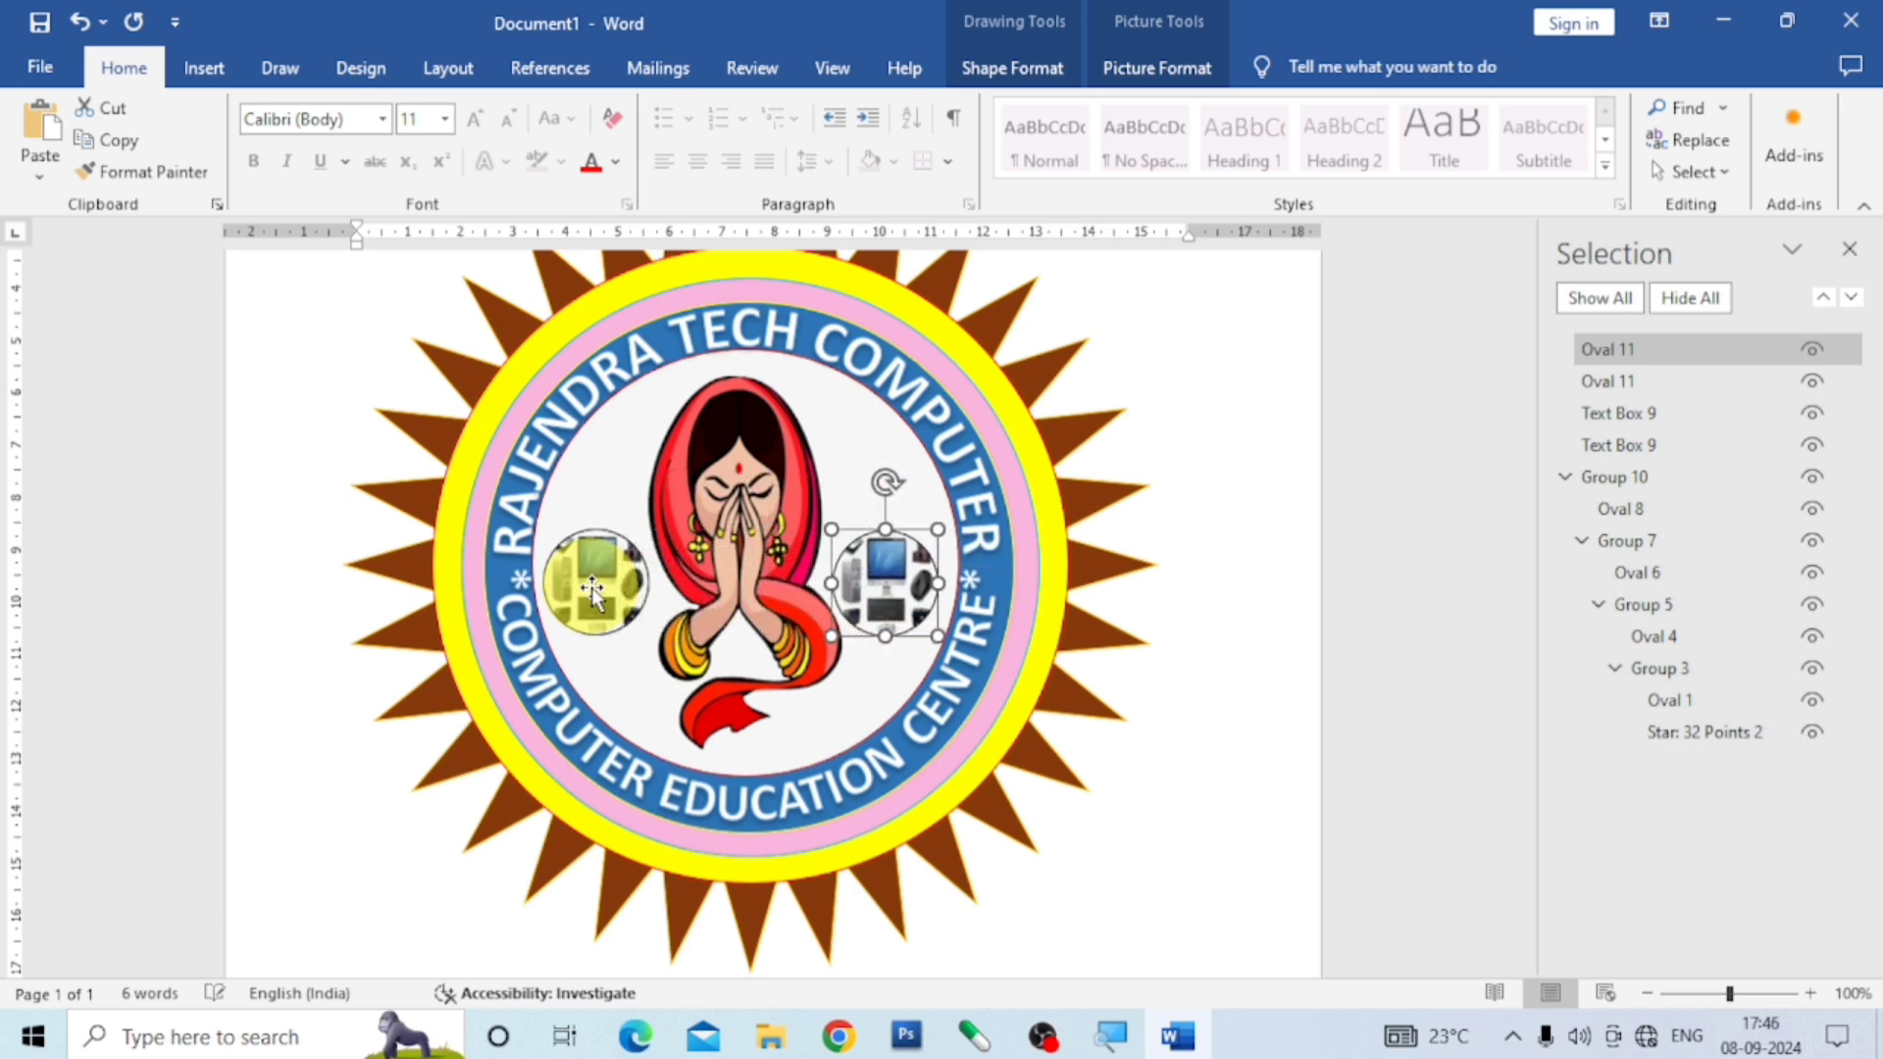
{"action": "key", "text": "Right"}
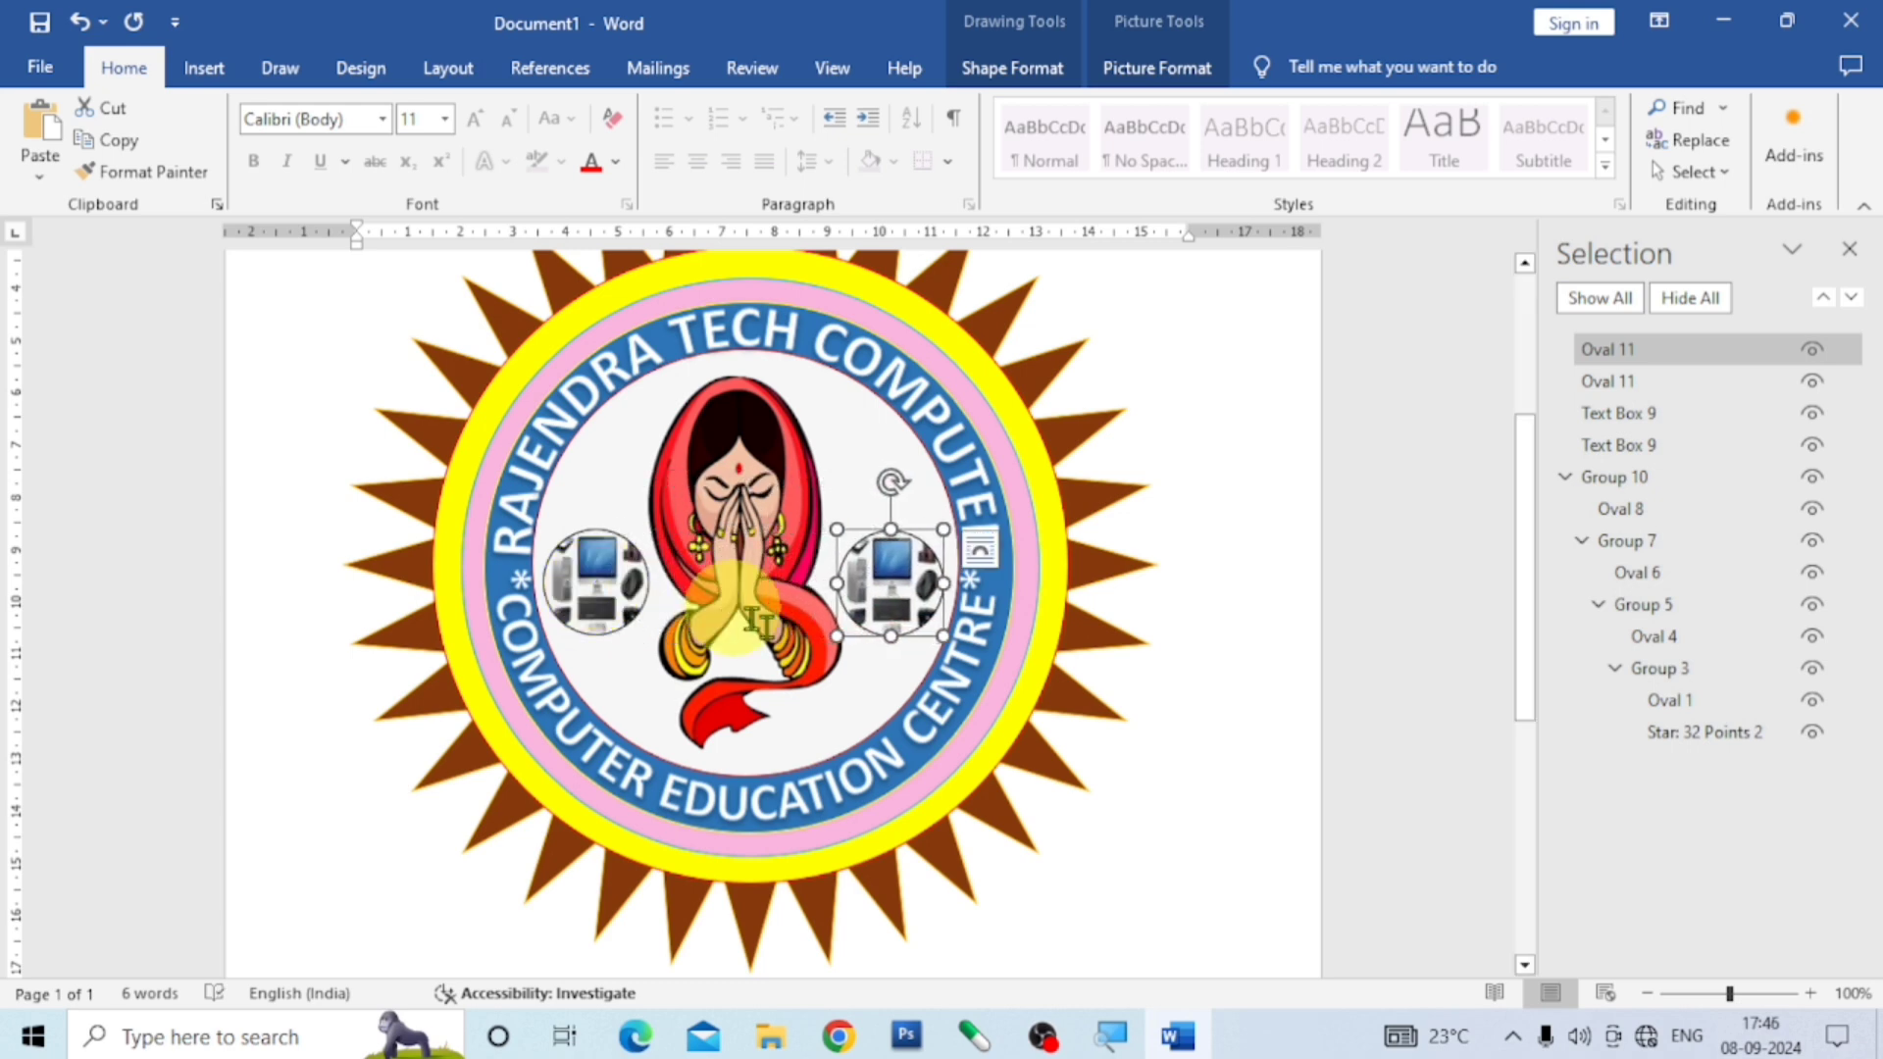
{"action": "left_click", "coordinate": [1246, 746]}
{"action": "scroll", "coordinate": [1242, 746], "scroll_direction": "down", "scroll_amount": 3}
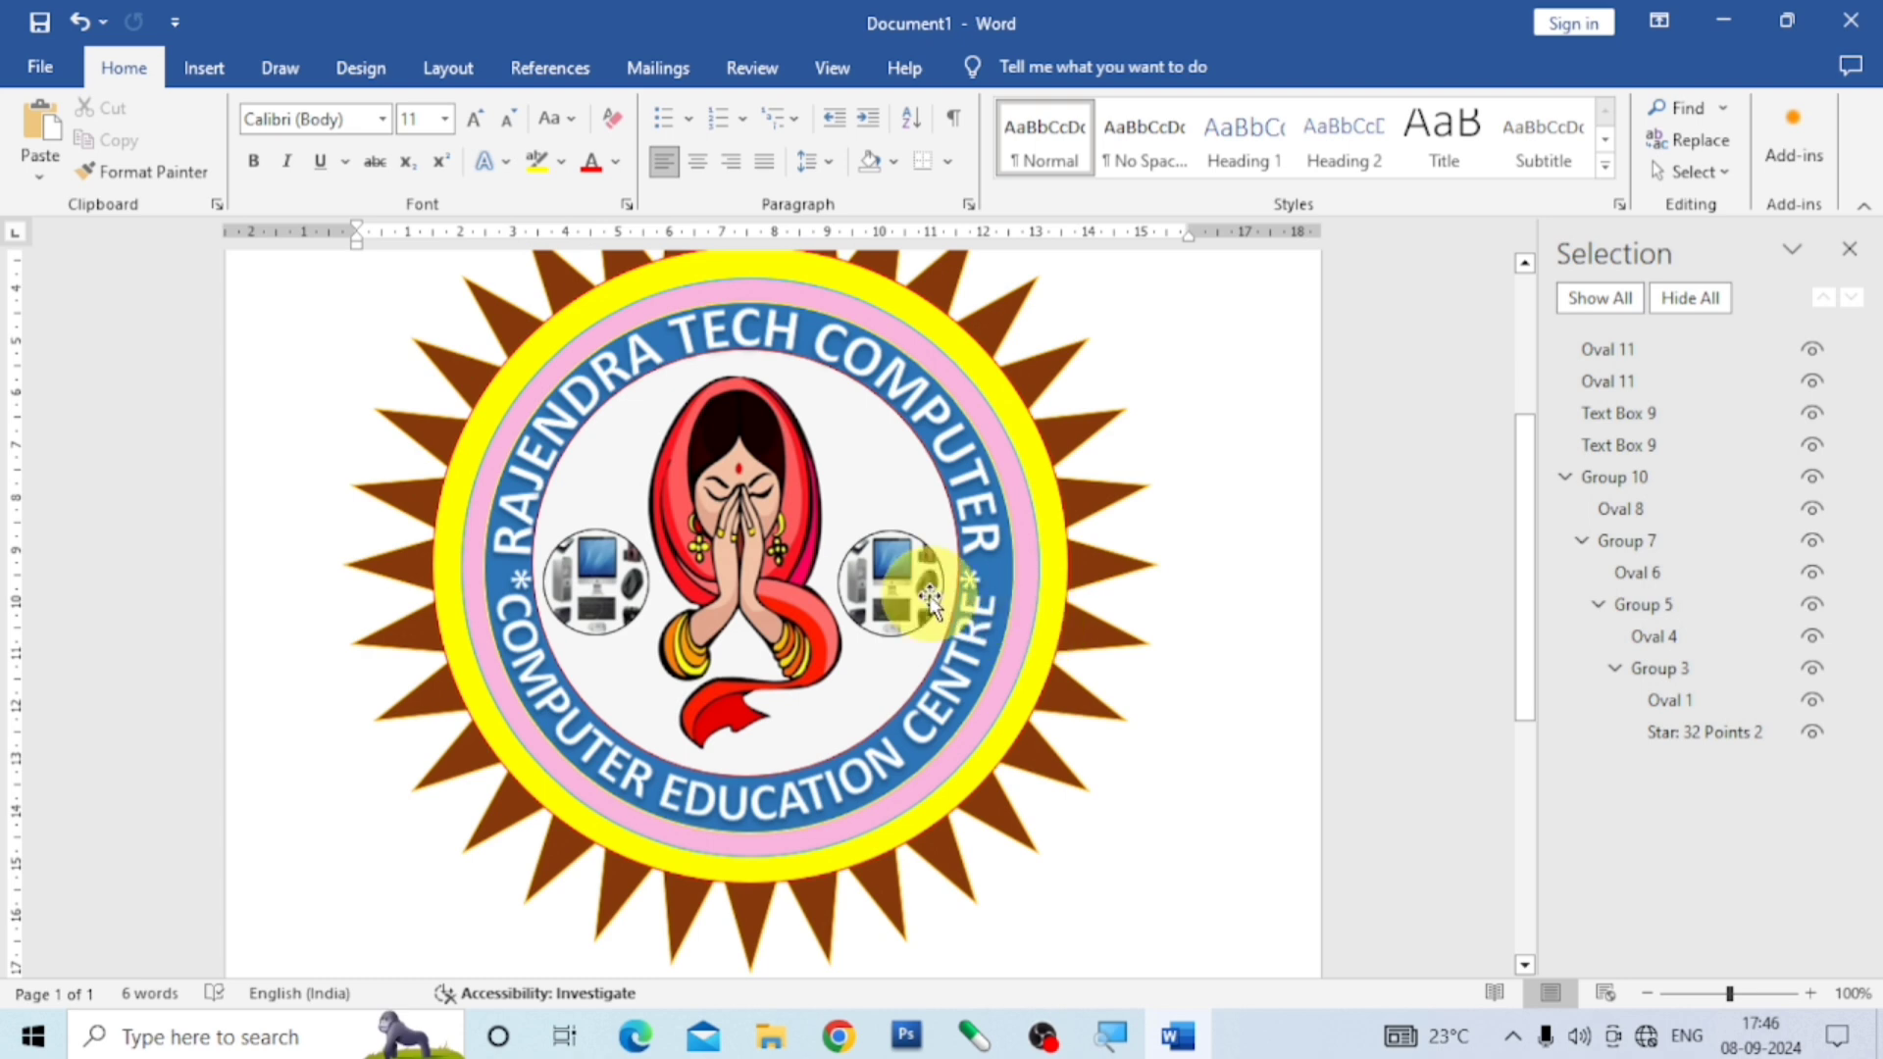
{"action": "left_click", "coordinate": [923, 586]}
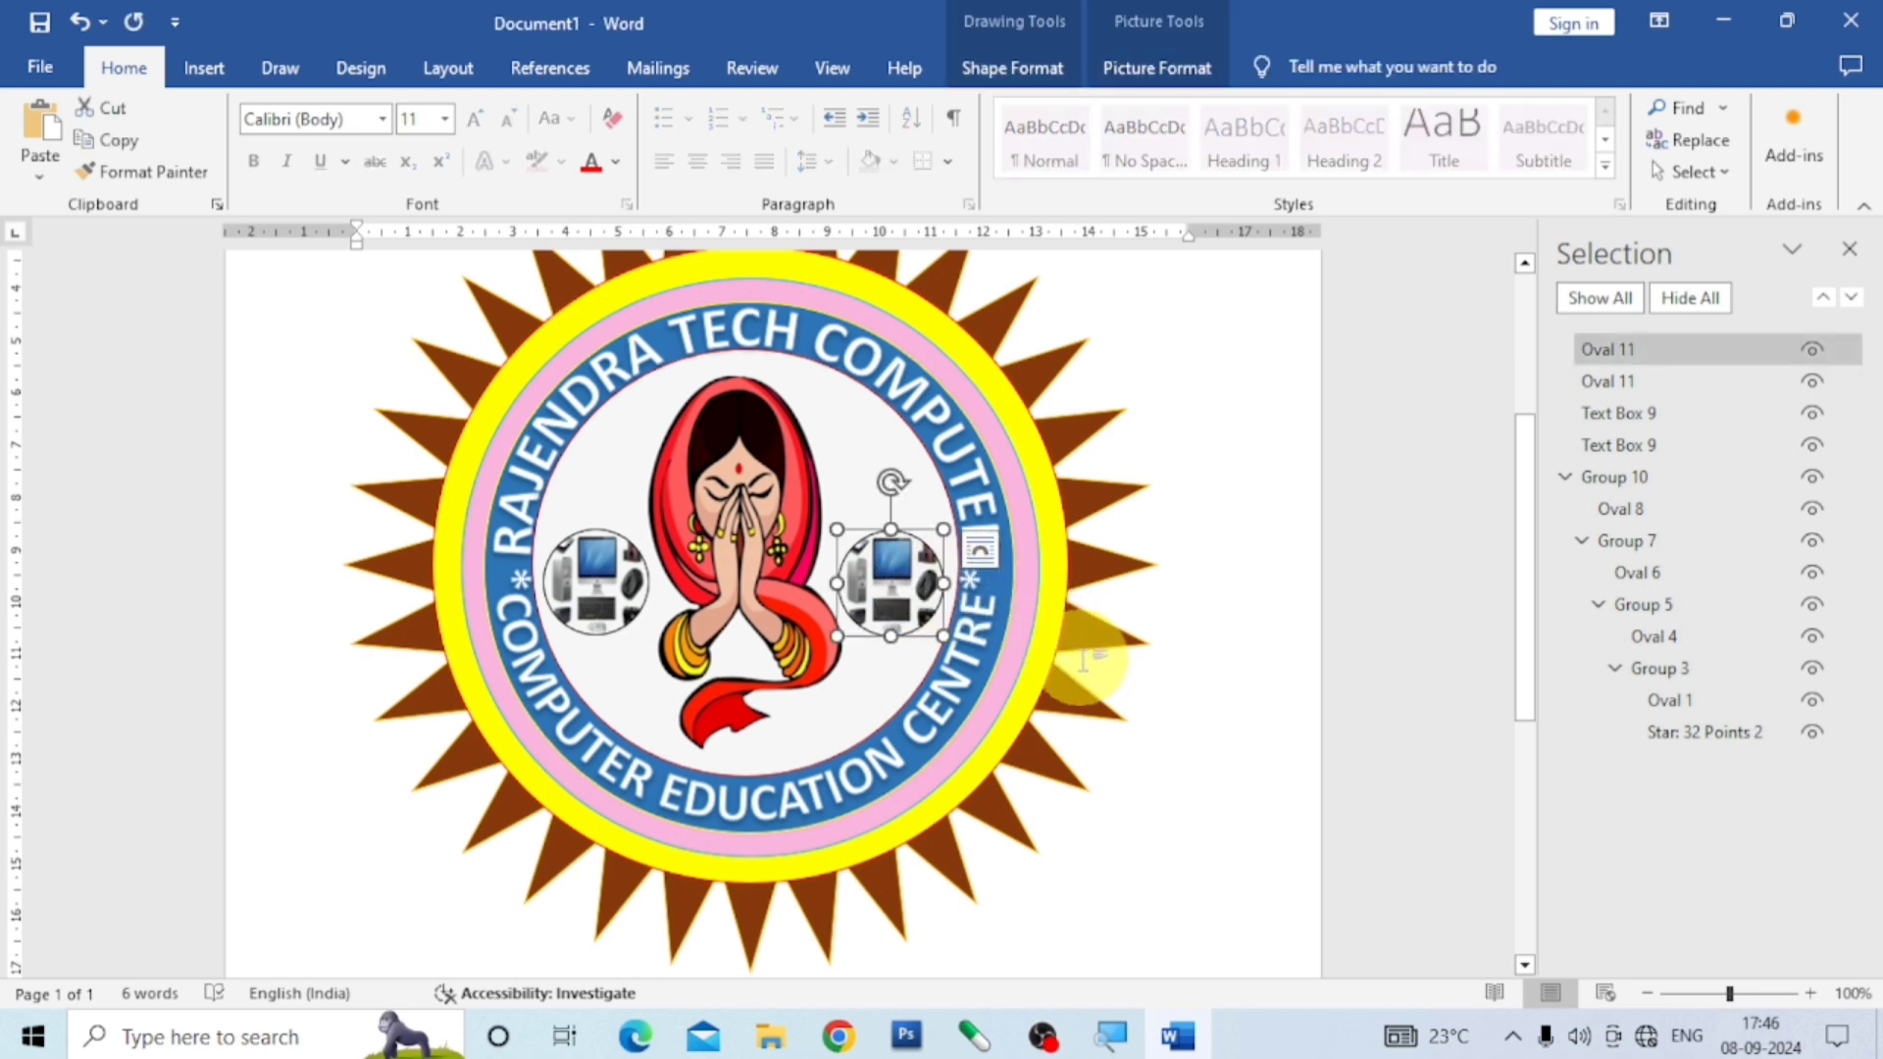
{"action": "scroll", "coordinate": [1085, 657], "scroll_direction": "down", "scroll_amount": 2}
{"action": "left_click", "coordinate": [1099, 734]}
{"action": "scroll", "coordinate": [1103, 715], "scroll_direction": "up", "scroll_amount": 4}
{"action": "scroll", "coordinate": [1073, 699], "scroll_direction": "down", "scroll_amount": 2}
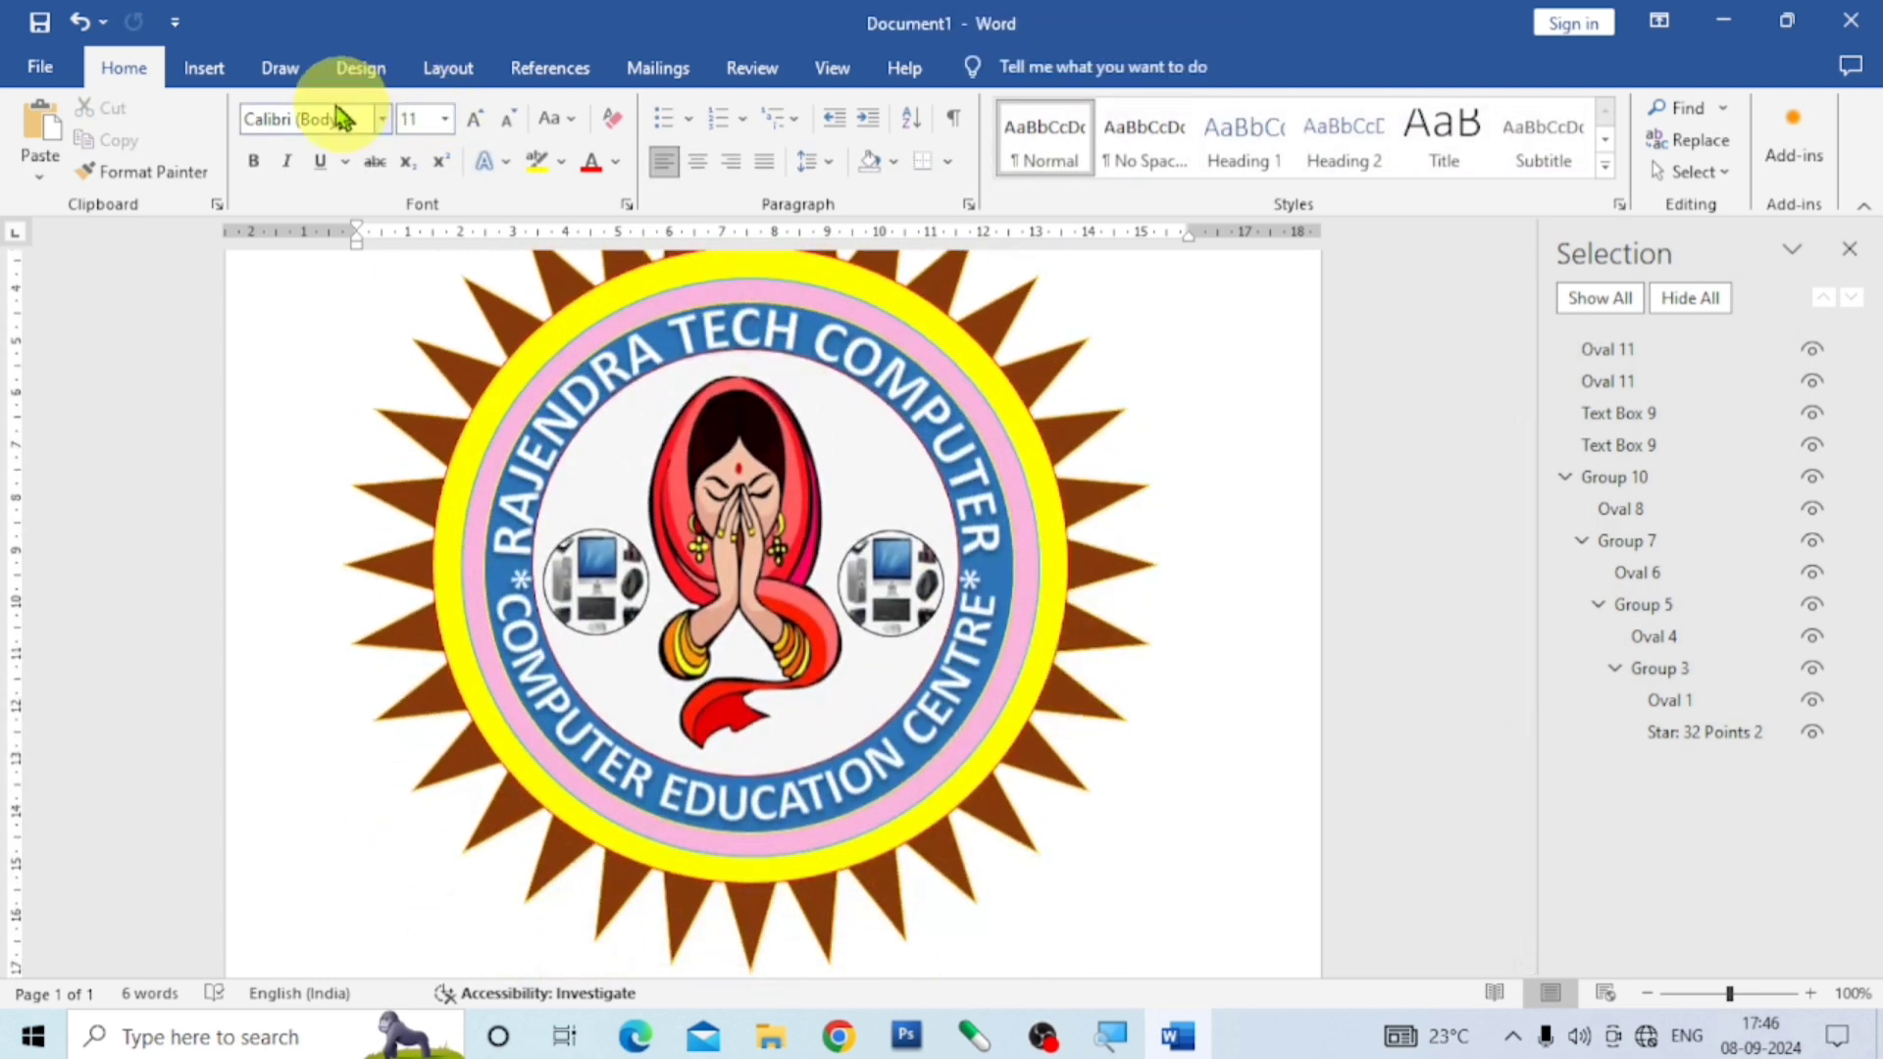
Draw a Ribbon: Tilted Down banner about 3.63 cm high and 17.83 cm wide, centred across the logo's lower rays.
{"action": "left_click", "coordinate": [207, 69]}
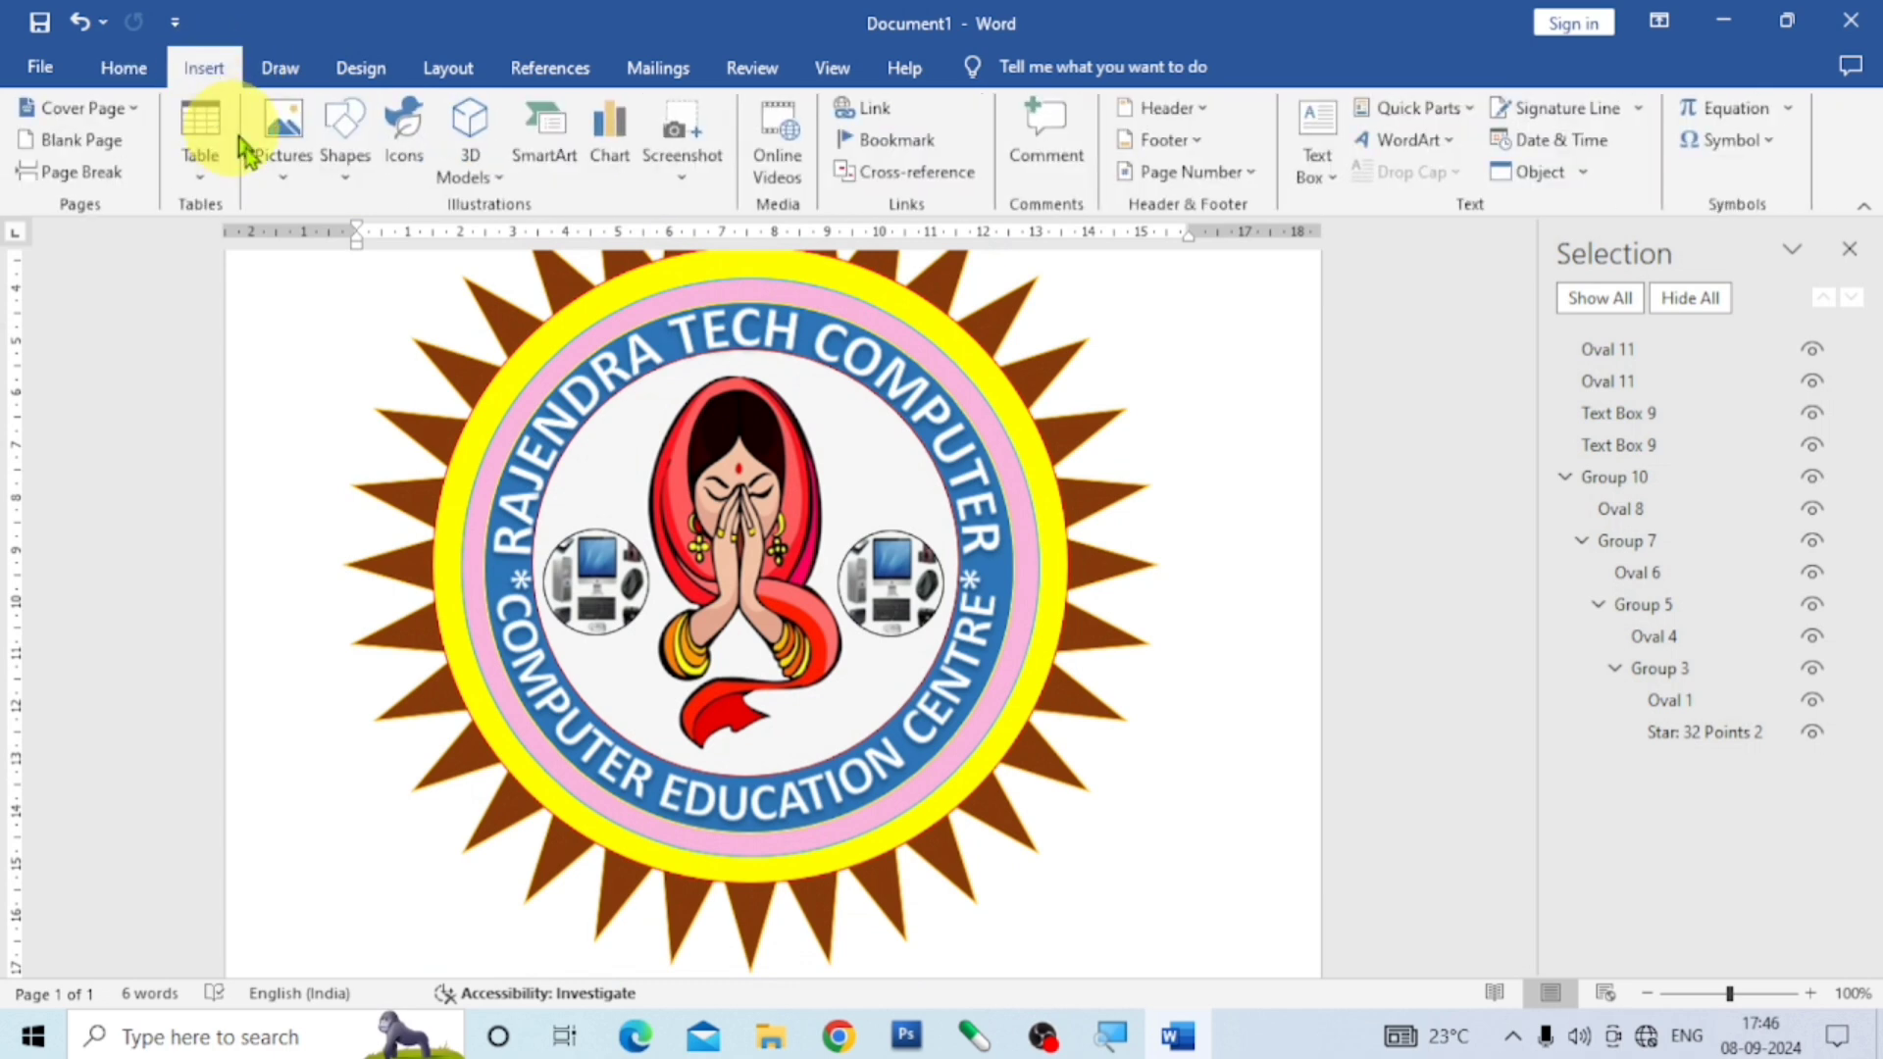
{"action": "left_click", "coordinate": [338, 177]}
{"action": "scroll", "coordinate": [490, 667], "scroll_direction": "down", "scroll_amount": 1}
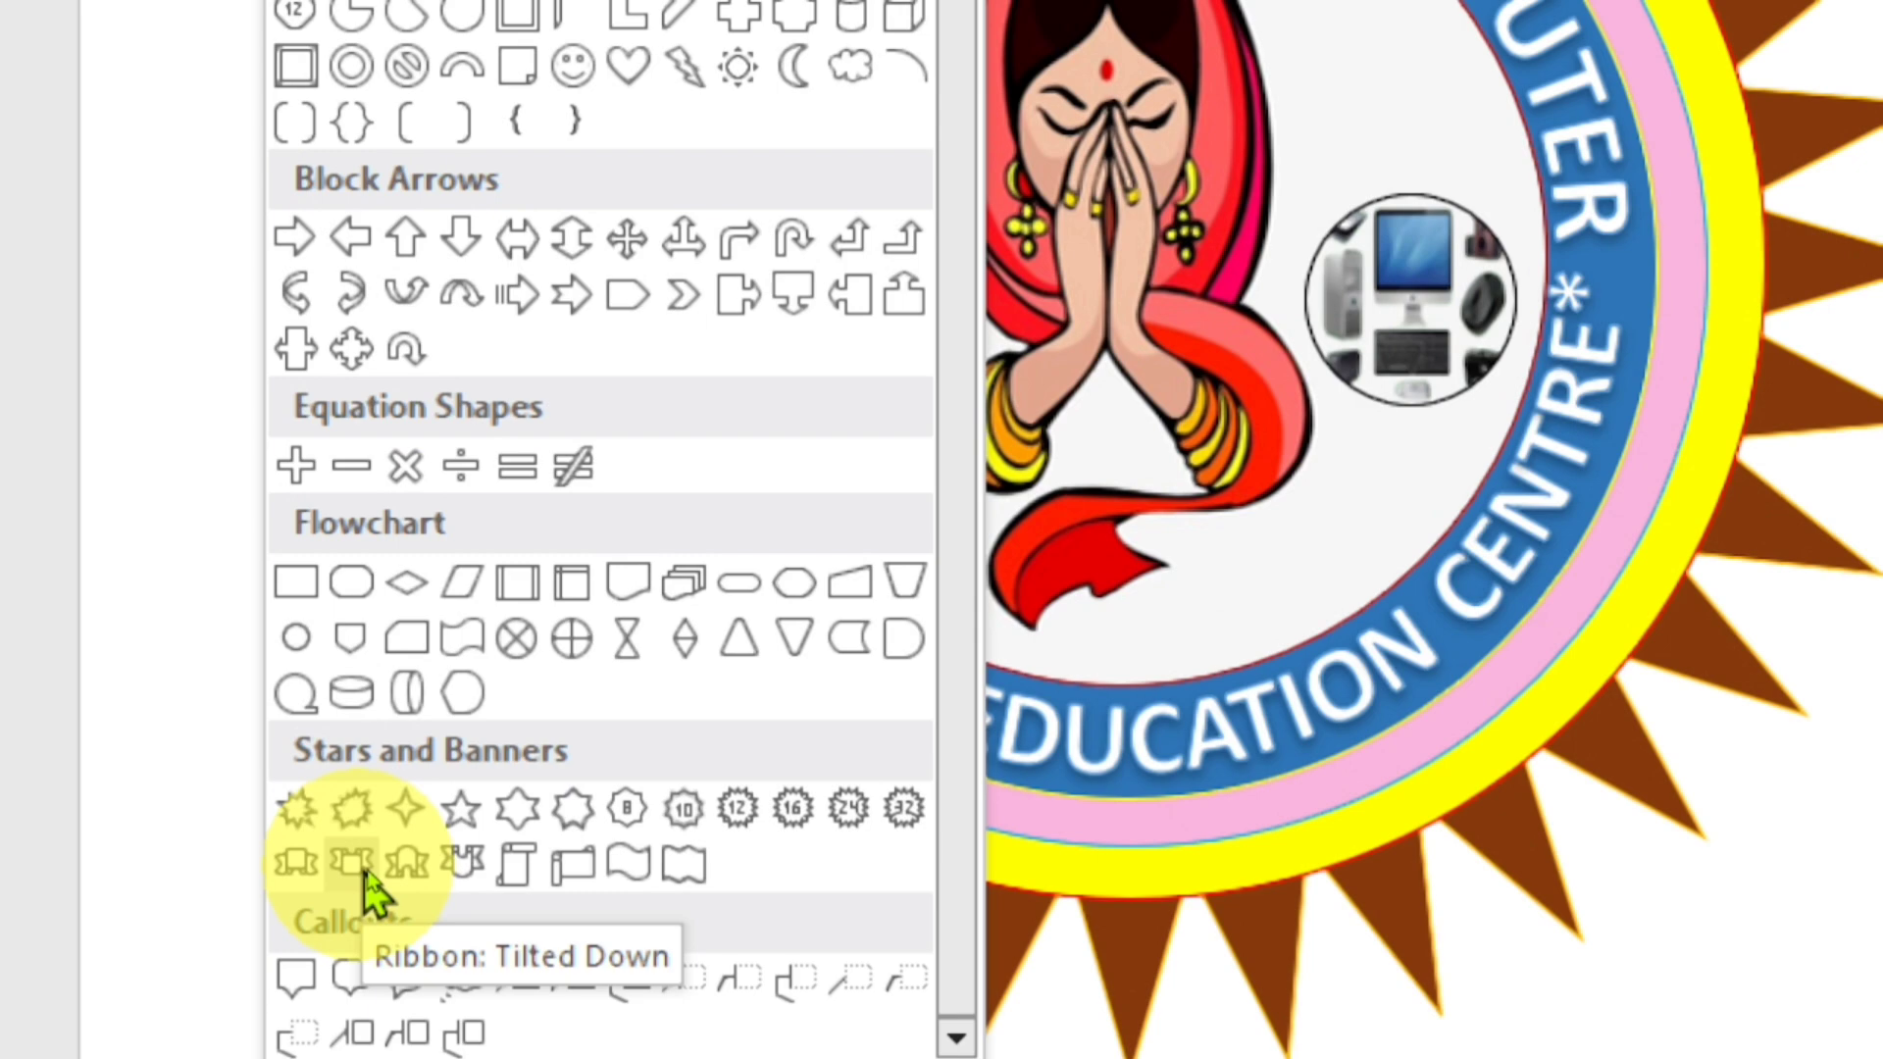
{"action": "left_click", "coordinate": [351, 863]}
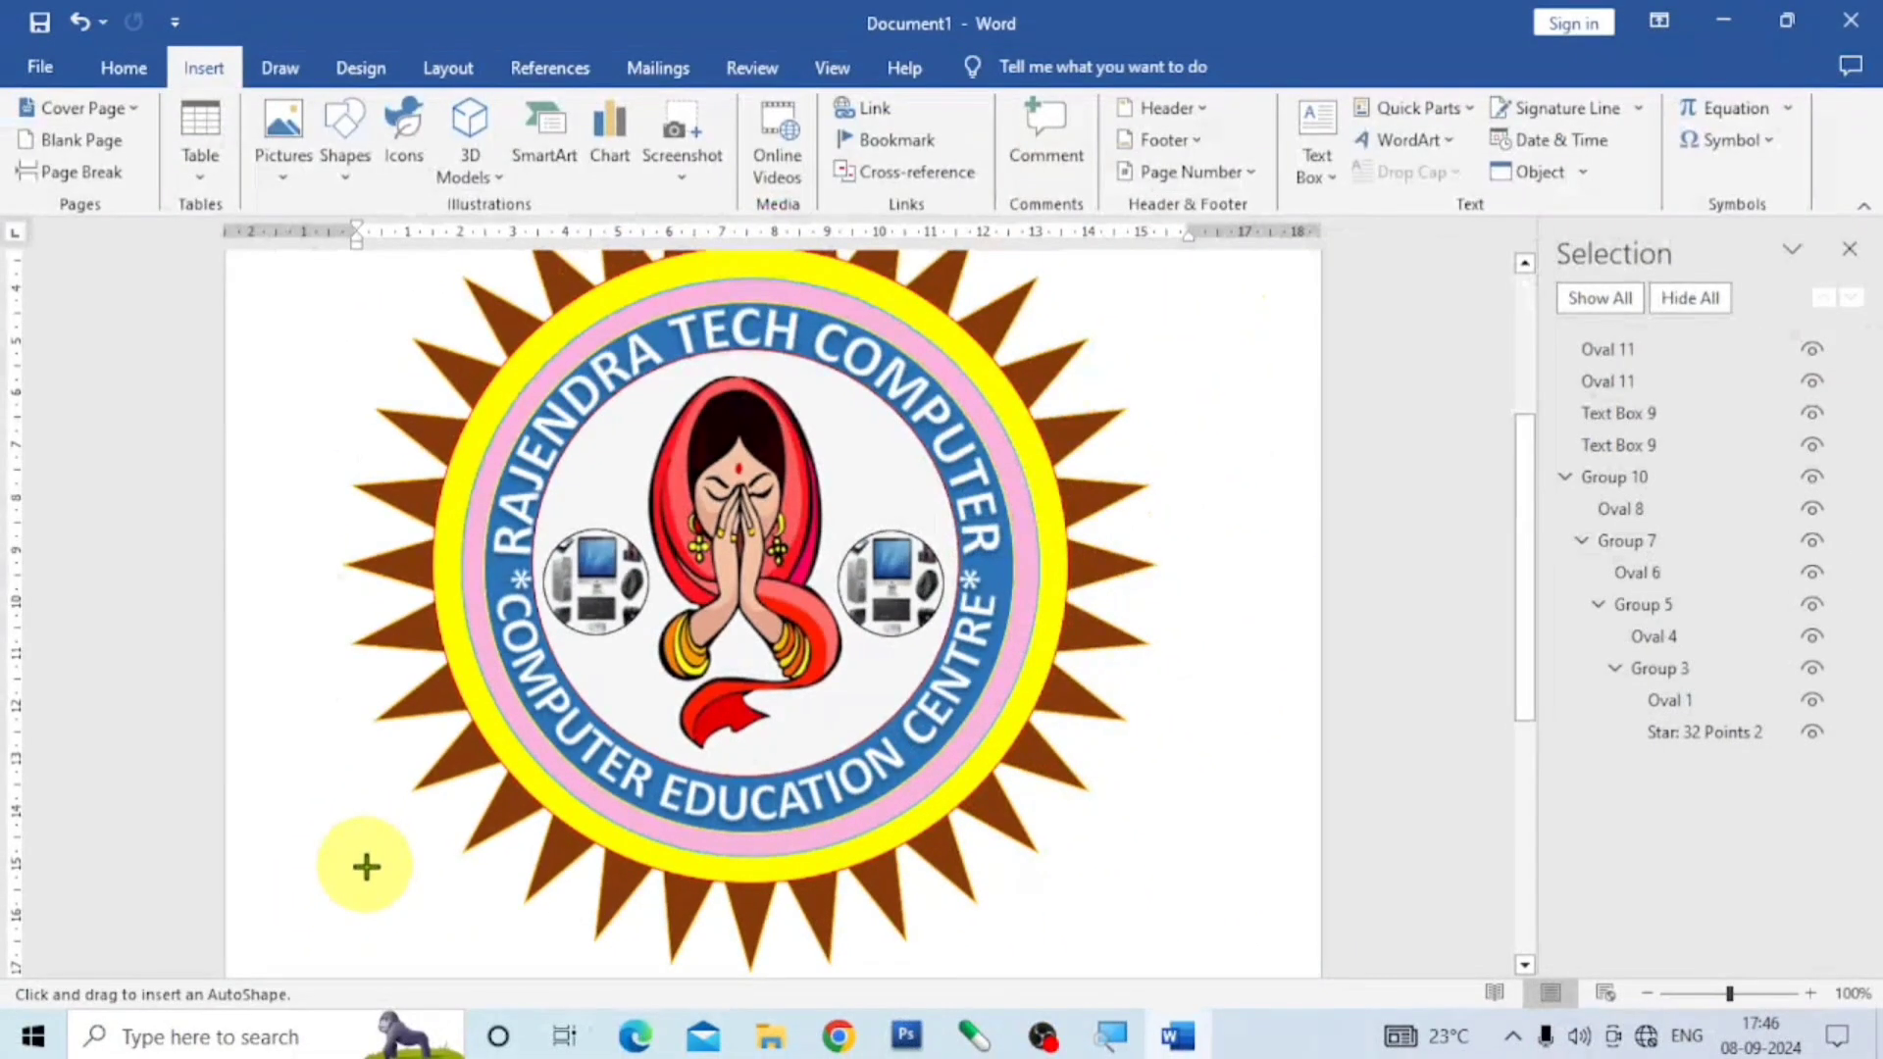
{"action": "scroll", "coordinate": [651, 883], "scroll_direction": "down", "scroll_amount": 4}
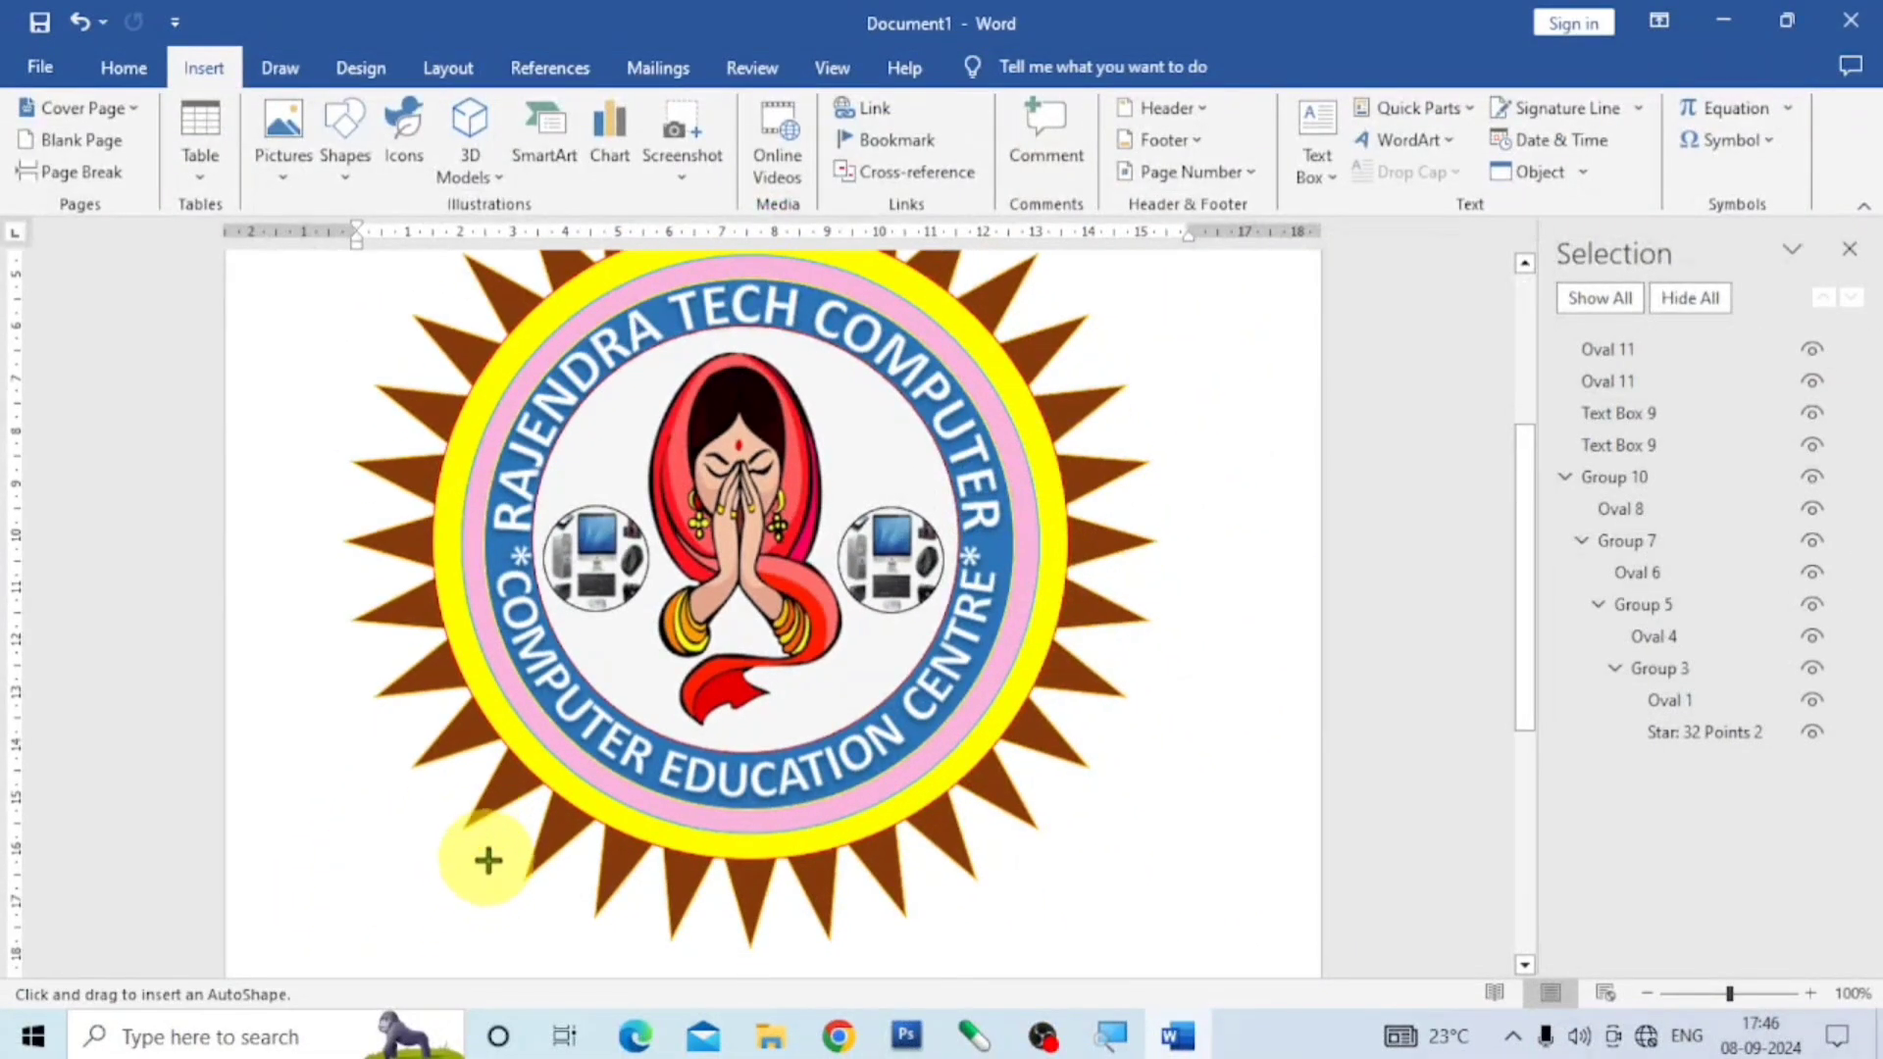
{"action": "mouse_move", "coordinate": [330, 640]}
{"action": "left_mouse_down"}
{"action": "mouse_move", "coordinate": [703, 820]}
{"action": "mouse_move", "coordinate": [1260, 829]}
{"action": "left_mouse_up"}
{"action": "mouse_move", "coordinate": [975, 798]}
{"action": "left_mouse_down"}
{"action": "mouse_move", "coordinate": [948, 735]}
{"action": "mouse_move", "coordinate": [948, 756]}
{"action": "left_mouse_up"}
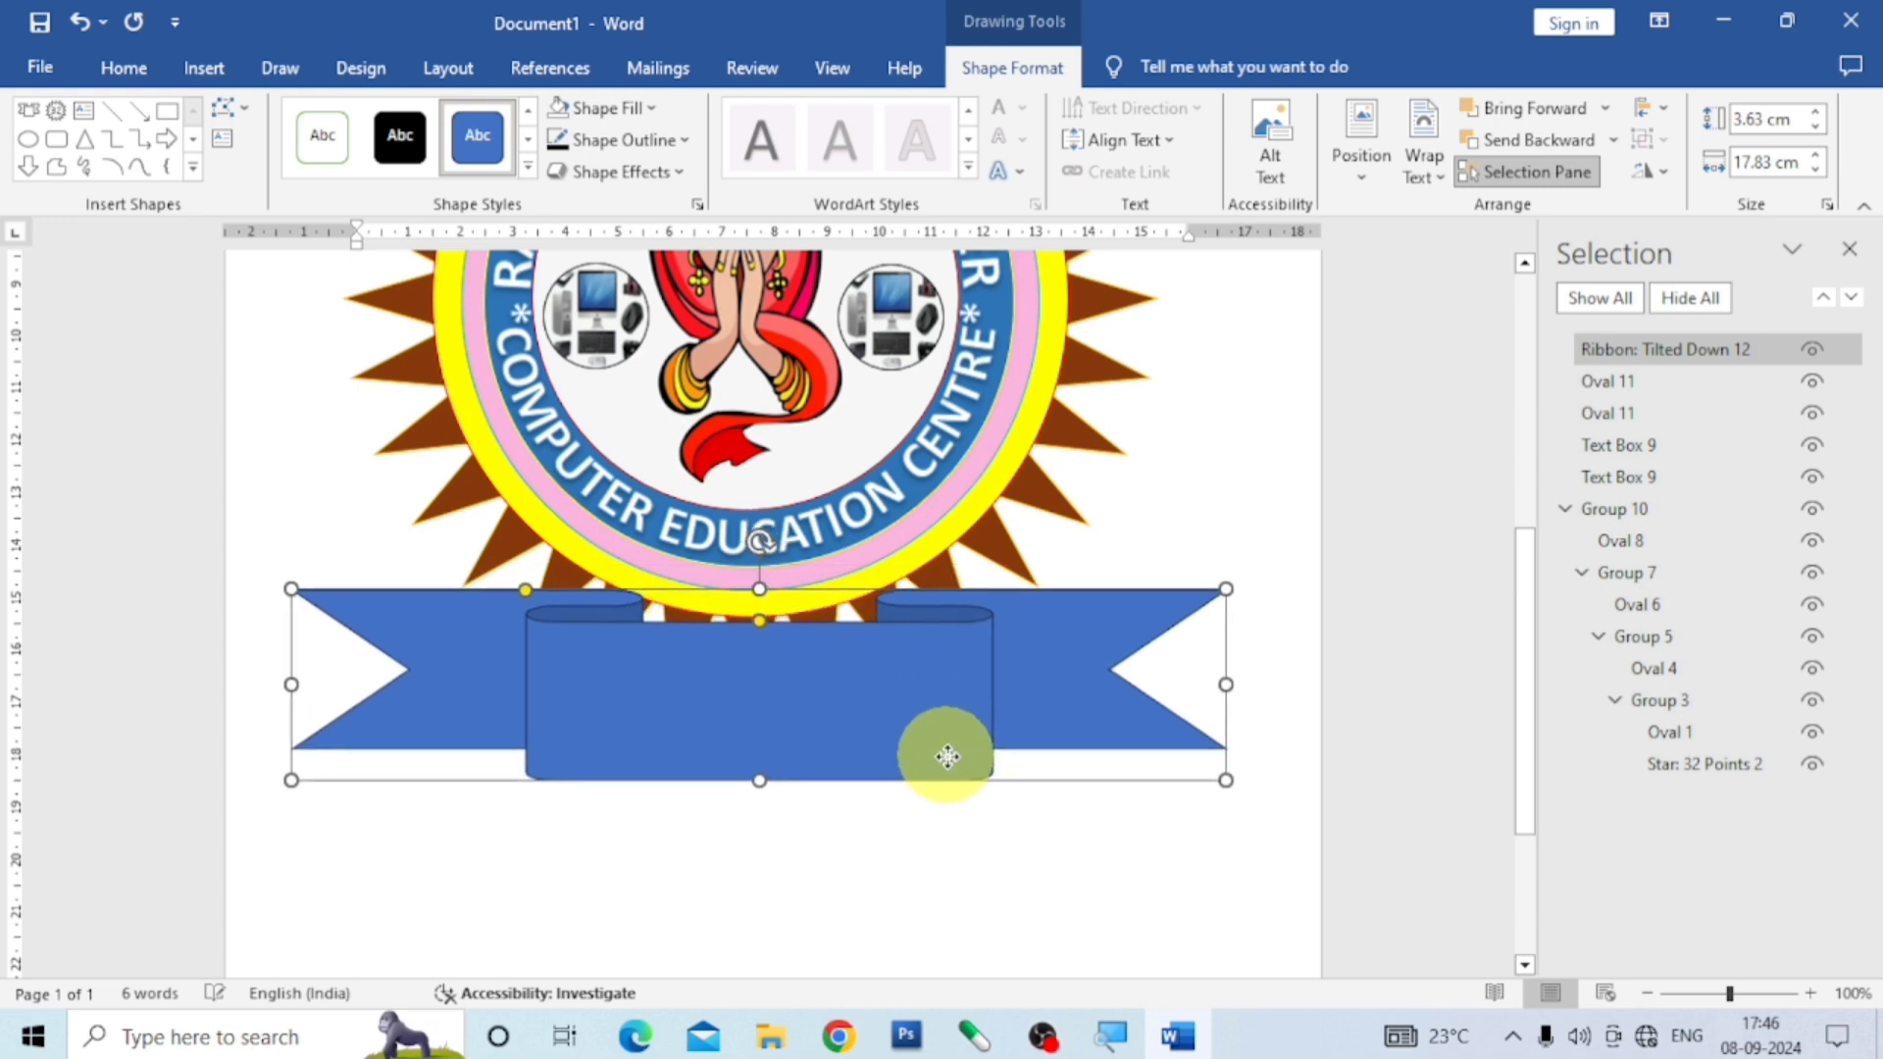
Fill the ribbon banner with a darker blue theme colour that matches the ring behind the curved text.
{"action": "left_click", "coordinate": [652, 108]}
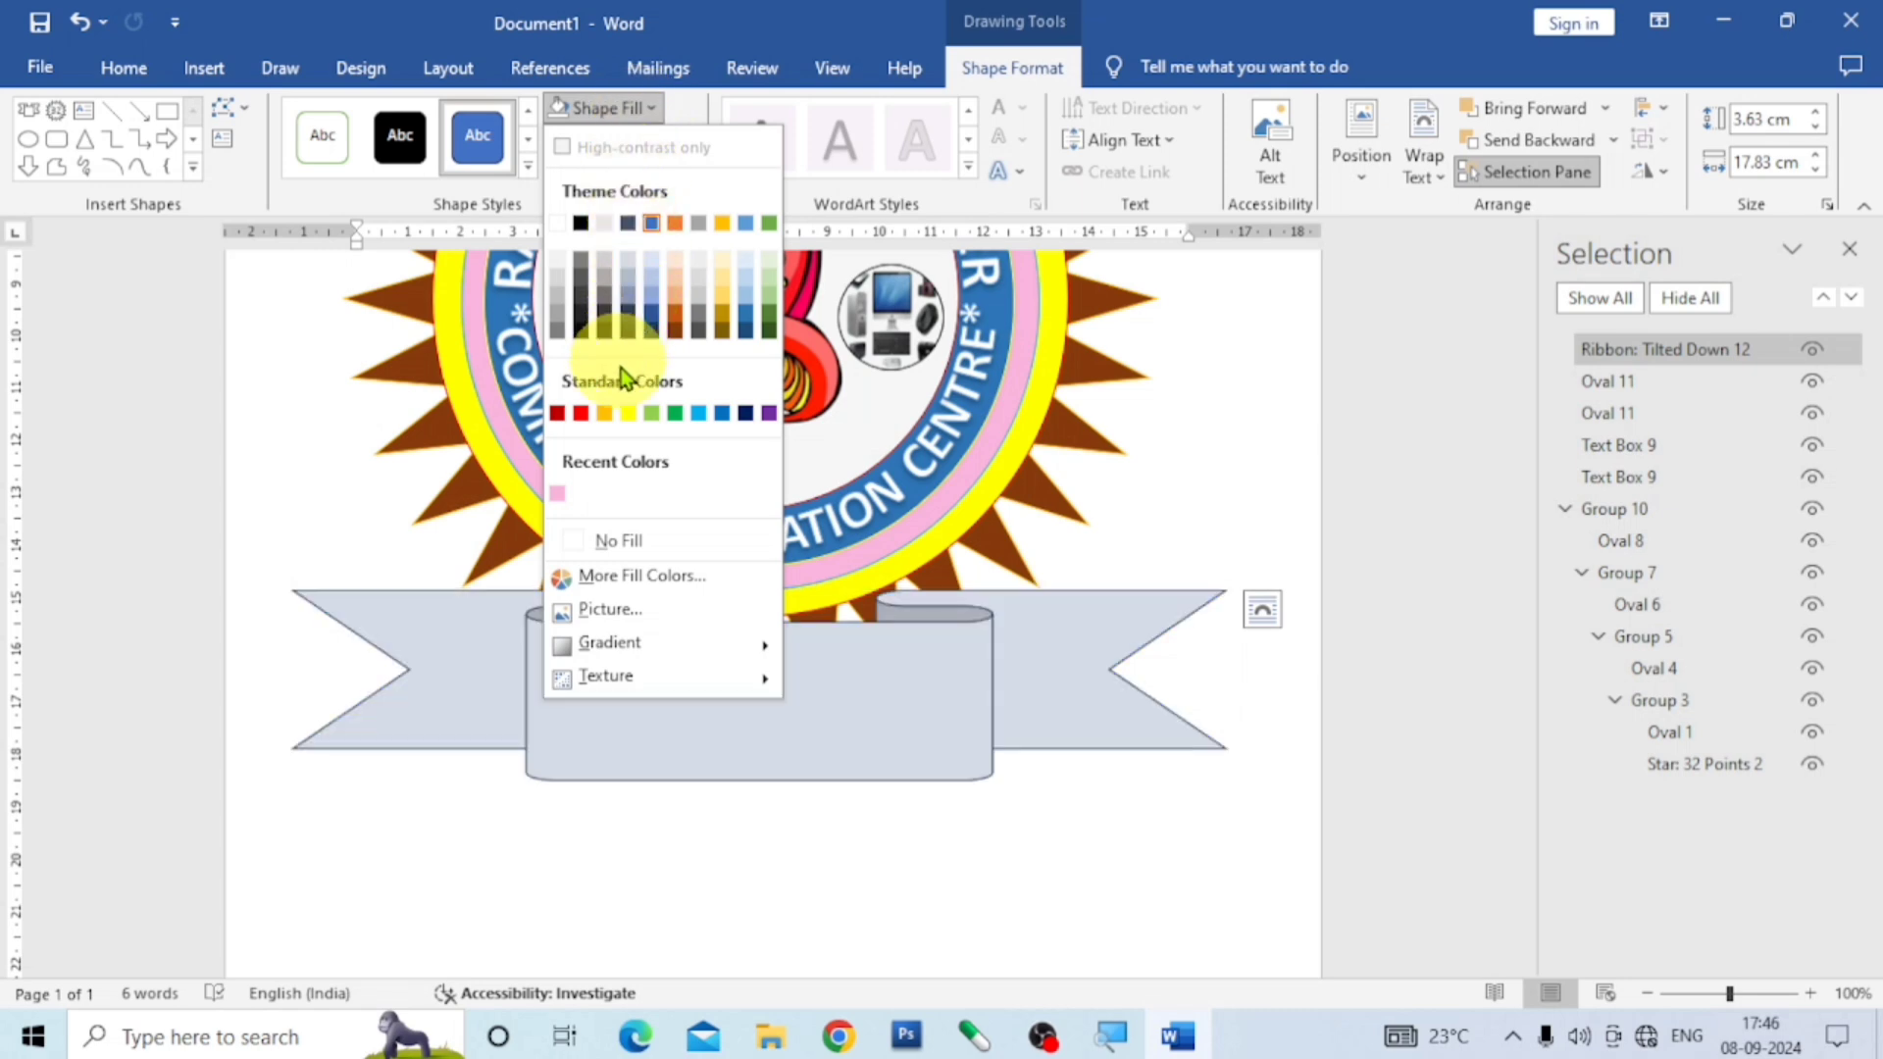
{"action": "left_click", "coordinate": [748, 324]}
{"action": "scroll", "coordinate": [1216, 770], "scroll_direction": "up", "scroll_amount": 4}
{"action": "scroll", "coordinate": [1214, 770], "scroll_direction": "down", "scroll_amount": 4}
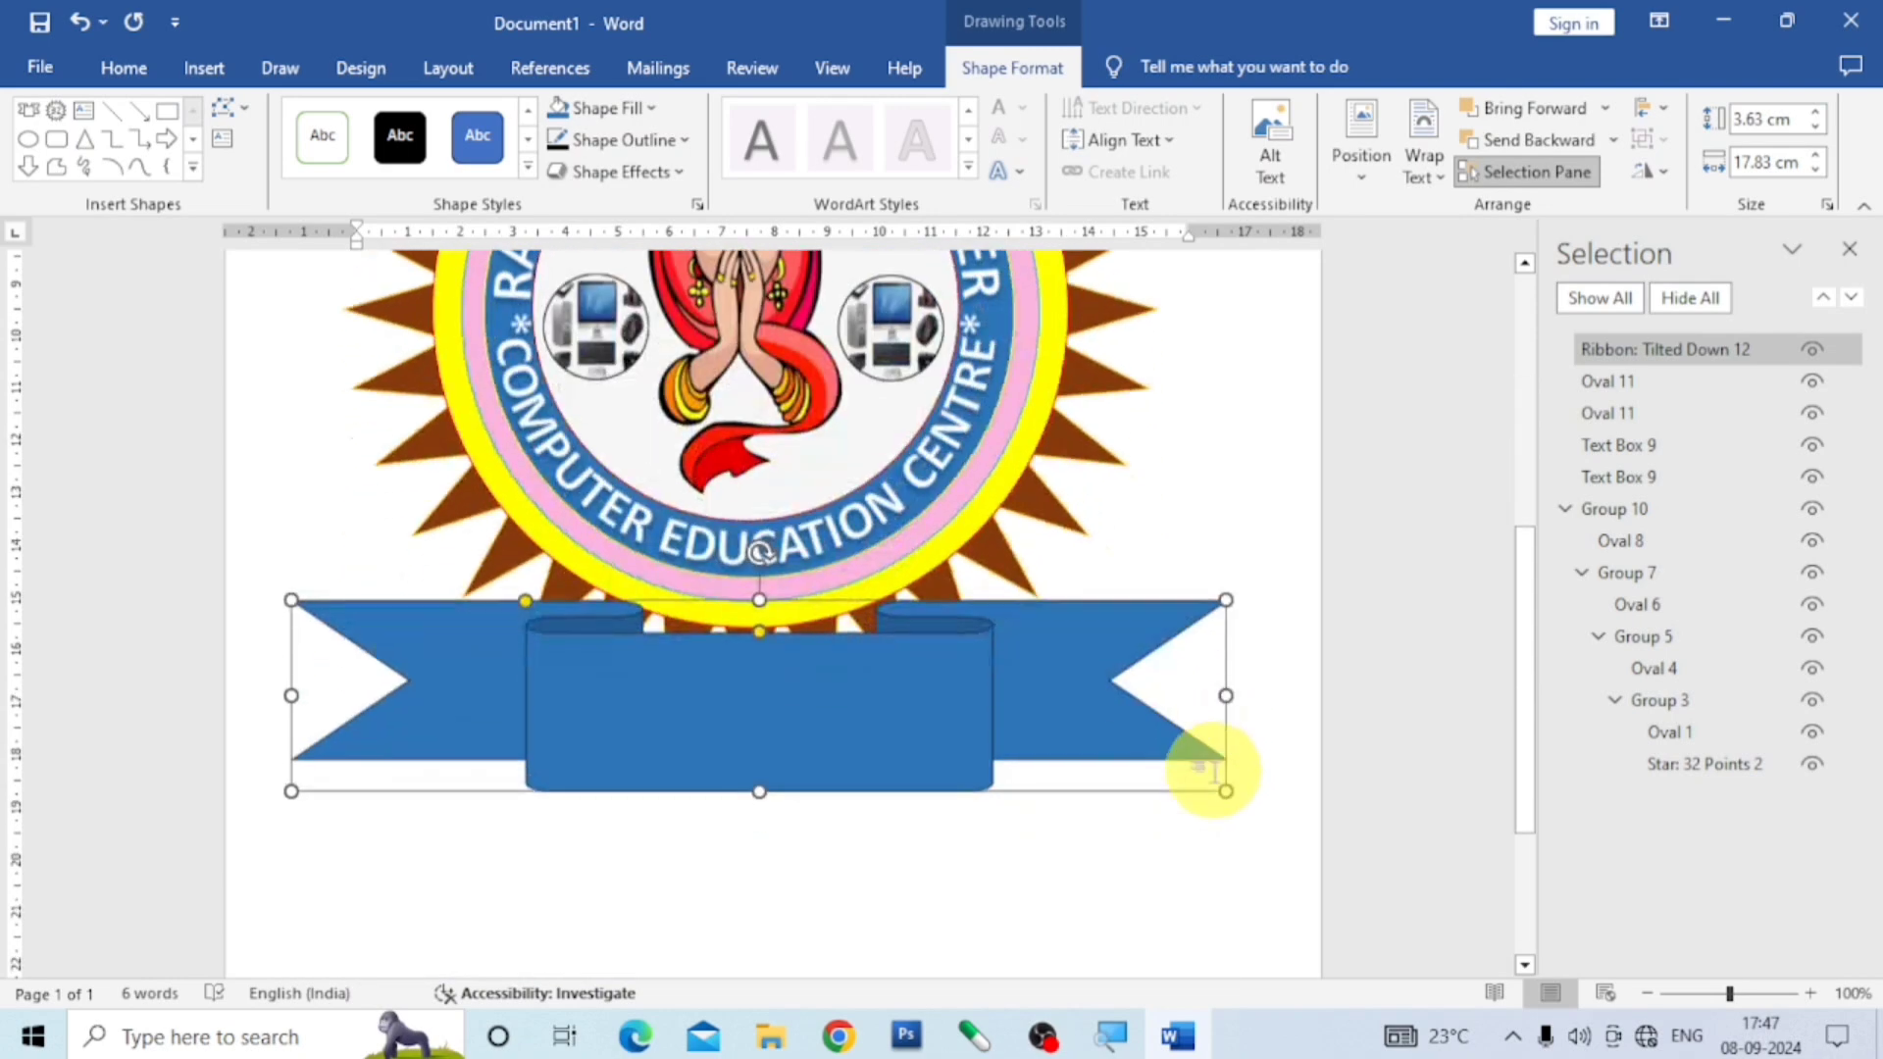
{"action": "left_click", "coordinate": [1145, 922]}
{"action": "scroll", "coordinate": [1149, 912], "scroll_direction": "down", "scroll_amount": 4}
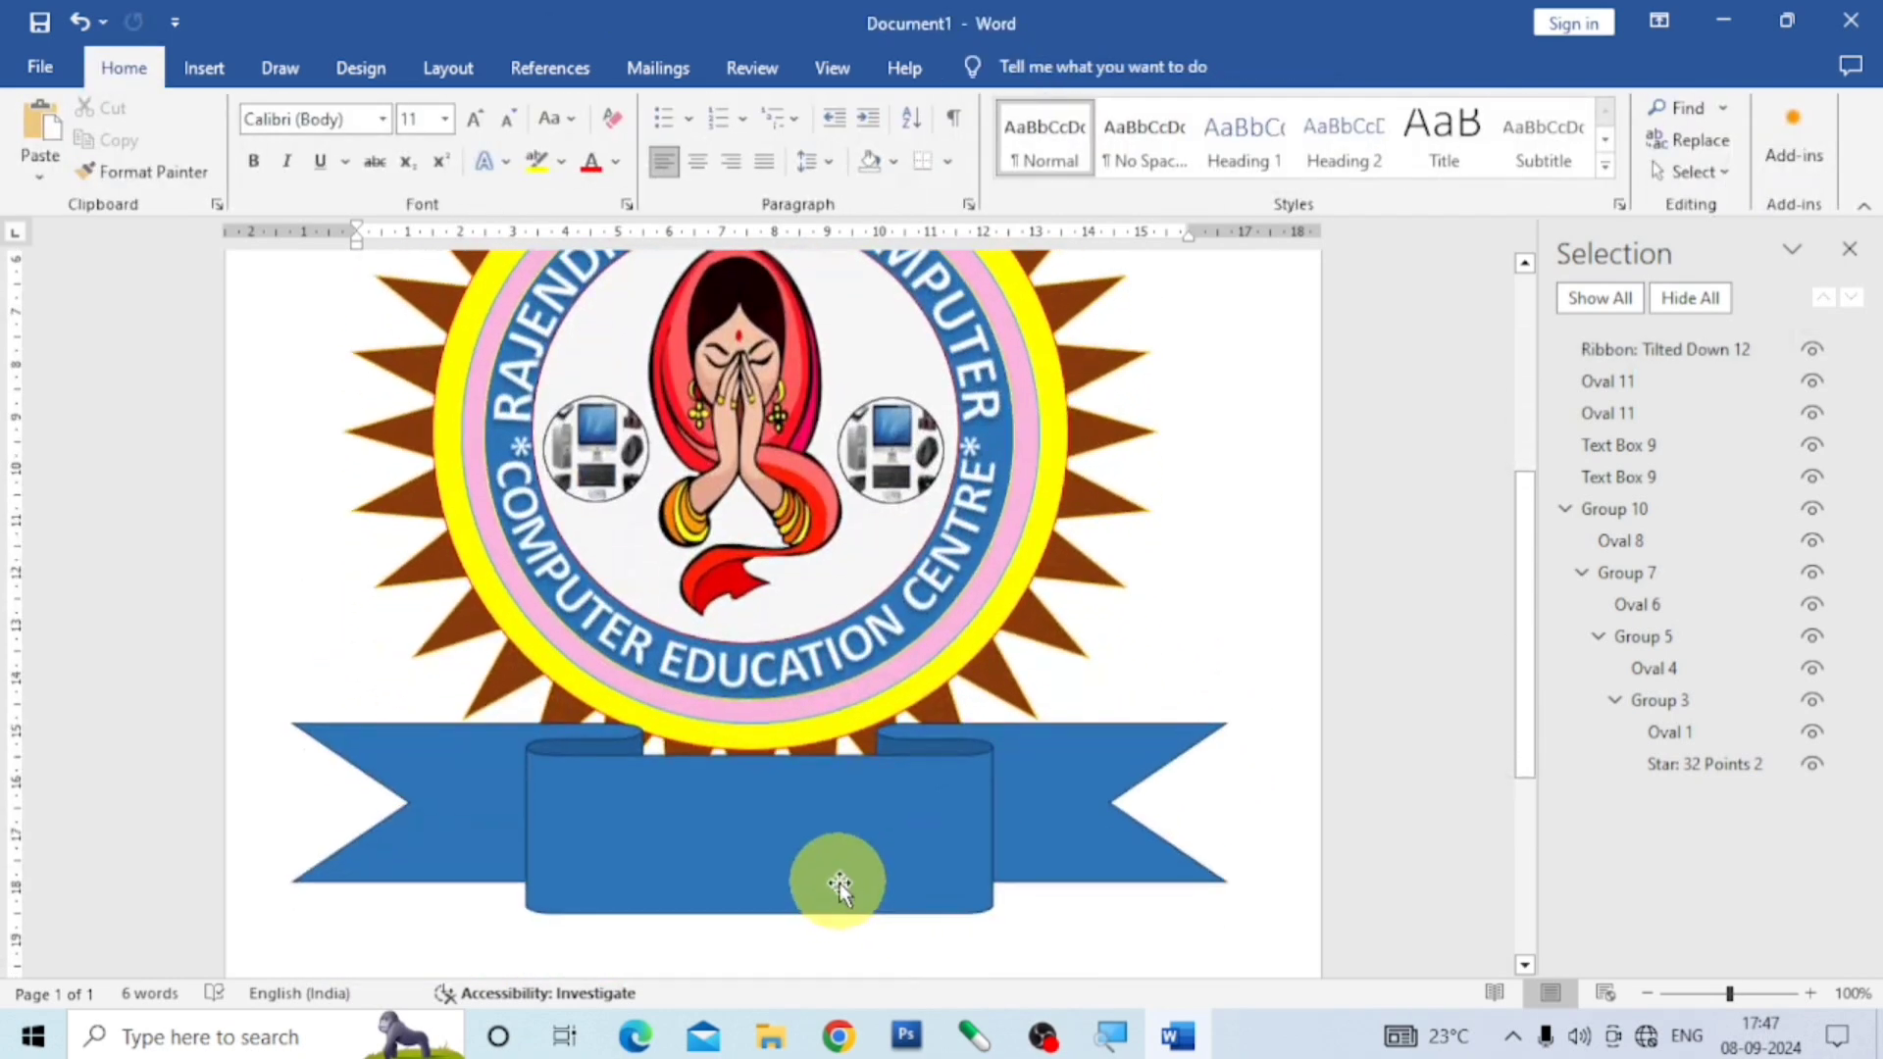
Nudge the ribbon banner slightly upward so it overlaps the lower edge of the yellow ring.
{"action": "scroll", "coordinate": [840, 882], "scroll_direction": "down", "scroll_amount": 3}
{"action": "left_click", "coordinate": [781, 673]}
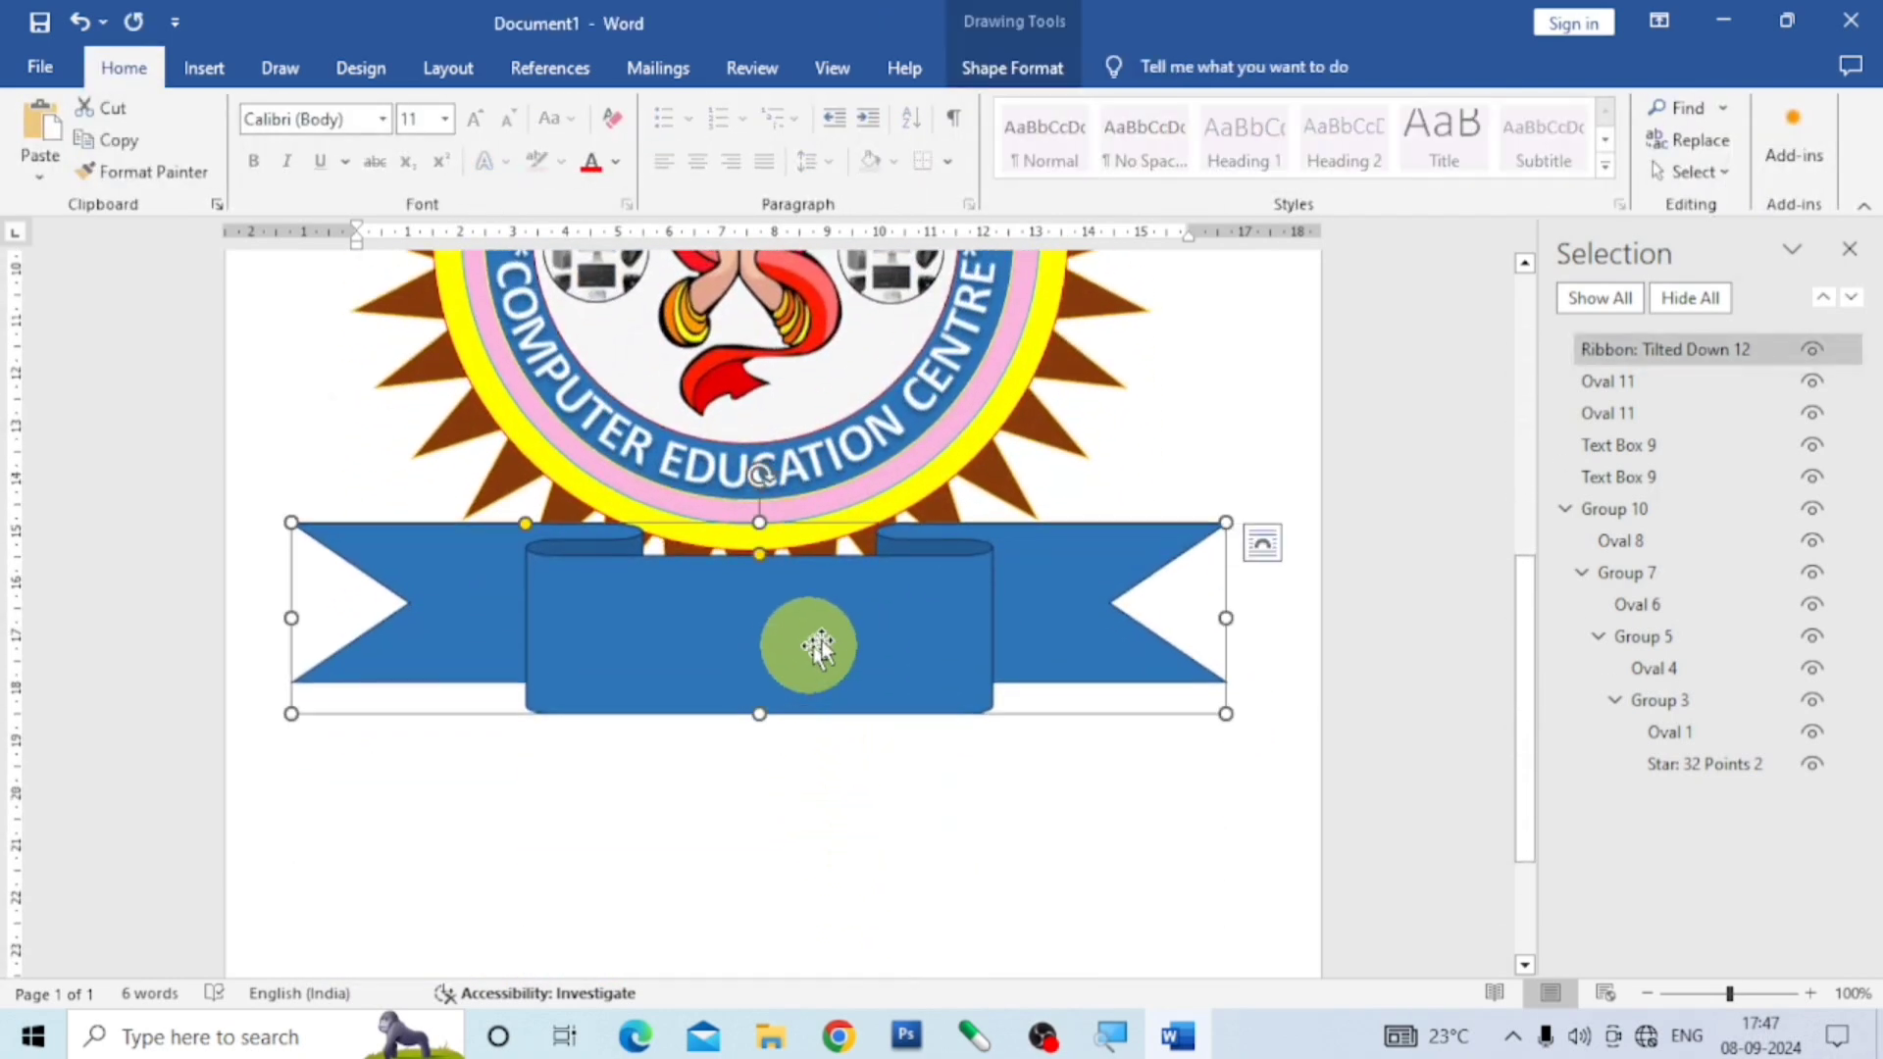
{"action": "key", "text": "Up"}
{"action": "key", "text": "Up"}
{"action": "key", "text": "Up"}
{"action": "key", "text": "Up"}
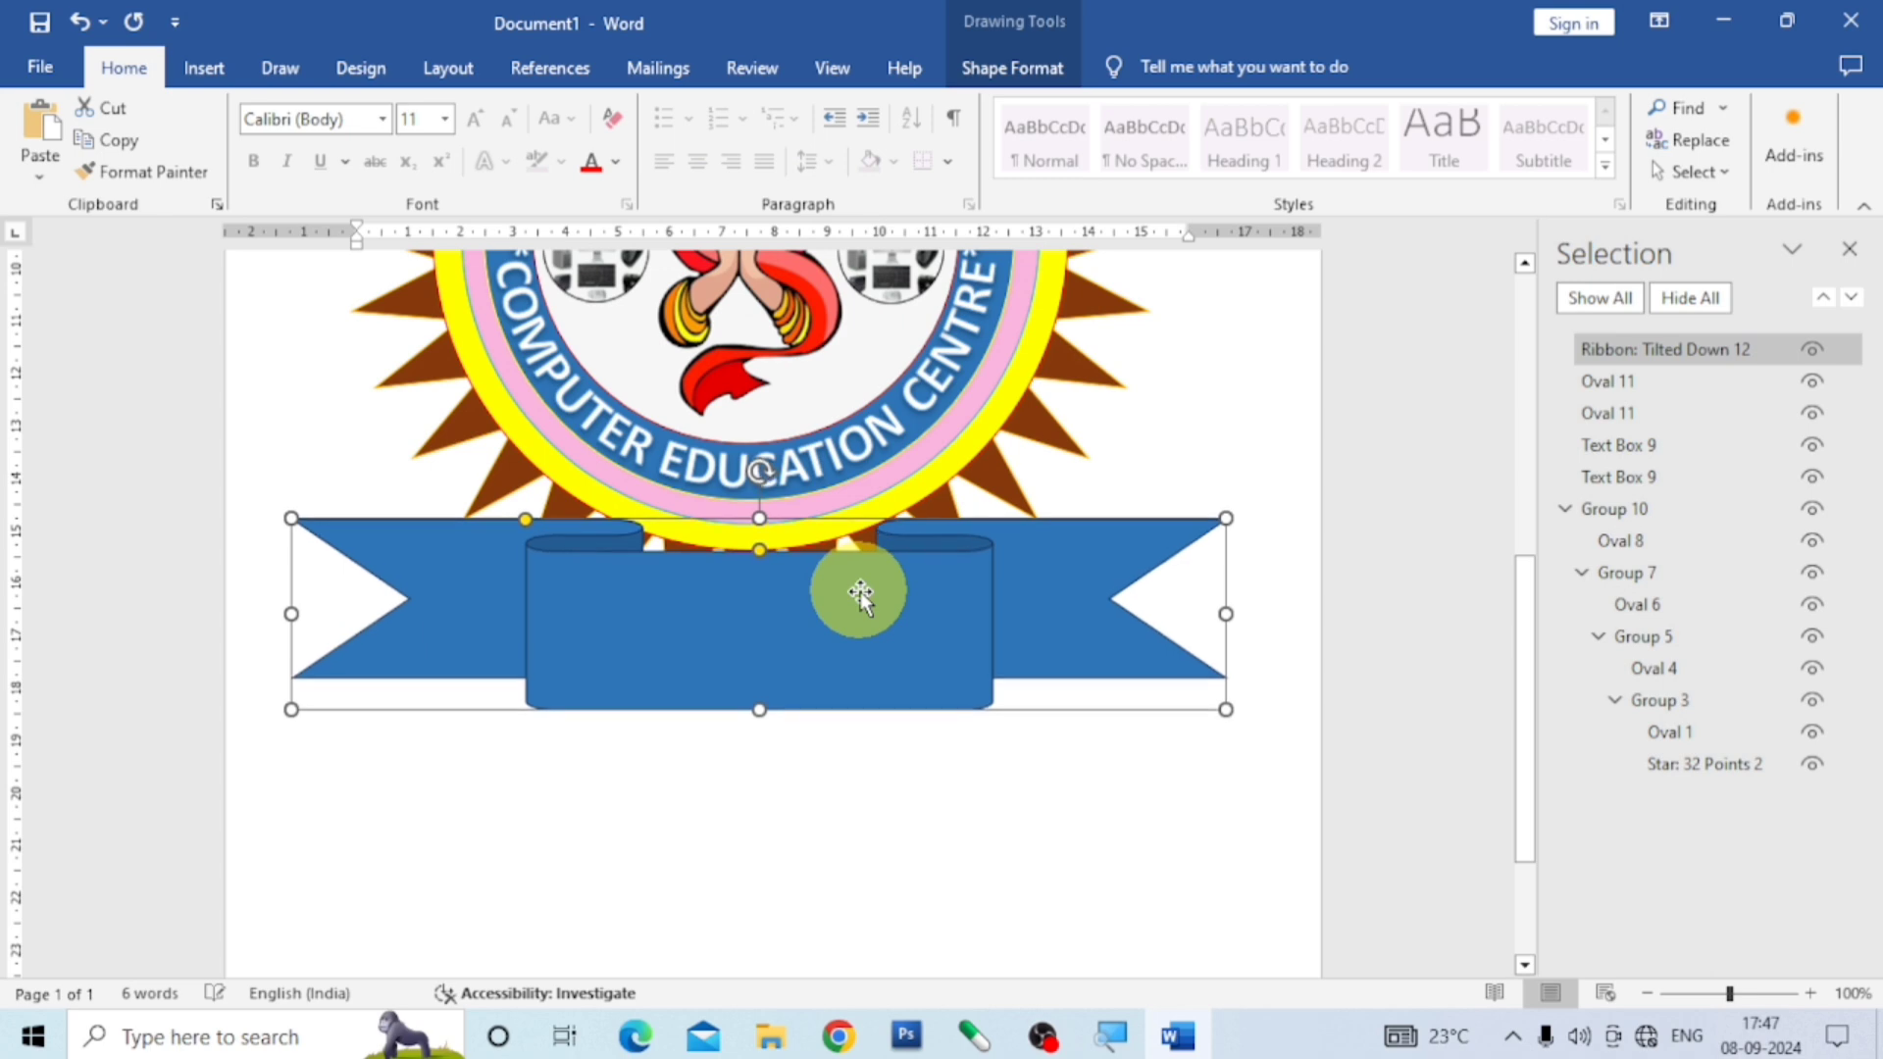
{"action": "key", "text": "Up"}
{"action": "key", "text": "Up"}
{"action": "key", "text": "Up"}
{"action": "key", "text": "Up"}
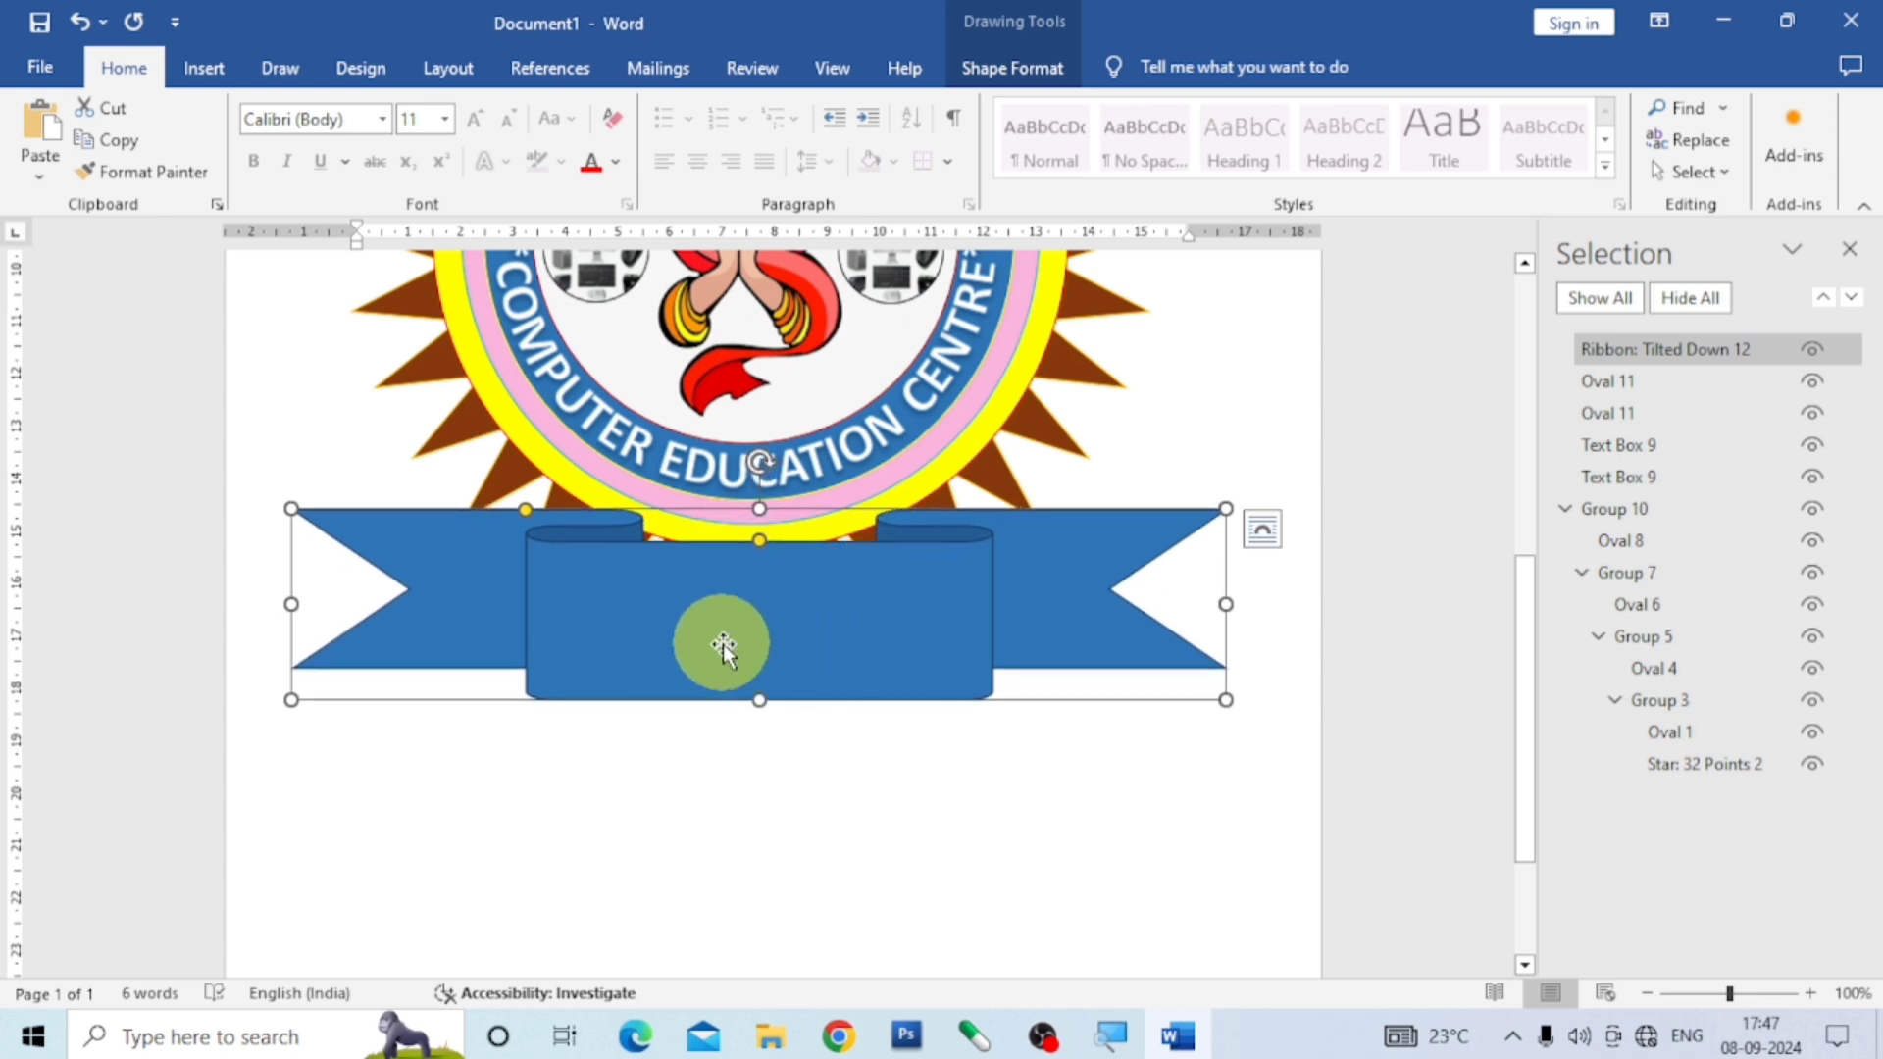
Add the text "Get Computer Knowledge" inside the ribbon banner and select it.
{"action": "right_click", "coordinate": [724, 644]}
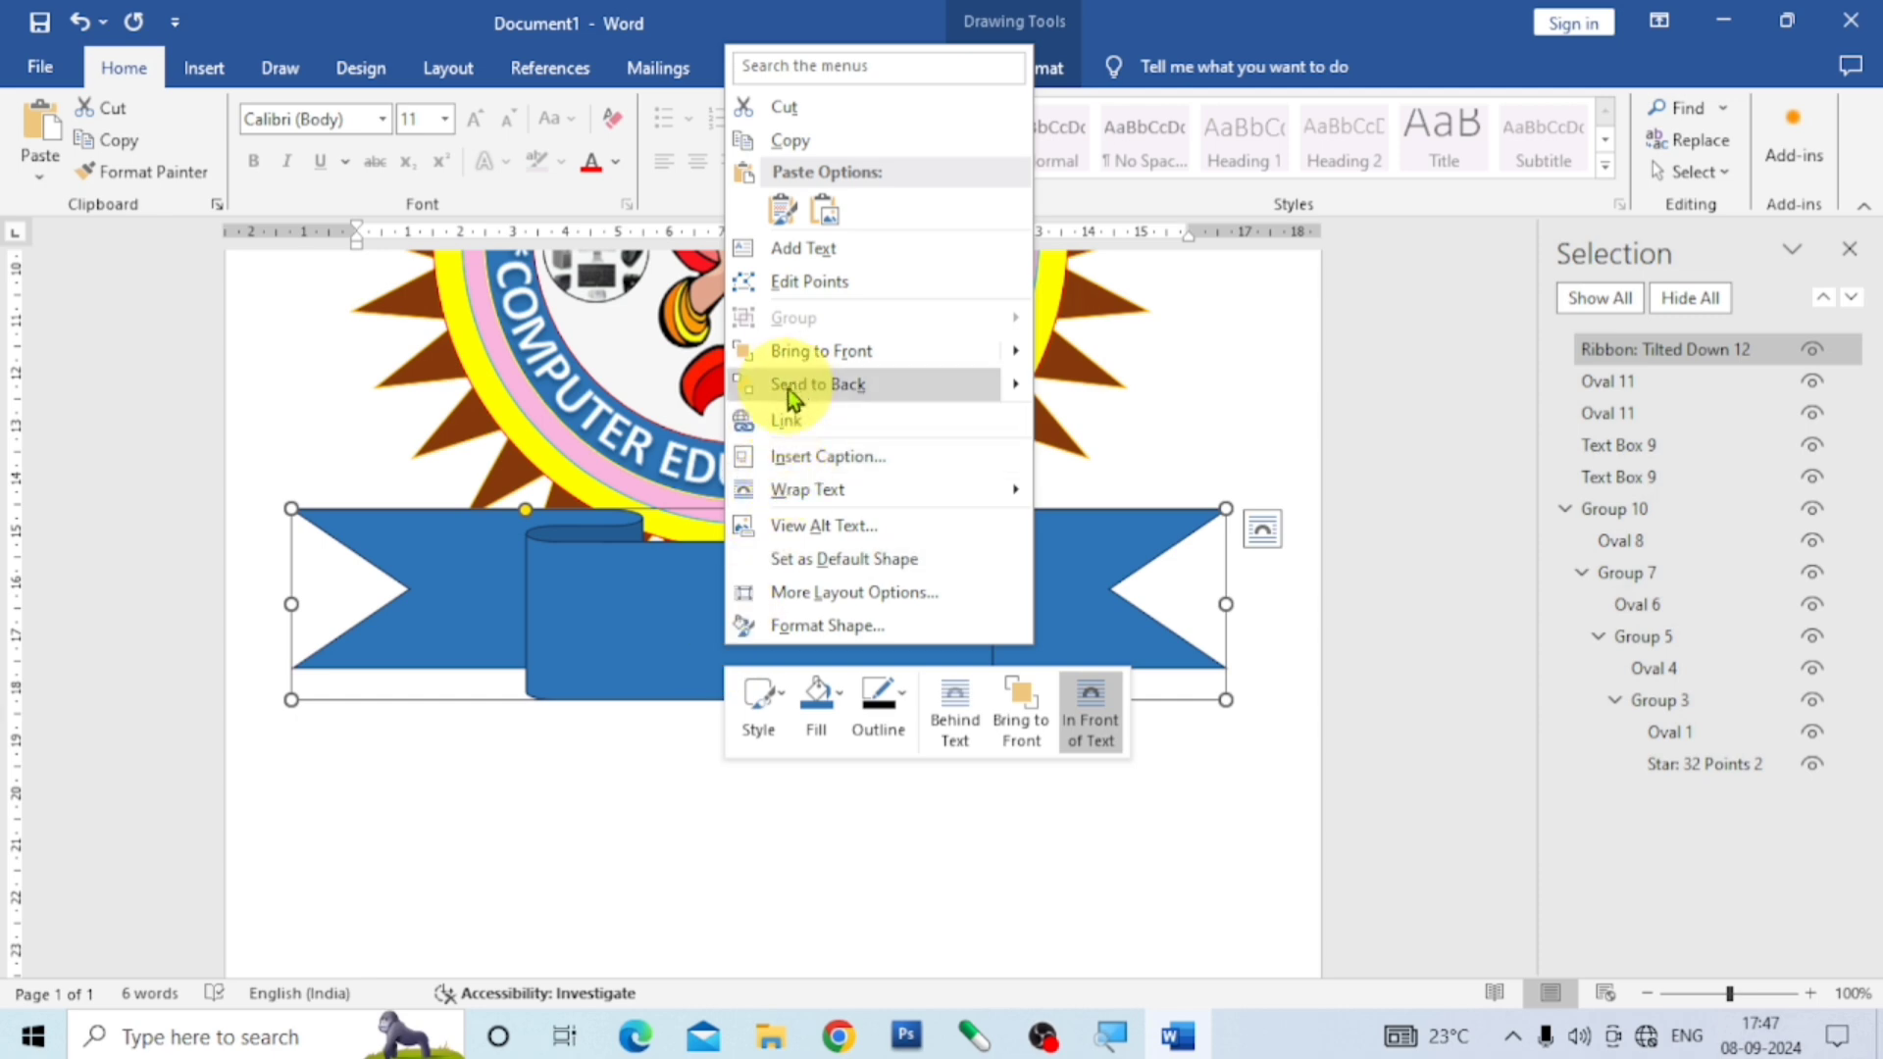
{"action": "left_click", "coordinate": [805, 248]}
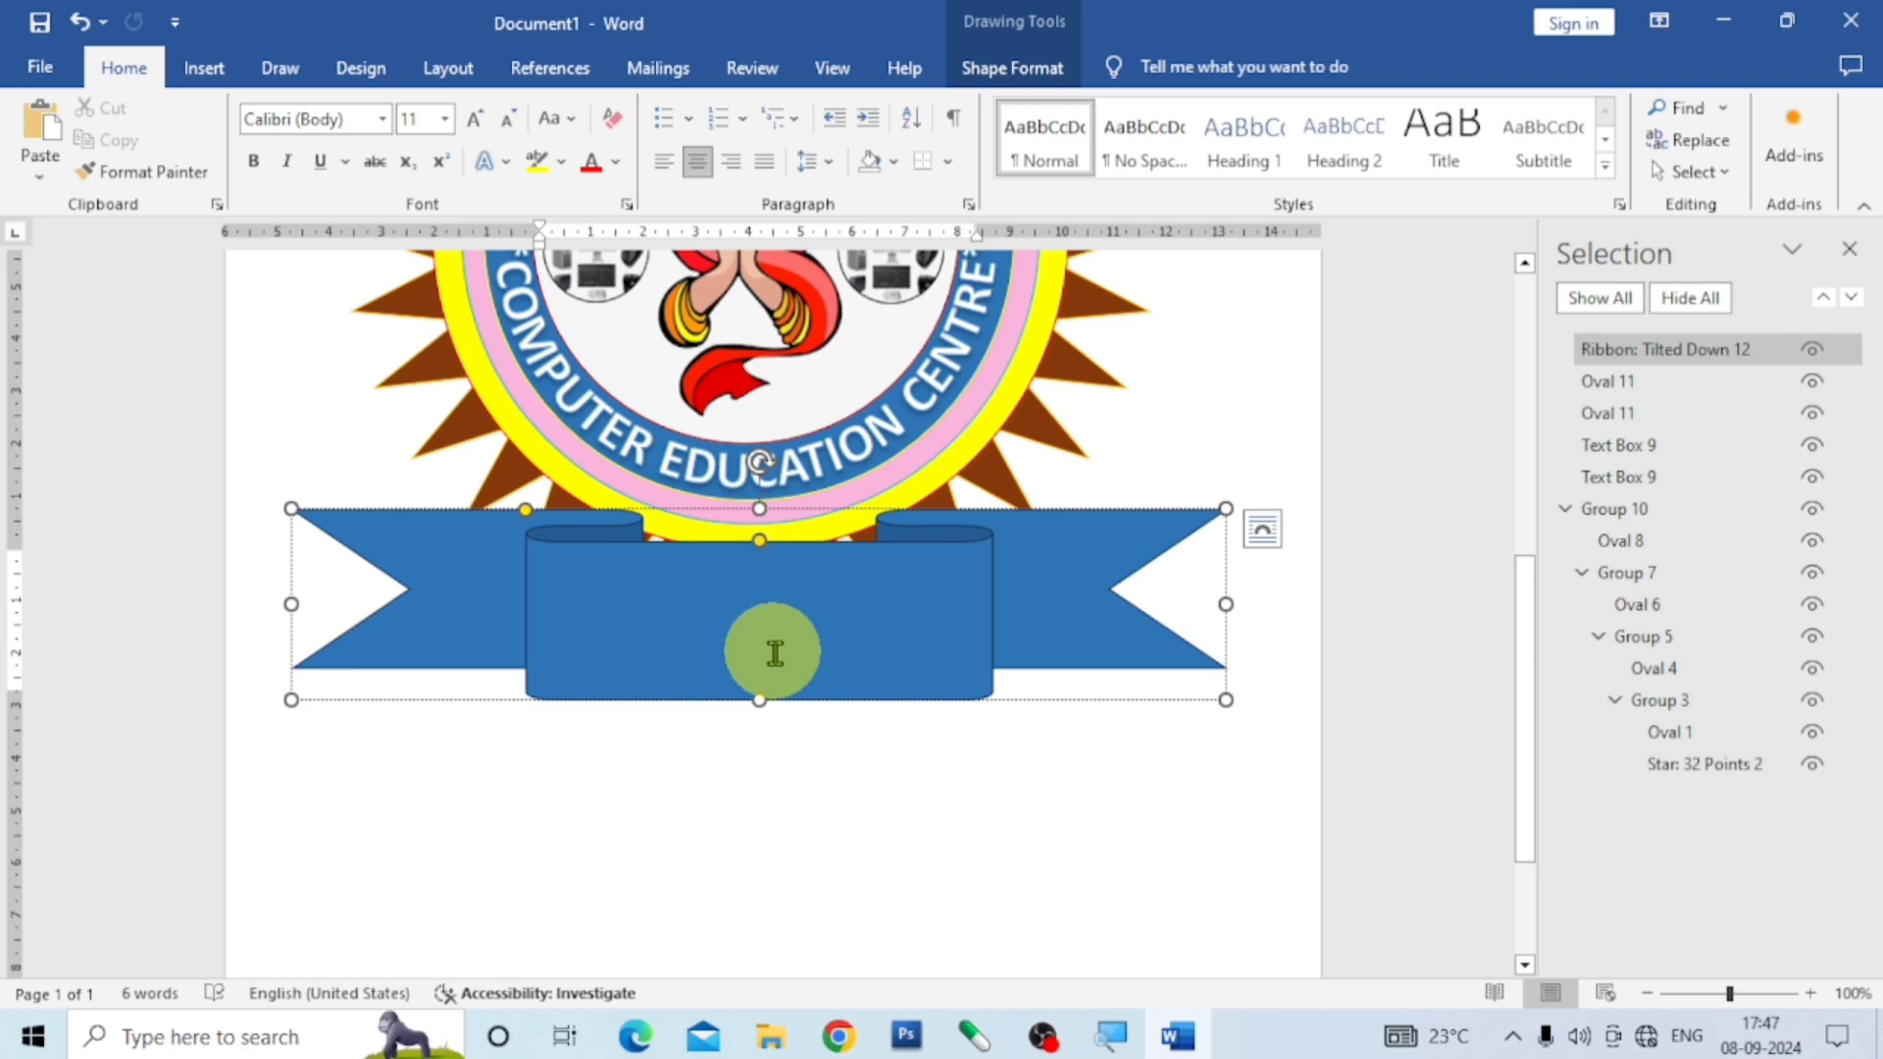
{"action": "type", "text": "Get Computer Knowle"}
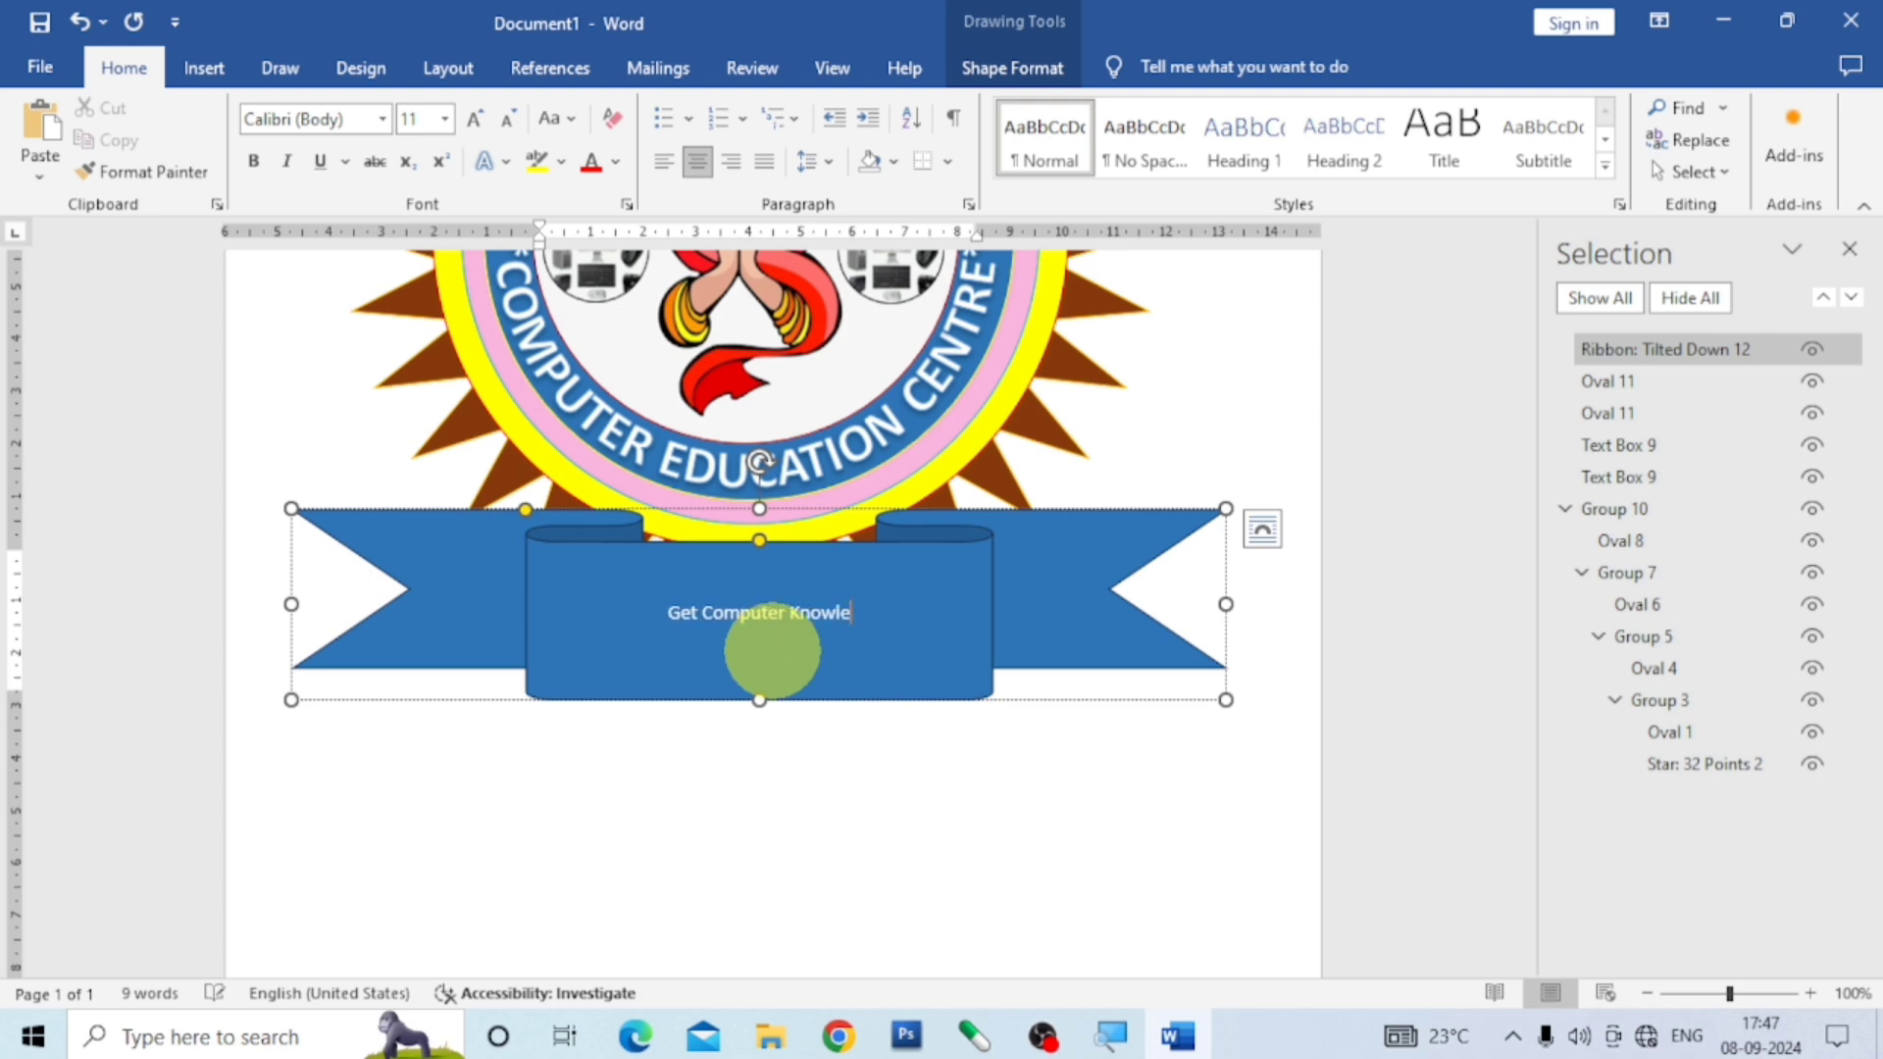
{"action": "type", "text": "dge"}
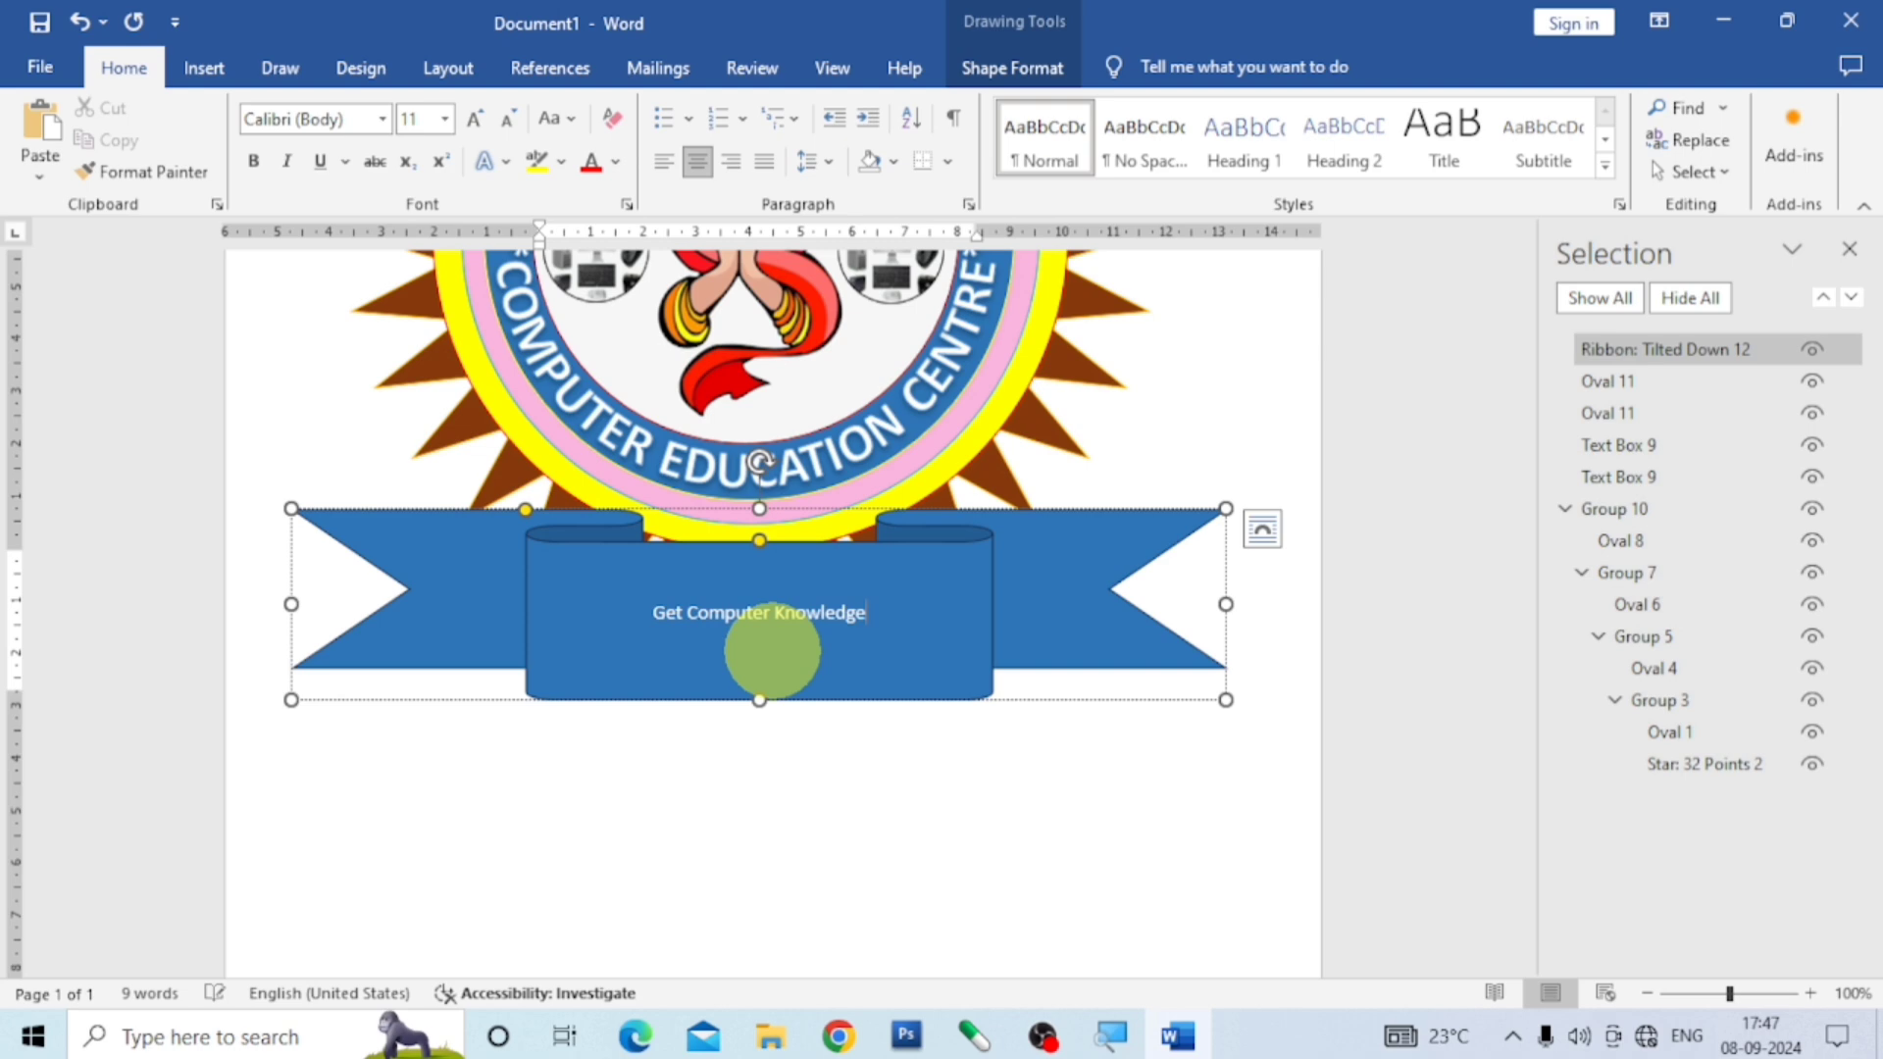
{"action": "left_click_drag", "start_coordinate": [874, 608], "coordinate": [607, 593]}
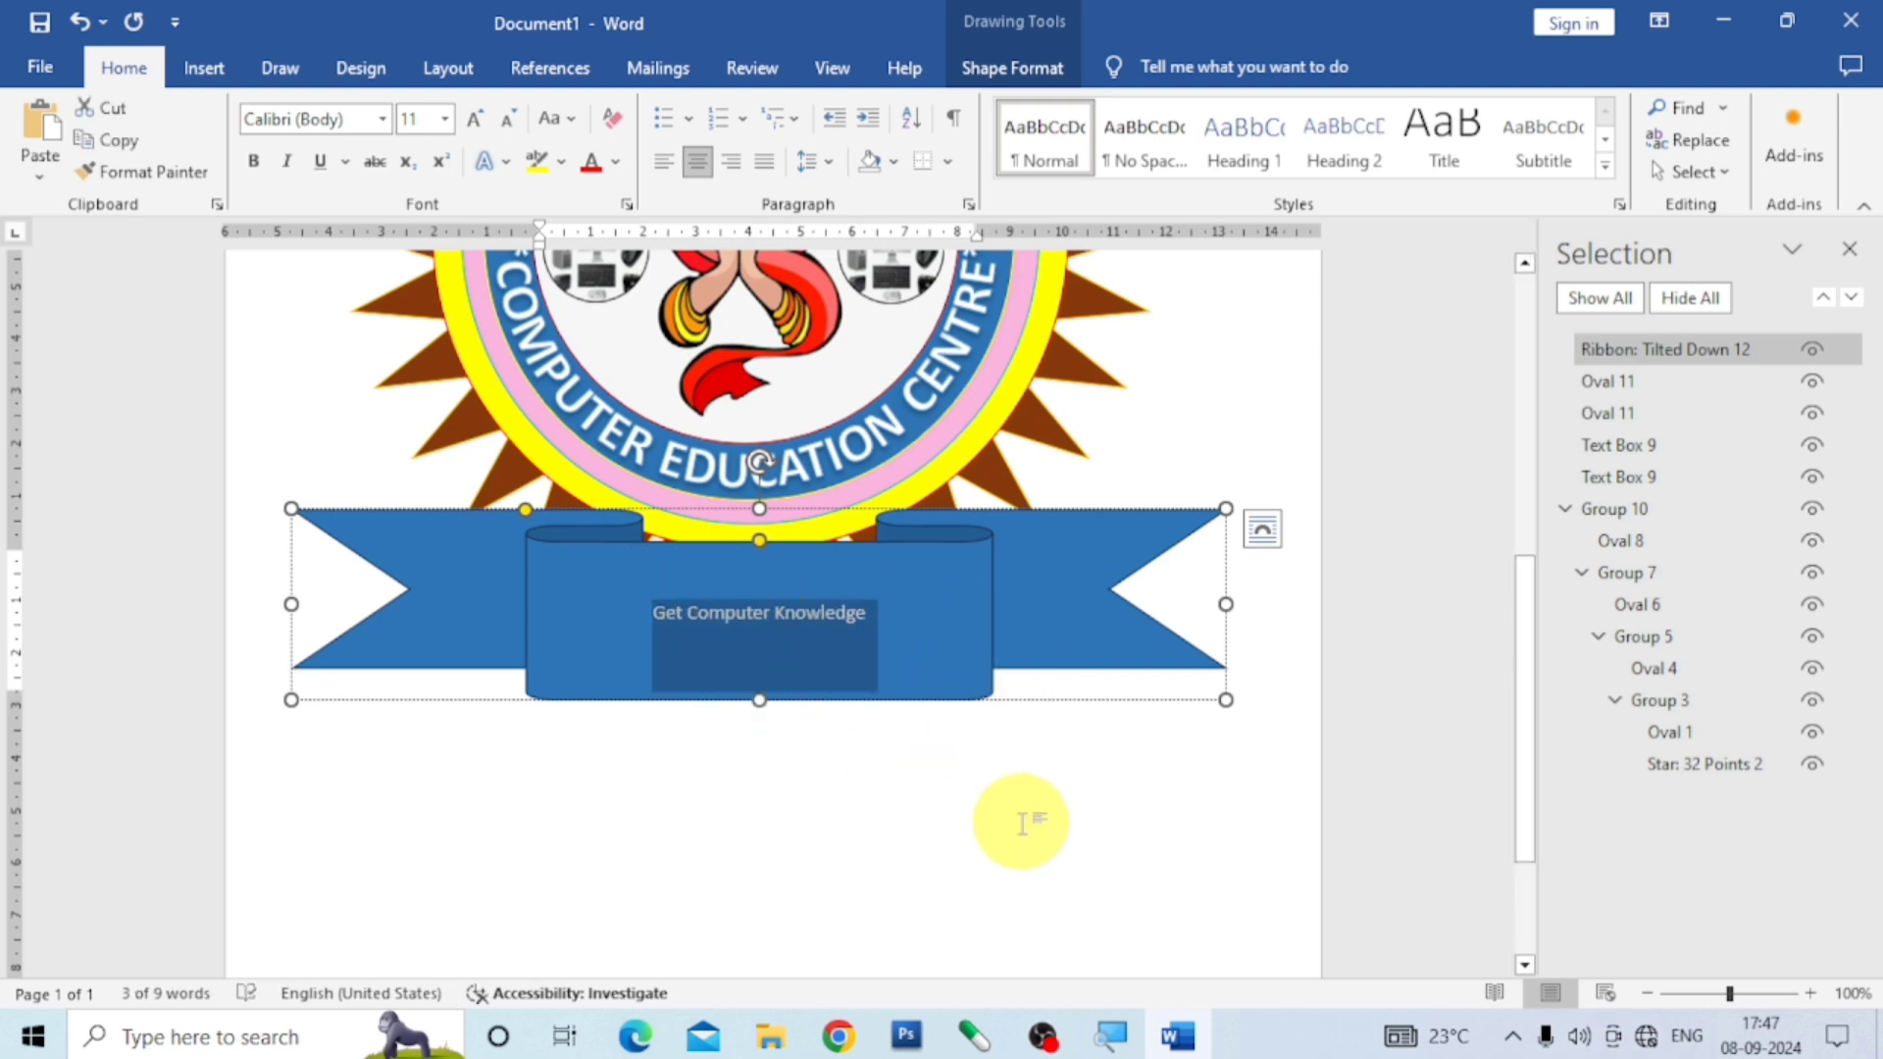
Enlarge the banner text "Get Computer Knowledge" to 22 pt and make it bold.
{"action": "key", "text": "ctrl+shift+period"}
{"action": "key", "text": "ctrl+shift+period"}
{"action": "key", "text": "ctrl+shift+period"}
{"action": "key", "text": "ctrl+shift+period"}
{"action": "key", "text": "ctrl+shift+period"}
{"action": "key", "text": "ctrl+shift+period"}
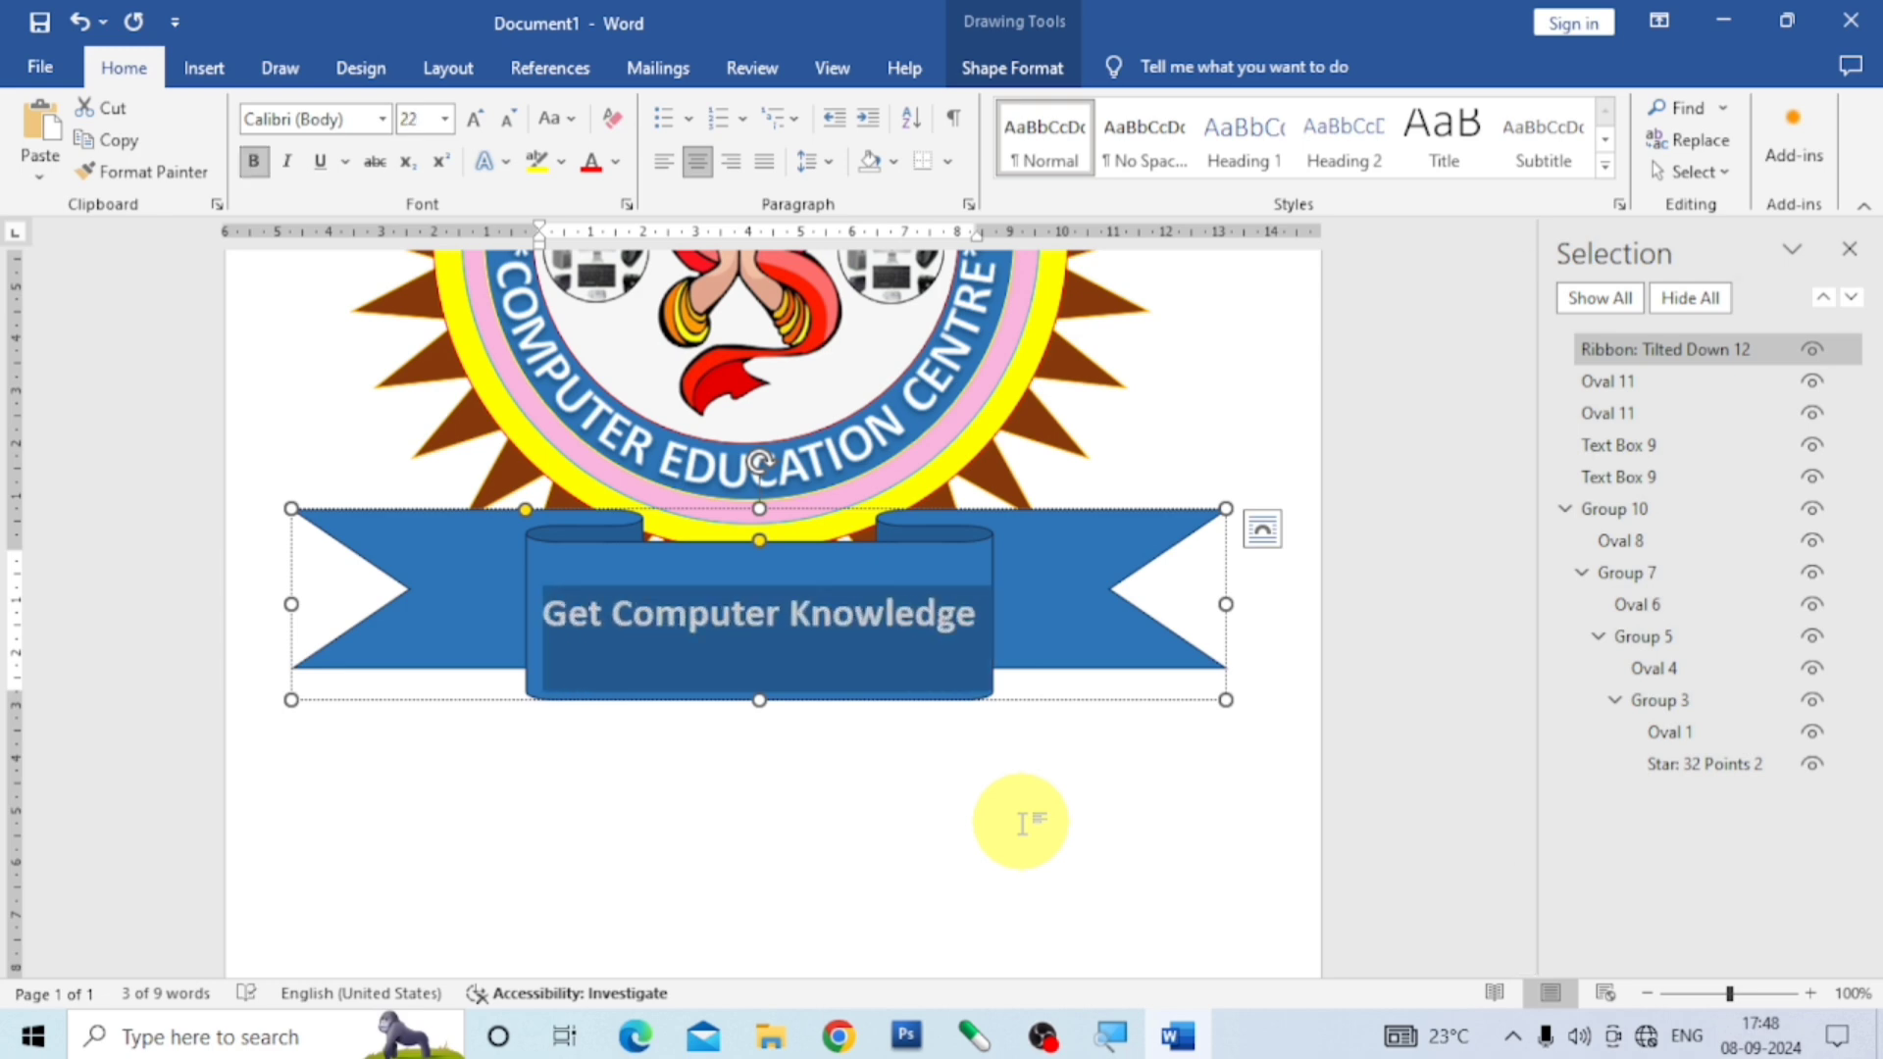
Apply the white WordArt style with blue Accent 5 outline and shadow to the banner text, and transform it with a wavy warp.
{"action": "left_click", "coordinate": [1012, 68]}
{"action": "left_click", "coordinate": [969, 167]}
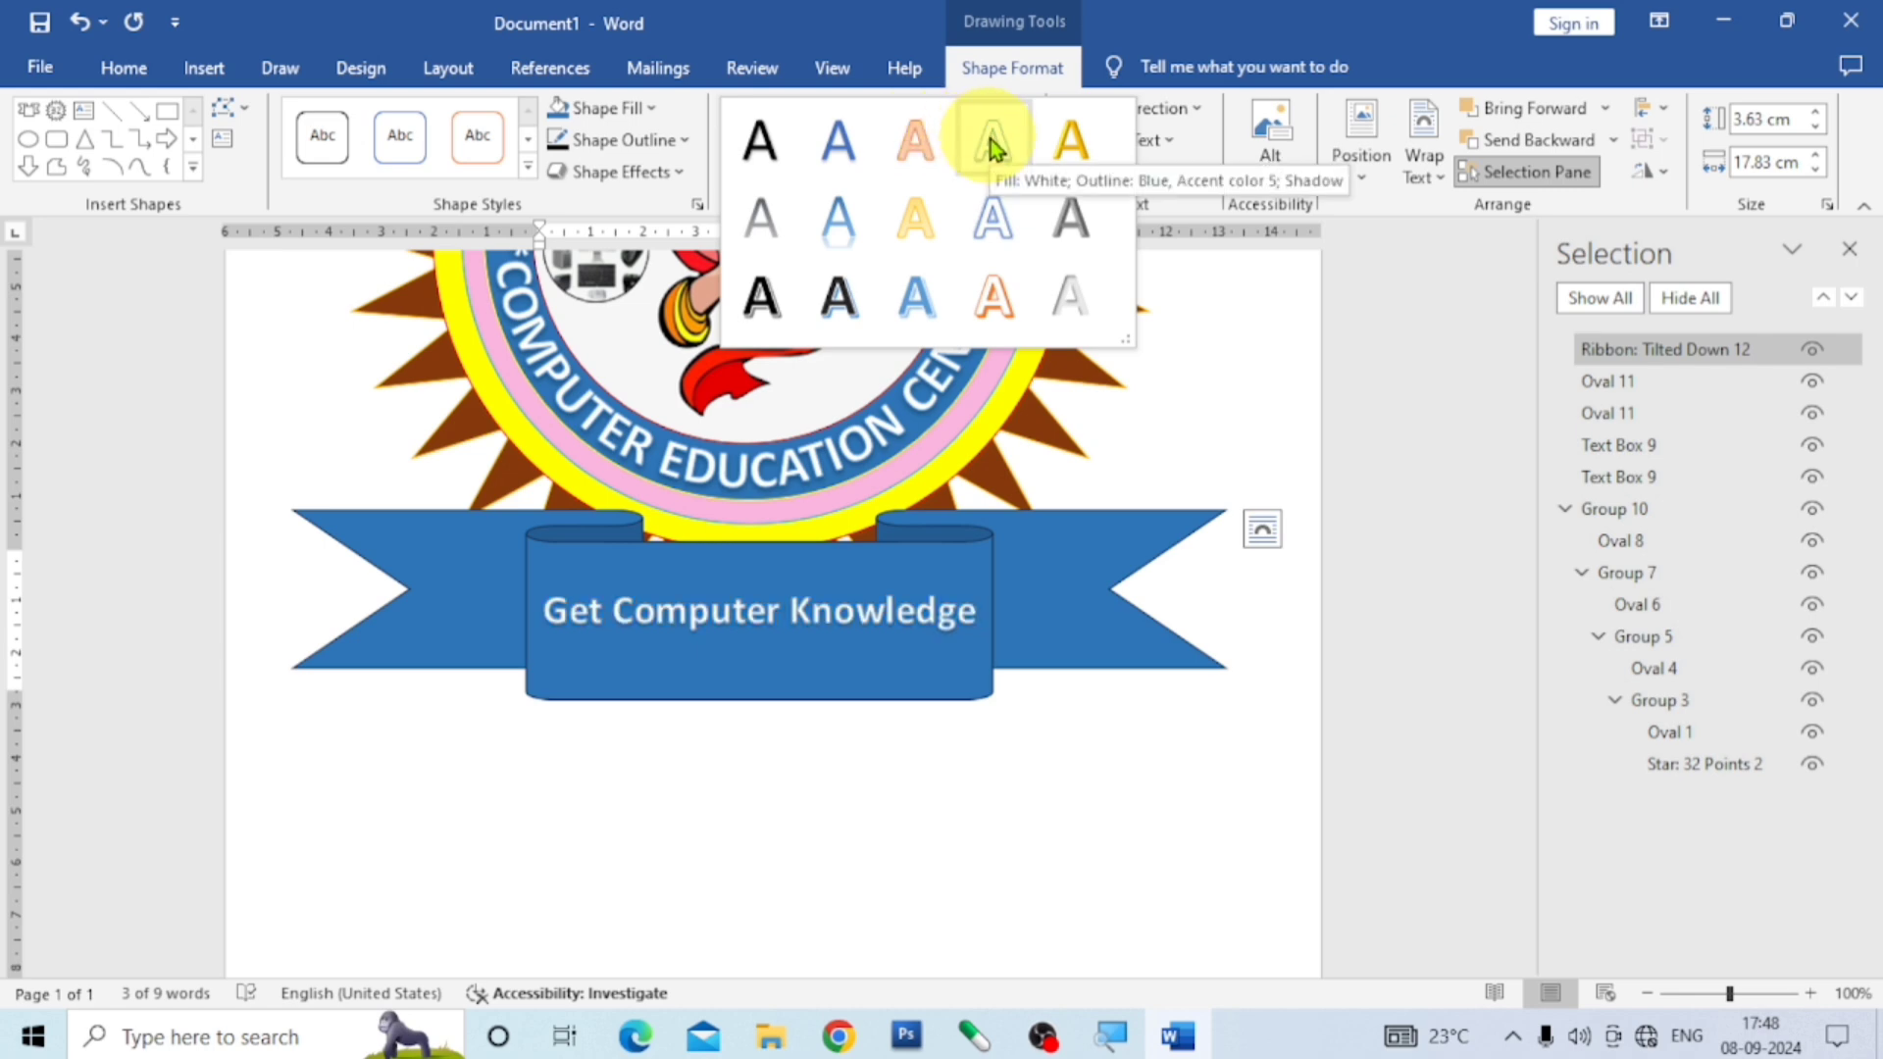
{"action": "left_click", "coordinate": [991, 140]}
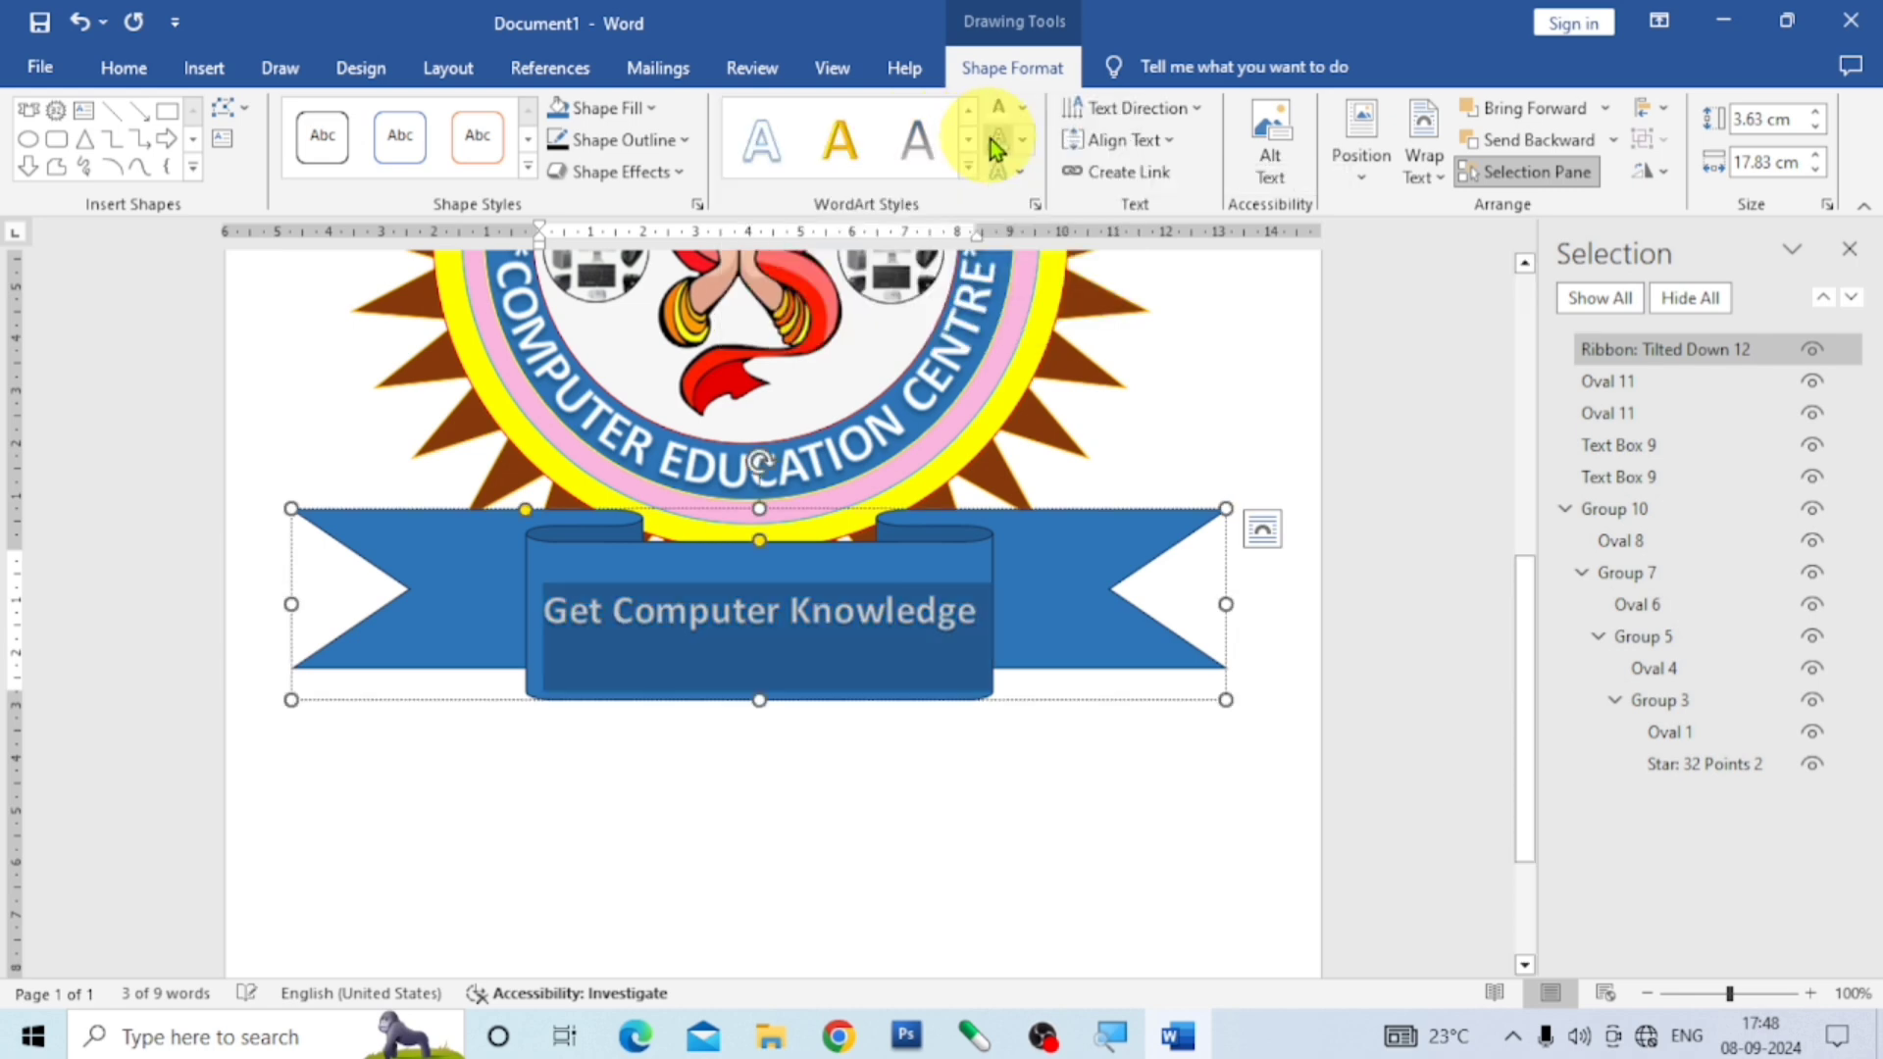
{"action": "left_click", "coordinate": [1026, 173]}
{"action": "mouse_move", "coordinate": [1102, 489]}
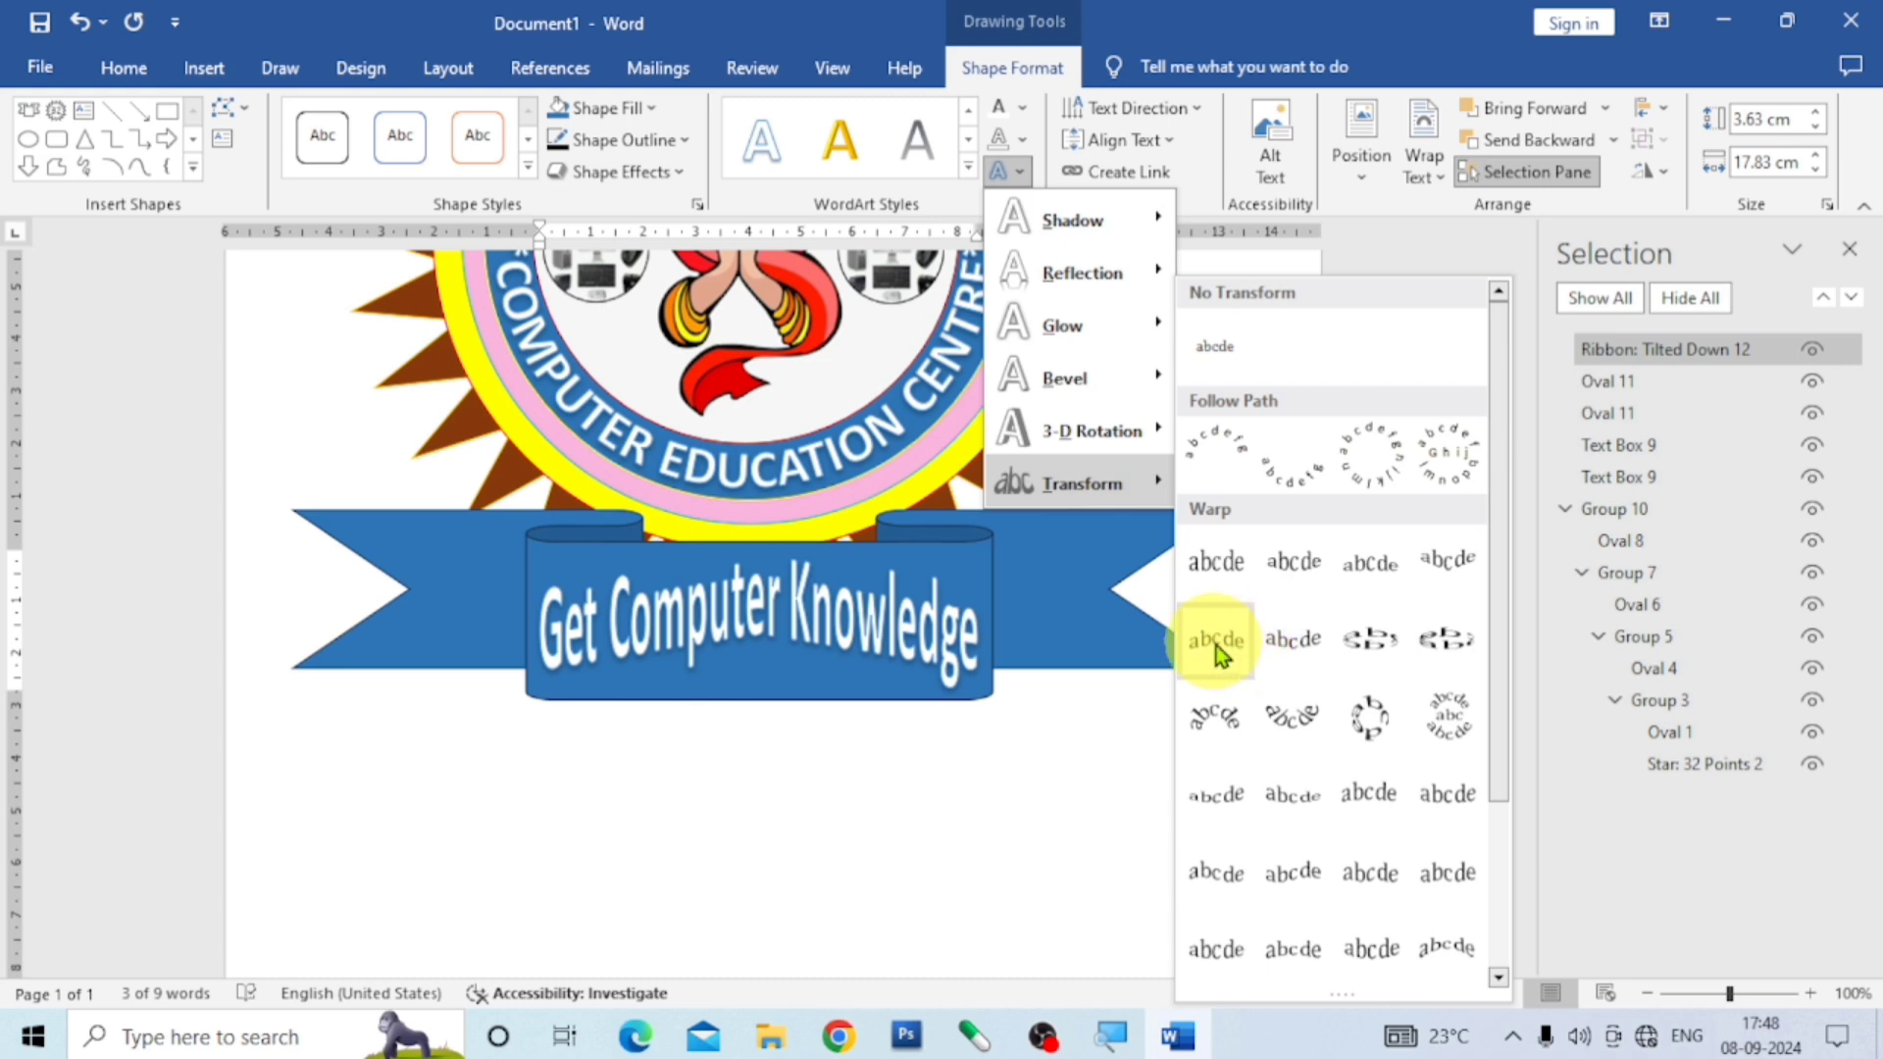
{"action": "left_click", "coordinate": [1217, 645]}
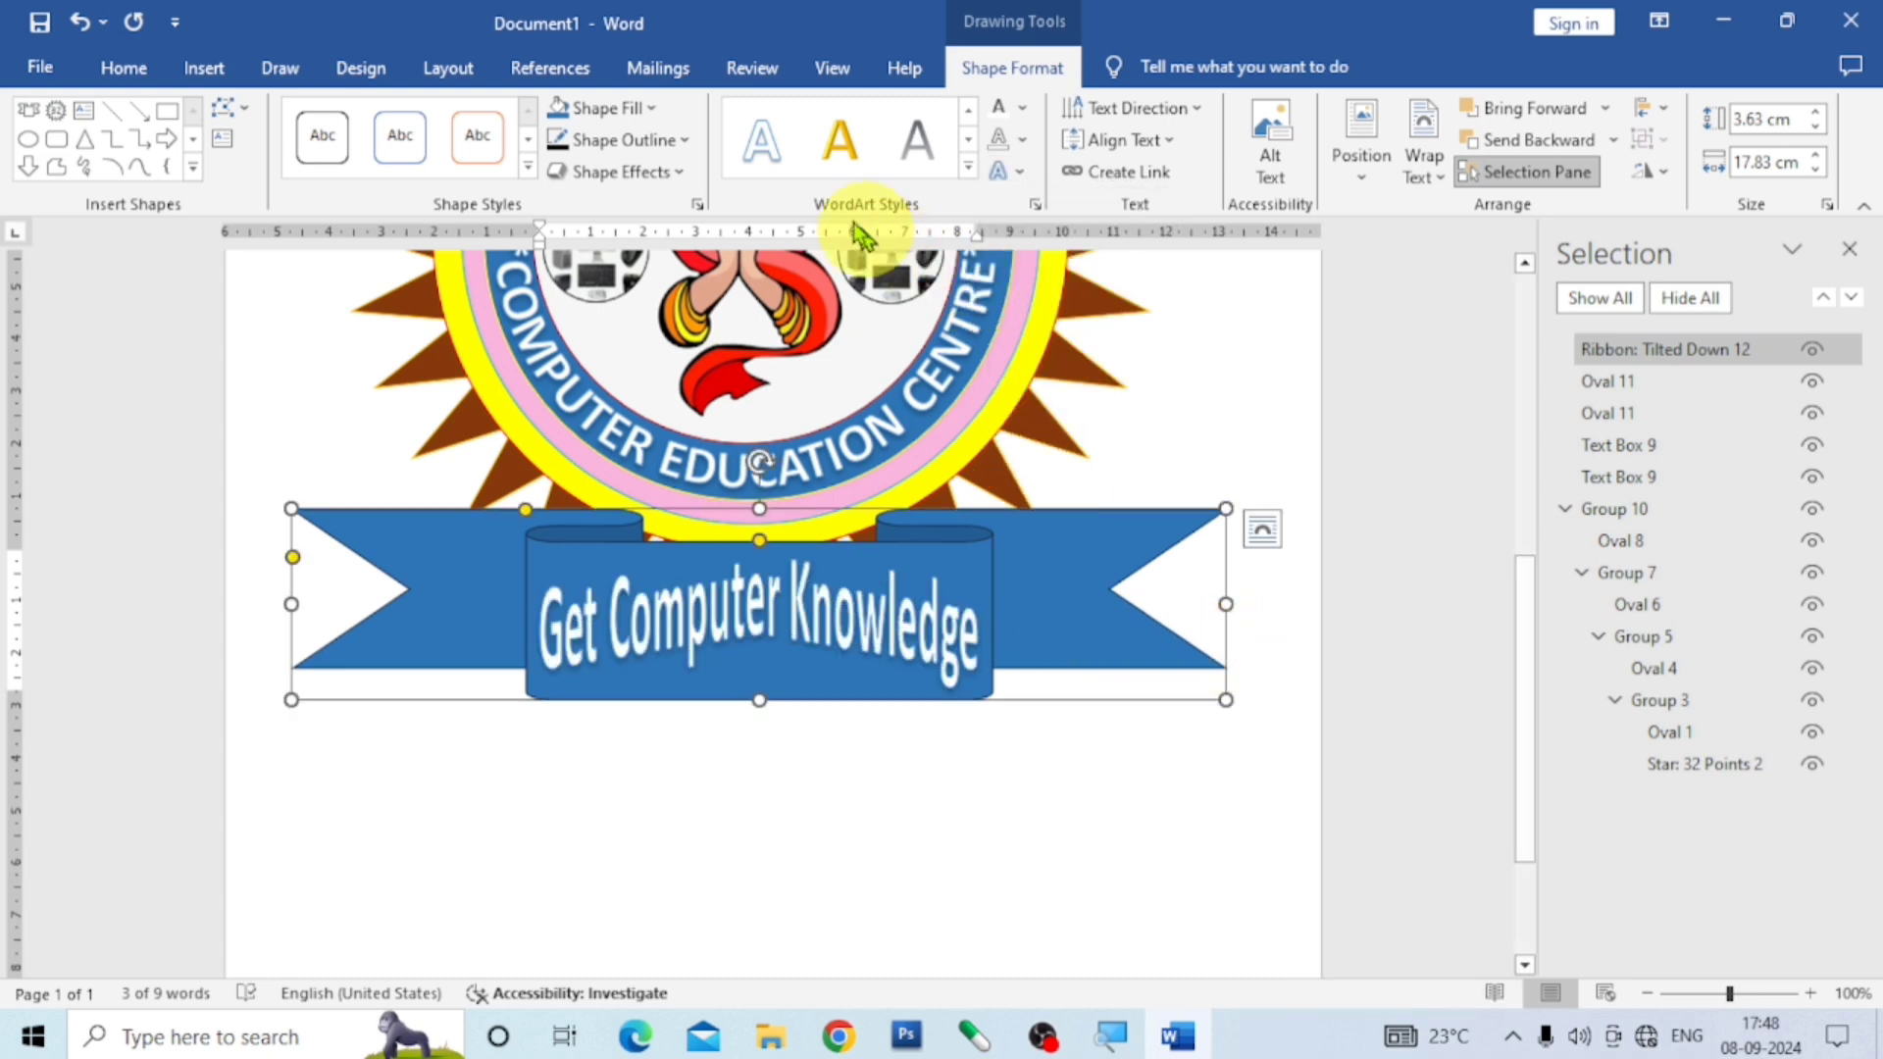
Fill the ribbon banner with Orange, Accent 2, Darker 25% and deselect it to review the logo.
{"action": "left_click", "coordinate": [651, 106]}
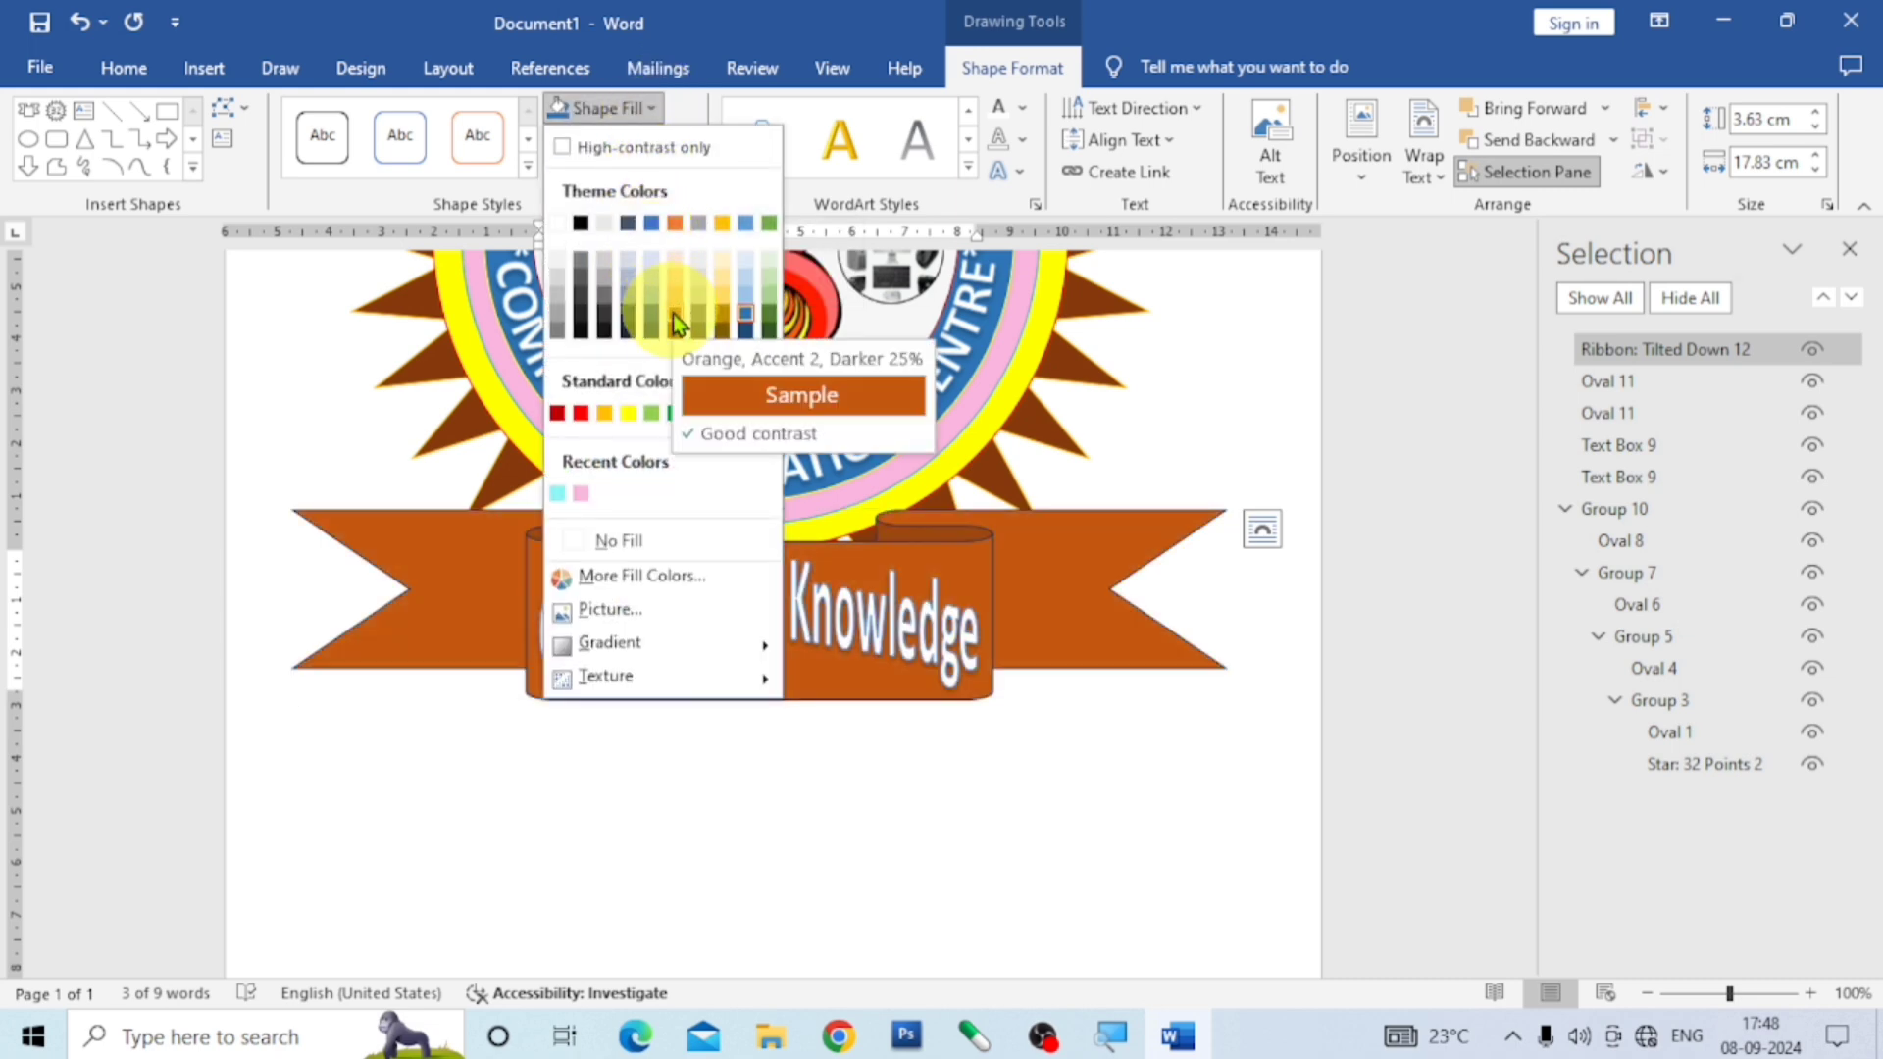
{"action": "left_click", "coordinate": [673, 314]}
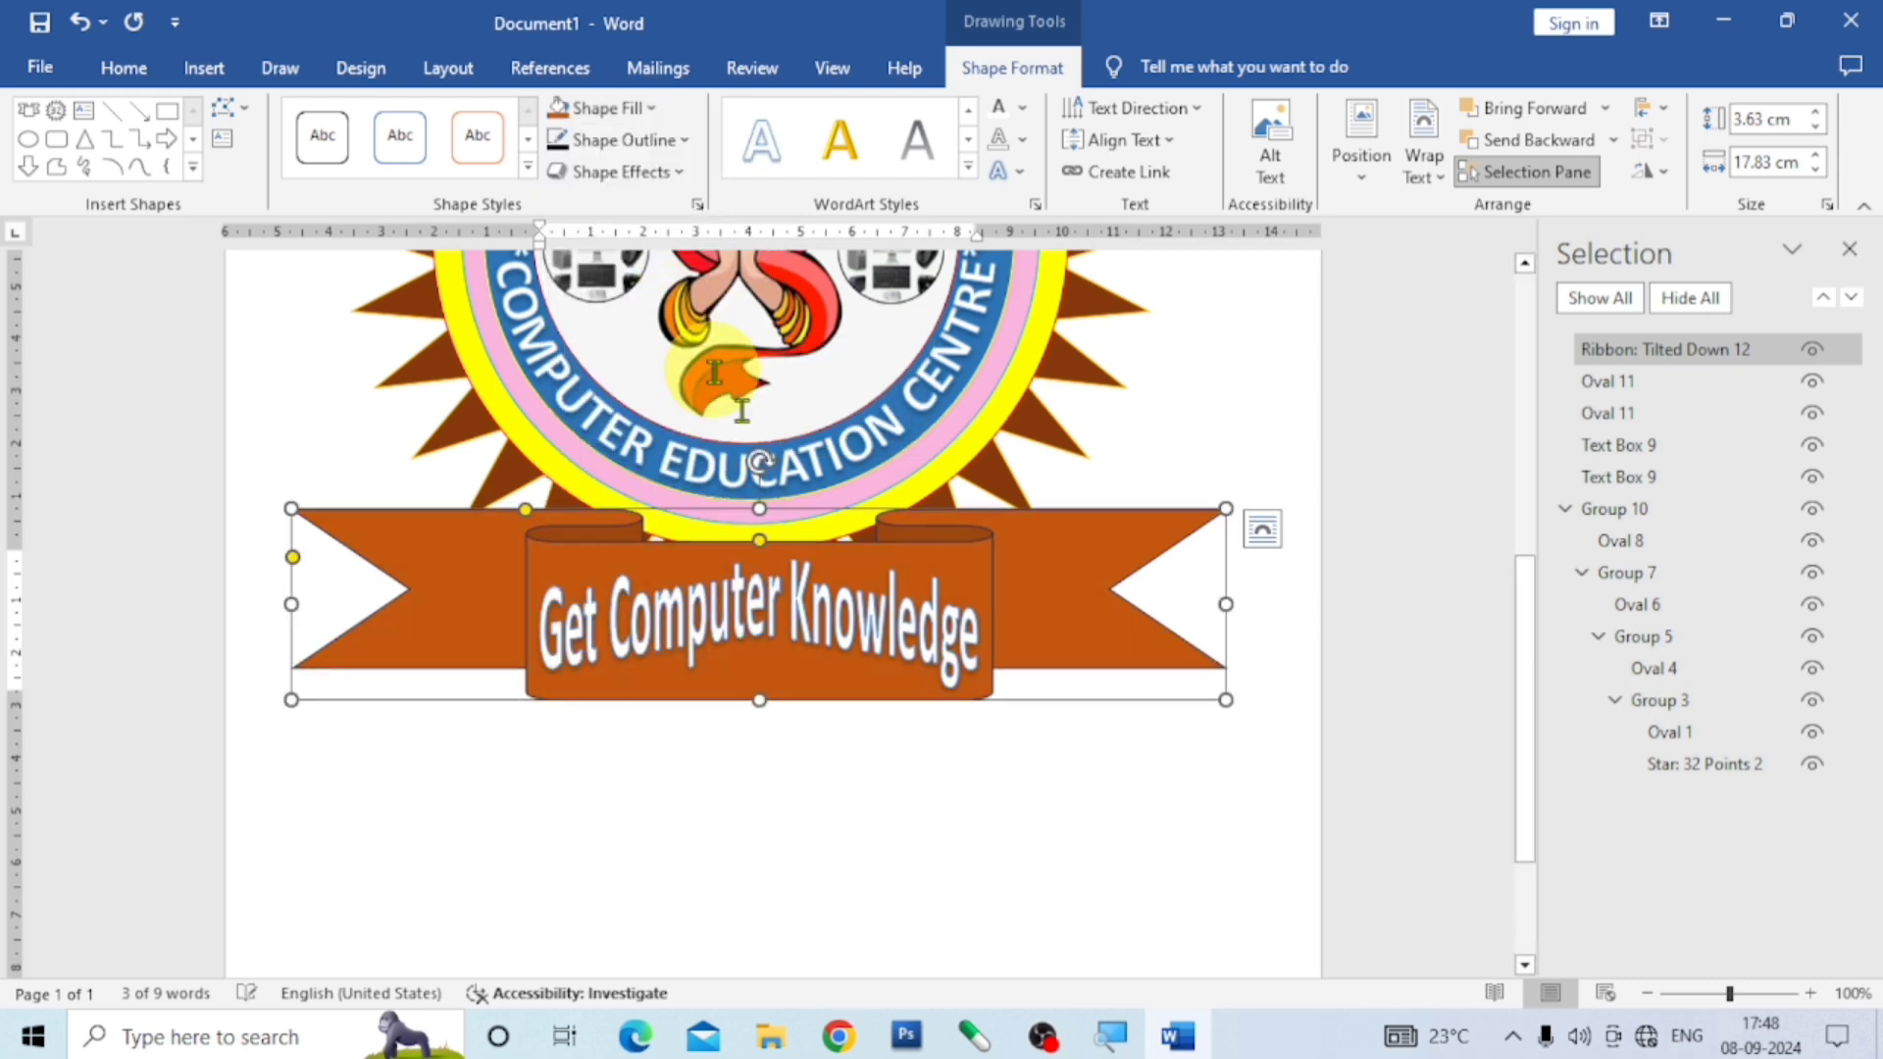
{"action": "left_click", "coordinate": [1234, 775]}
{"action": "scroll", "coordinate": [1235, 774], "scroll_direction": "up", "scroll_amount": 2}
{"action": "scroll", "coordinate": [1234, 774], "scroll_direction": "down", "scroll_amount": 10}
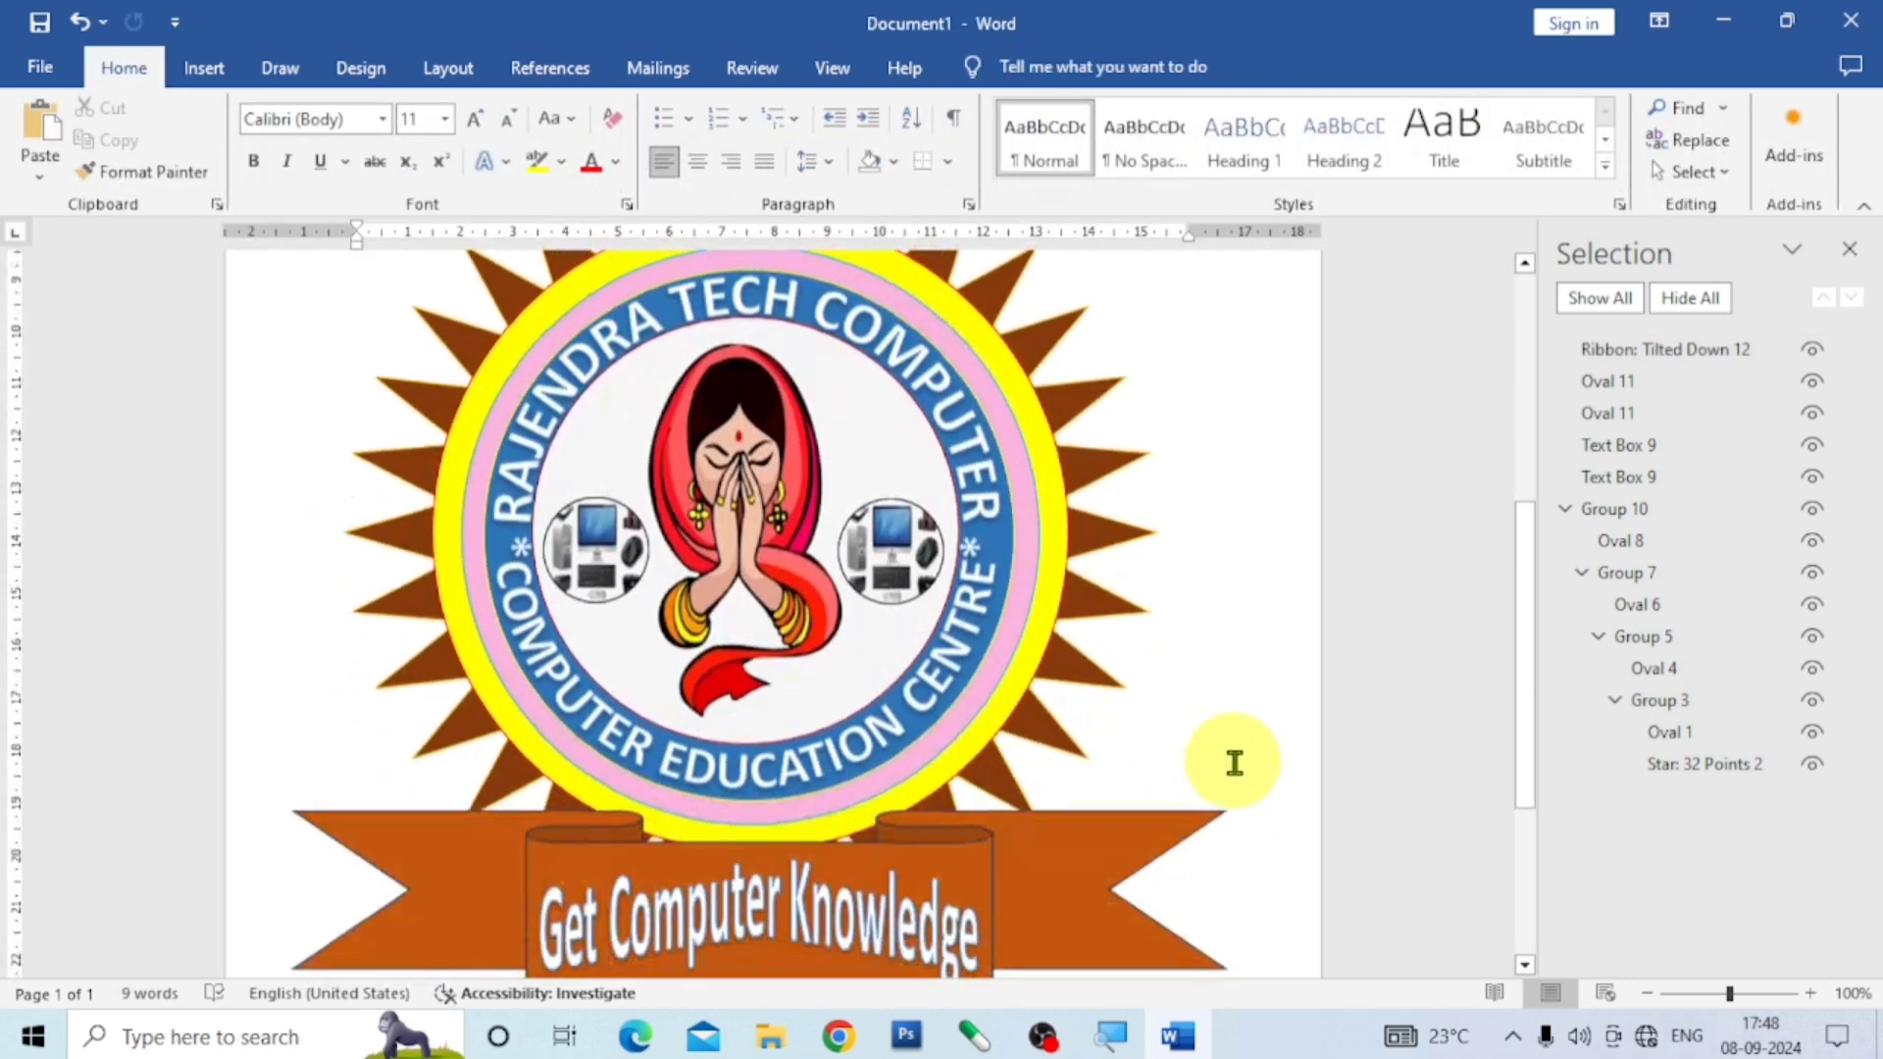